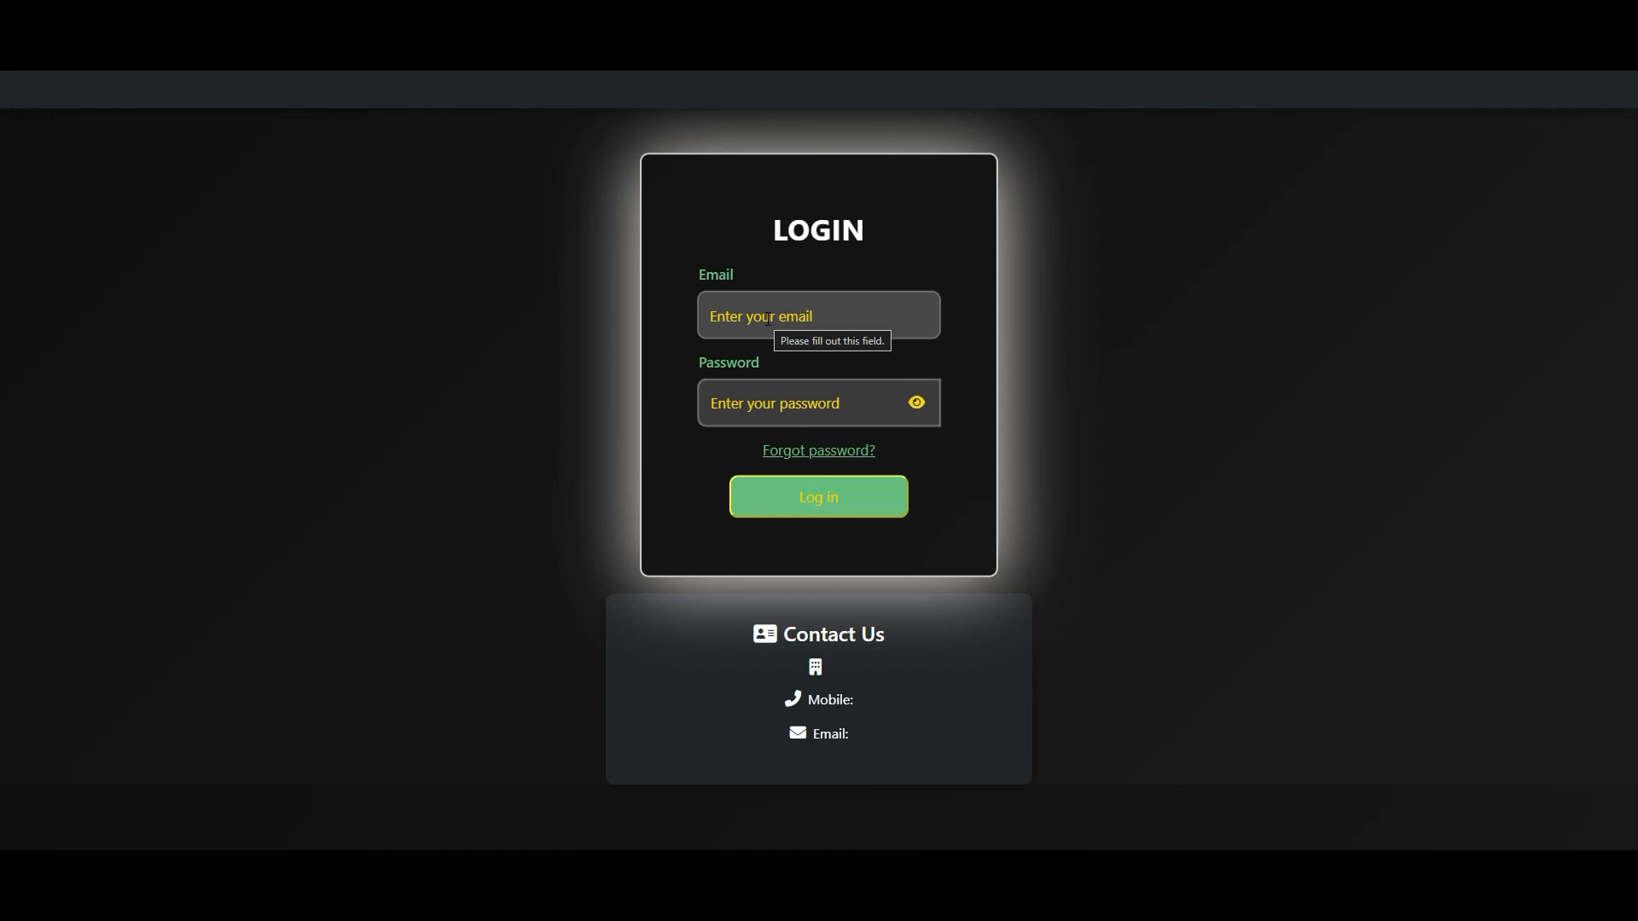
- Fill in the login form with the account's email and password
left_click(768, 317)
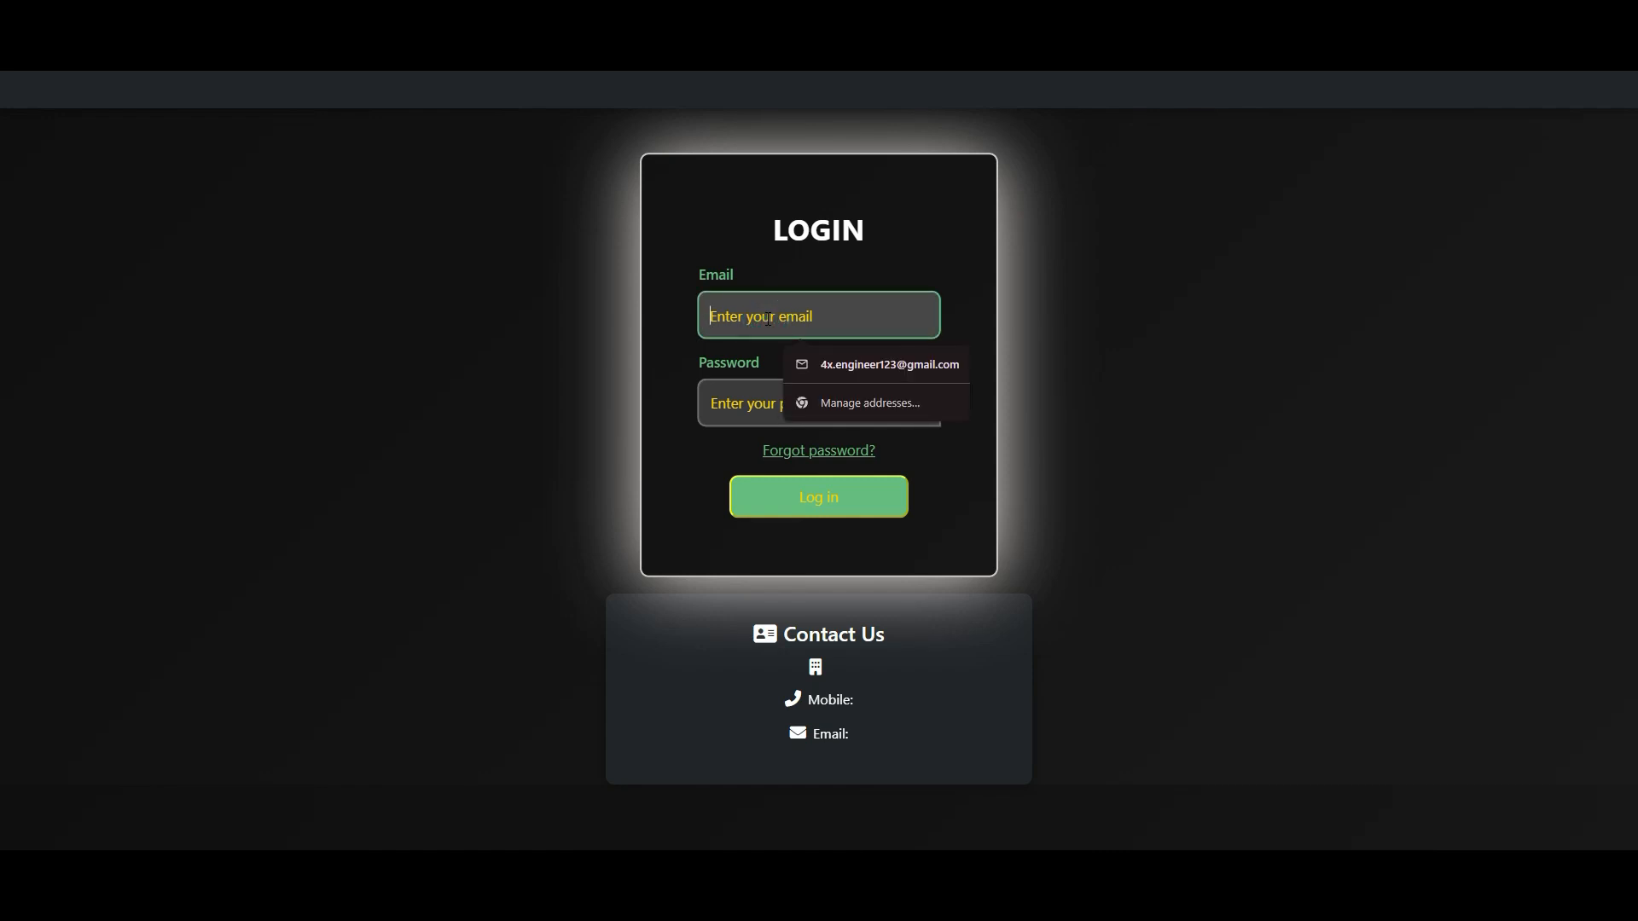
left_click(209, 245)
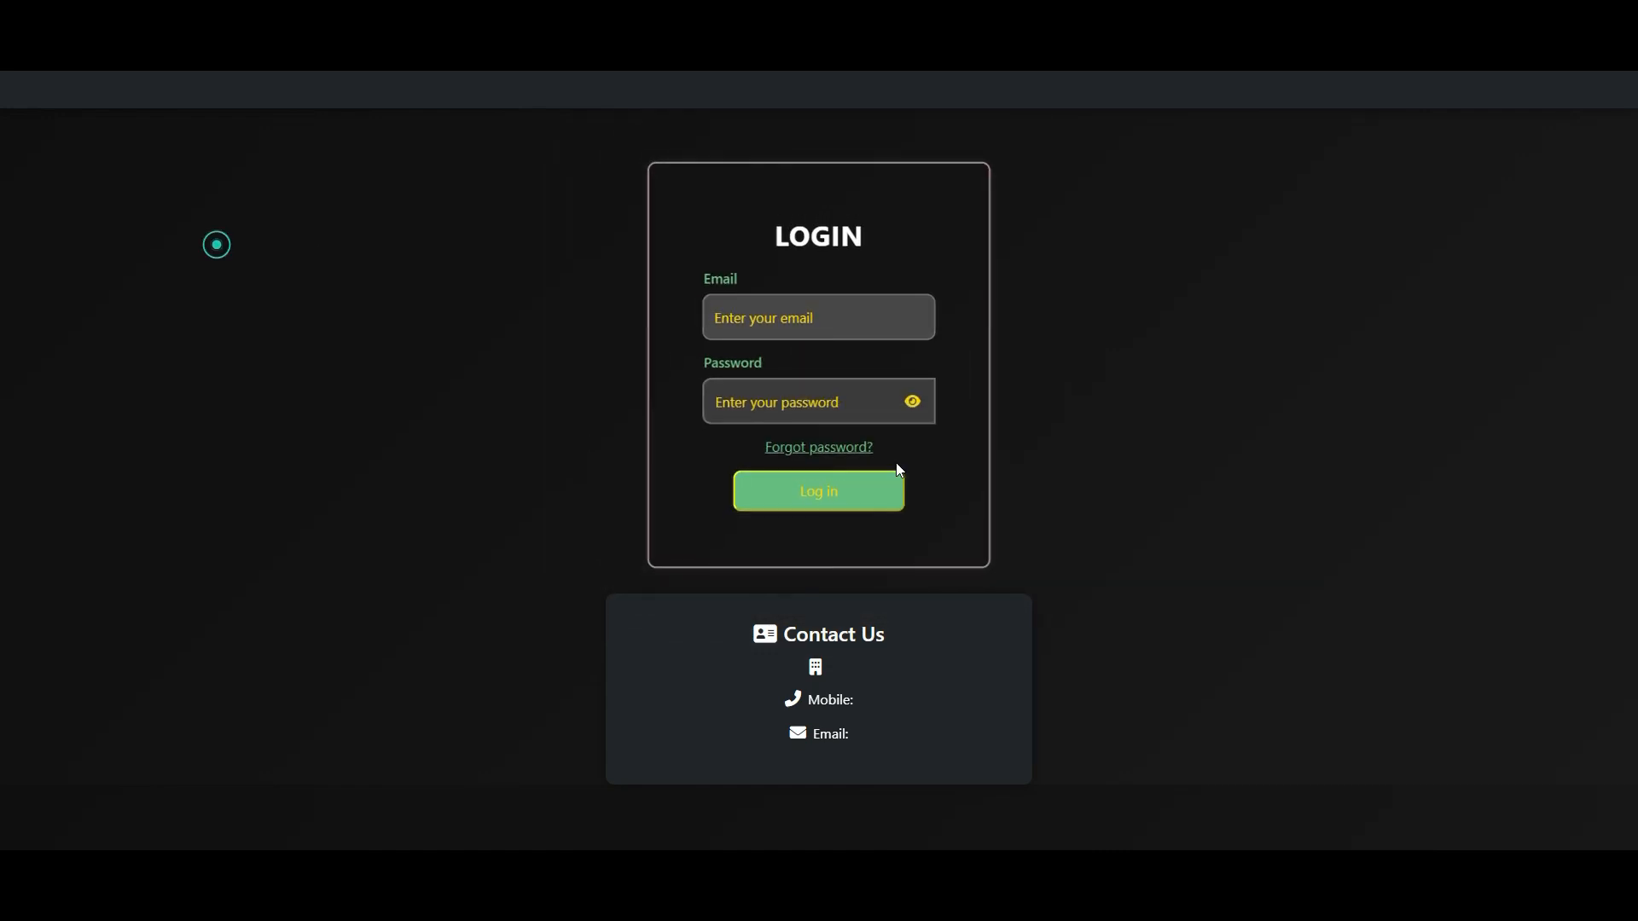
left_click(836, 322)
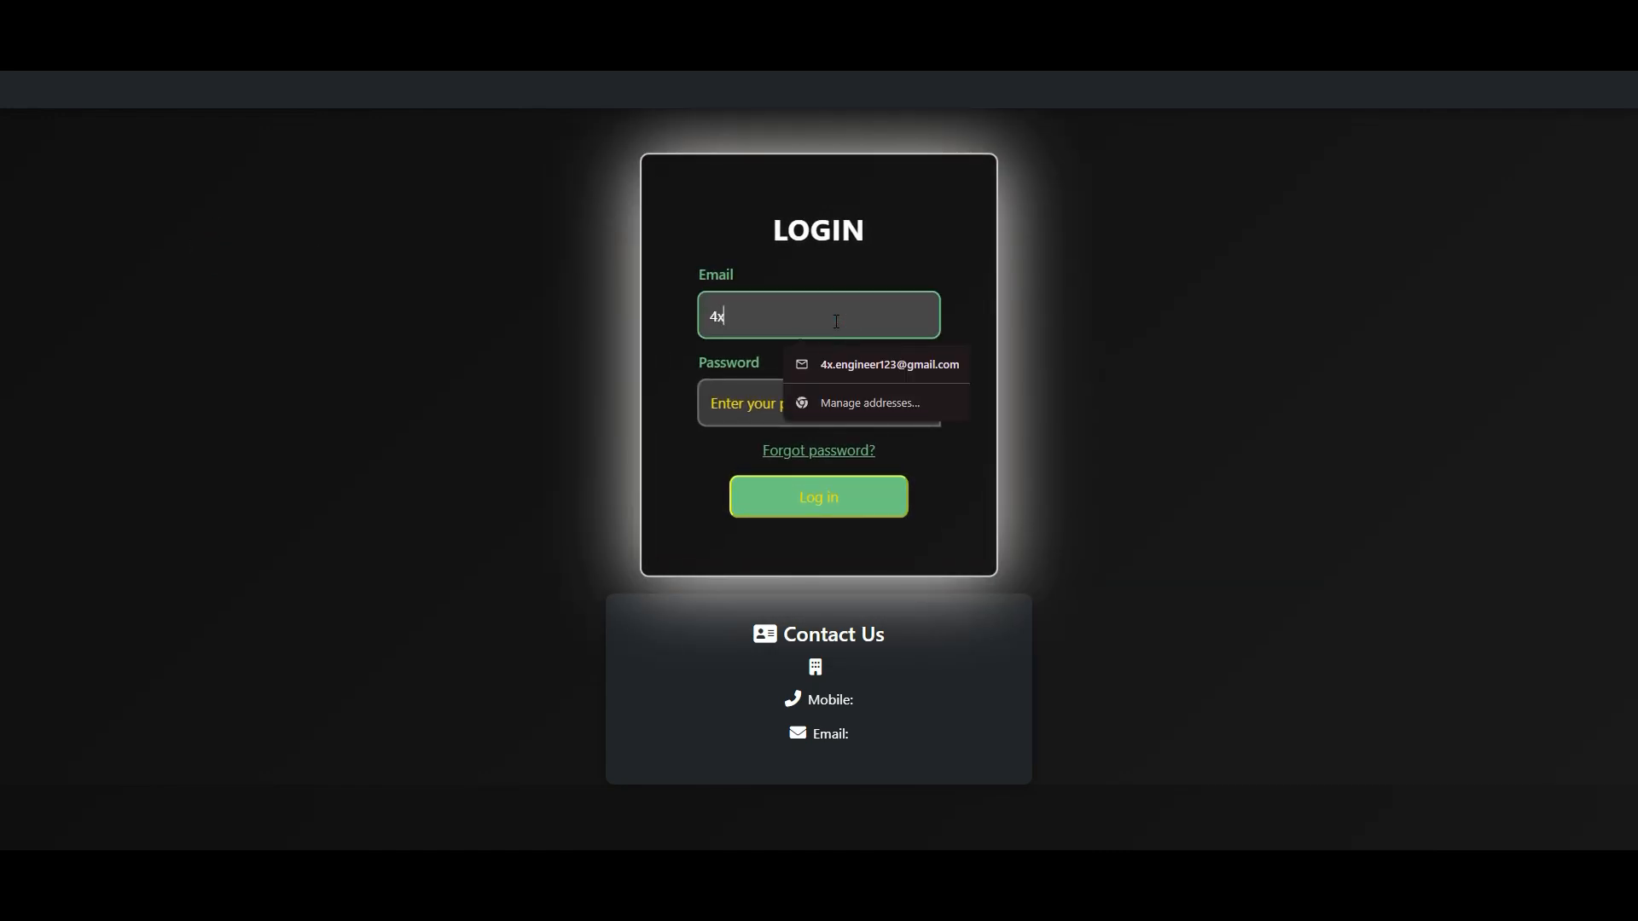
key("Down")
key("Return")
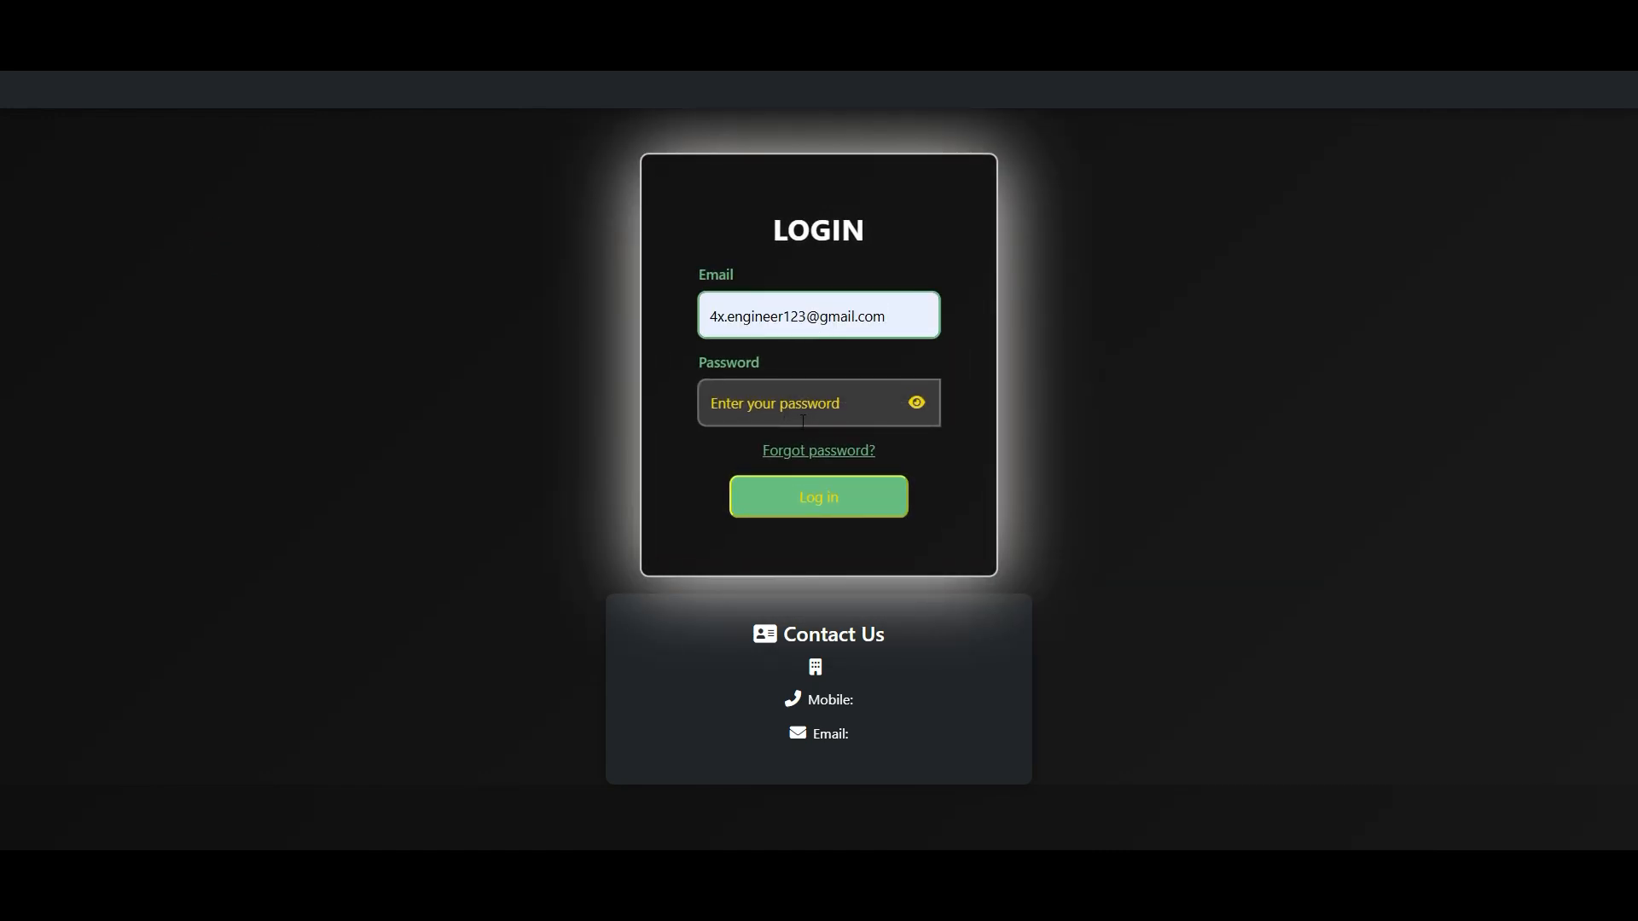
left_click(783, 392)
type("•••")
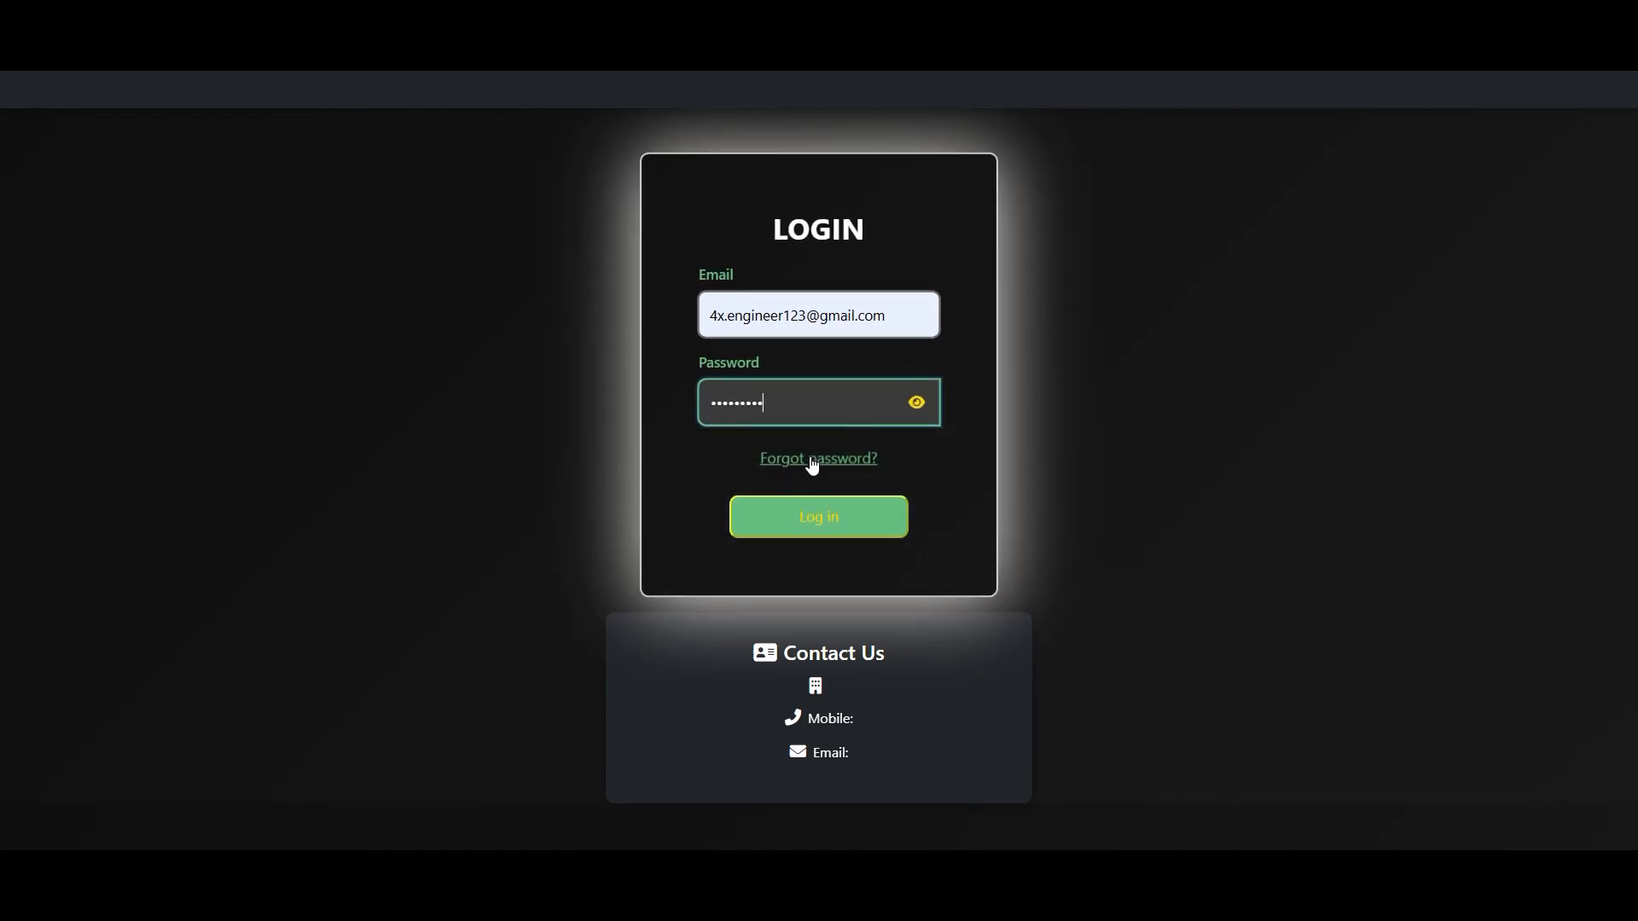
- View the password reset form for a forgotten password and return to the login page
left_click(833, 453)
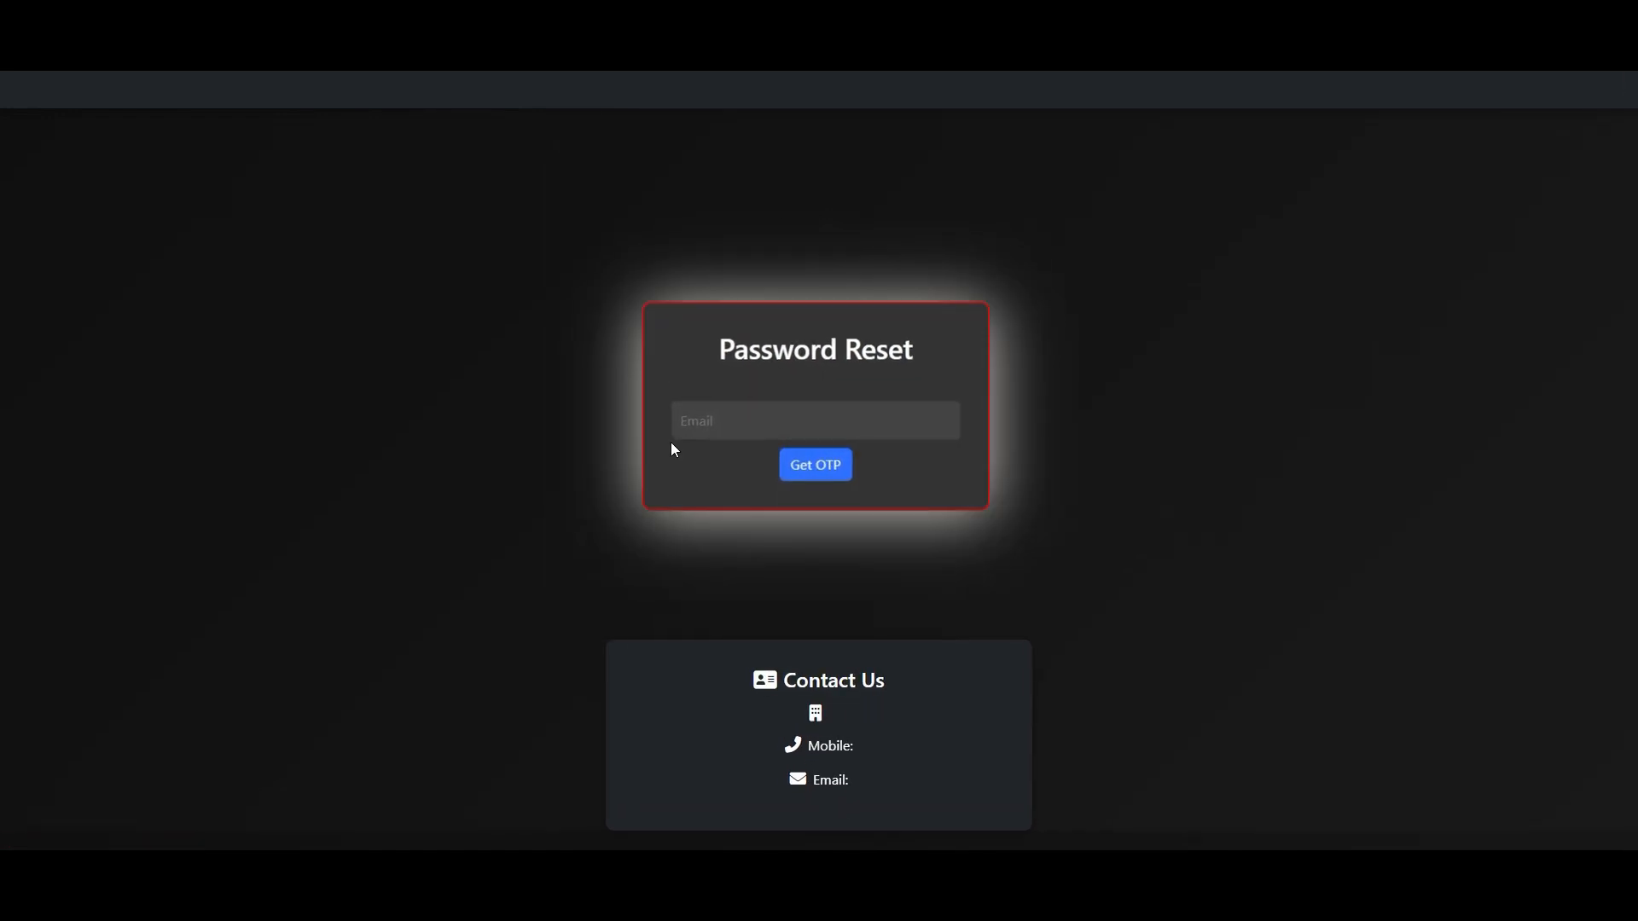
left_click(731, 424)
left_click(1153, 477)
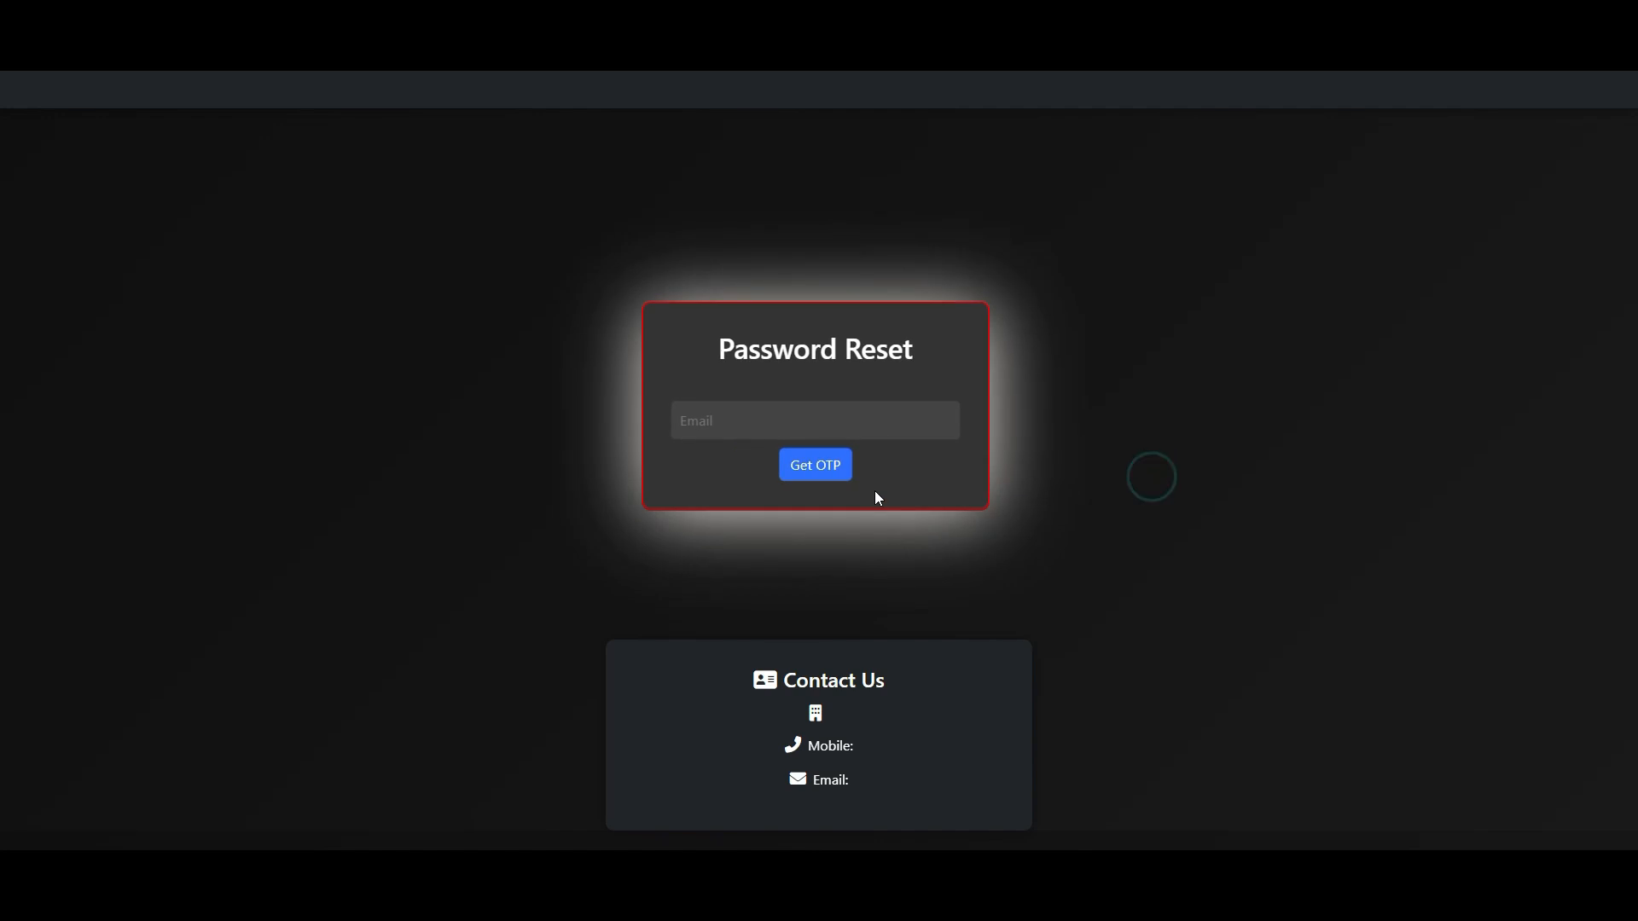
key("alt+Left")
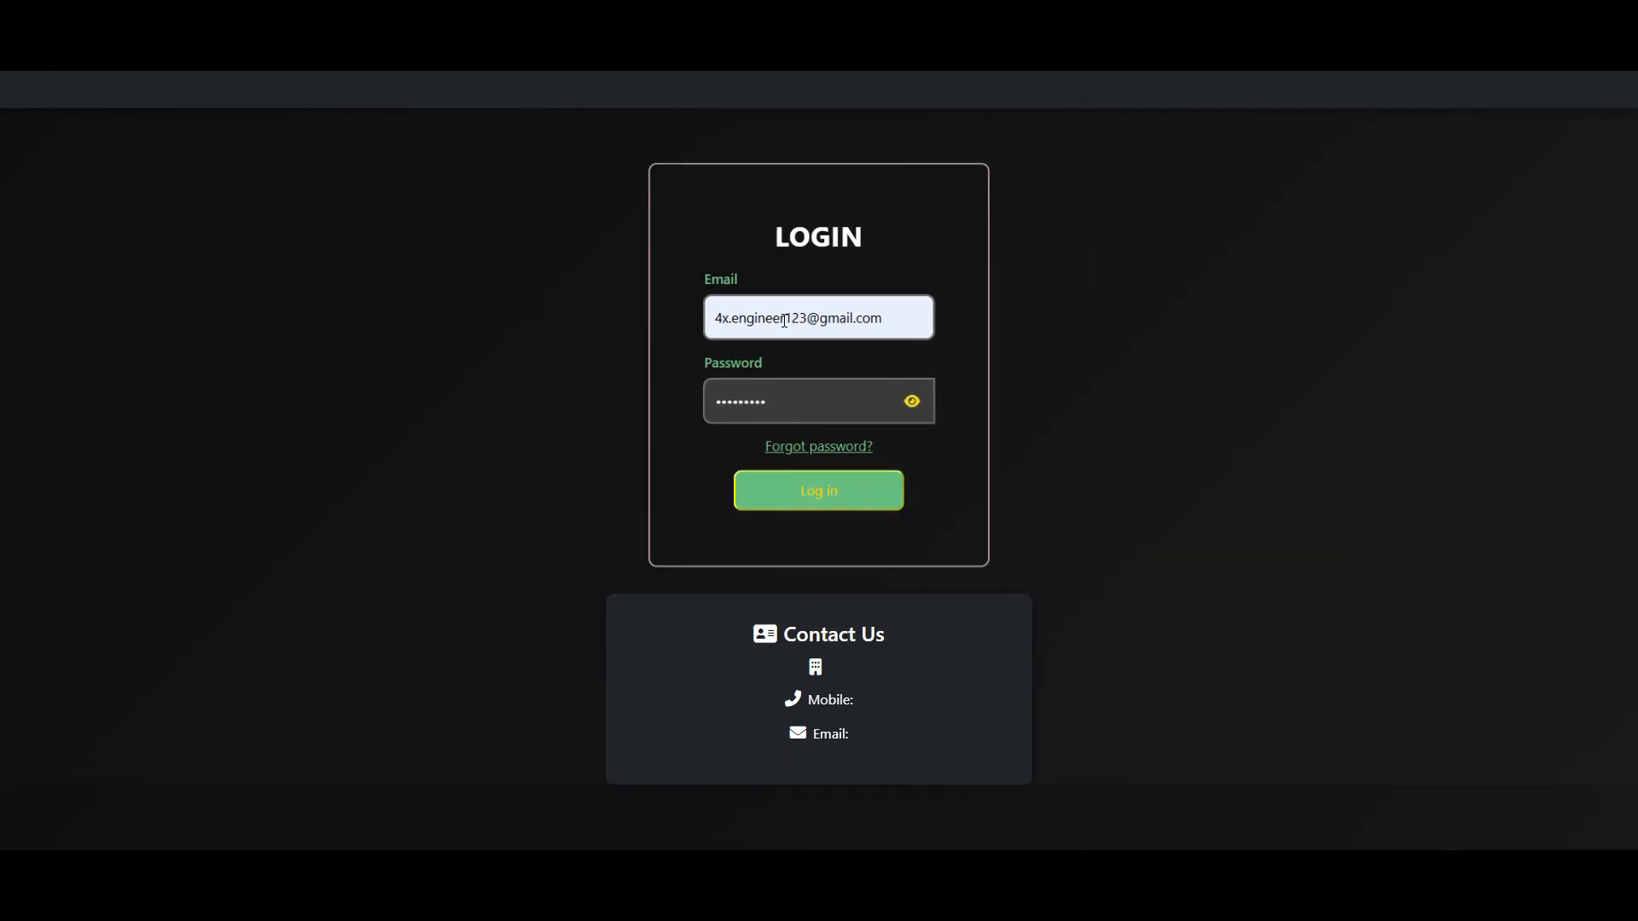
- Log in to the admin account and open the System Admin page
left_click(791, 502)
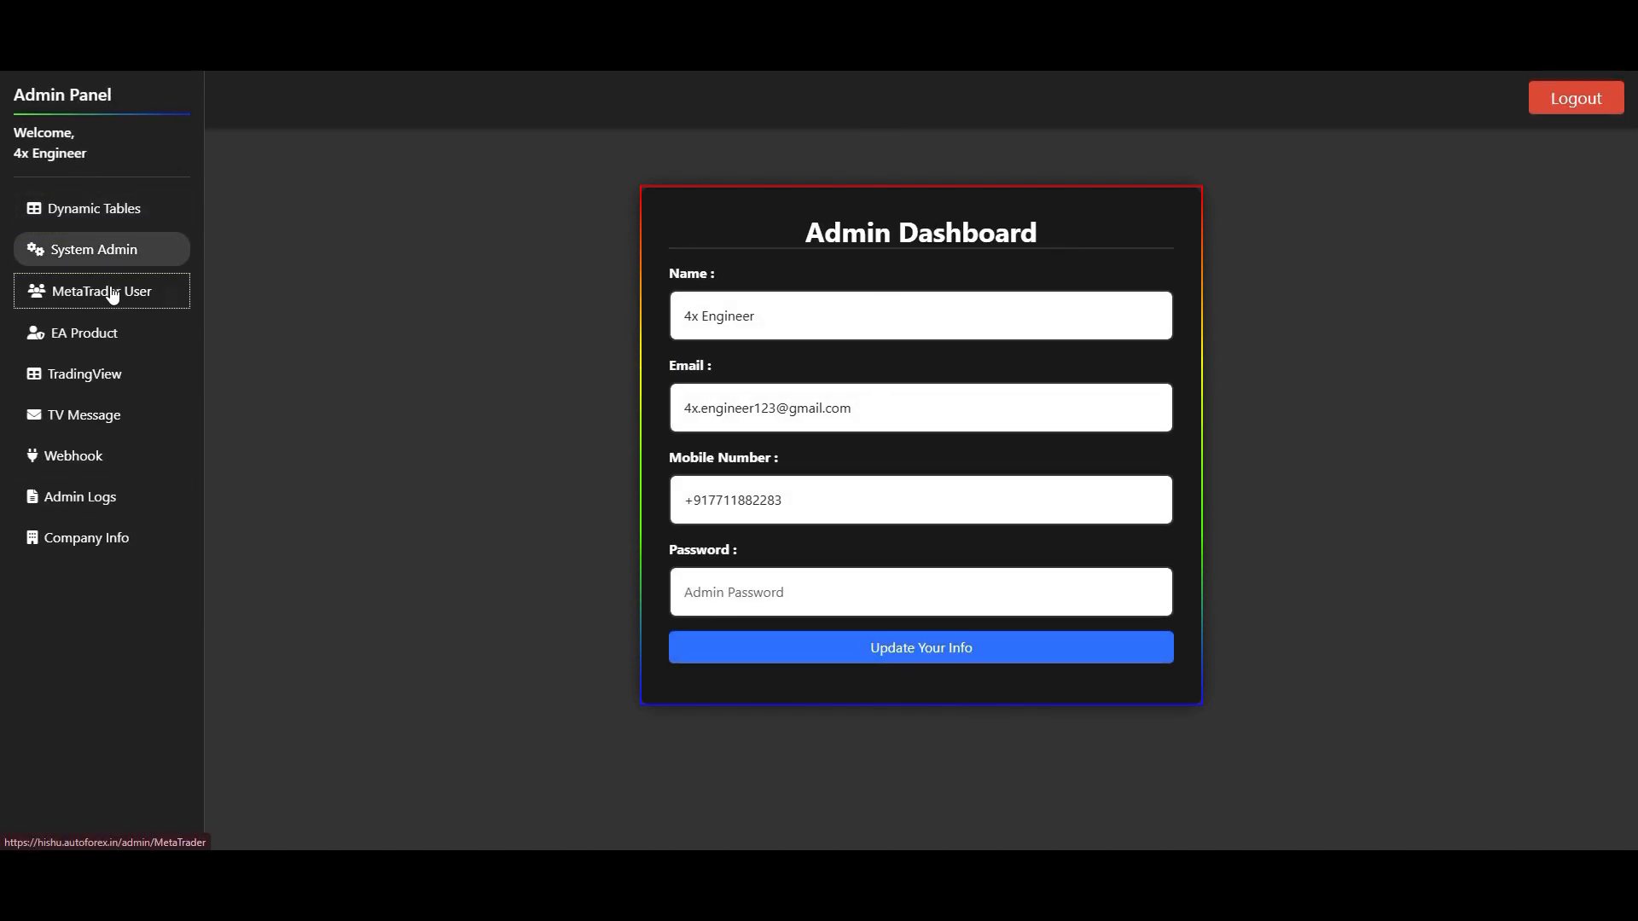
left_click(111, 250)
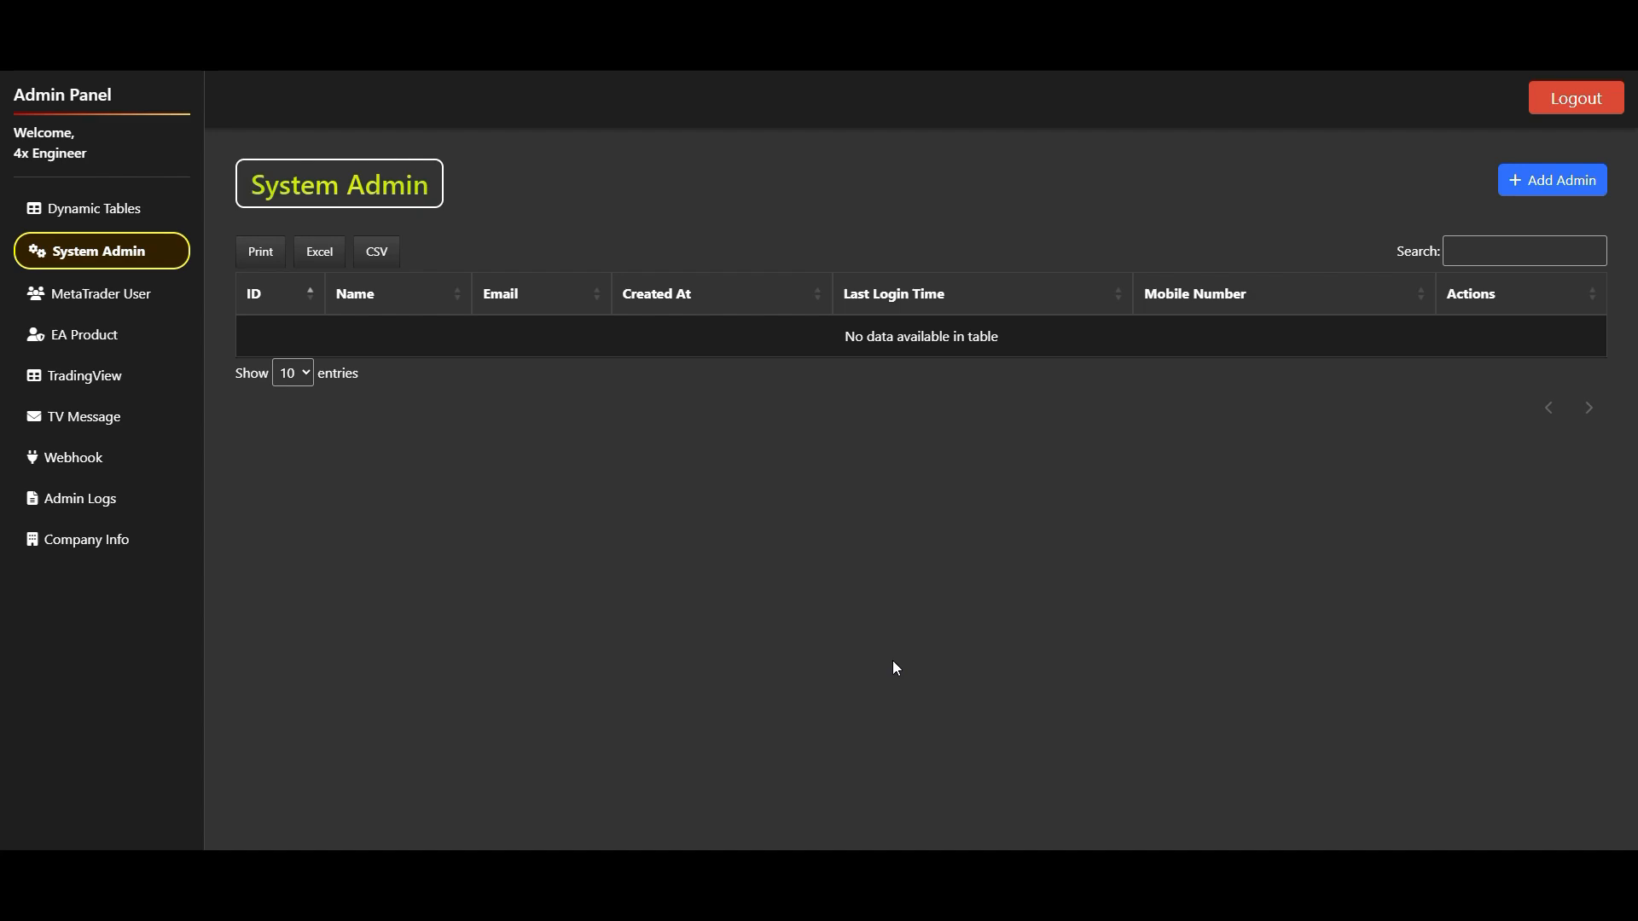
- Start adding a new system admin with the name "test admin" and fill in the email address
left_click(1541, 181)
left_click(850, 330)
type("test")
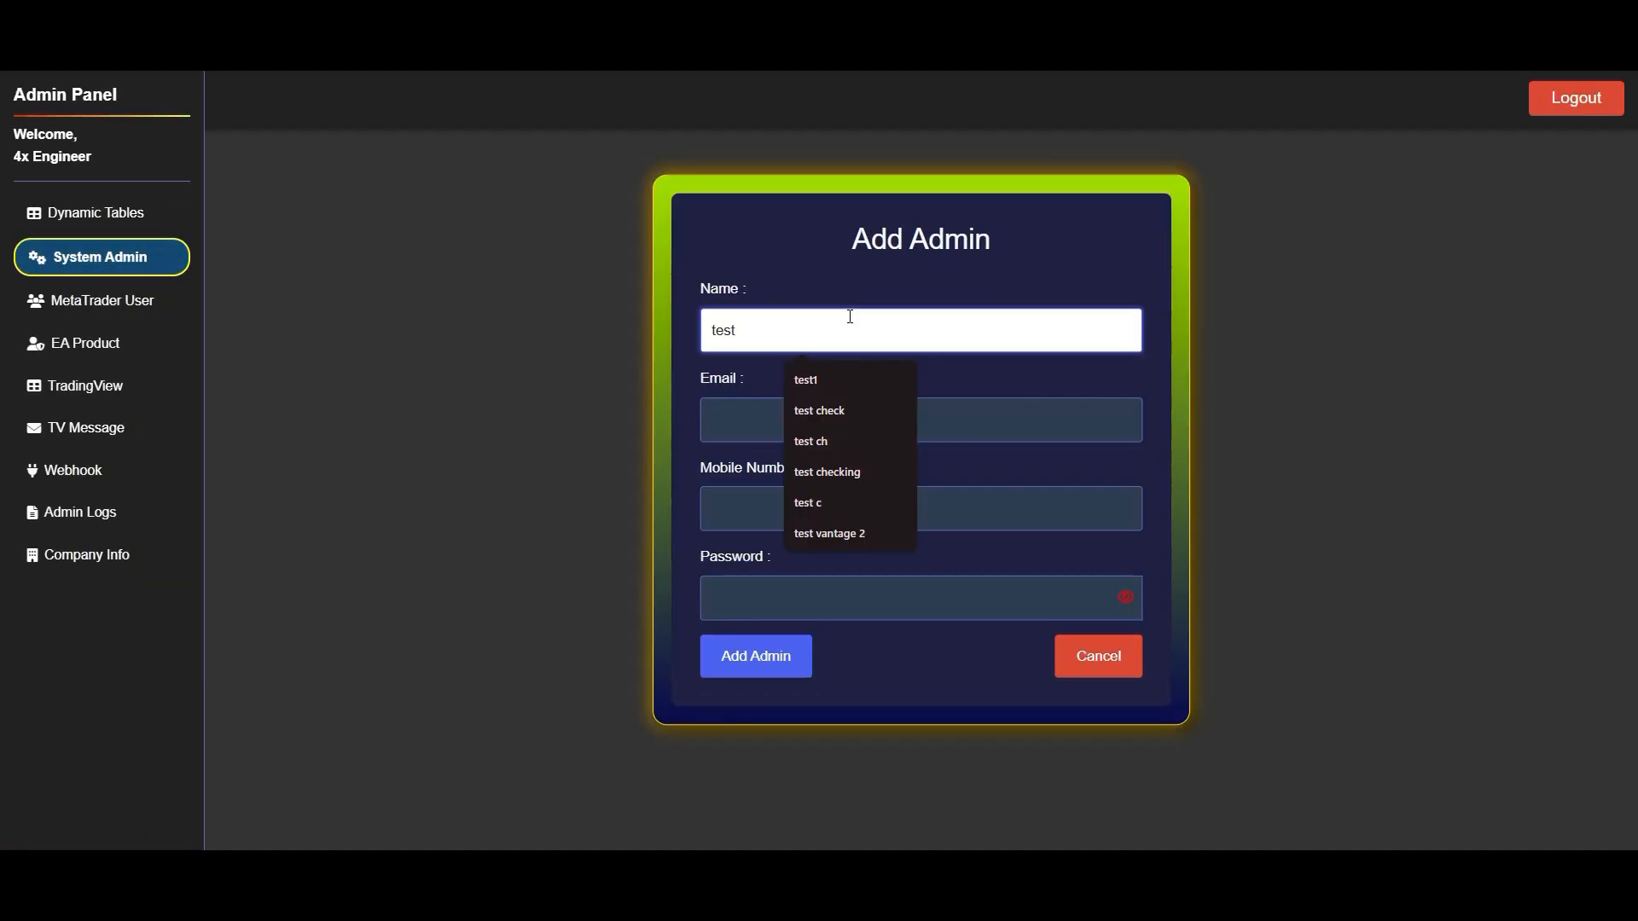
type(" admin")
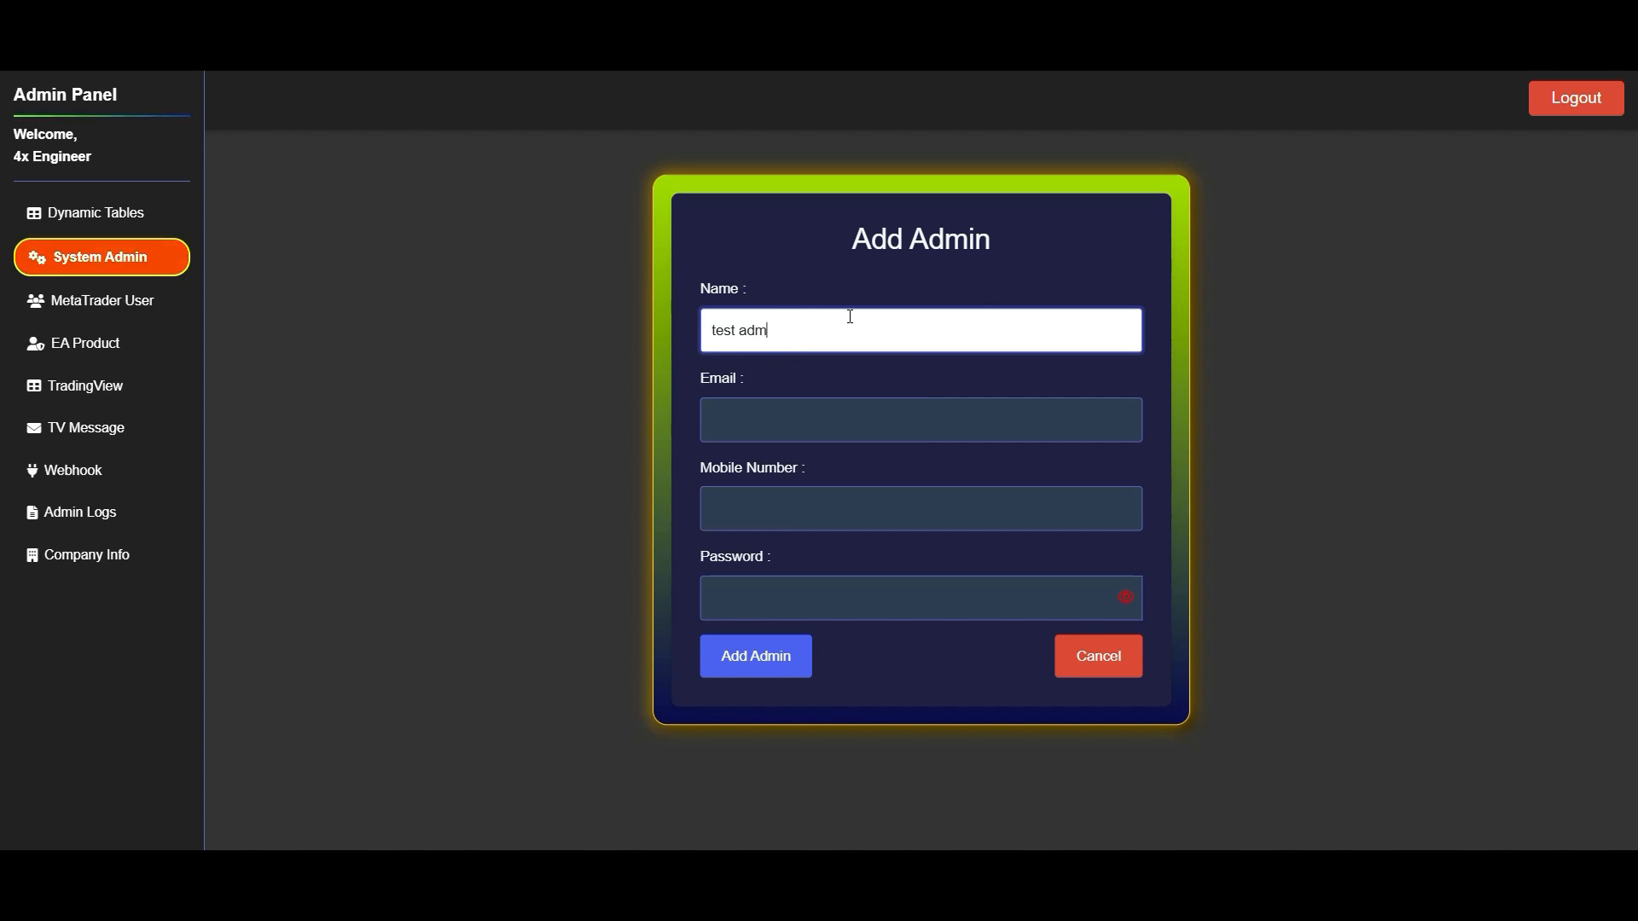
left_click(768, 413)
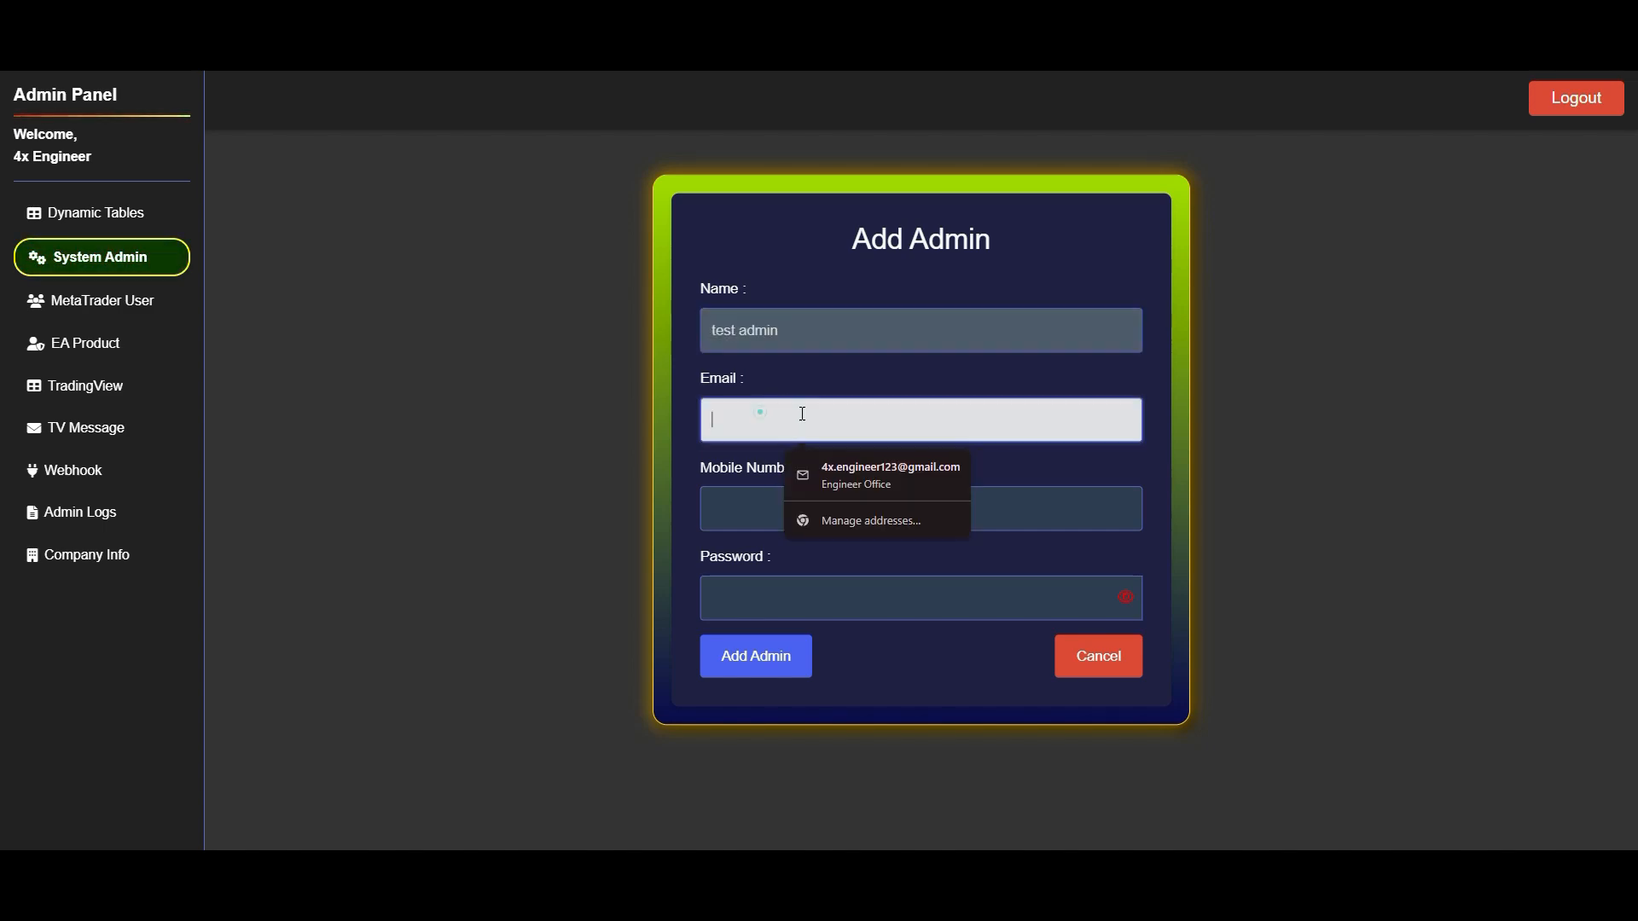
type("test")
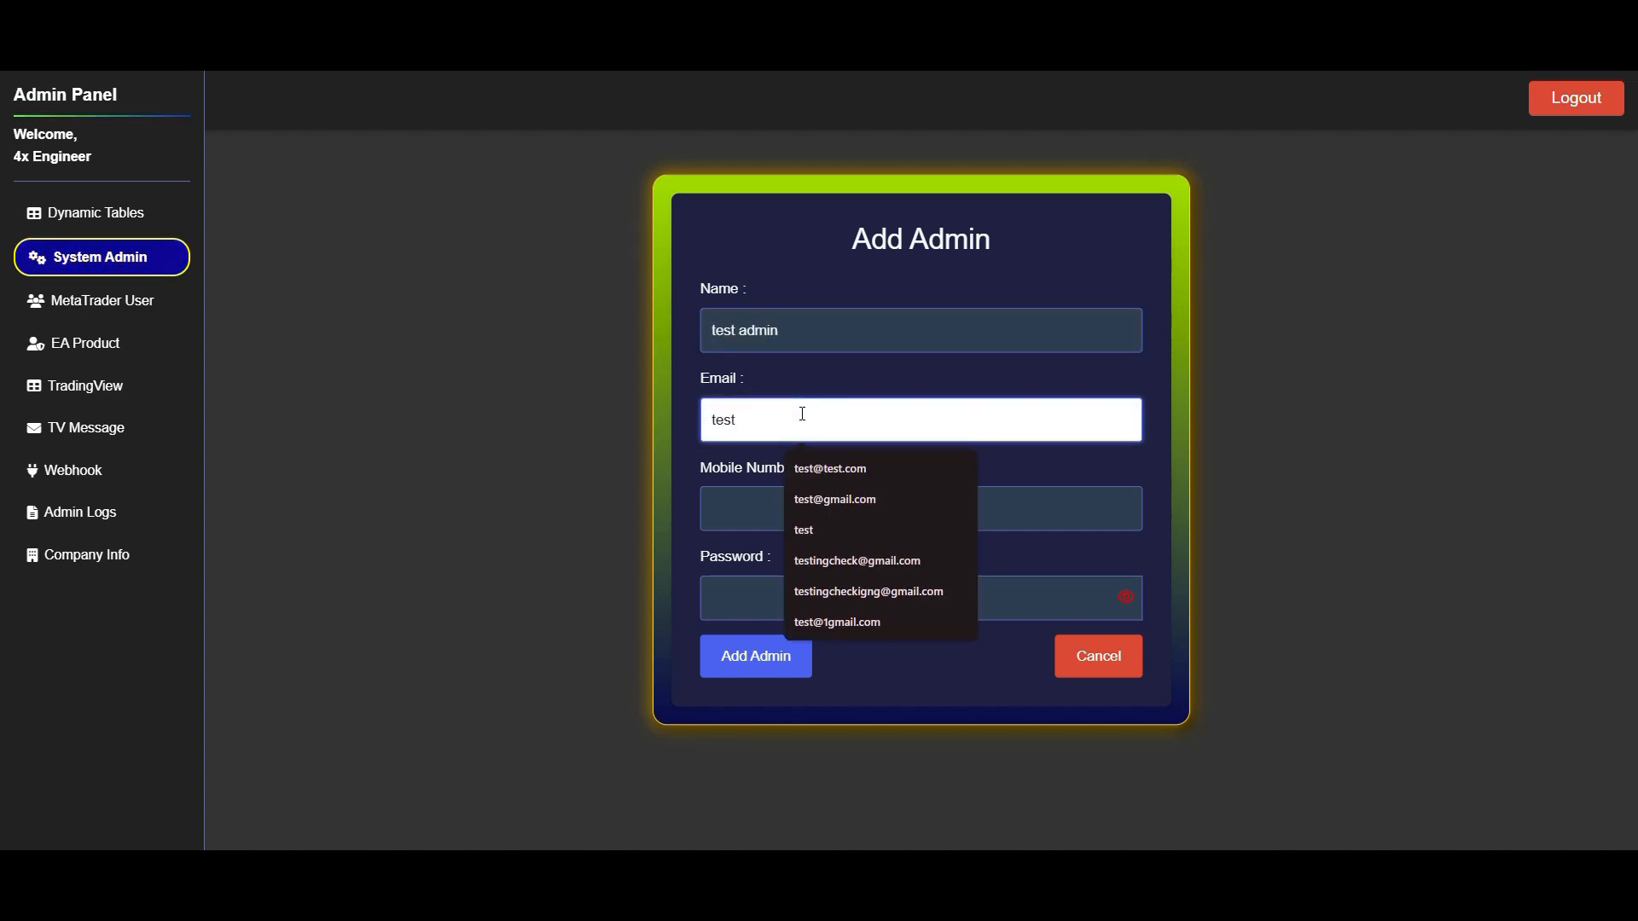
type("@te")
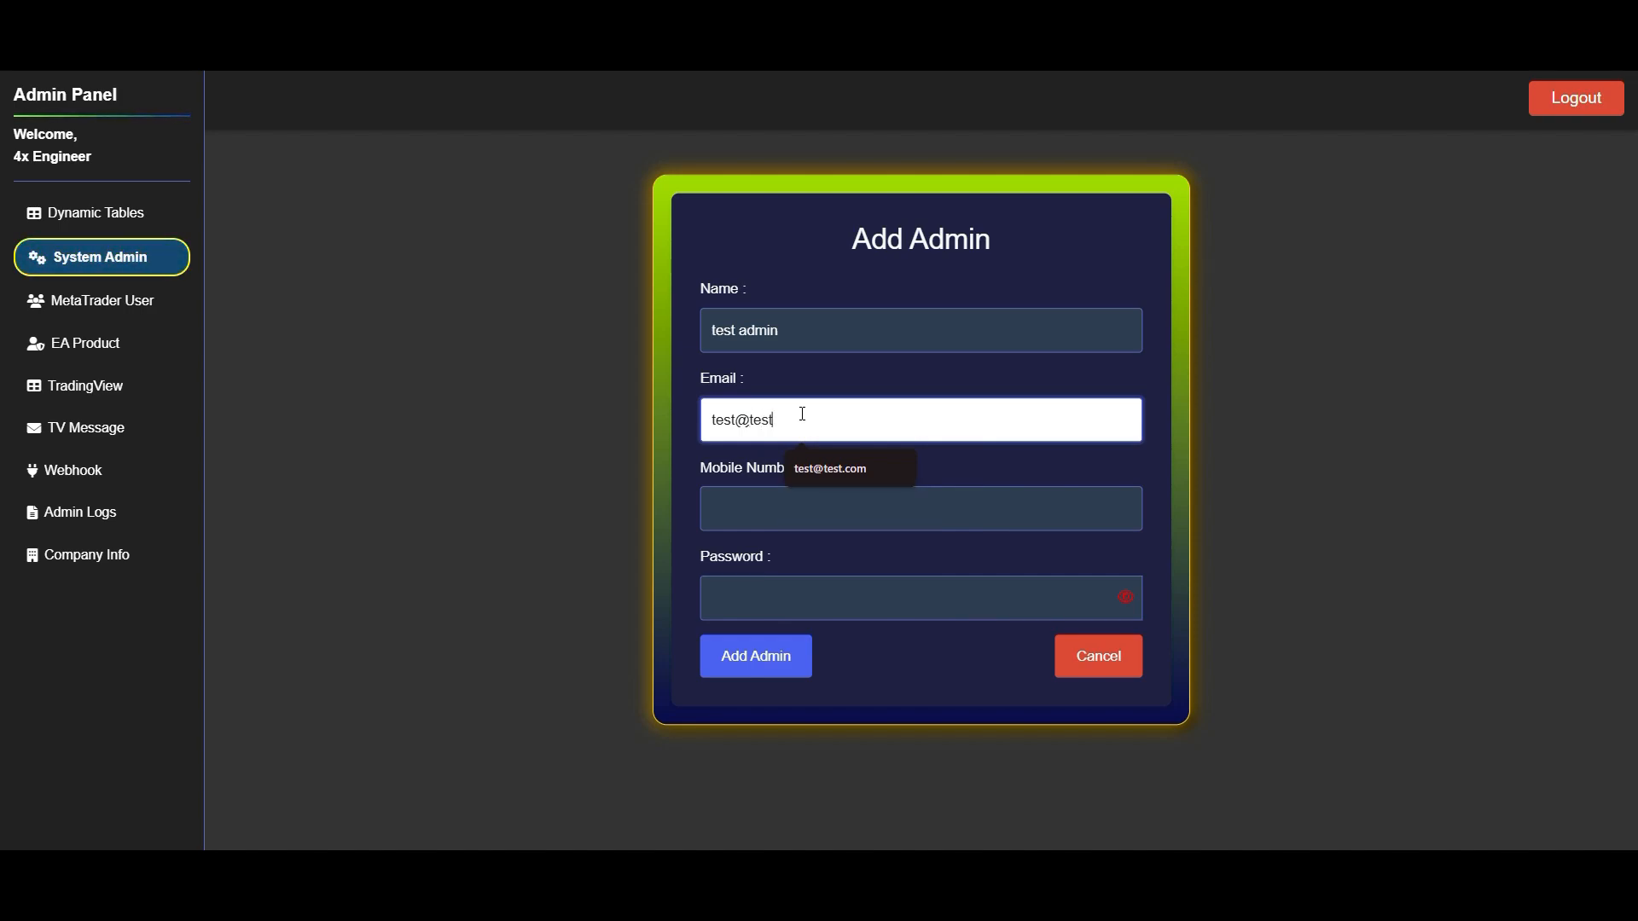
type("st")
key("Down")
key("Return")
- Enter the new admin's mobile number and password, and submit the Add Admin form
left_click(799, 496)
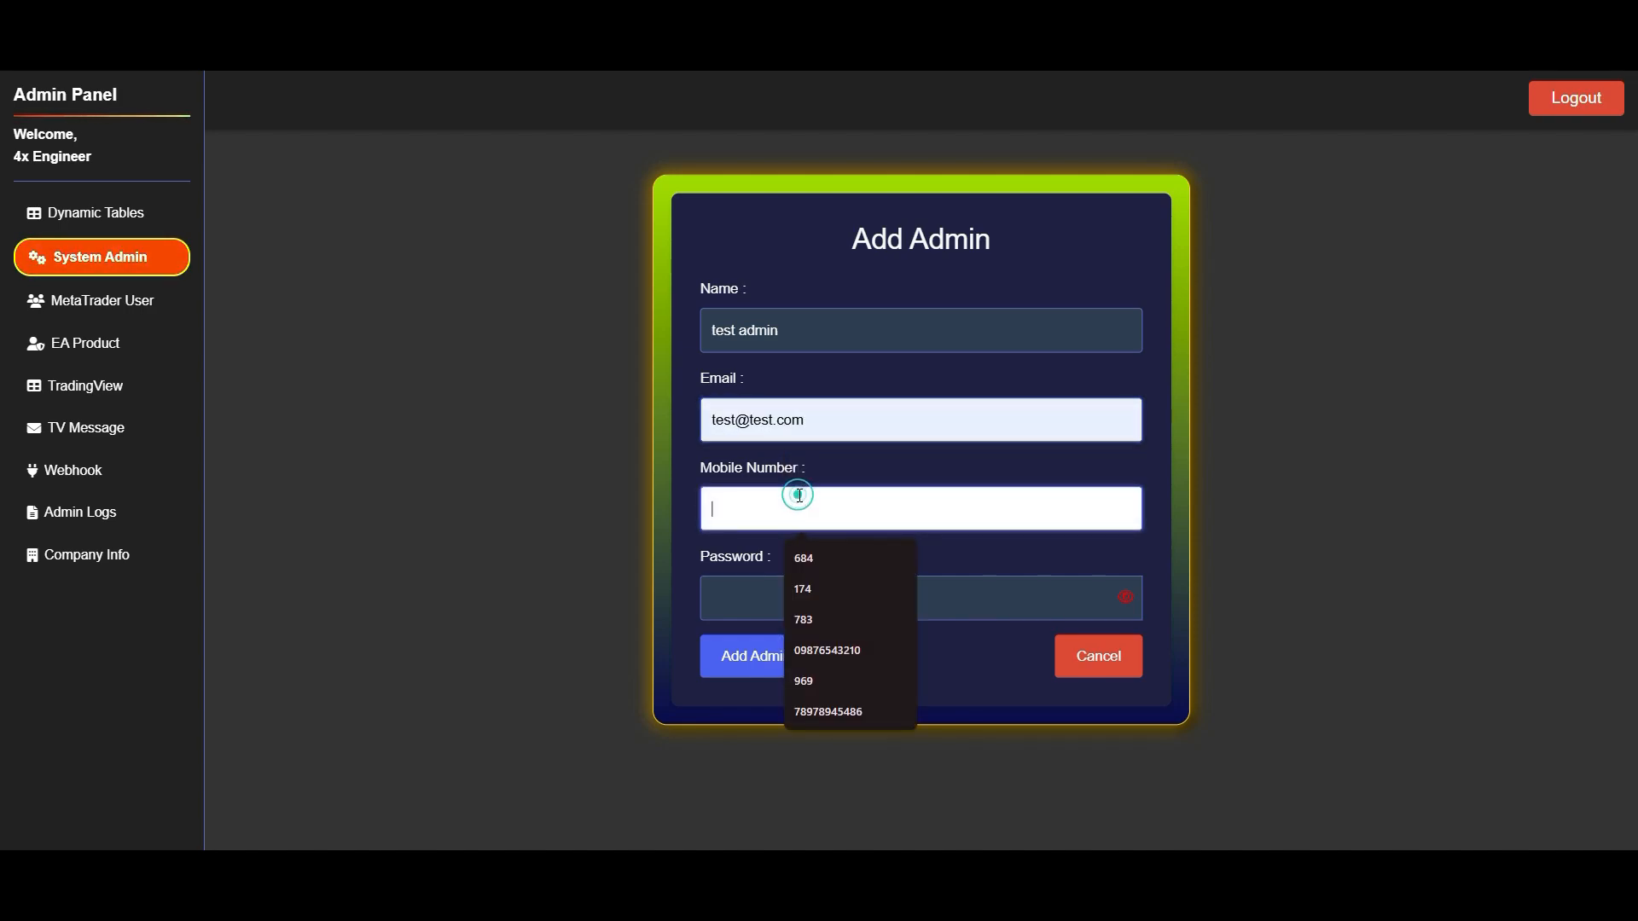
type("9876543210")
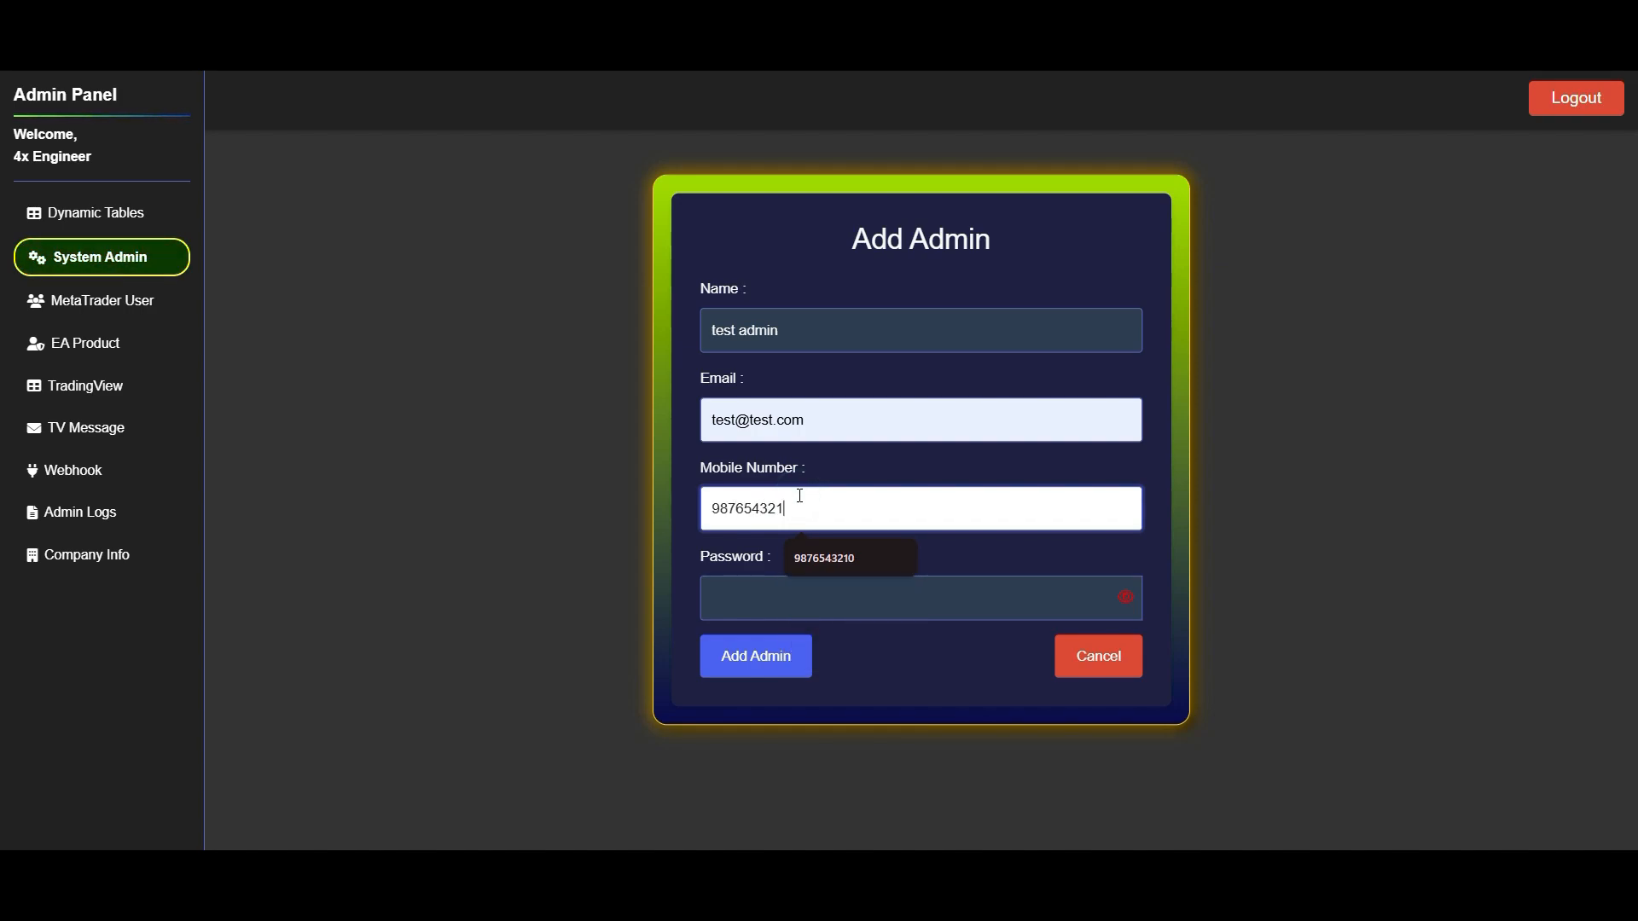
left_click(758, 608)
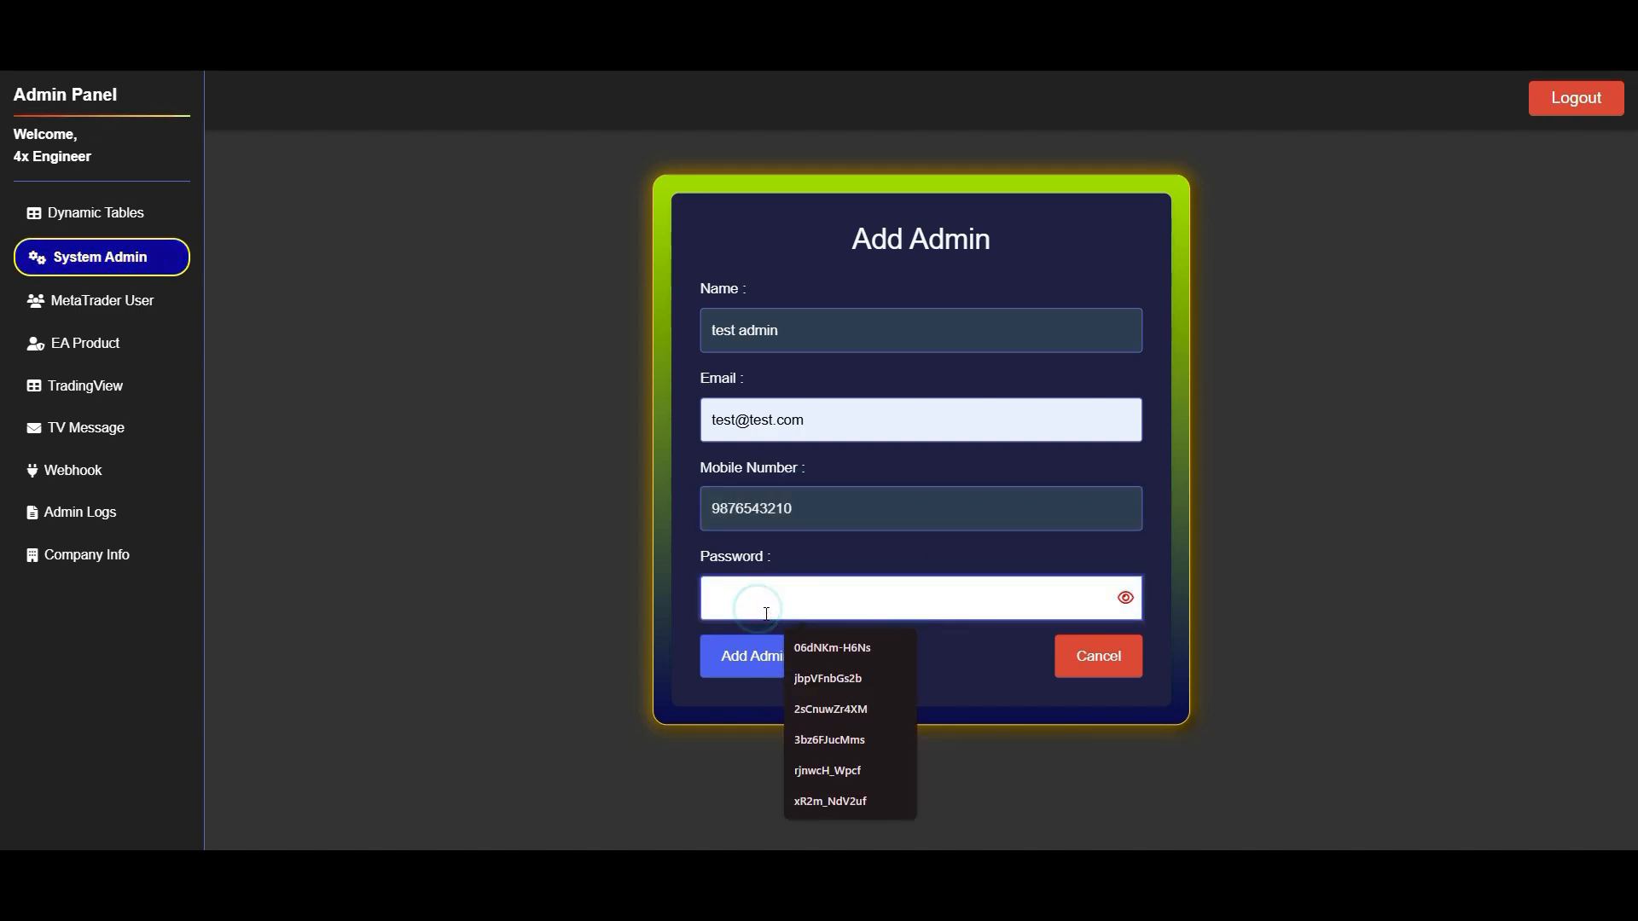
type("••••")
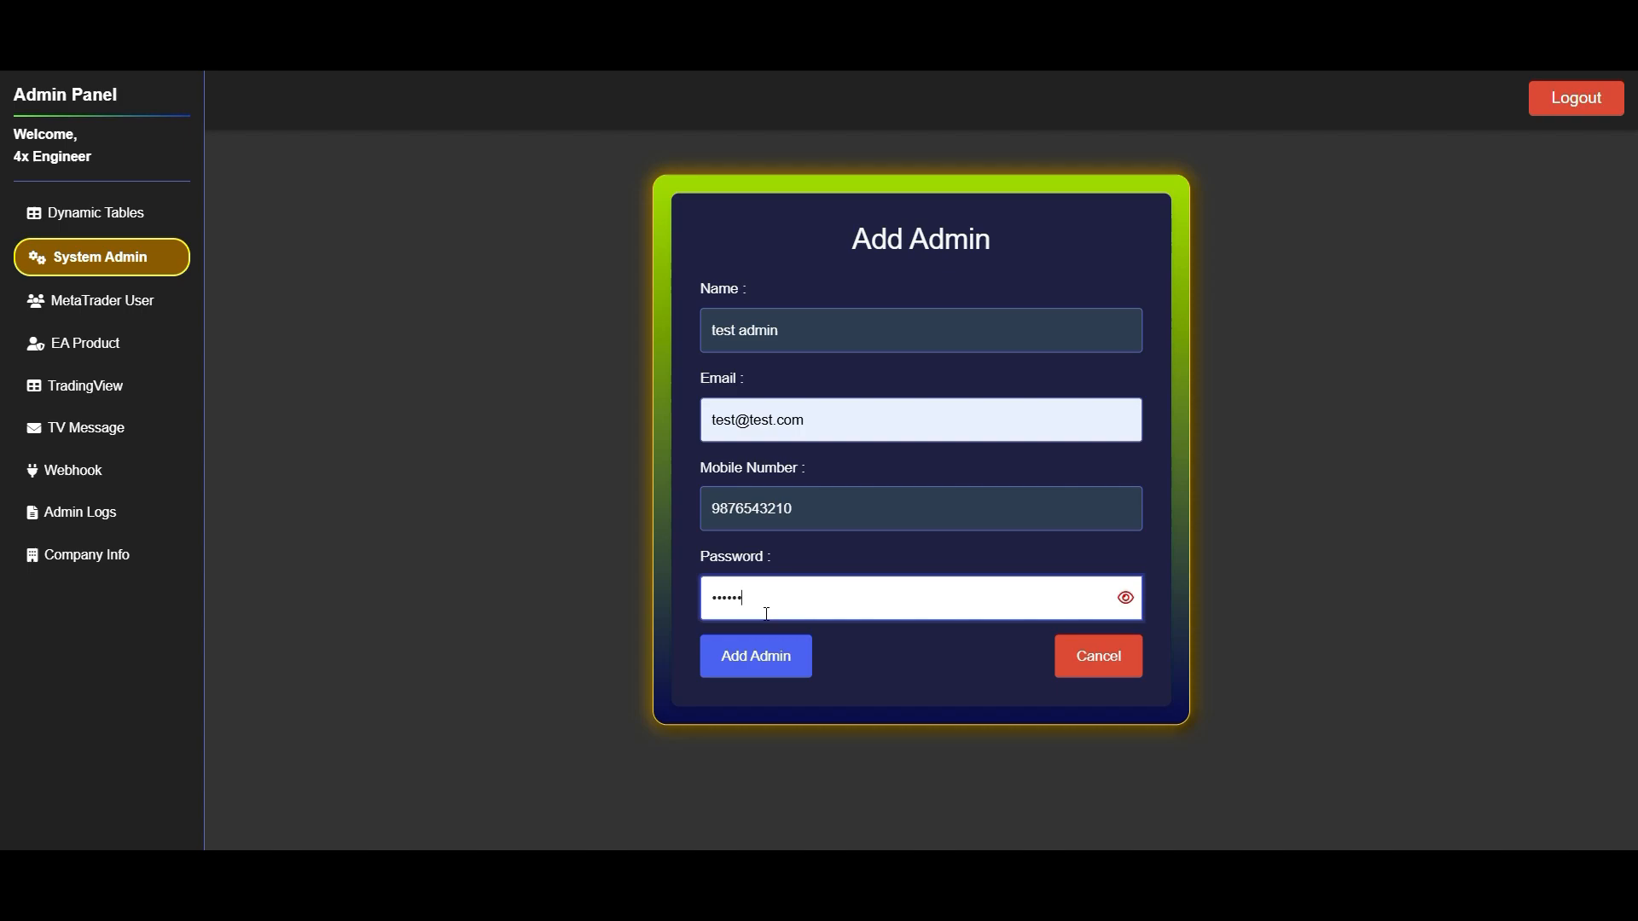
key("BackSpace")
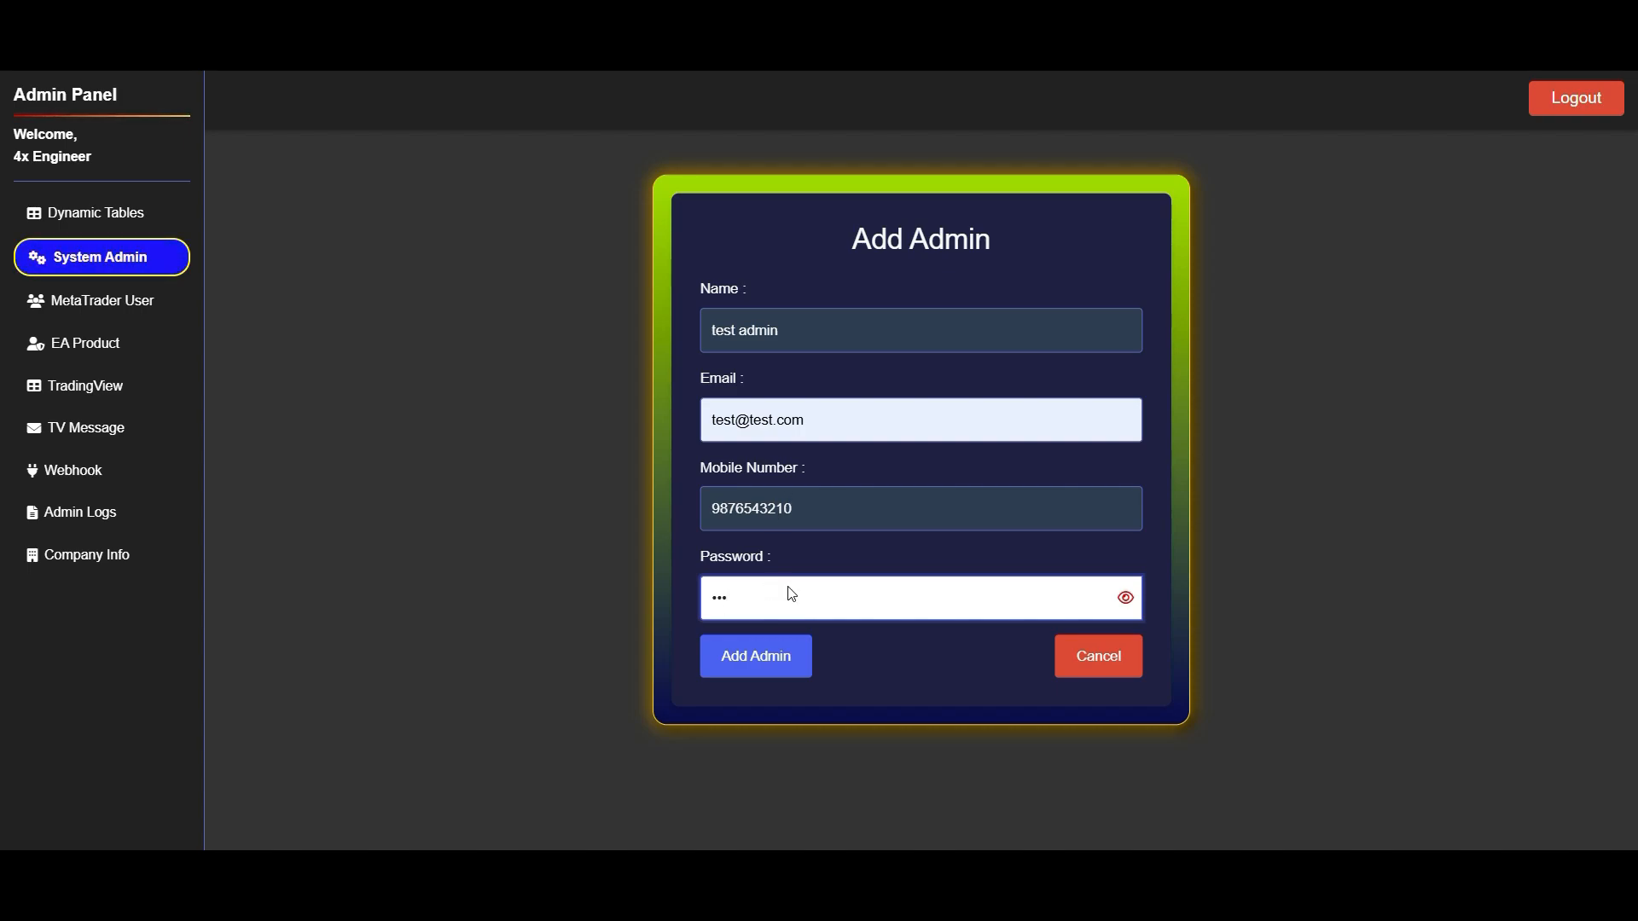
left_click(754, 657)
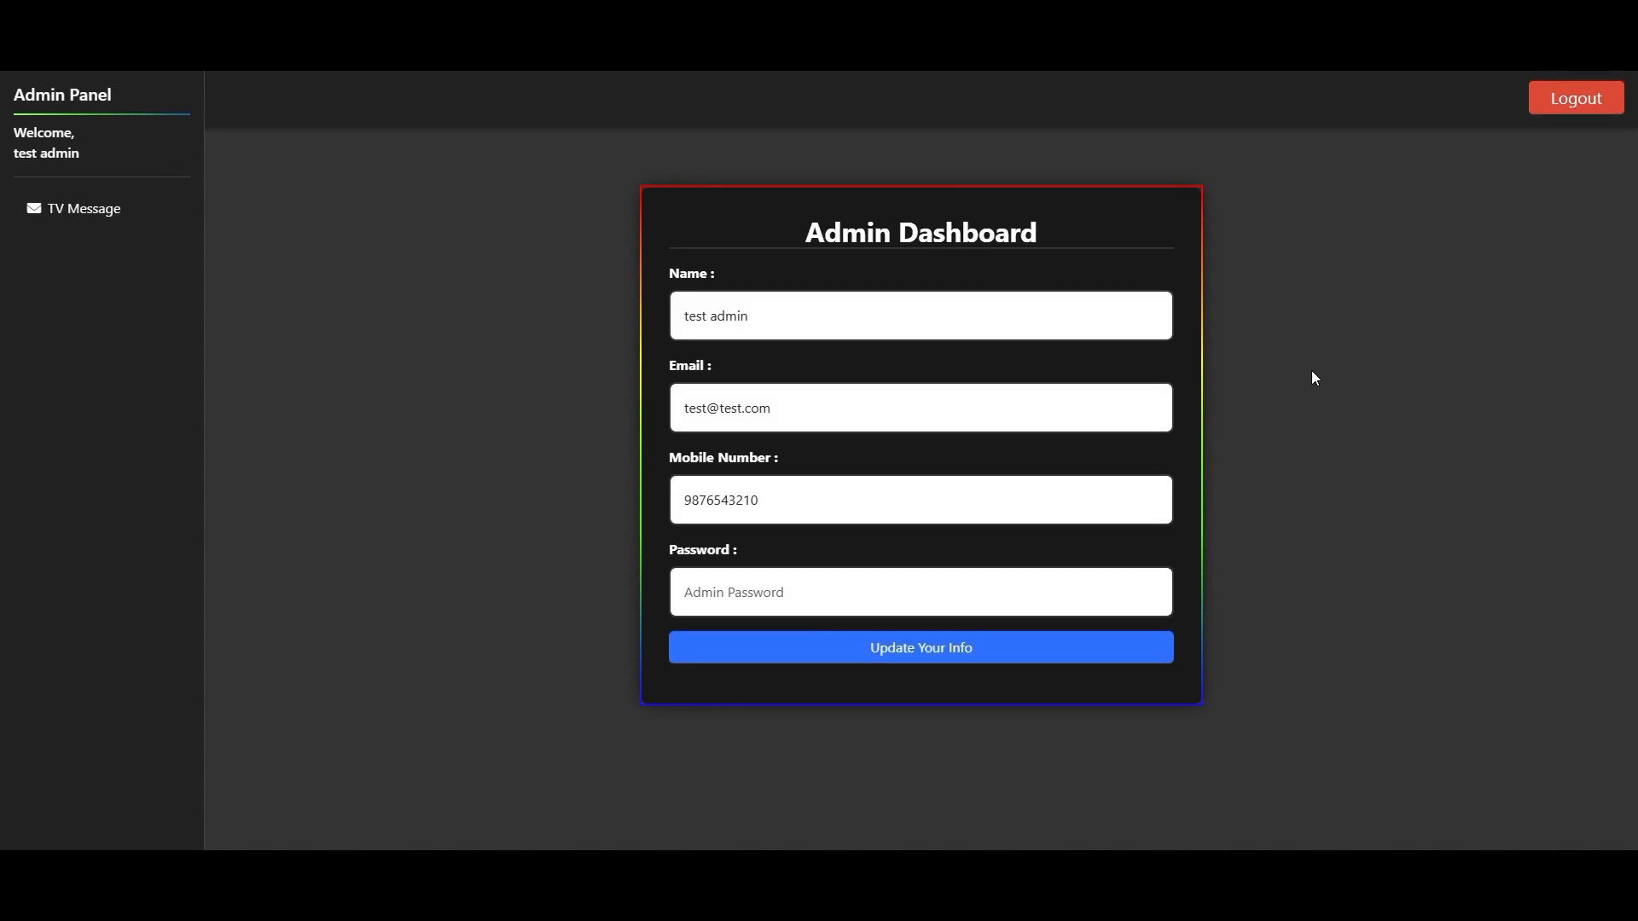
- View the TV Message page in the test admin's session and switch back to the main admin's window
left_click(95, 212)
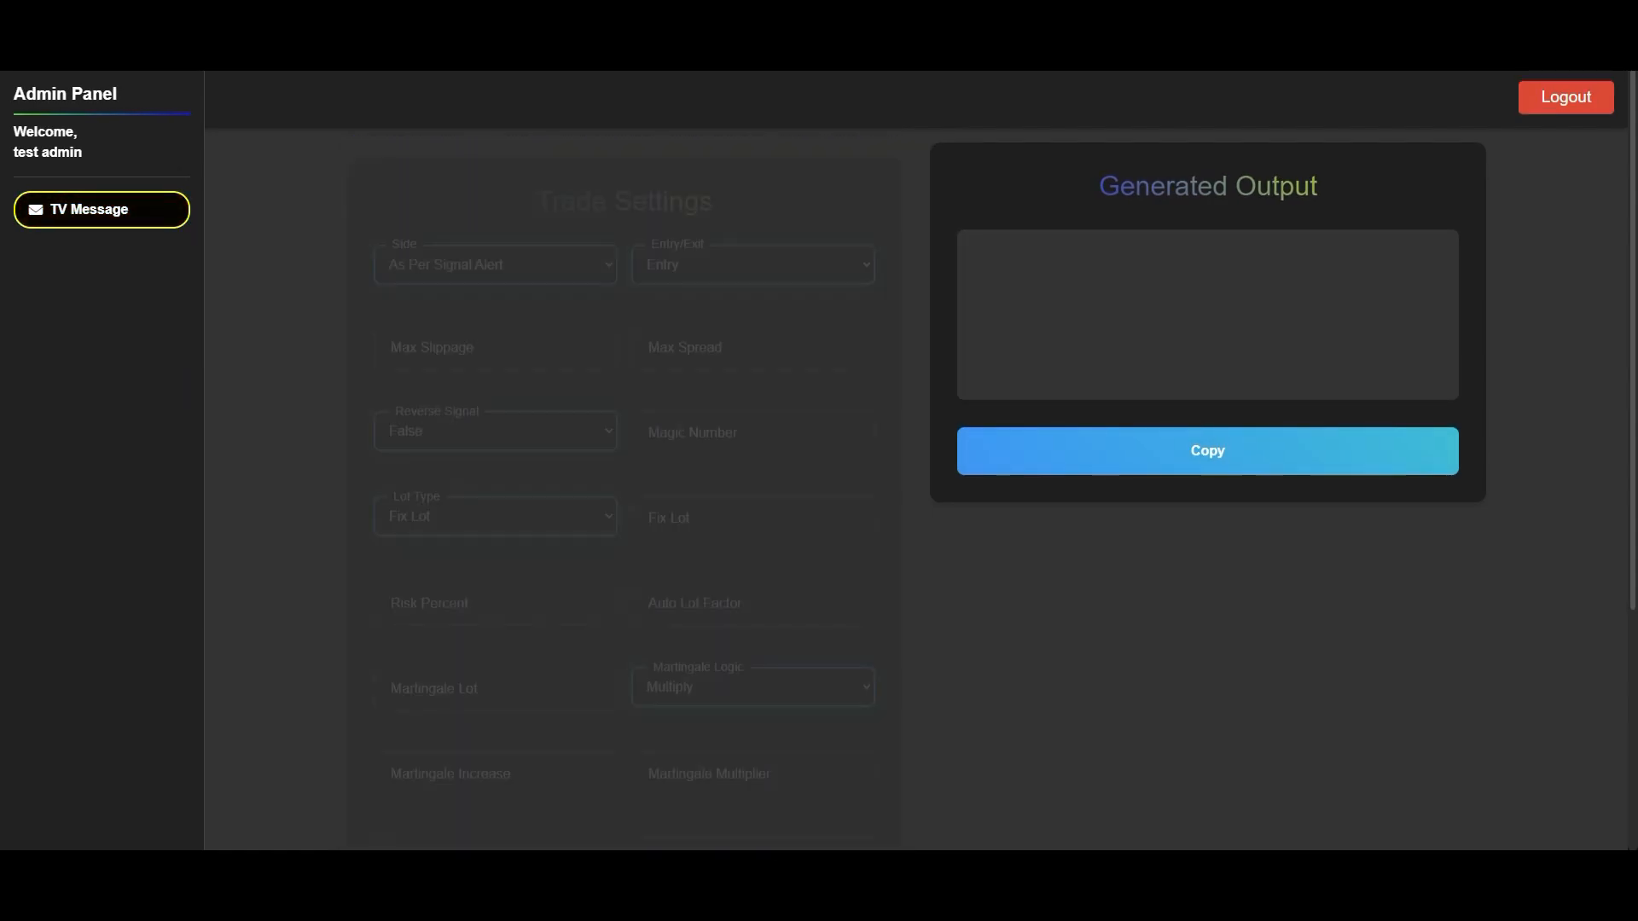
left_click(281, 770)
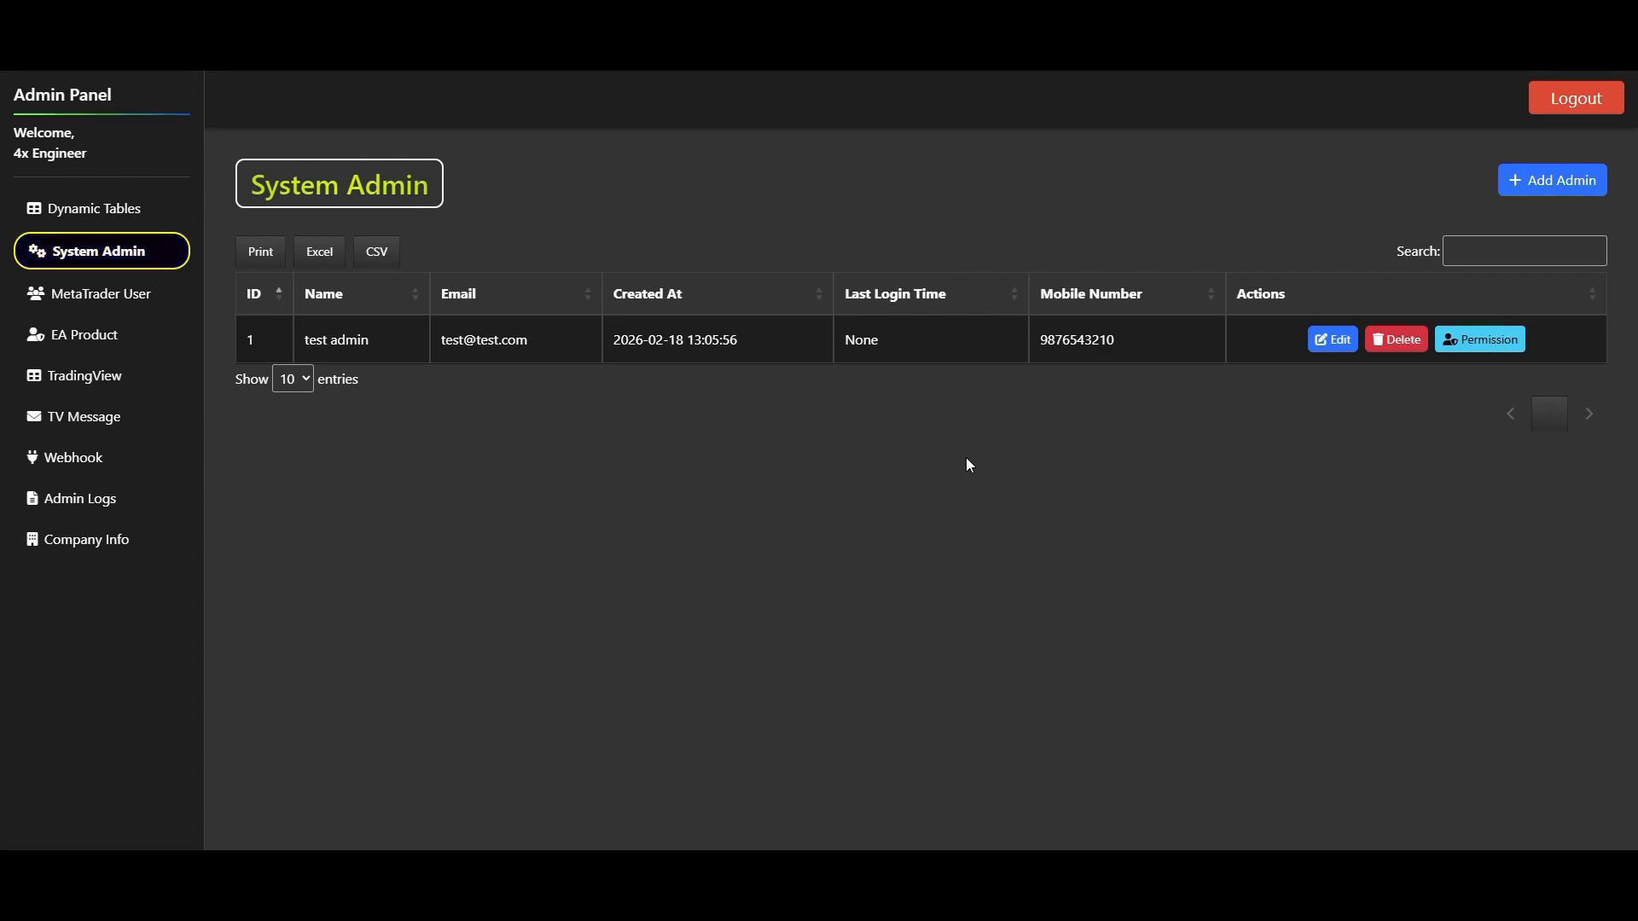
- Open the permissions of test admin and enable View for every listed page
left_click(1497, 342)
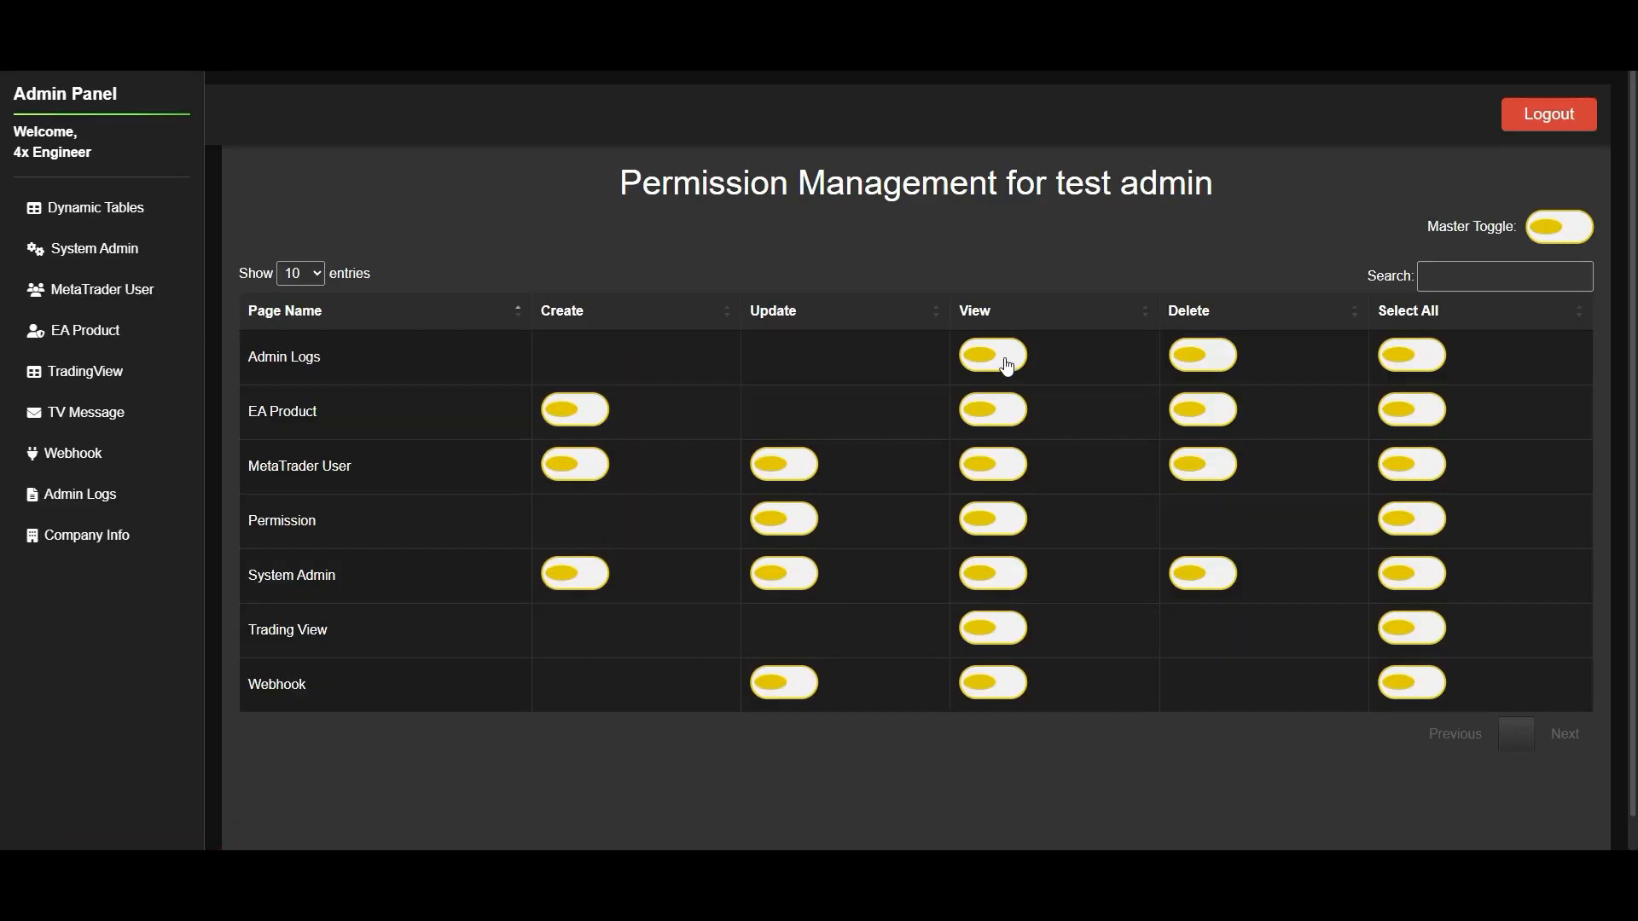
left_click(1005, 358)
left_click(972, 139)
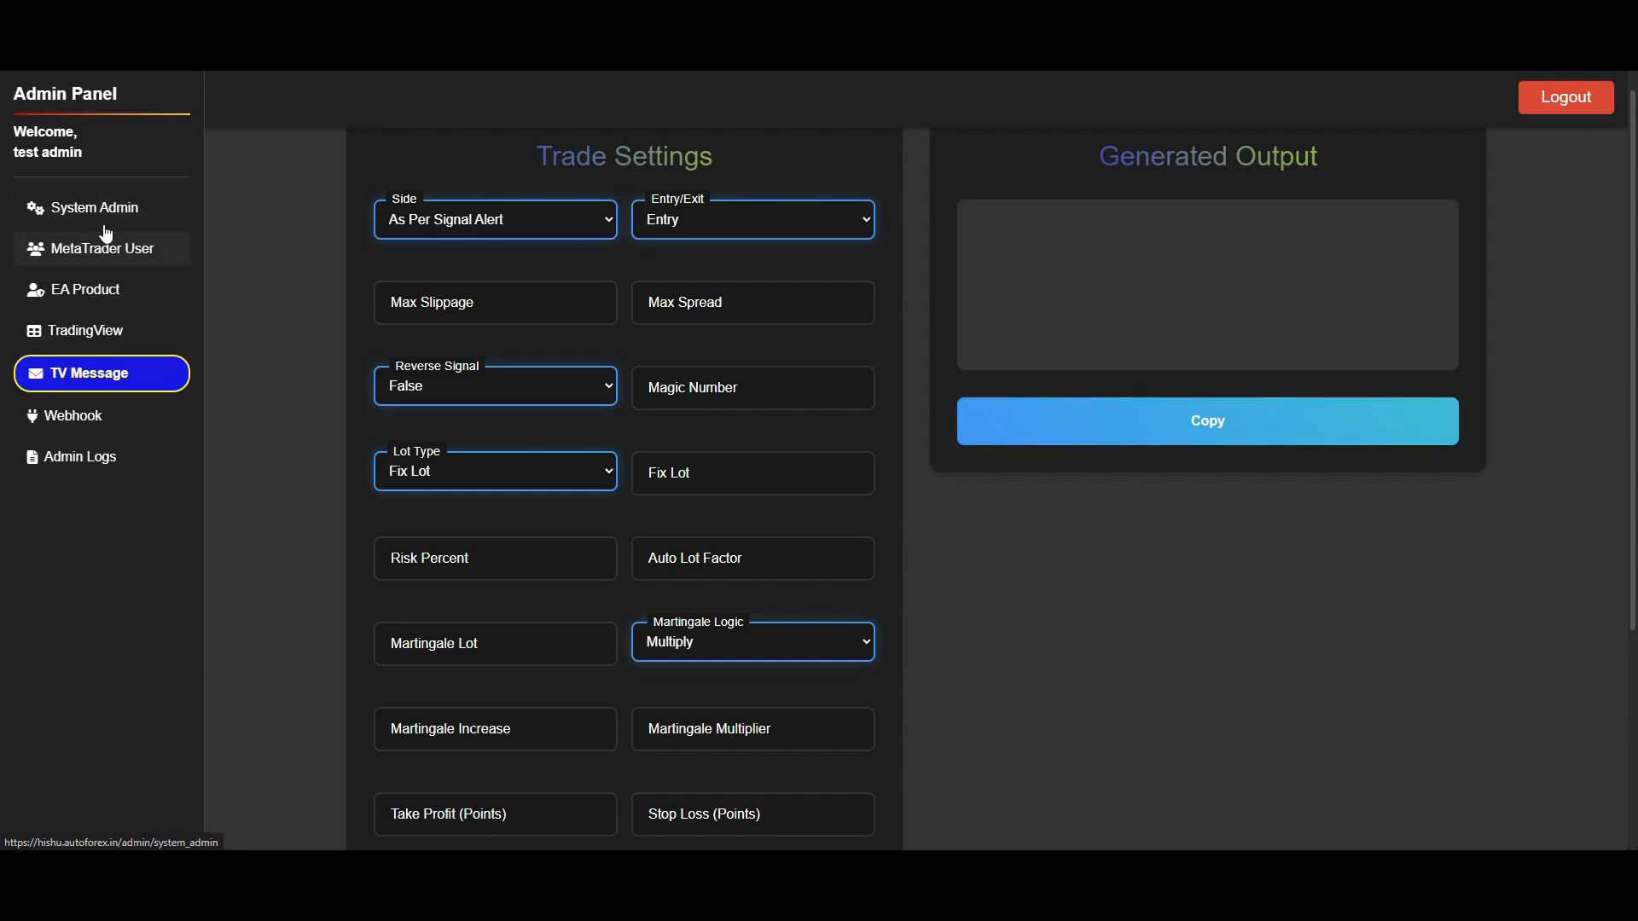
- Check the MetaTrader User and System Admin pages in the test admin's session for available actions
left_click(136, 248)
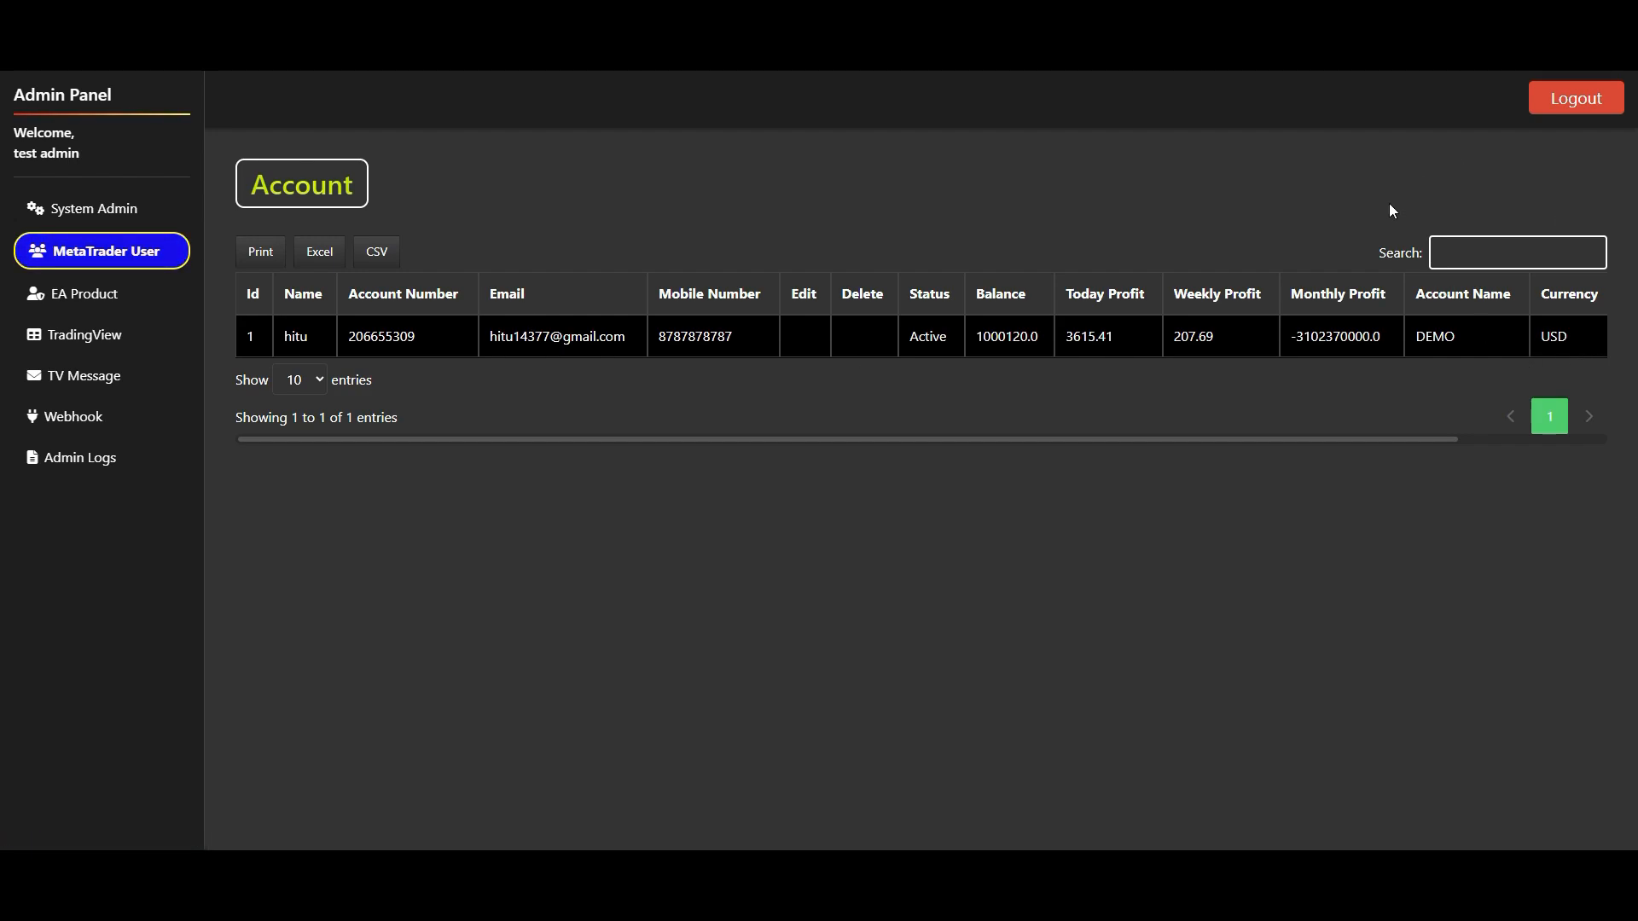
left_click(122, 215)
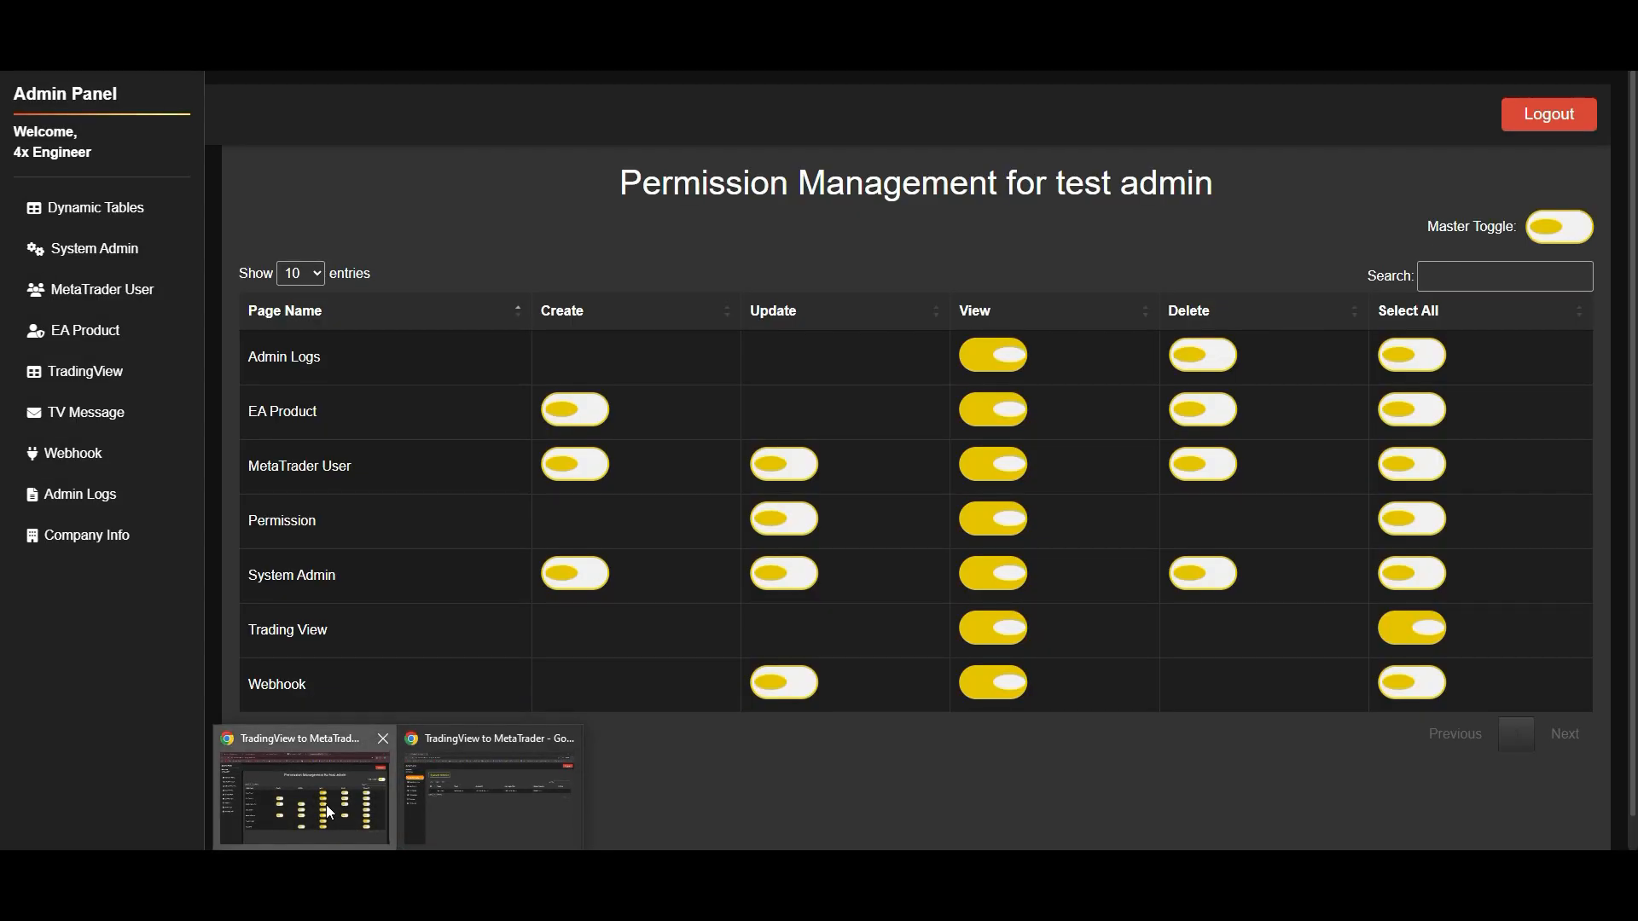
- Switch to the main admin's window and compare its System Admin and MetaTrader User pages
left_click(325, 805)
left_click(109, 251)
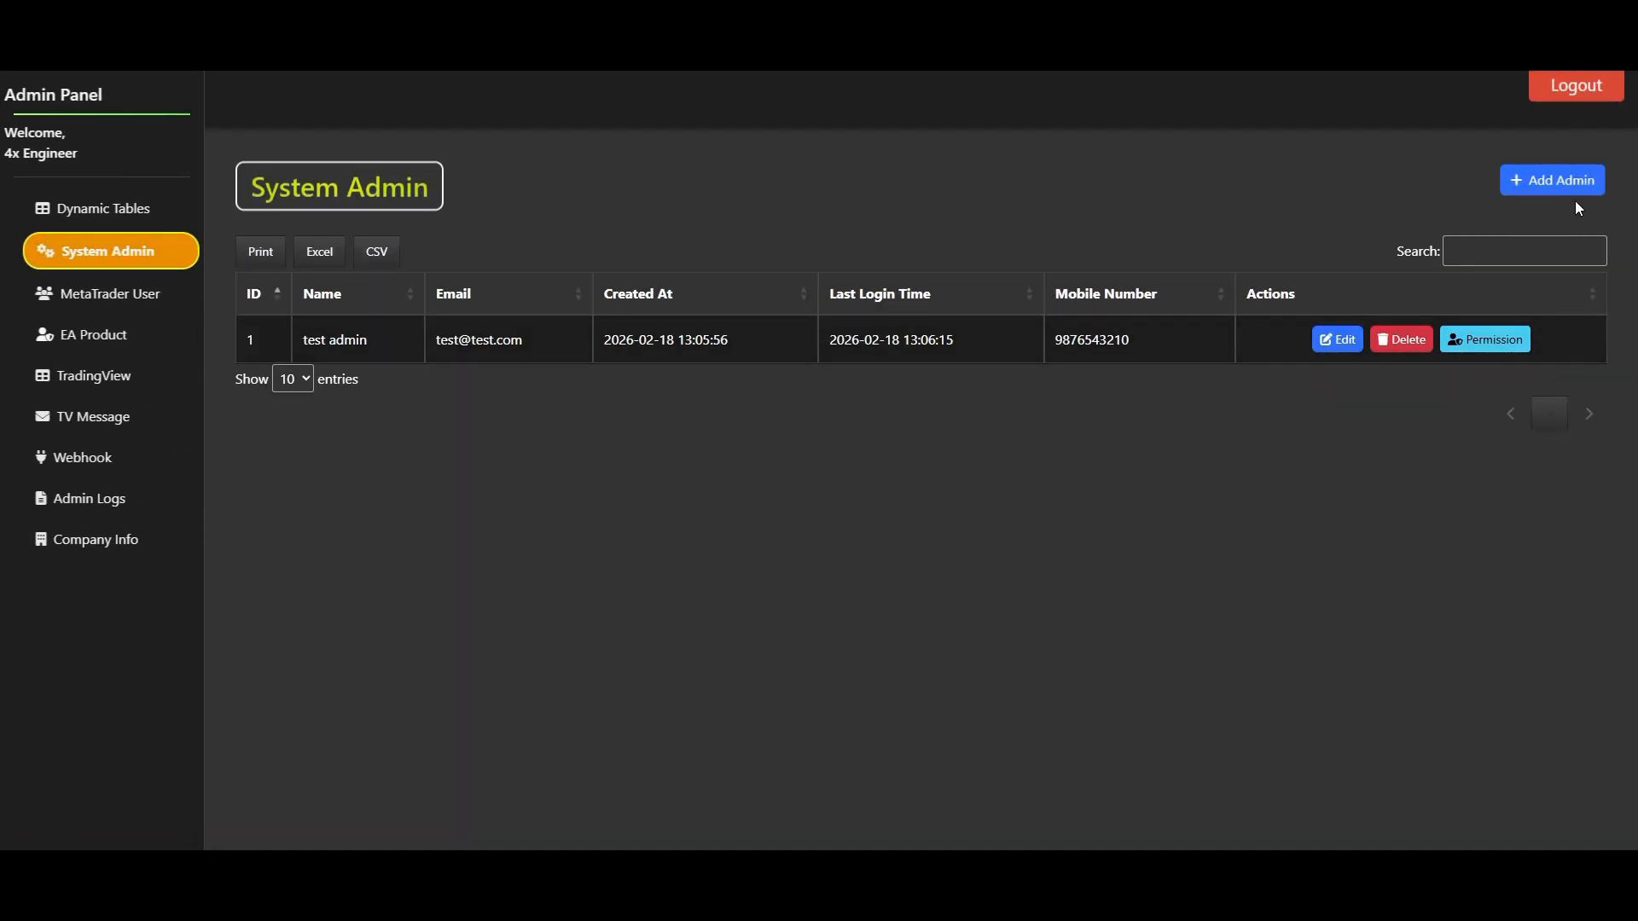
left_click(119, 290)
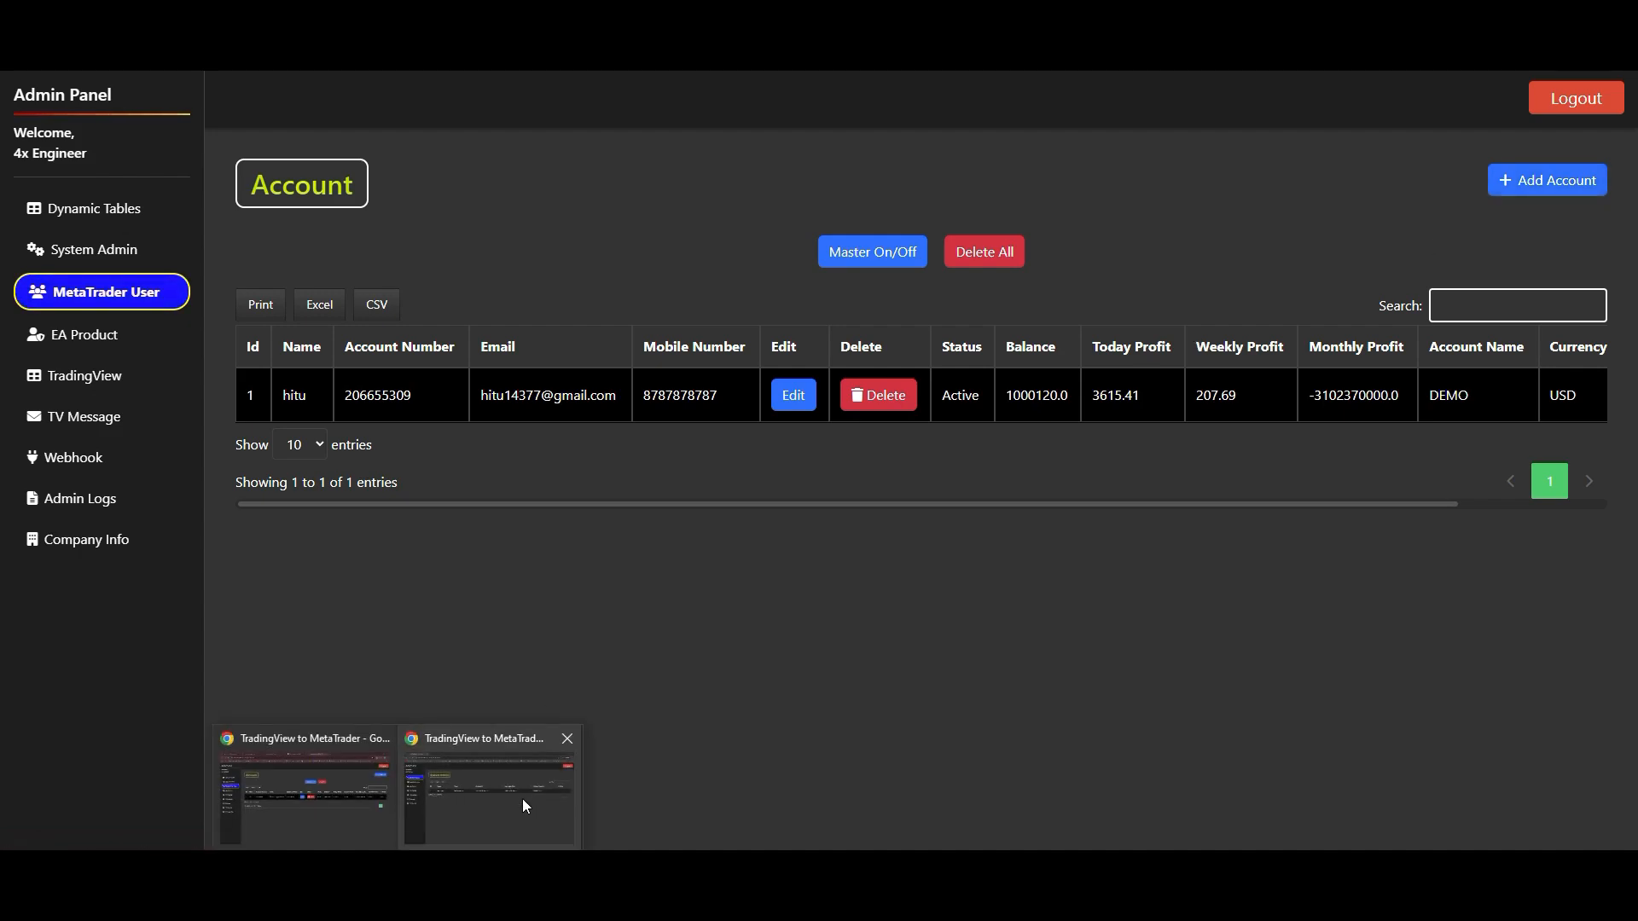
- Return to the test admin's window and examine the MetaTrader User page and the System Admin Actions column
left_click(522, 799)
left_click(141, 249)
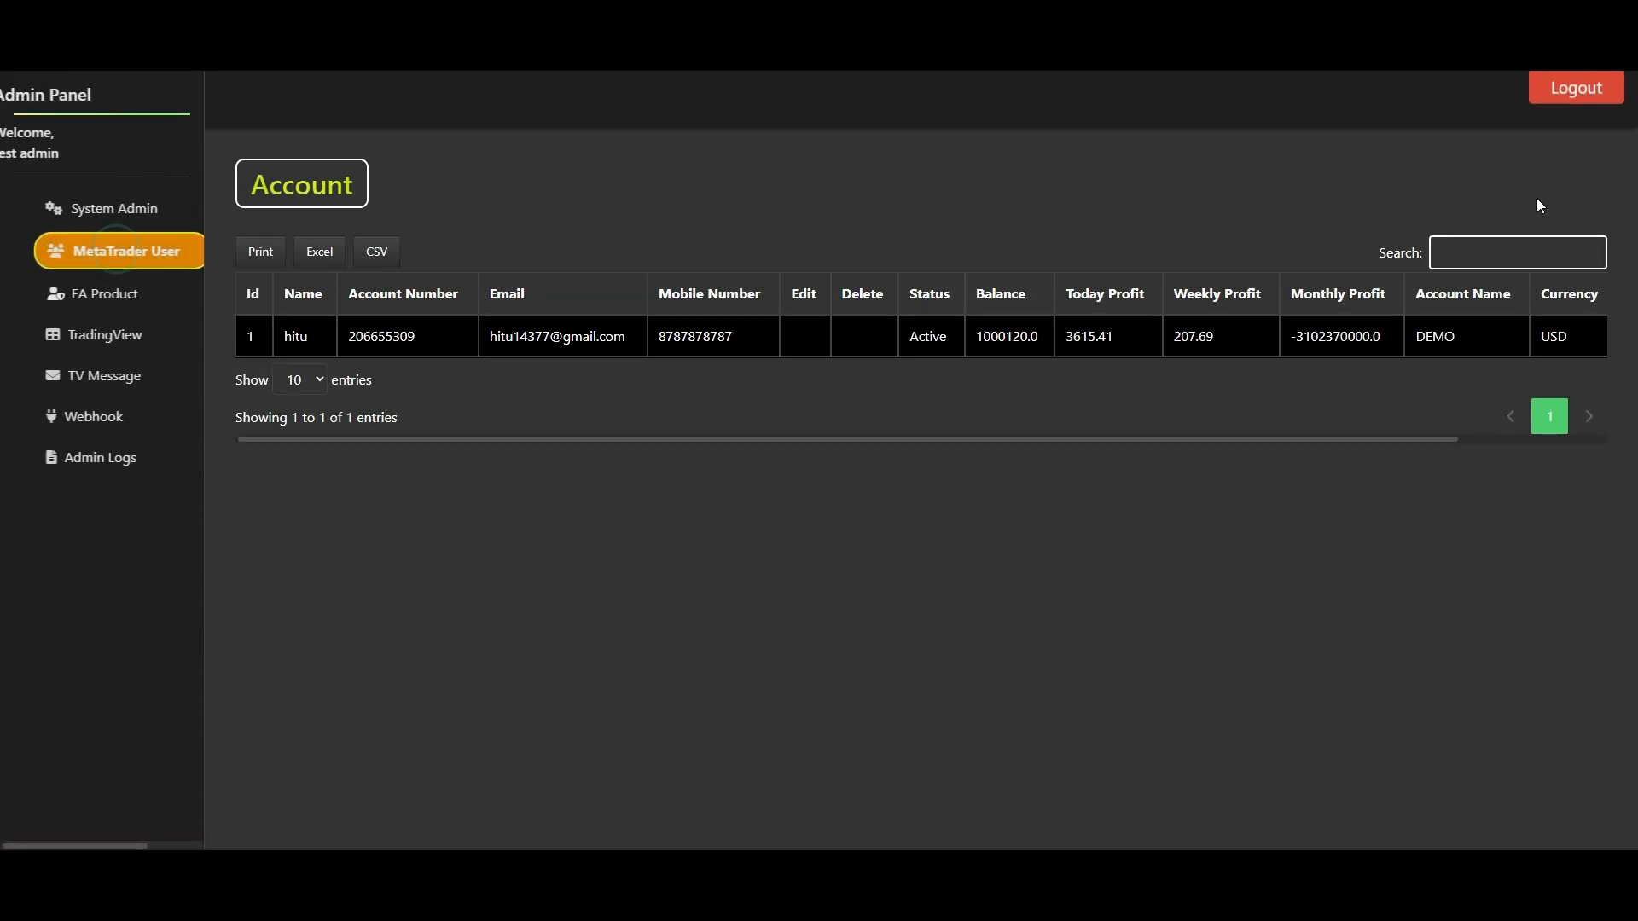
left_click(121, 215)
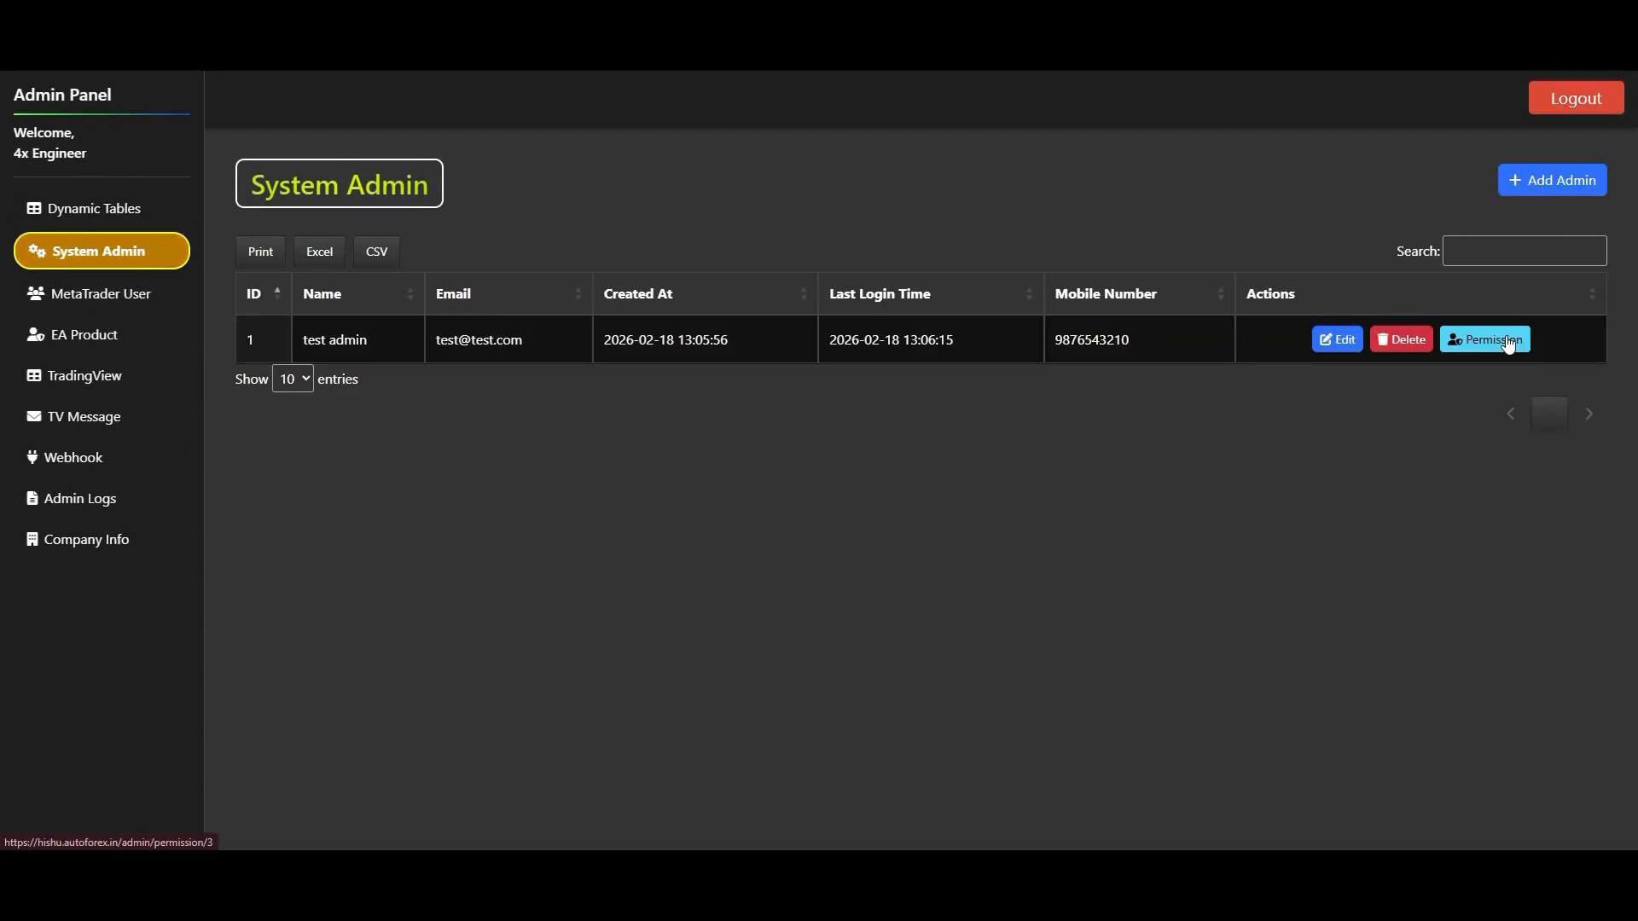
left_click(1506, 337)
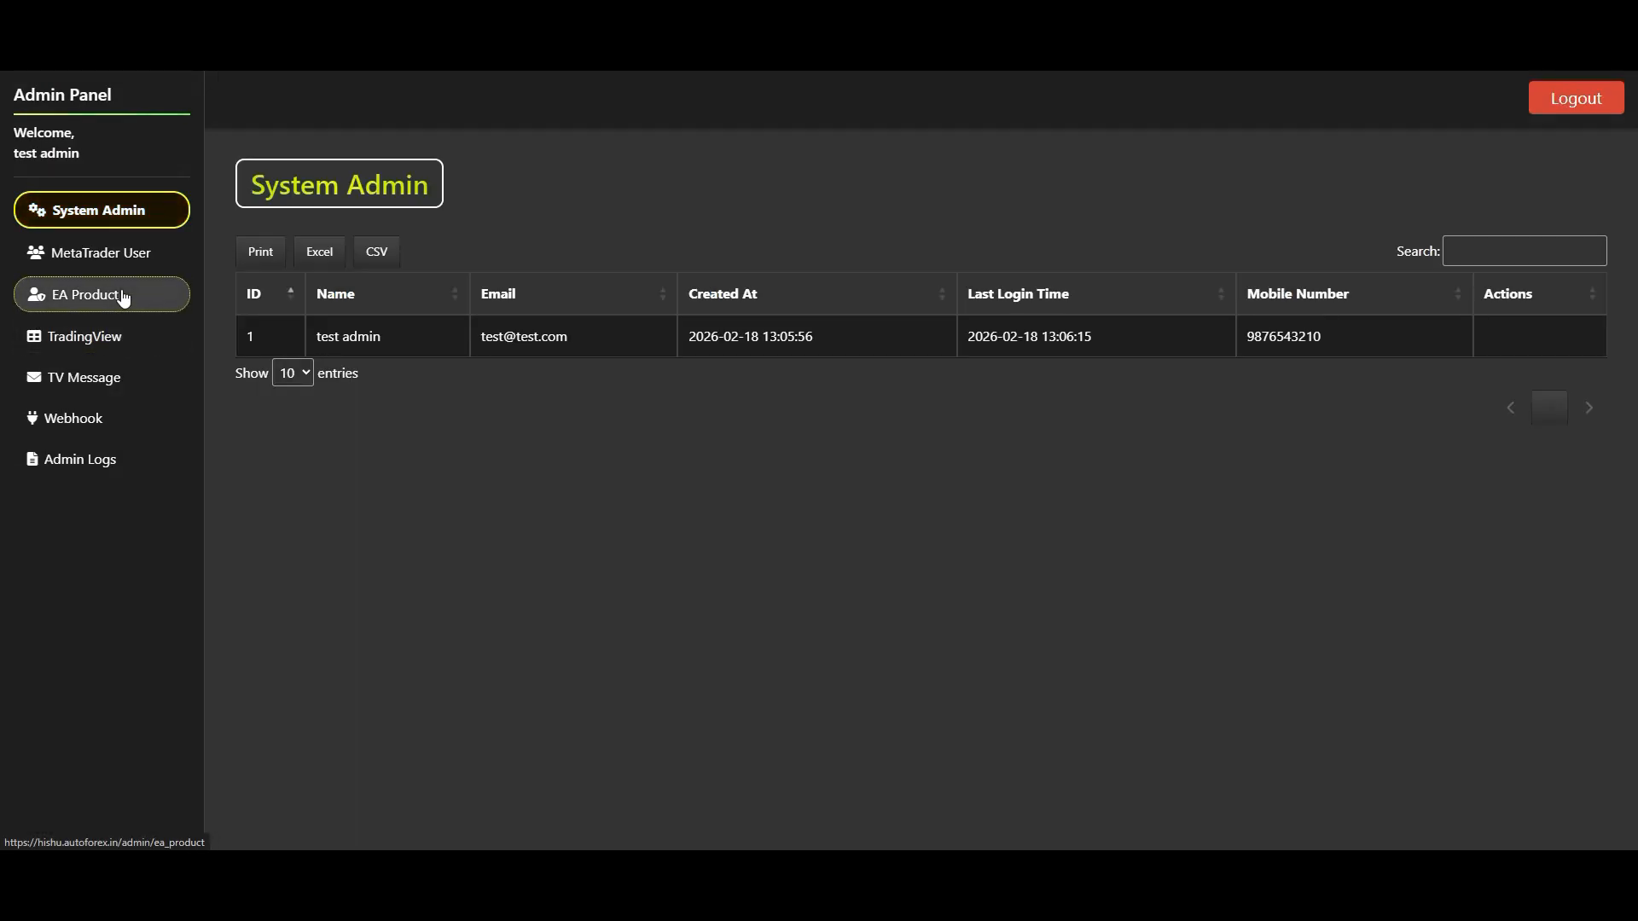
- Check the EA Product page as test admin, and return to the main admin's permission management window
left_click(120, 293)
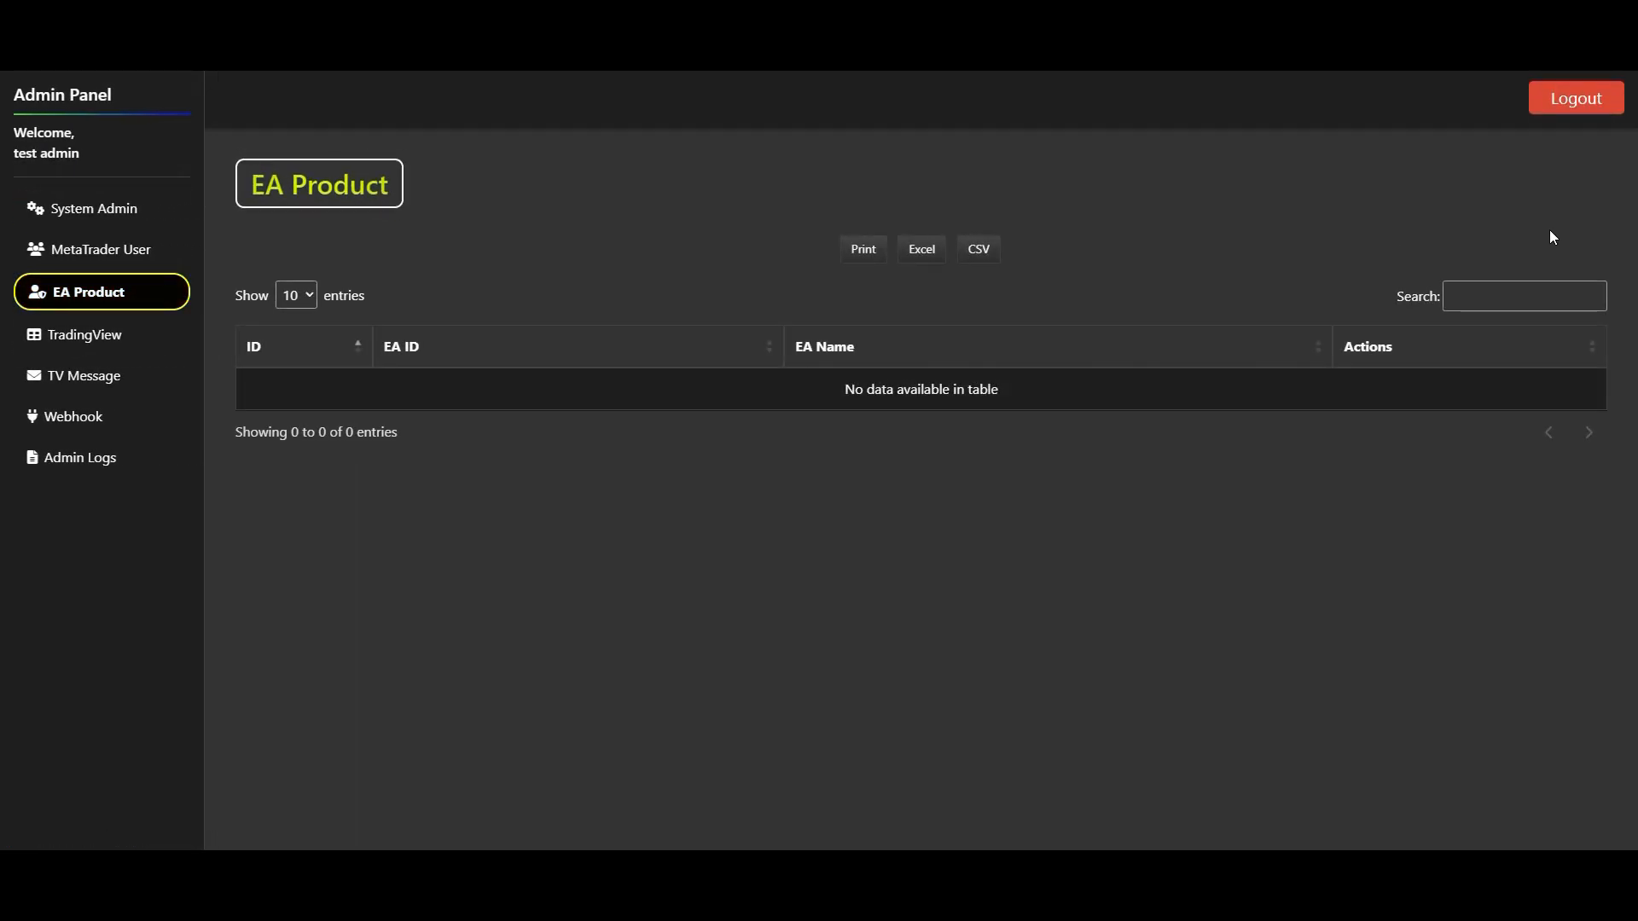
mouse_move(398, 888)
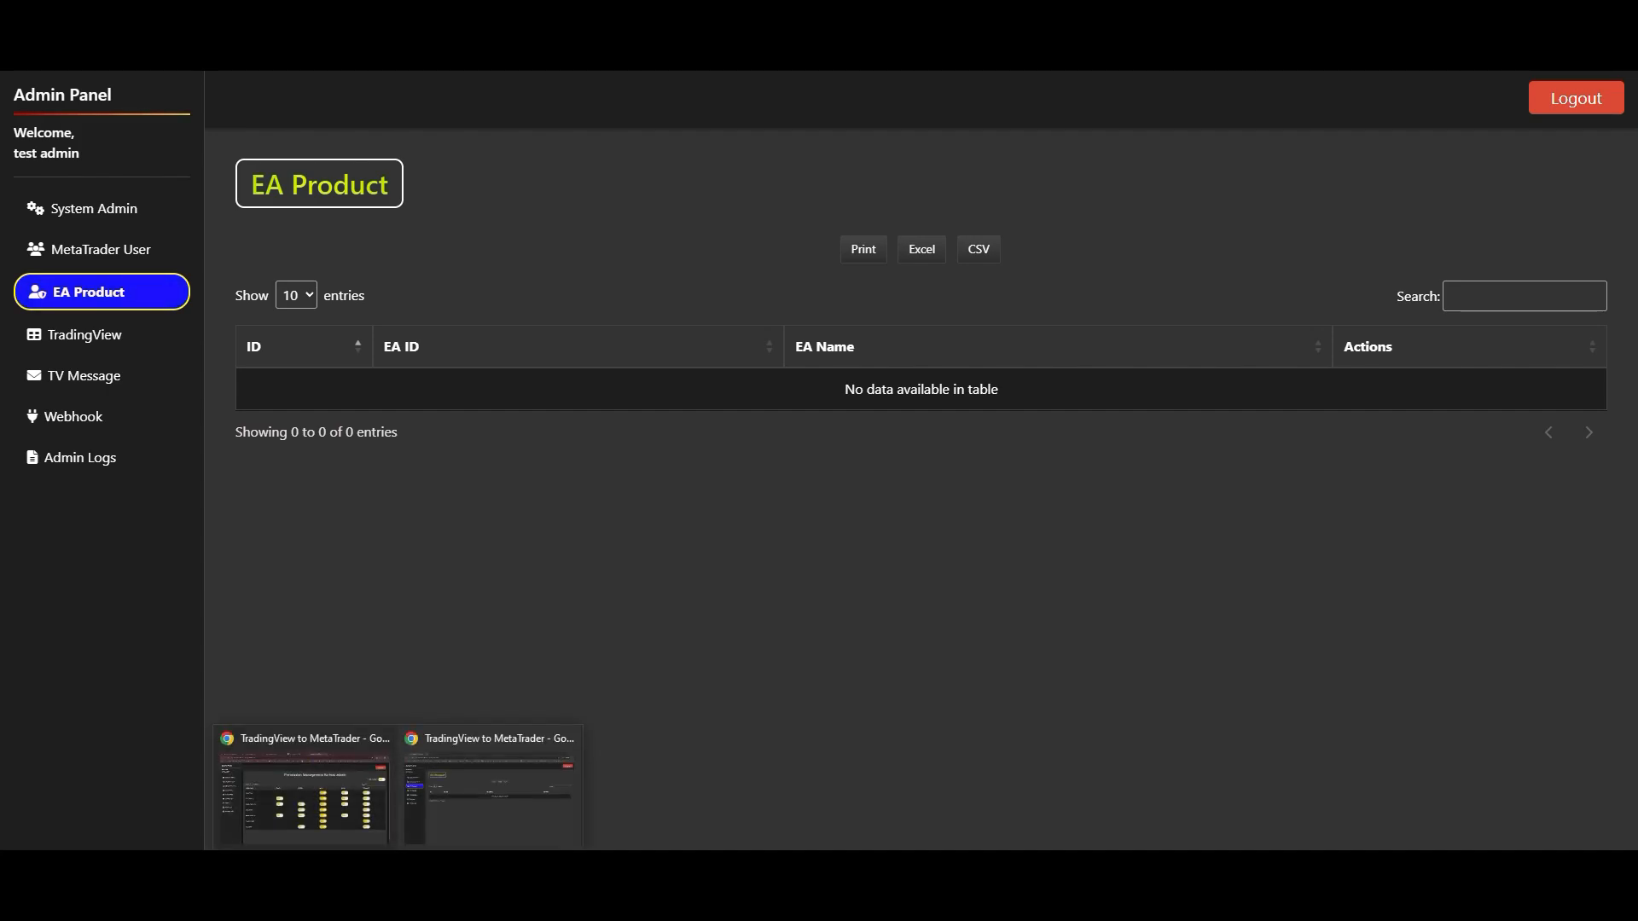
left_click(300, 783)
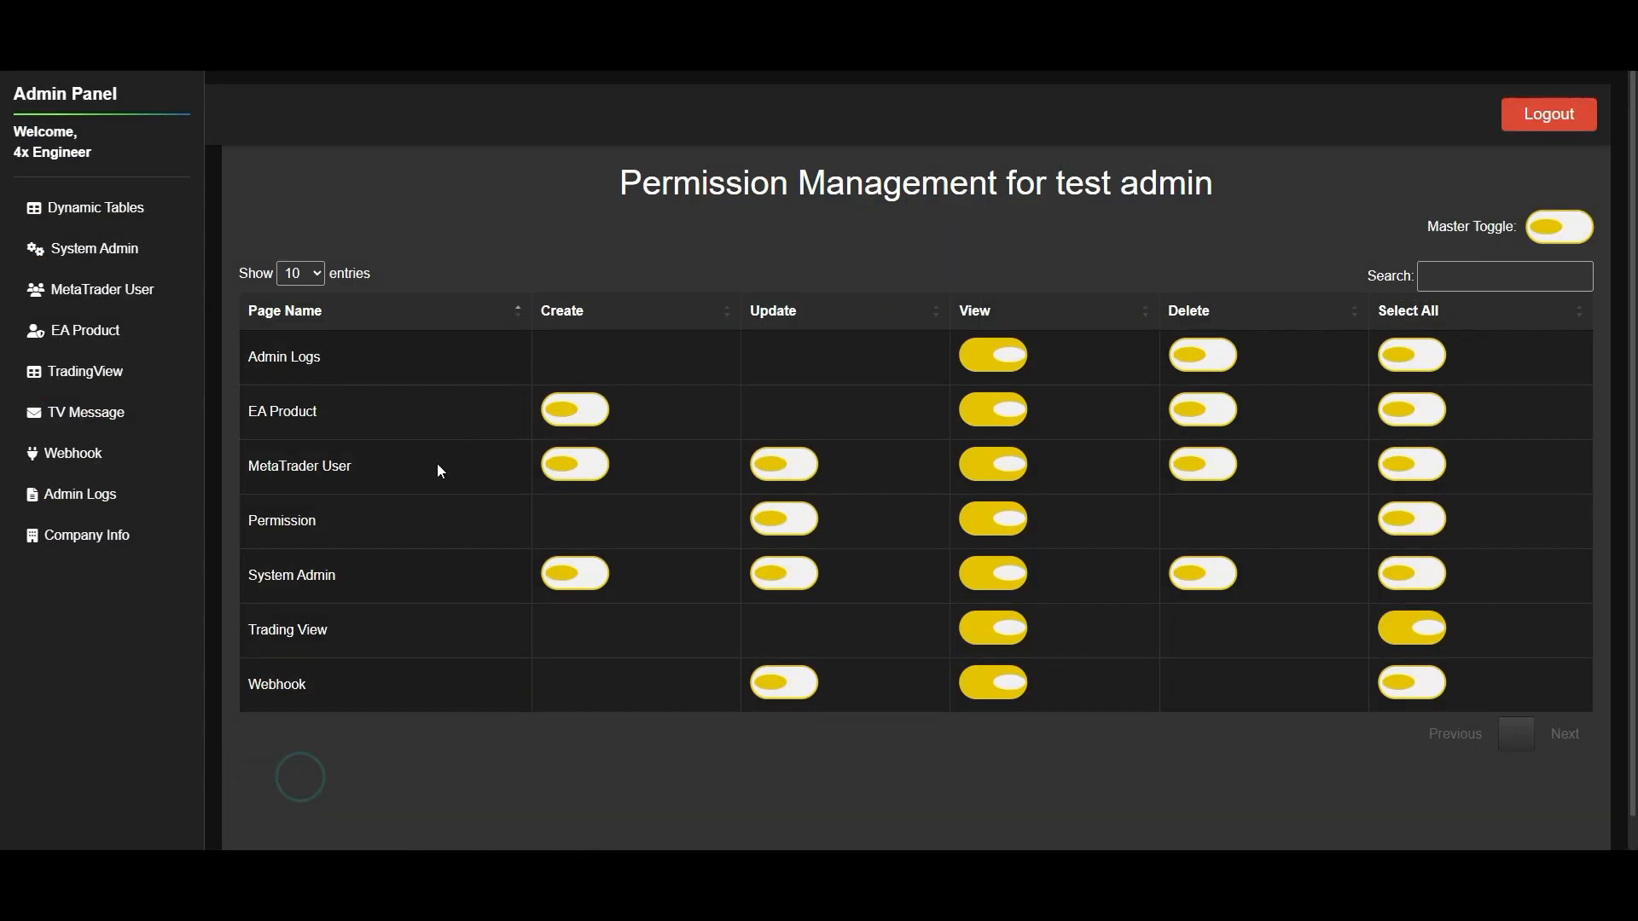
- Grant the test admin Create permission for EA Product and reload the EA Product page in the test admin's window
left_click(584, 411)
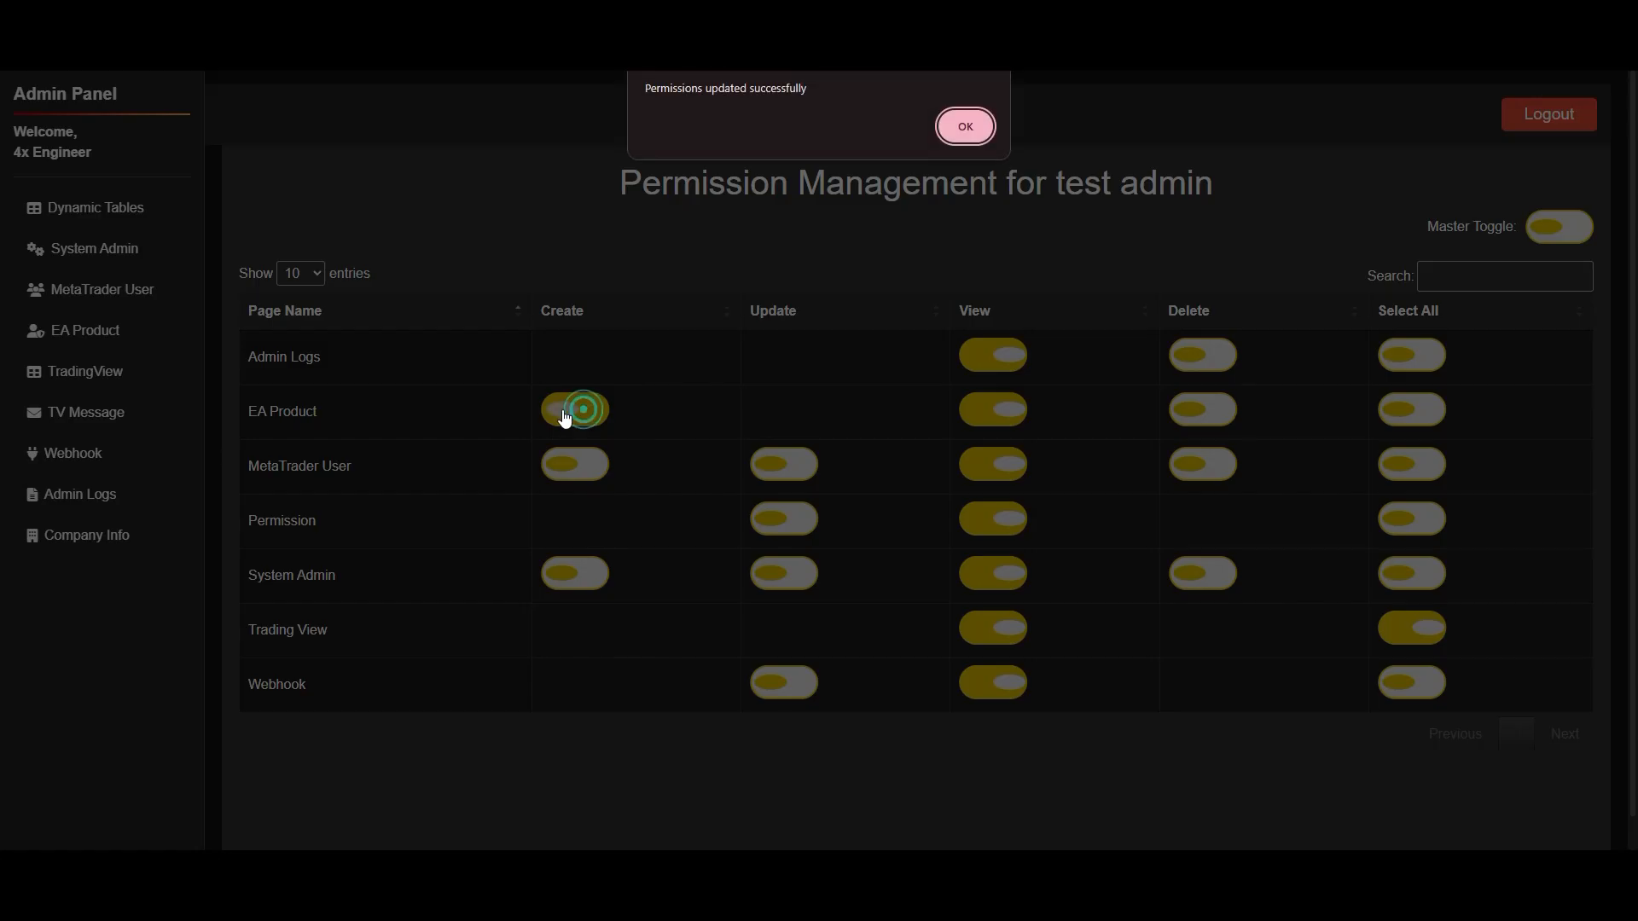
left_click(975, 128)
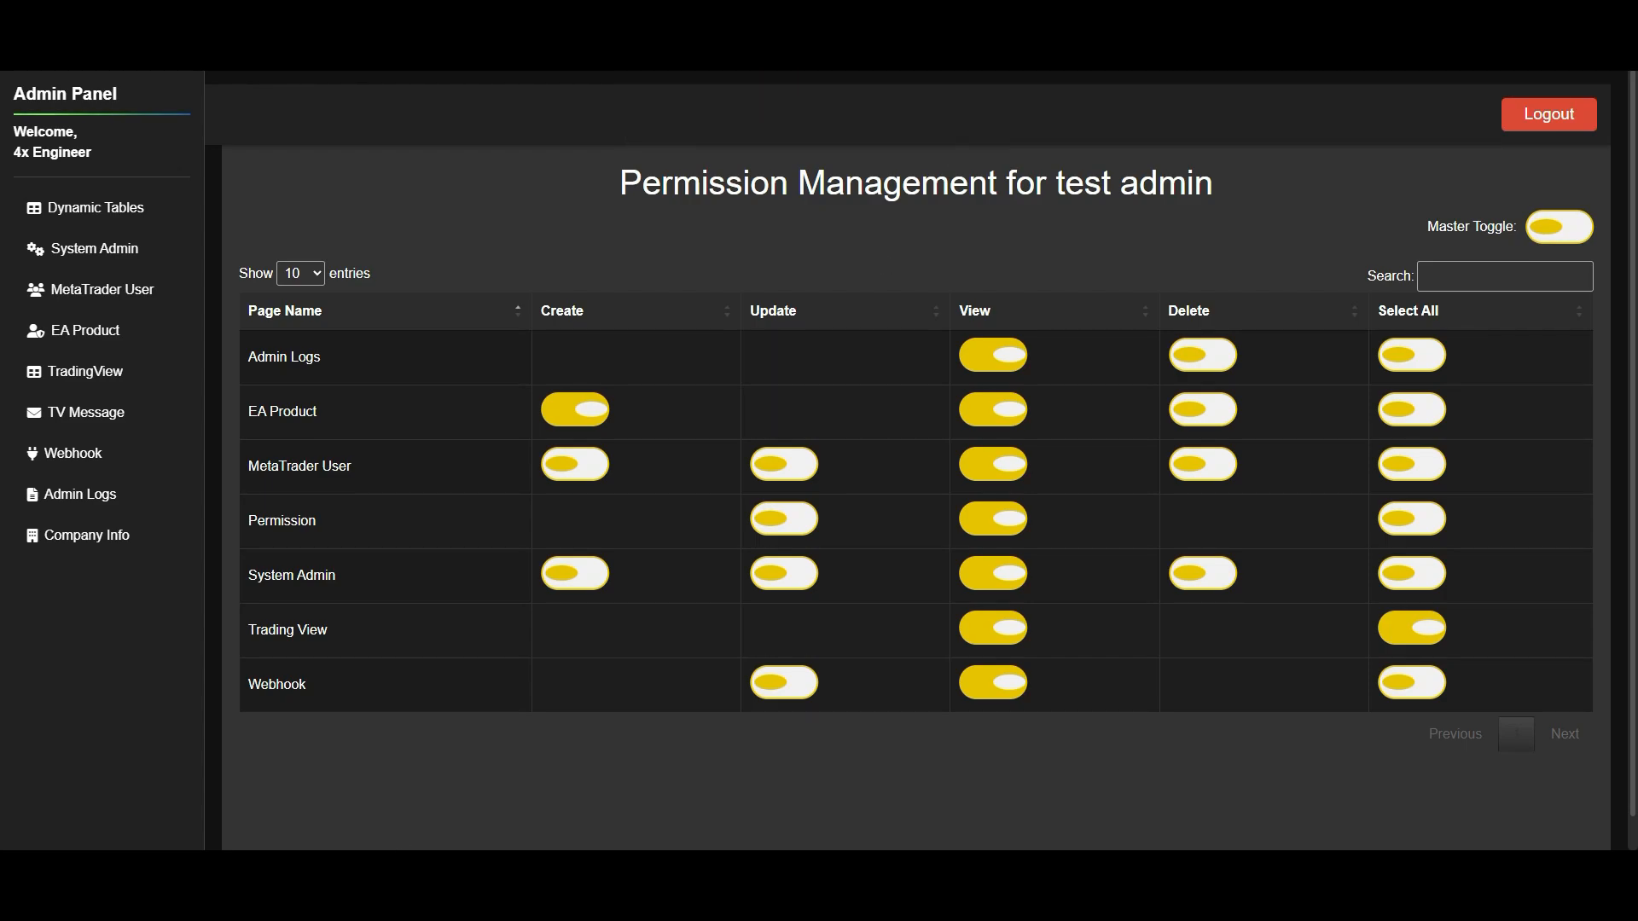
left_click(510, 785)
key("F5")
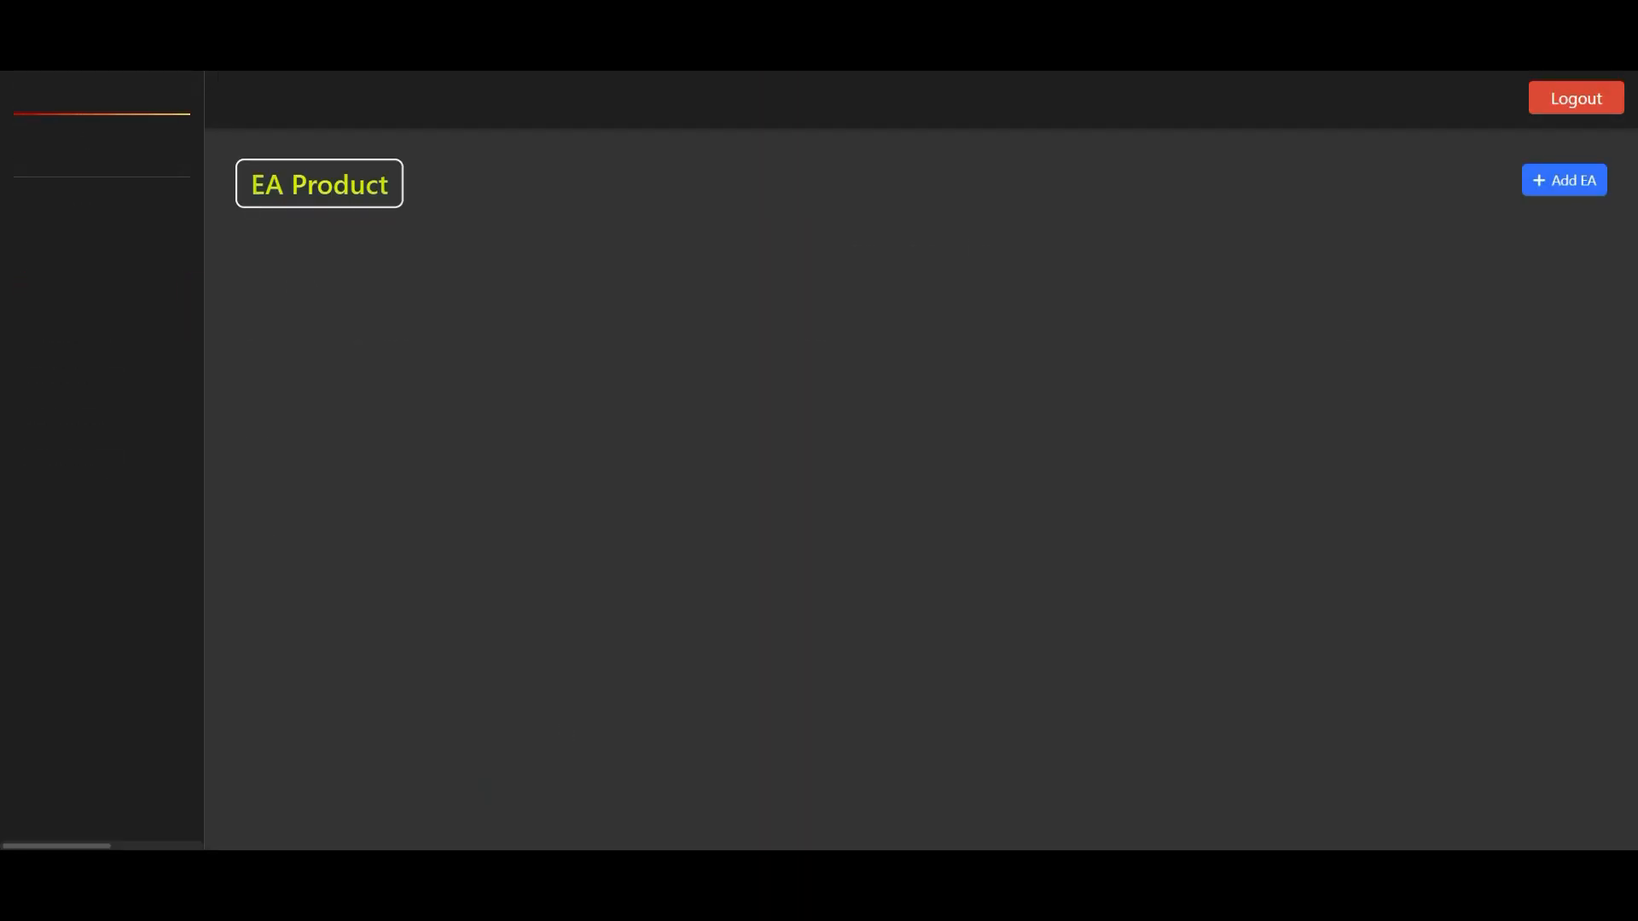
- Add a new EA product named "abc ea" as the test admin
left_click(1568, 187)
left_click(724, 200)
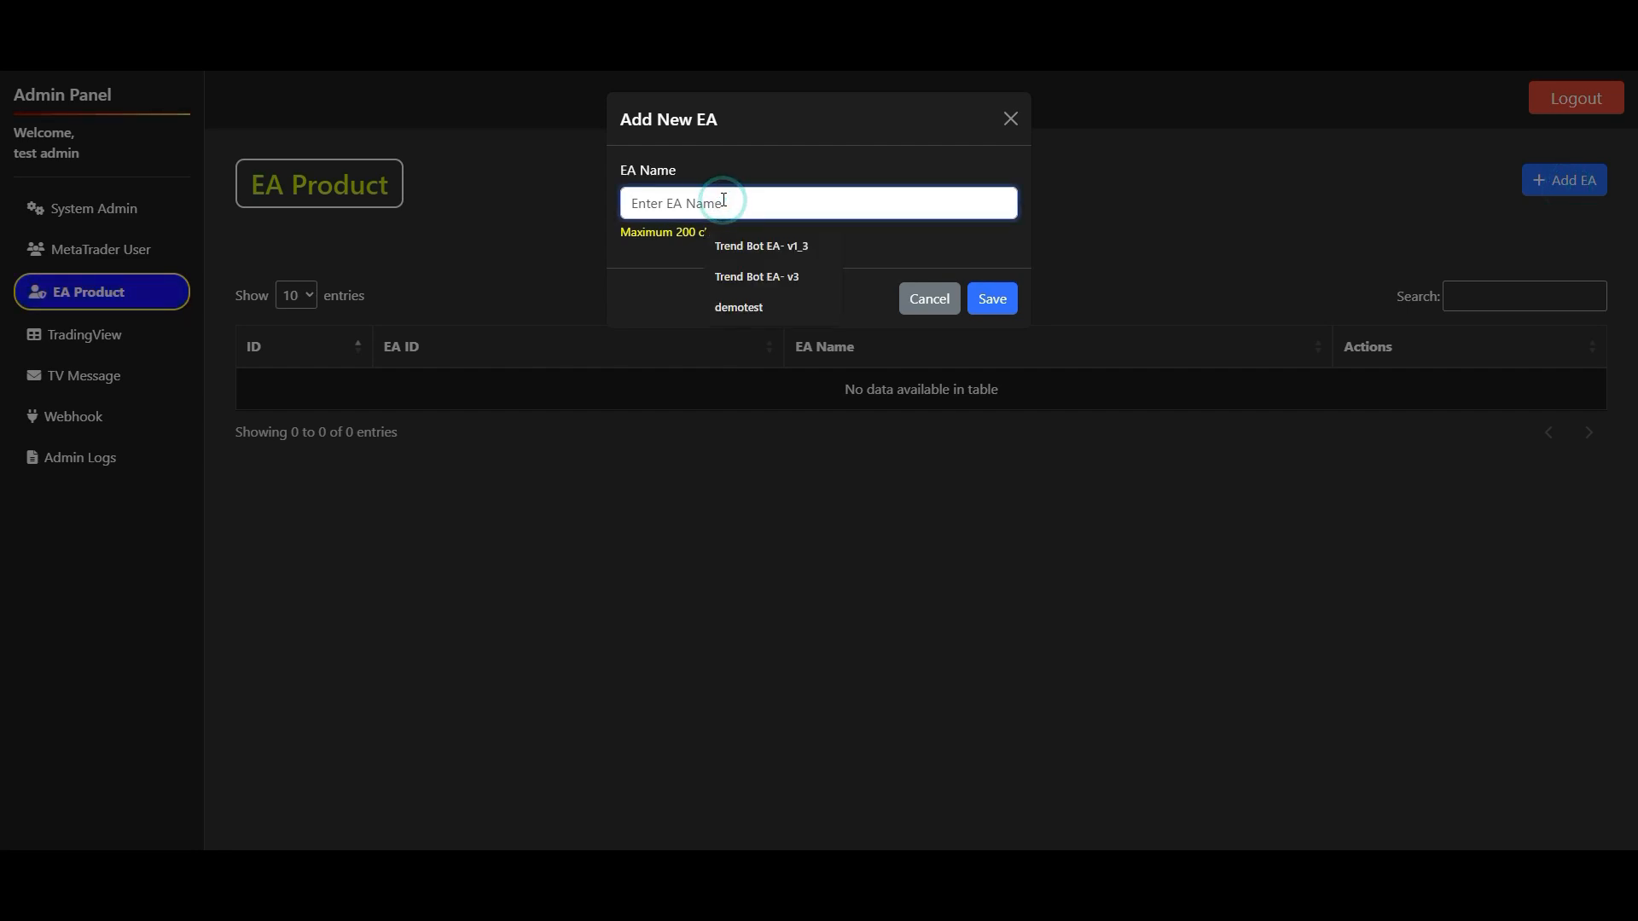
type("abc")
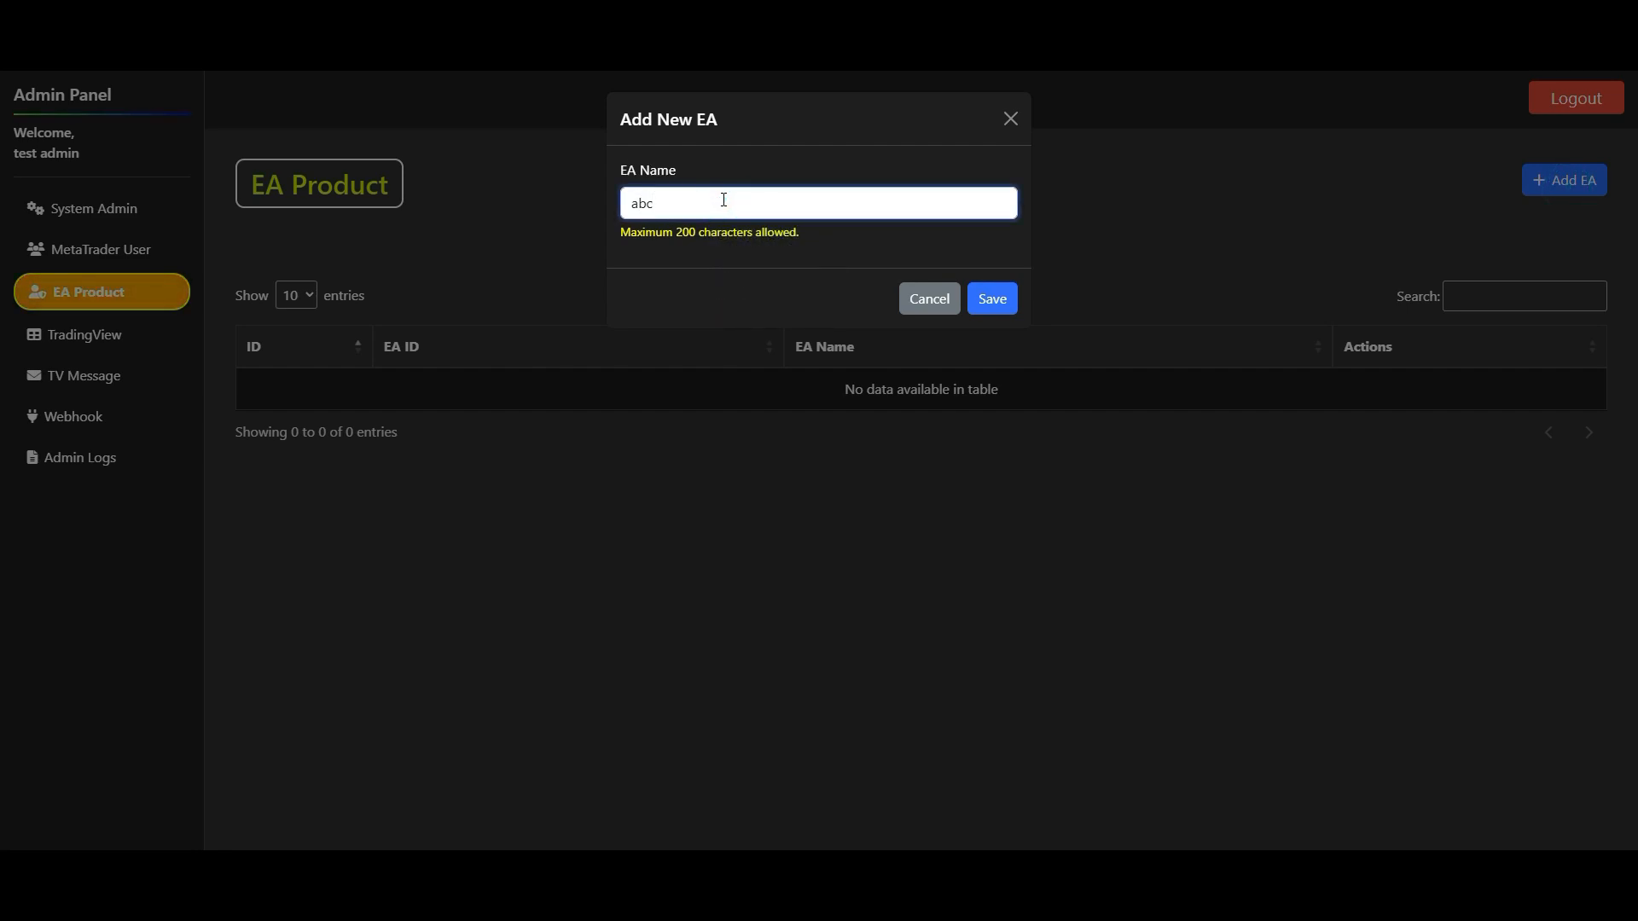
type(" ea")
left_click(990, 299)
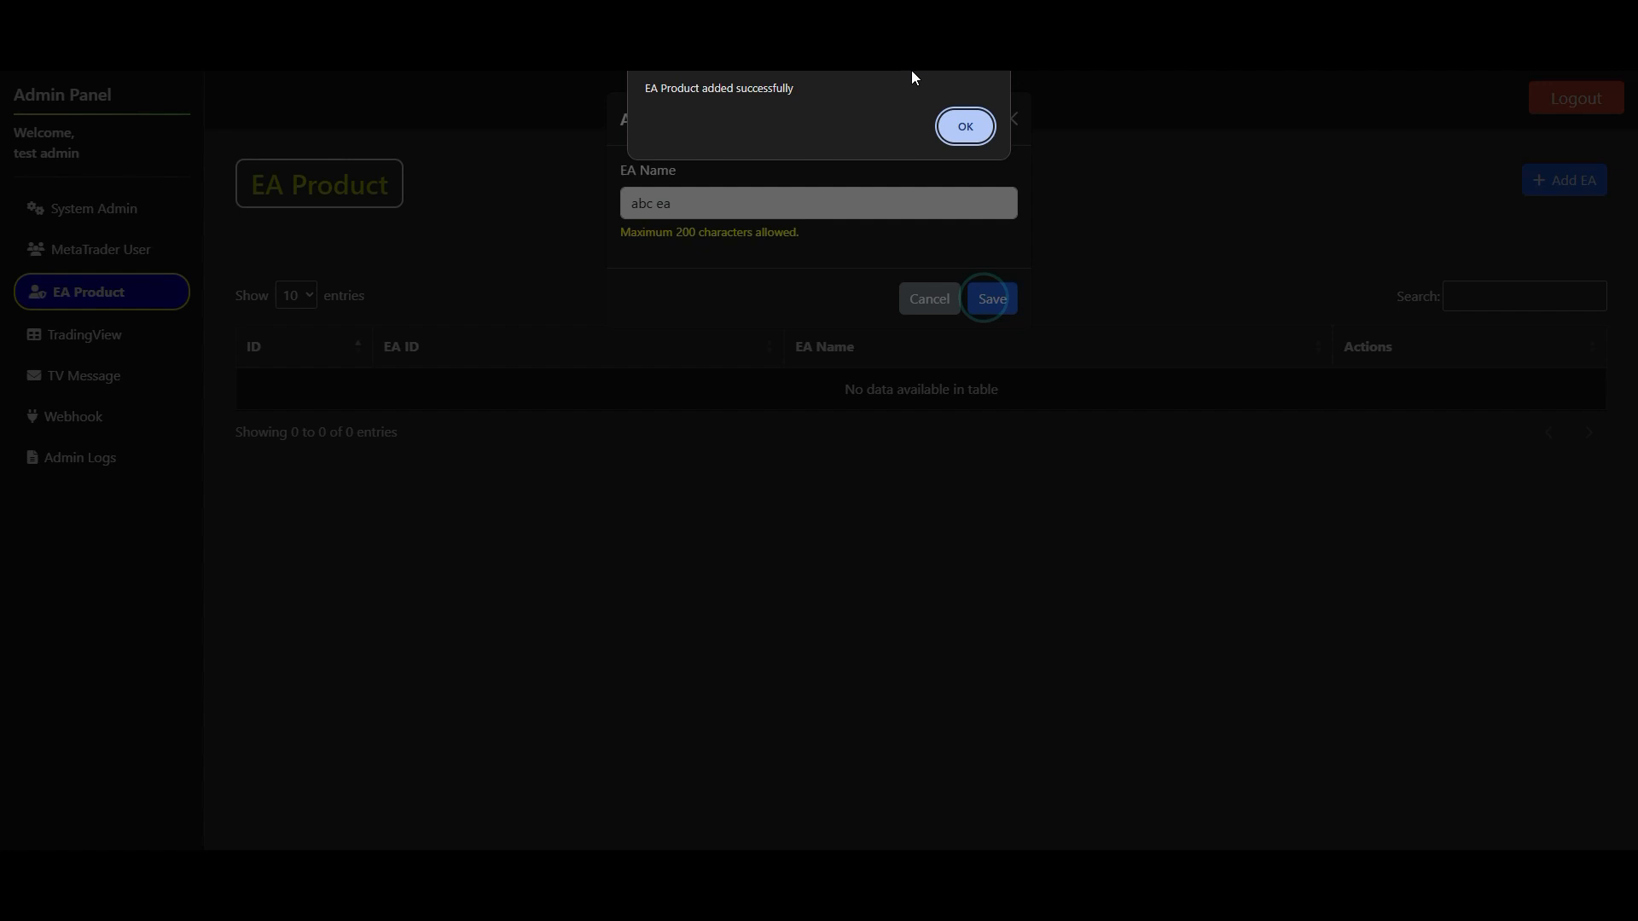
left_click(986, 126)
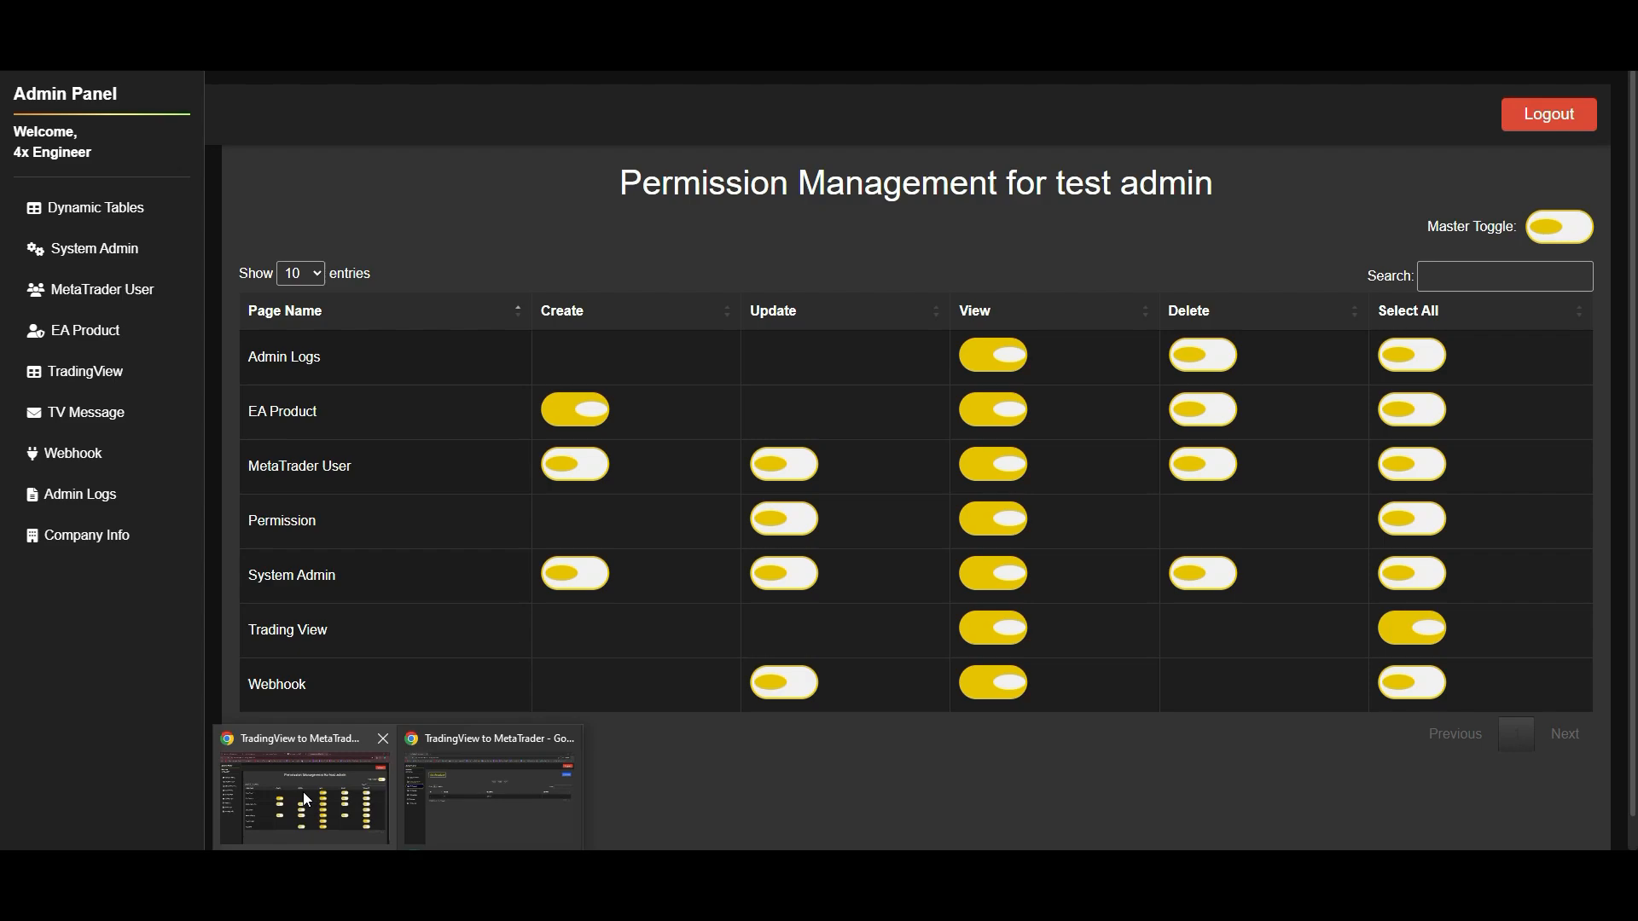
- Compare the actions offered for "abc ea" on the EA Product page in the main admin's and test admin's windows
left_click(304, 790)
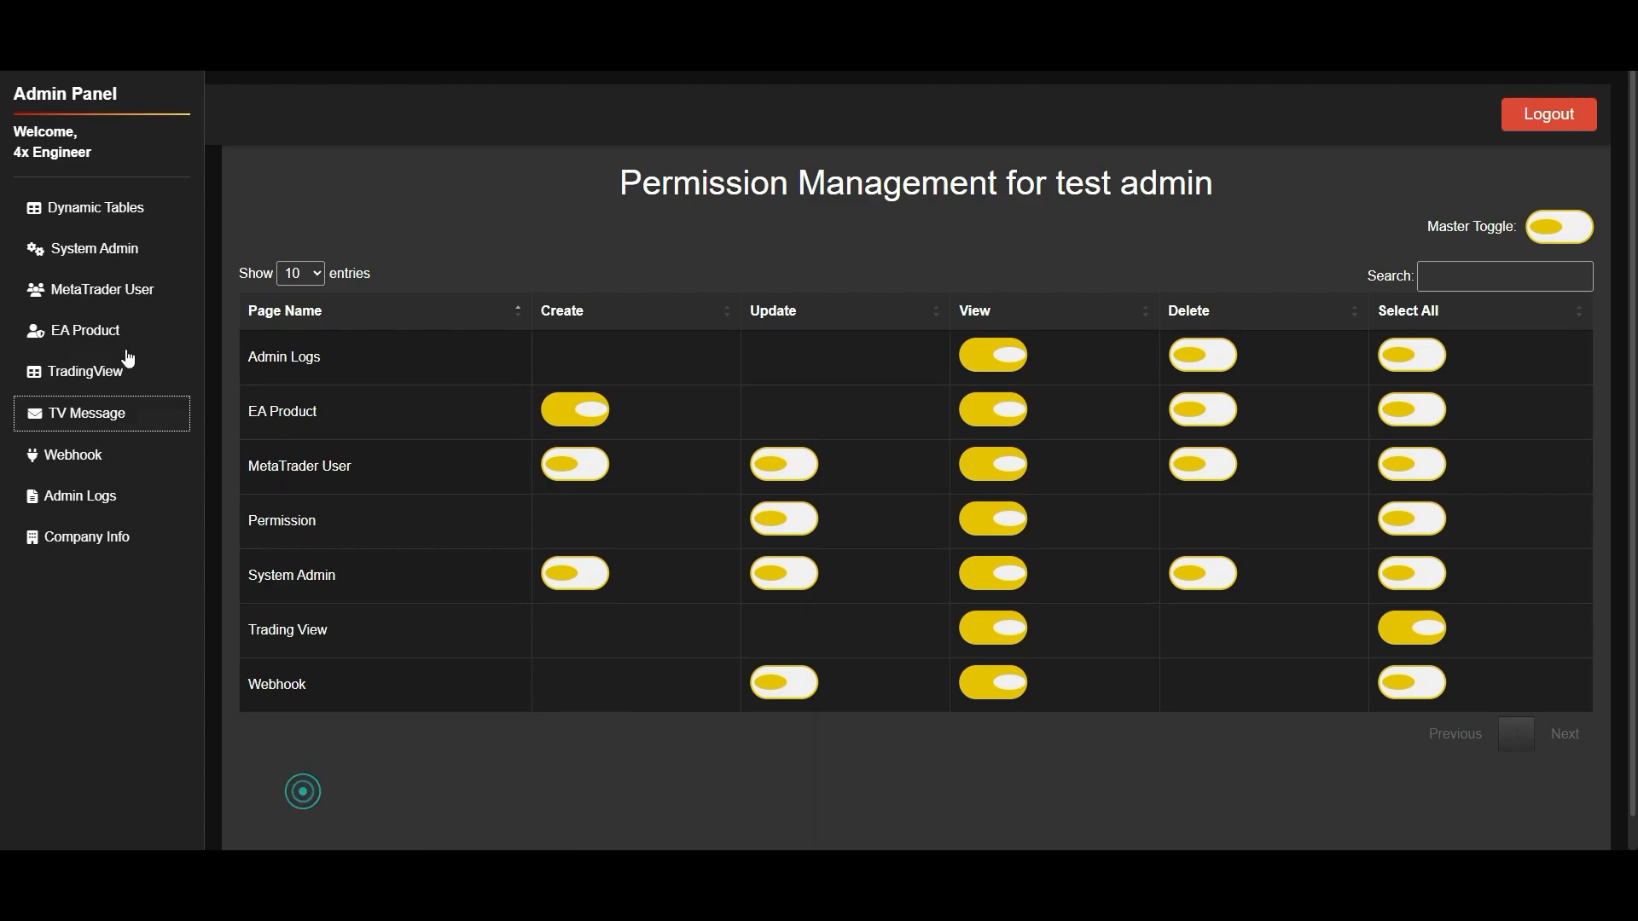
left_click(118, 334)
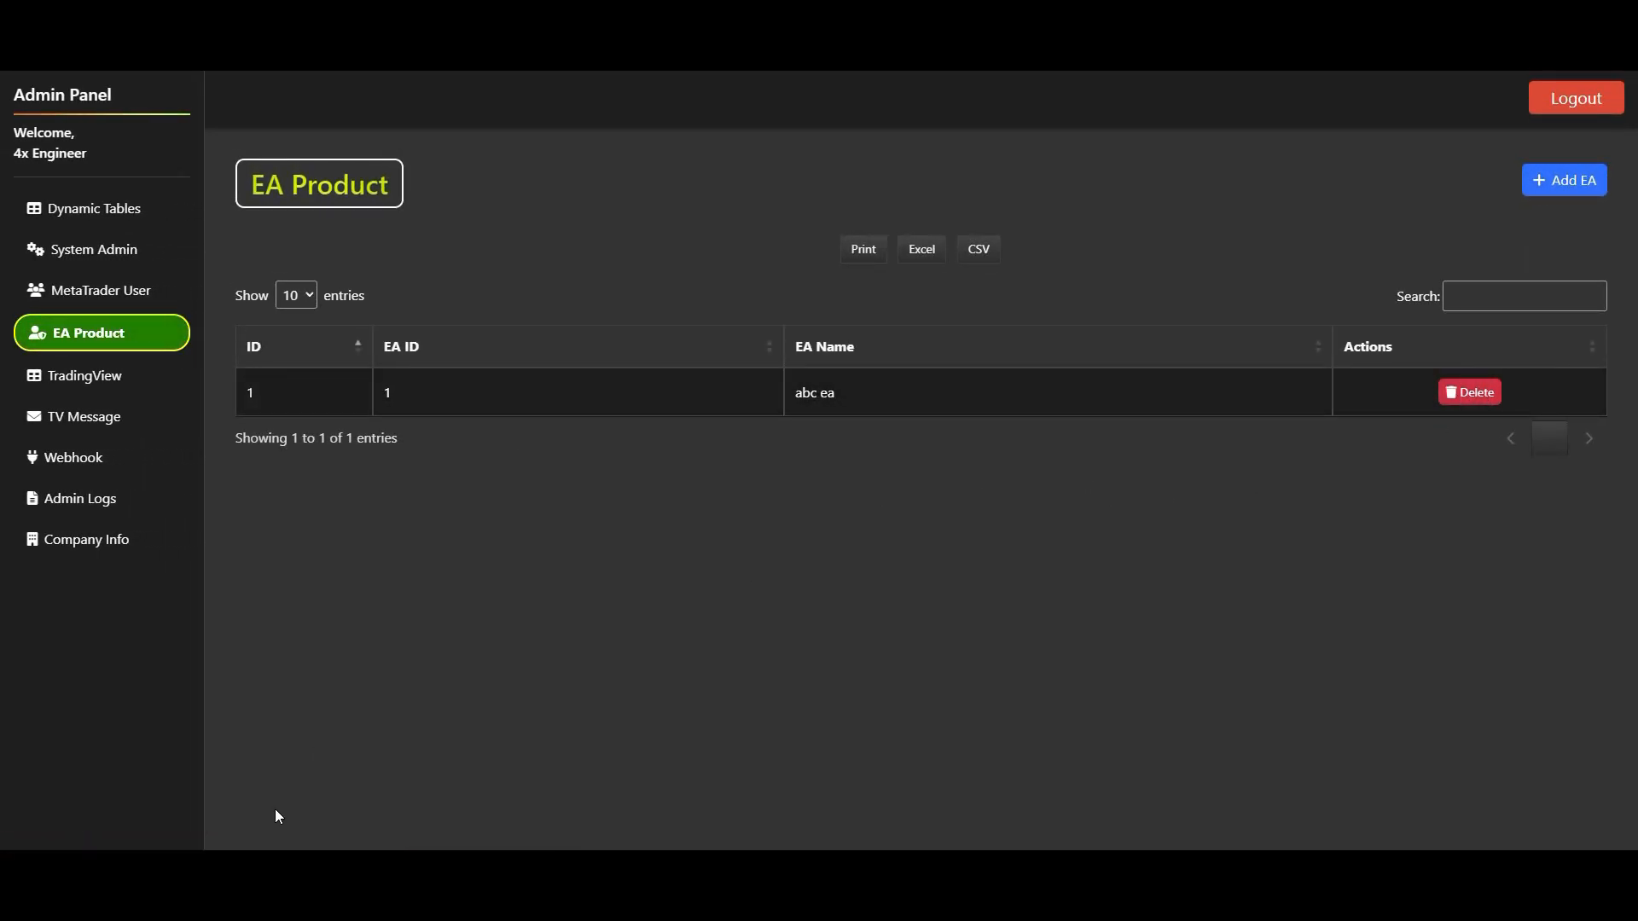
left_click(457, 813)
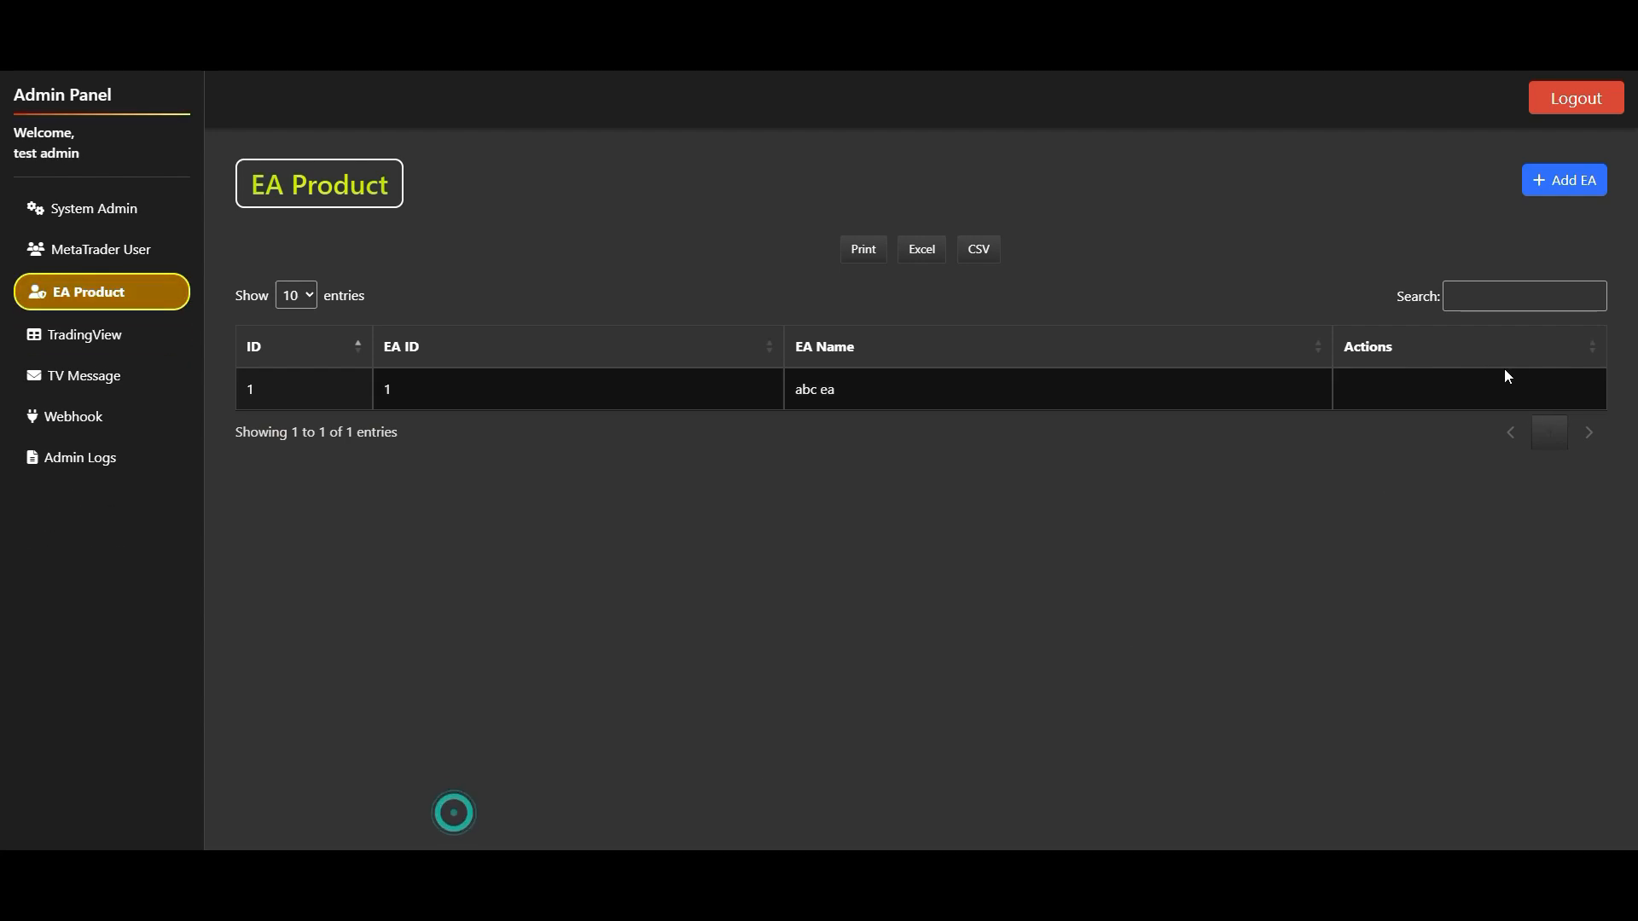
left_click(309, 797)
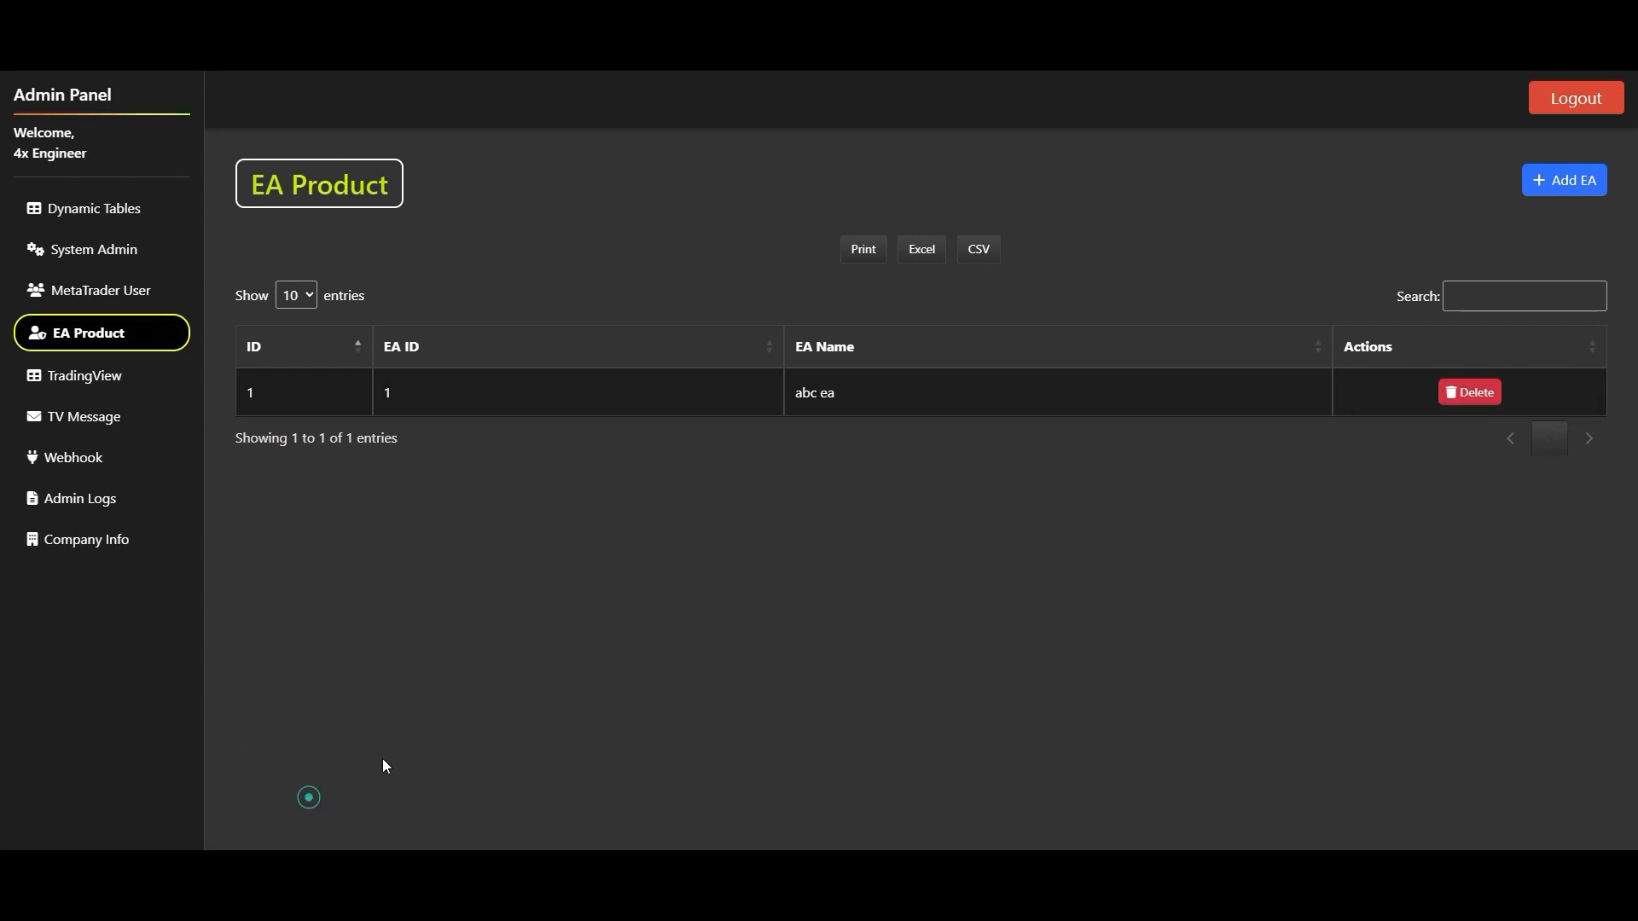
- Reopen the test admin's permissions from System Admin and grant Delete permission for EA Product
left_click(119, 252)
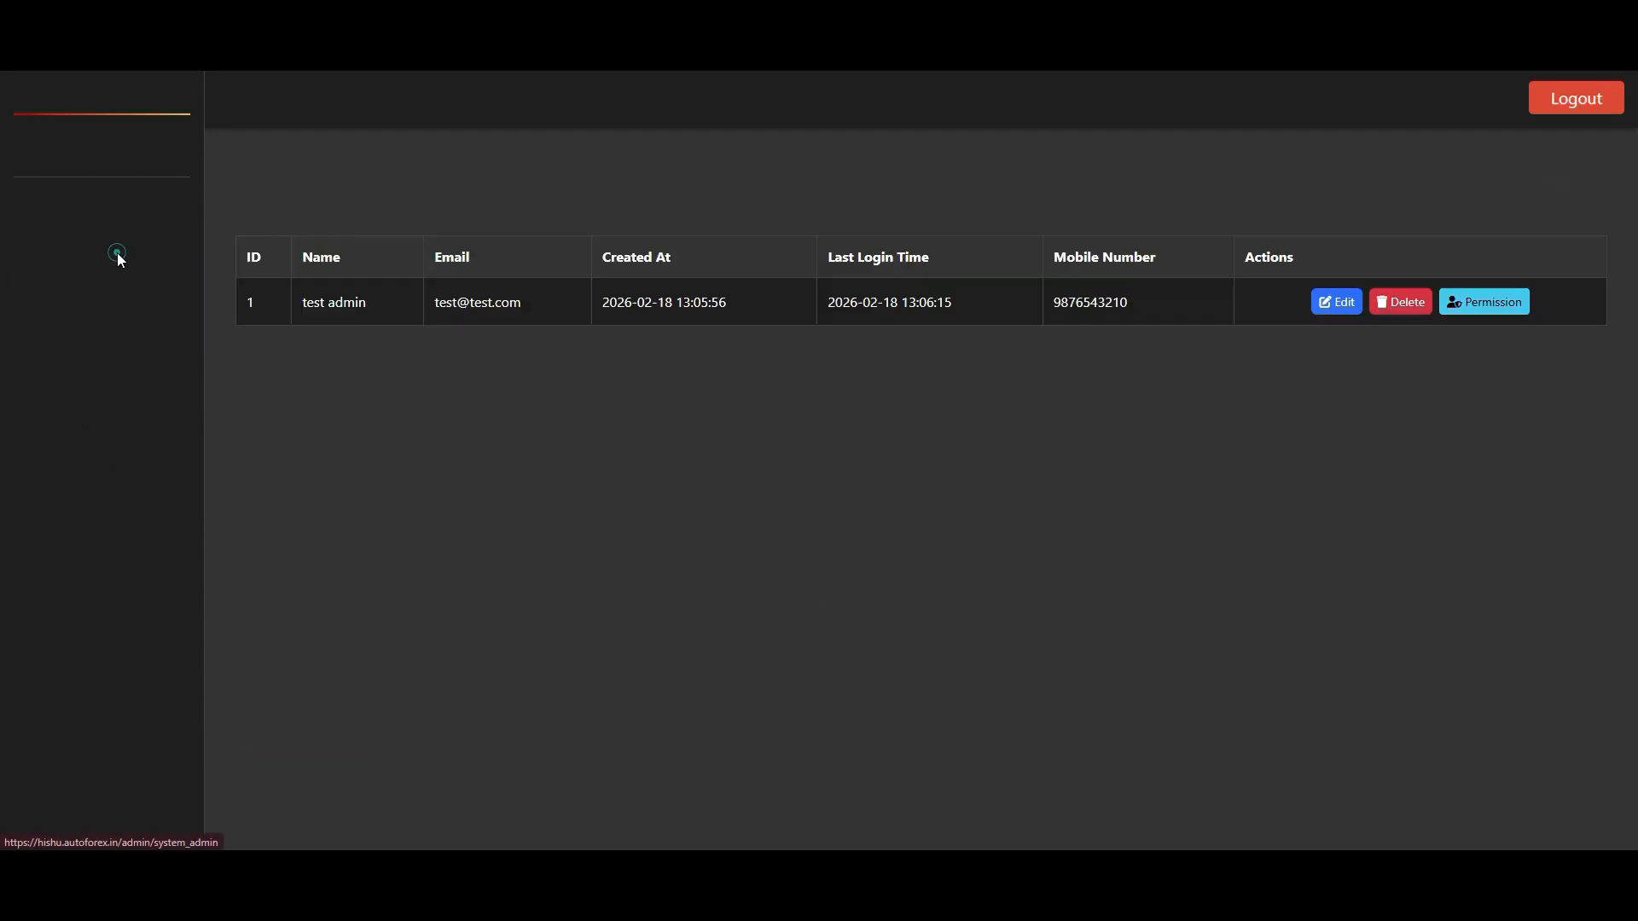
left_click(1502, 340)
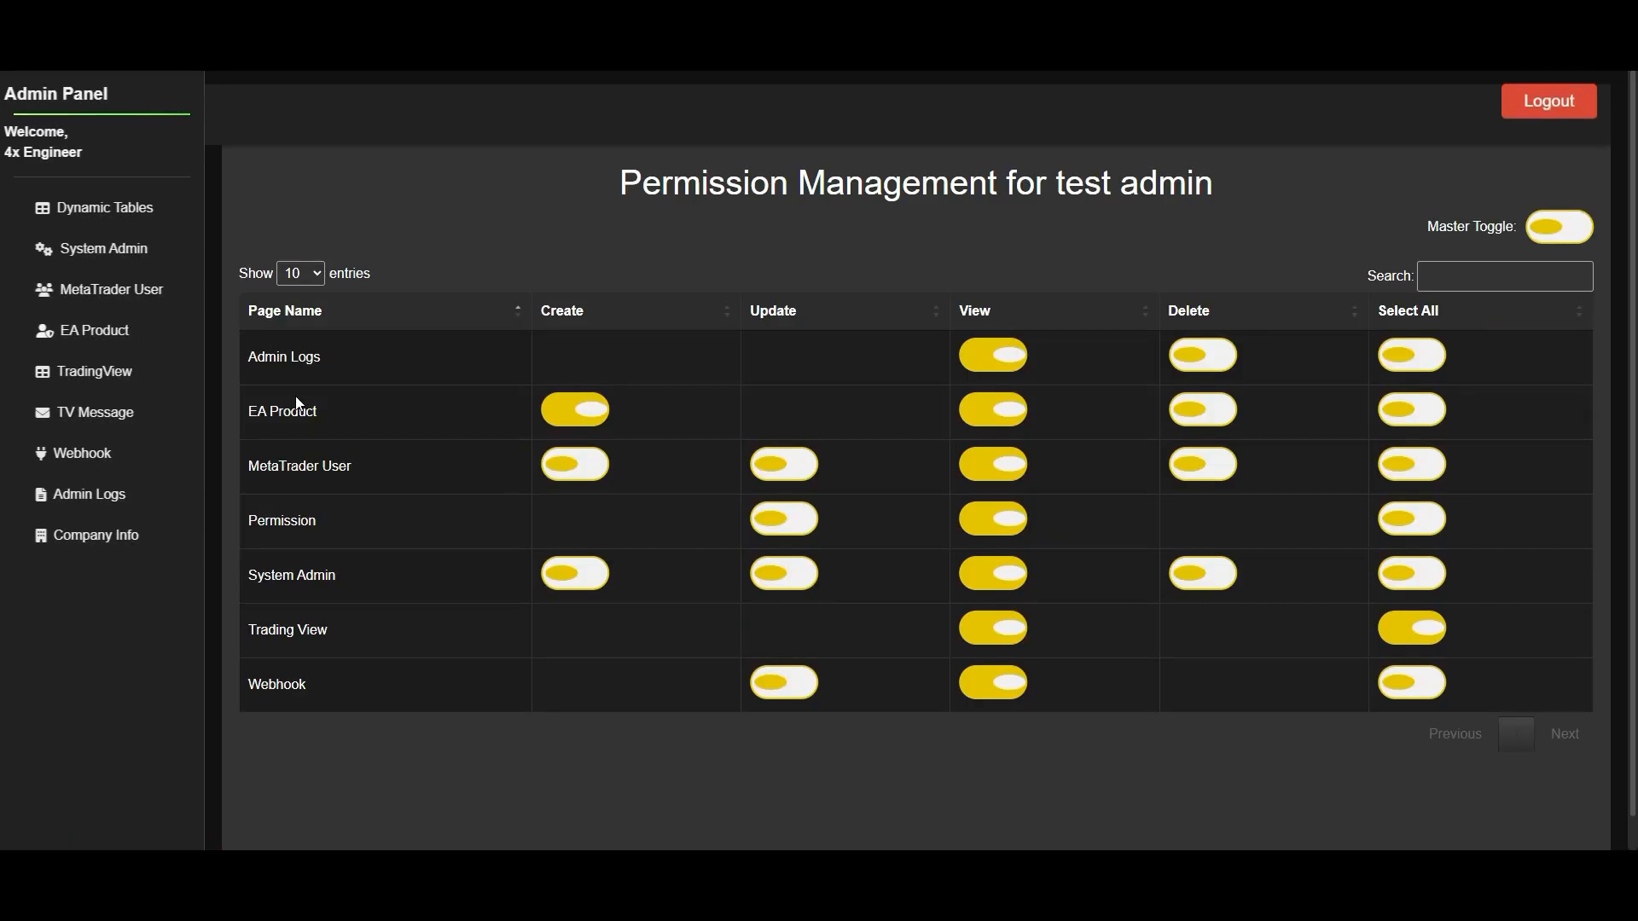
left_click(1223, 412)
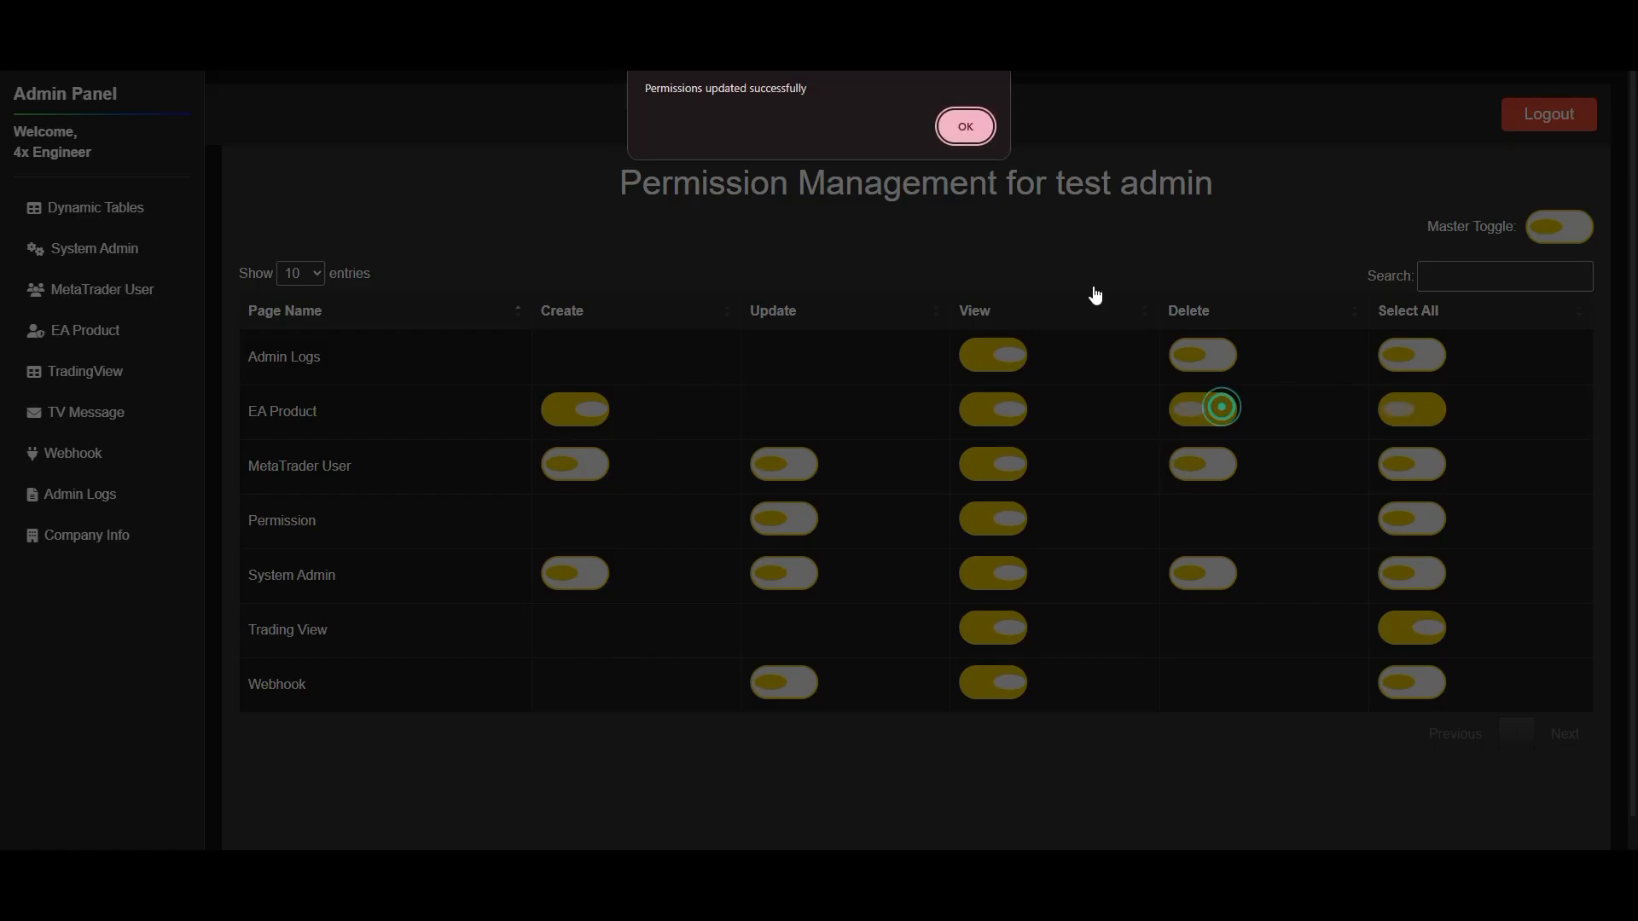
left_click(971, 127)
- Switch to the test admin's window, refresh the EA Product page and delete the "abc ea" product
mouse_move(480, 776)
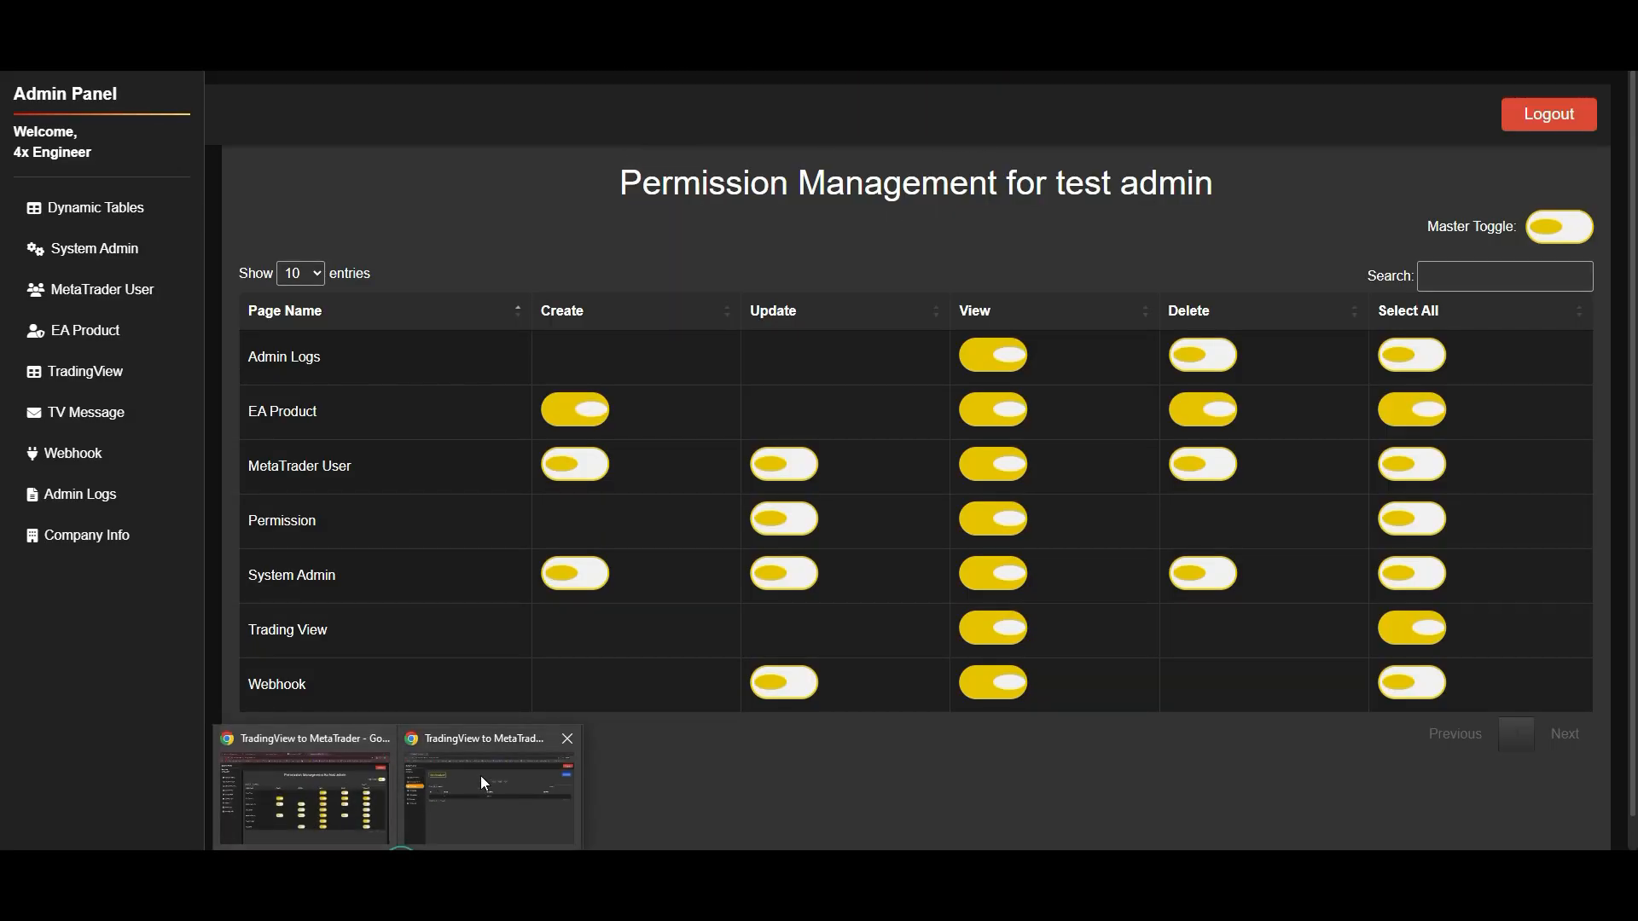
left_click(524, 797)
left_click(181, 291)
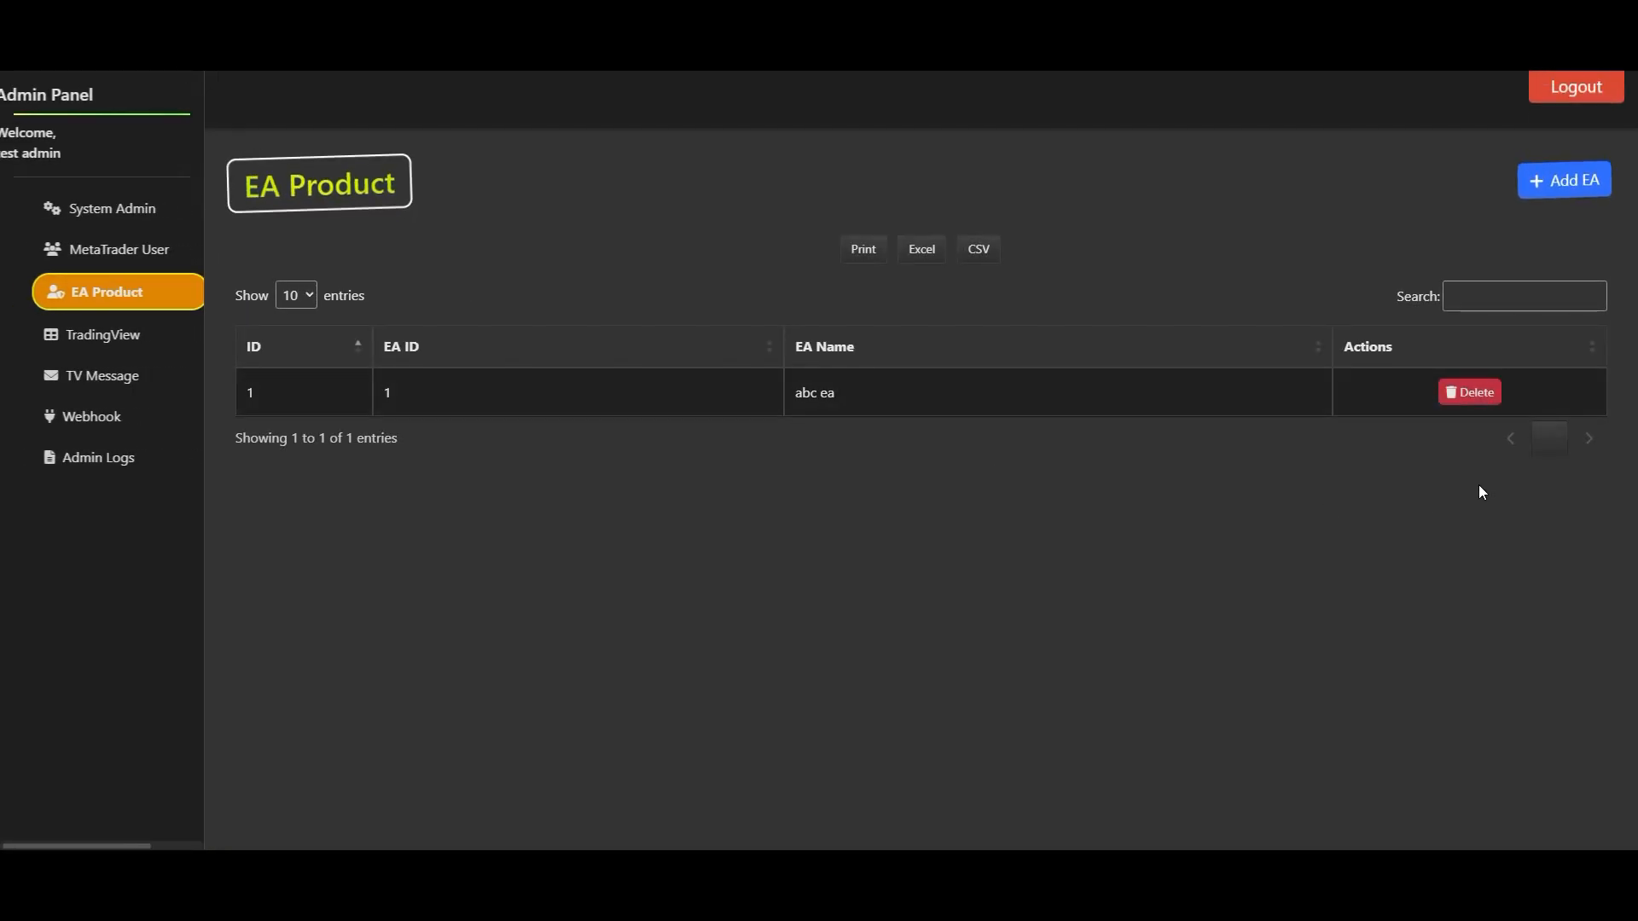
left_click(1469, 393)
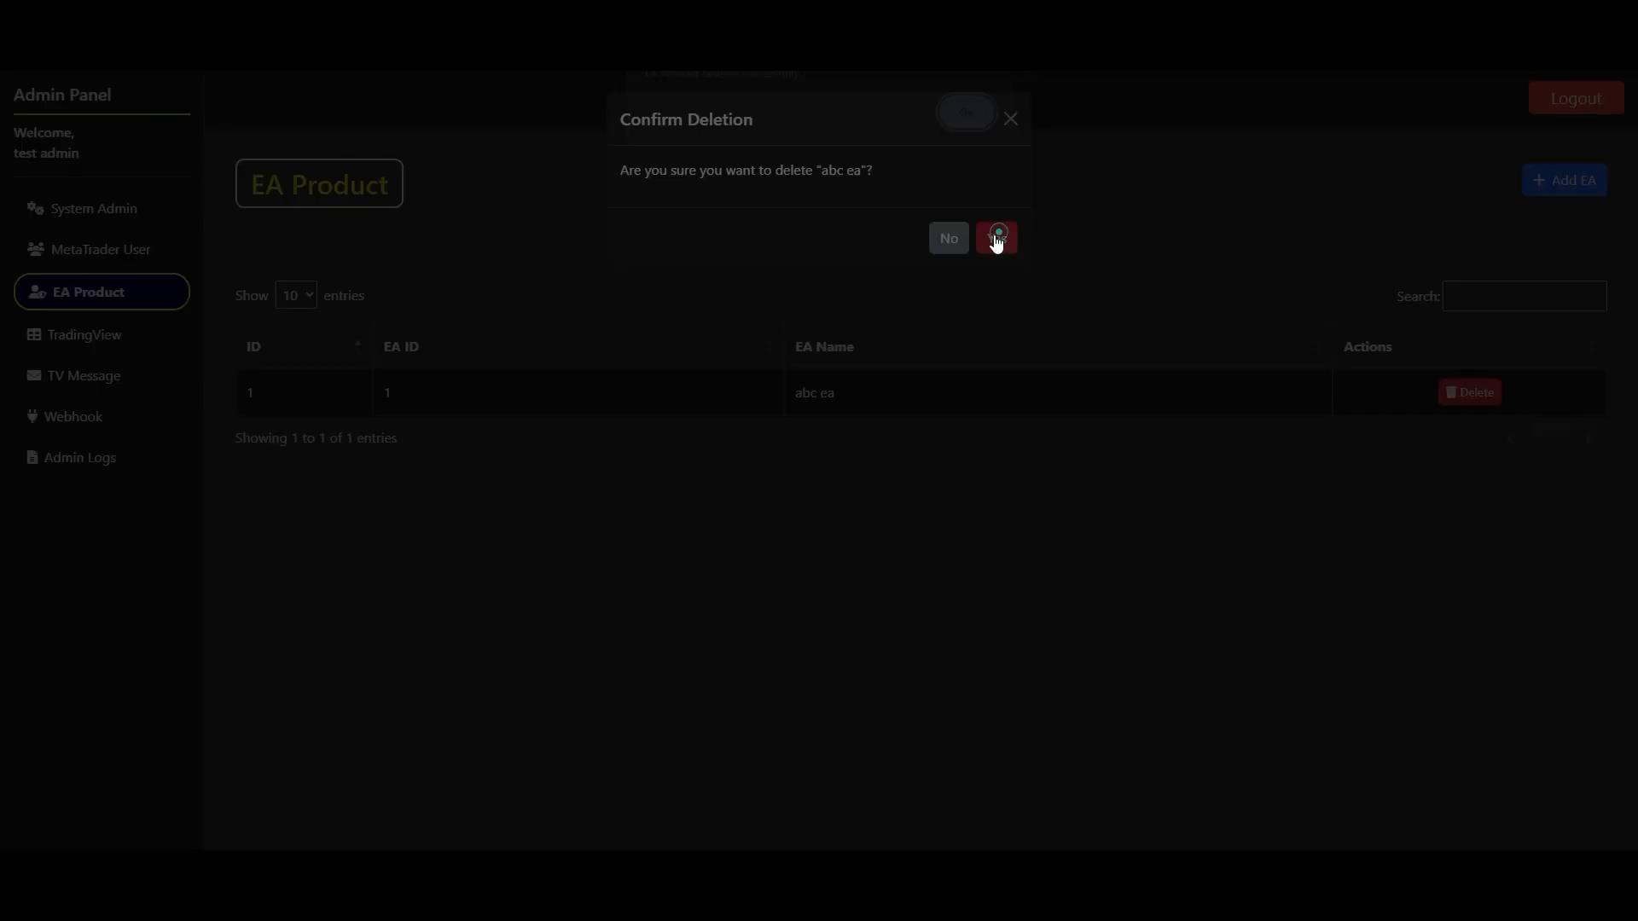
left_click(996, 235)
left_click(966, 126)
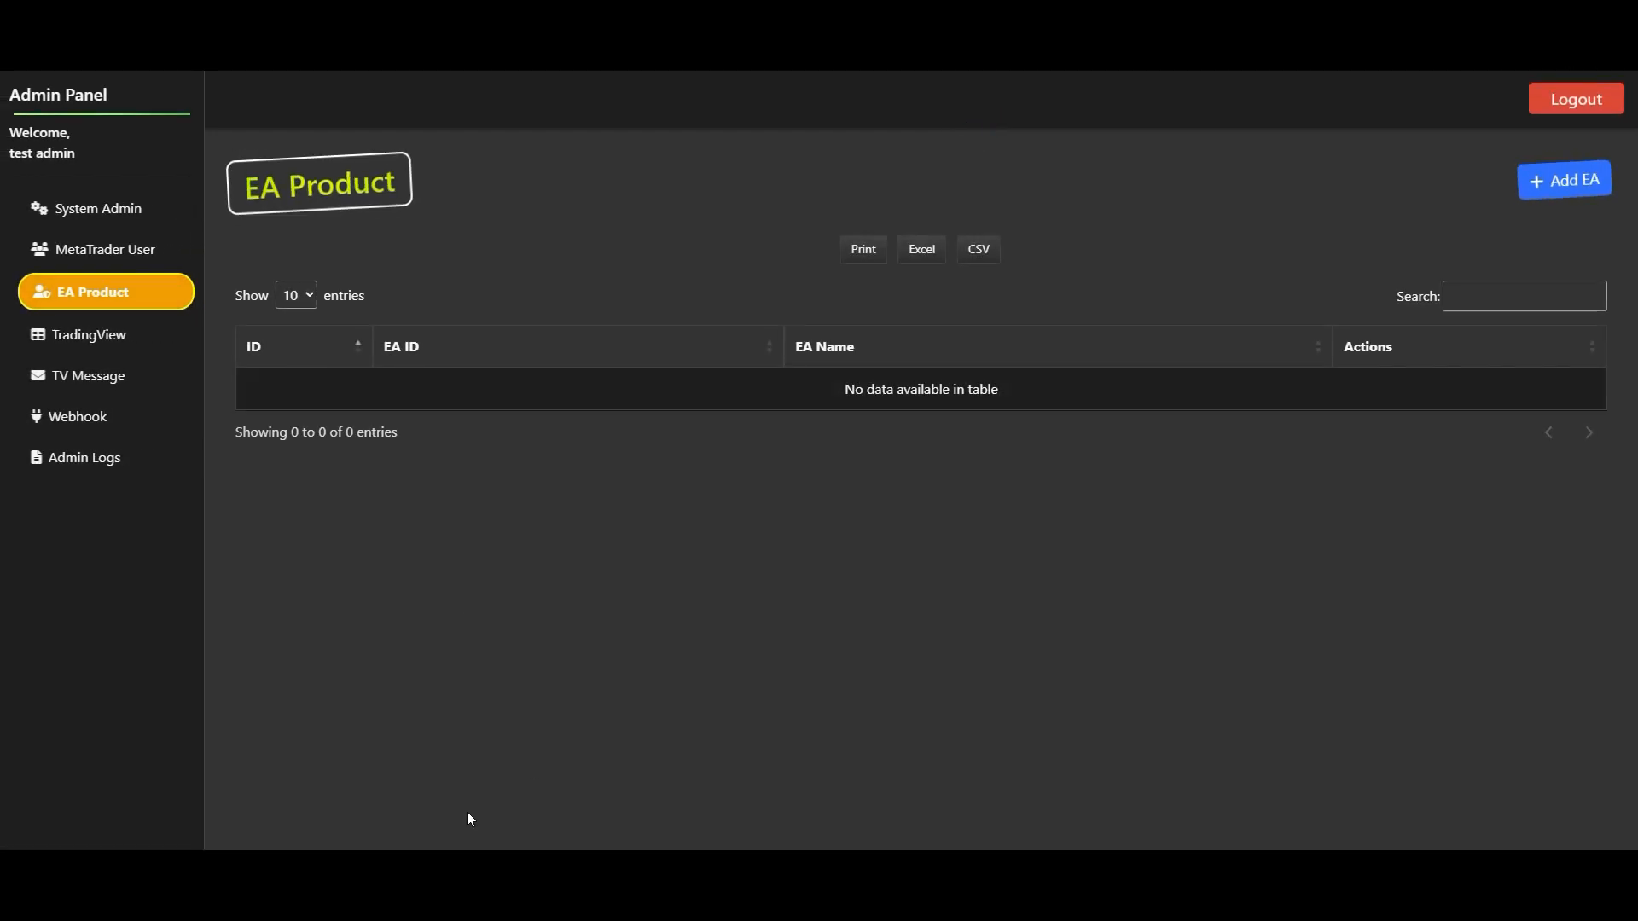
- Return to the main admin's window and examine the e-mail, source and message of the newest Admin Logs entries
mouse_move(335, 805)
left_click(333, 802)
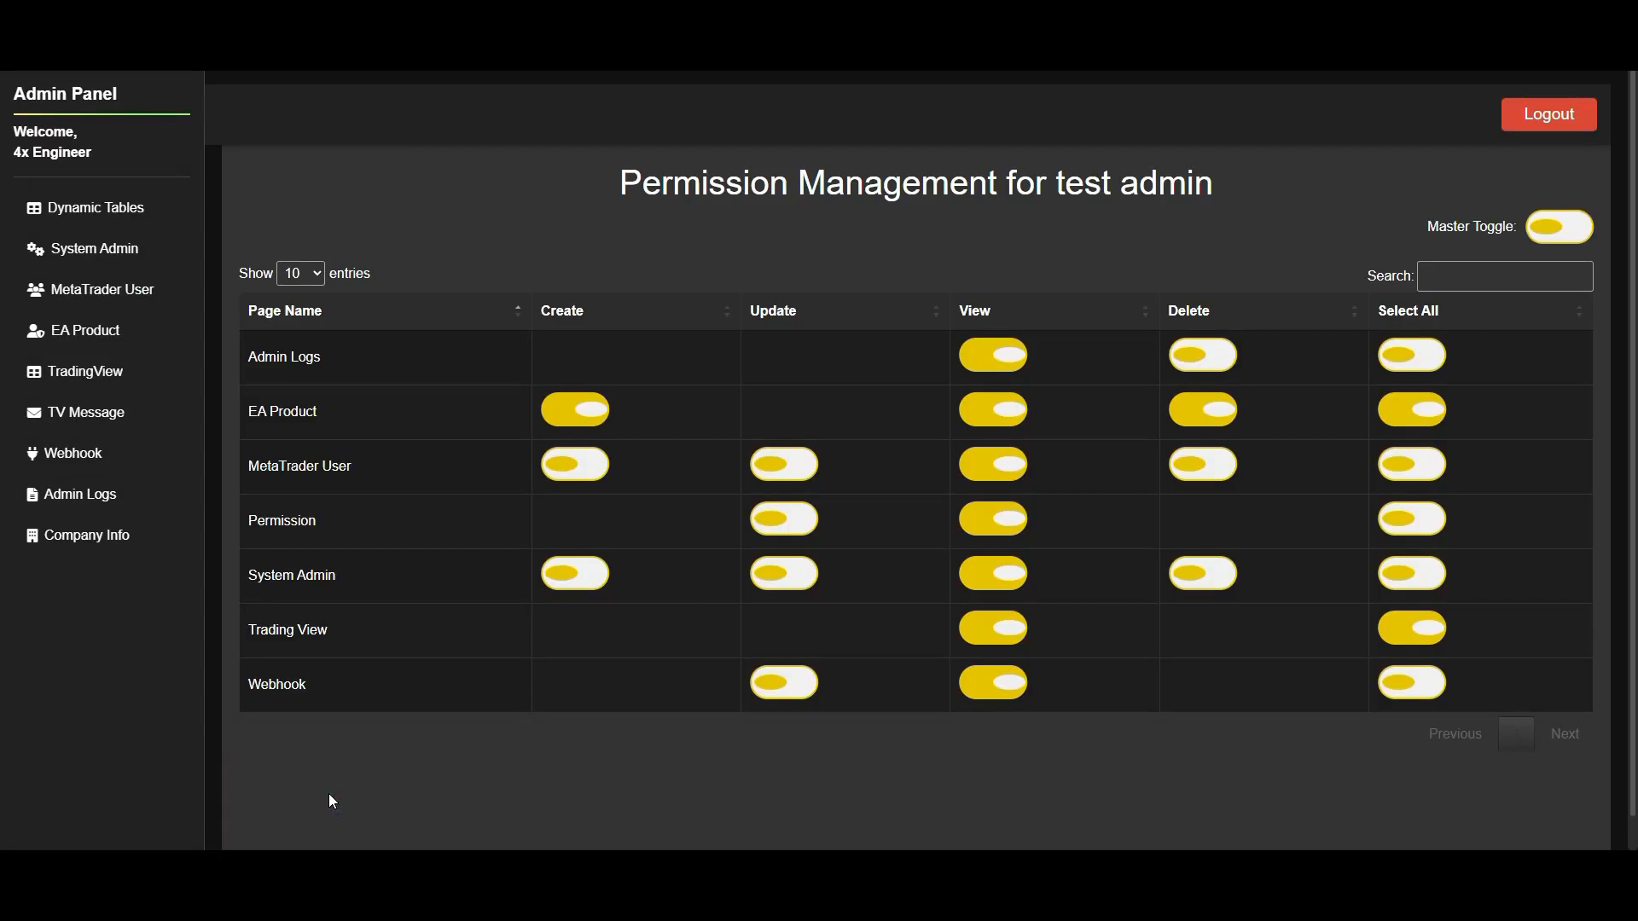
left_click(95, 498)
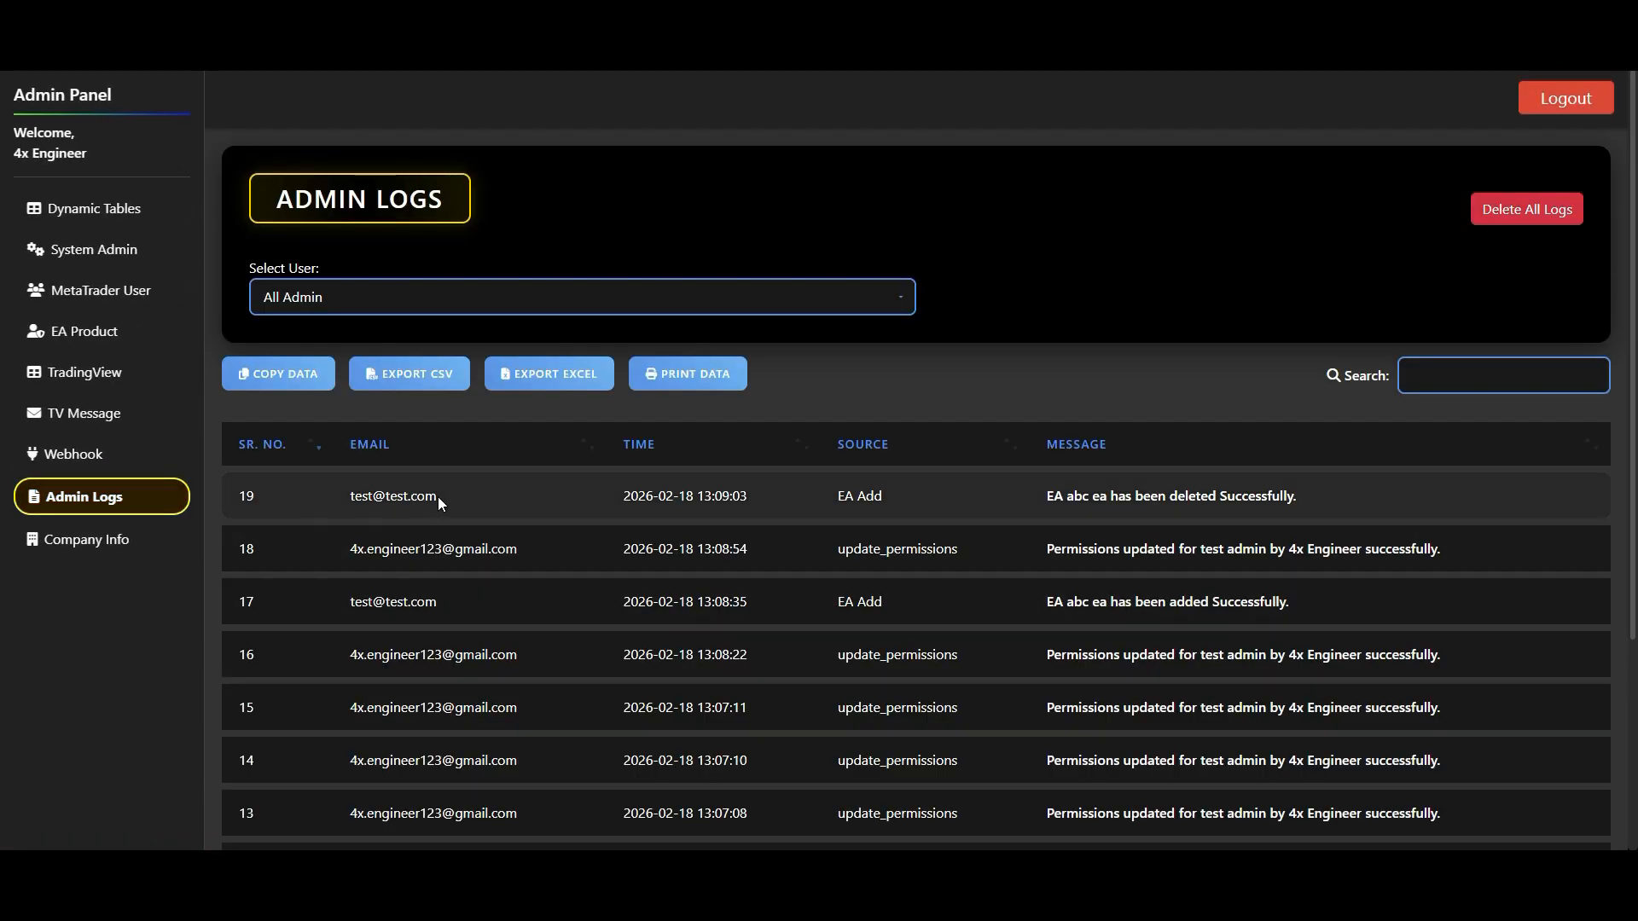
left_click_drag(351, 496, 458, 510)
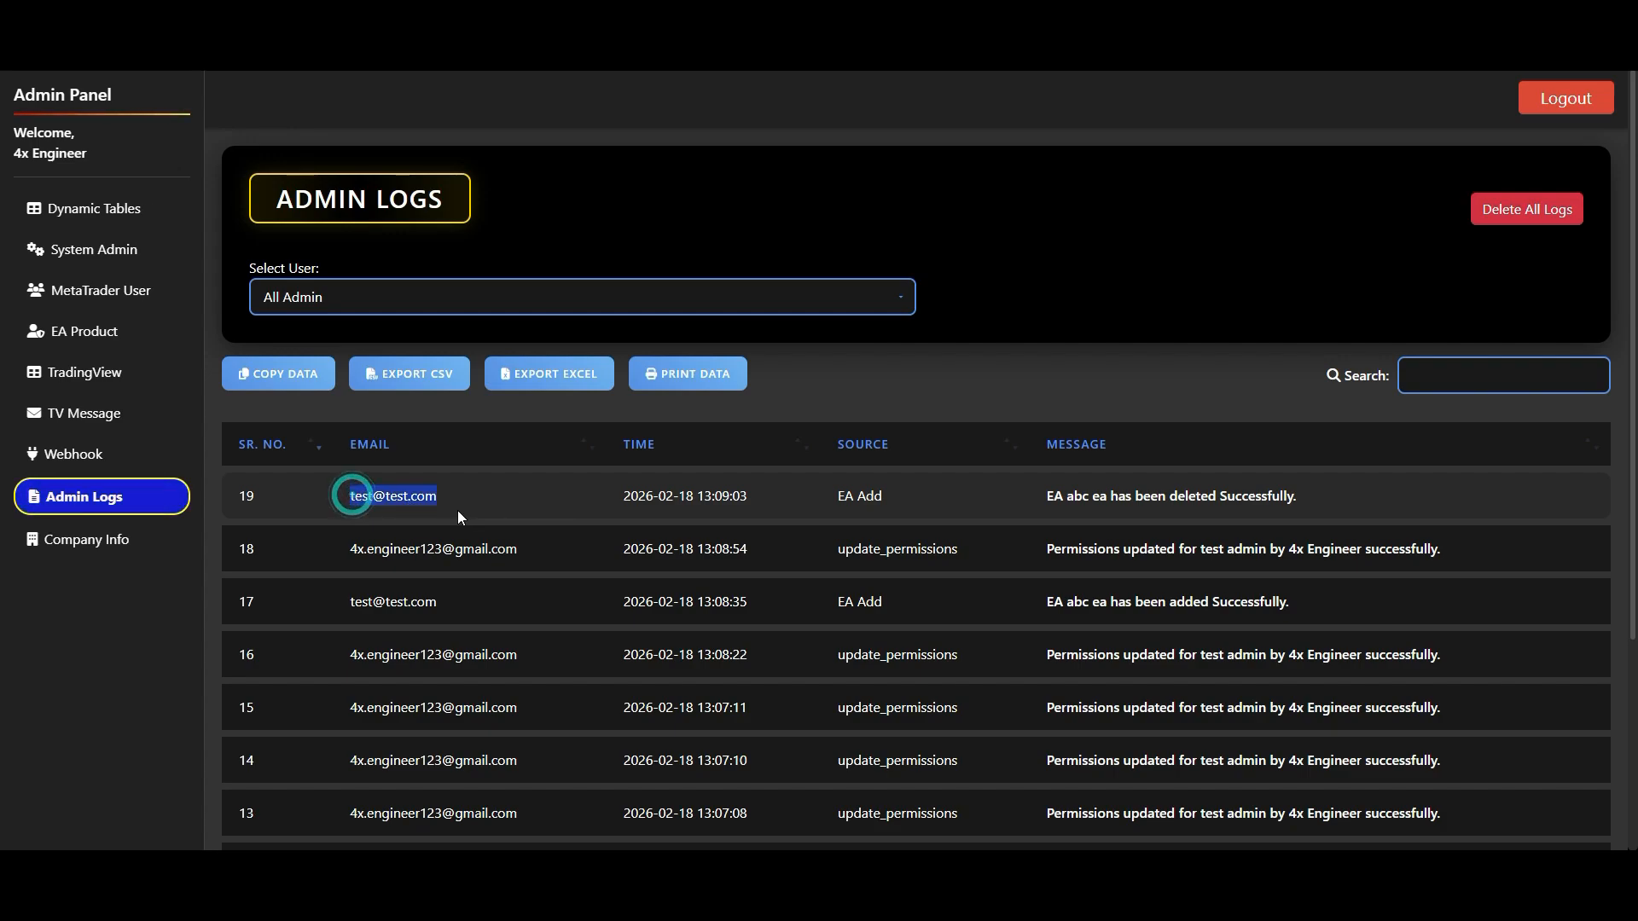
left_click_drag(837, 496, 884, 498)
left_click_drag(351, 550, 290, 600)
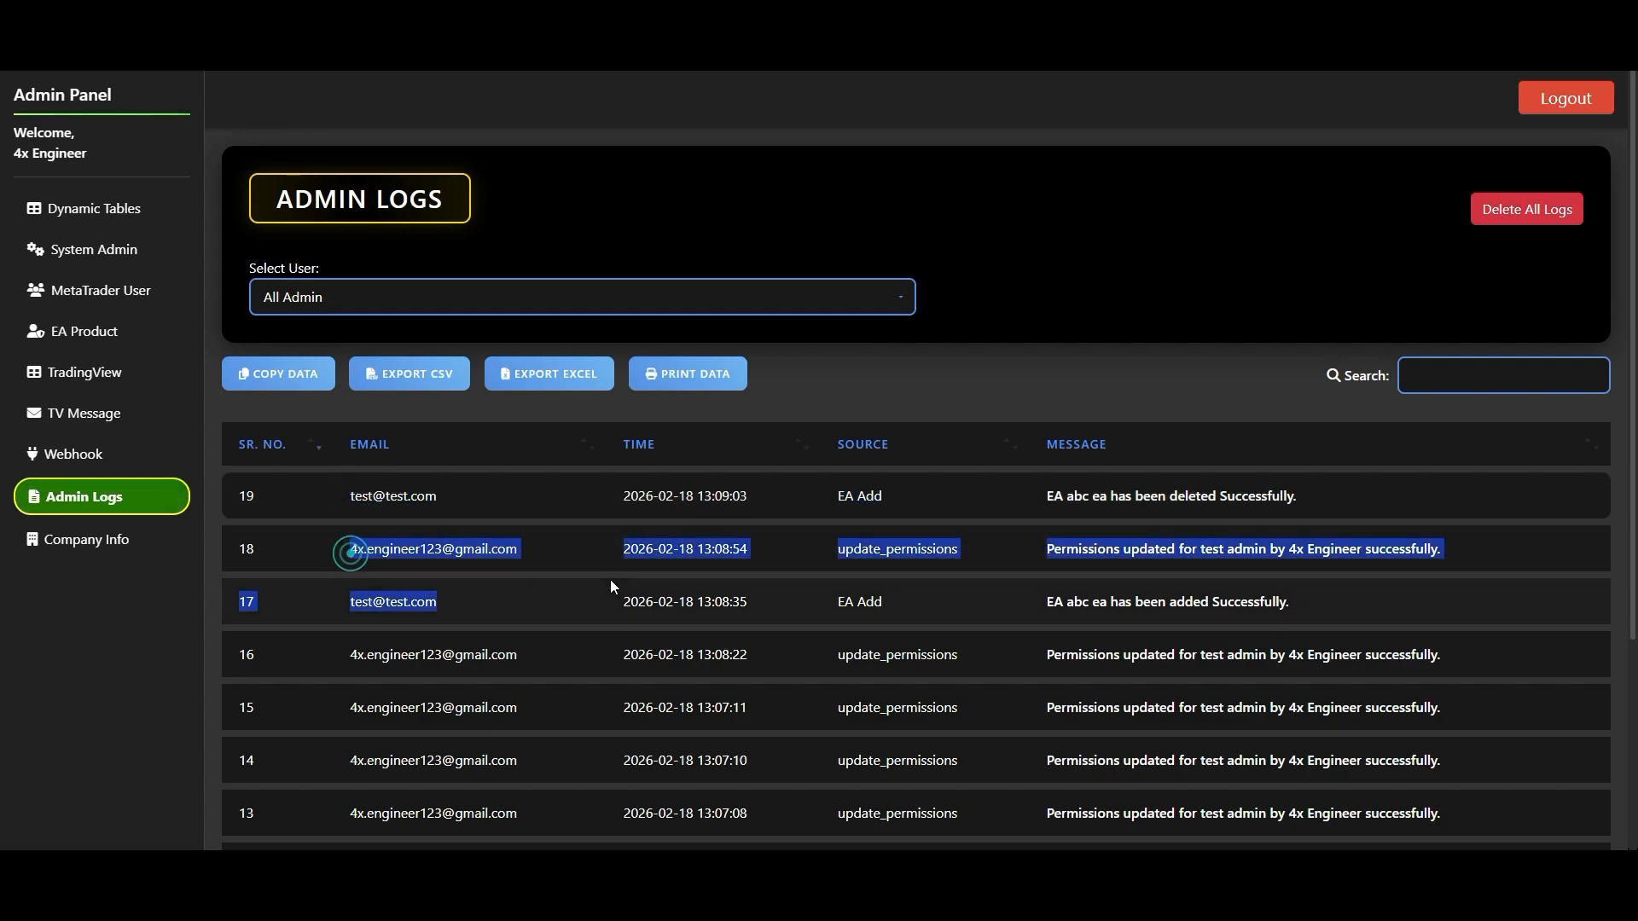
double_click(881, 548)
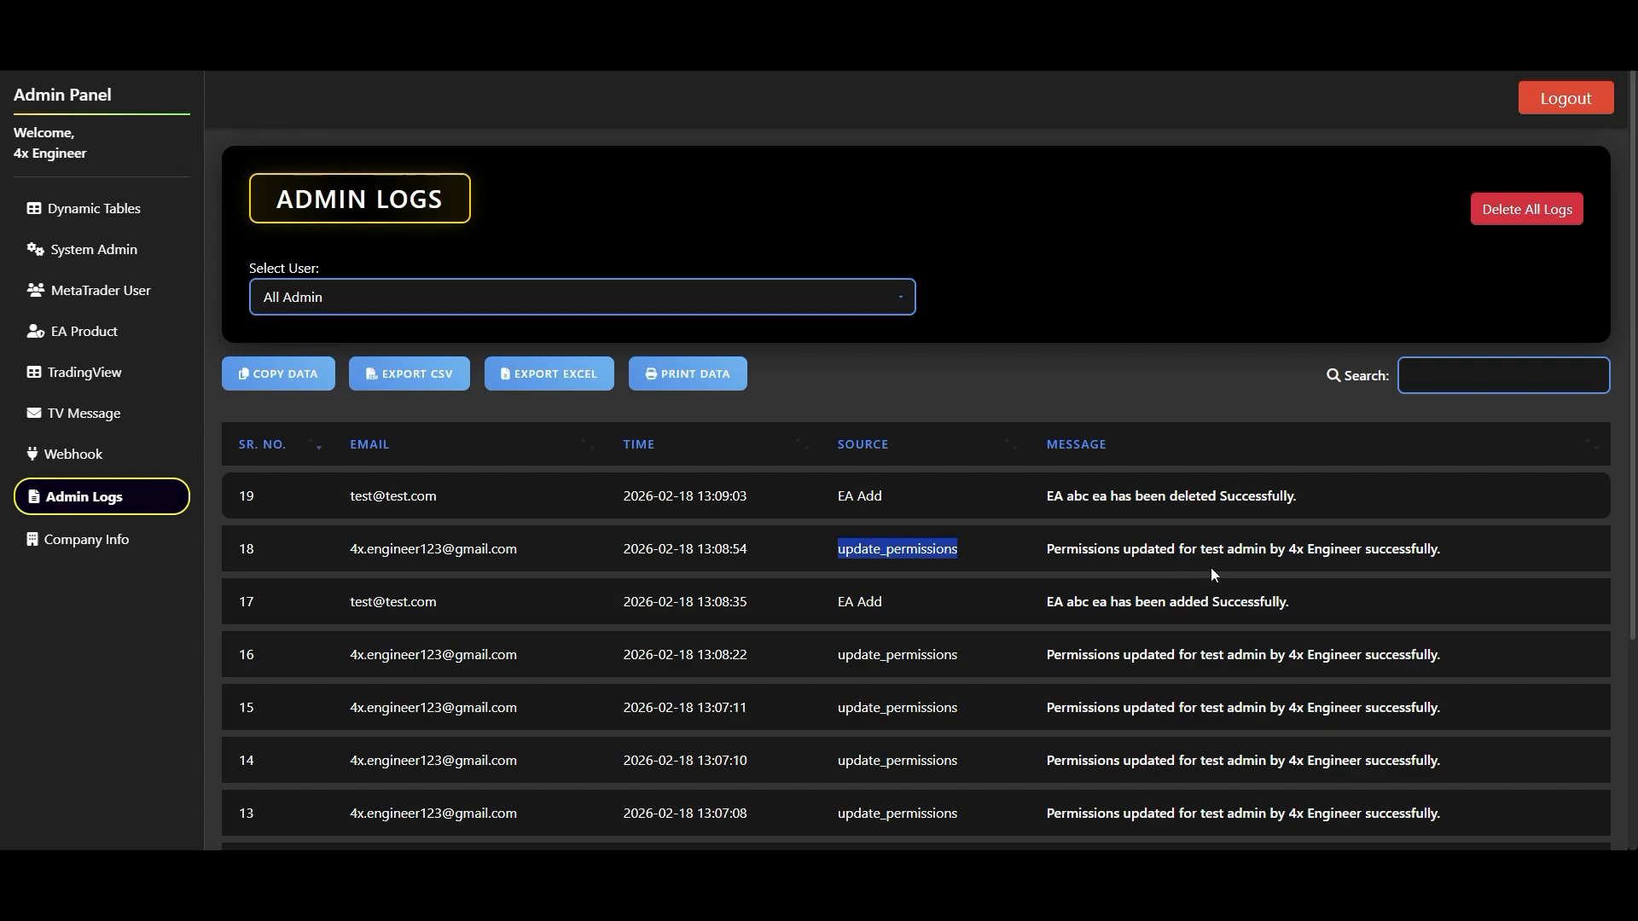
left_click_drag(1203, 550, 1265, 562)
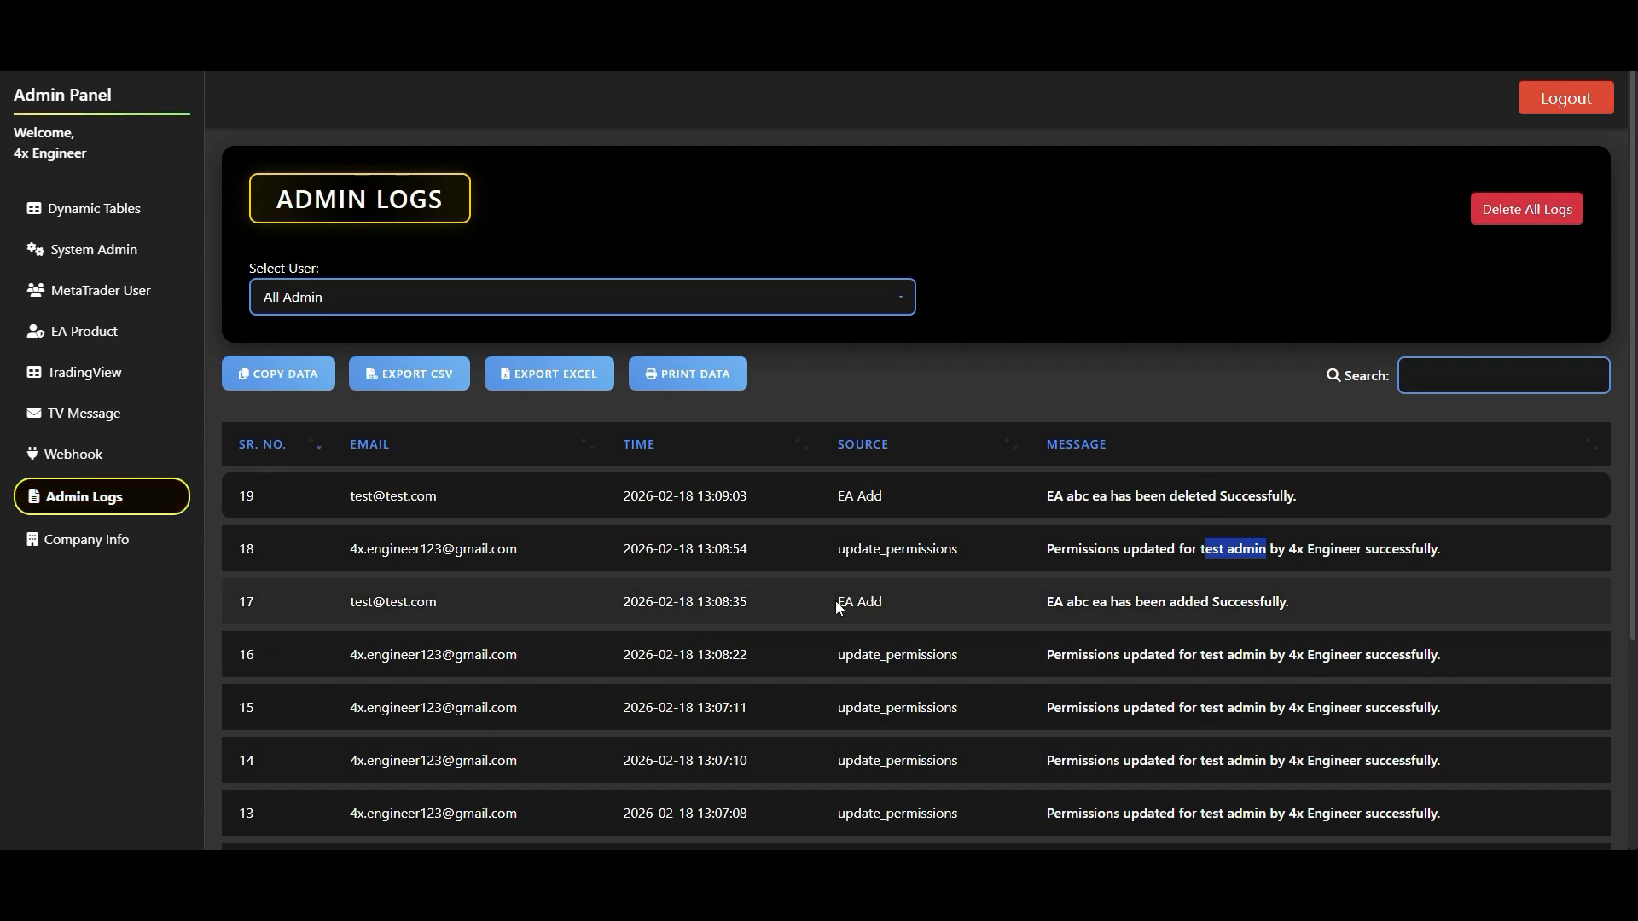
- View the System Admin page and open the form for adding a new account on the MetaTrader User page
left_click(138, 255)
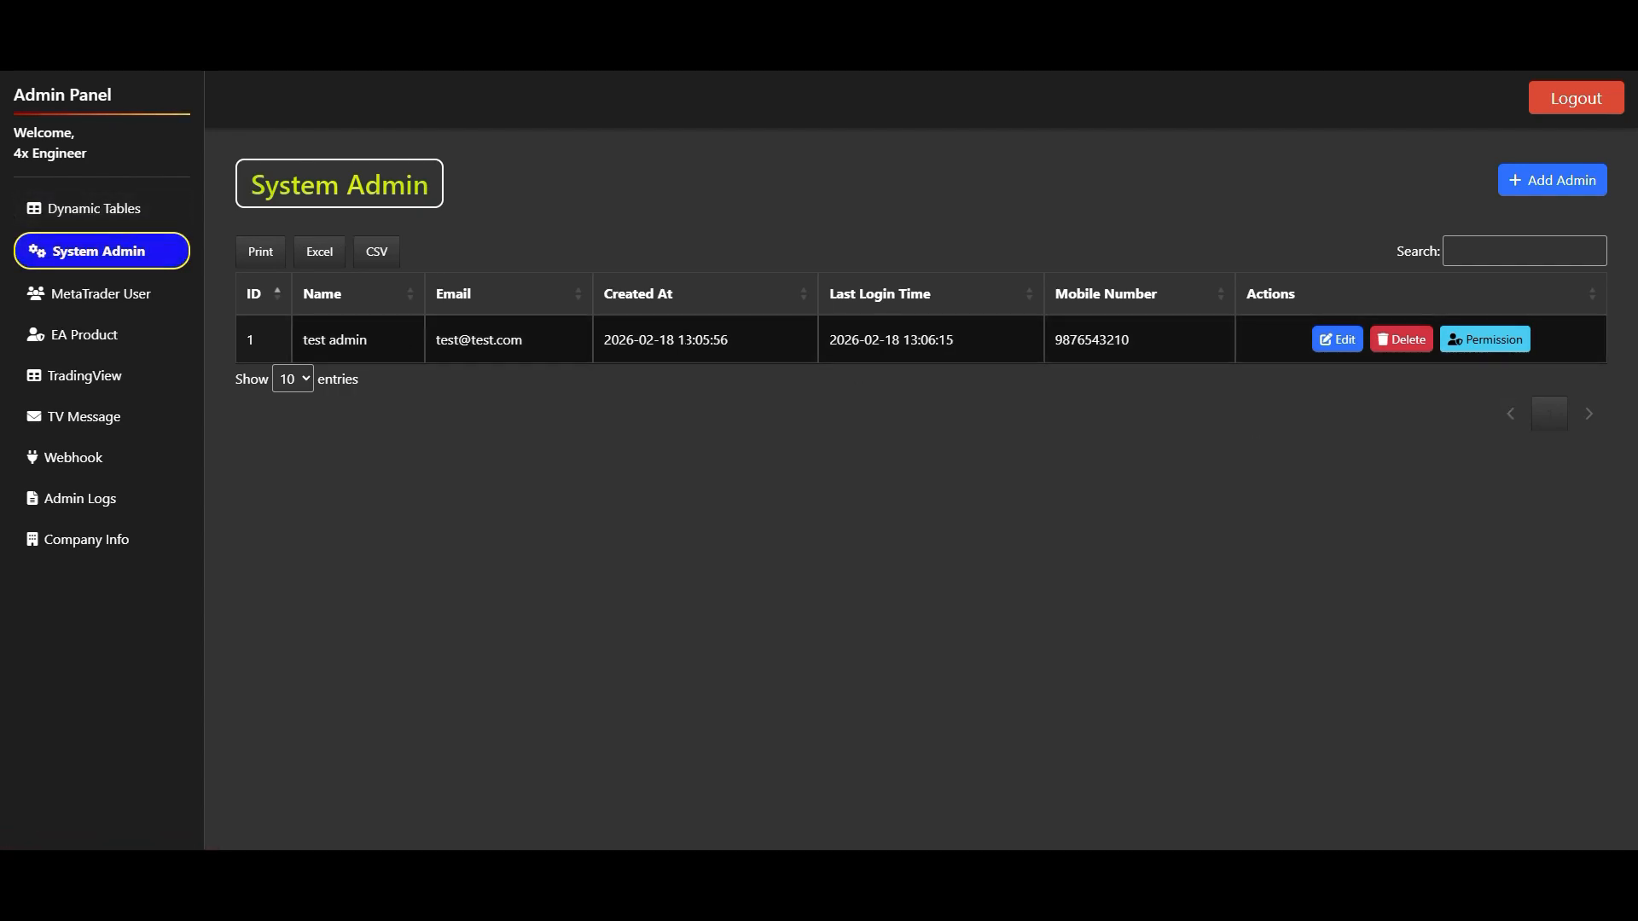
left_click(128, 298)
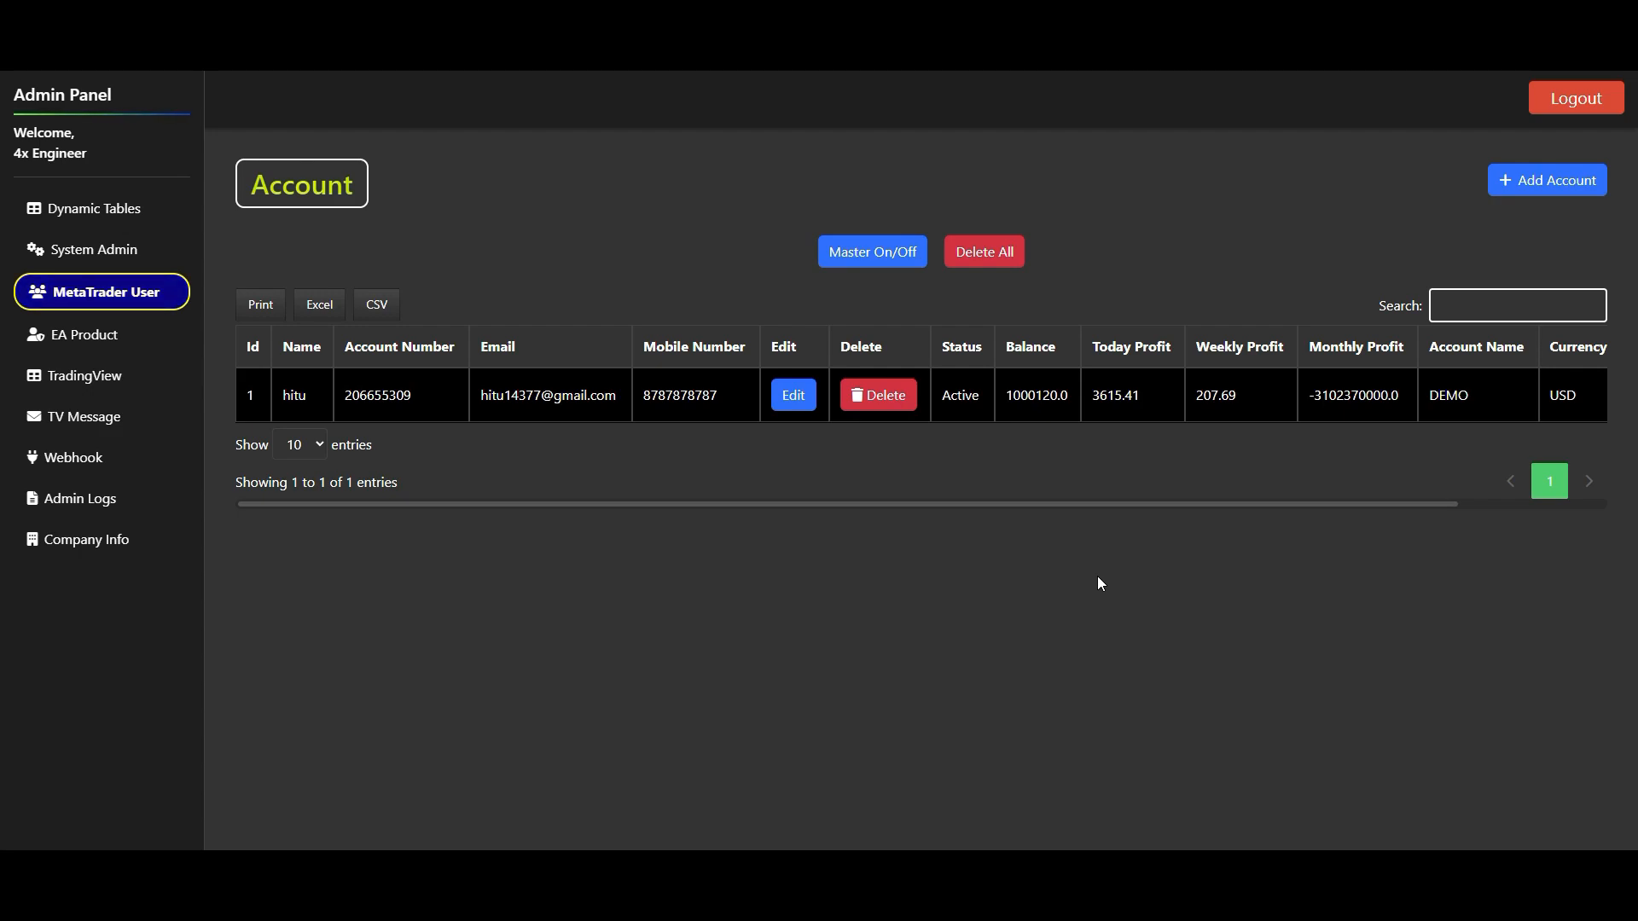
left_click(1579, 193)
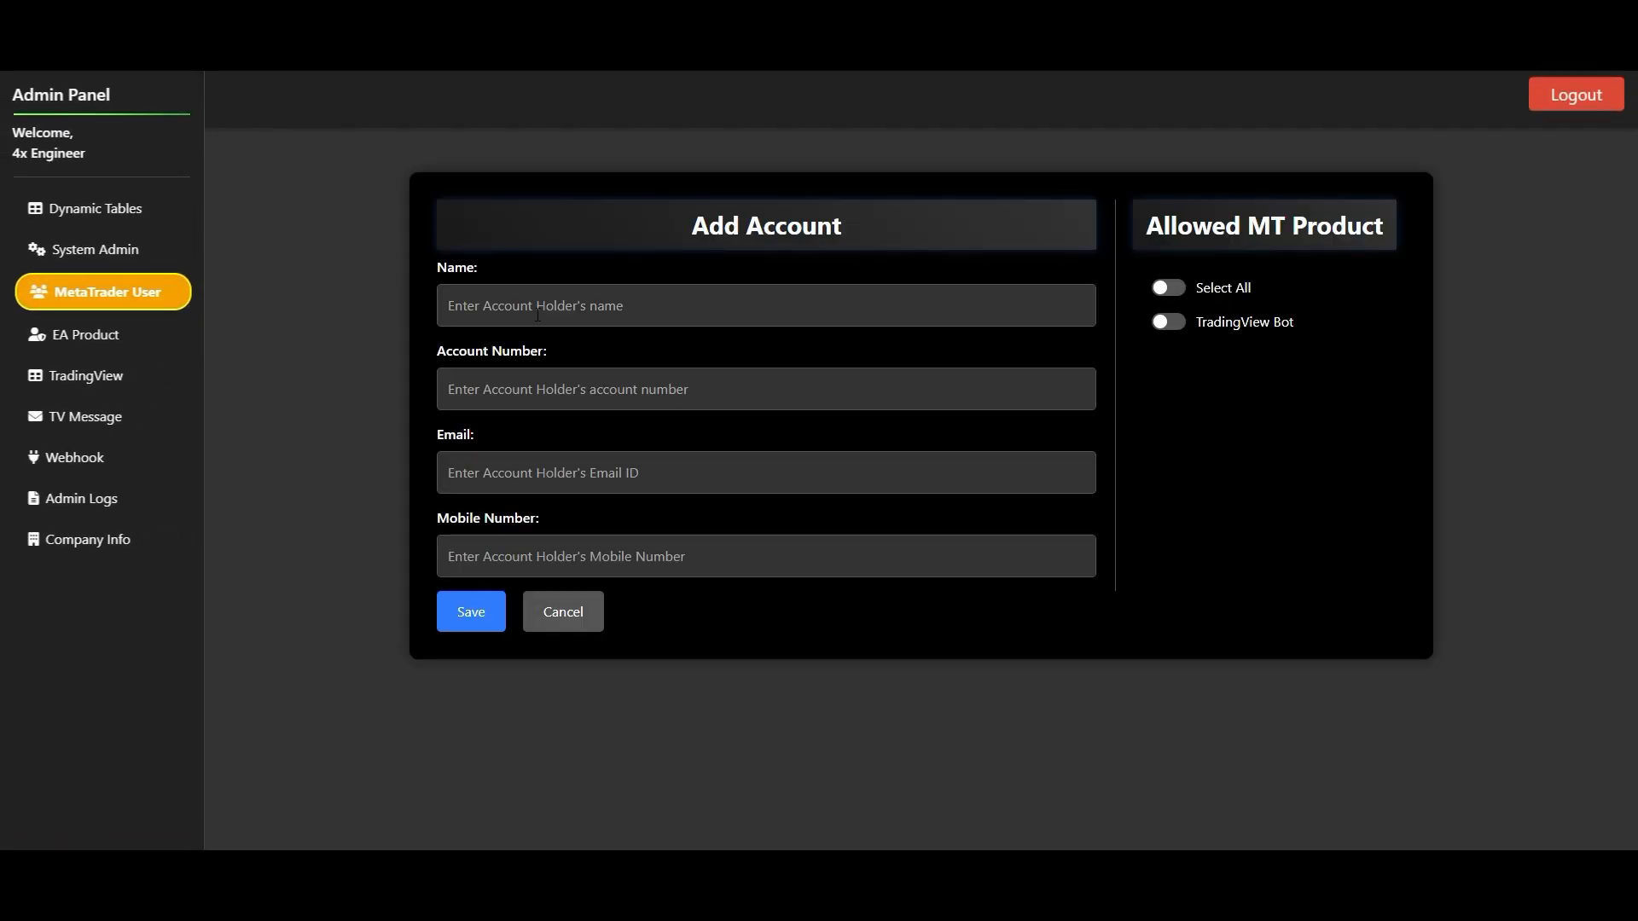
left_click(538, 315)
left_click(338, 489)
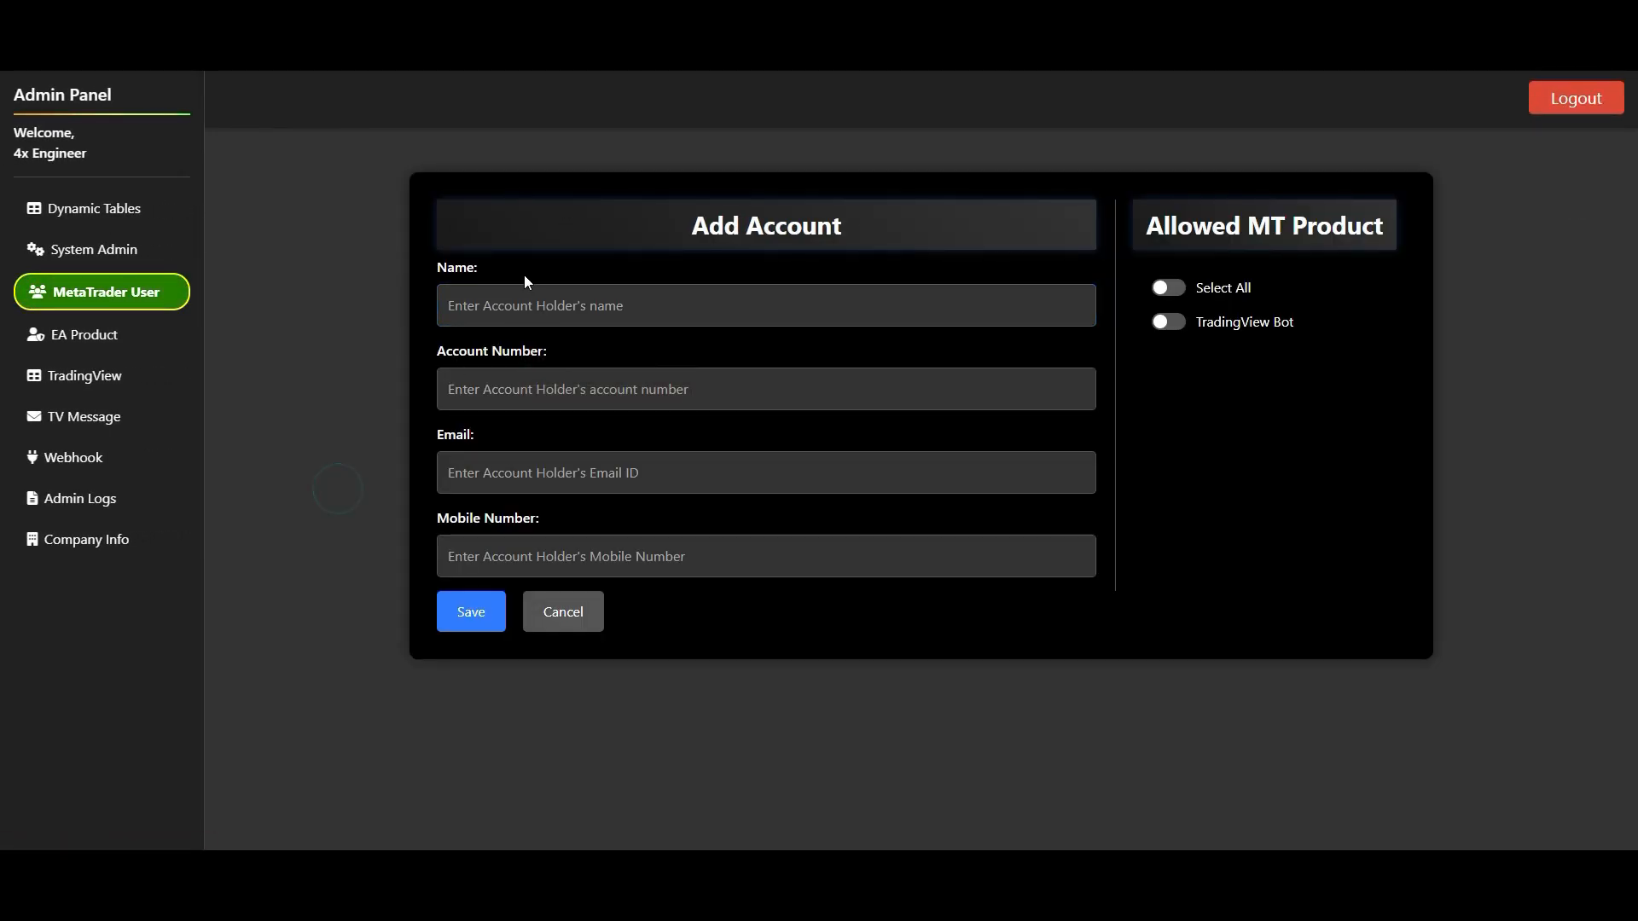
- Enter the account holder's name and account number for the new MetaTrader account
left_click(520, 307)
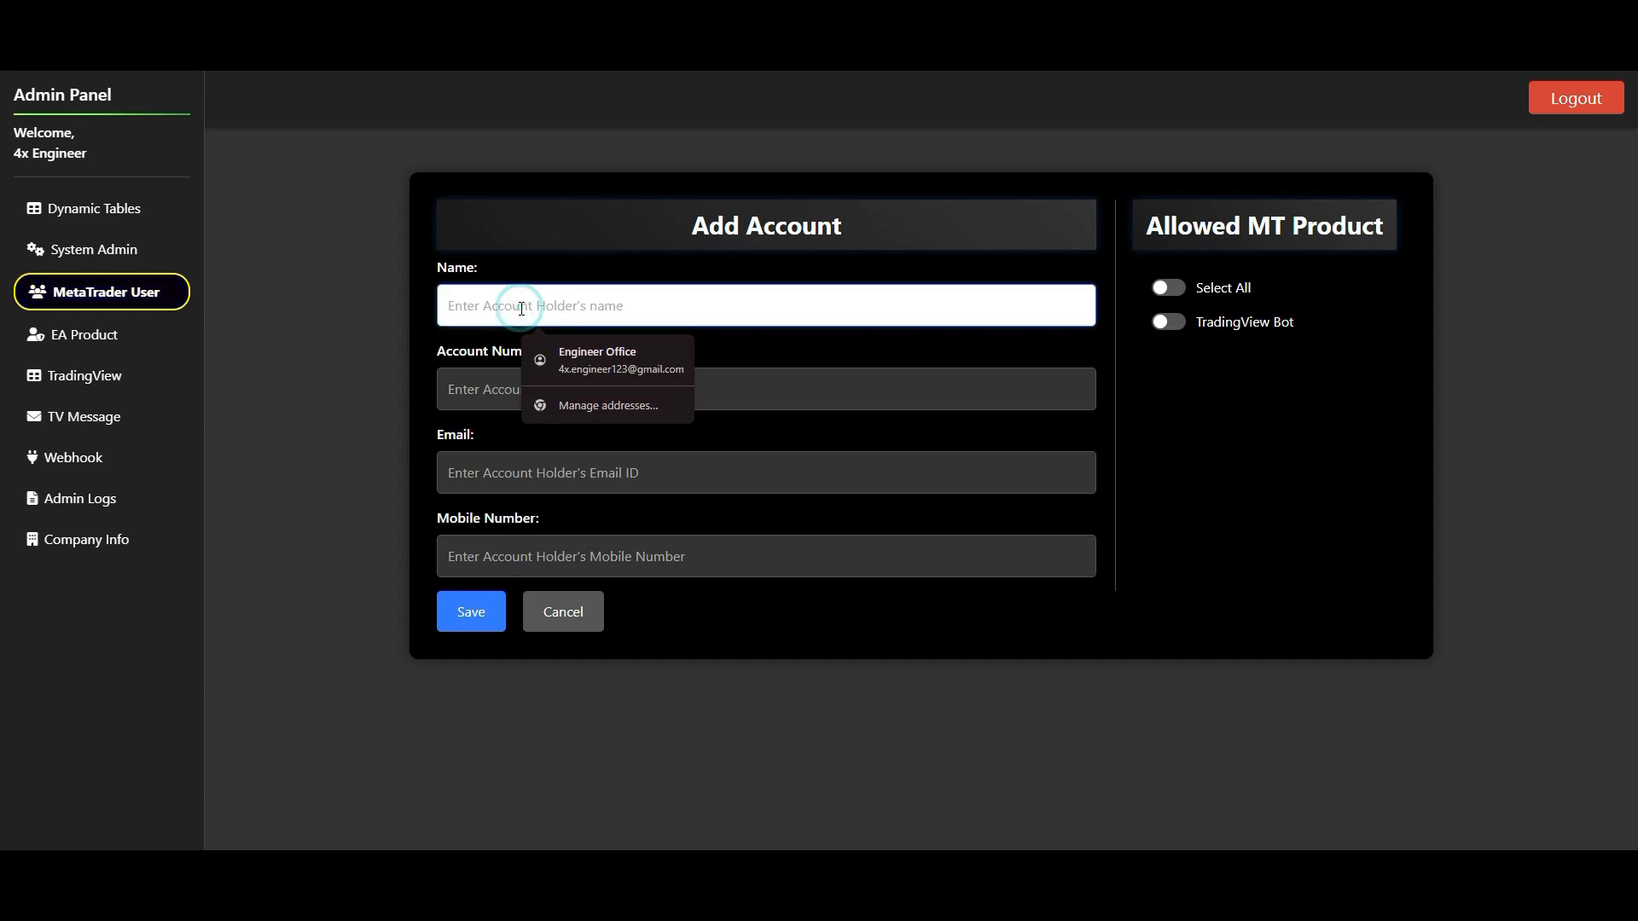
type("test mt")
left_click(533, 390)
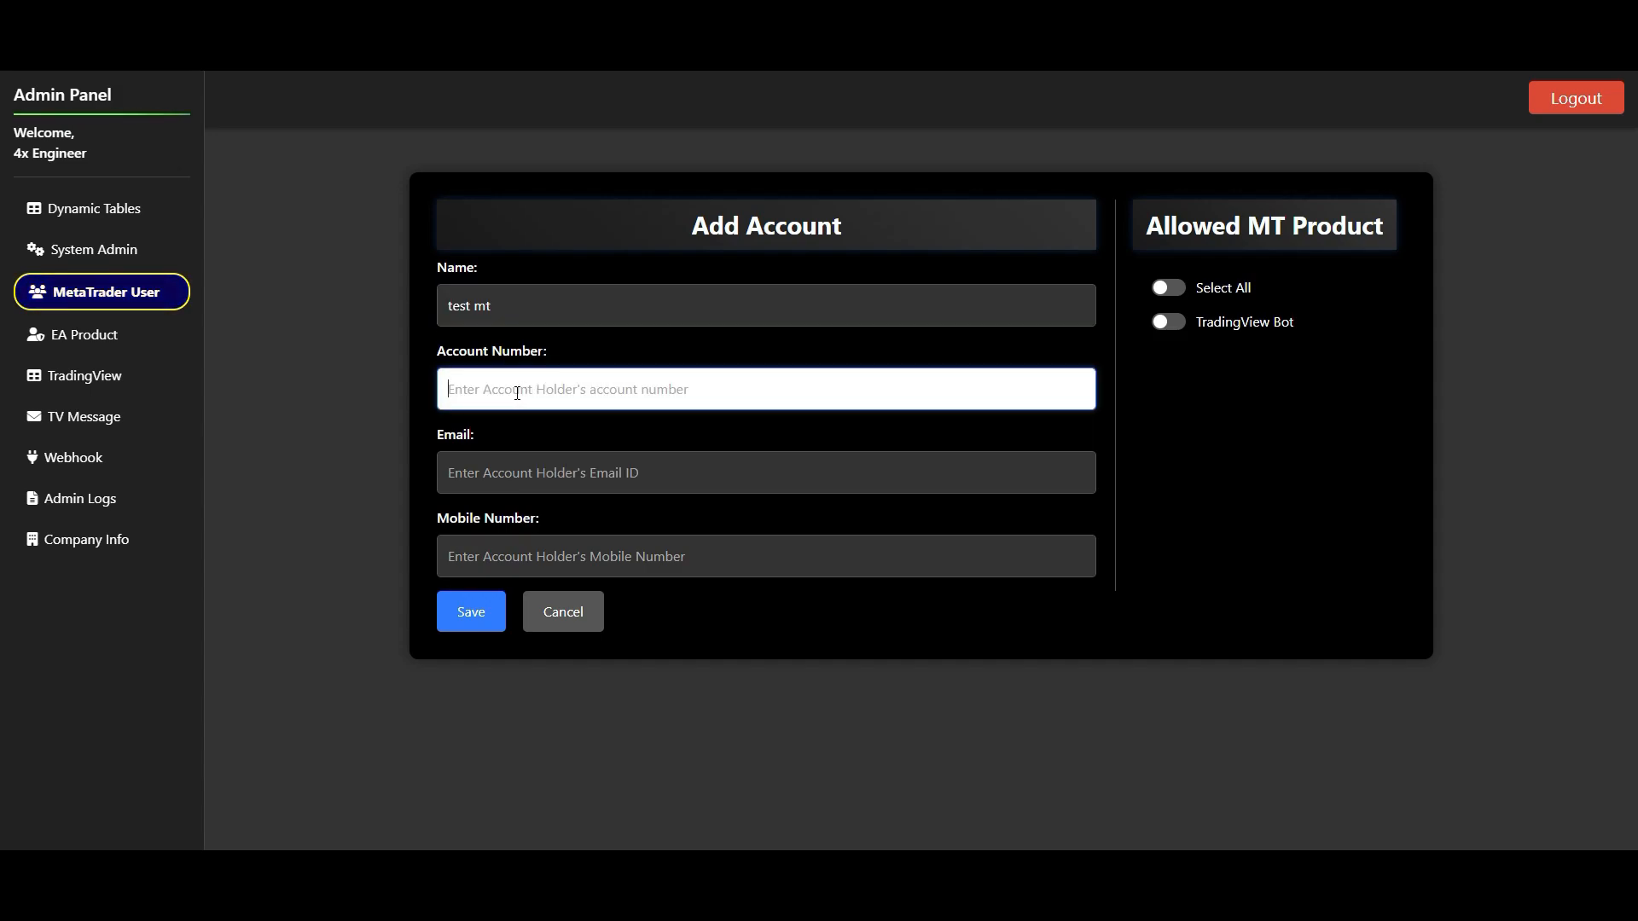
- Fill in the account holder's e-mail and mobile number in the new account form
left_click(506, 479)
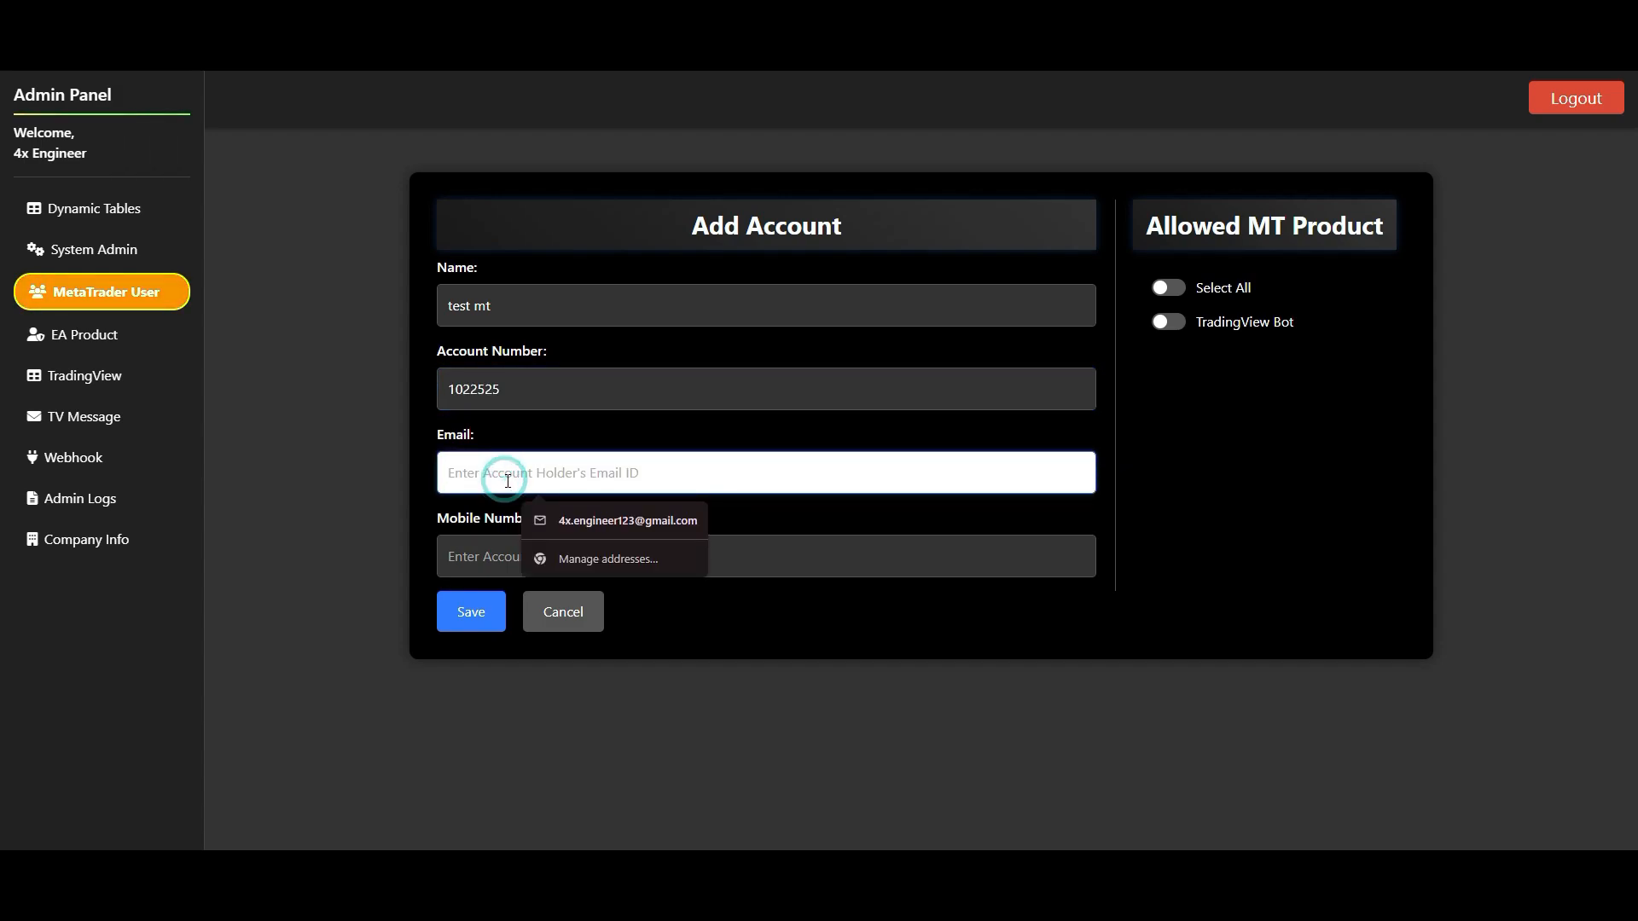
type("test")
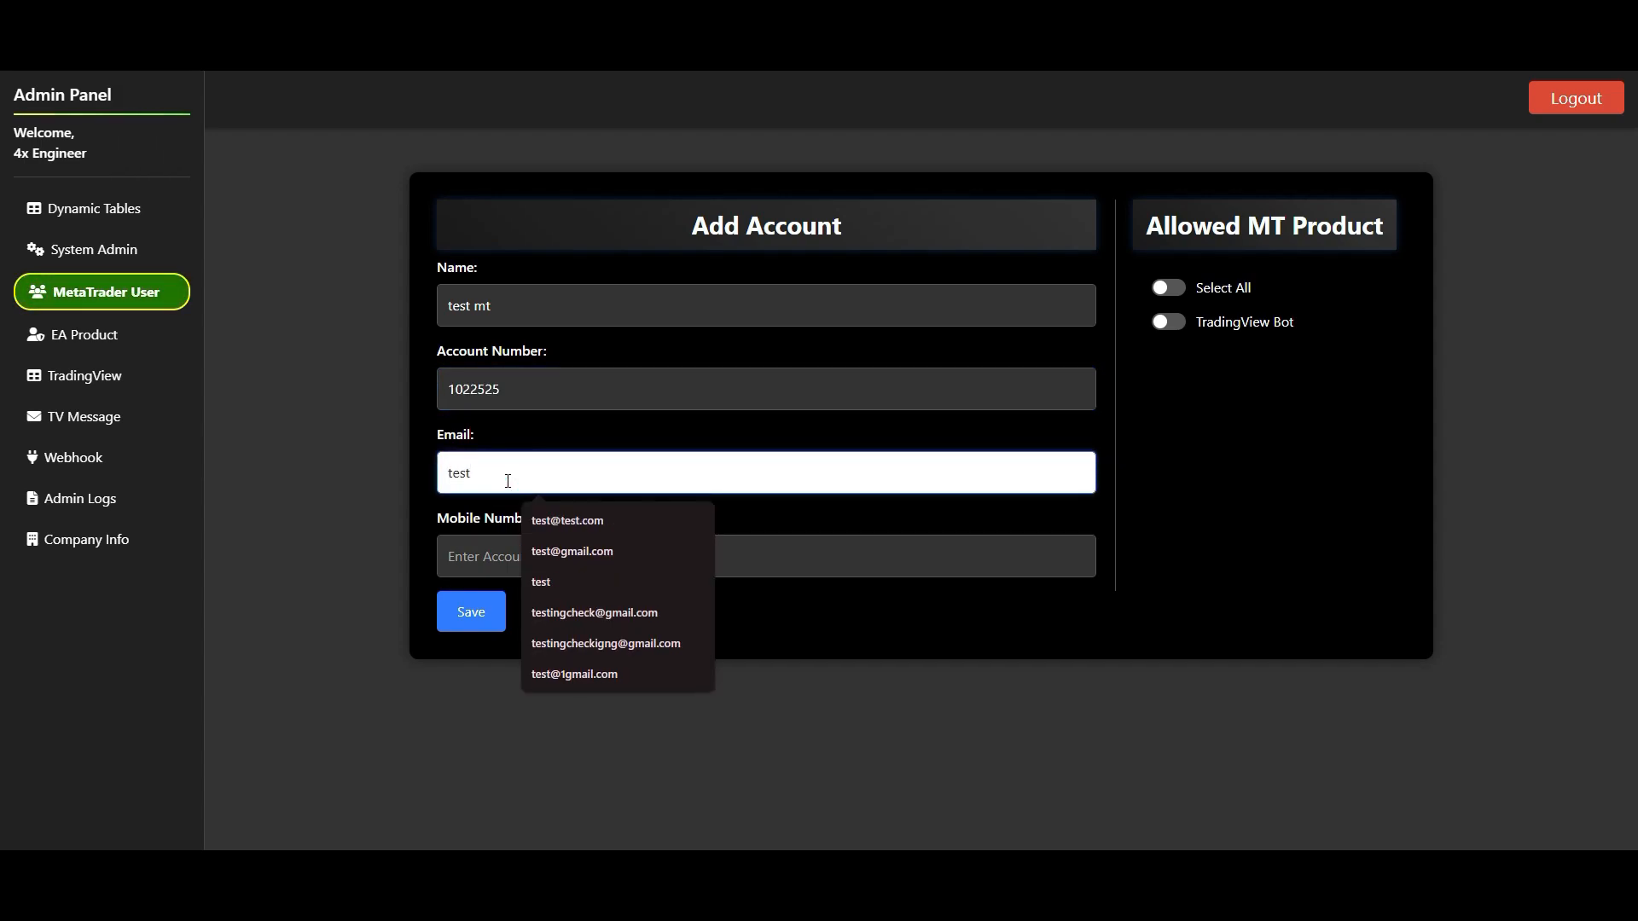
type("@mt")
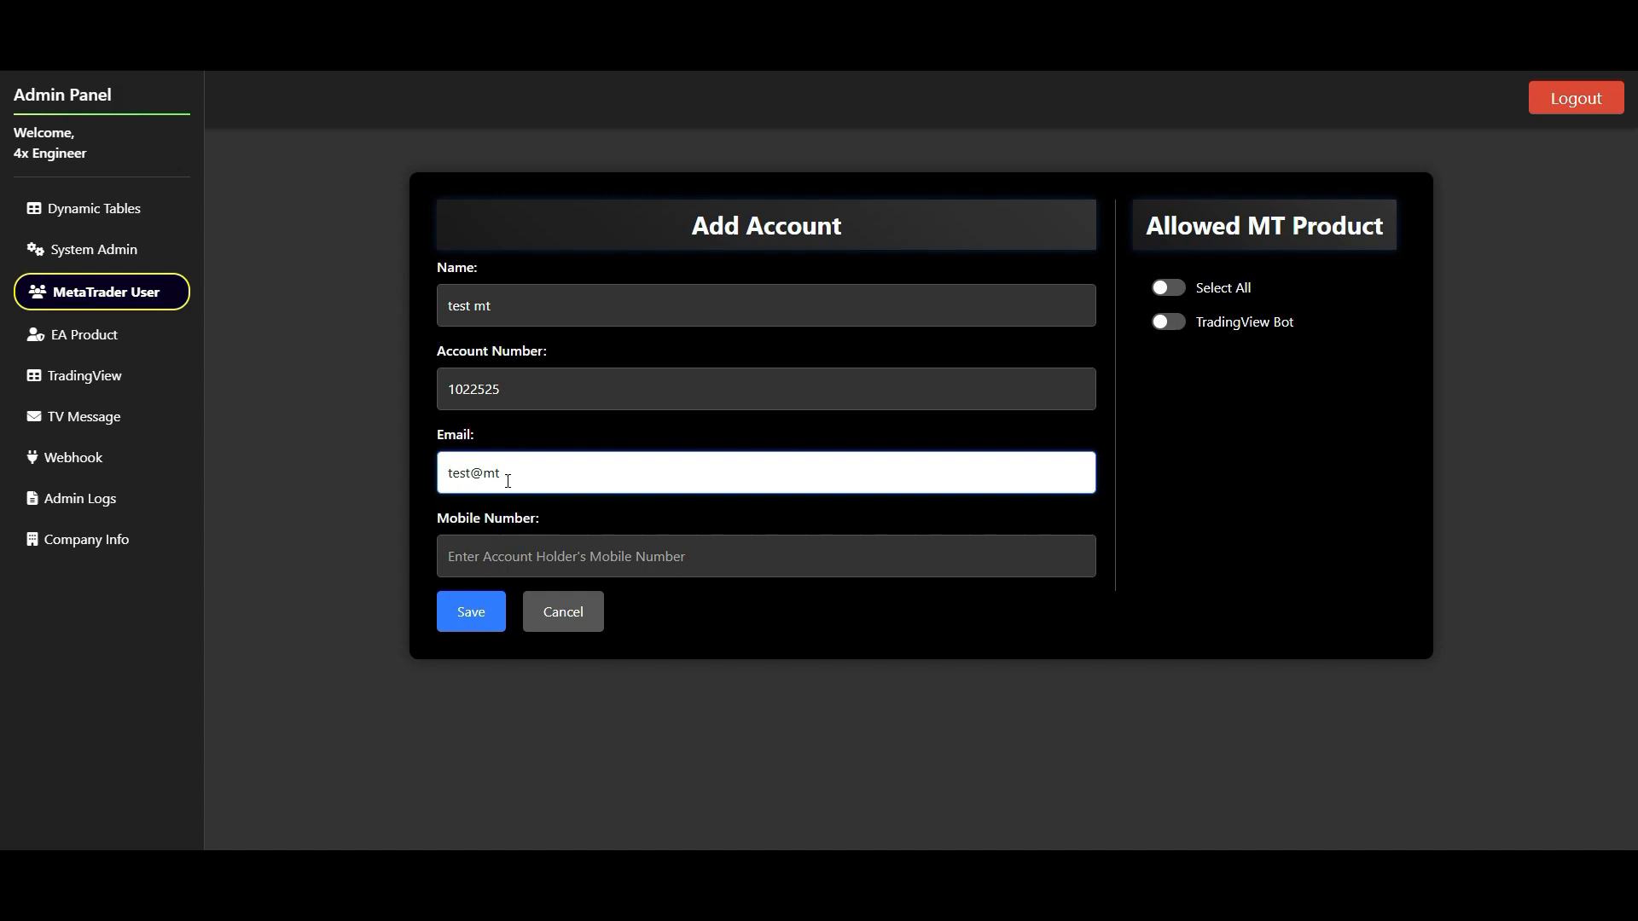
type(".com")
left_click(529, 548)
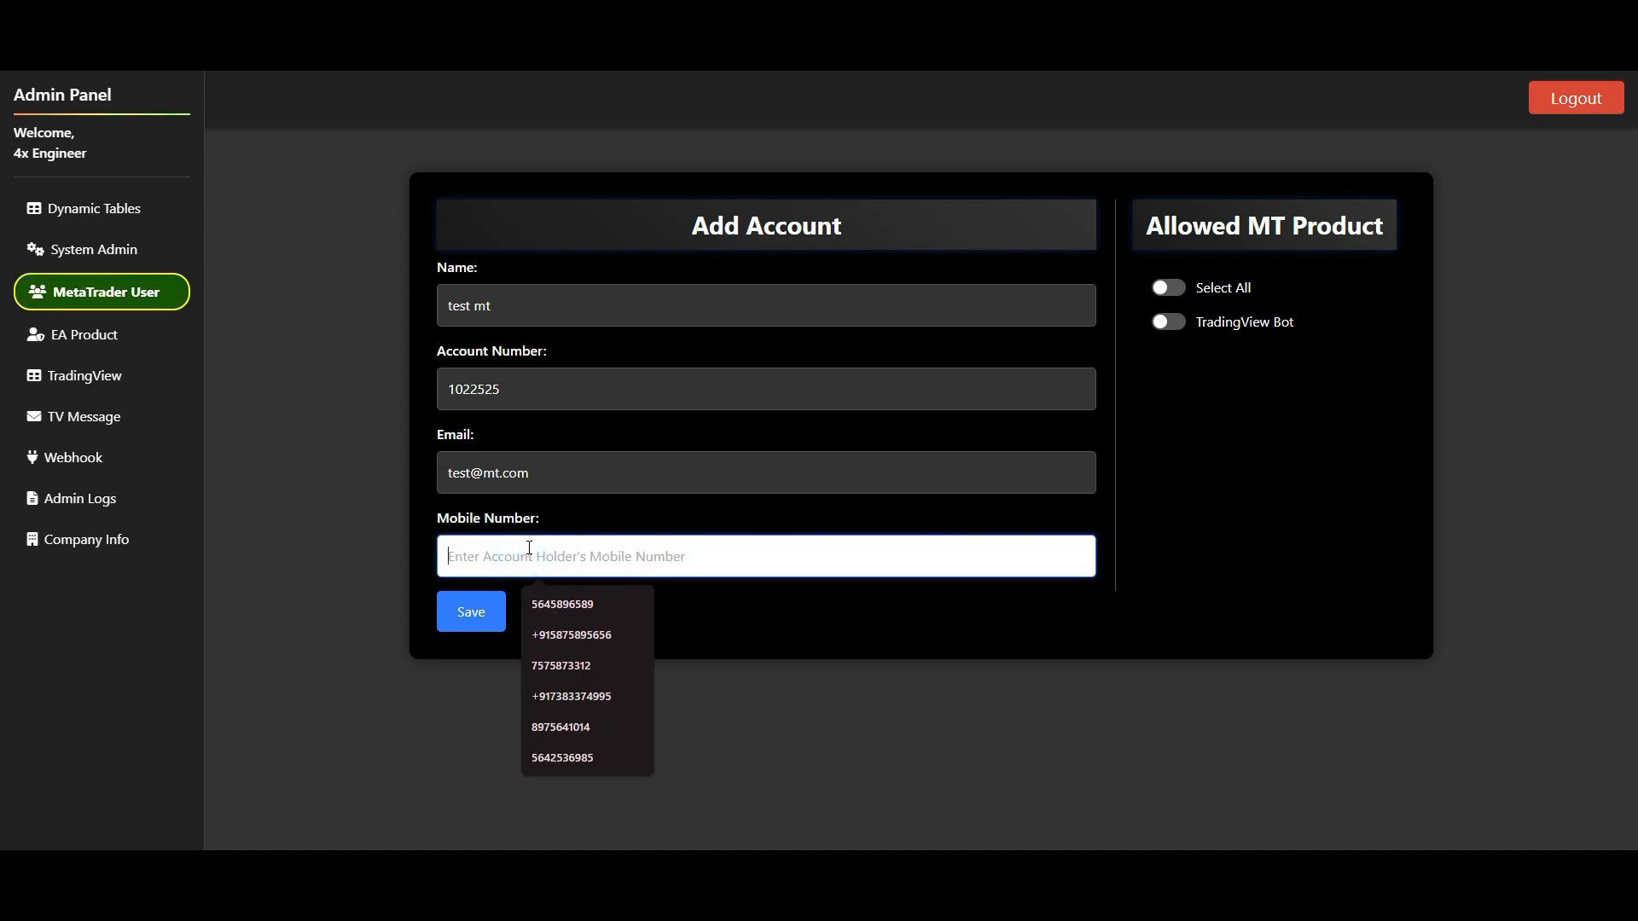
type("9876544210")
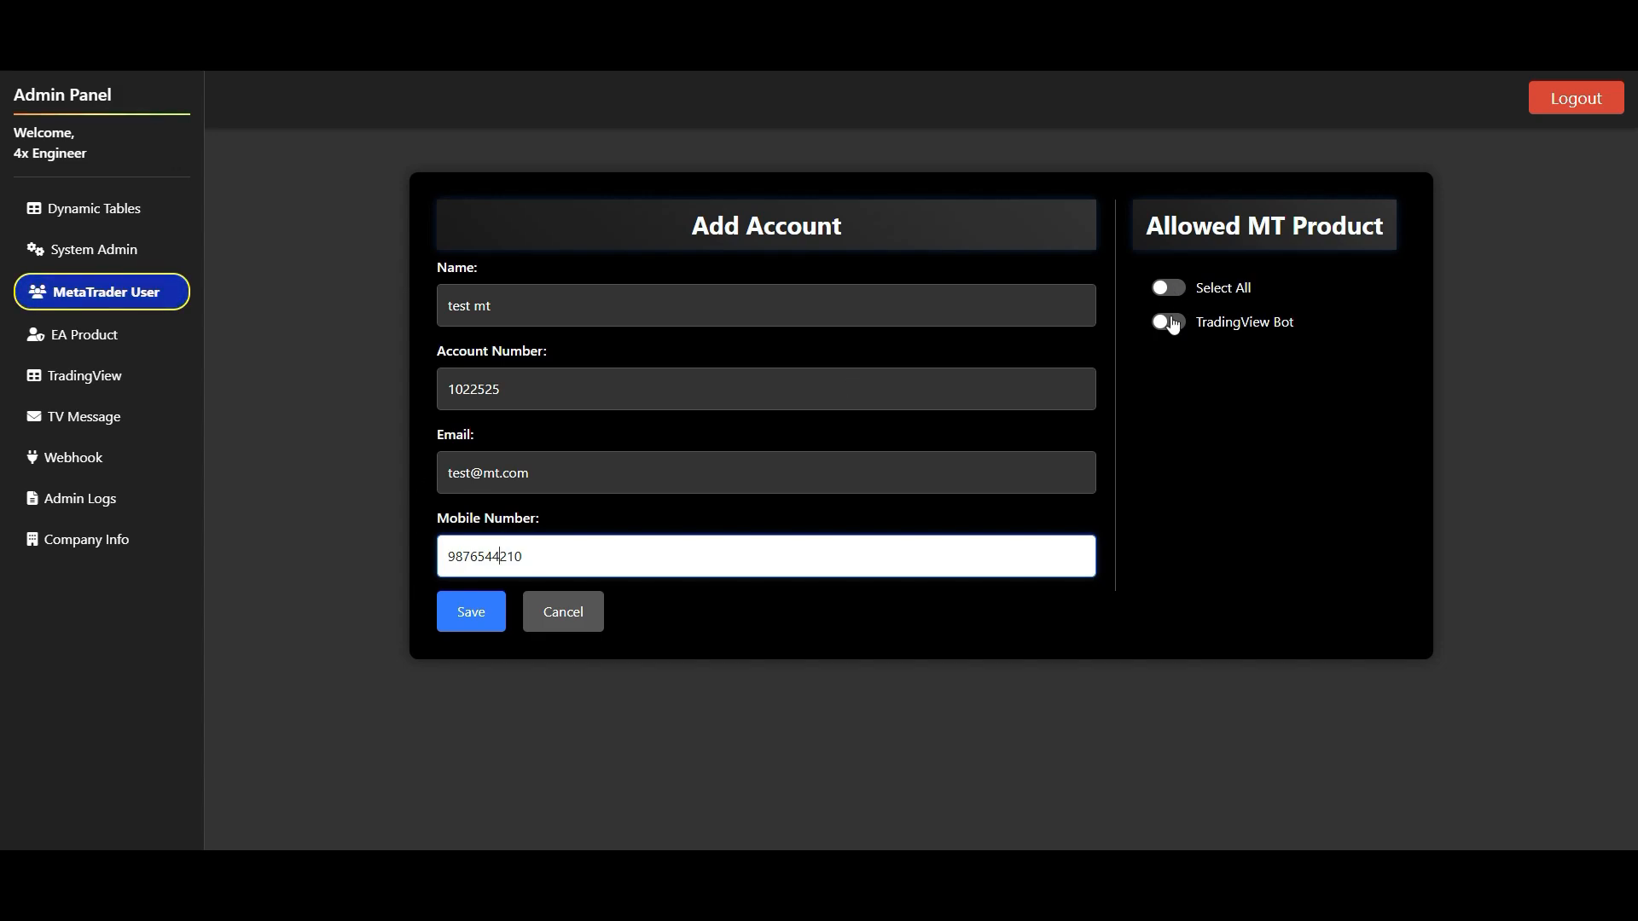
- Save the new MetaTrader account and check the remaining columns of the Account table
left_click(470, 612)
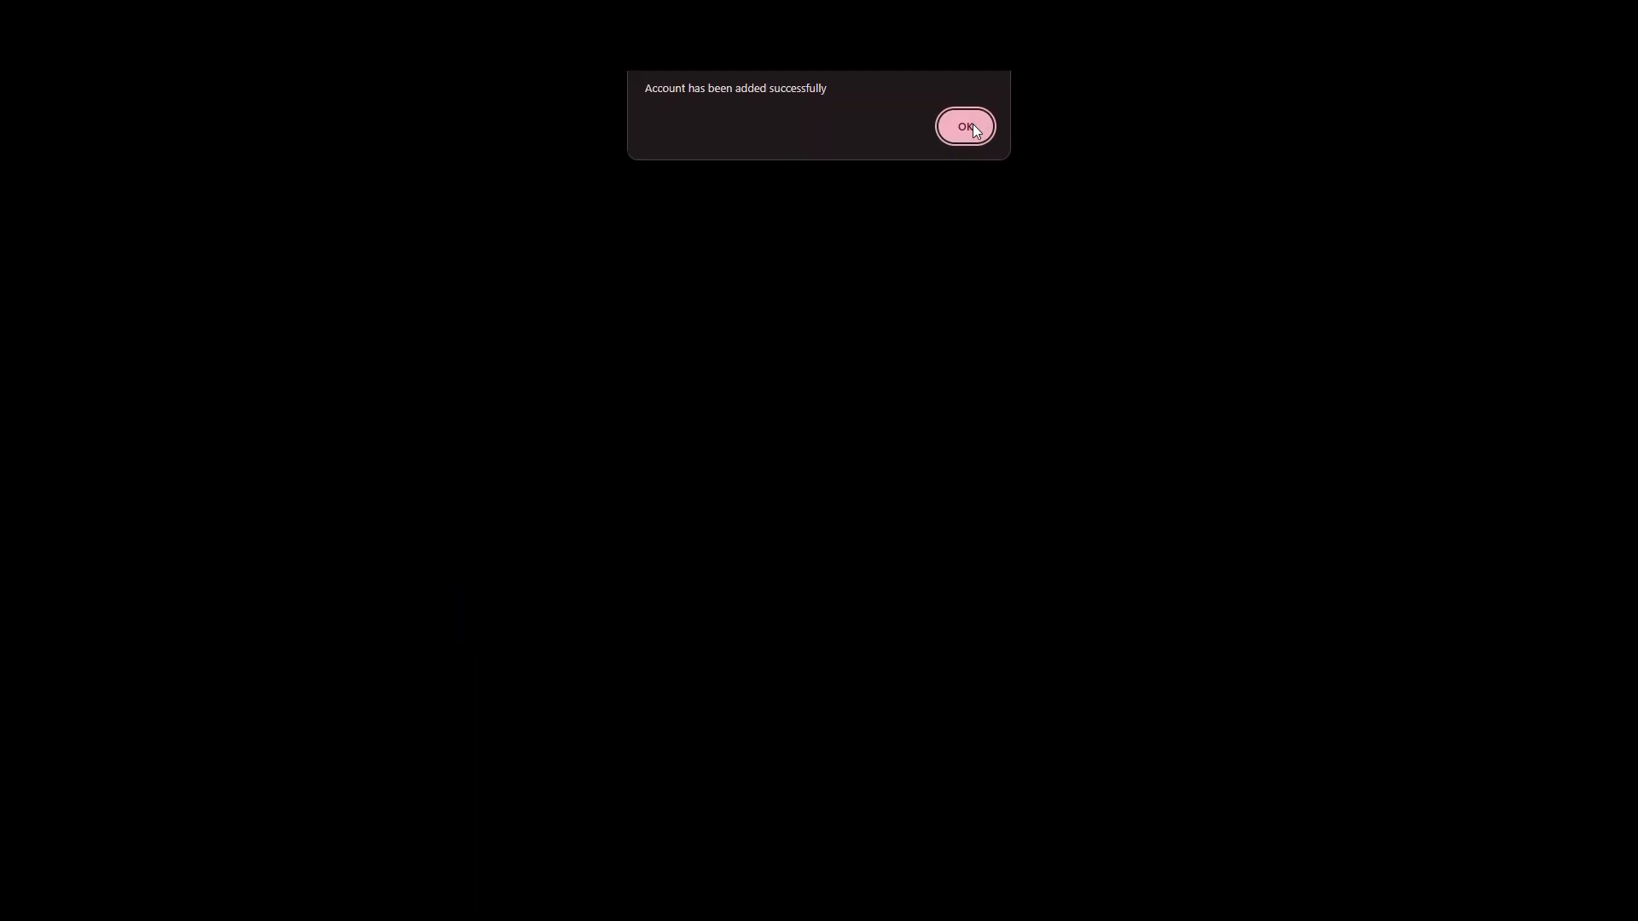
left_click(965, 128)
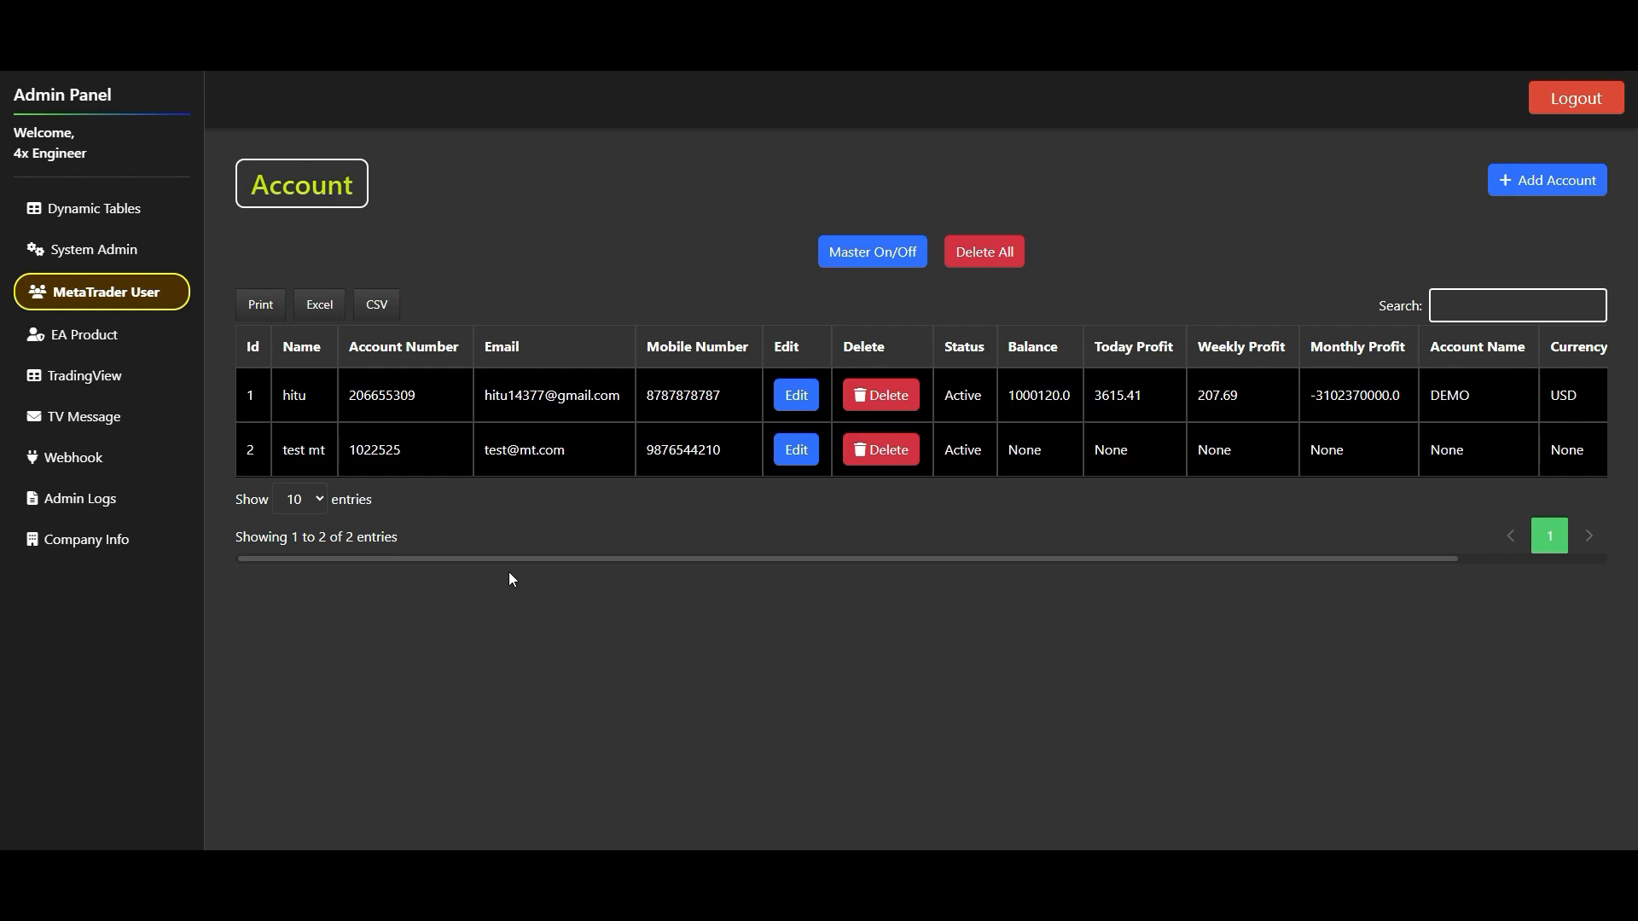
left_click_drag(500, 558, 722, 603)
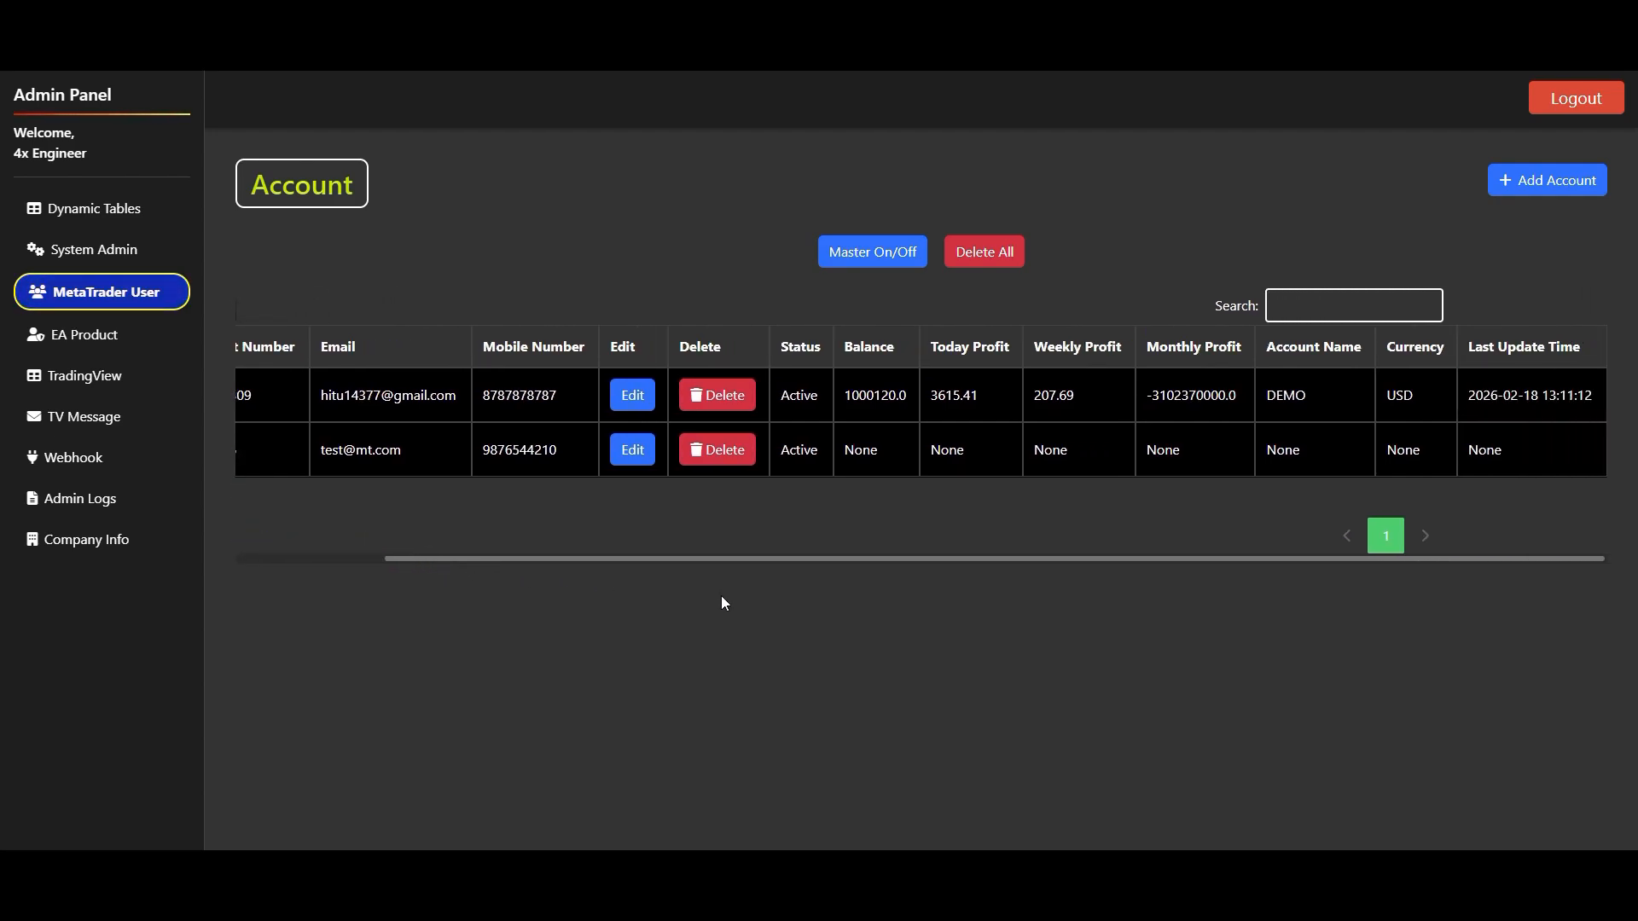
left_click_drag(406, 386, 559, 397)
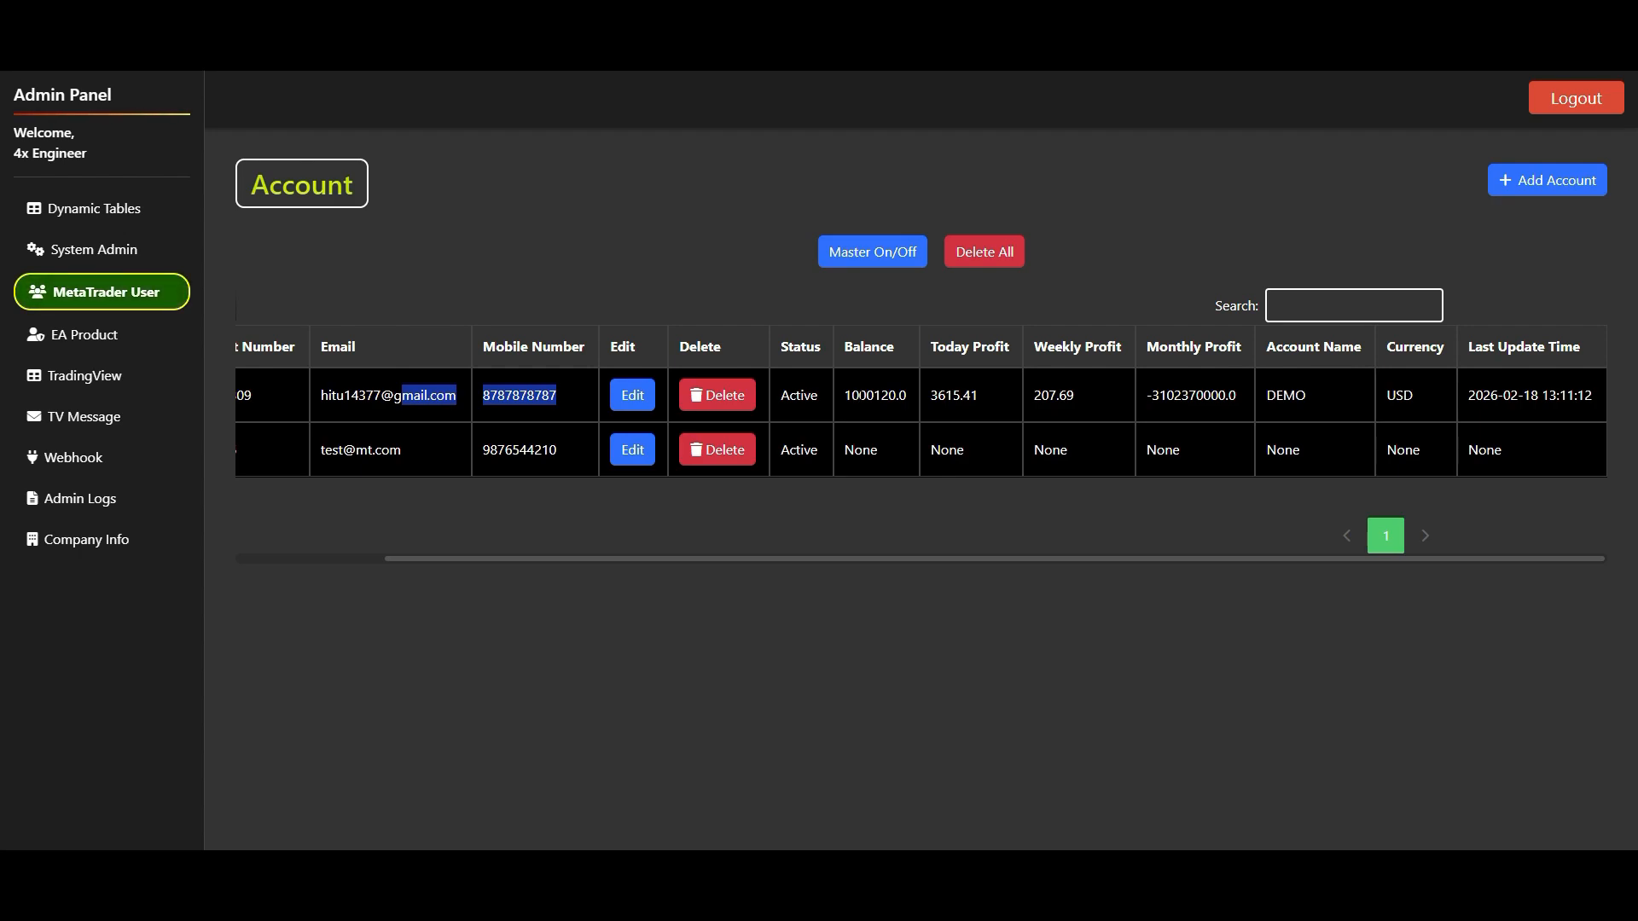
- Visit the EA Product page, return to MetaTrader User, and examine the first account's balance, profits, account name, currency and last update time
left_click(85, 333)
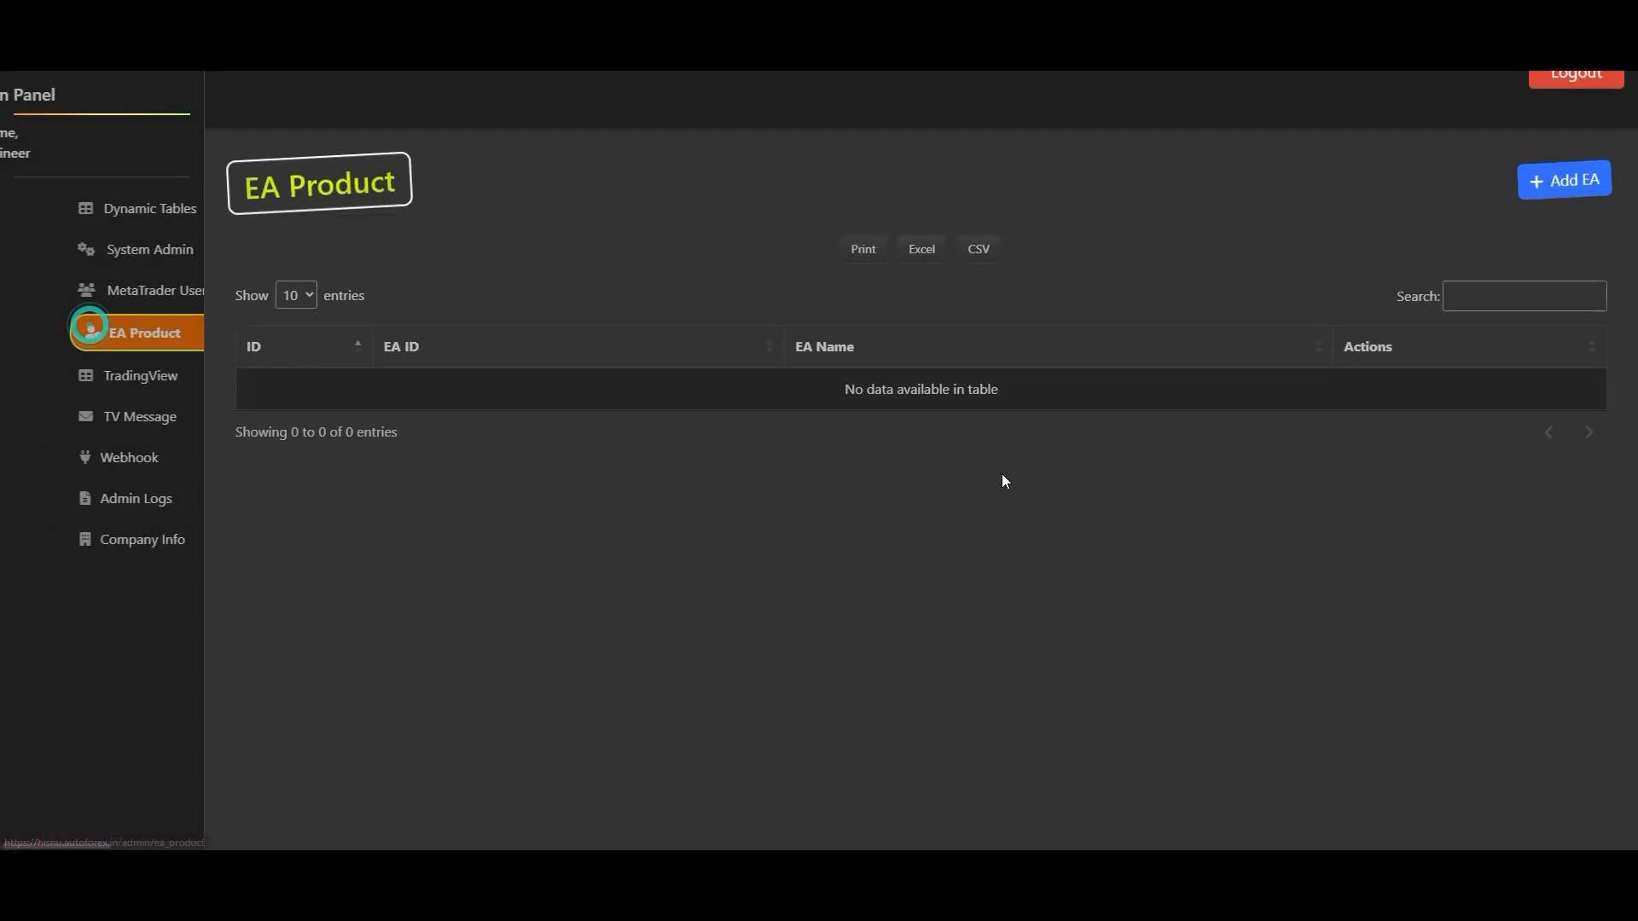
left_click(120, 293)
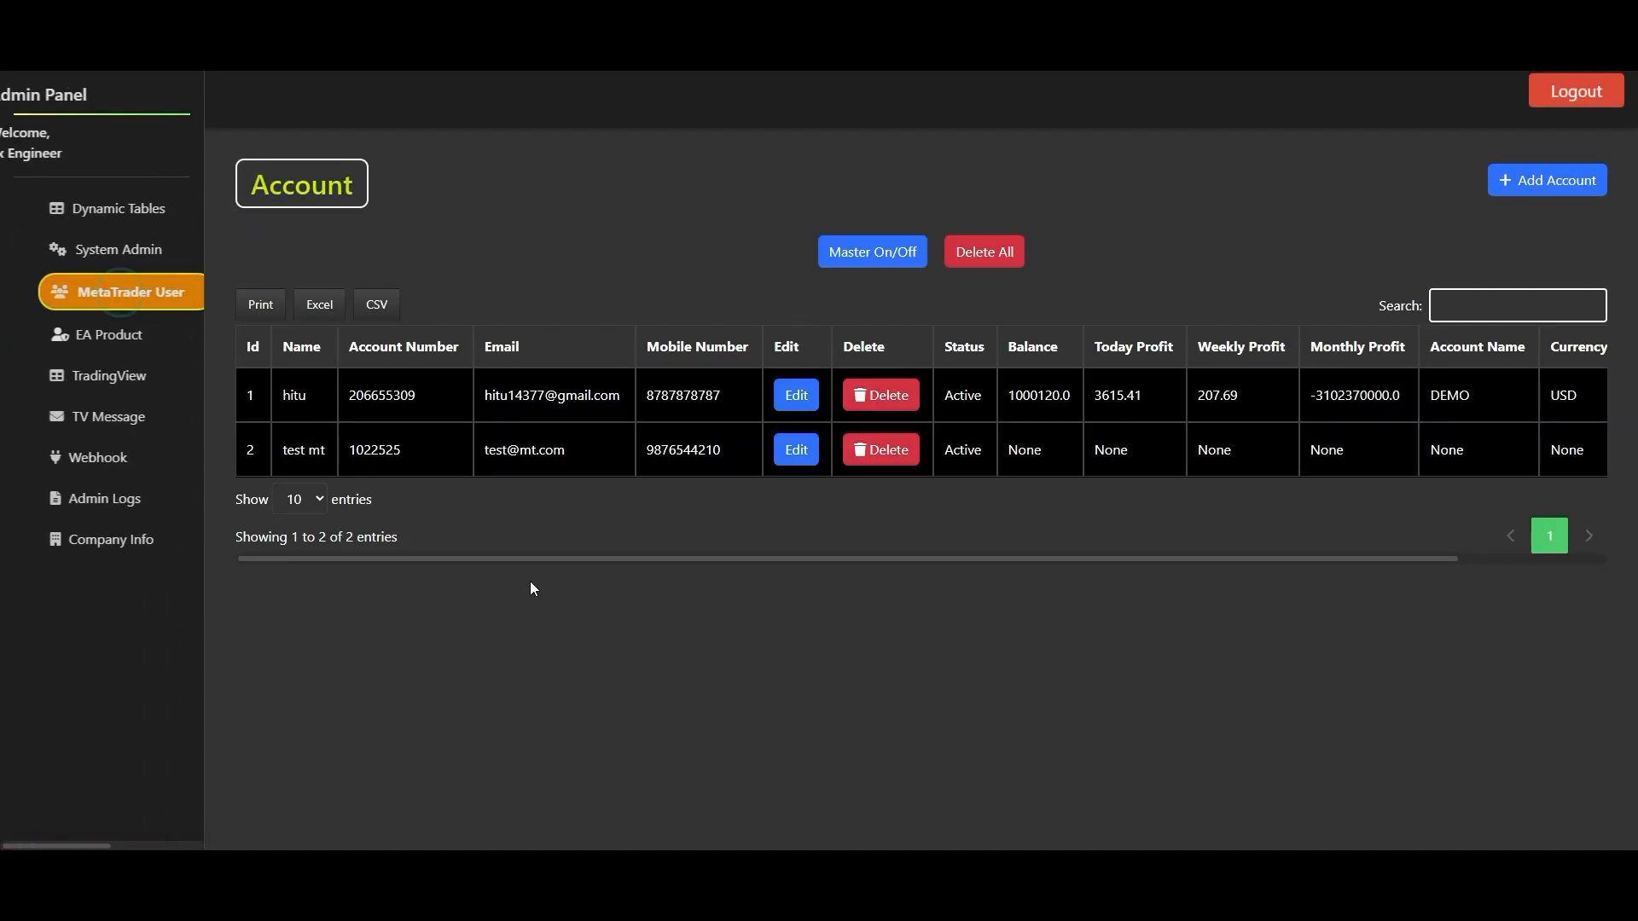
left_click_drag(517, 559, 1007, 641)
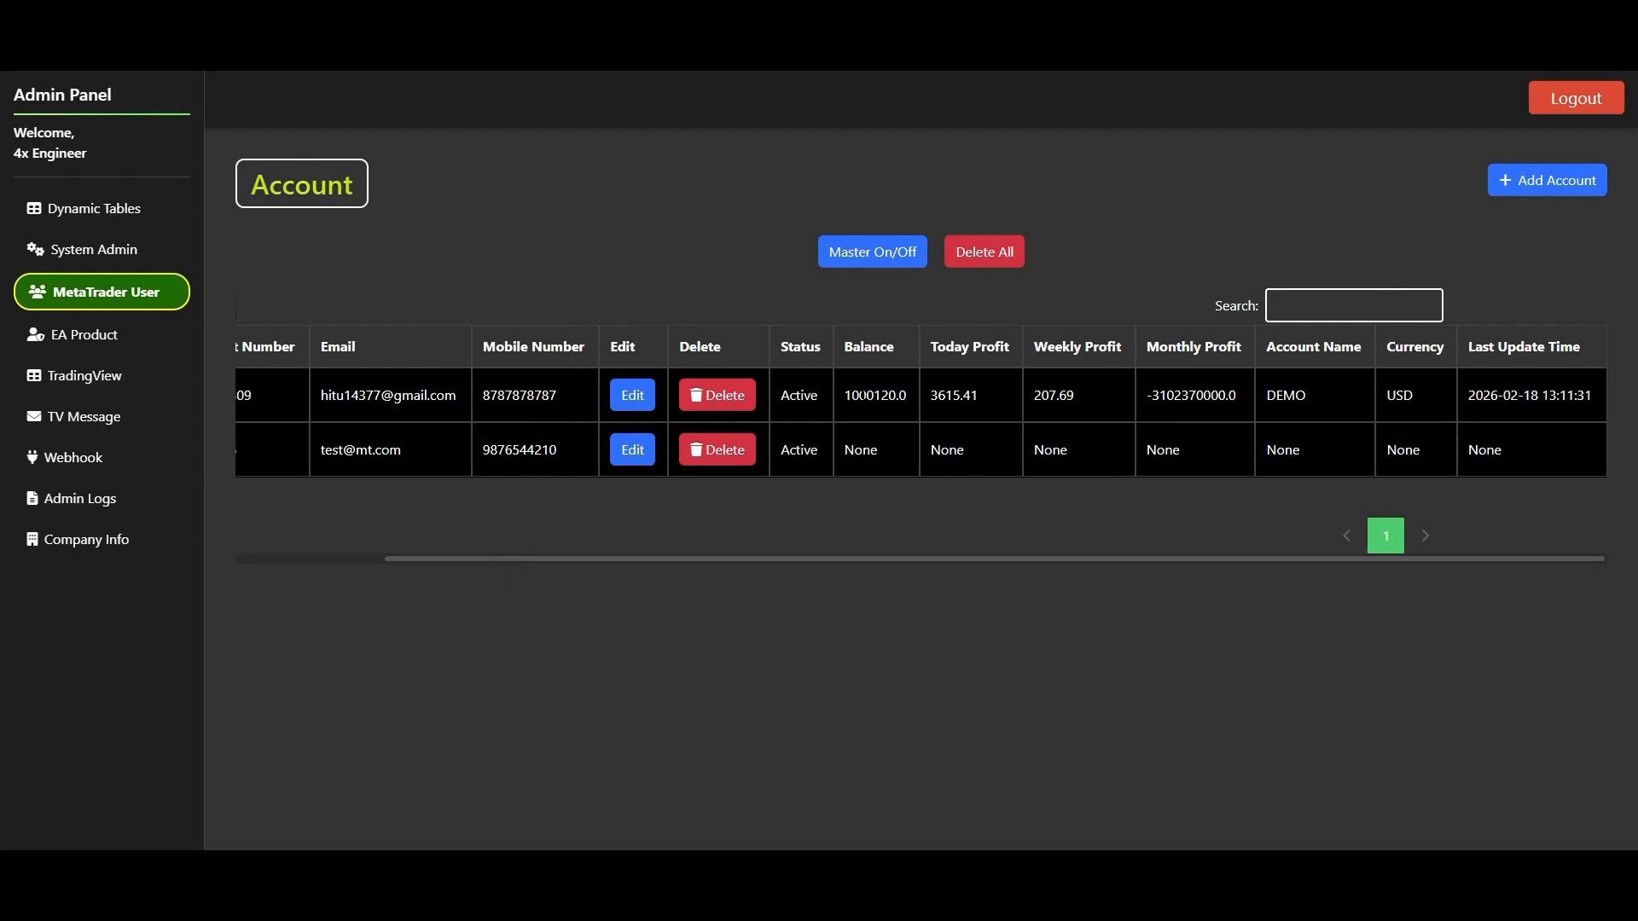
left_click(862, 398)
double_click(1054, 395)
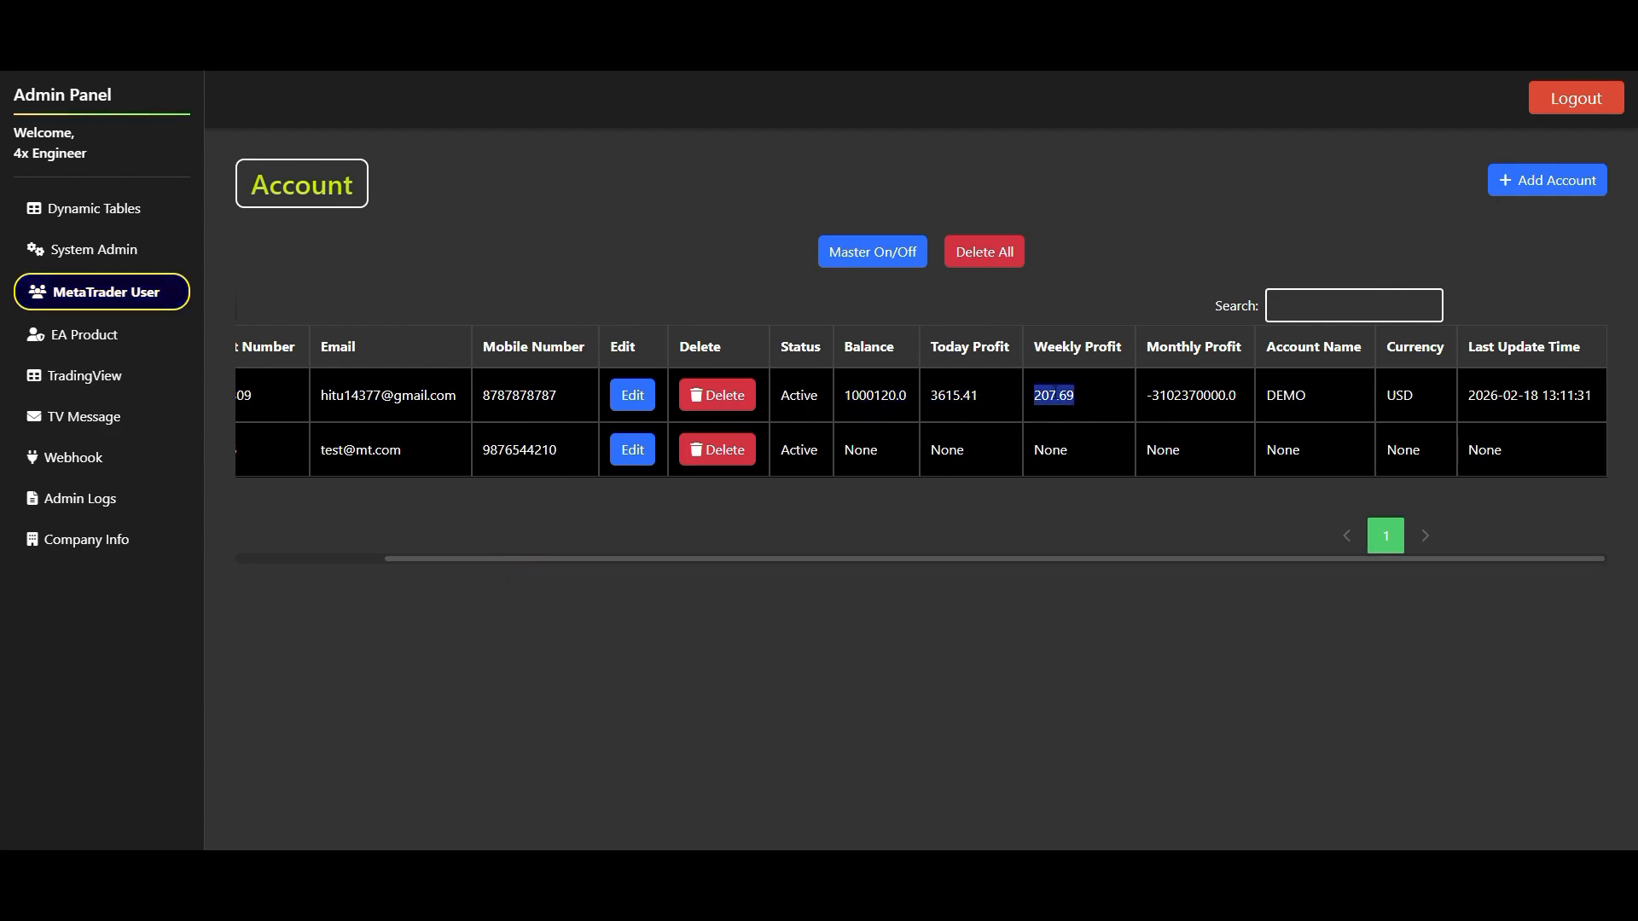
double_click(1190, 395)
double_click(1286, 395)
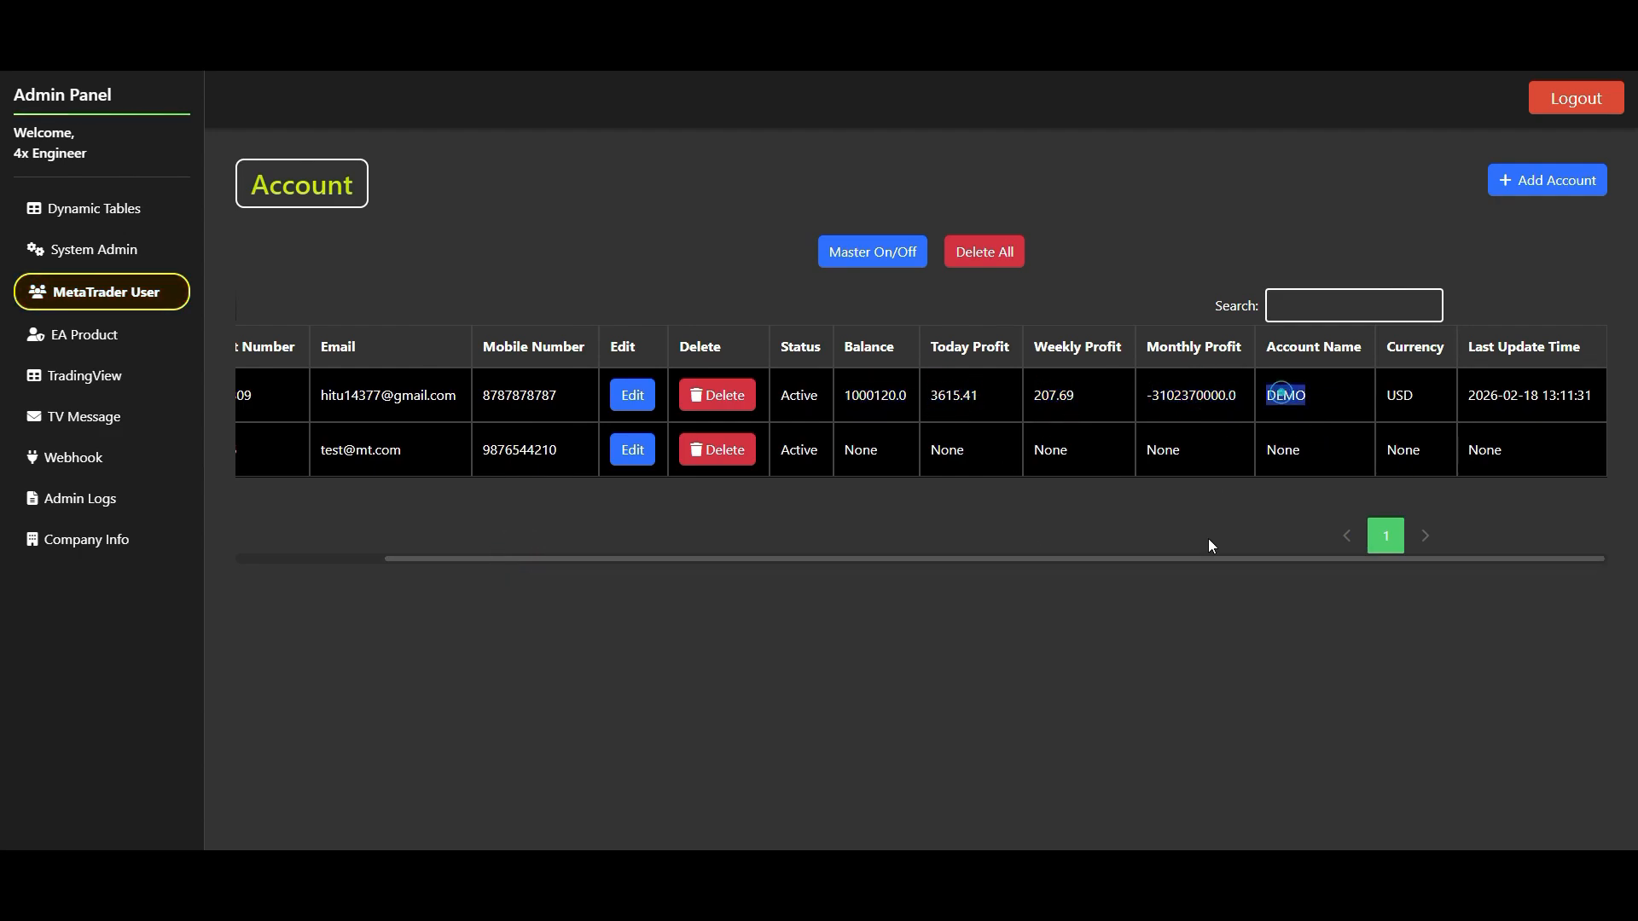
double_click(1400, 395)
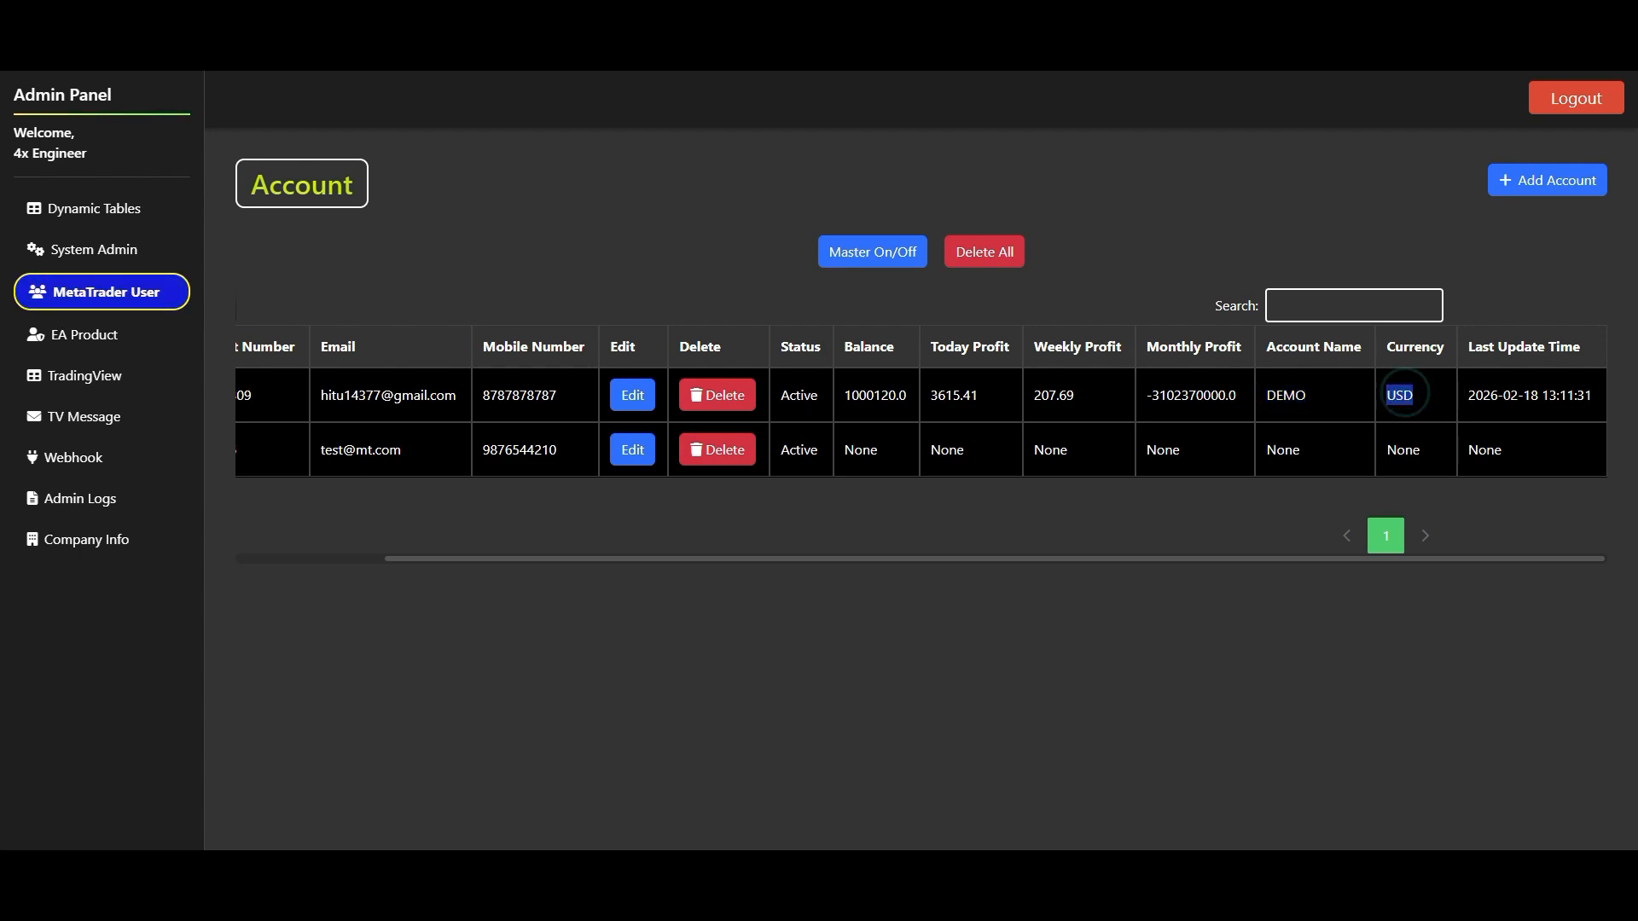
left_click_drag(1469, 395, 1602, 404)
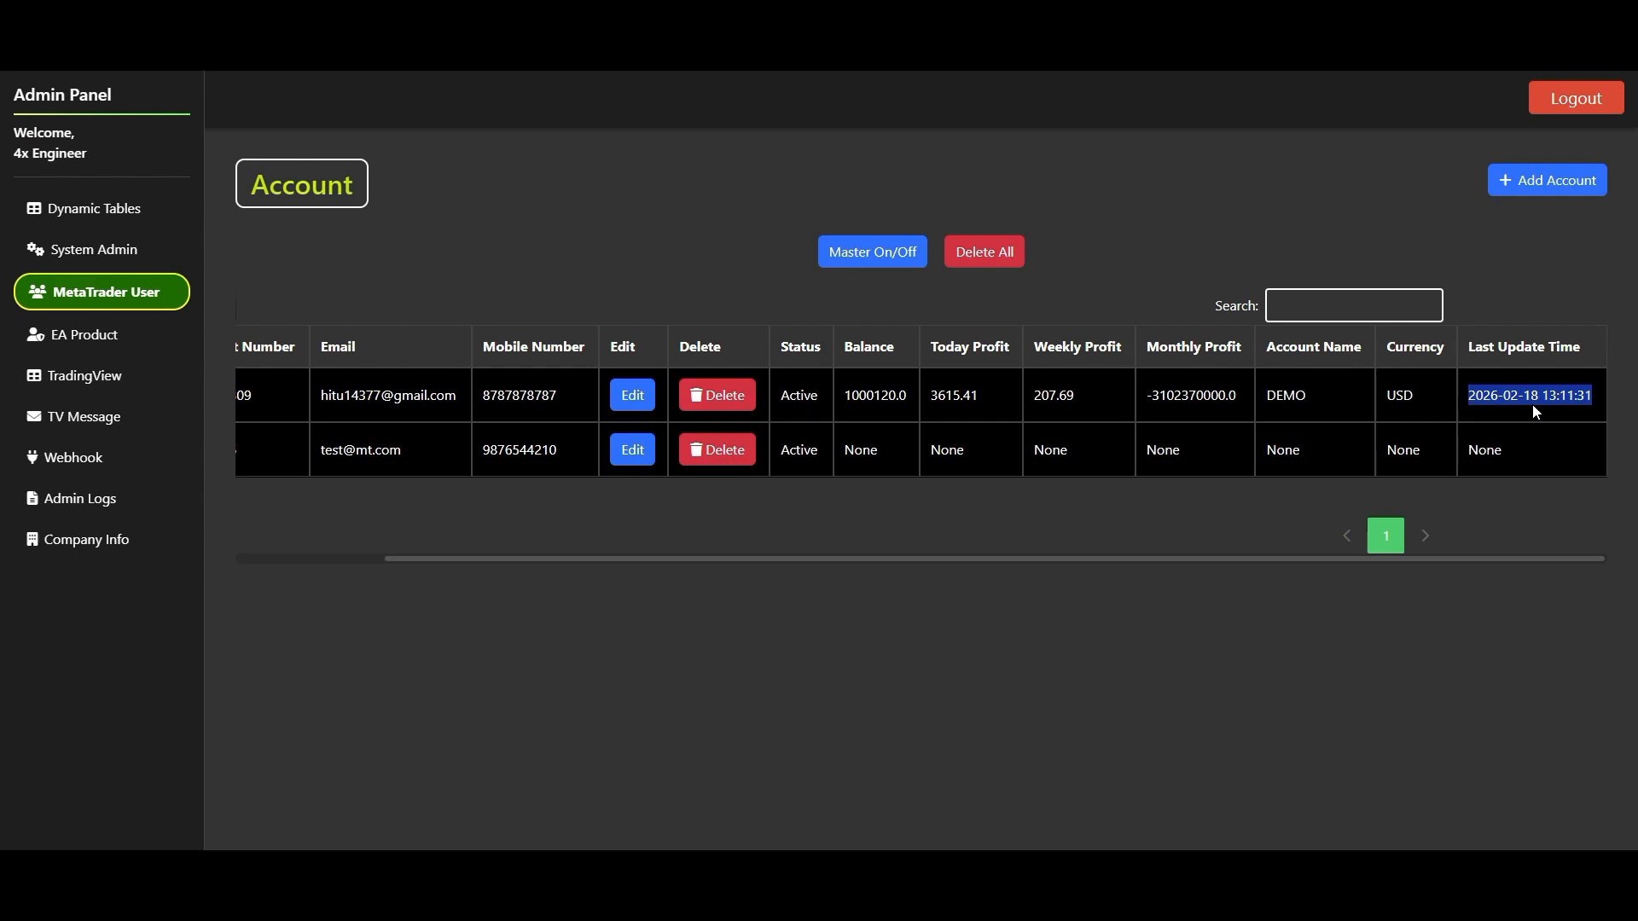
left_click(949, 556)
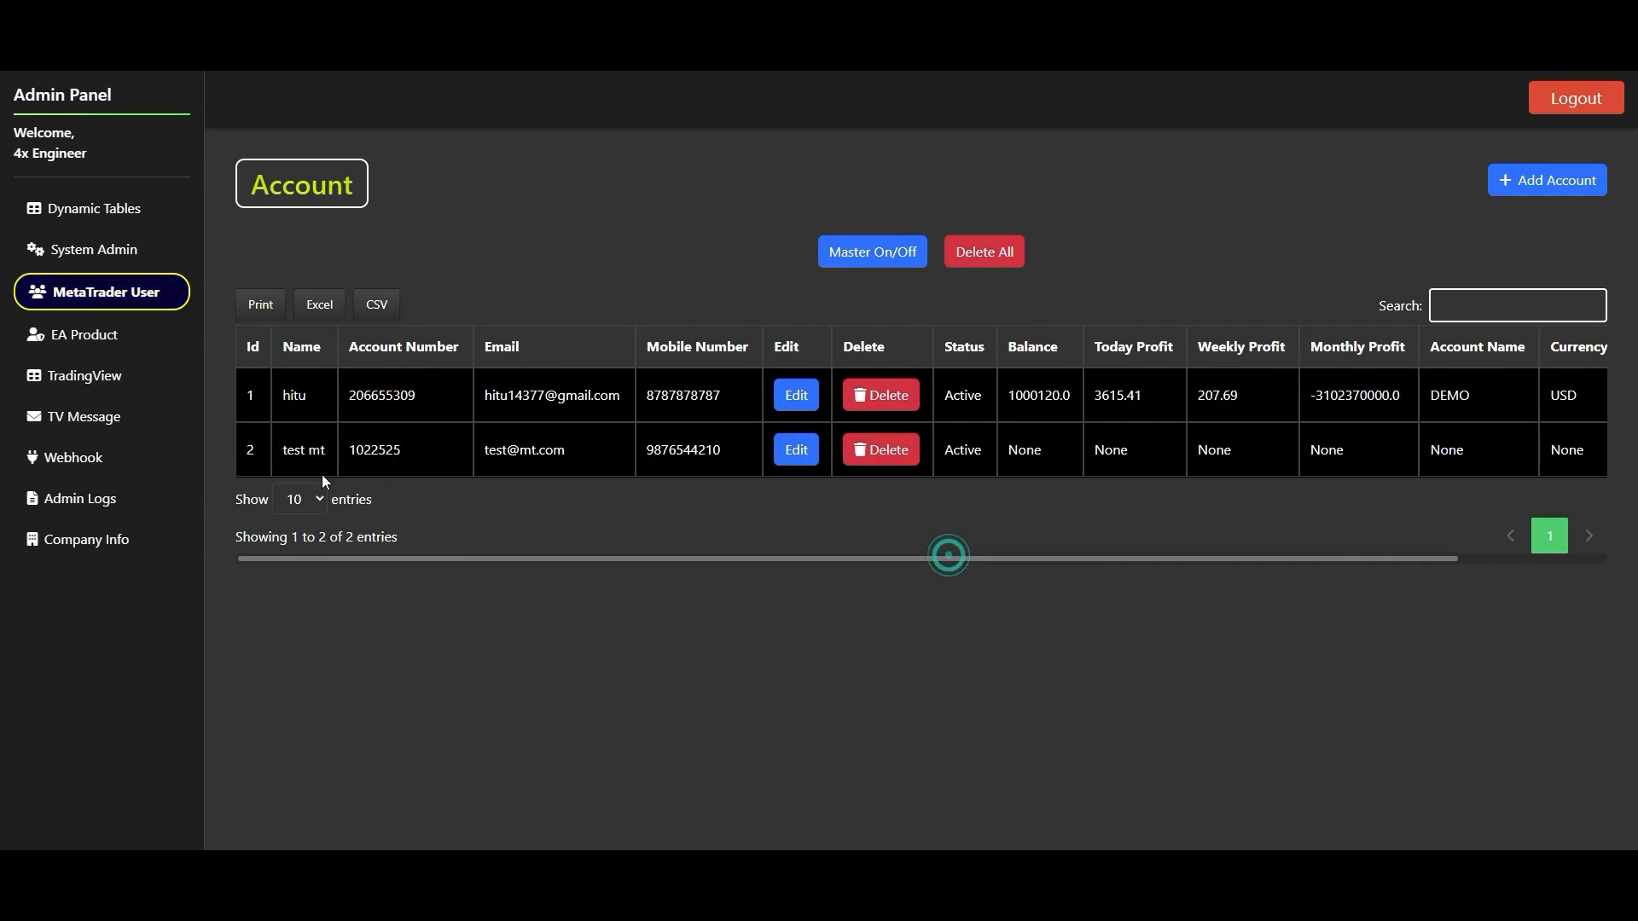
- Add an EA product named ABC EA on the EA Product page
left_click(81, 332)
left_click(1566, 181)
left_click(709, 202)
type("ABC EA")
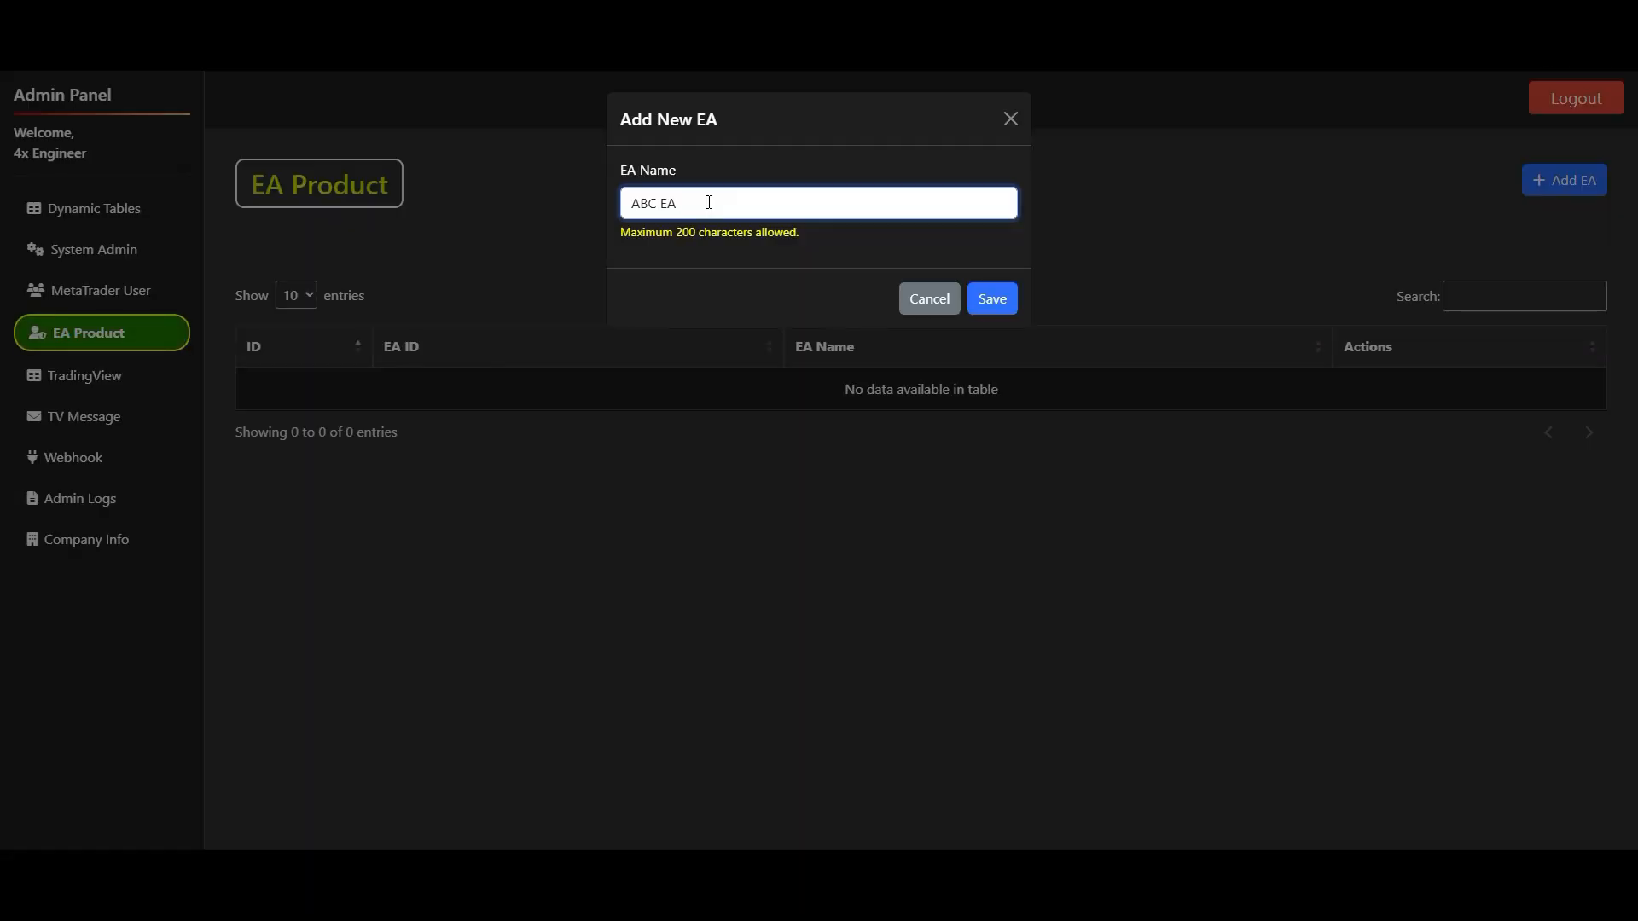
left_click(993, 301)
left_click(960, 128)
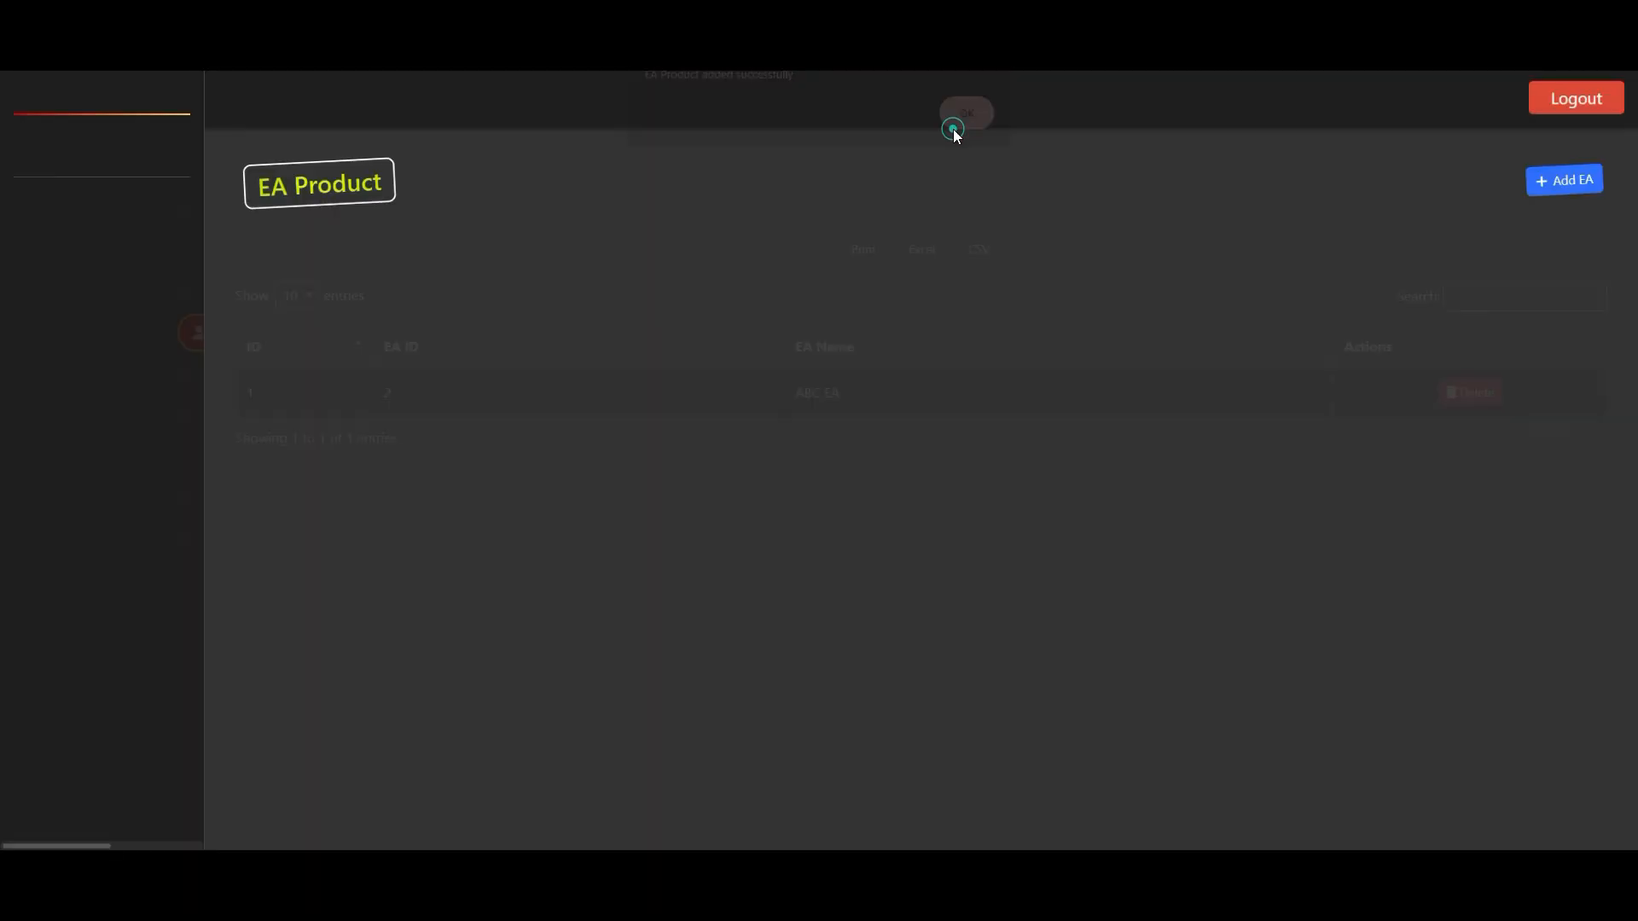
- Allow the ABC EA product for the newly added MetaTrader account, save it, and reopen the account to check its allowed products
left_click(112, 302)
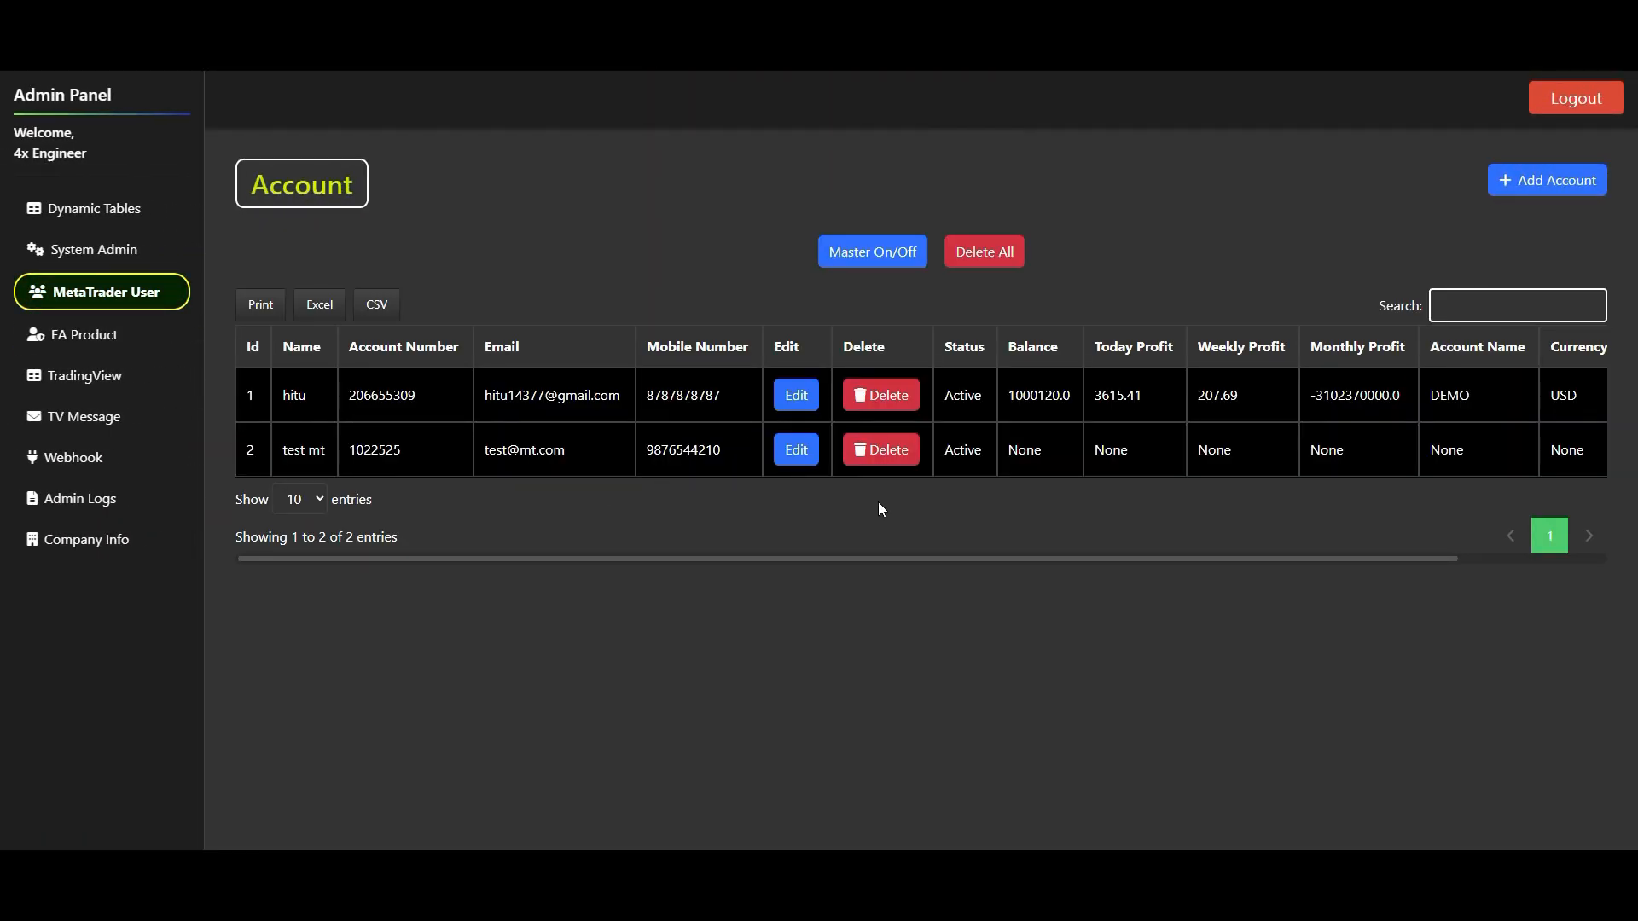
left_click(797, 452)
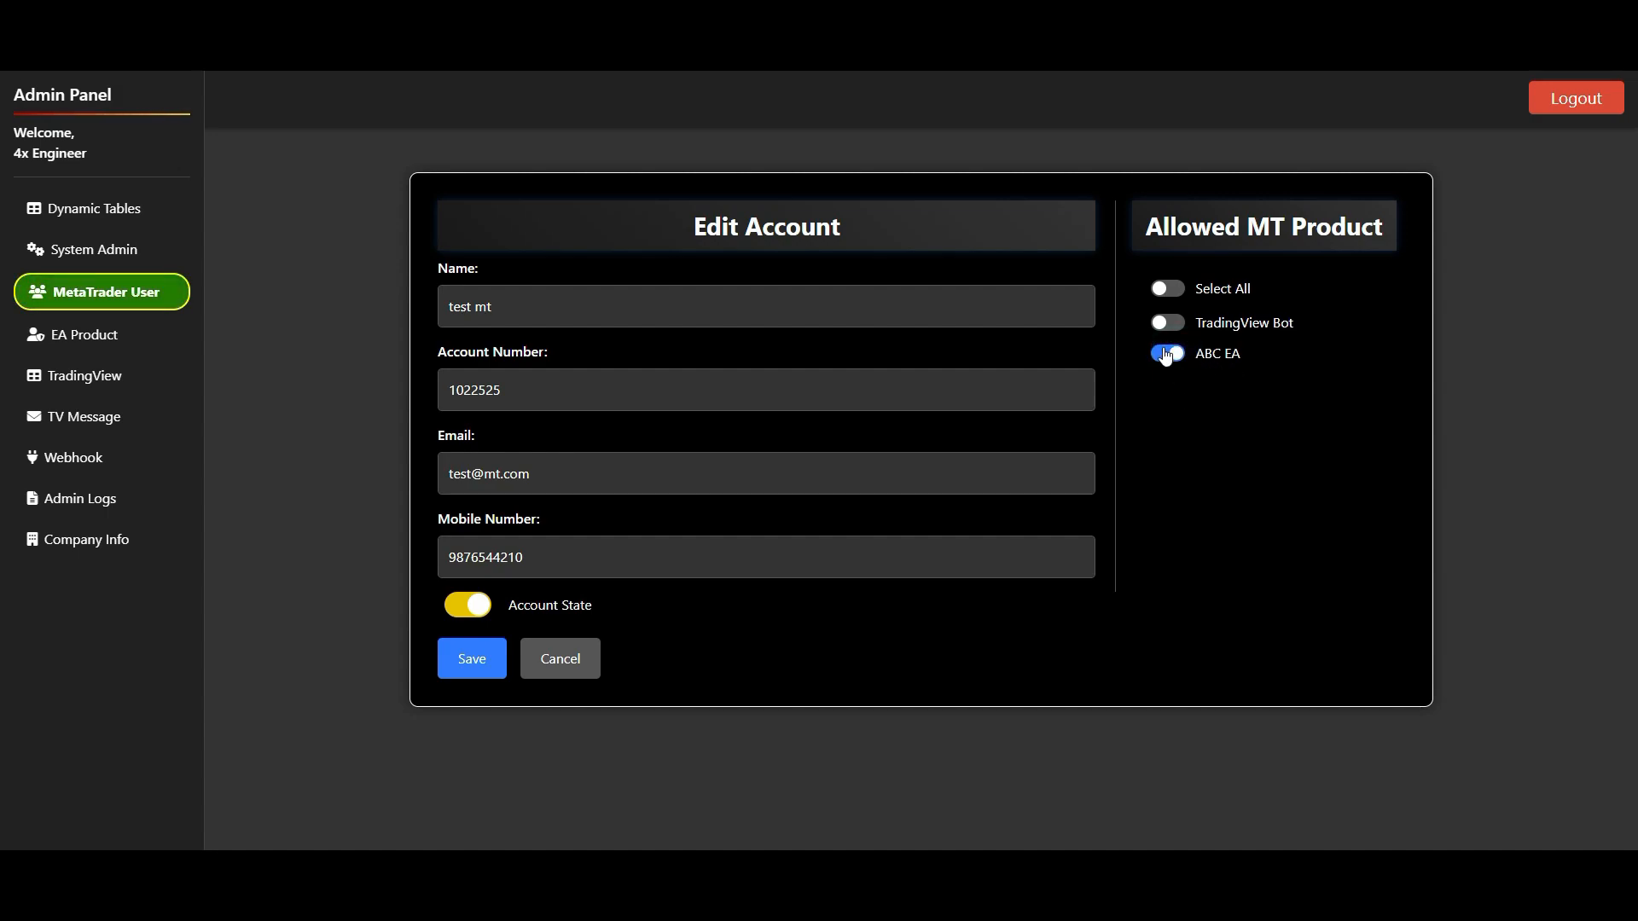
left_click(479, 656)
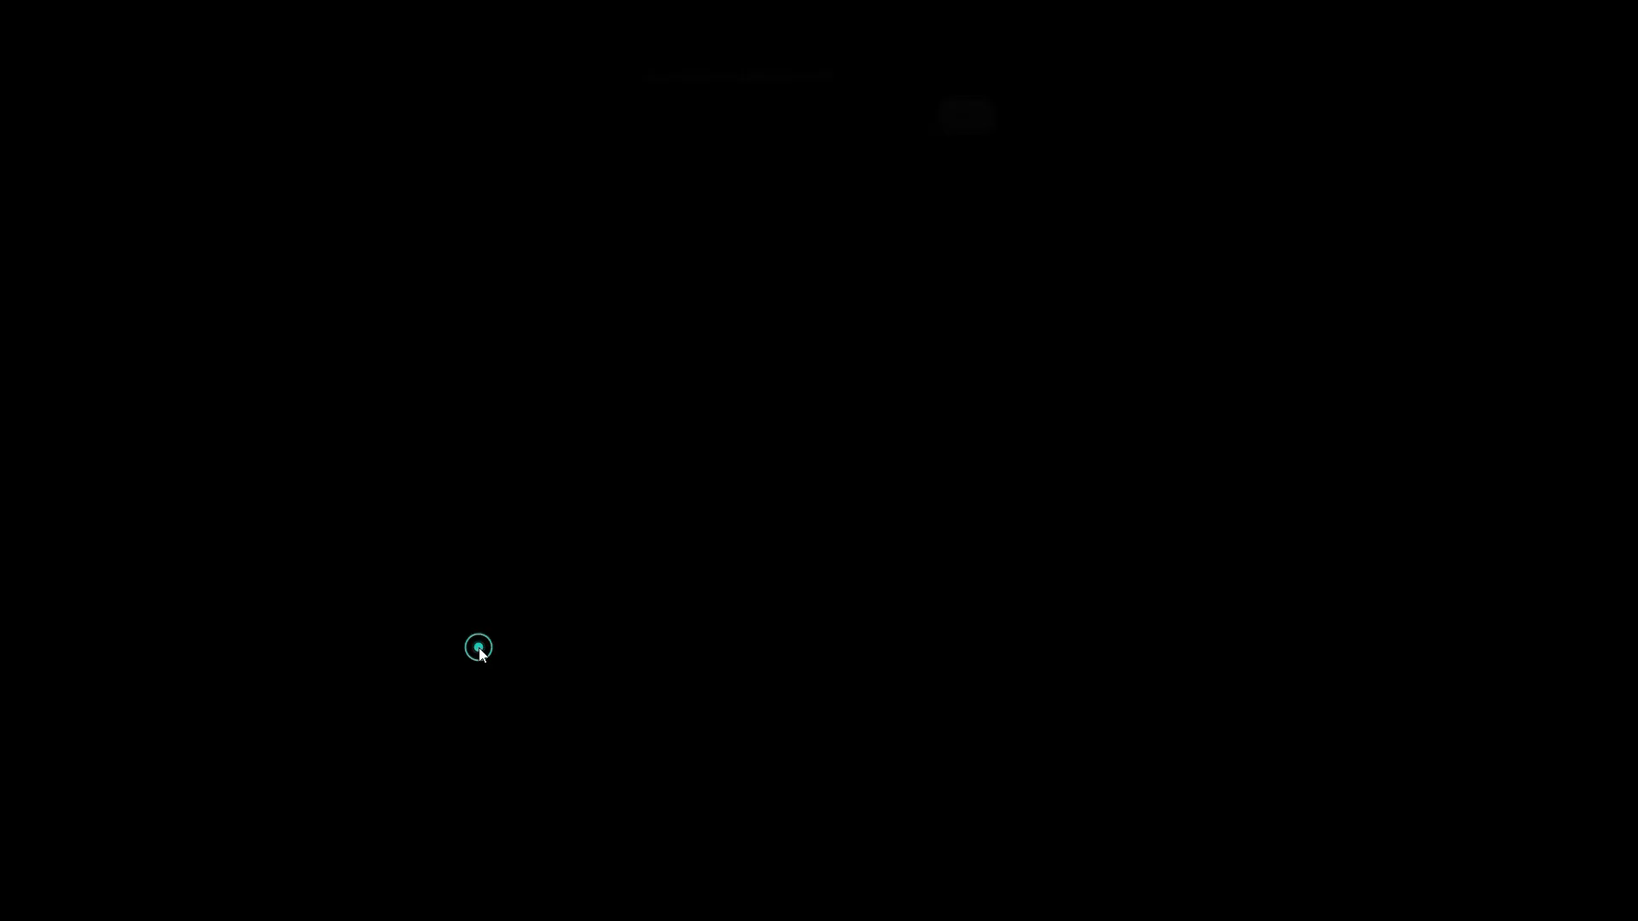
left_click(939, 128)
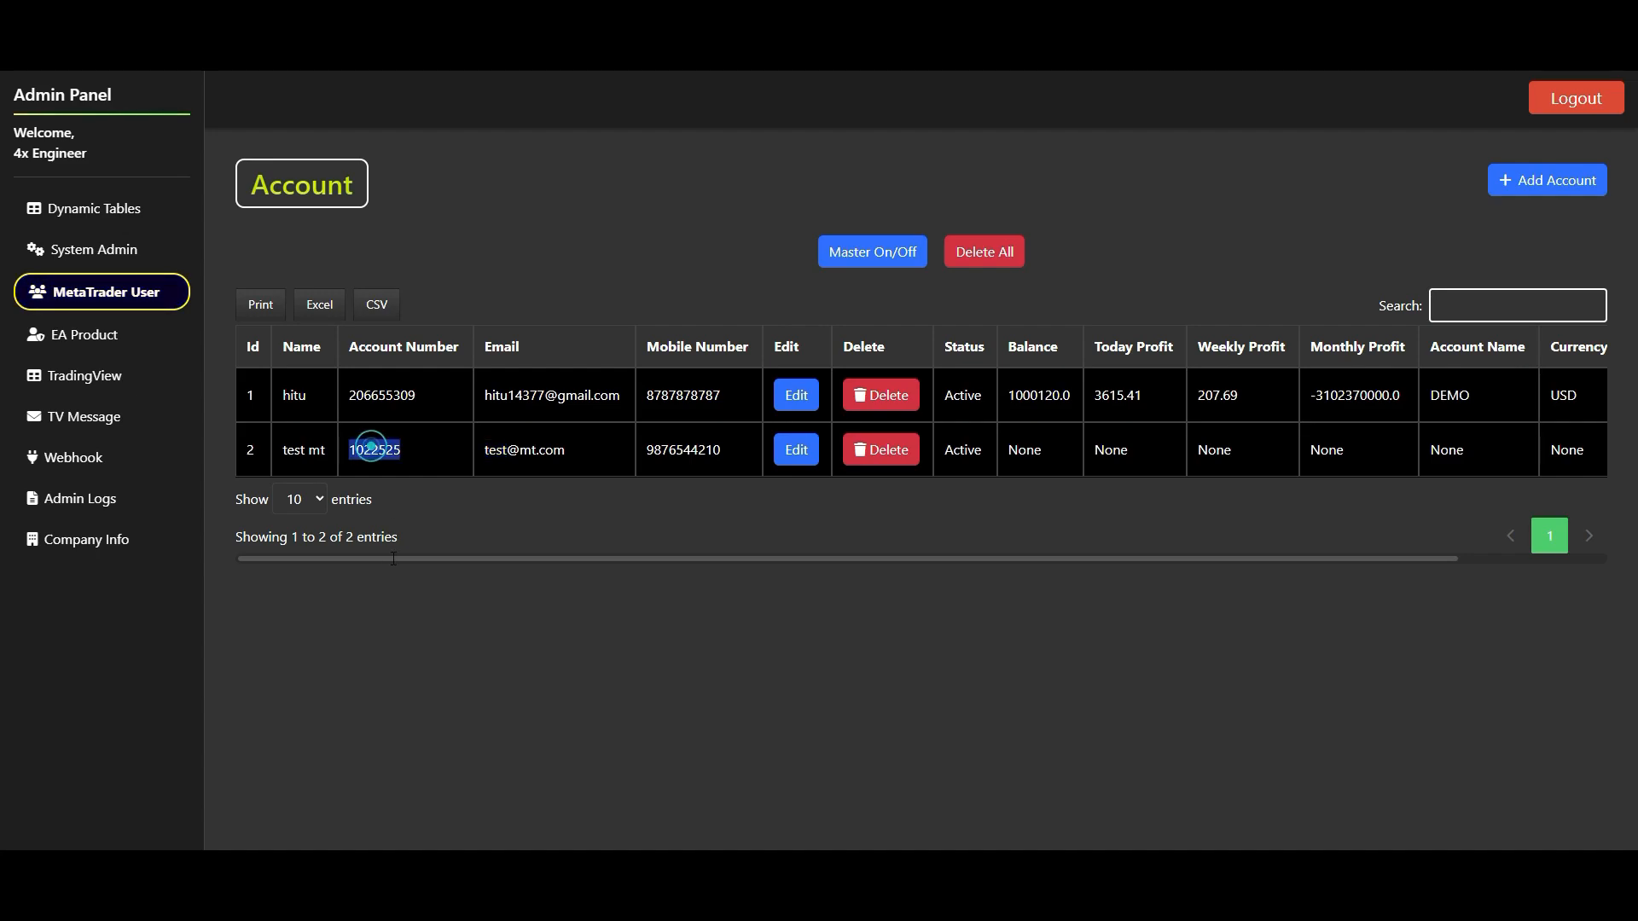
left_click(813, 463)
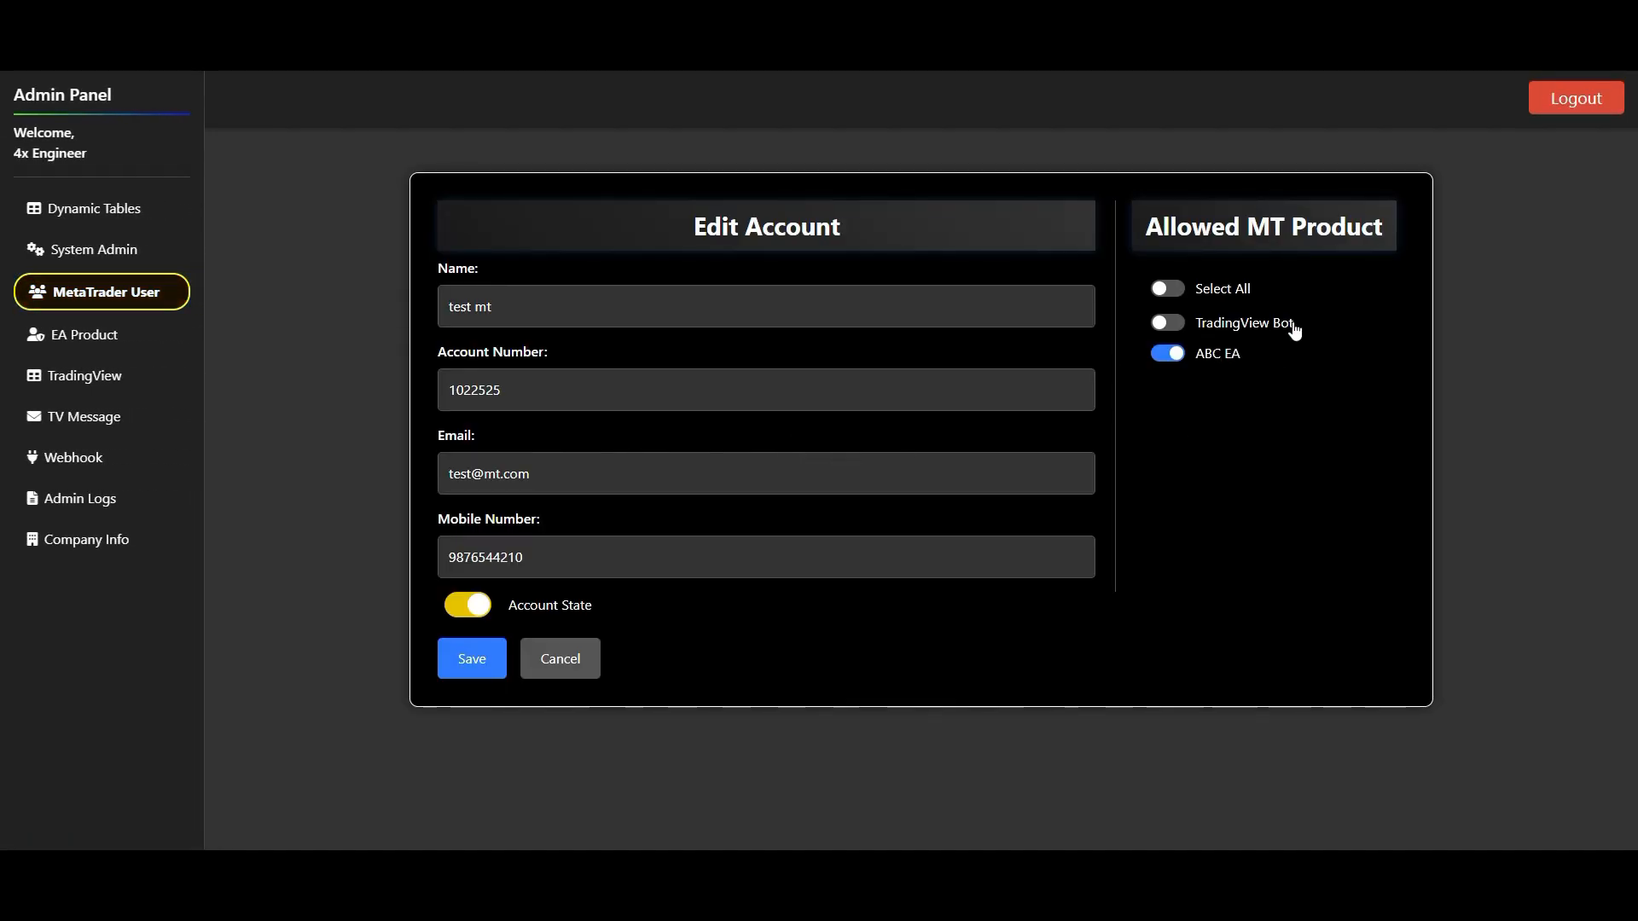
left_click(556, 658)
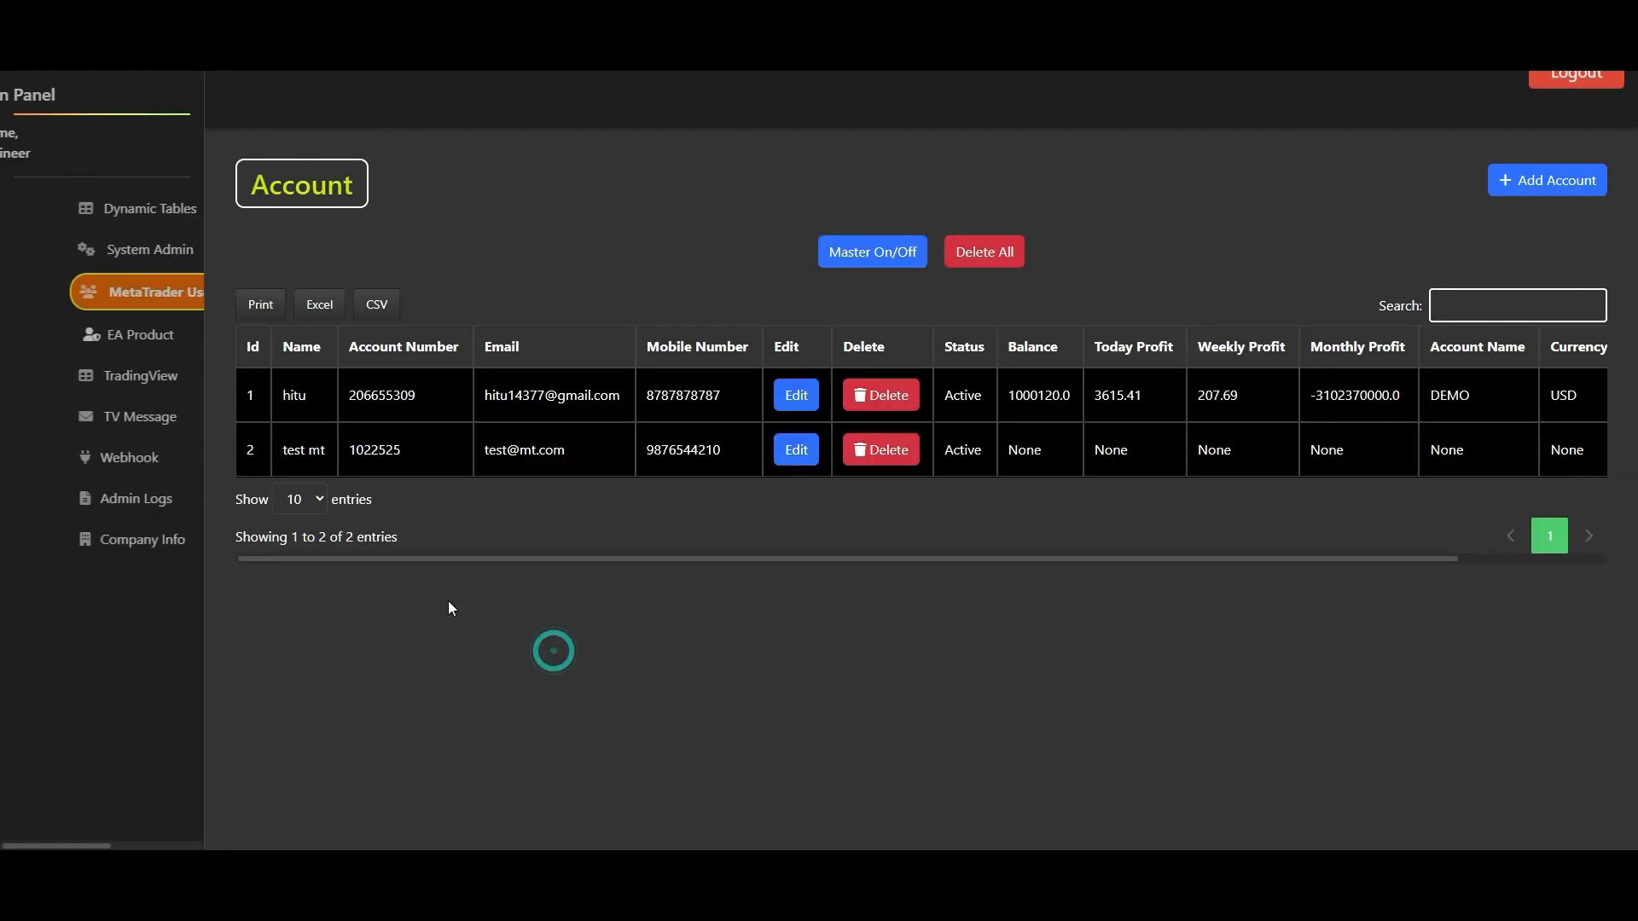
- Toggle Select All for the second account's allowed MT products, leave every product disabled, and save the account
left_click(784, 465)
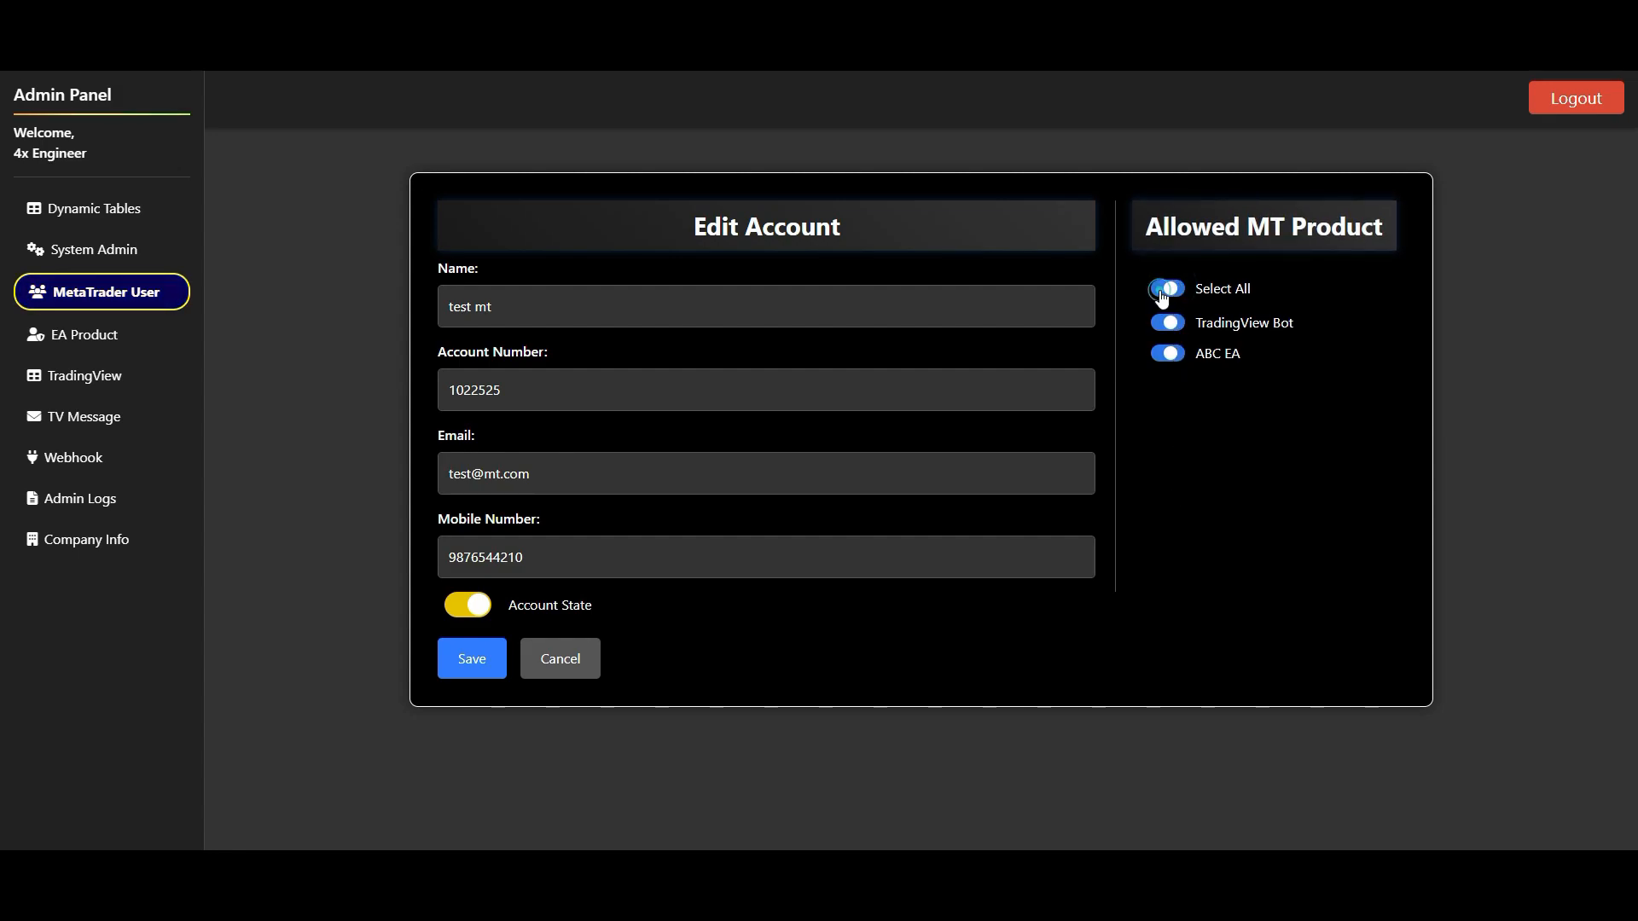
left_click(1169, 324)
left_click(1169, 290)
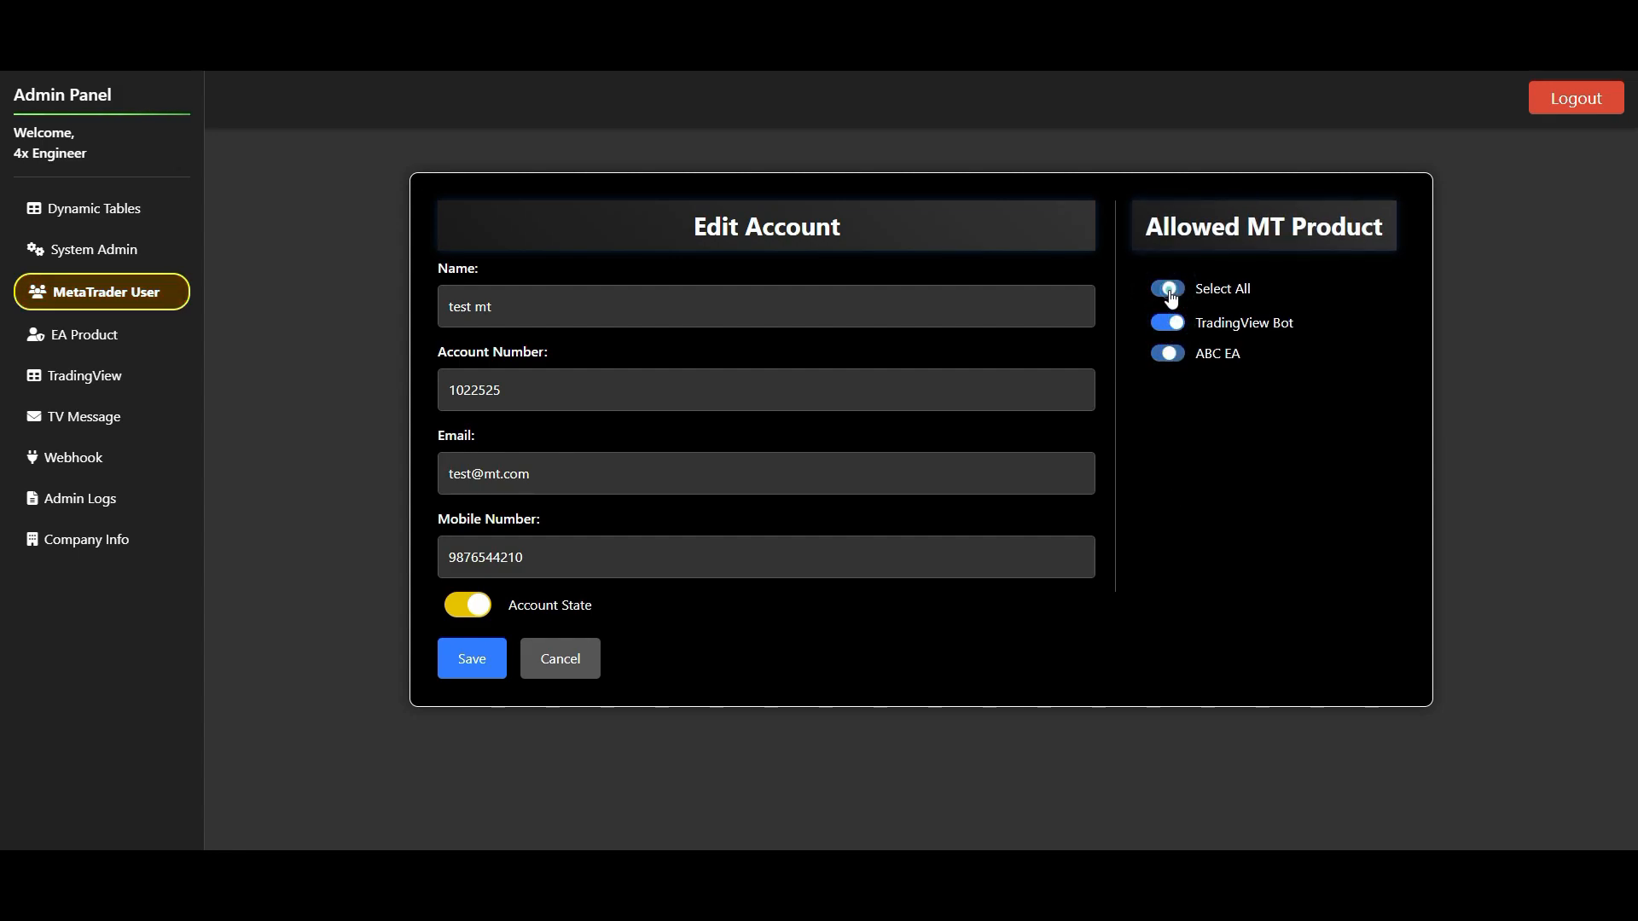
left_click(1171, 290)
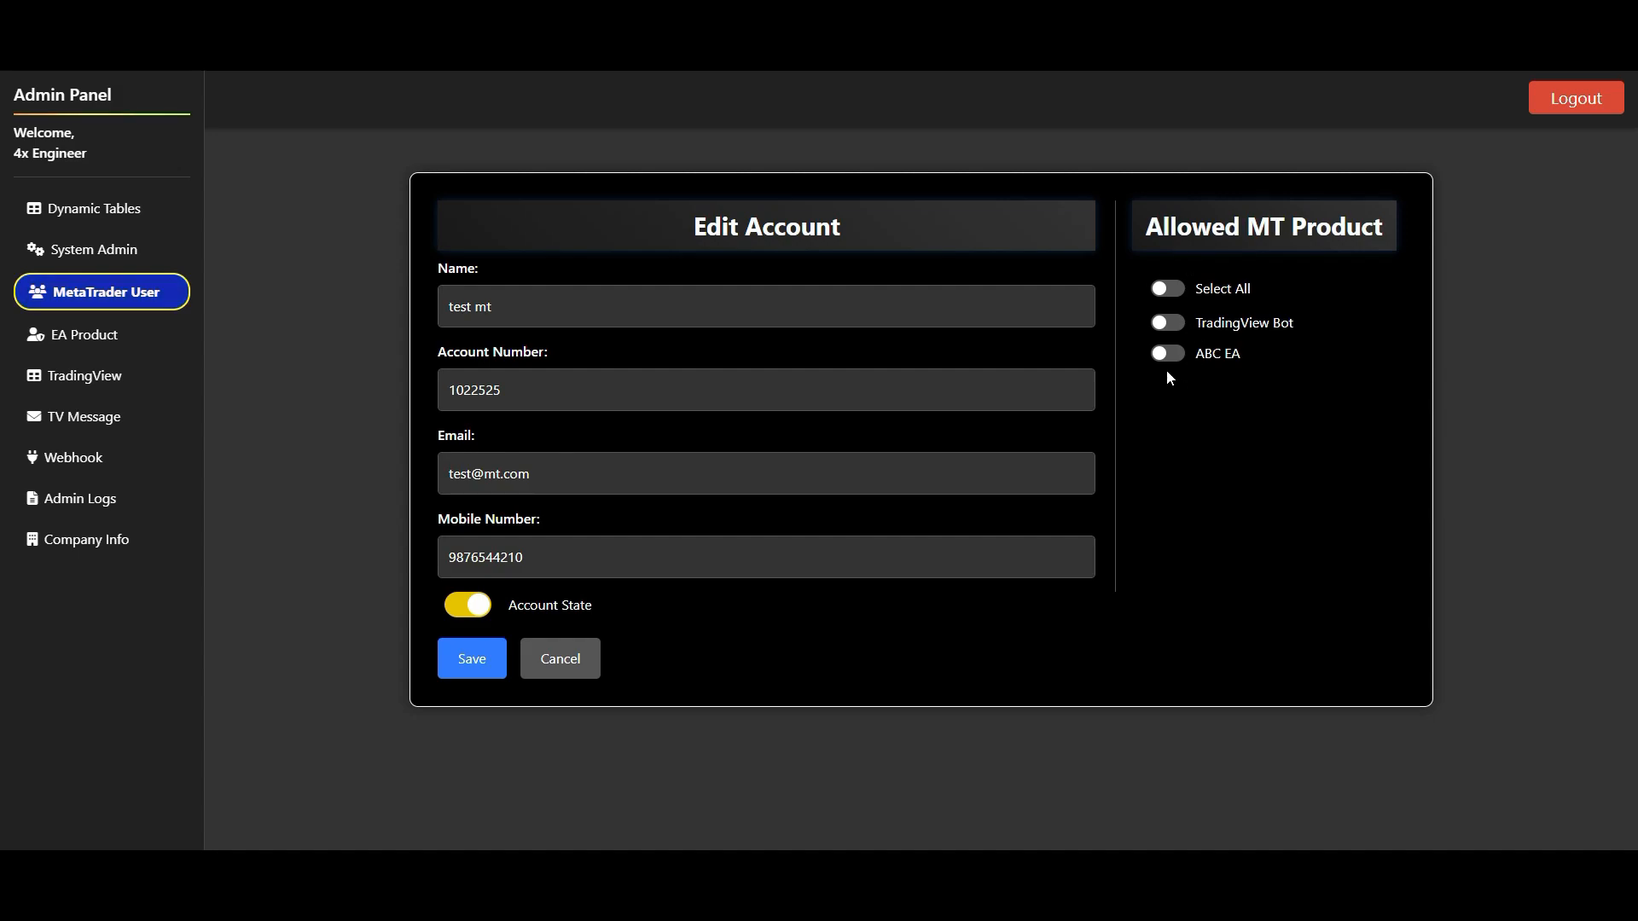
left_click(1169, 290)
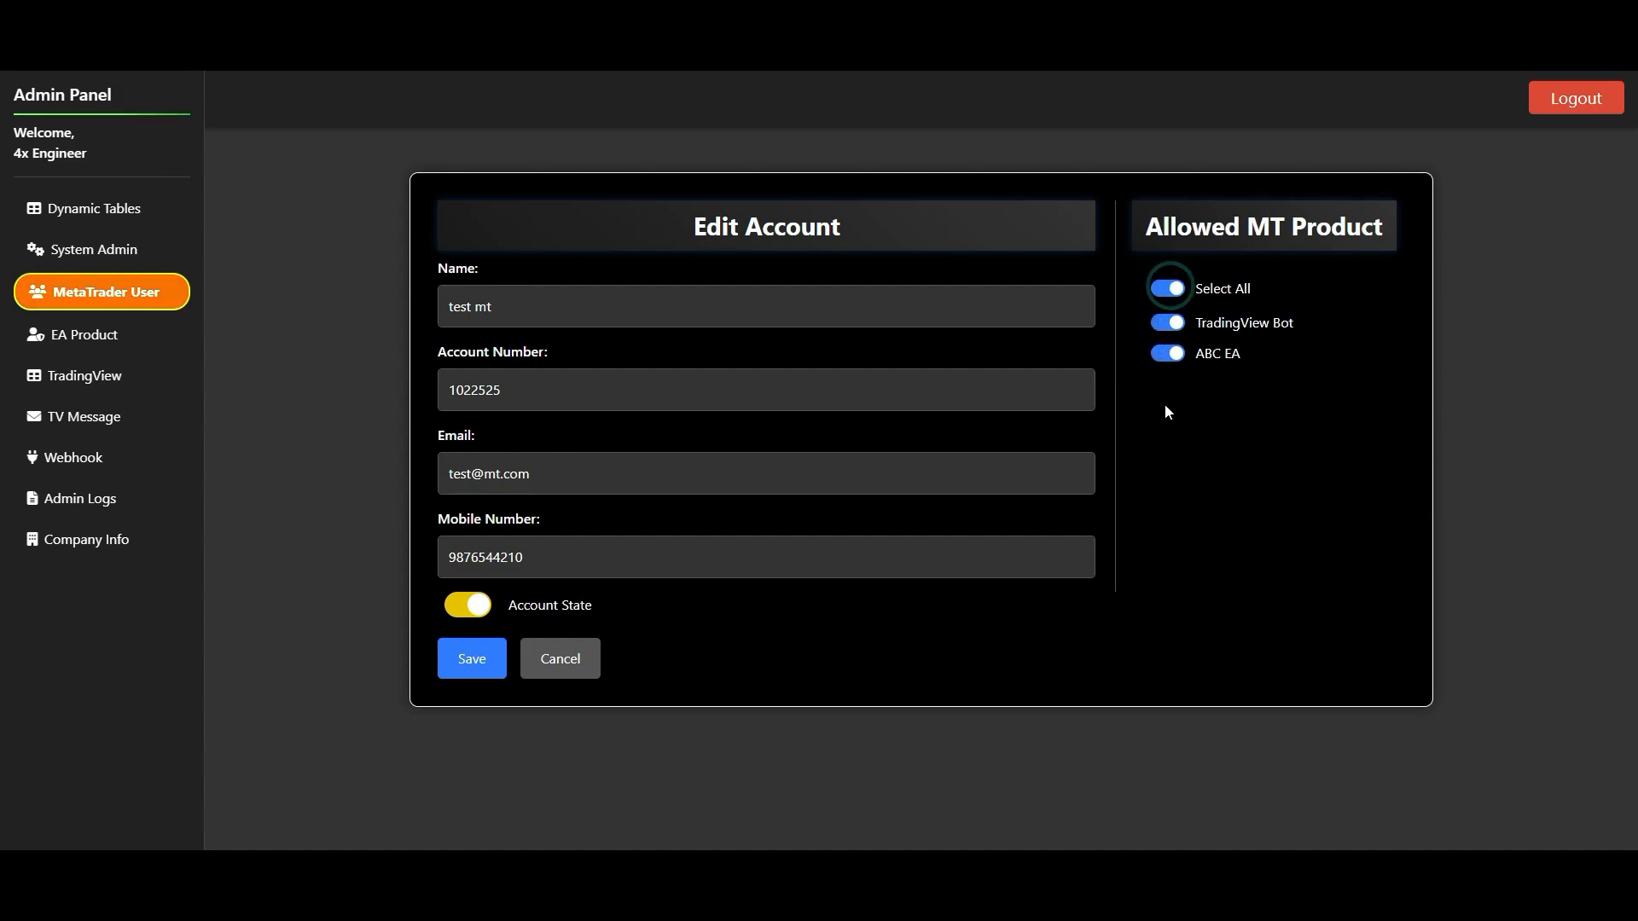
left_click(1169, 290)
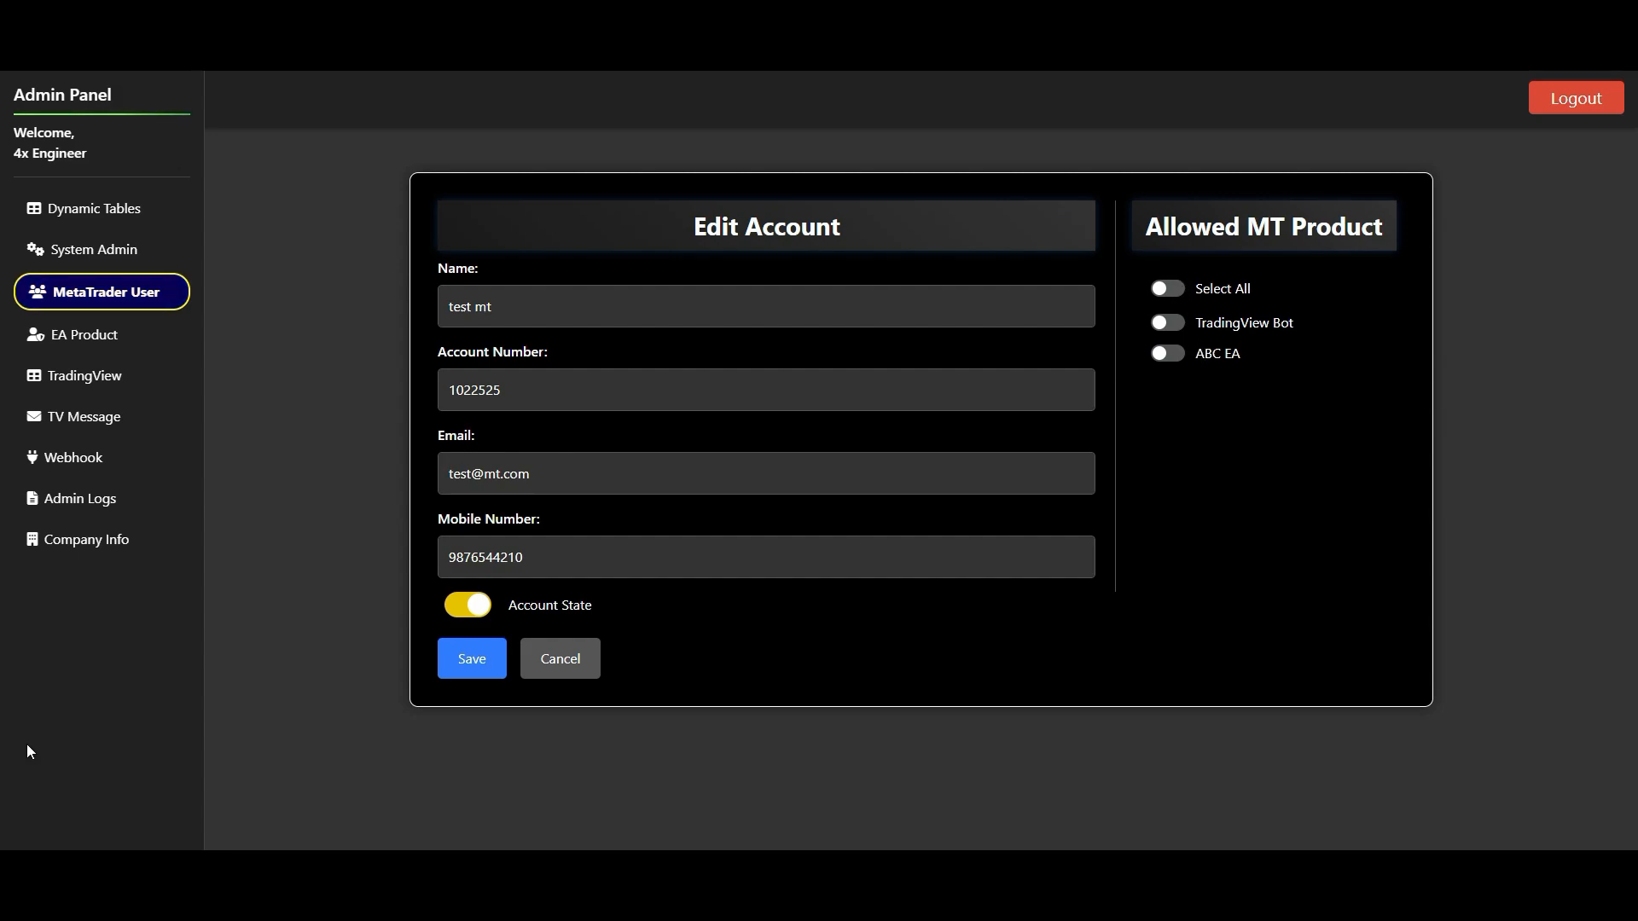
left_click(461, 669)
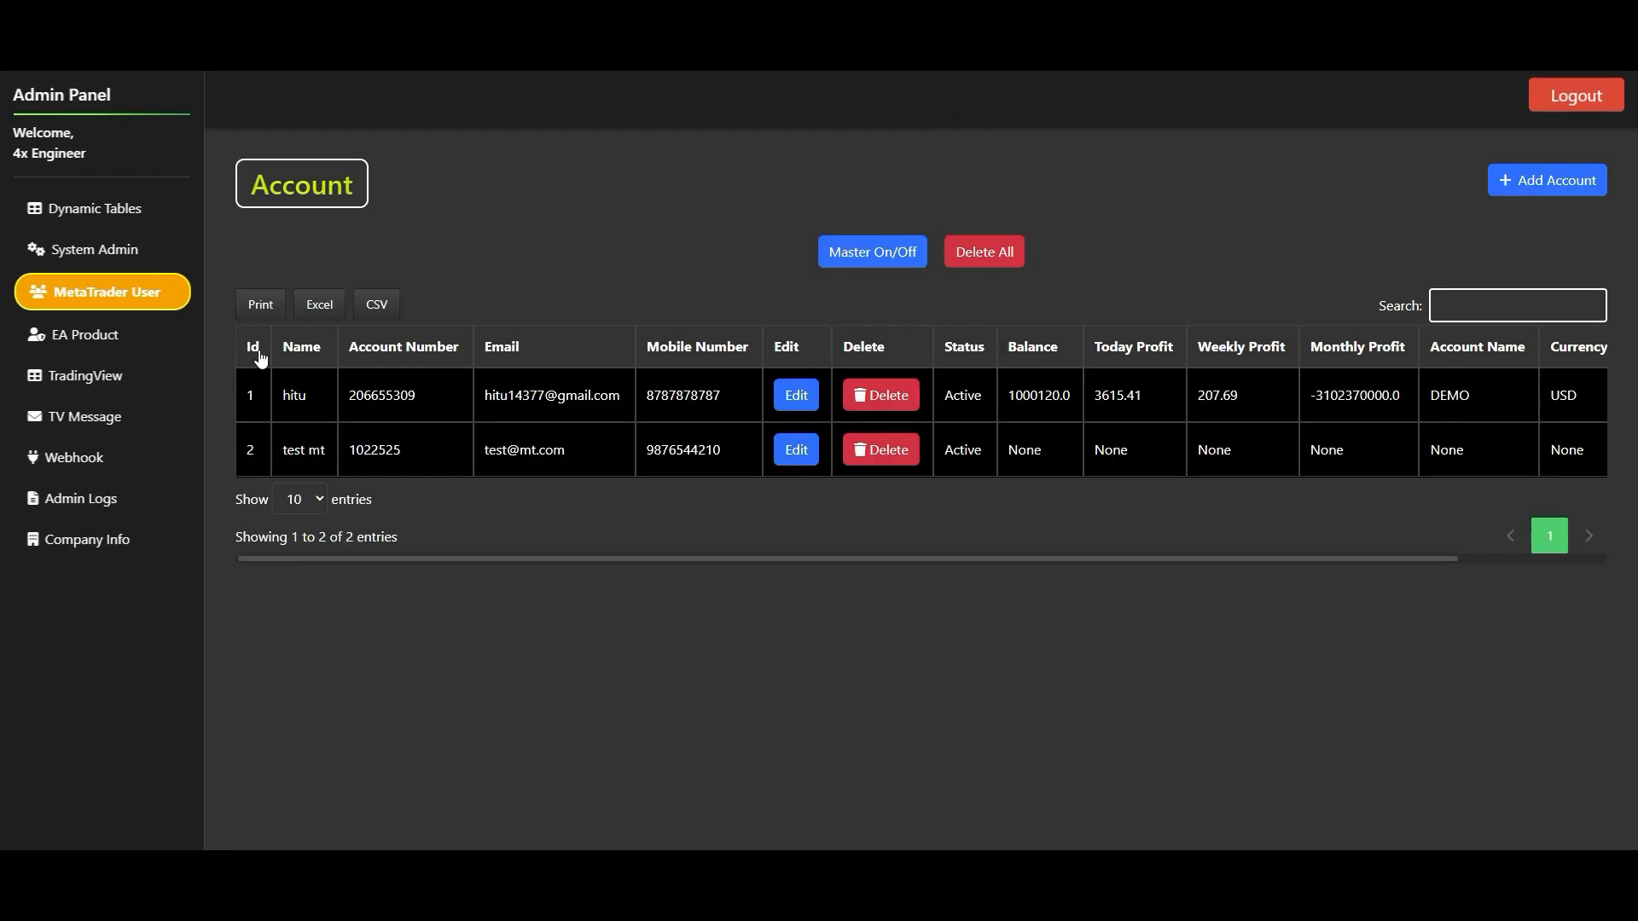
- Look at the ABC EA entry in the EA Product table
left_click(131, 329)
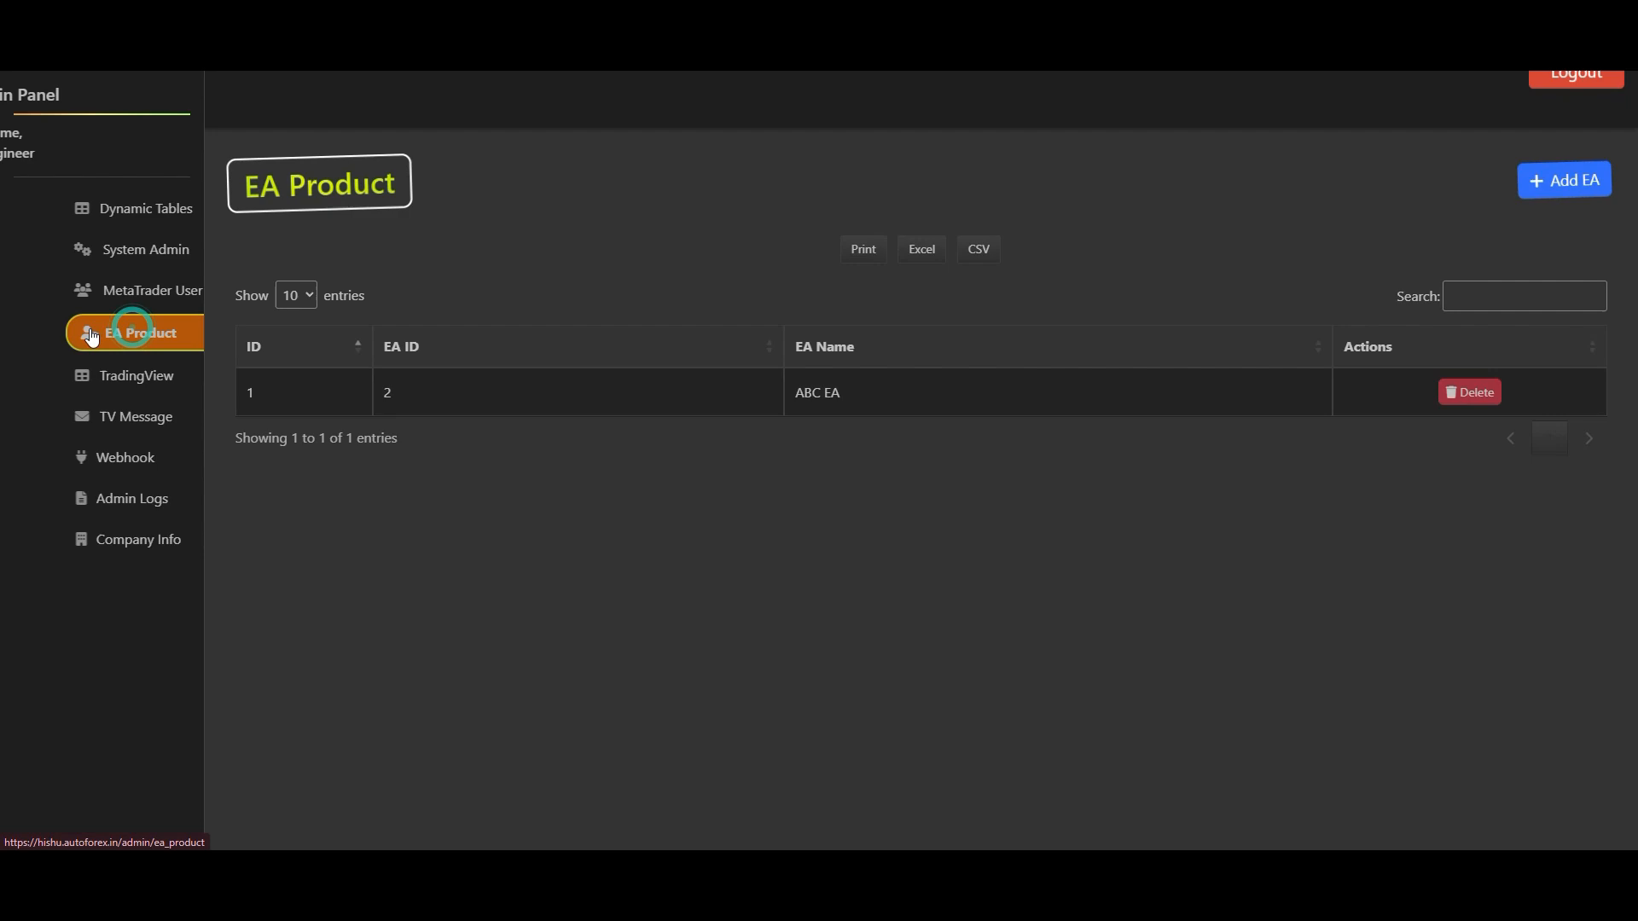
triple_click(802, 395)
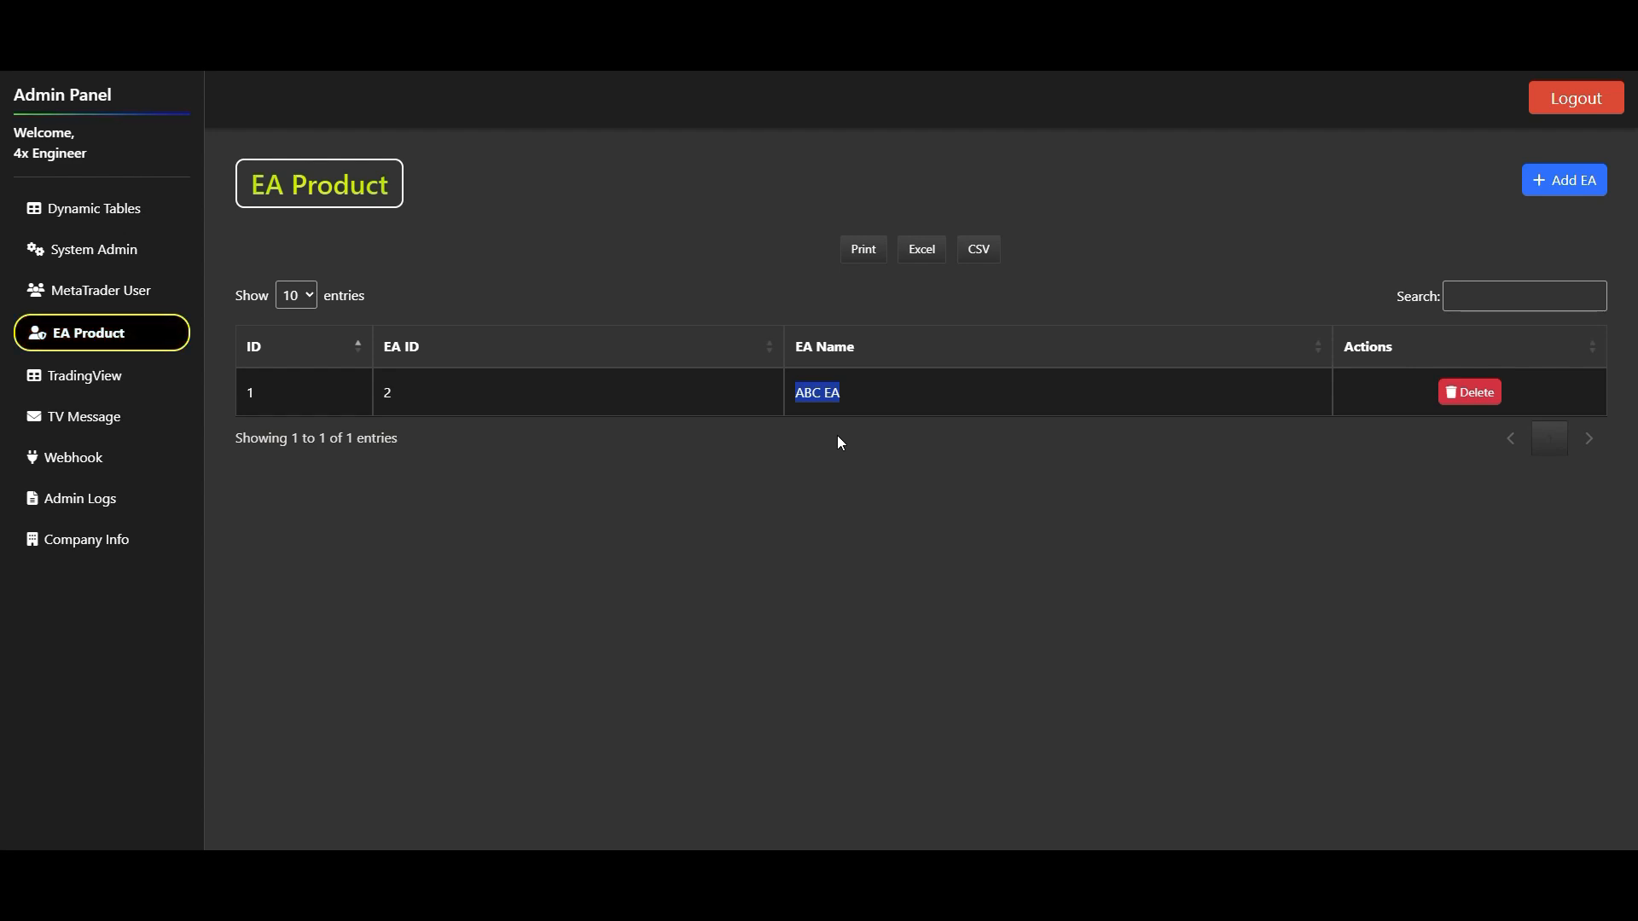
- Request deletion of the second account on the MetaTrader User page, and cancel it
left_click(141, 292)
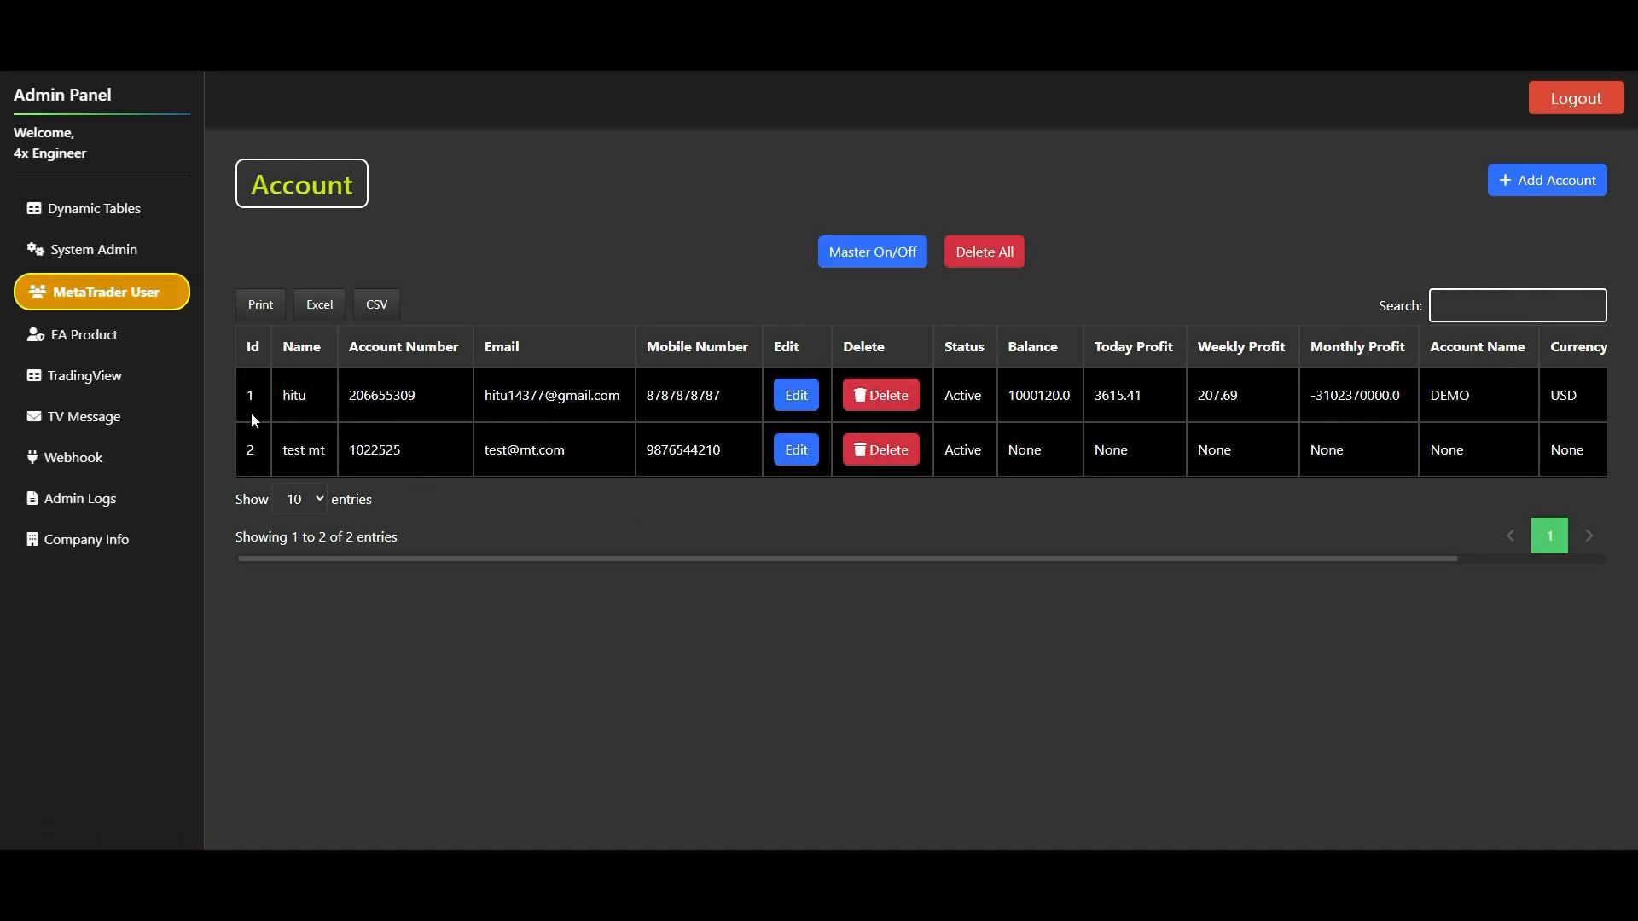
left_click(865, 457)
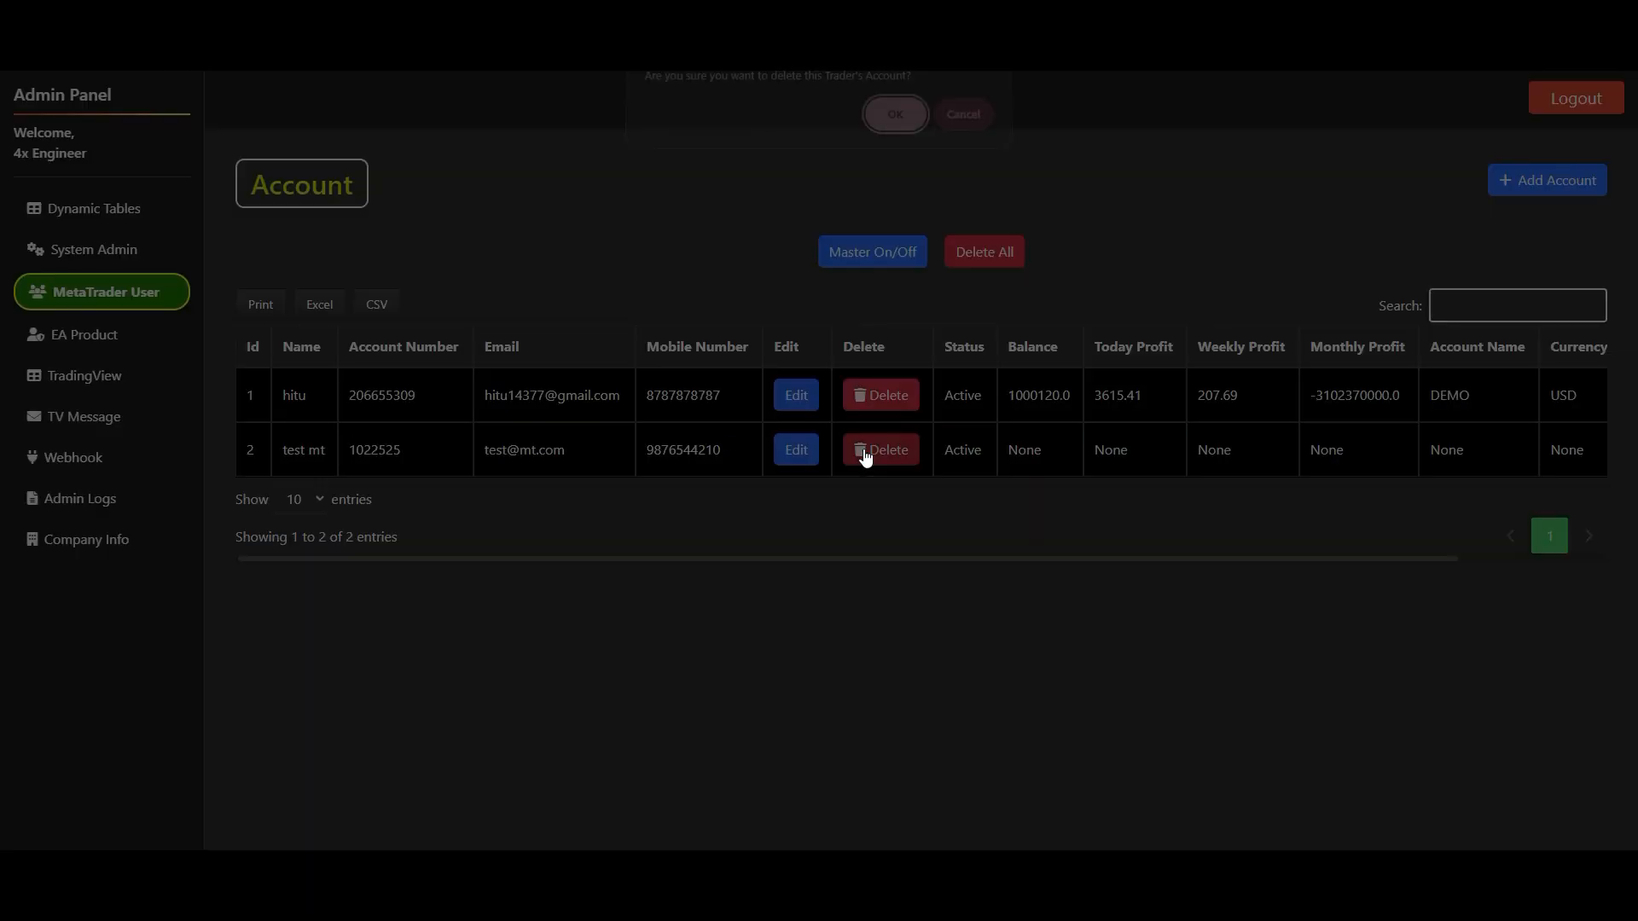
left_click(964, 126)
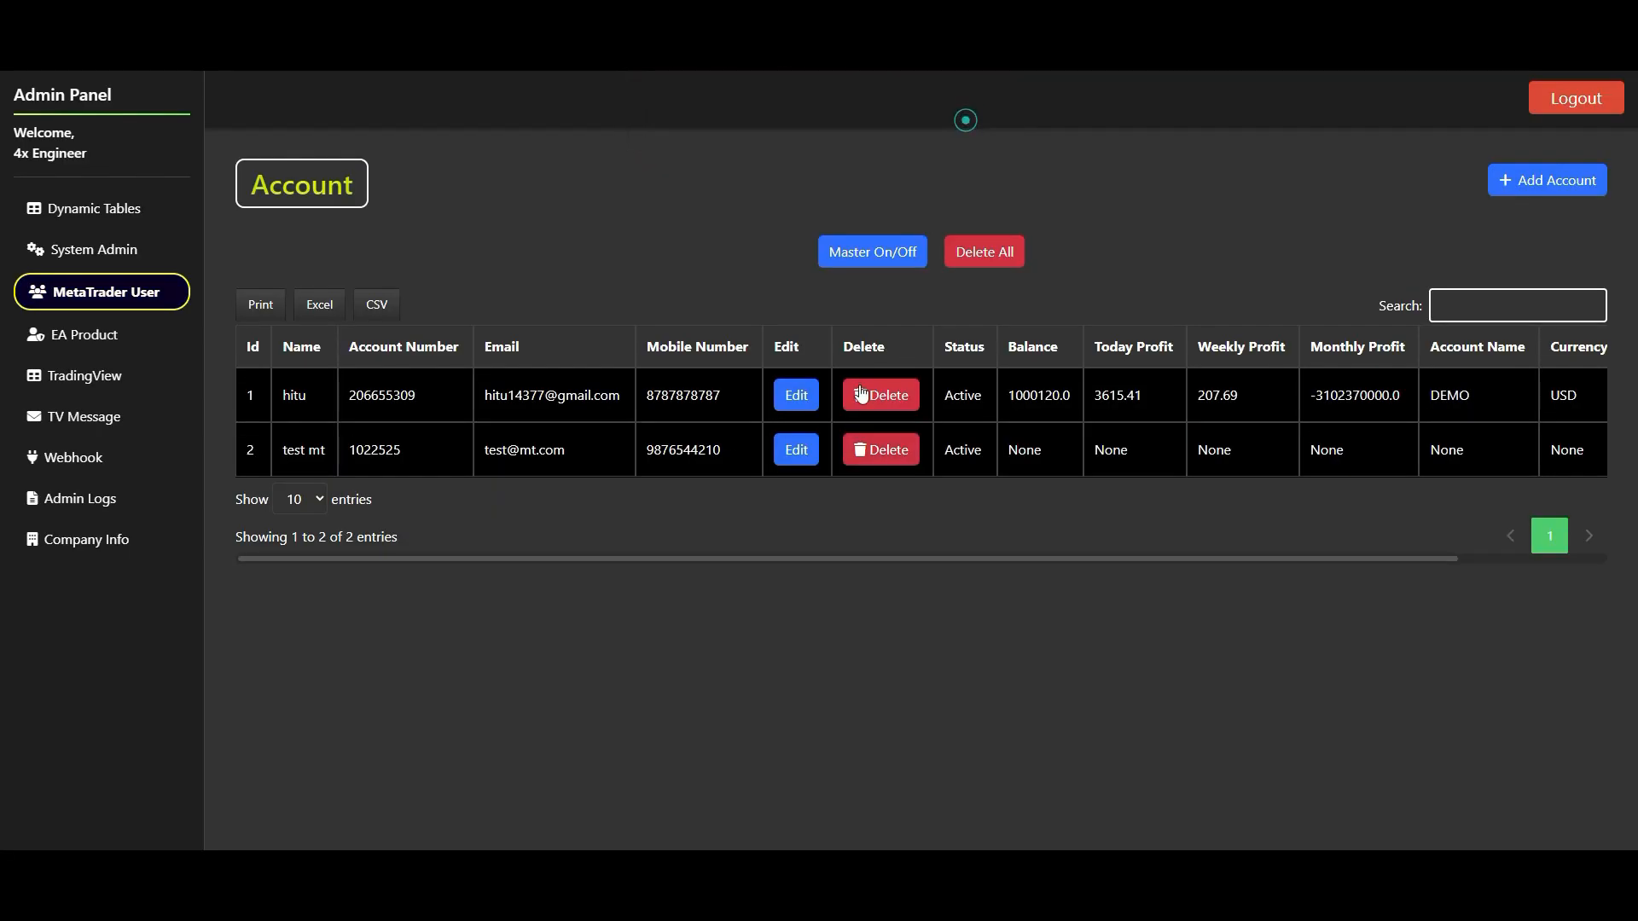
- Turn off the second MetaTrader account's Account State and save the change
left_click(796, 449)
left_click(452, 604)
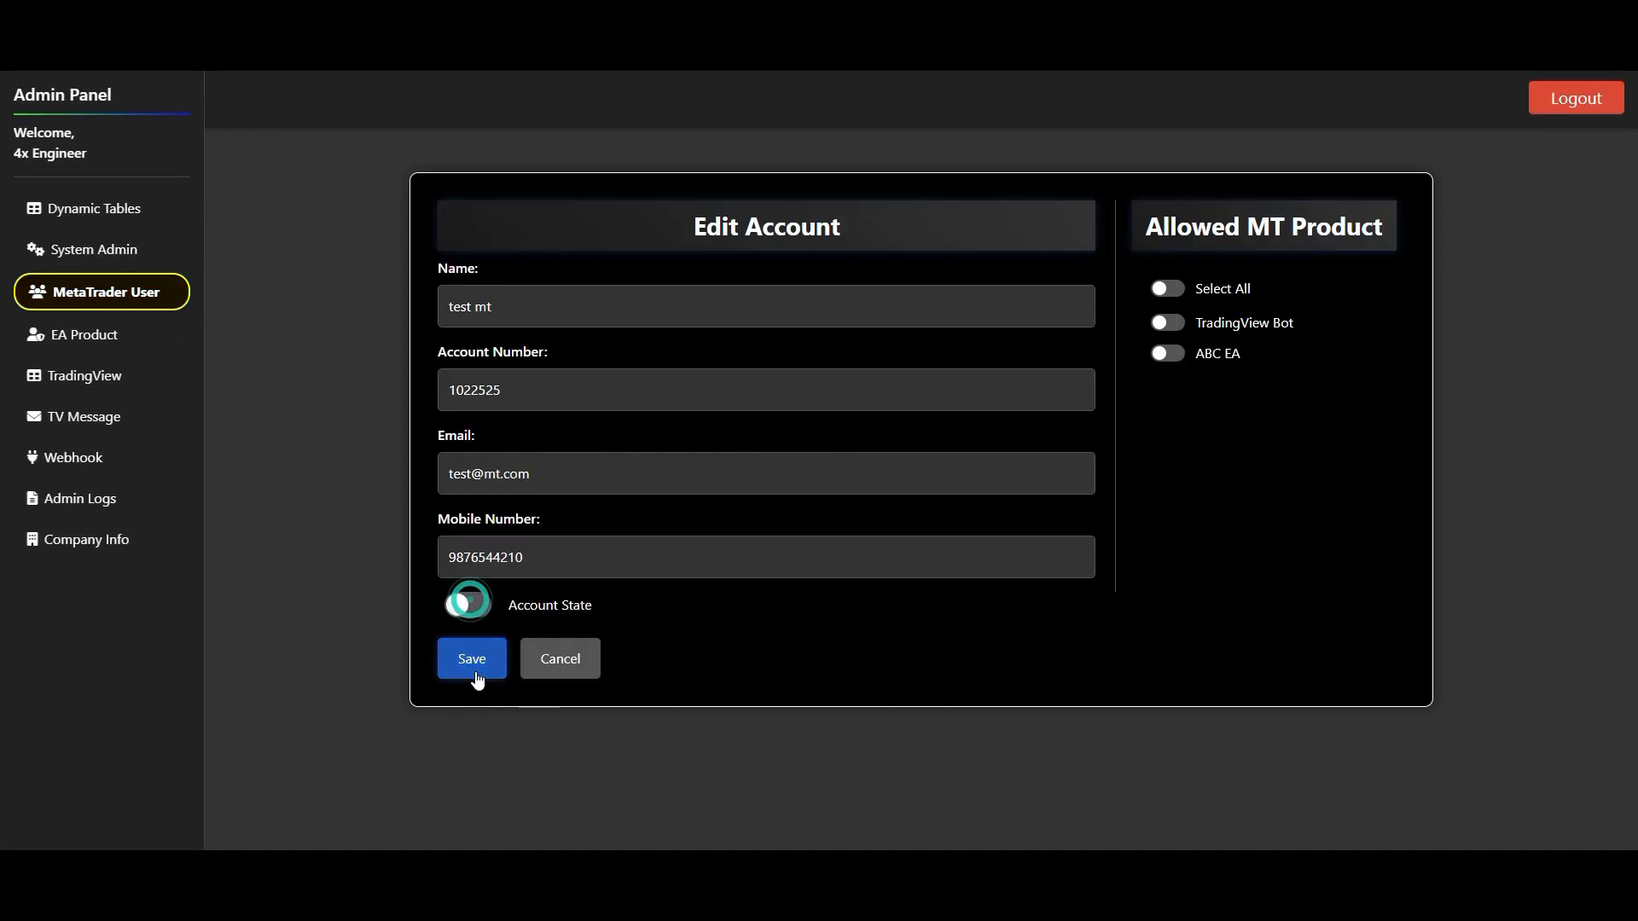
left_click(474, 673)
left_click(965, 126)
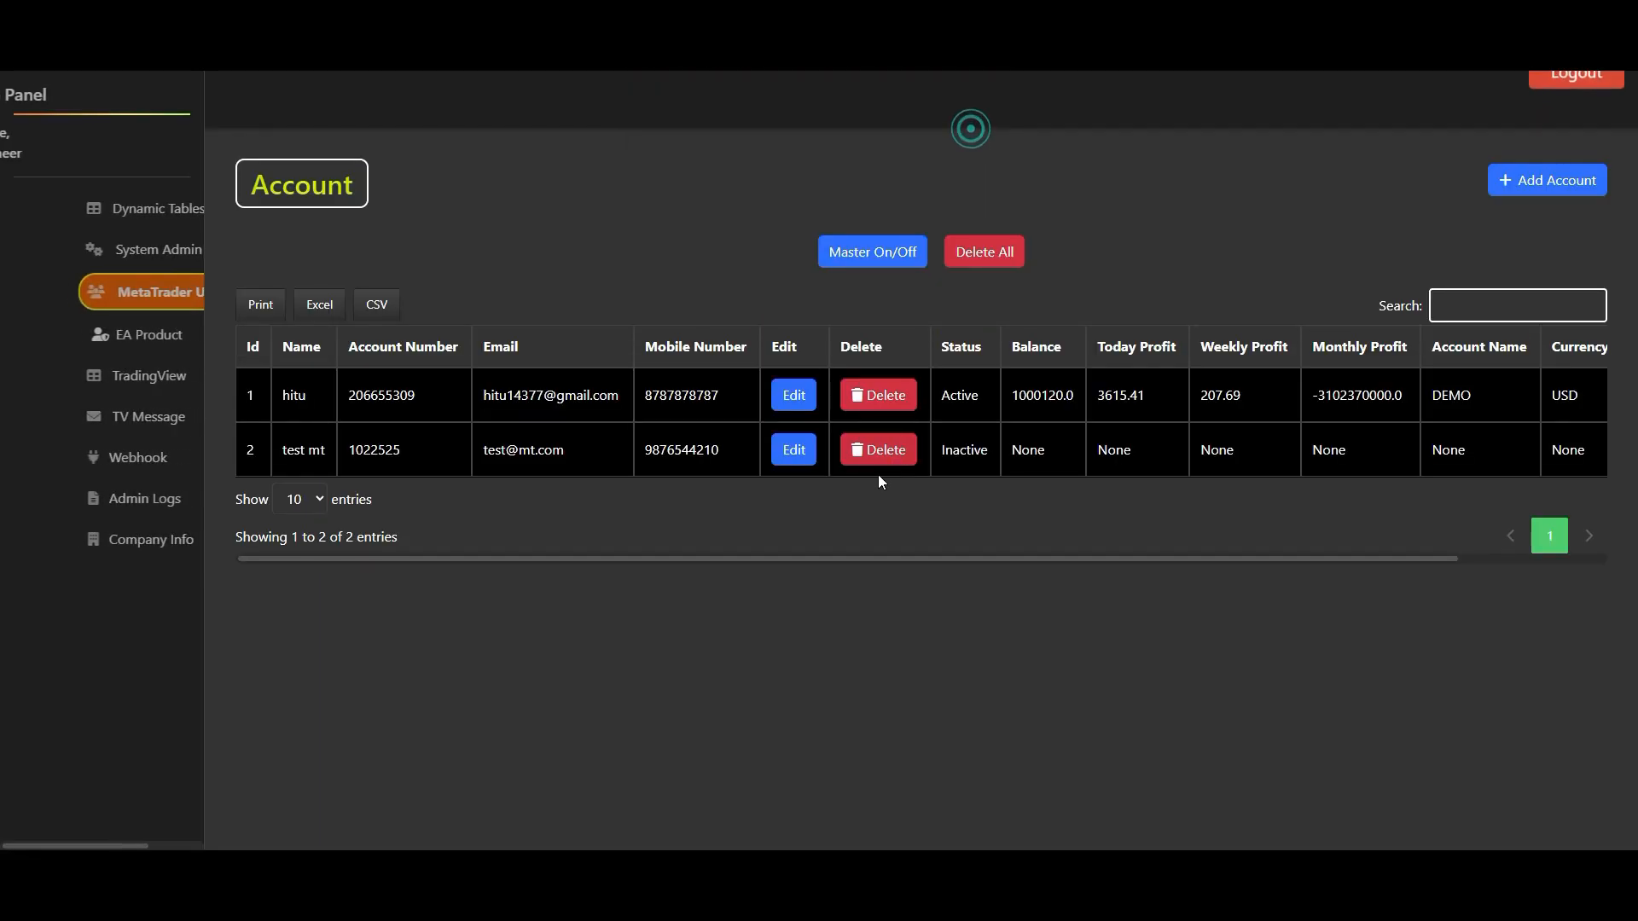
- Turn the second MetaTrader account's Account State back on and save the change
left_click(798, 448)
left_click(465, 605)
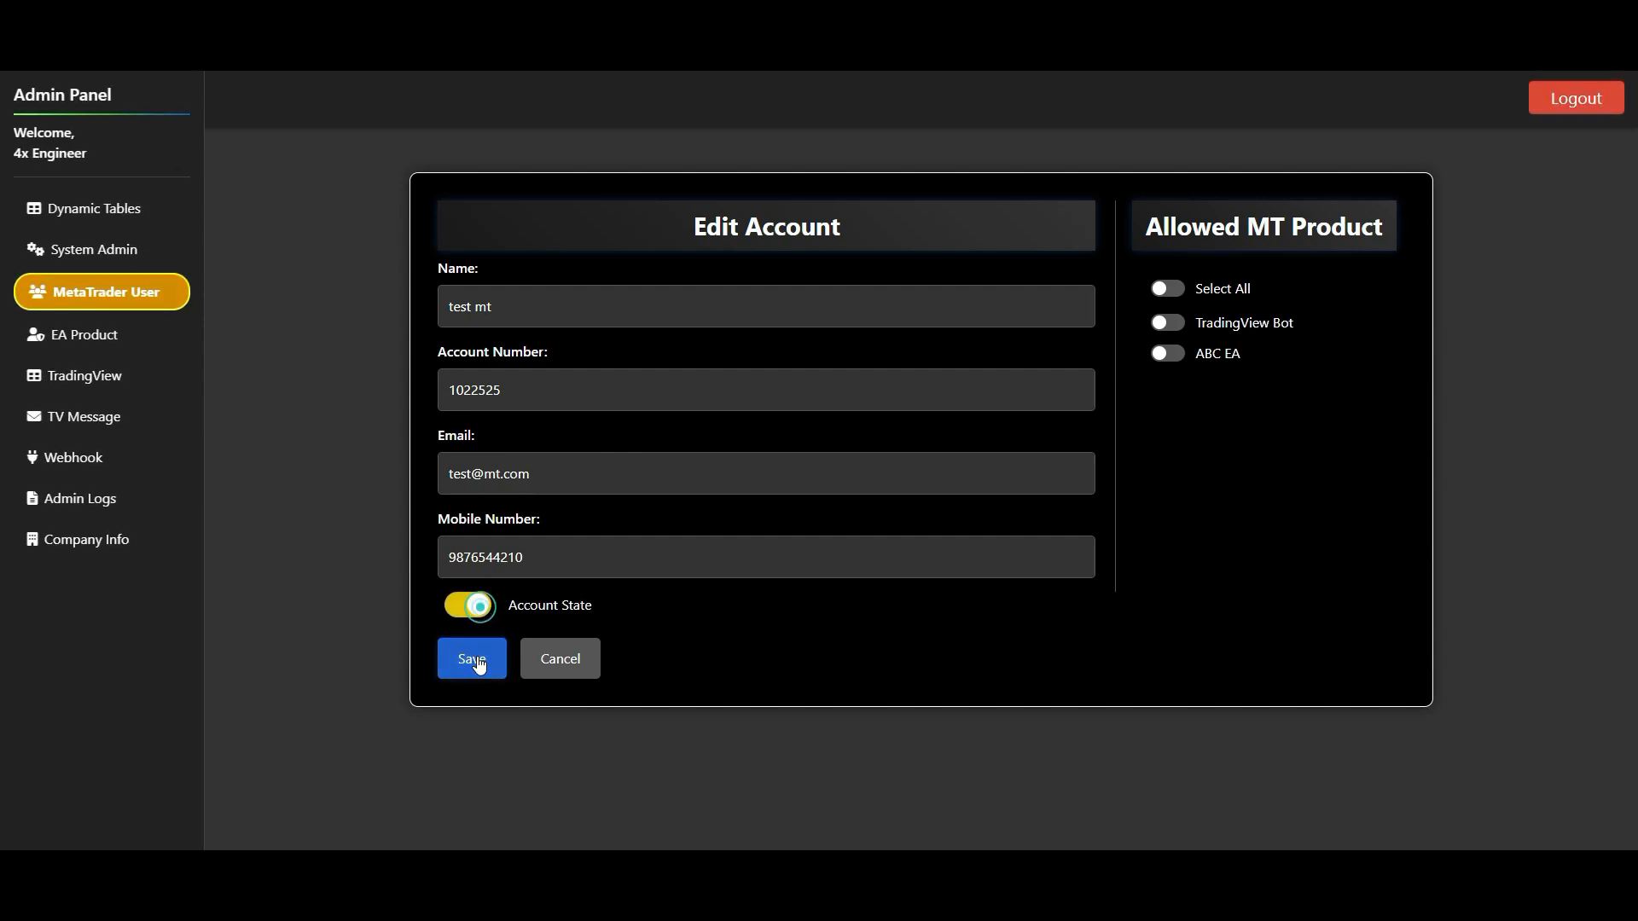
left_click(472, 659)
left_click(972, 130)
- Look through the received signals on the TradingView page
left_click(126, 378)
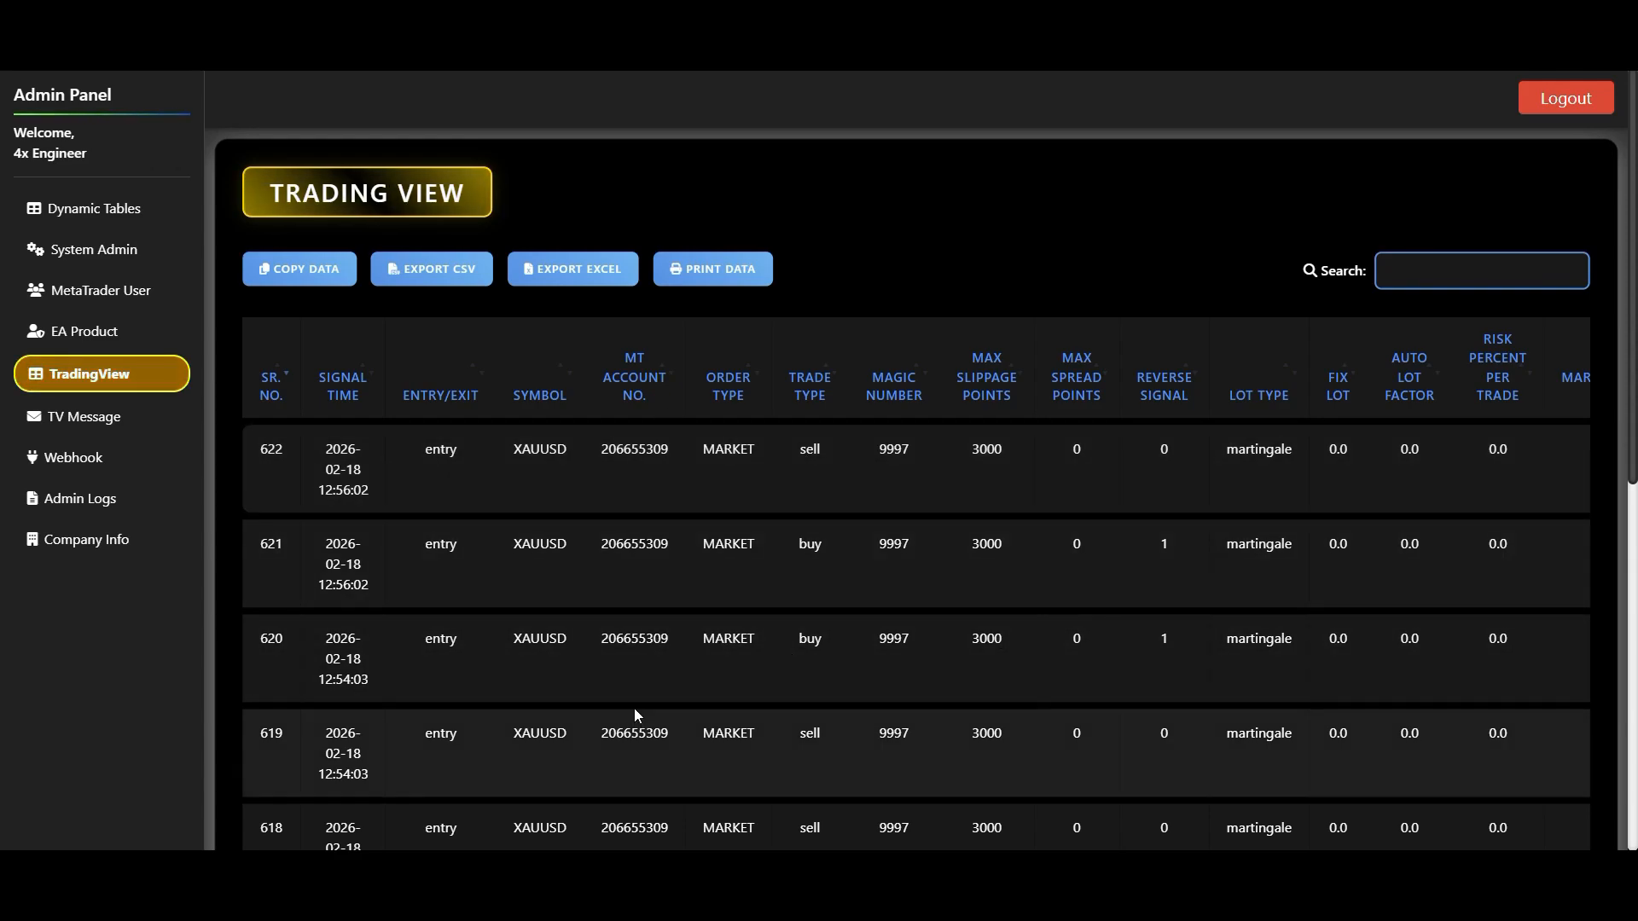
scroll(672, 559, "down", 1)
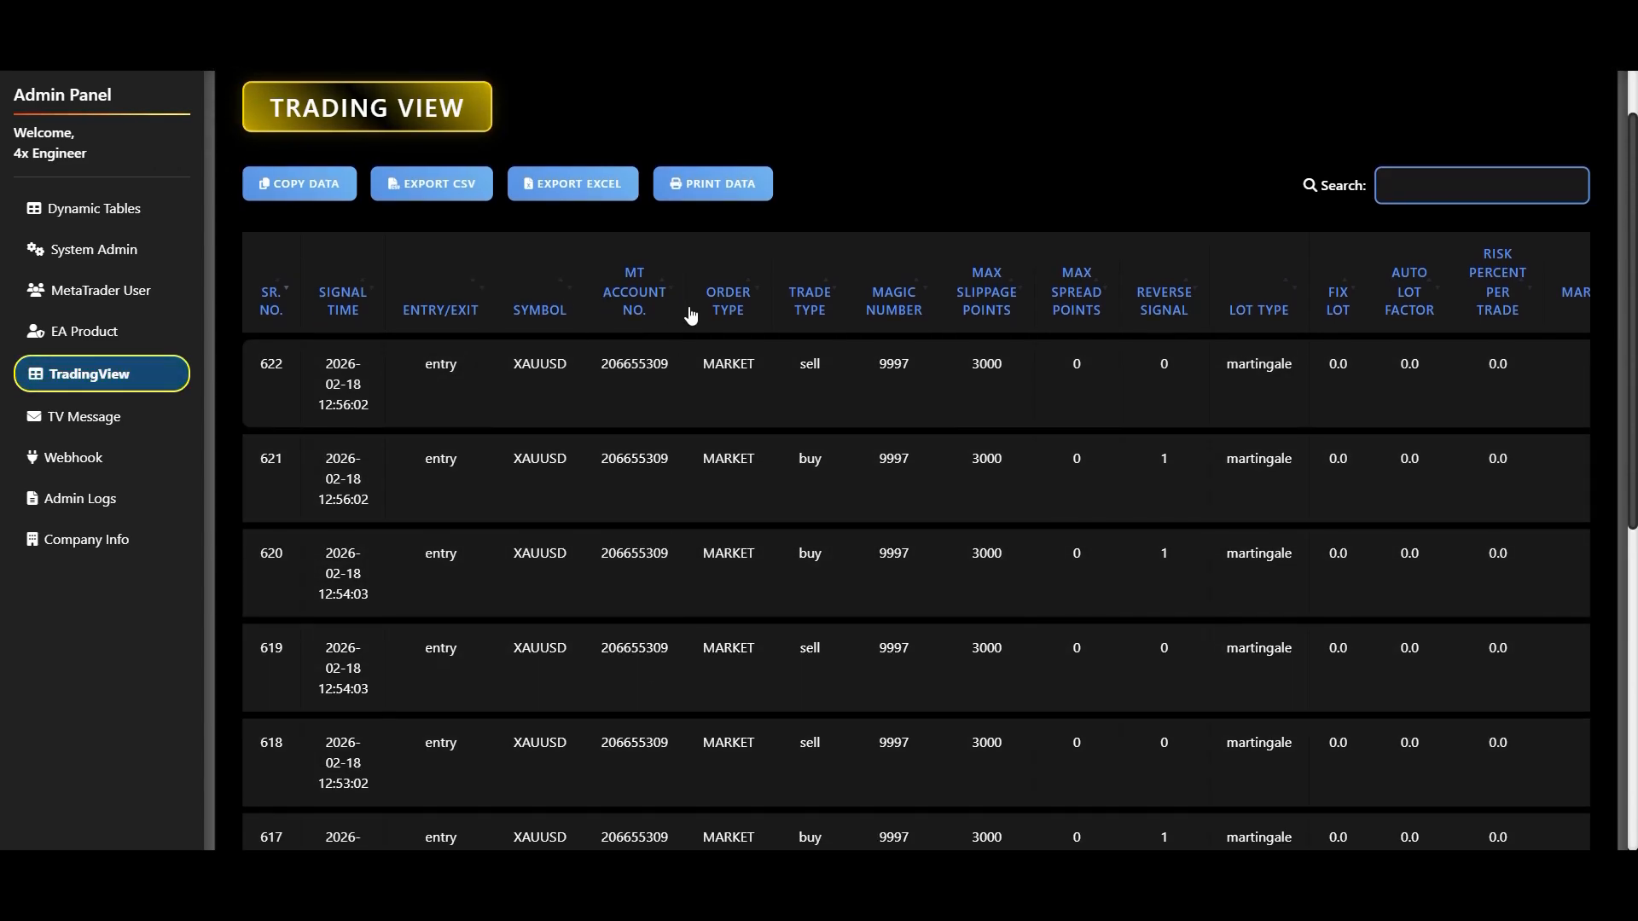
- On the TV Message page, set the trade's Side to BUY and keep Entry/Exit on Entry
left_click(106, 420)
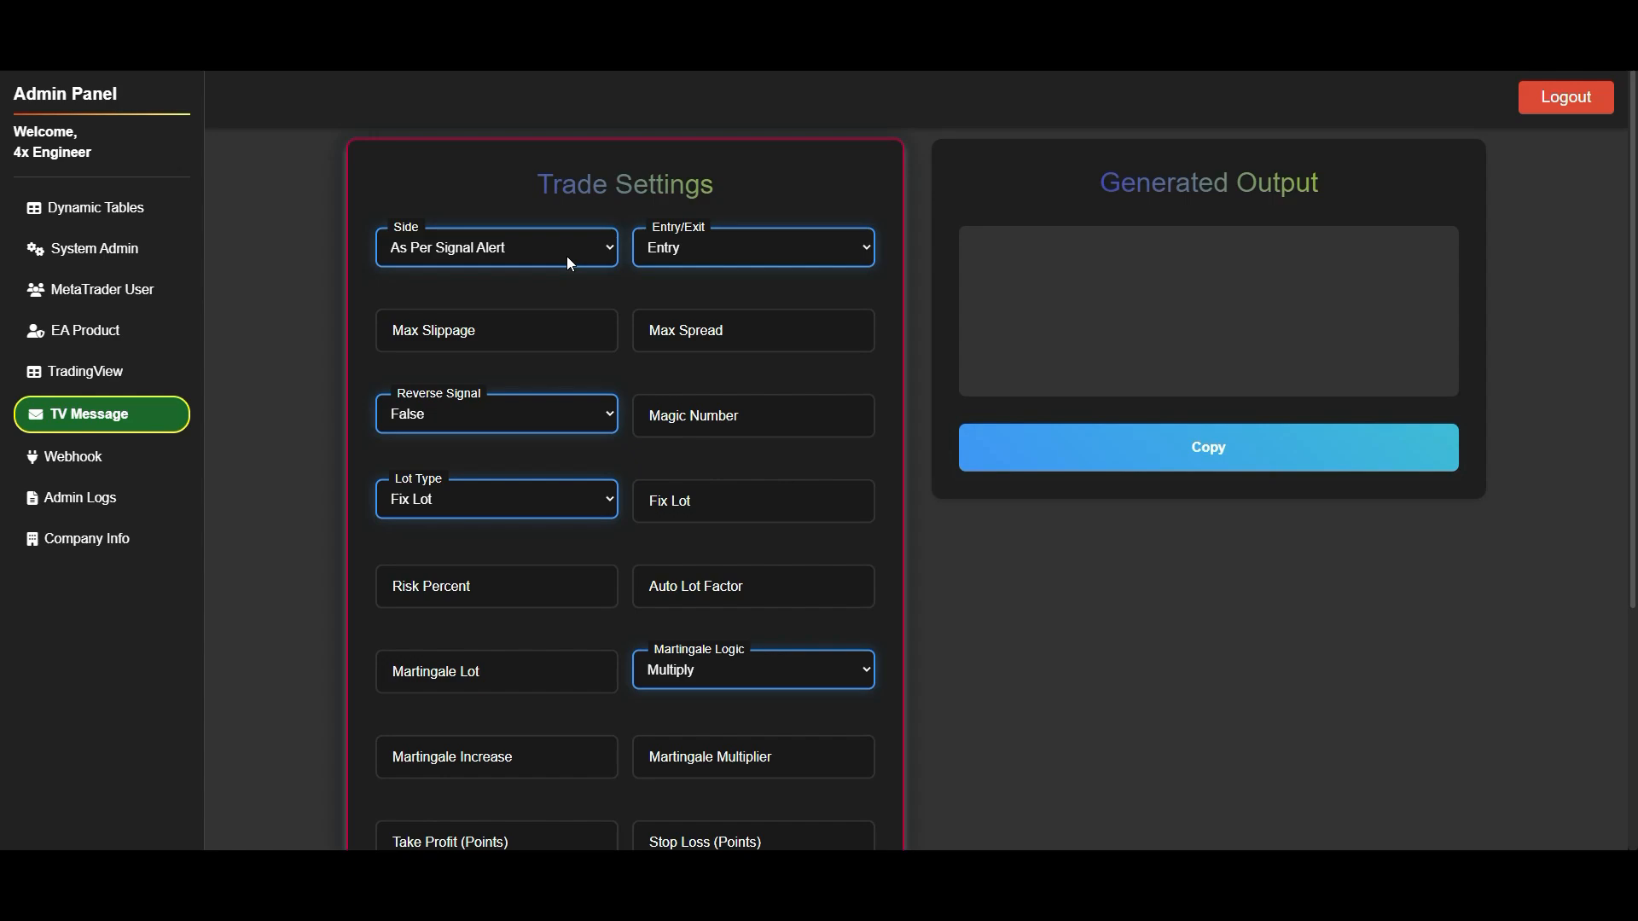
left_click(566, 255)
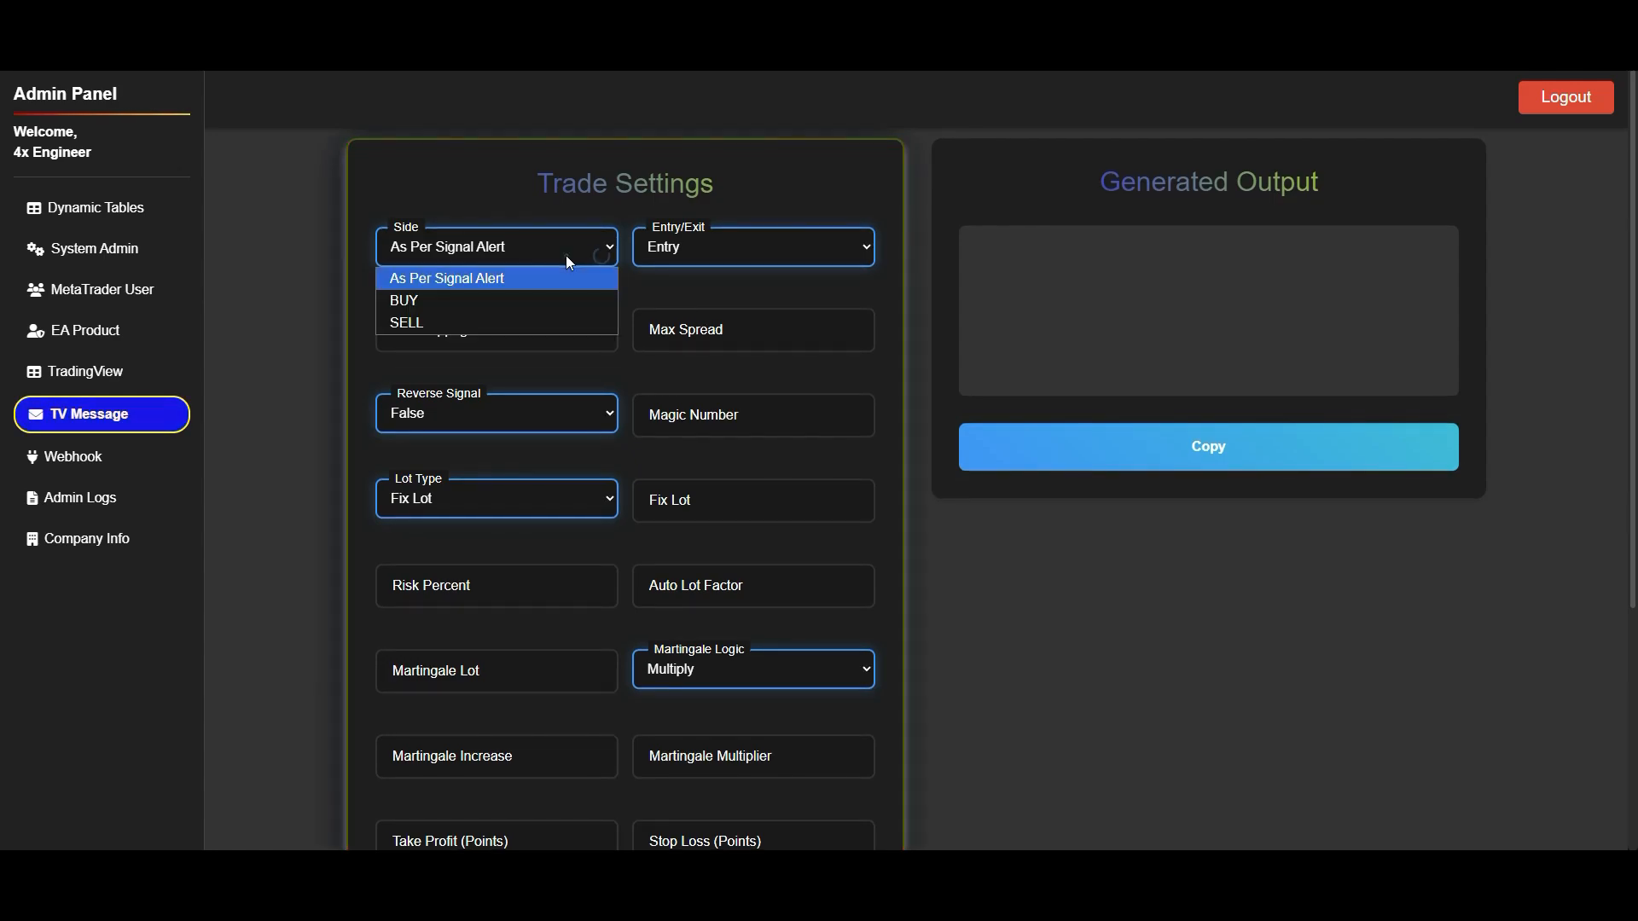
left_click(452, 298)
left_click(739, 252)
left_click(684, 278)
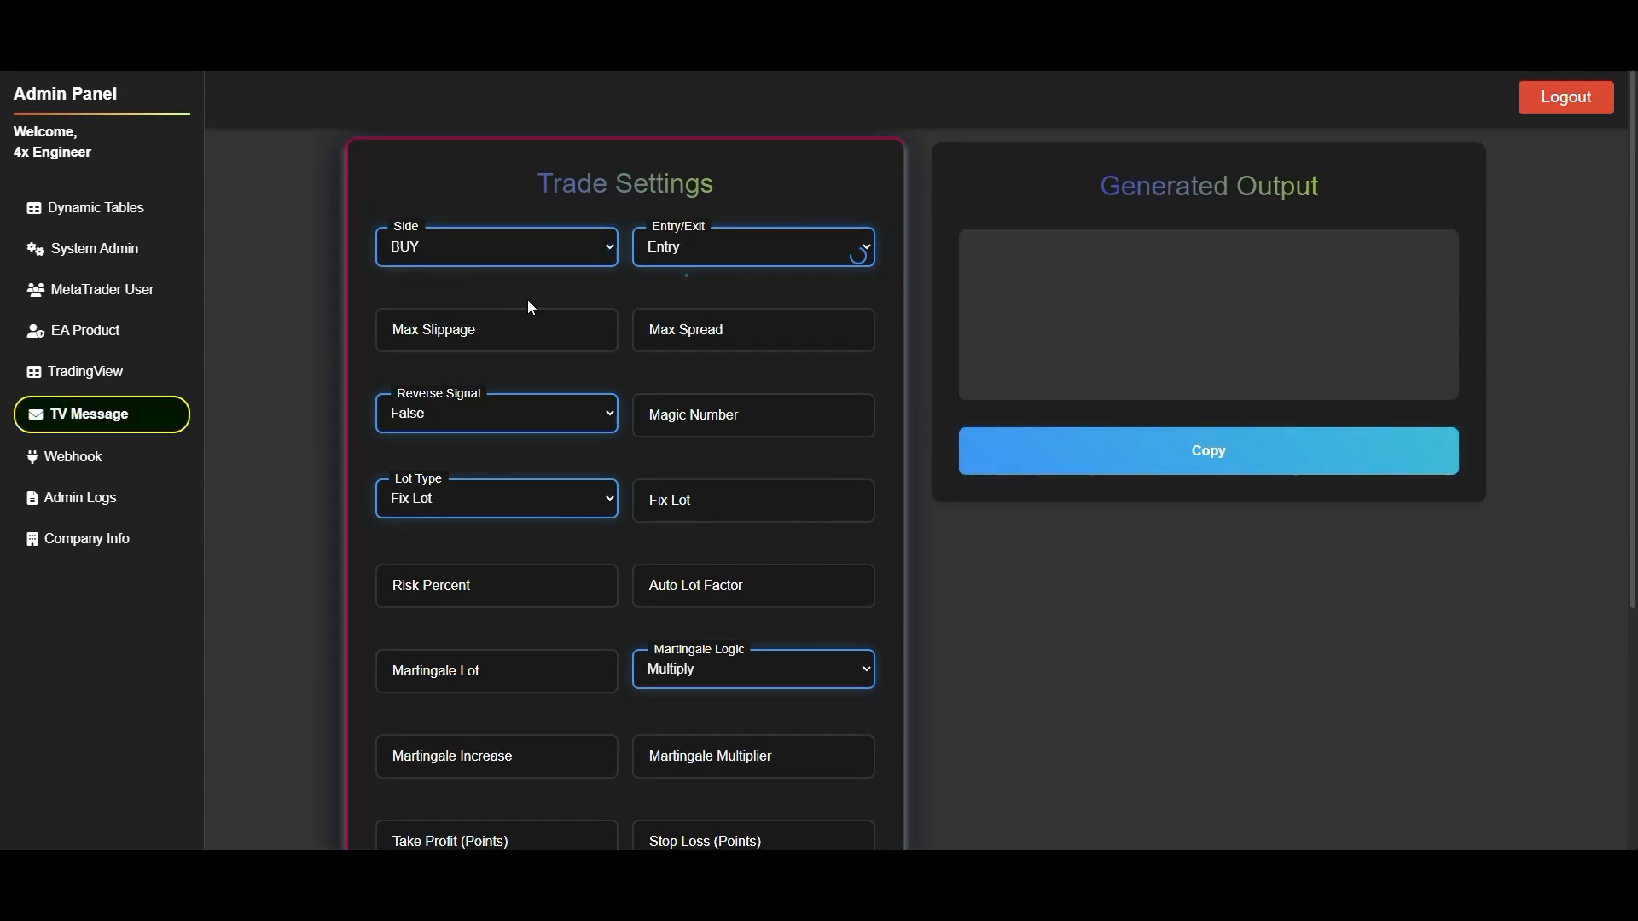
- Fill in Fix Lot 0.01, Take Profit 5000 and Stop Loss 5000, leave Account Number empty, and generate the message
left_click(469, 325)
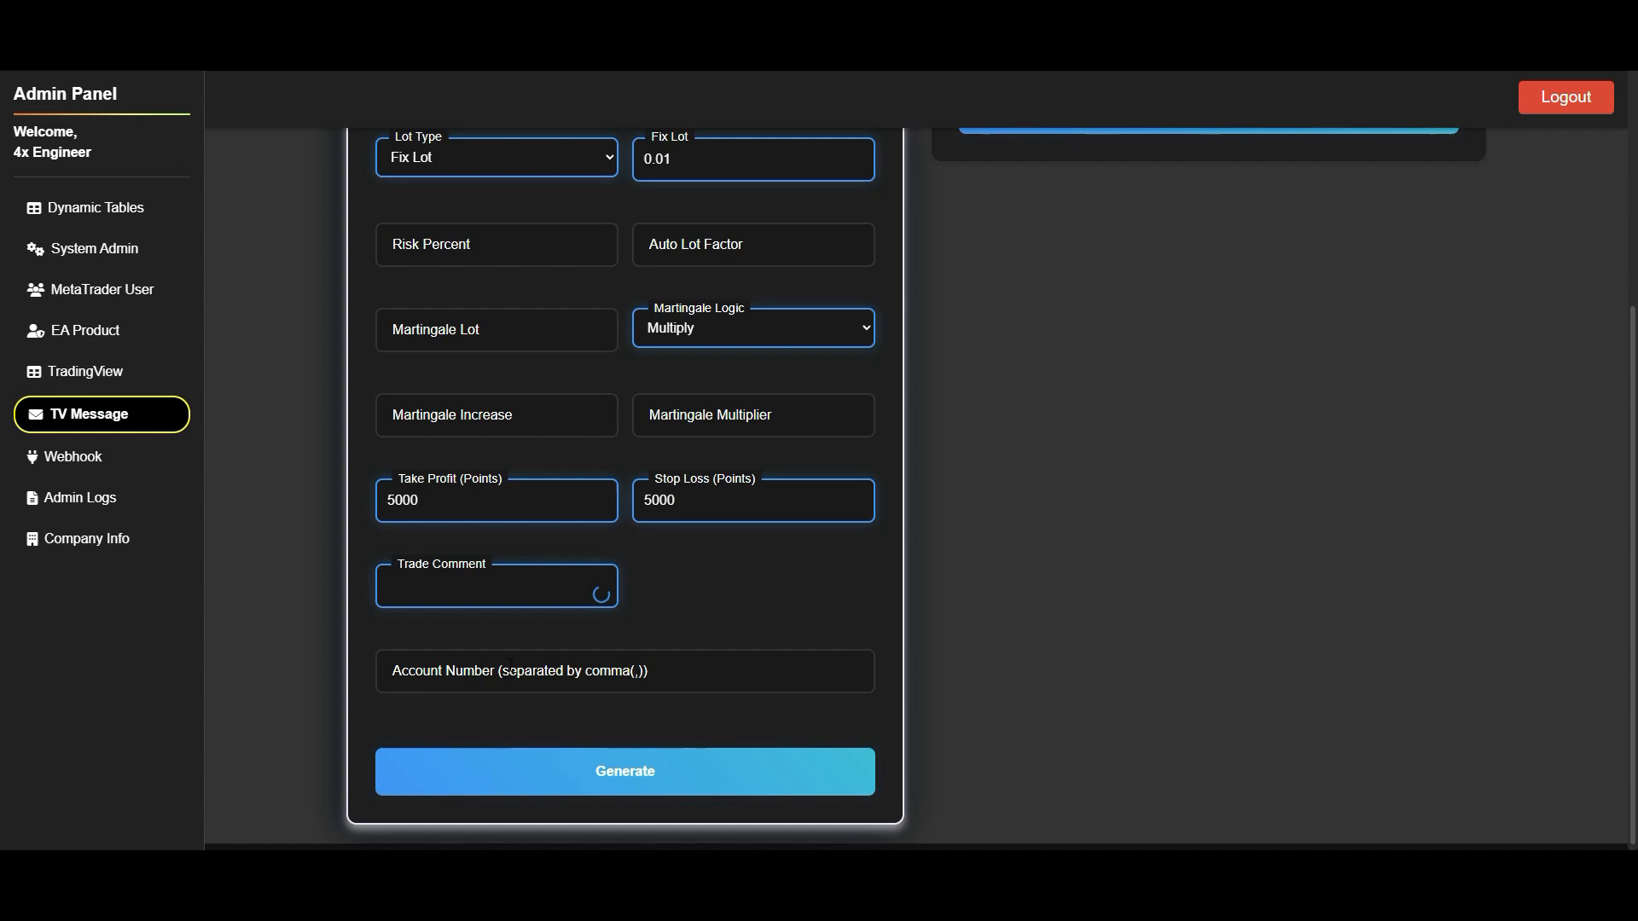
left_click(497, 658)
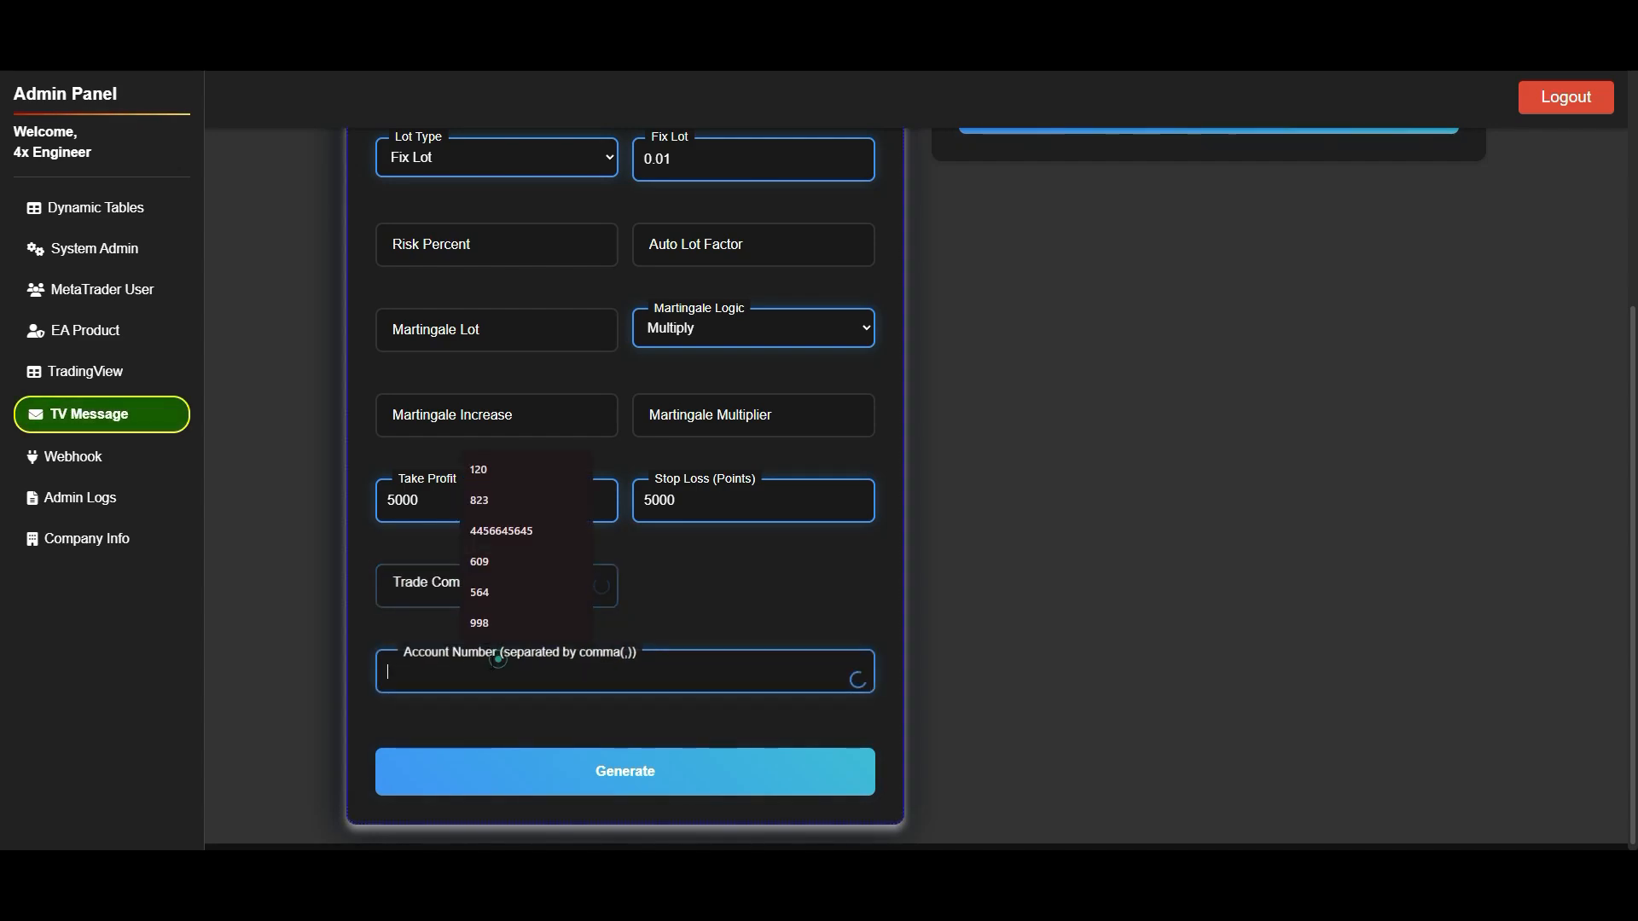
left_click(278, 654)
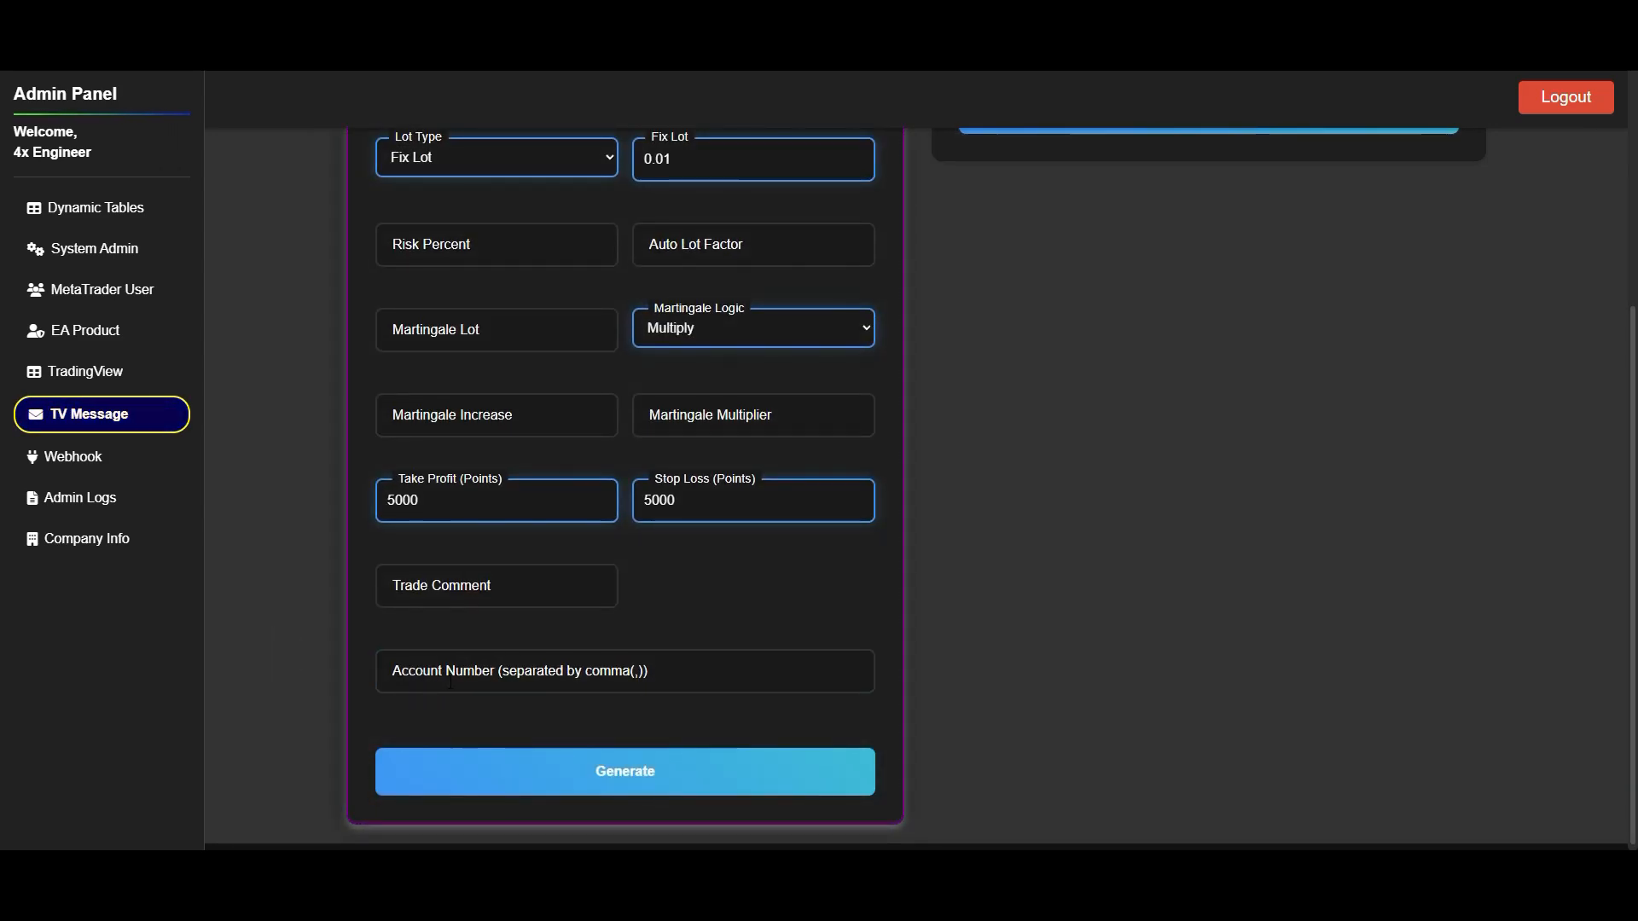
left_click(644, 770)
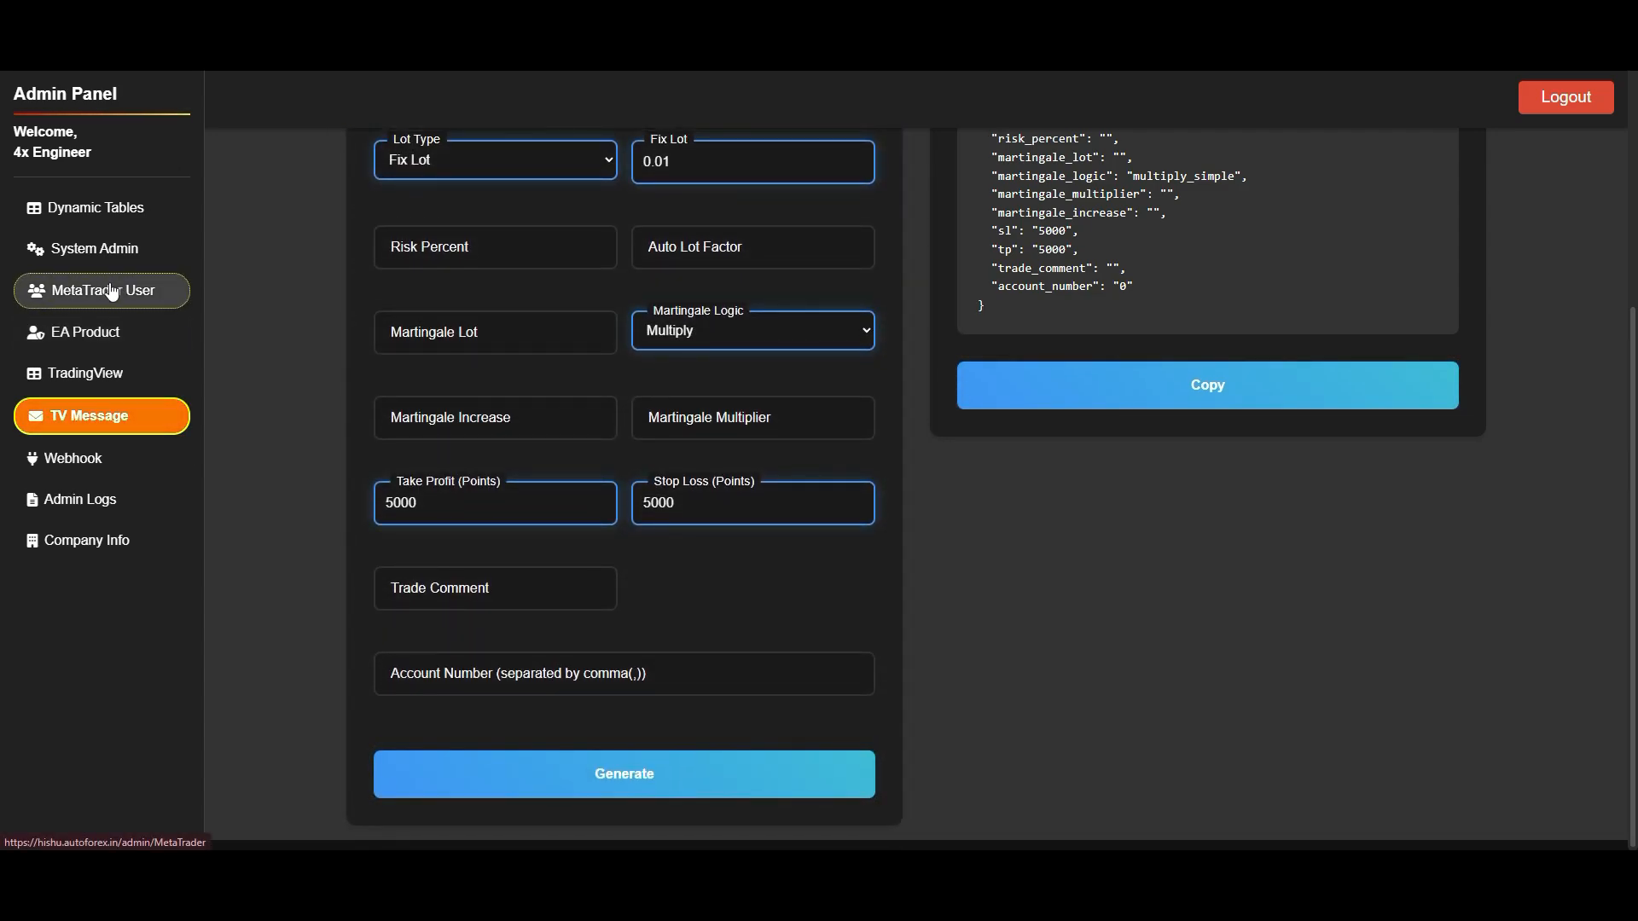
- Look up the account numbers of both accounts on the MetaTrader User page
left_click(112, 292)
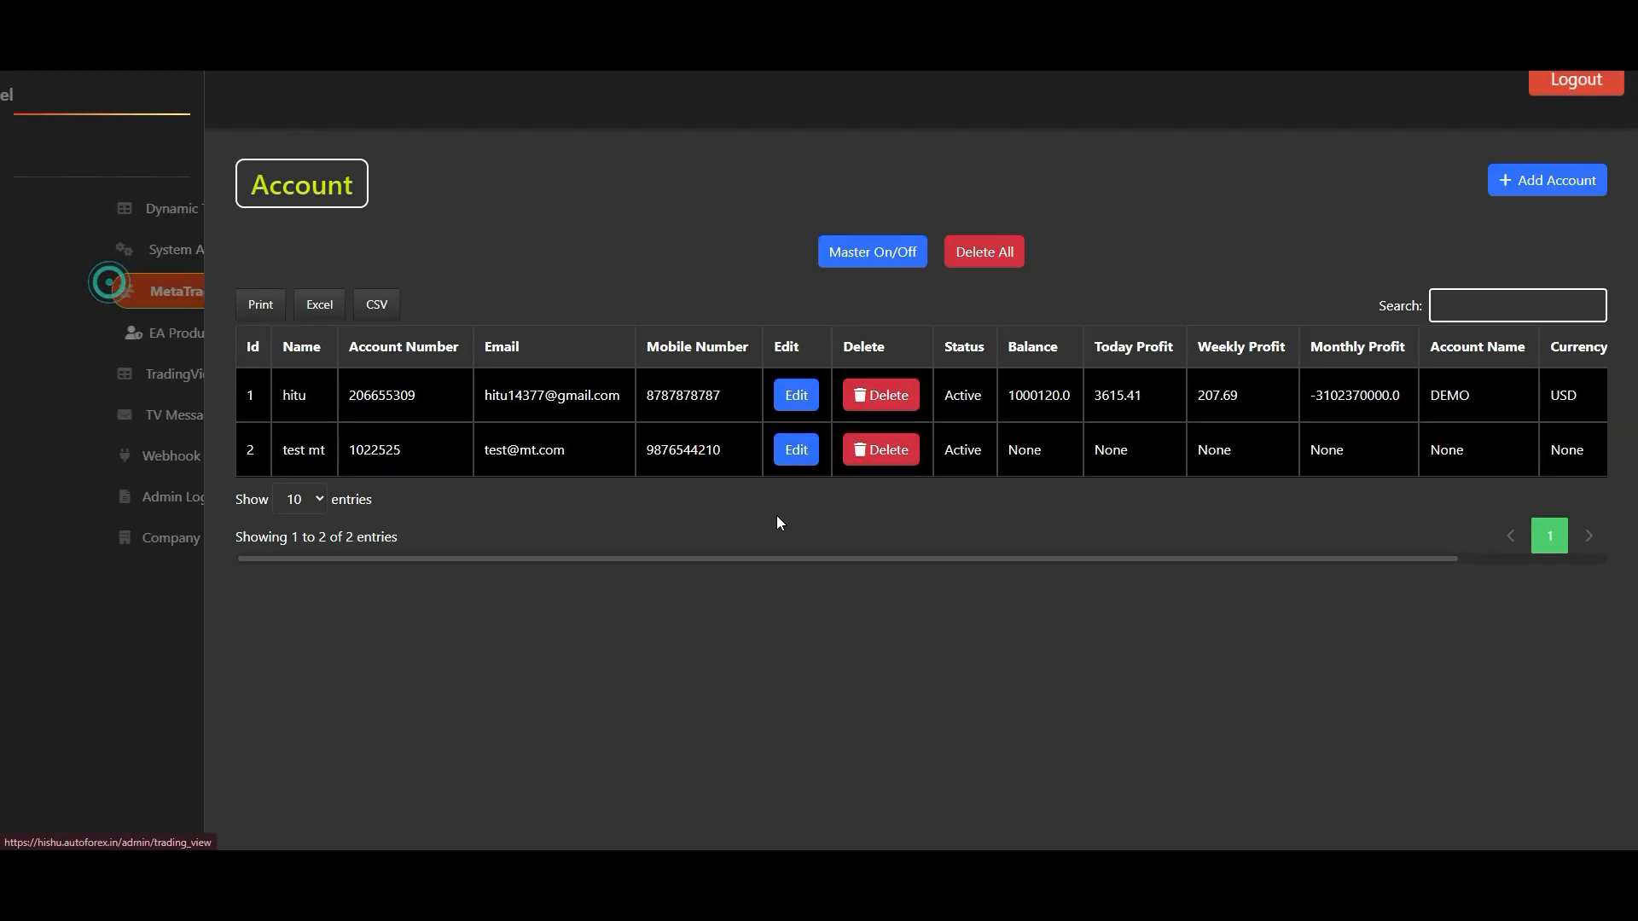
double_click(374, 386)
double_click(373, 449)
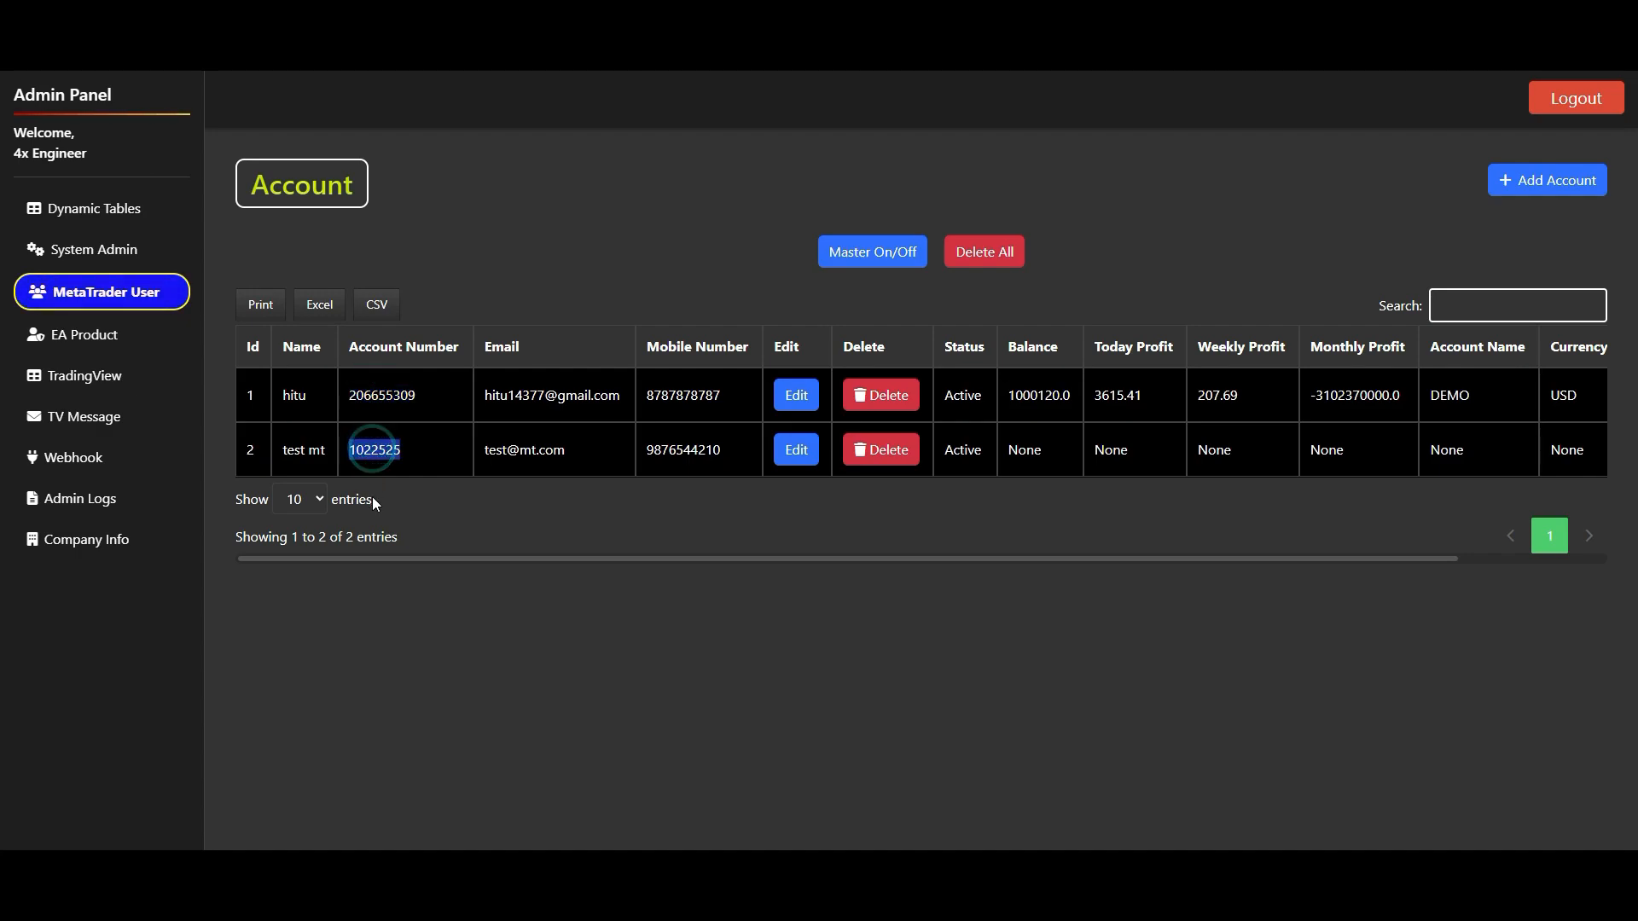
left_click(116, 420)
scroll(625, 659, "down", 4)
left_click(559, 665)
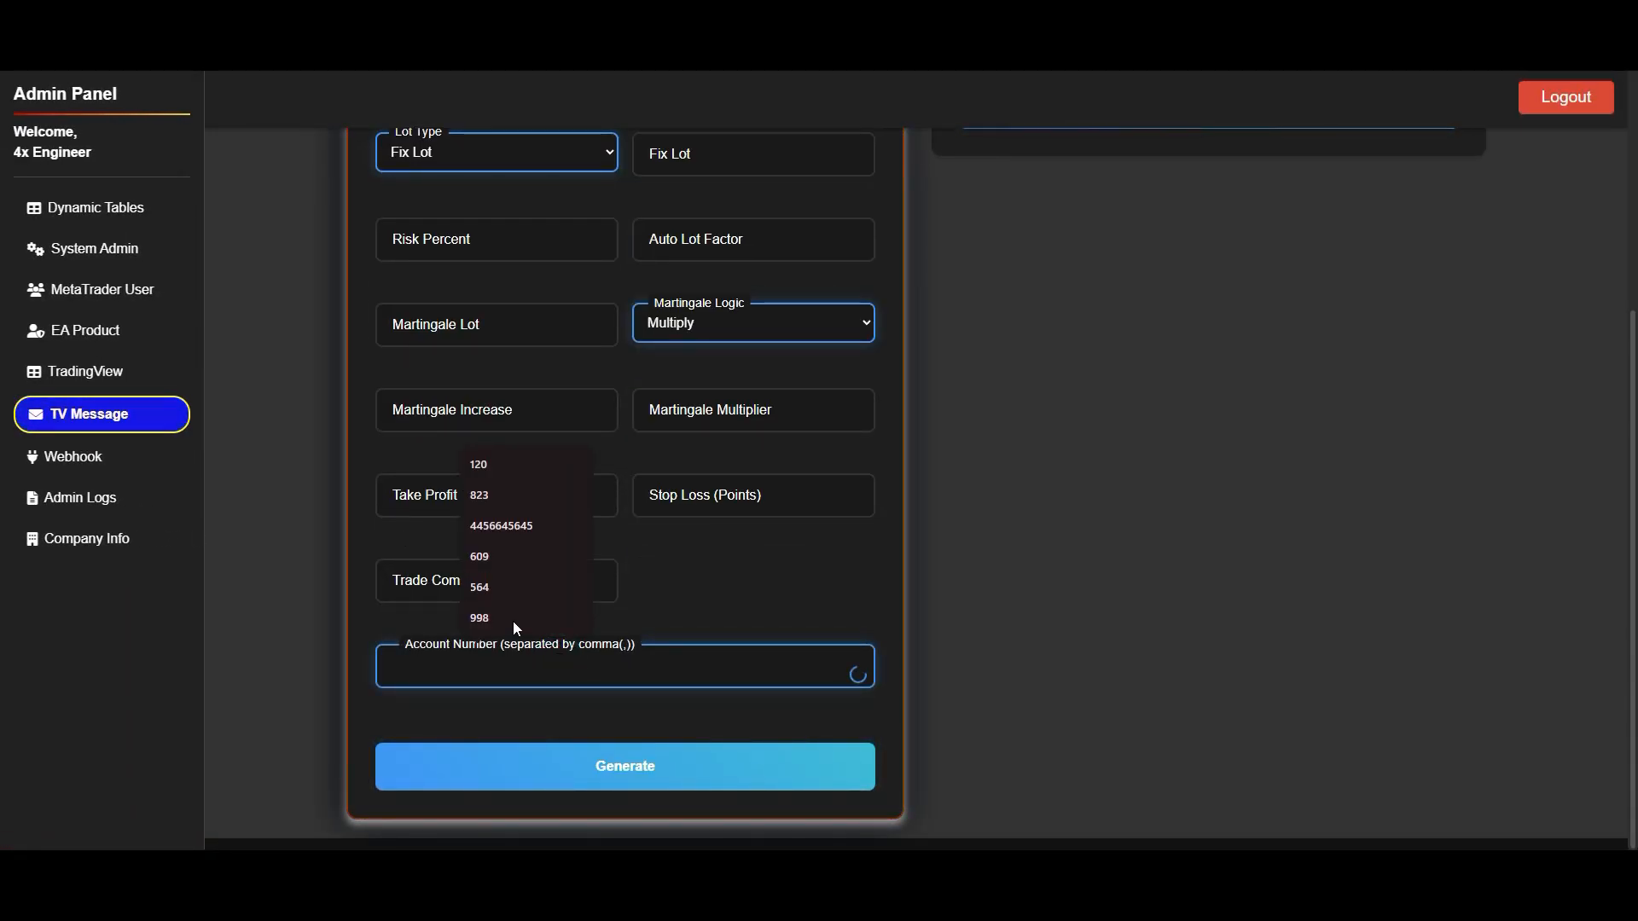
- Copy the second account's number from the MetaTrader User page
left_click(100, 301)
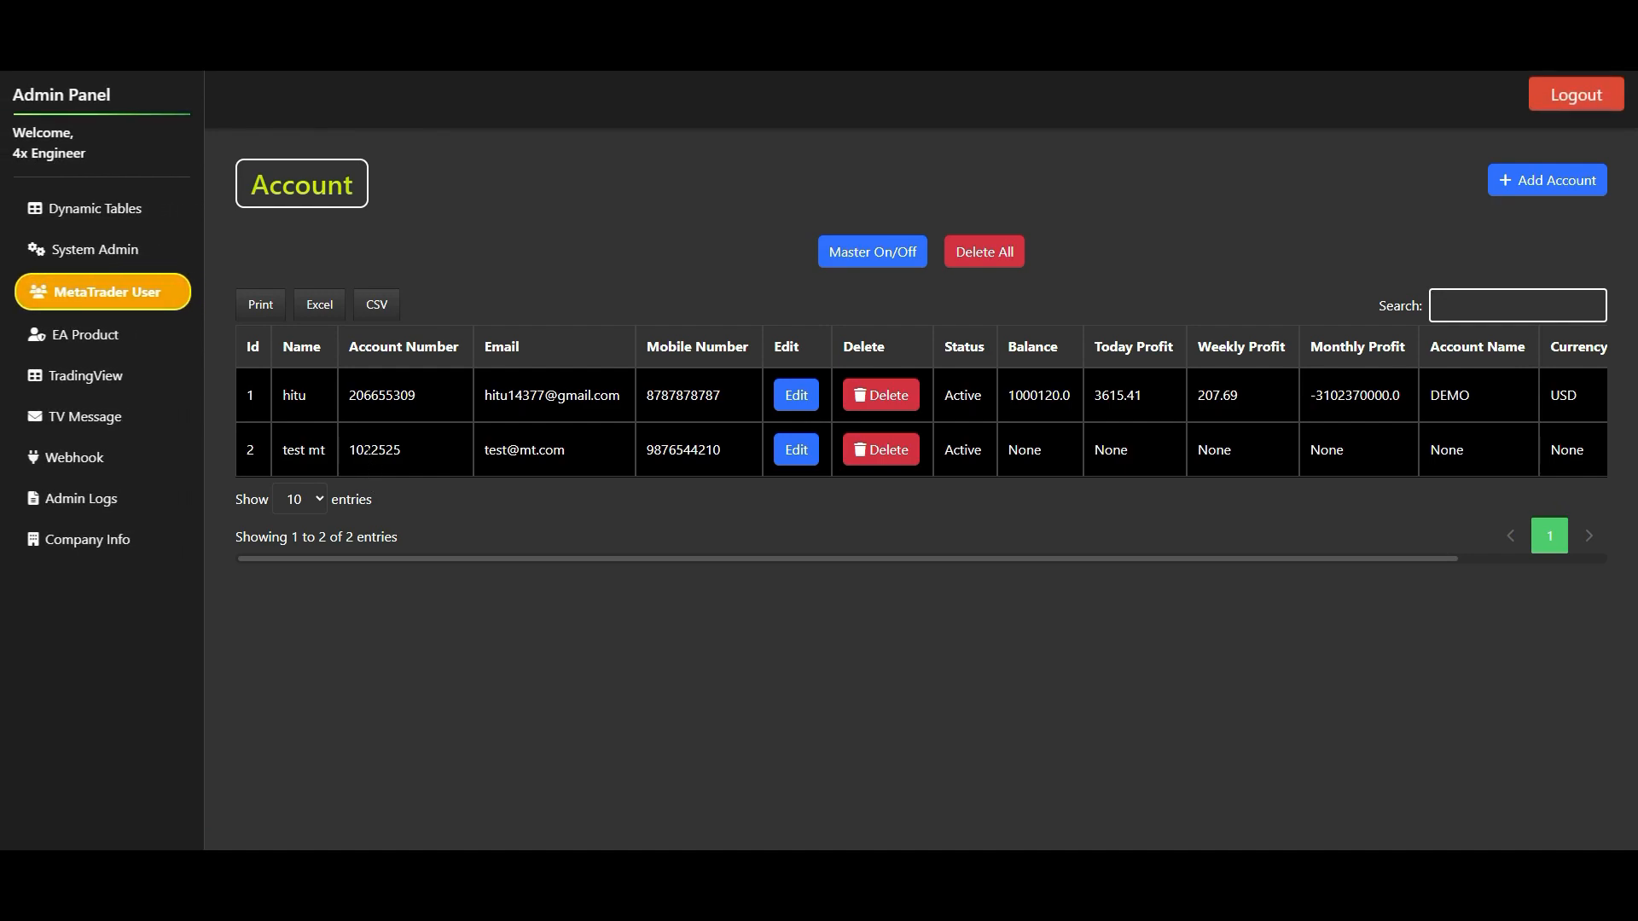
double_click(365, 452)
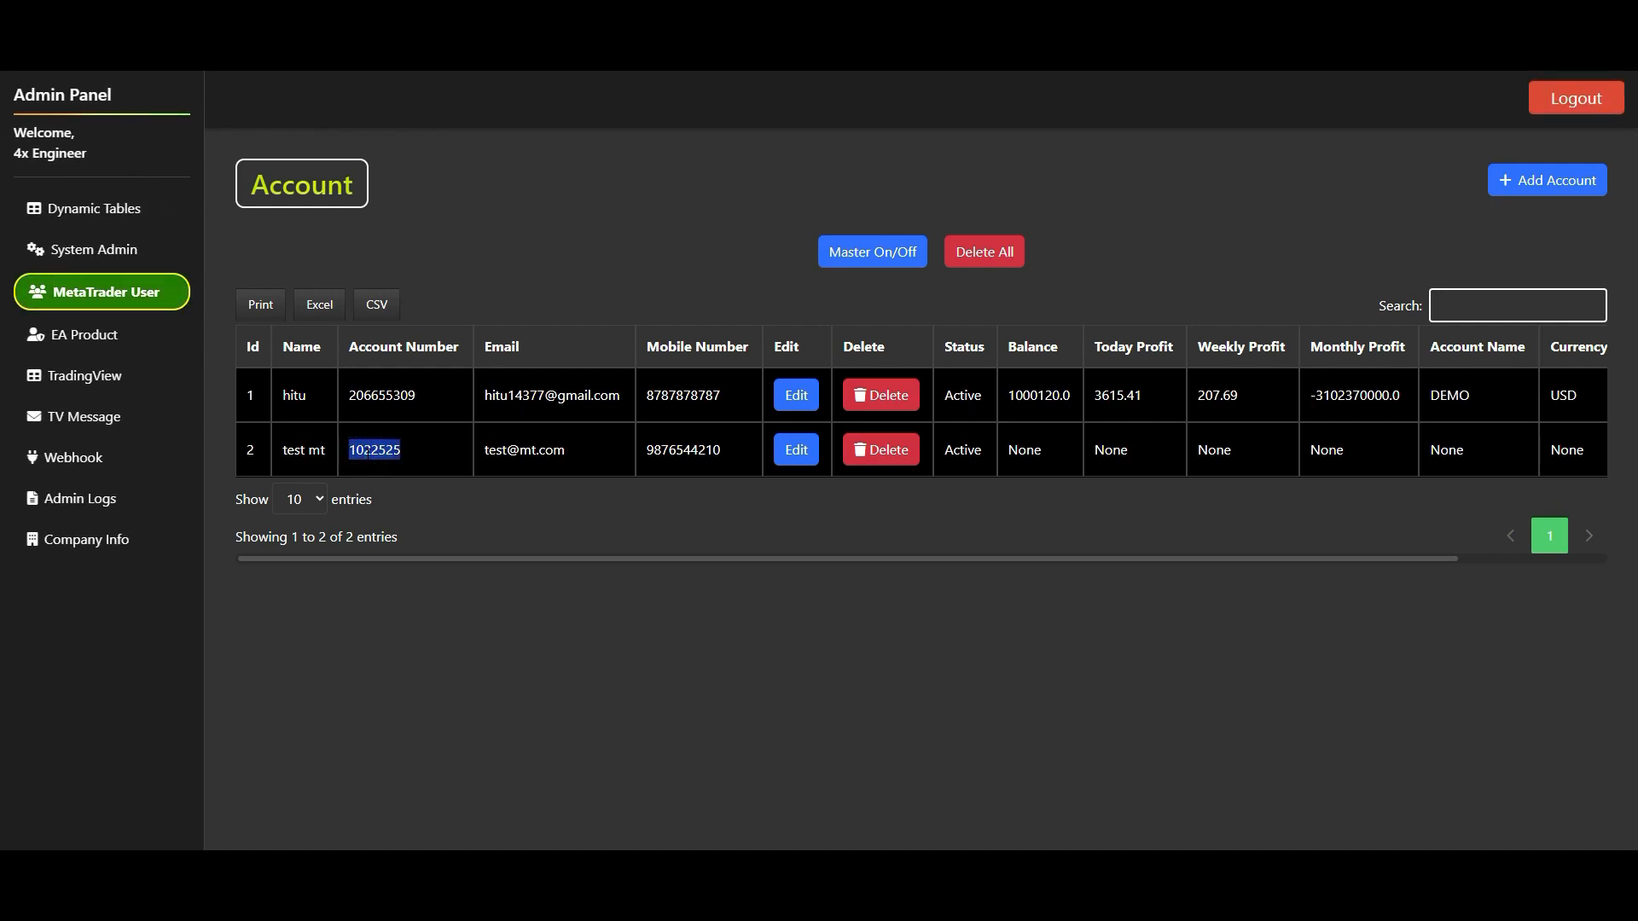
left_click(74, 376)
scroll(819, 461, "down", 5)
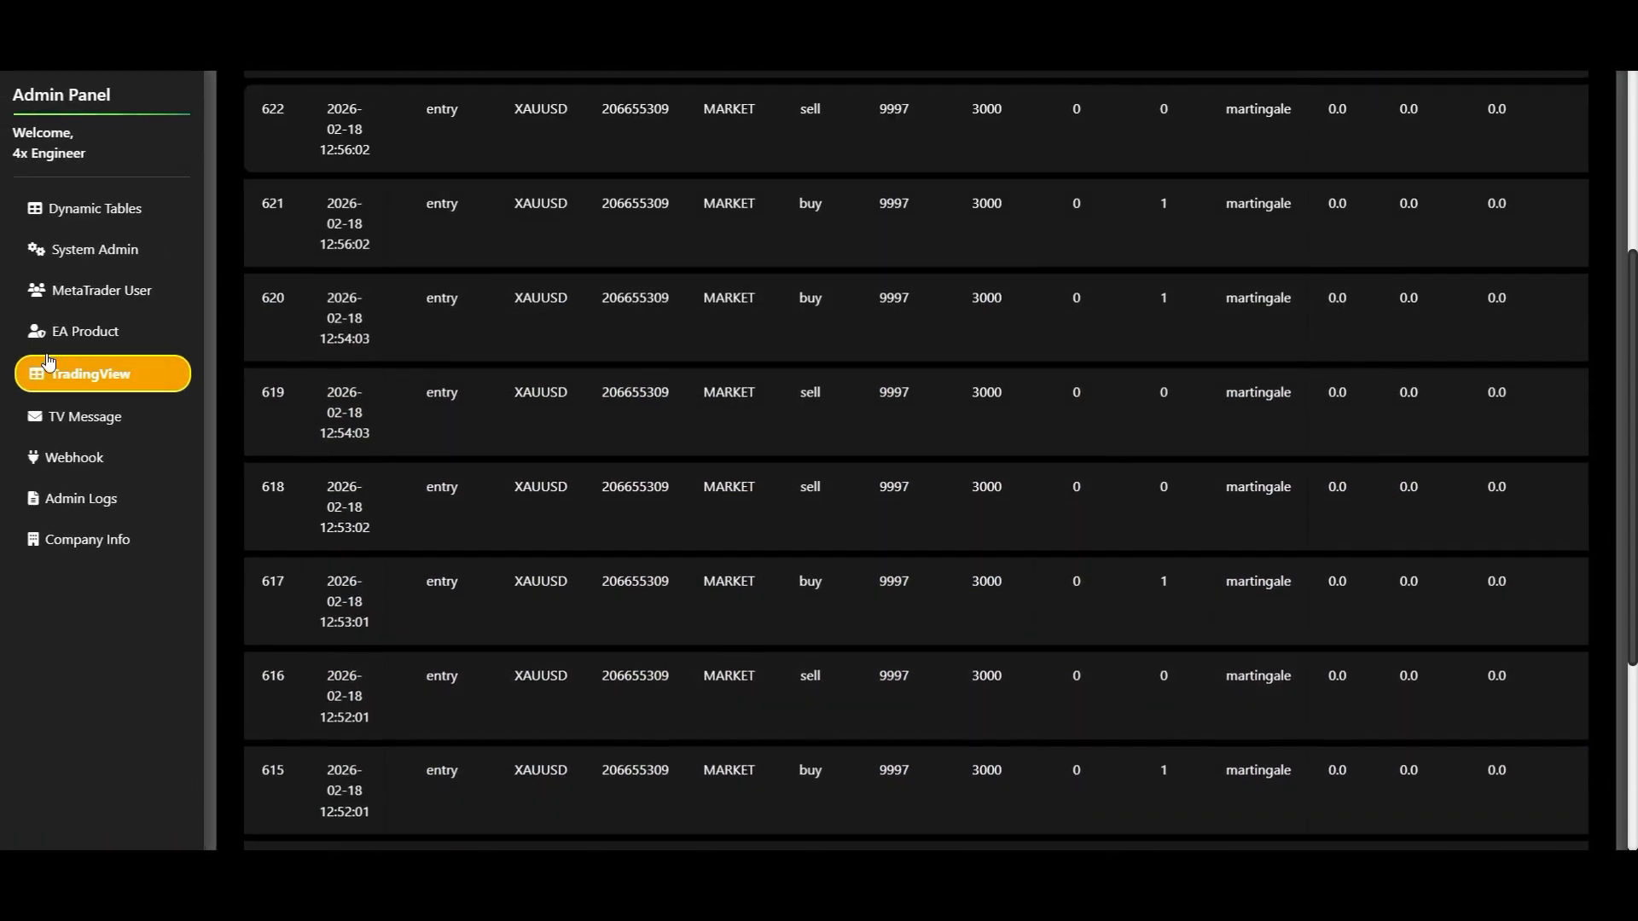
- Enter five comma-separated account numbers in the TV Message form and try to add a sixth
left_click(107, 426)
scroll(870, 834, "down", 4)
left_click(530, 662)
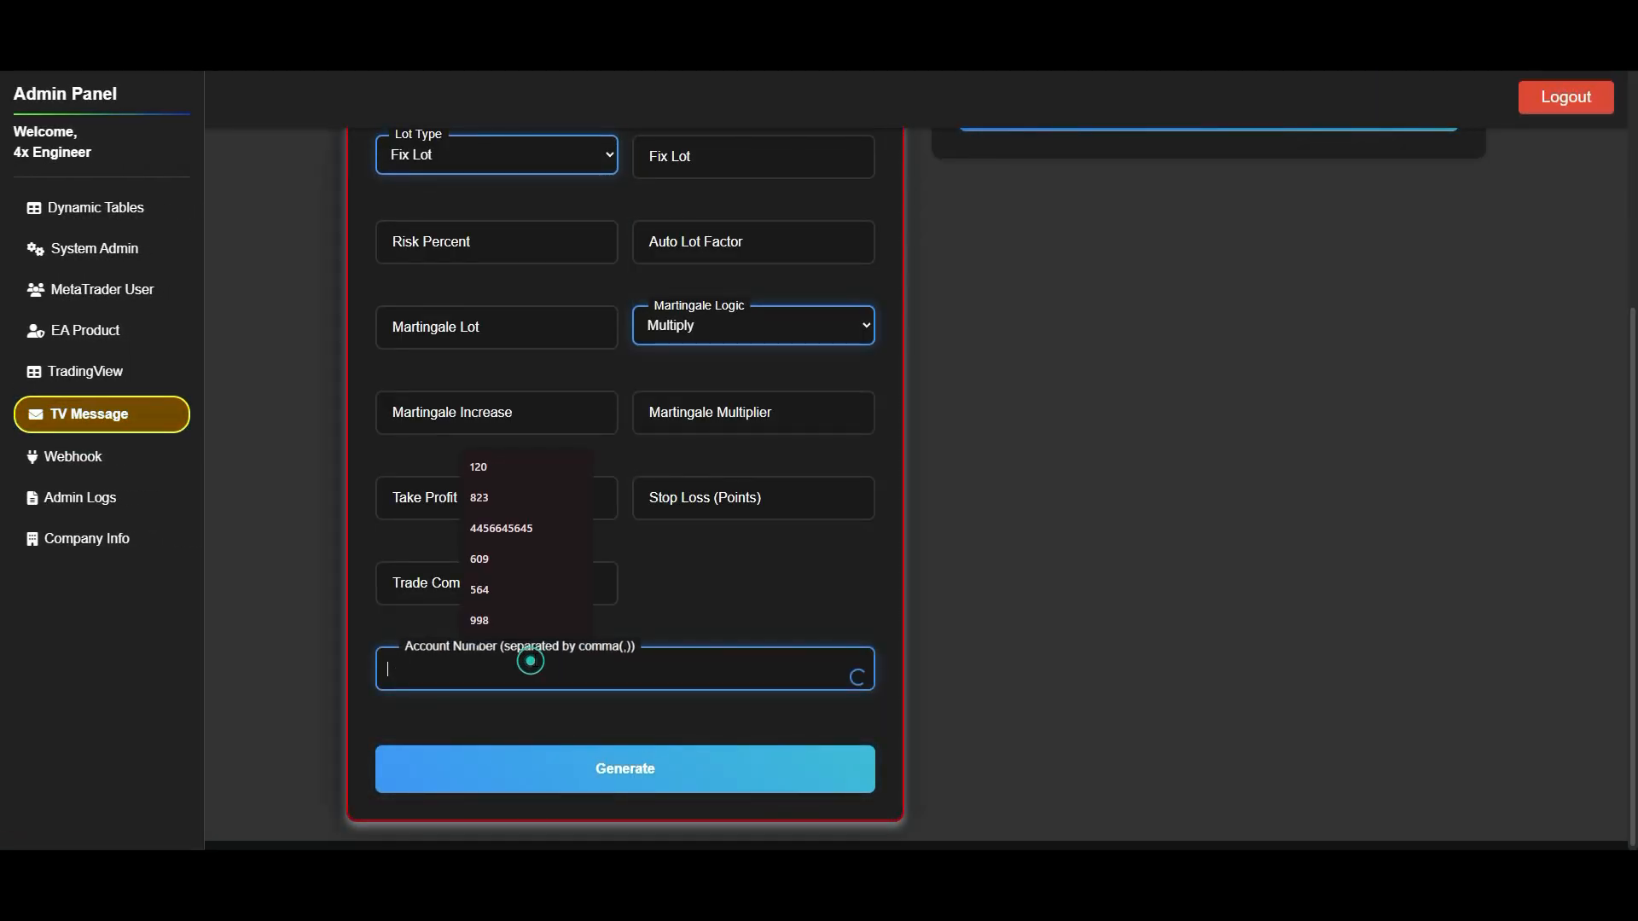
type(",")
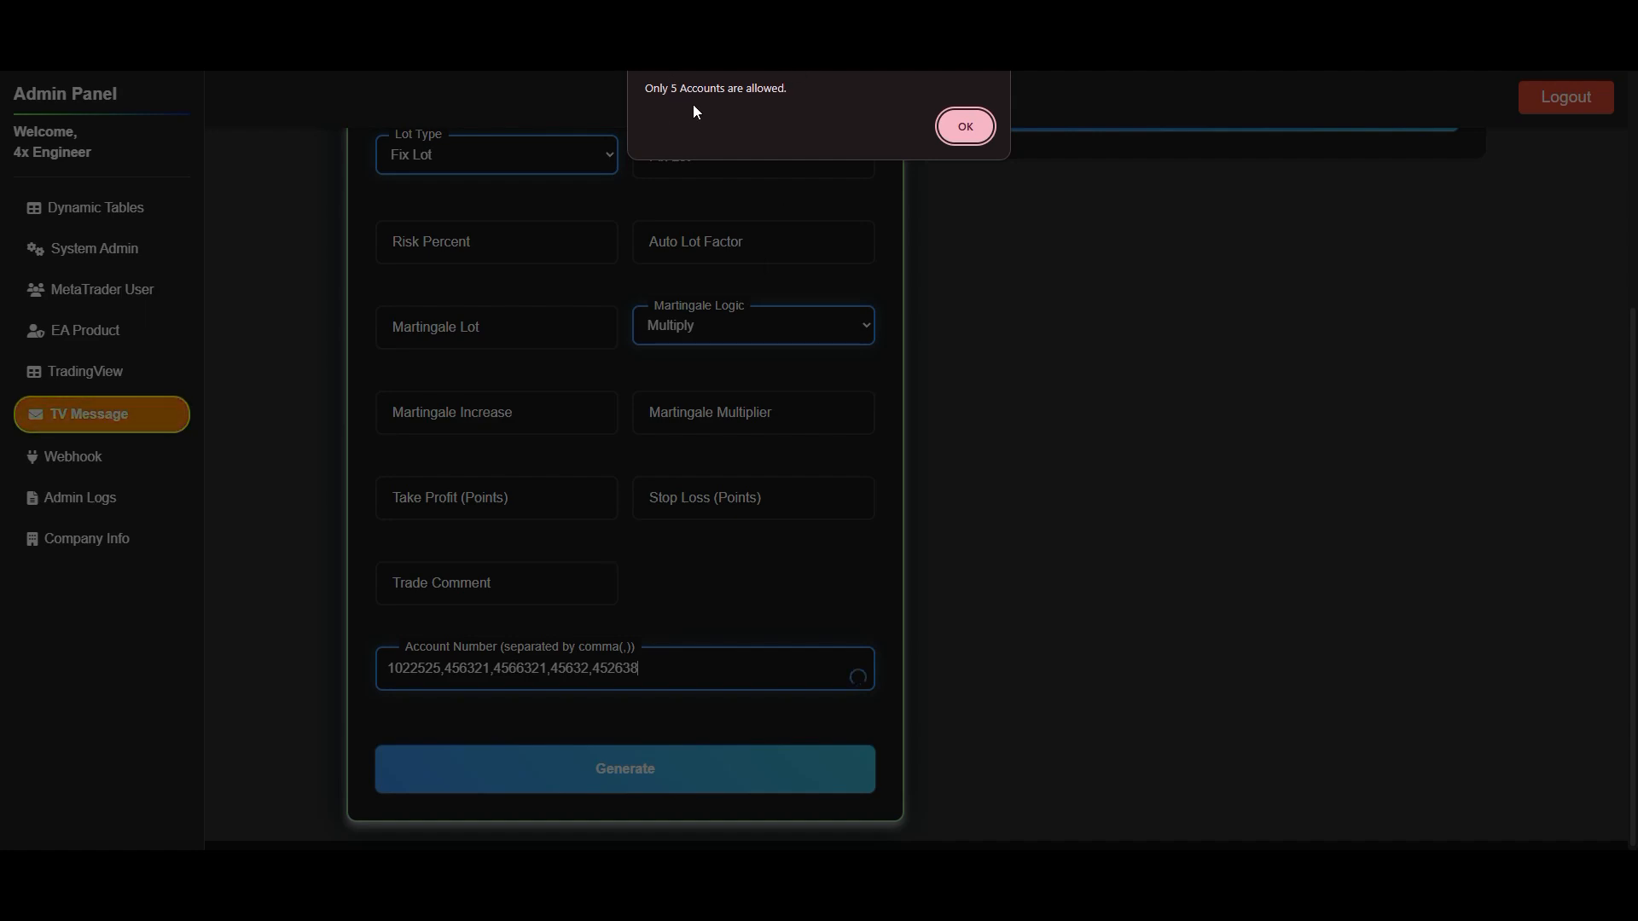
left_click(964, 134)
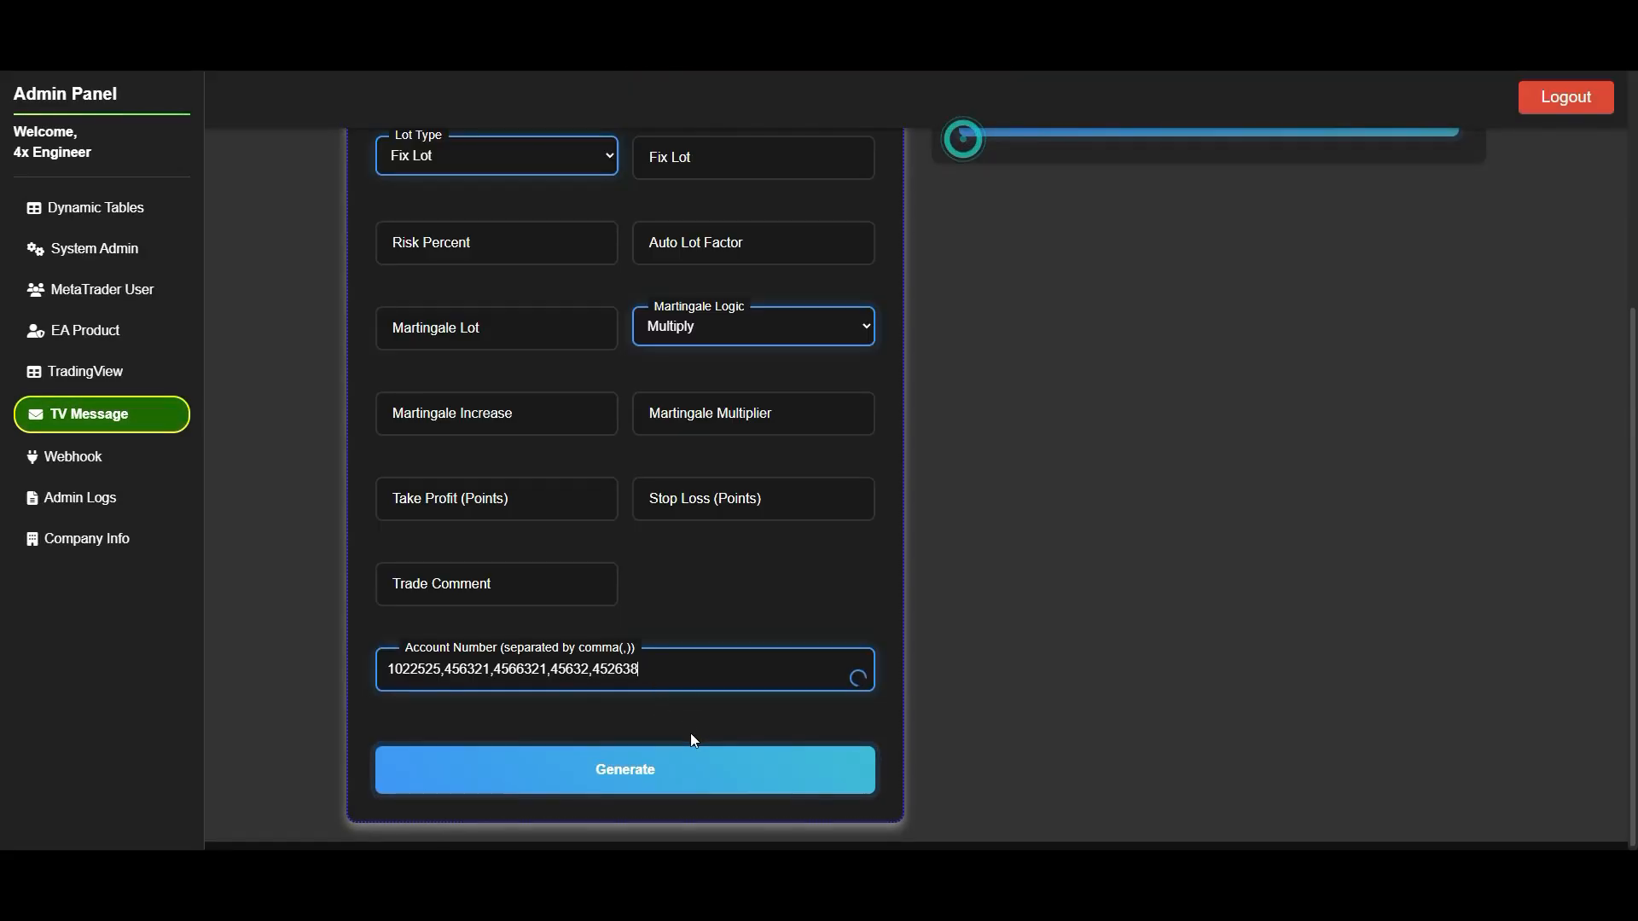
left_click_drag(679, 675, 359, 637)
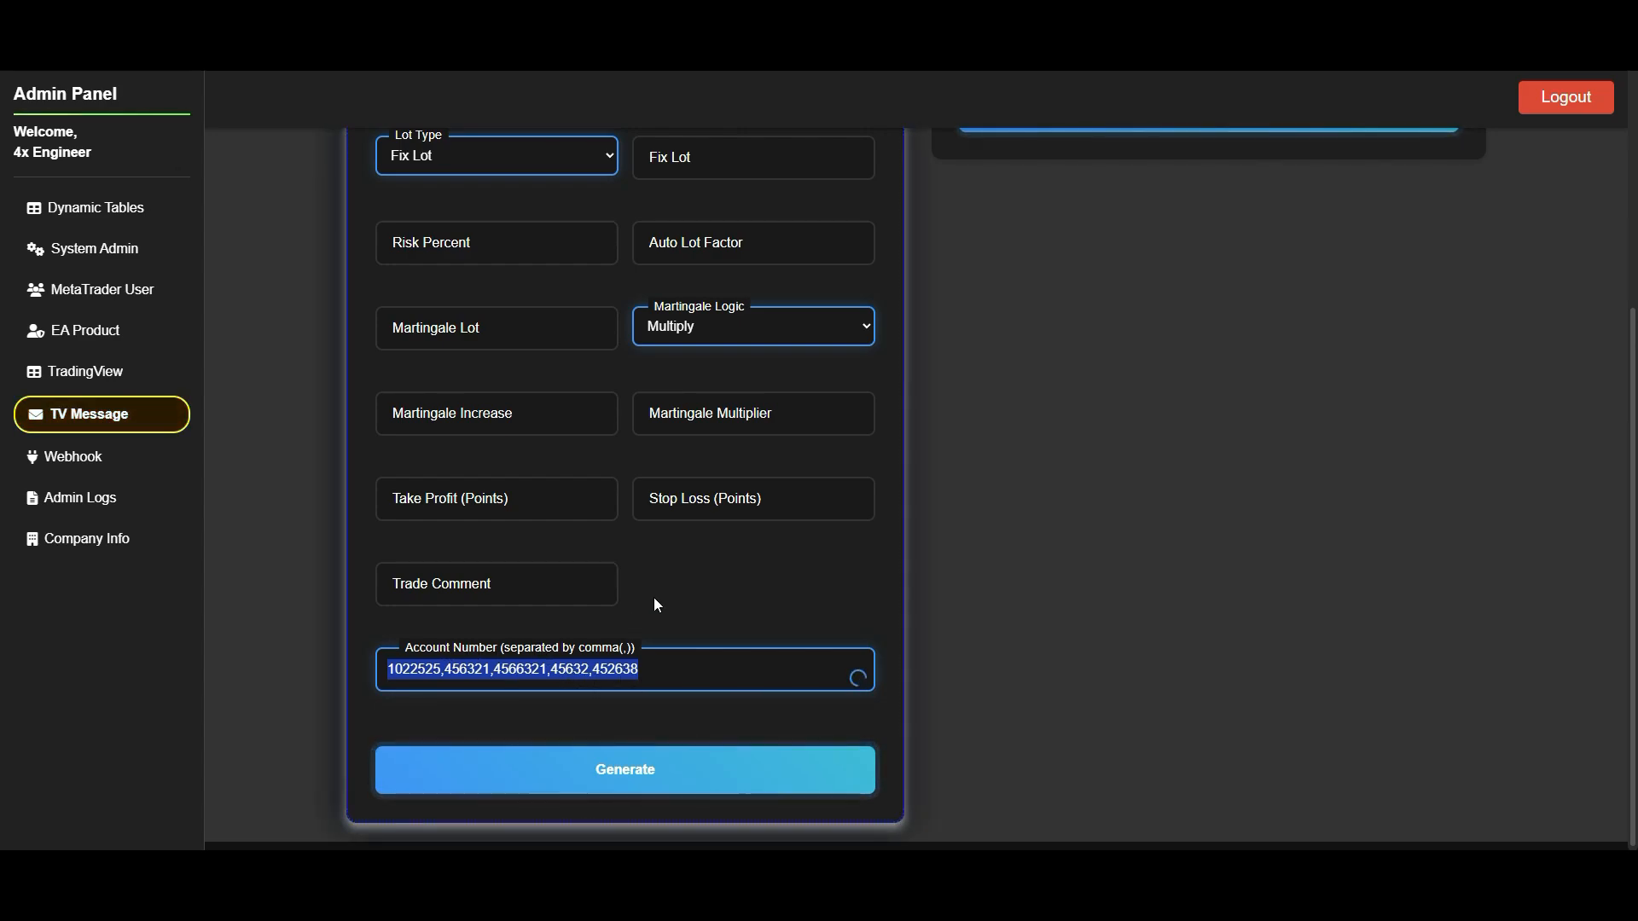
- Set the Fix Lot value to 0.1 in the Trade Settings
scroll(654, 598, "up", 4)
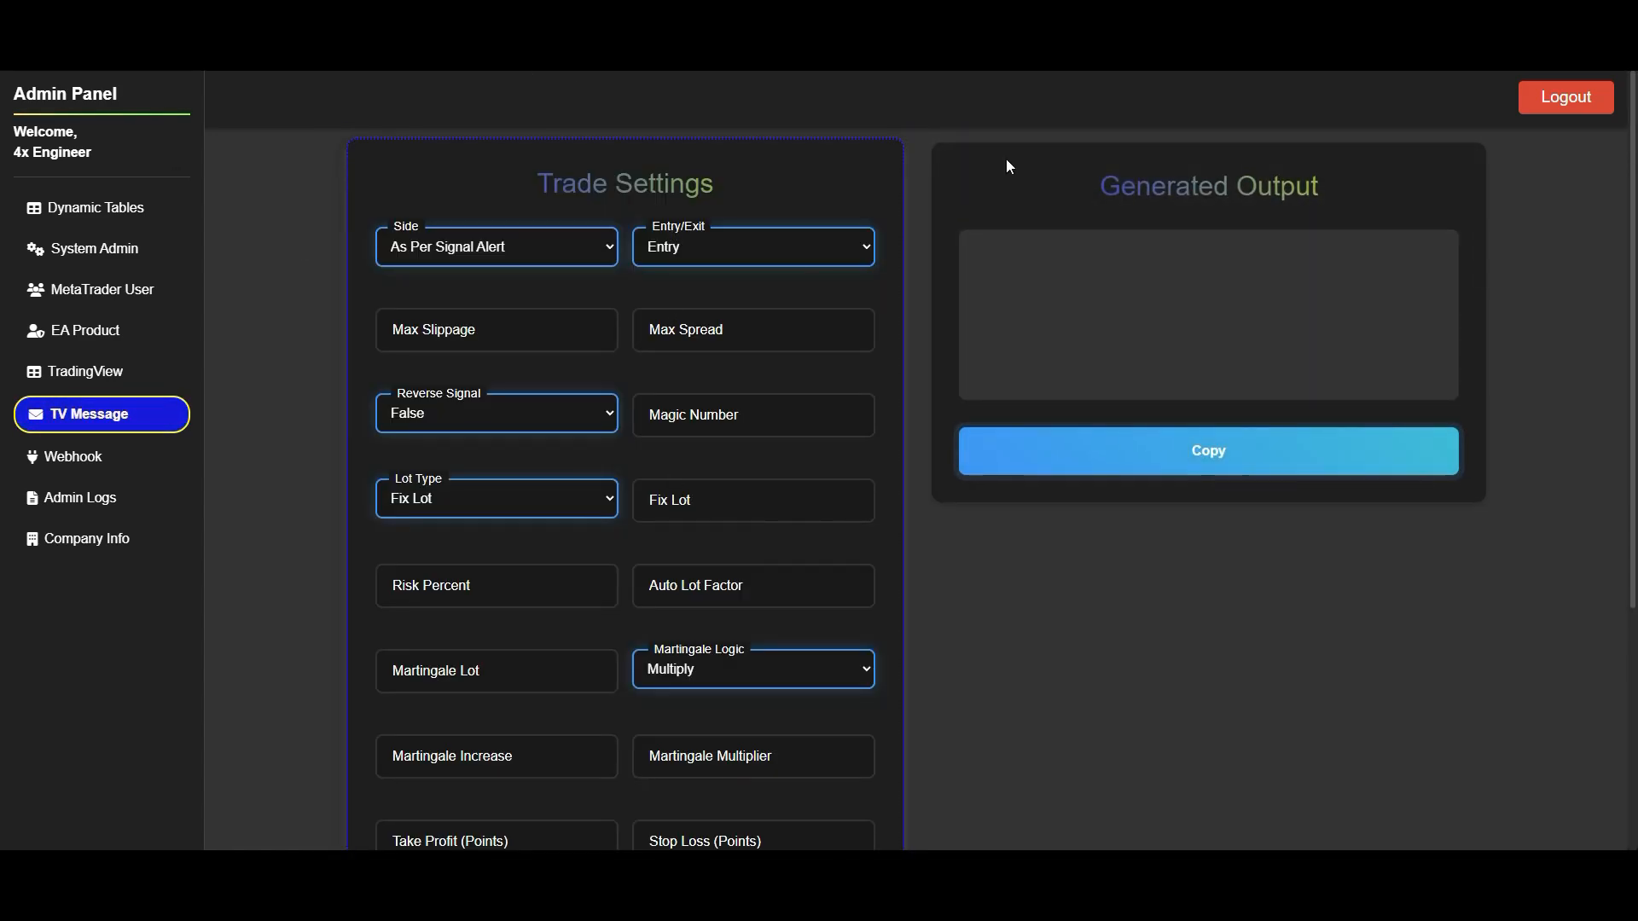
scroll(693, 408, "down", 3)
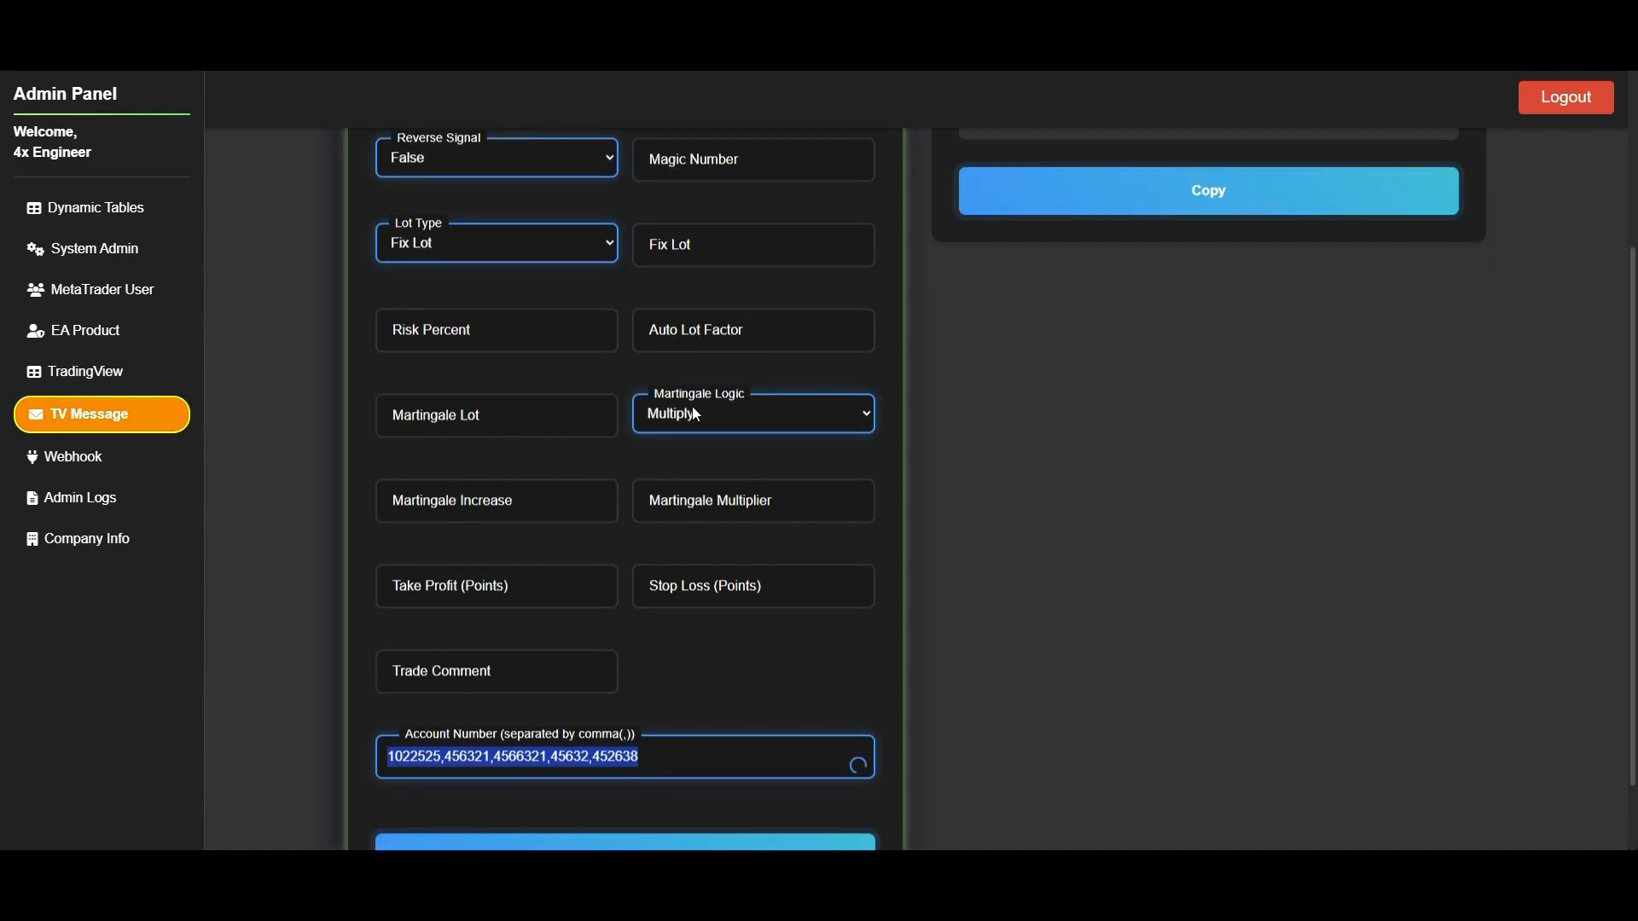
scroll(731, 669, "up", 2)
left_click(723, 415)
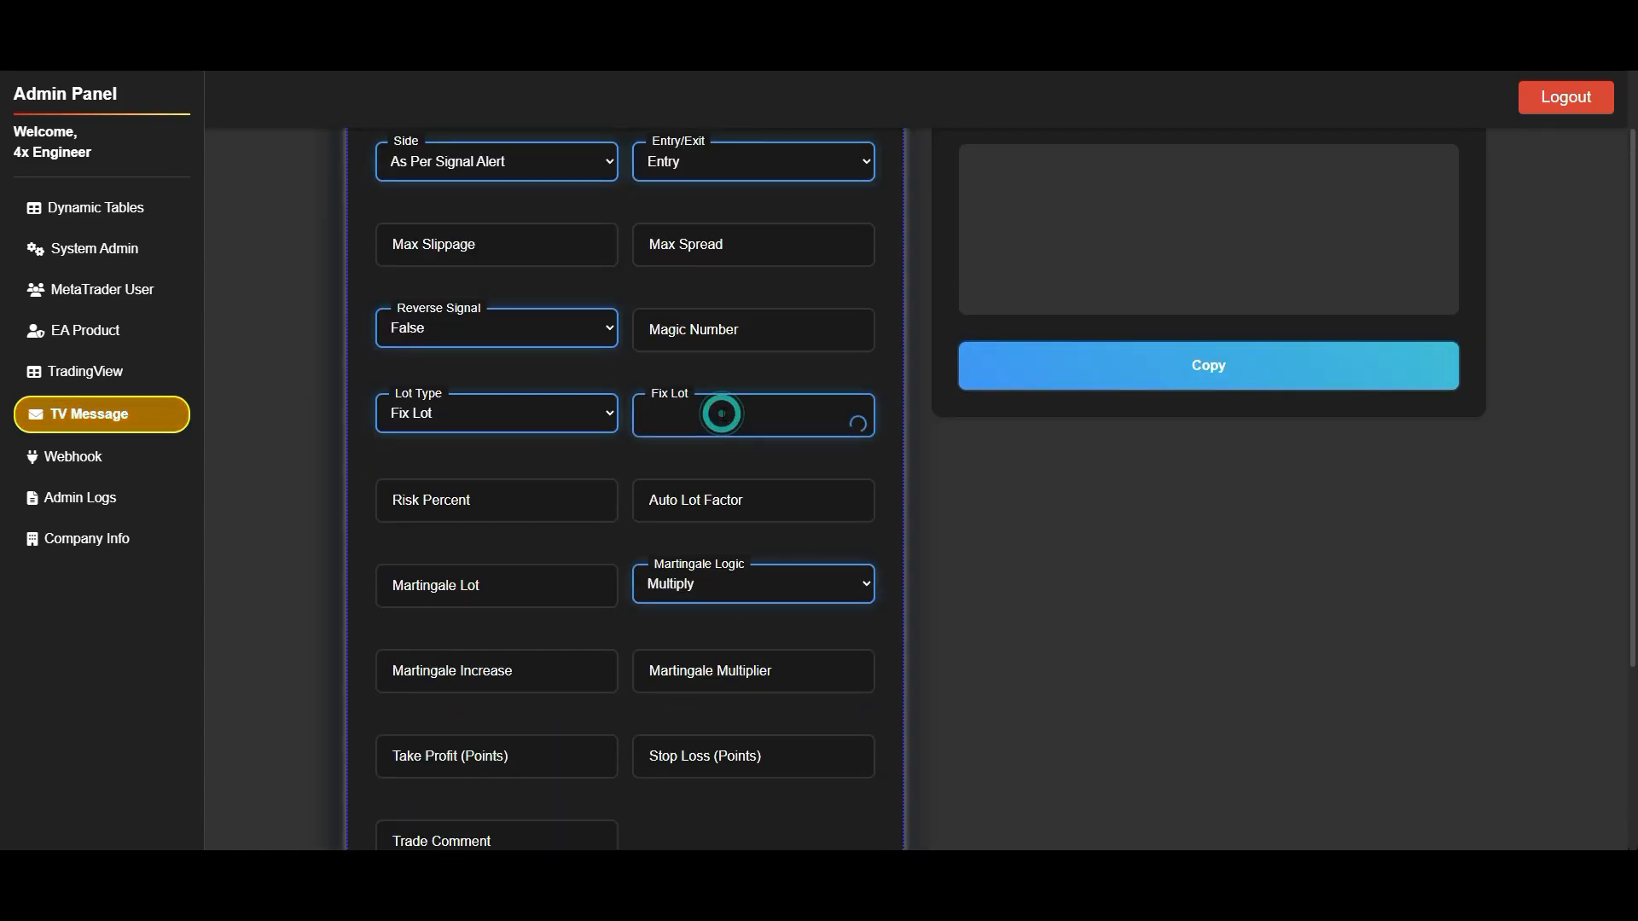
type("0.1")
scroll(606, 519, "down", 2)
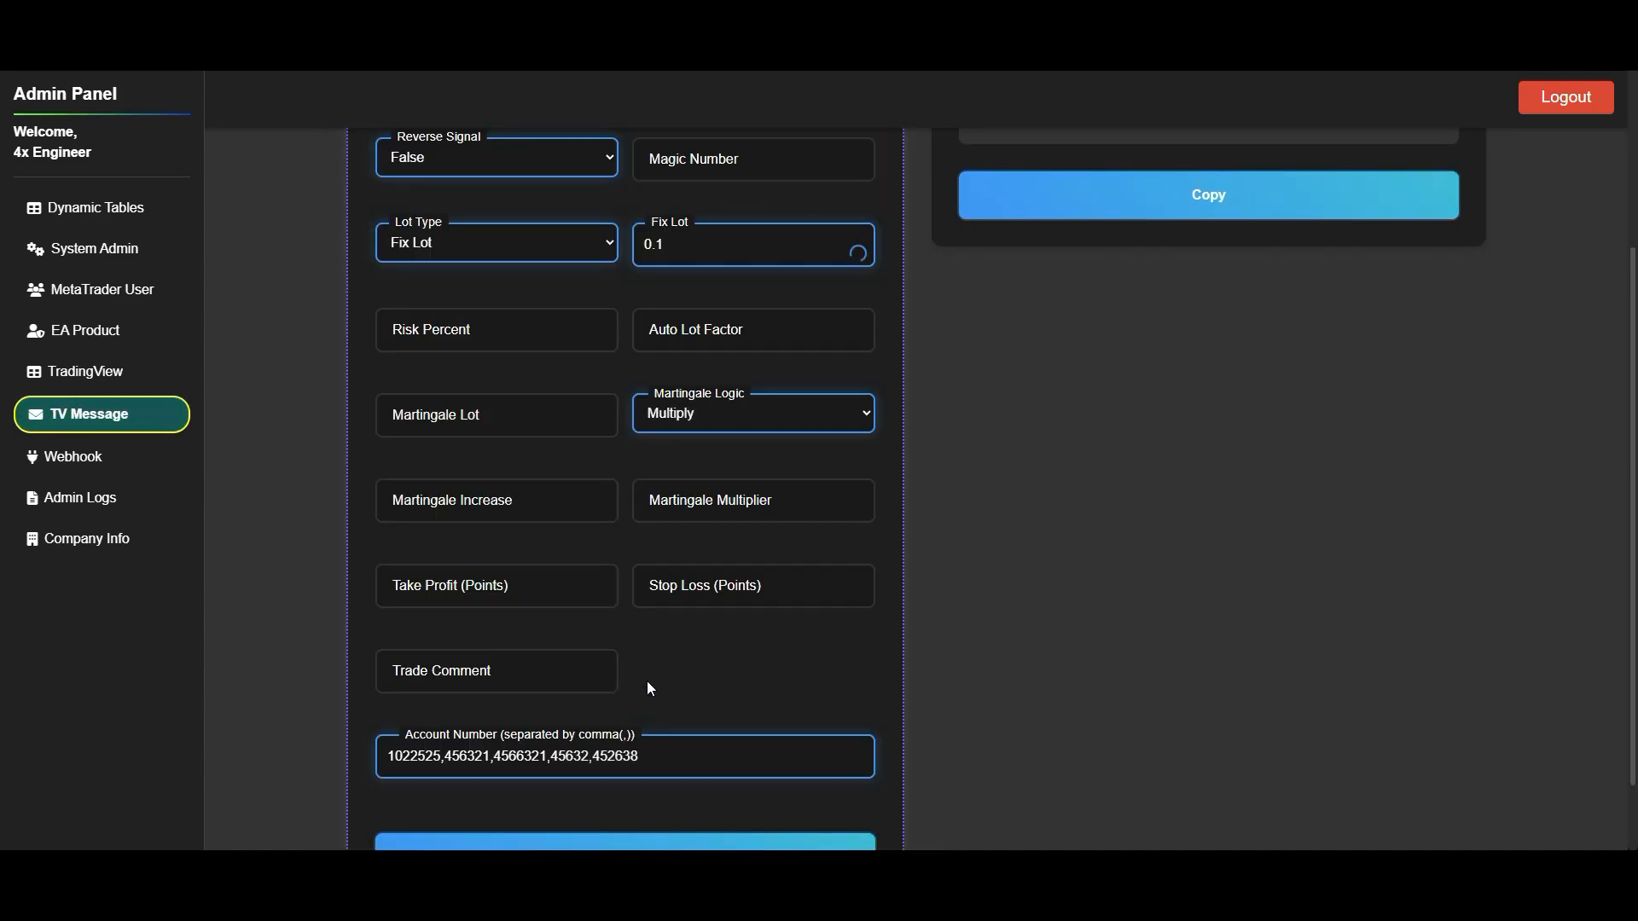
scroll(647, 683, "down", 1)
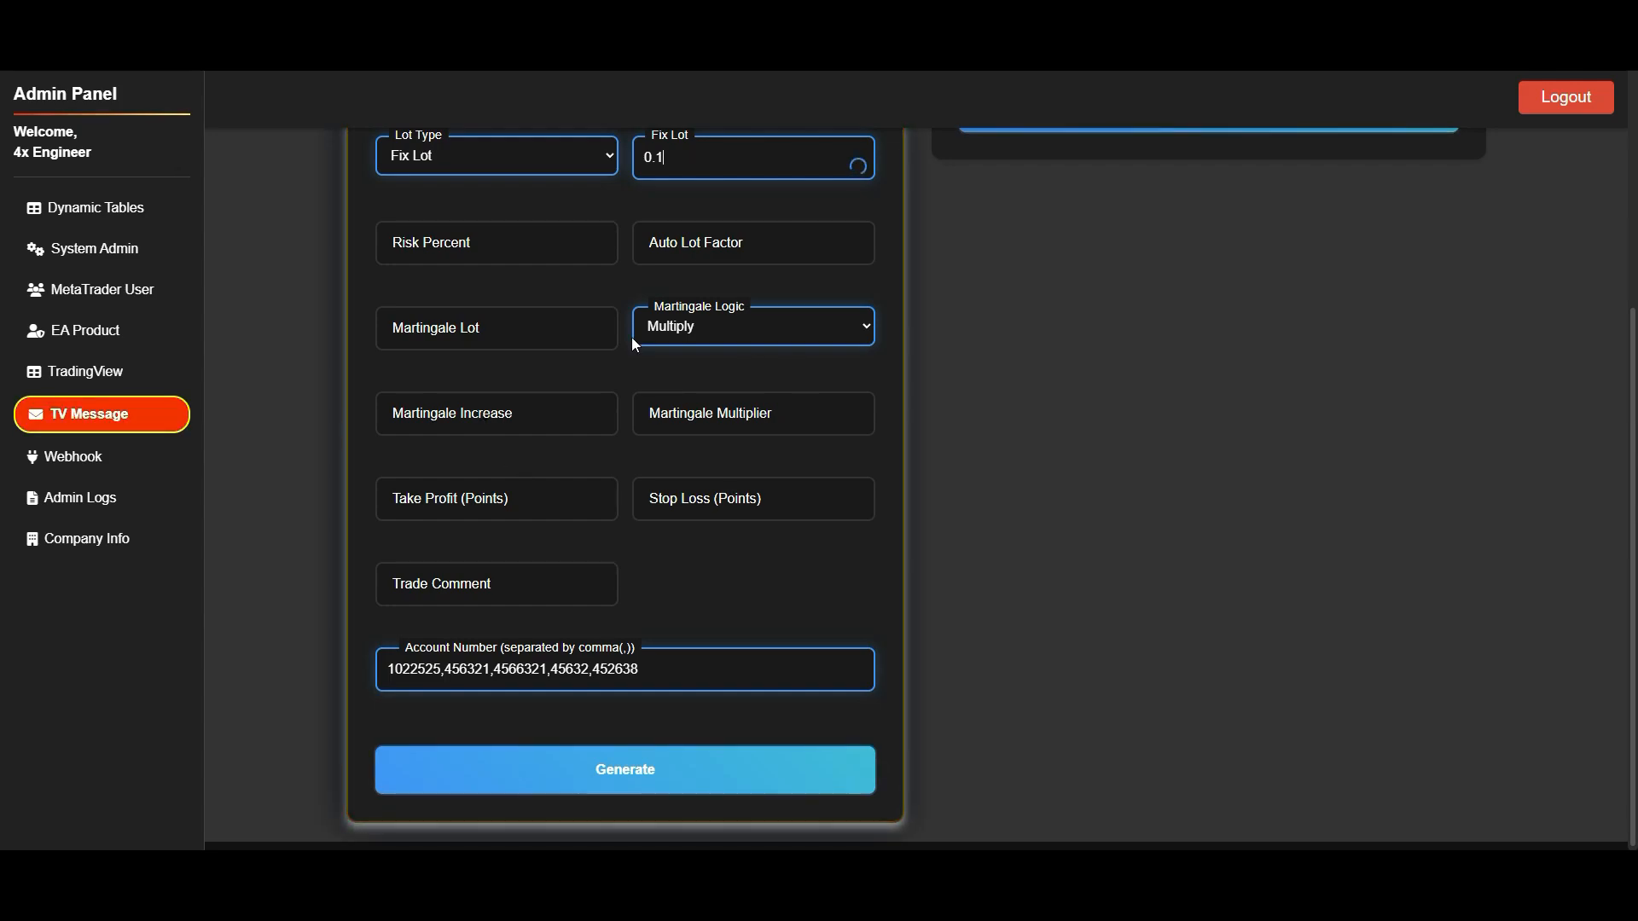
- Set Max Slippage to 3000 in the Trade Settings
scroll(500, 309, "up", 3)
left_click(476, 322)
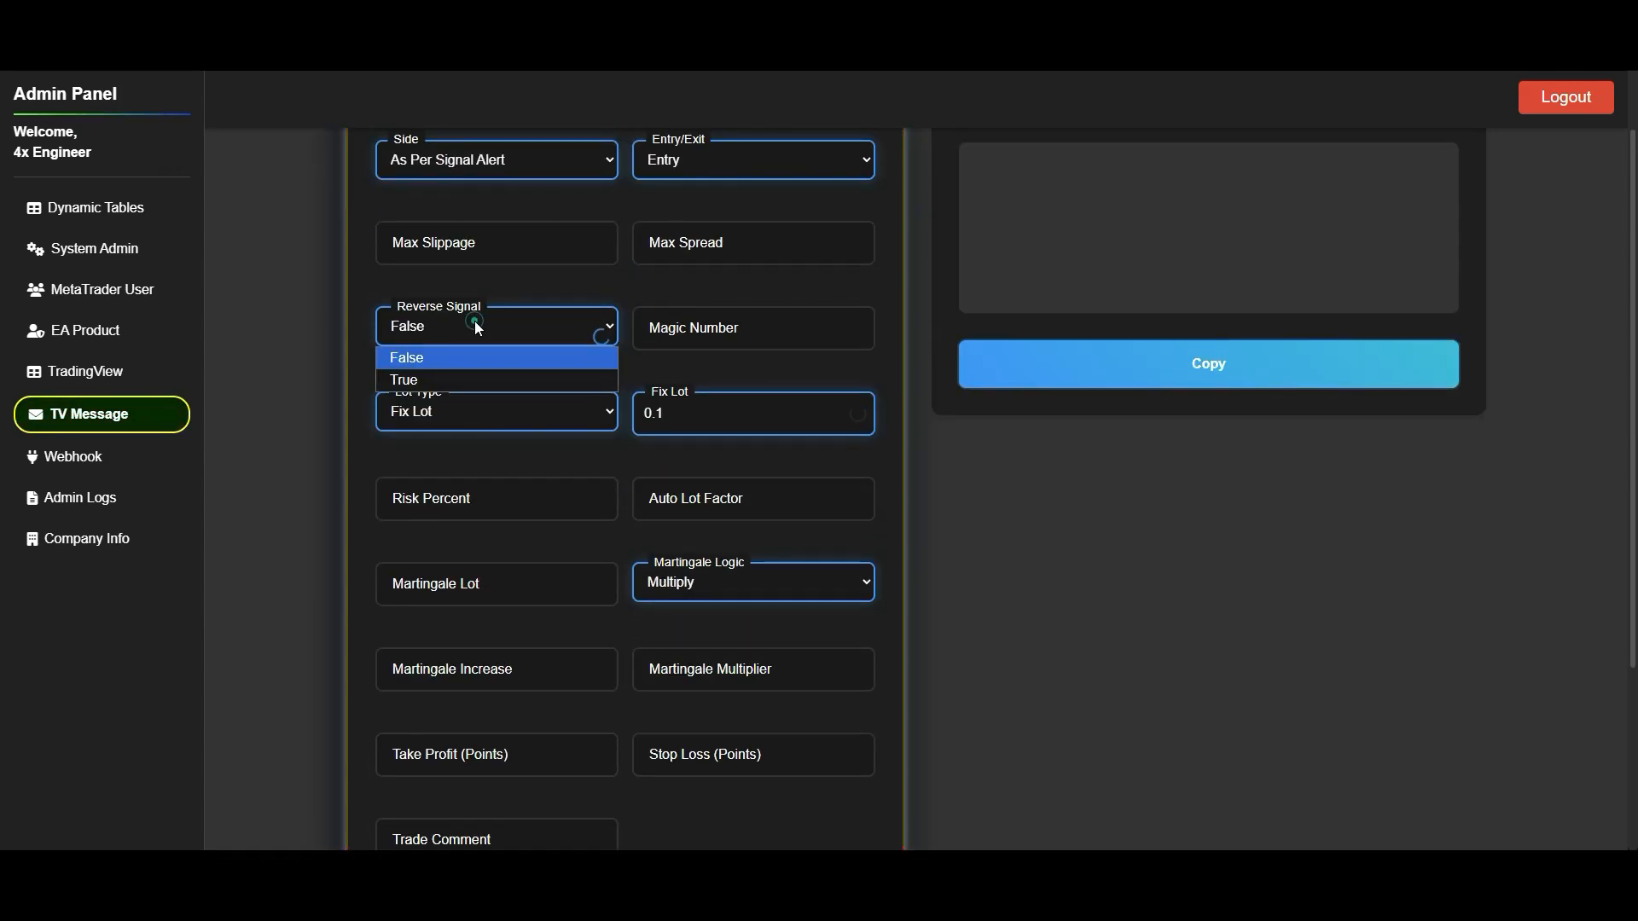
left_click(526, 322)
left_click(530, 249)
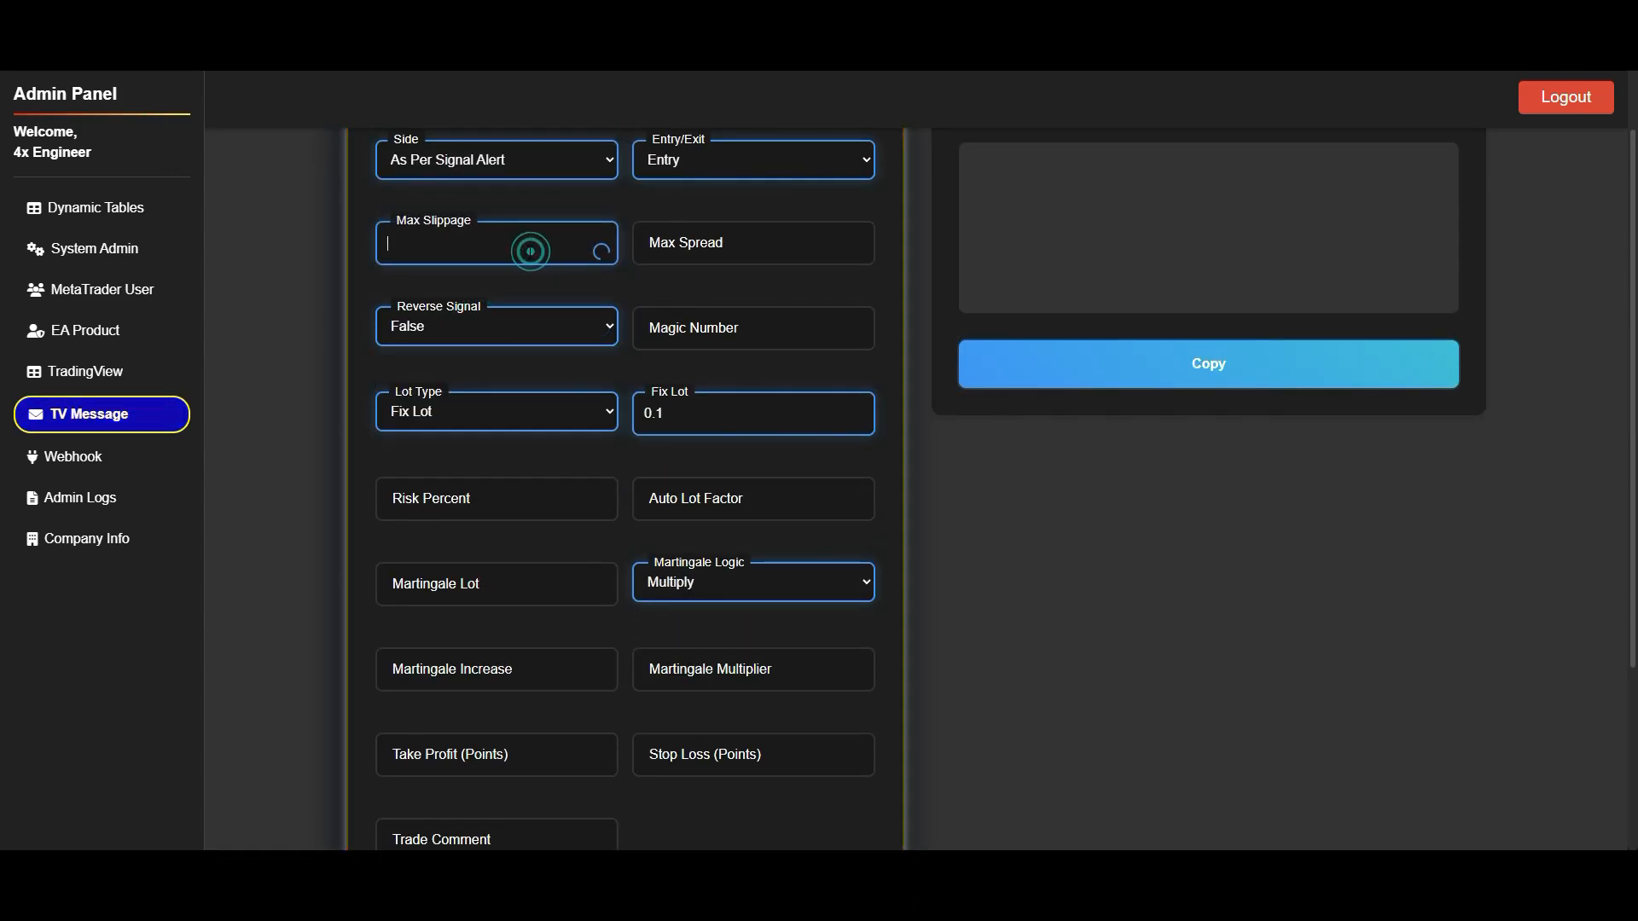
type("3000")
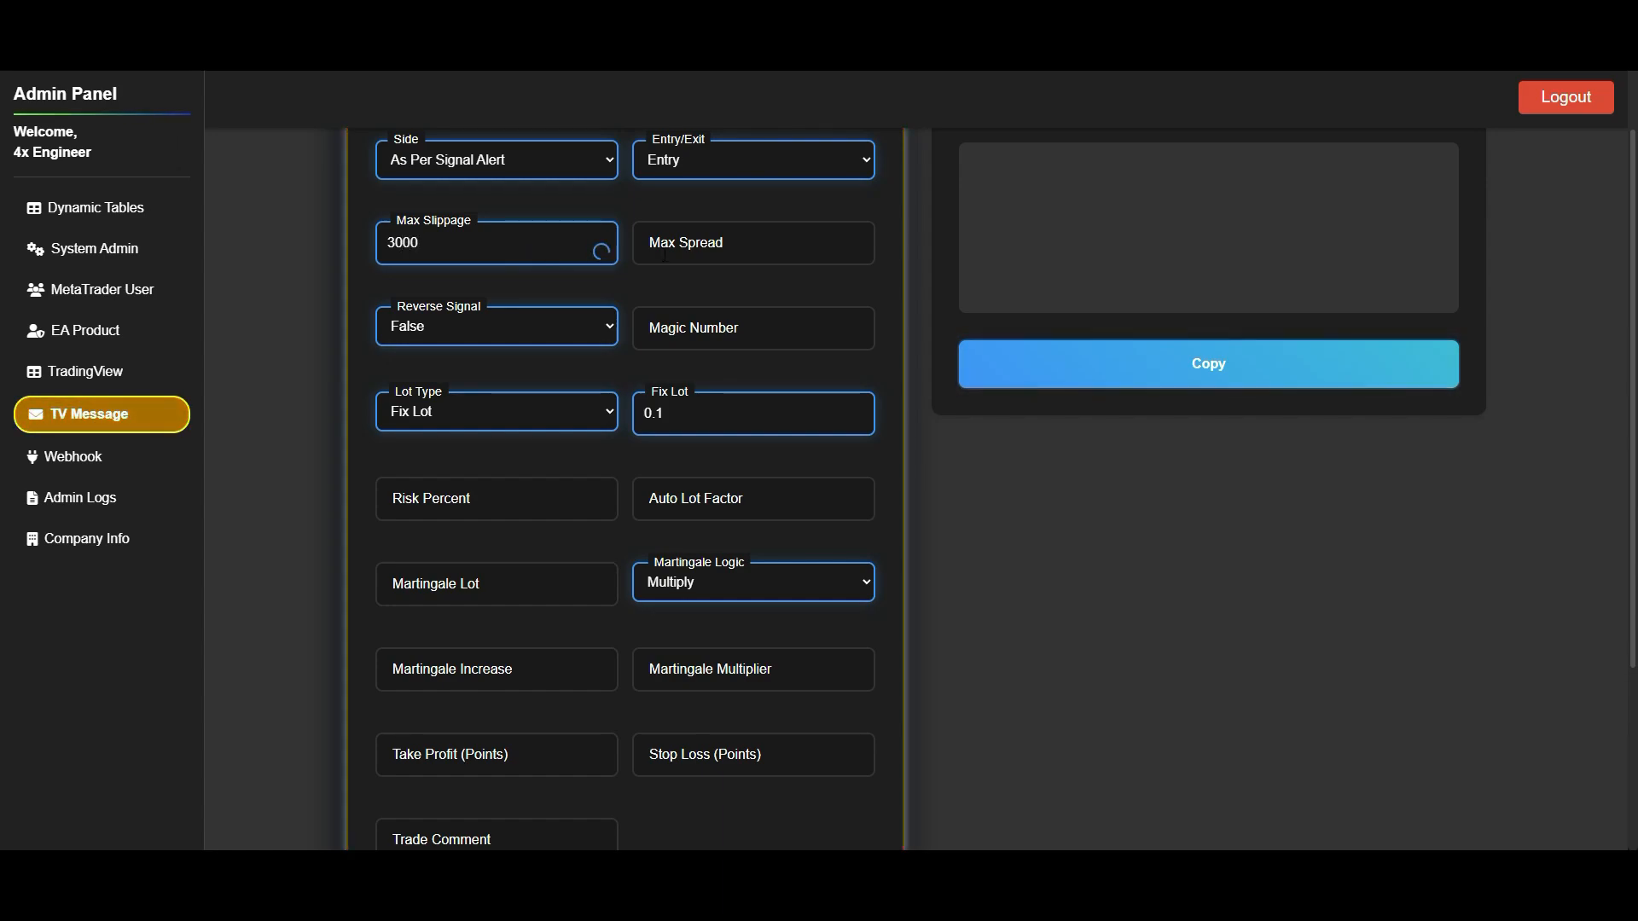
- Set the Magic Number to 1 and Reverse Signal to True, leaving Max Spread empty
left_click(695, 244)
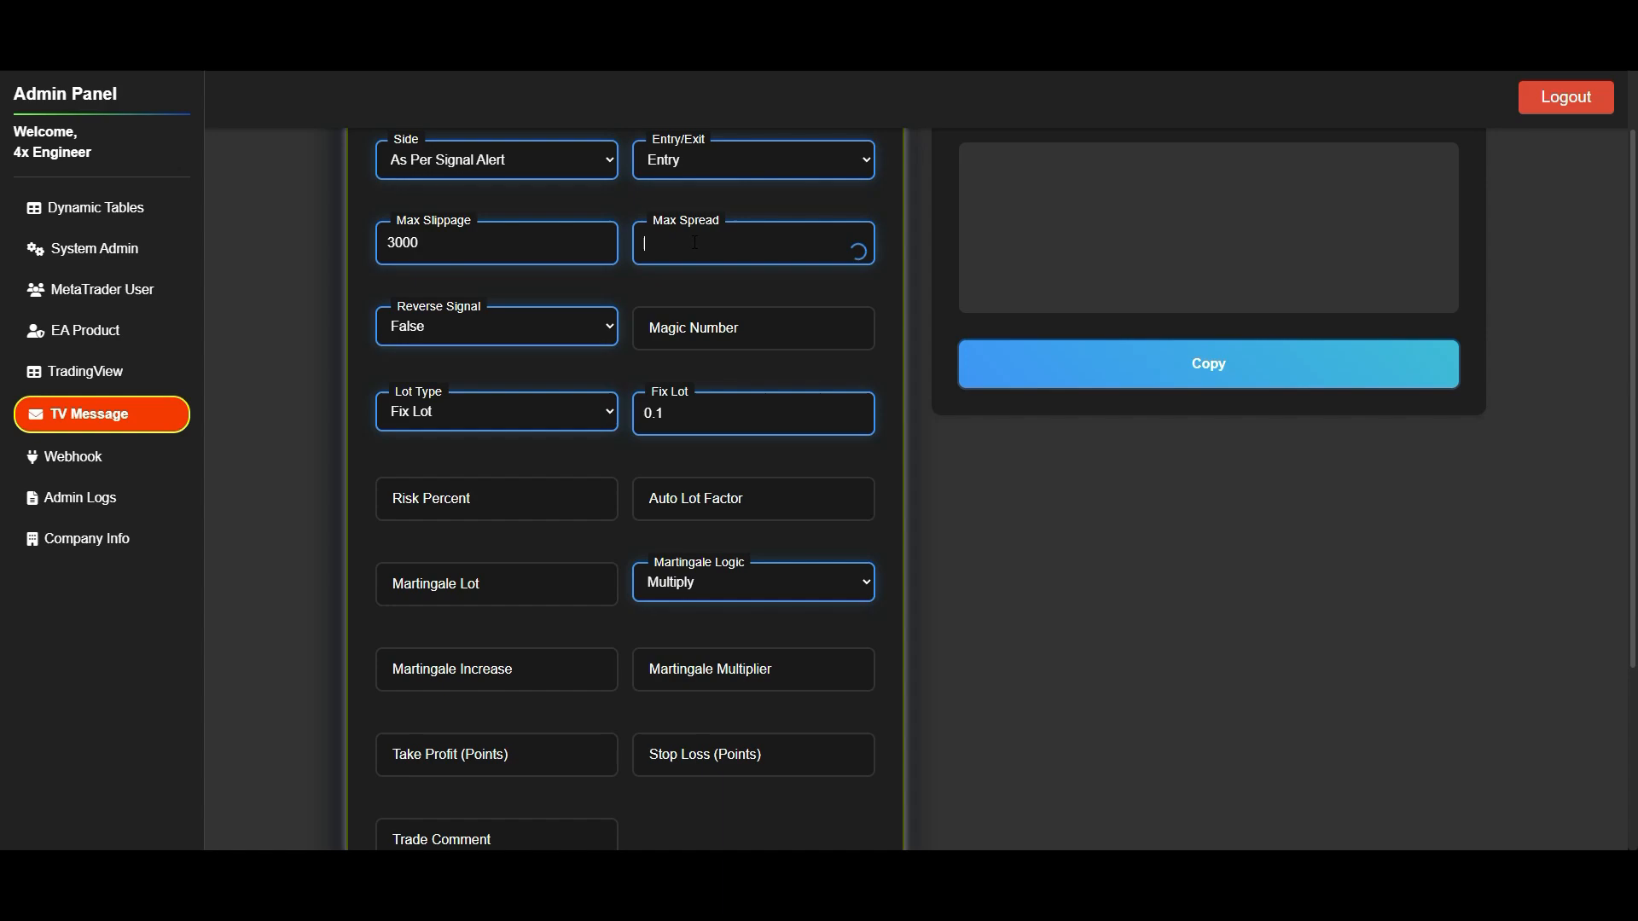
left_click(717, 338)
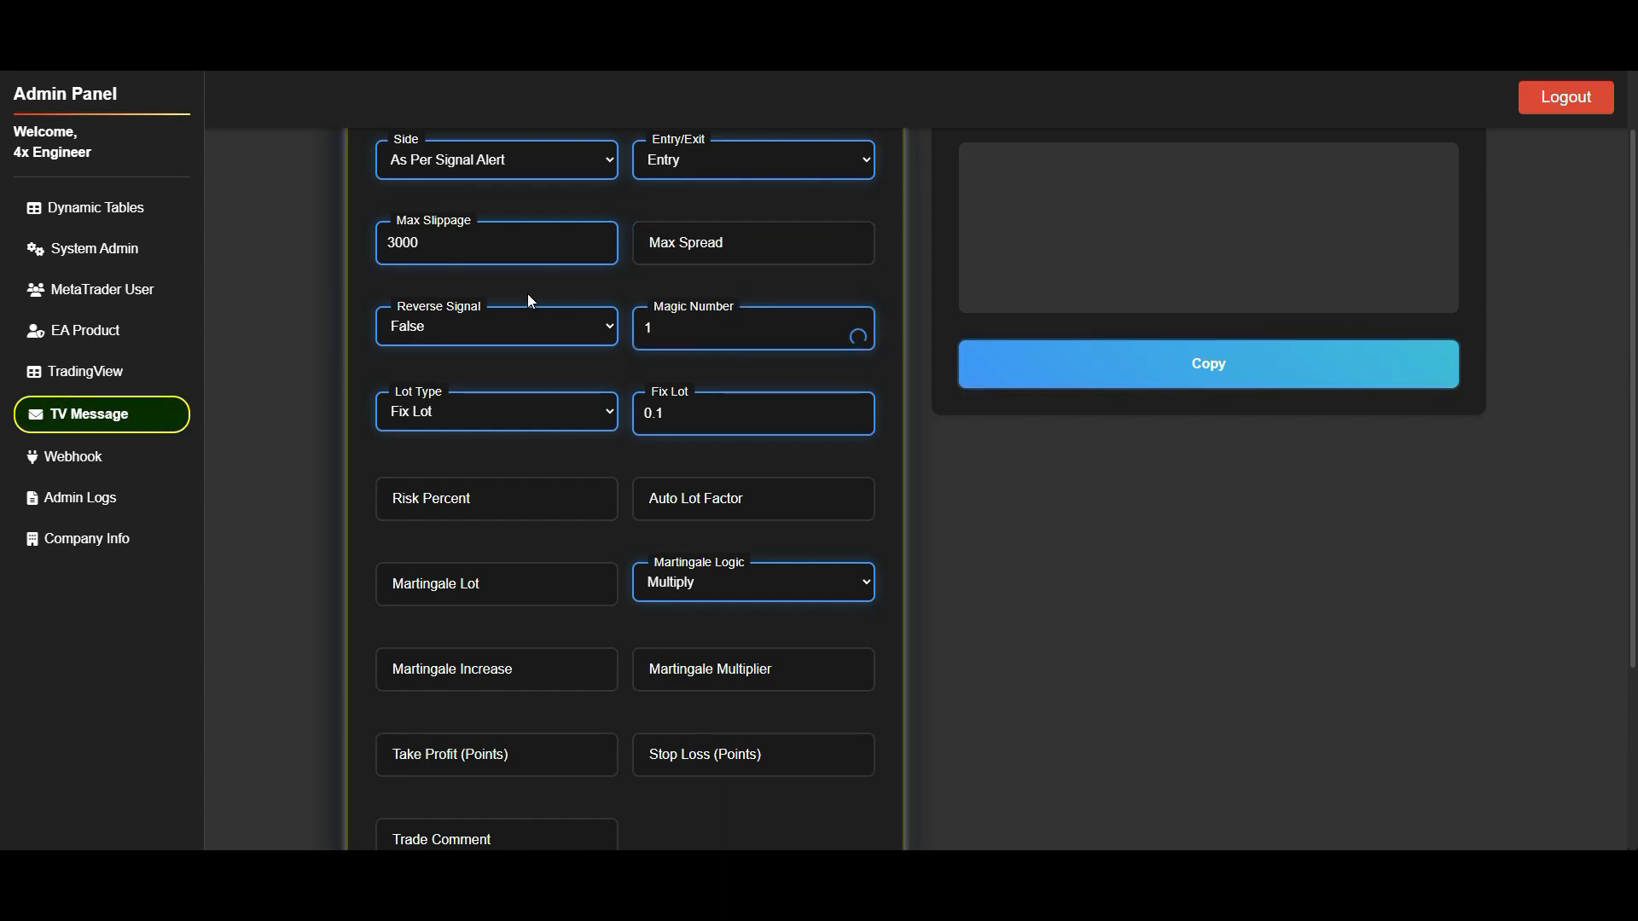
left_click(507, 327)
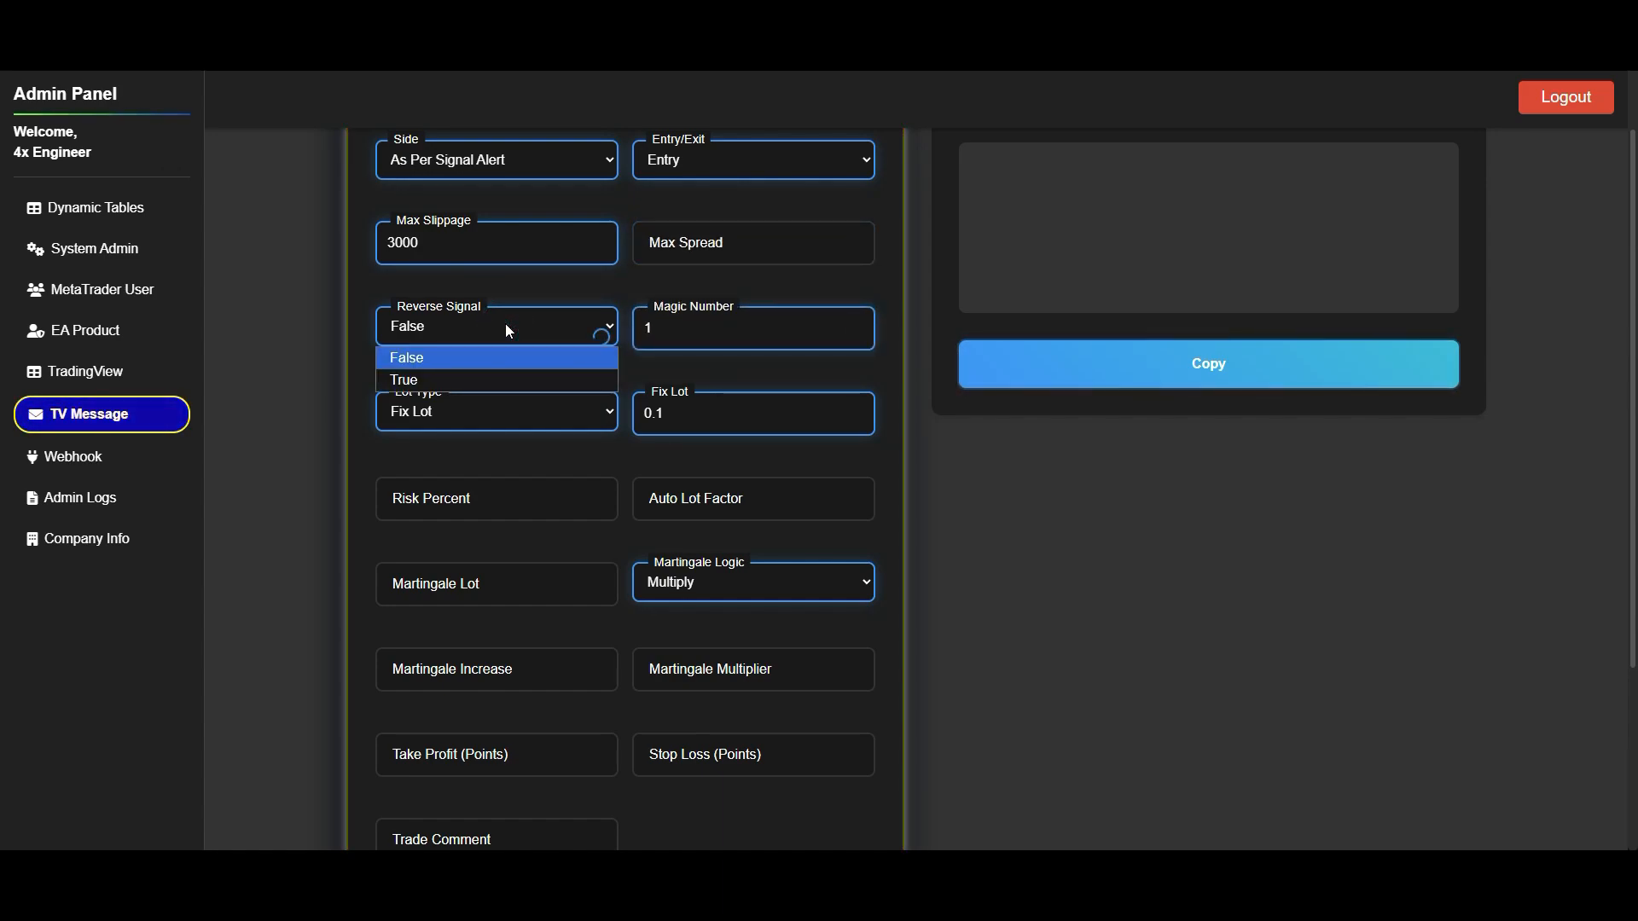
left_click(500, 375)
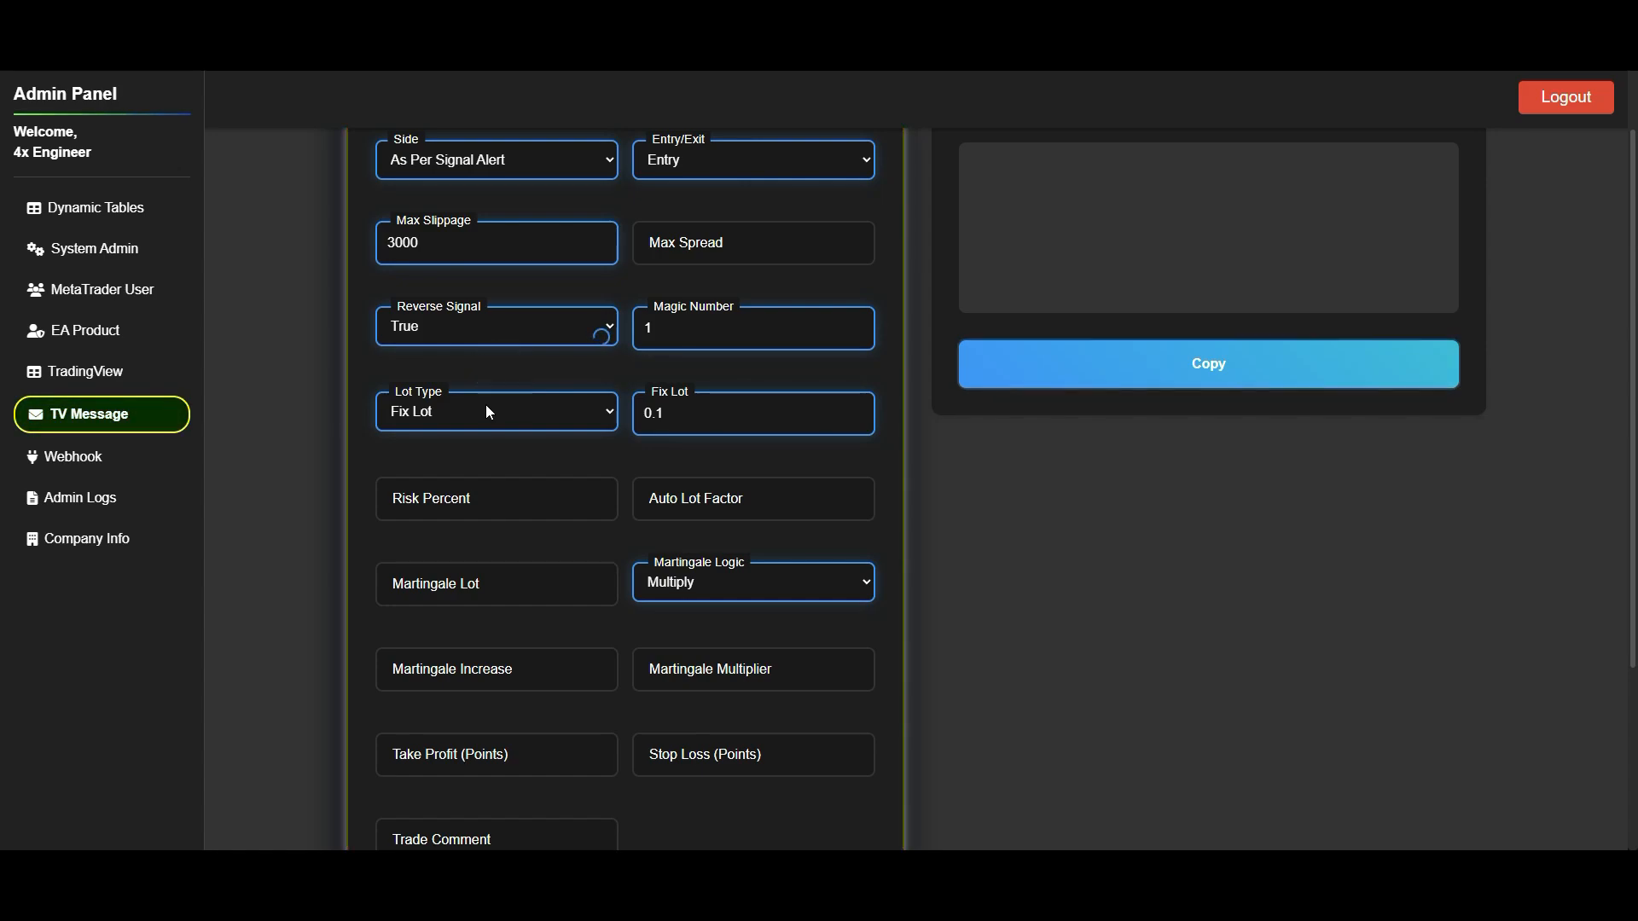
- Change the Lot Type to Auto Lot and set the Auto Lot Factor to 10000
left_click(520, 580)
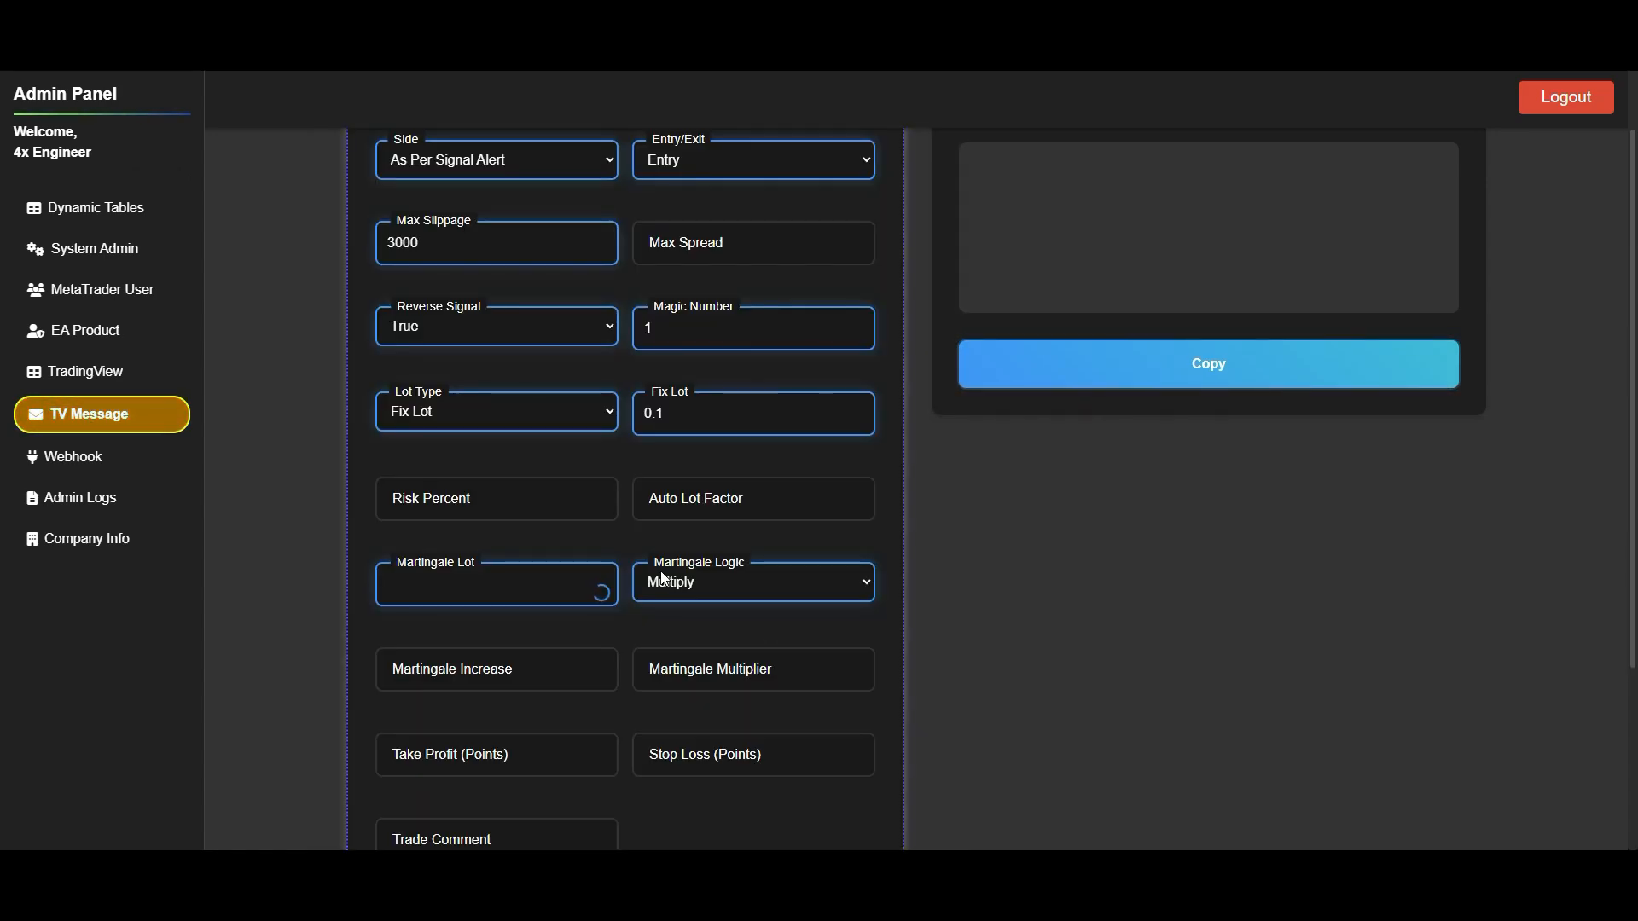
left_click(465, 404)
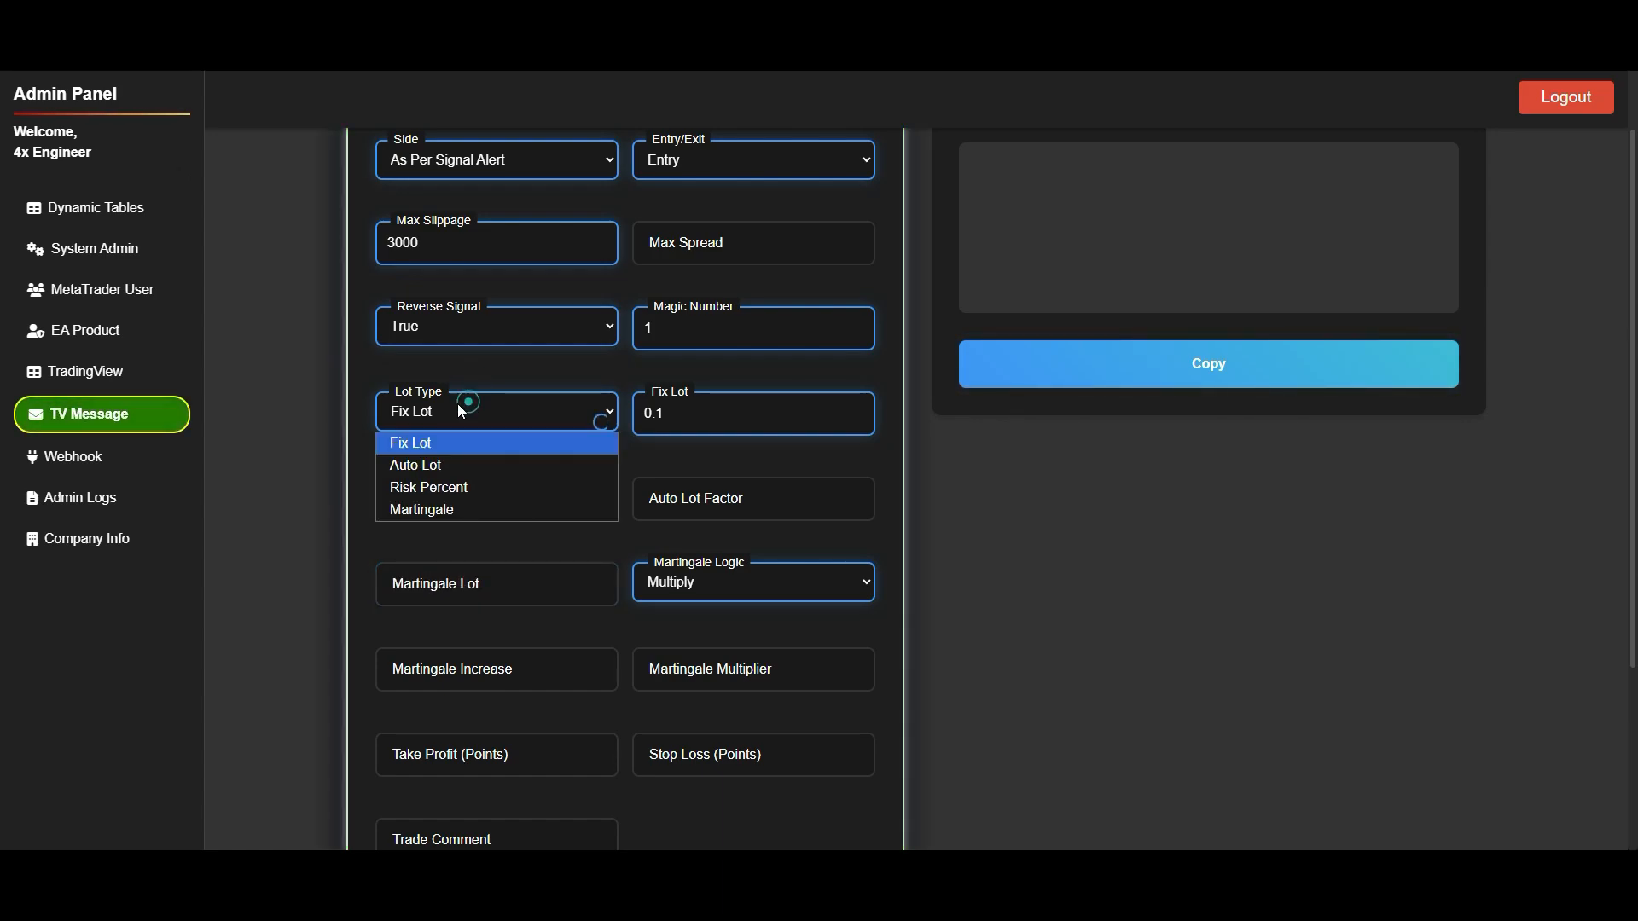
left_click(463, 464)
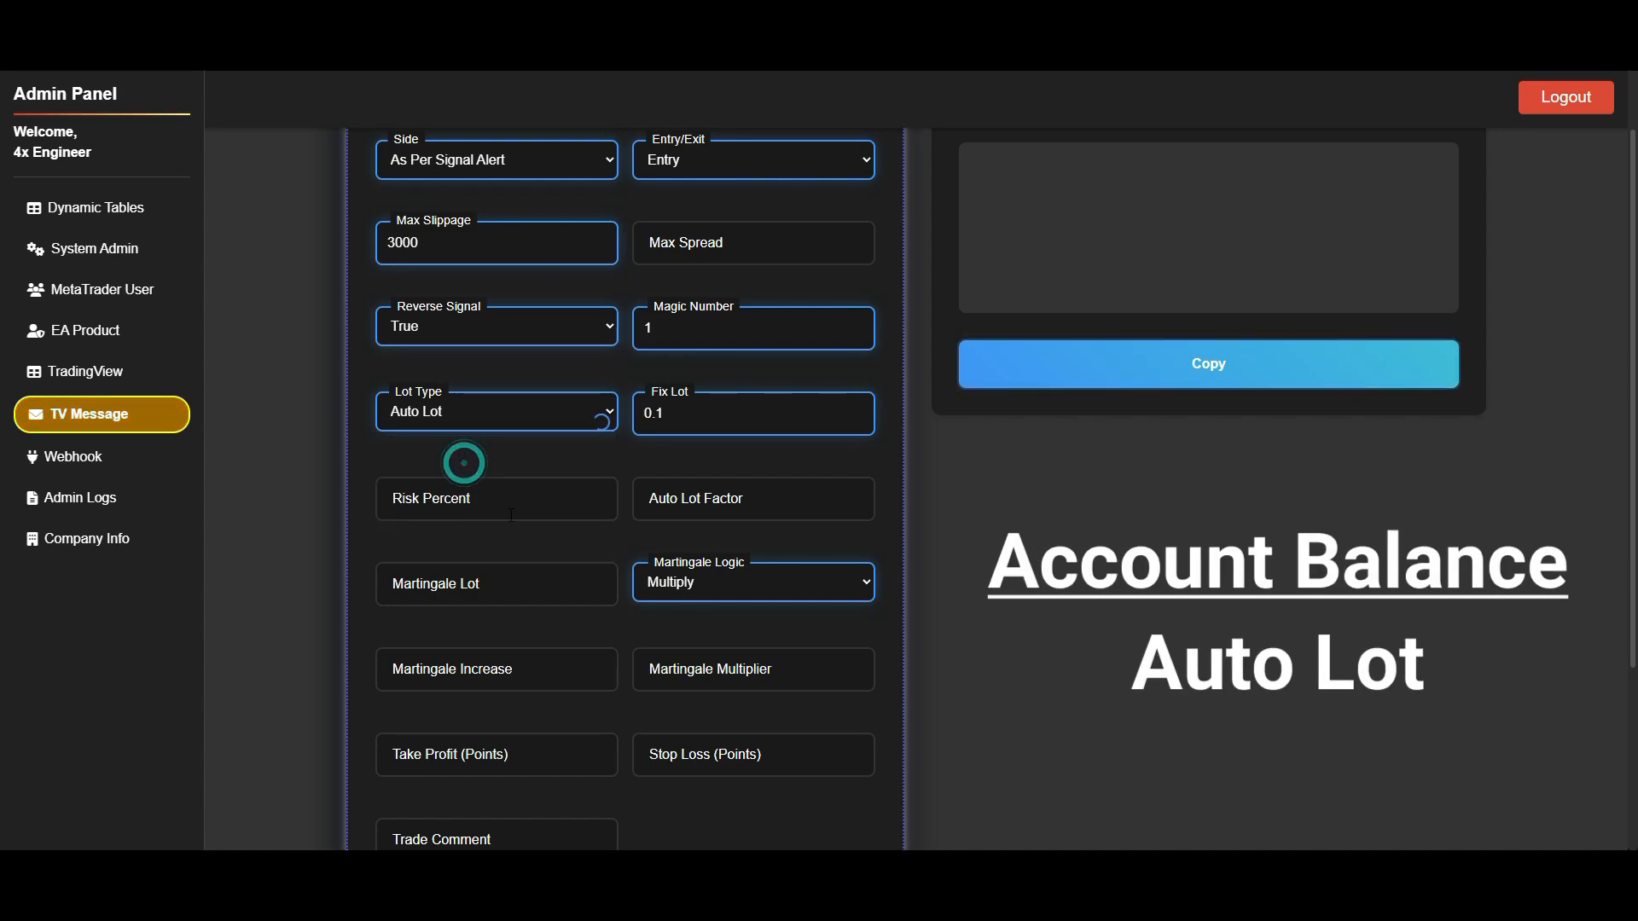
left_click(726, 516)
type("10000")
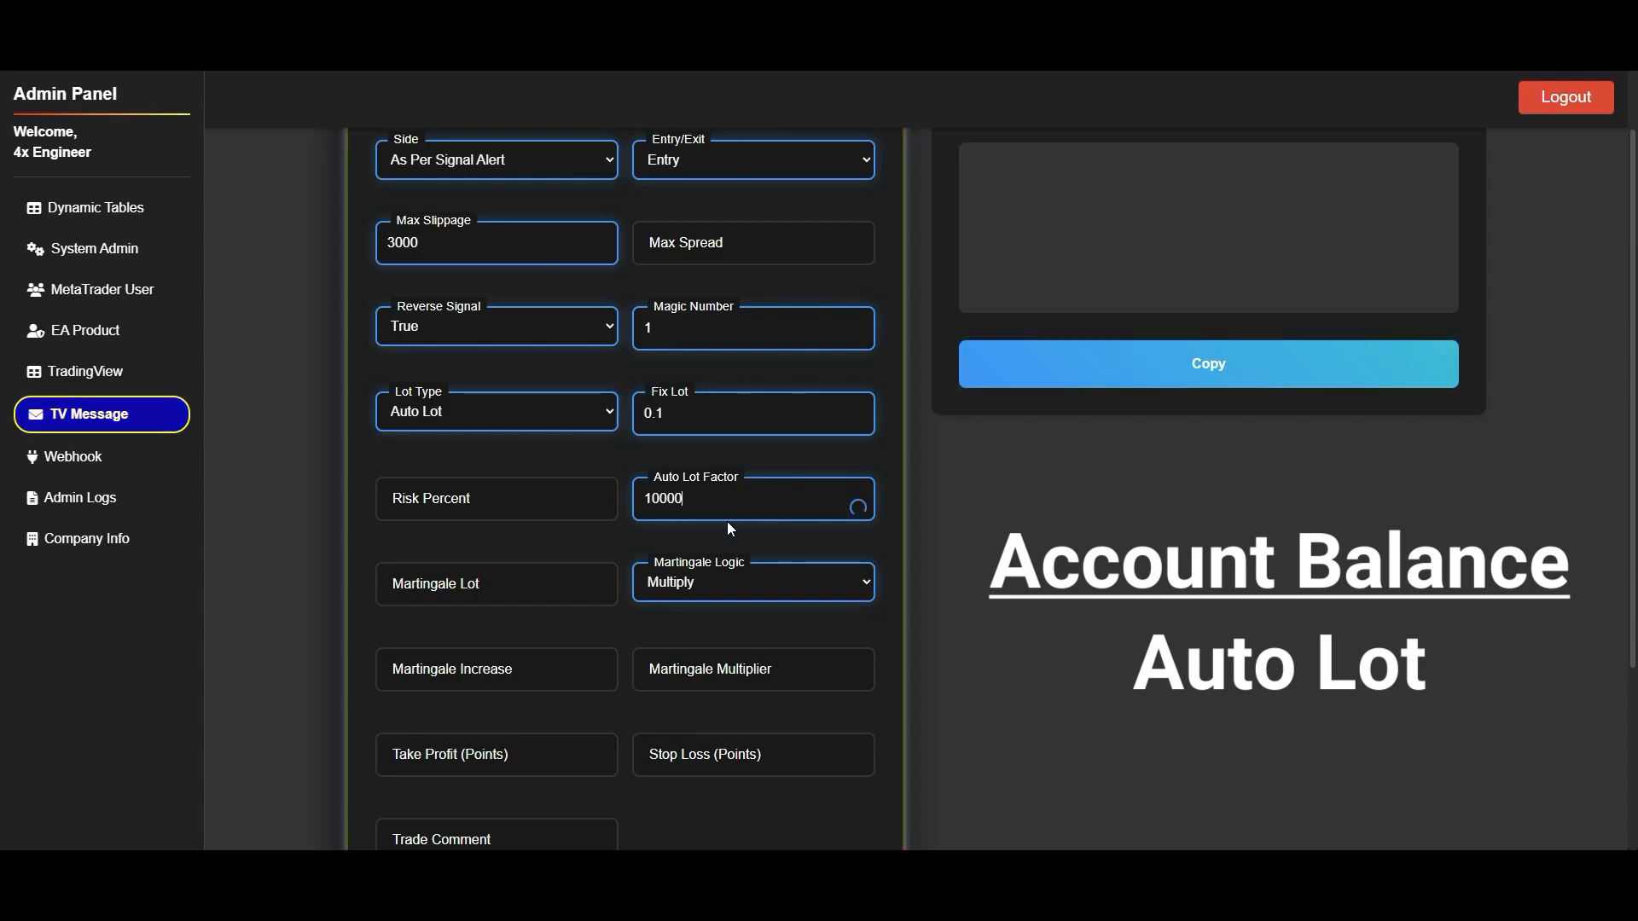
- Change the Lot Type to Risk Percent and set the Risk Percent value to 3
left_click(505, 417)
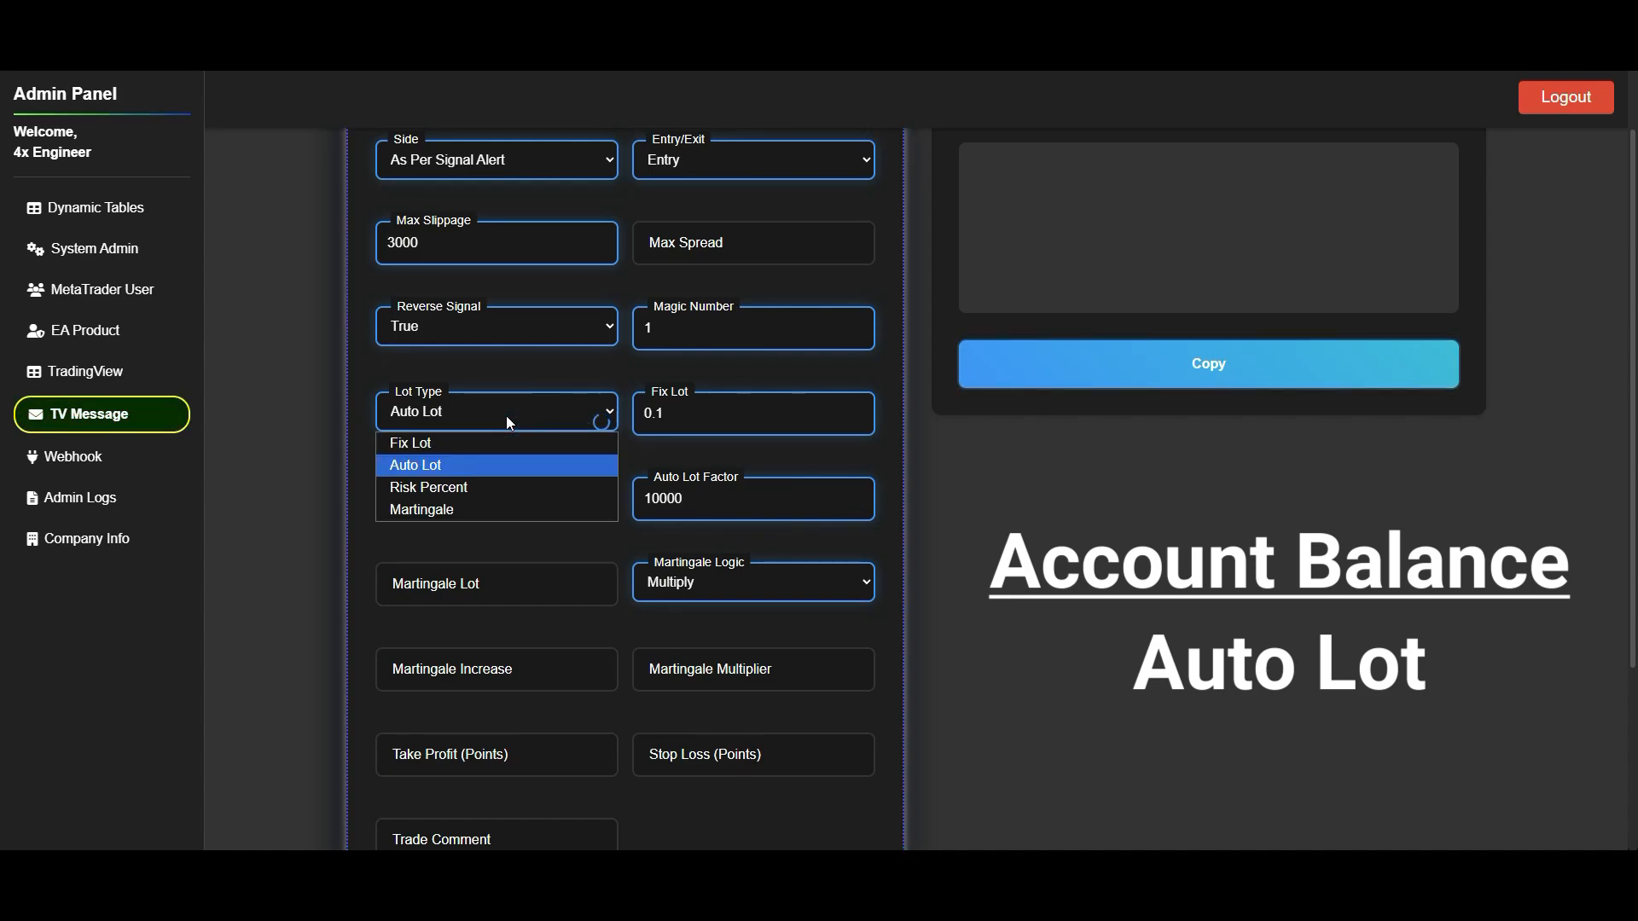
left_click(488, 490)
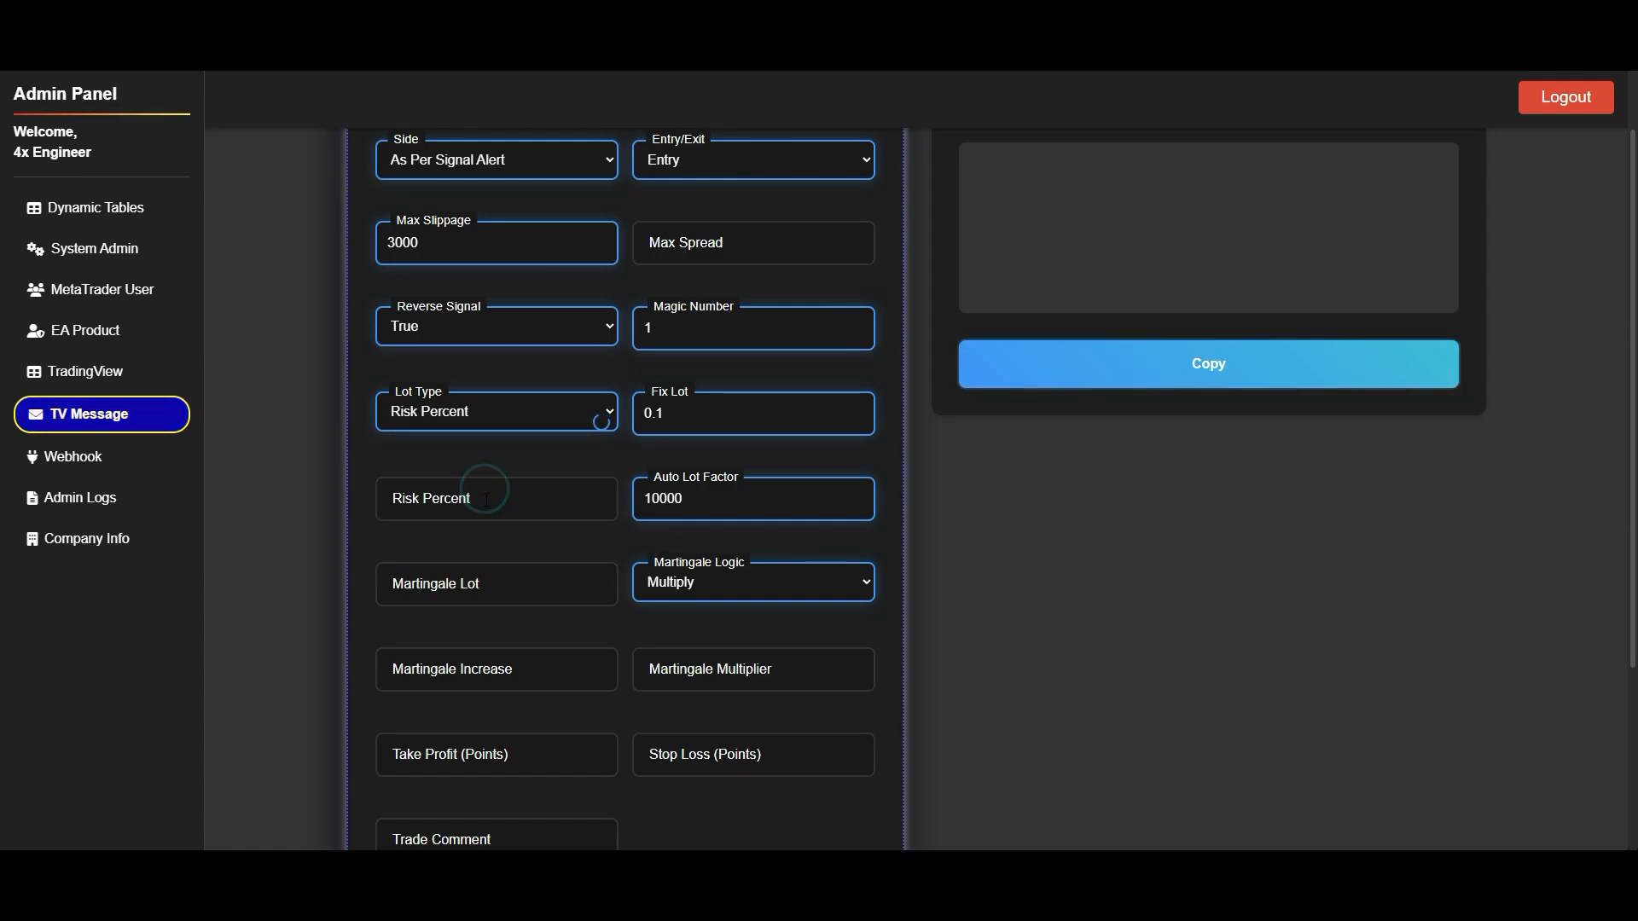
left_click(485, 500)
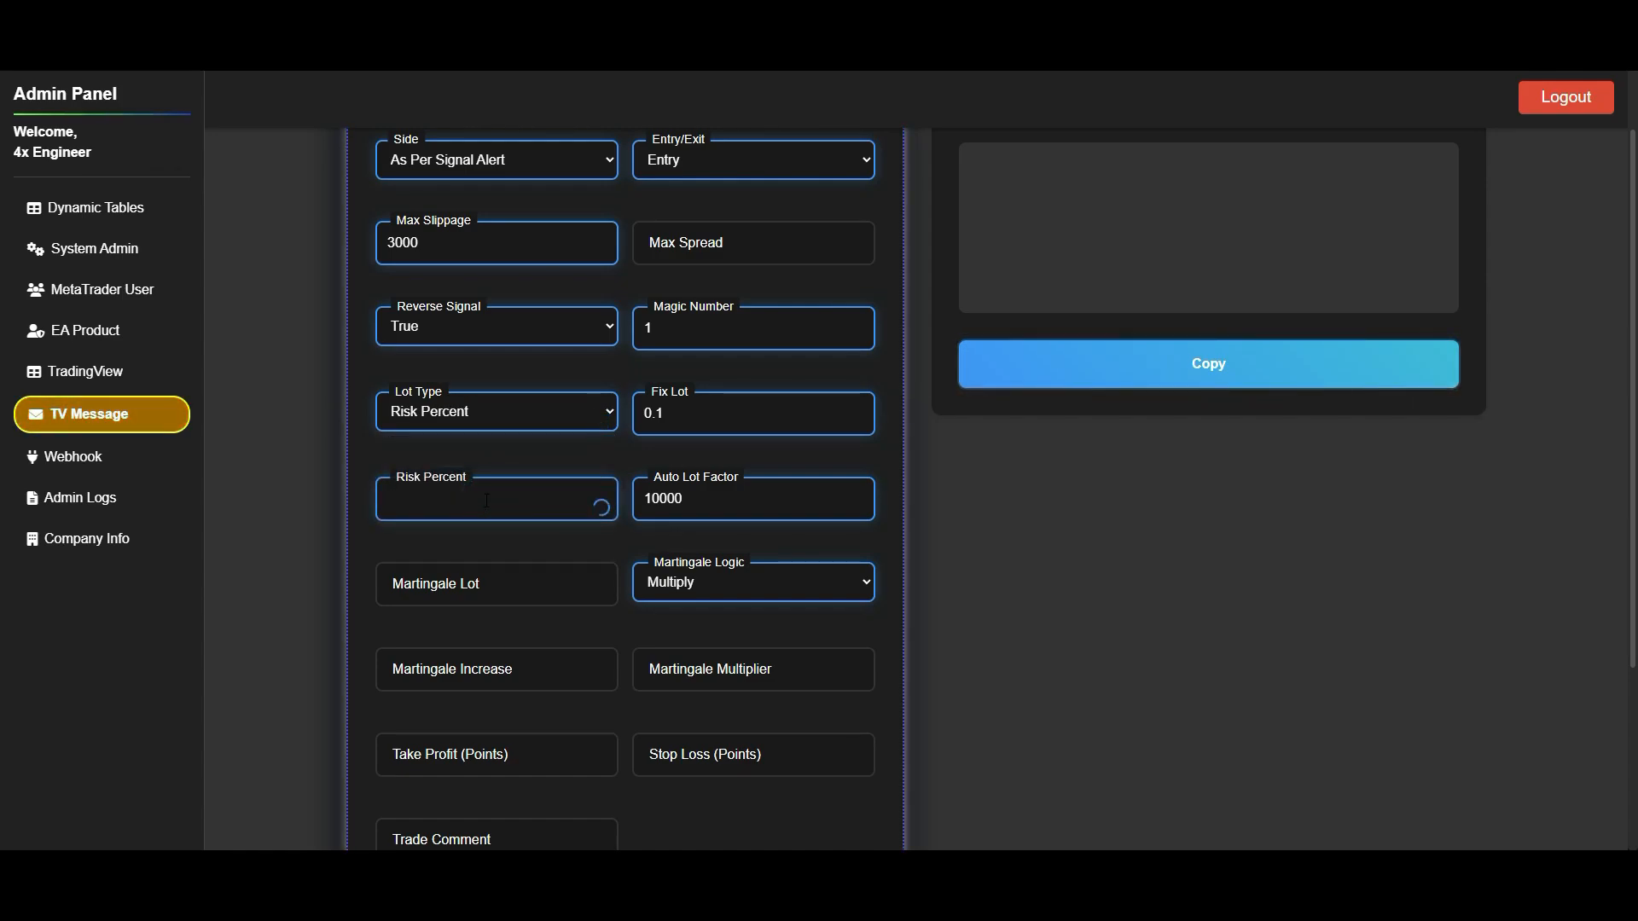
type("3")
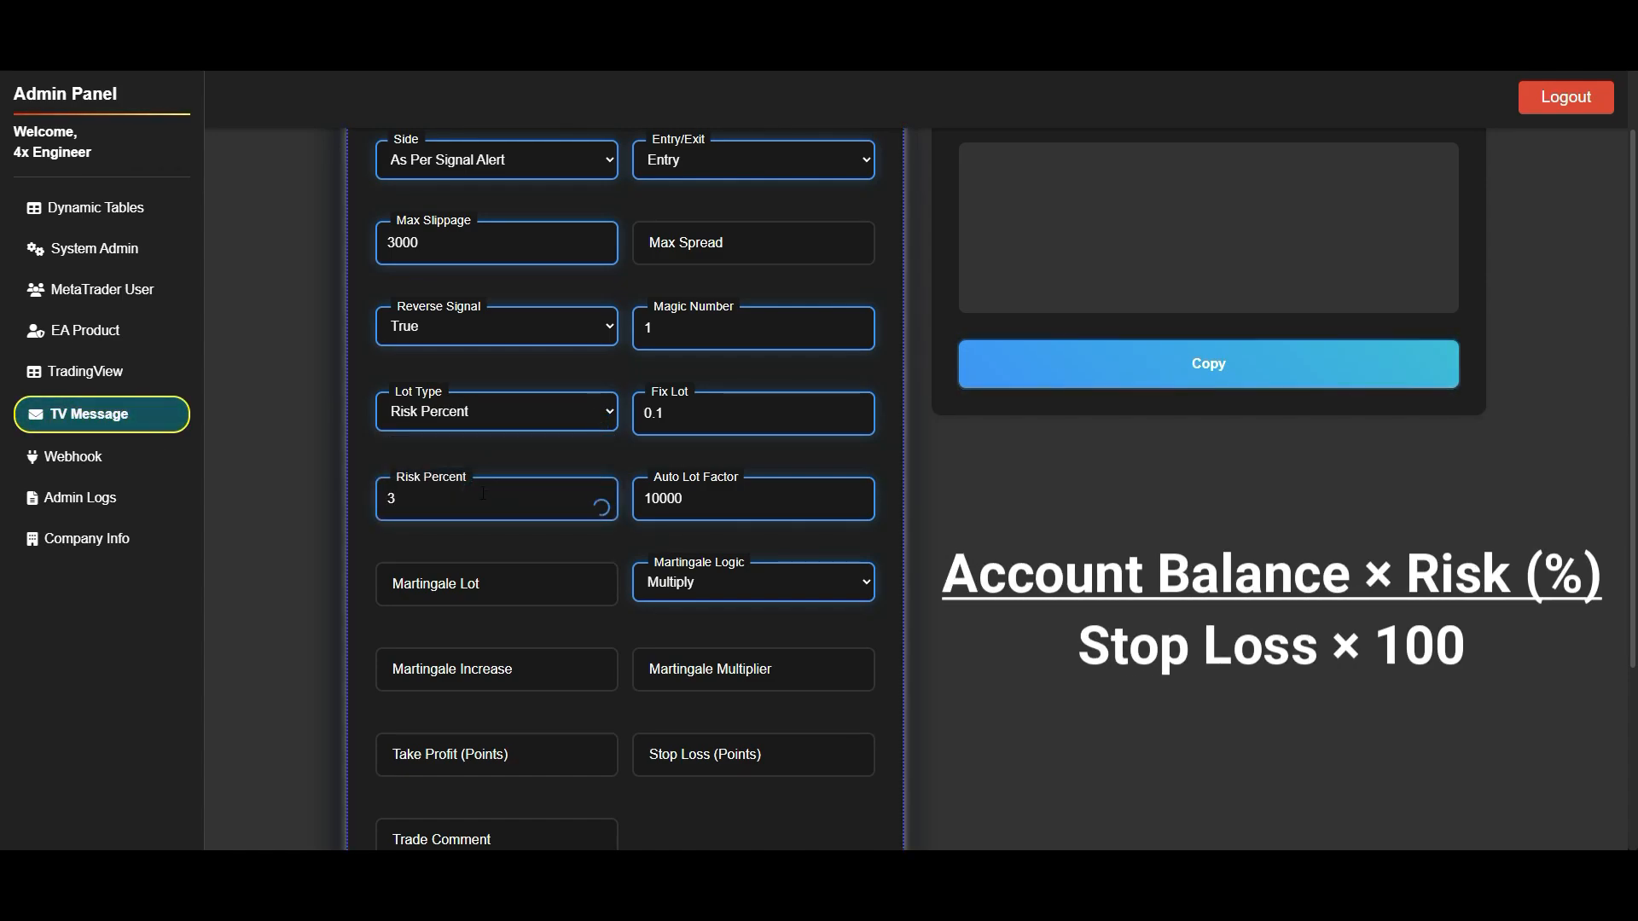
- Change the Lot Type to Martingale and set the Martingale Lot to 0.1
left_click(497, 418)
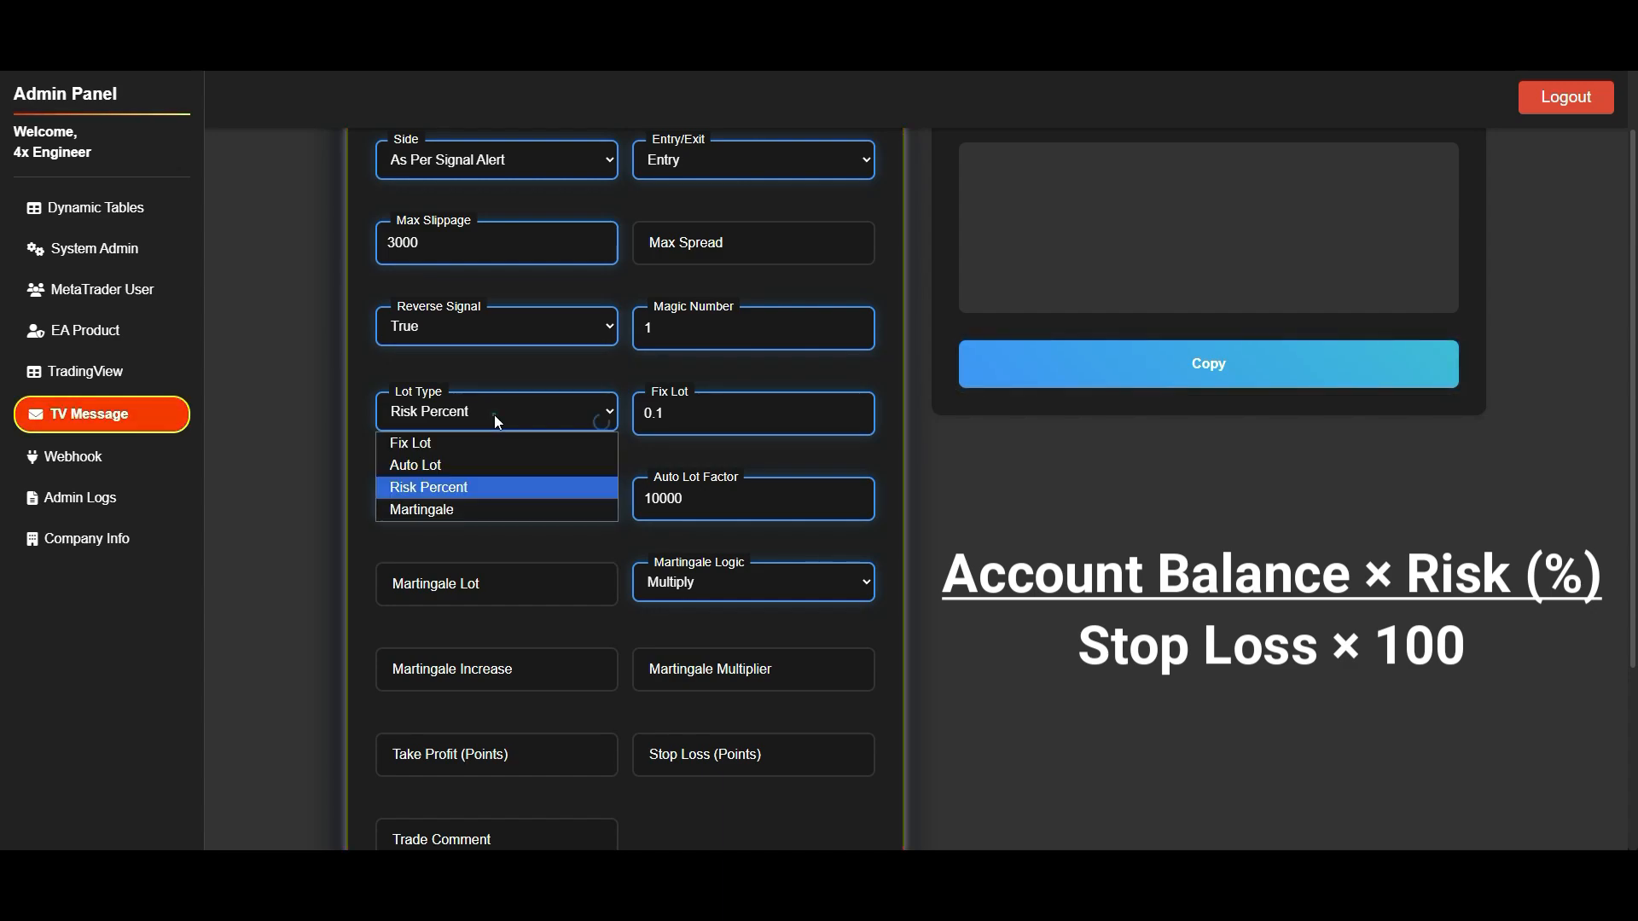
left_click(473, 515)
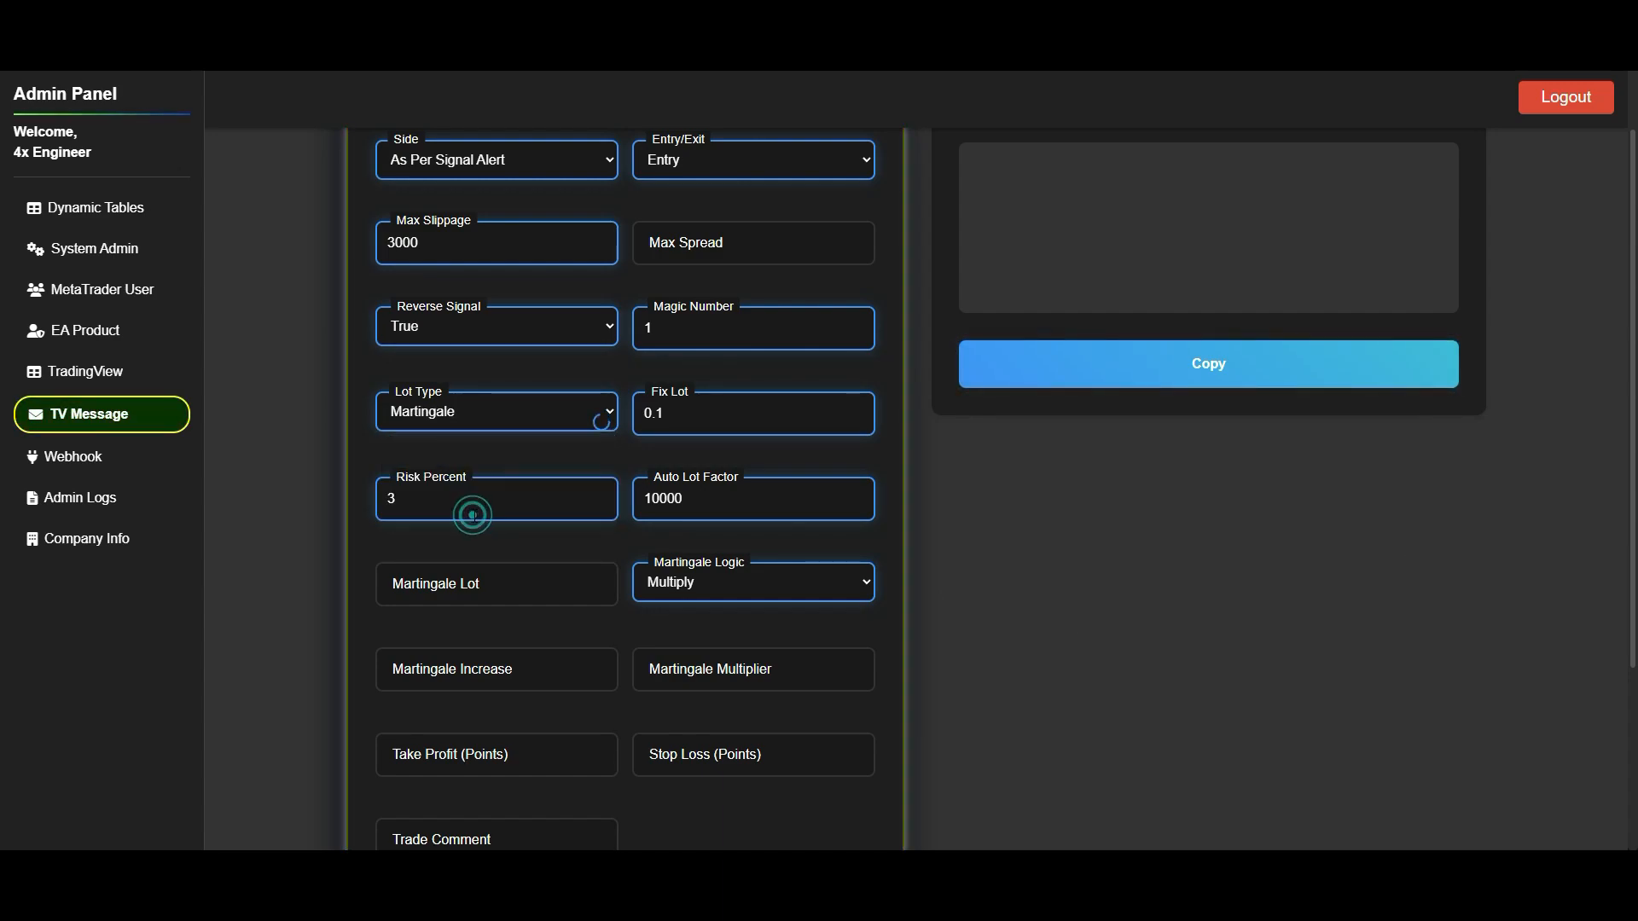
left_click(435, 566)
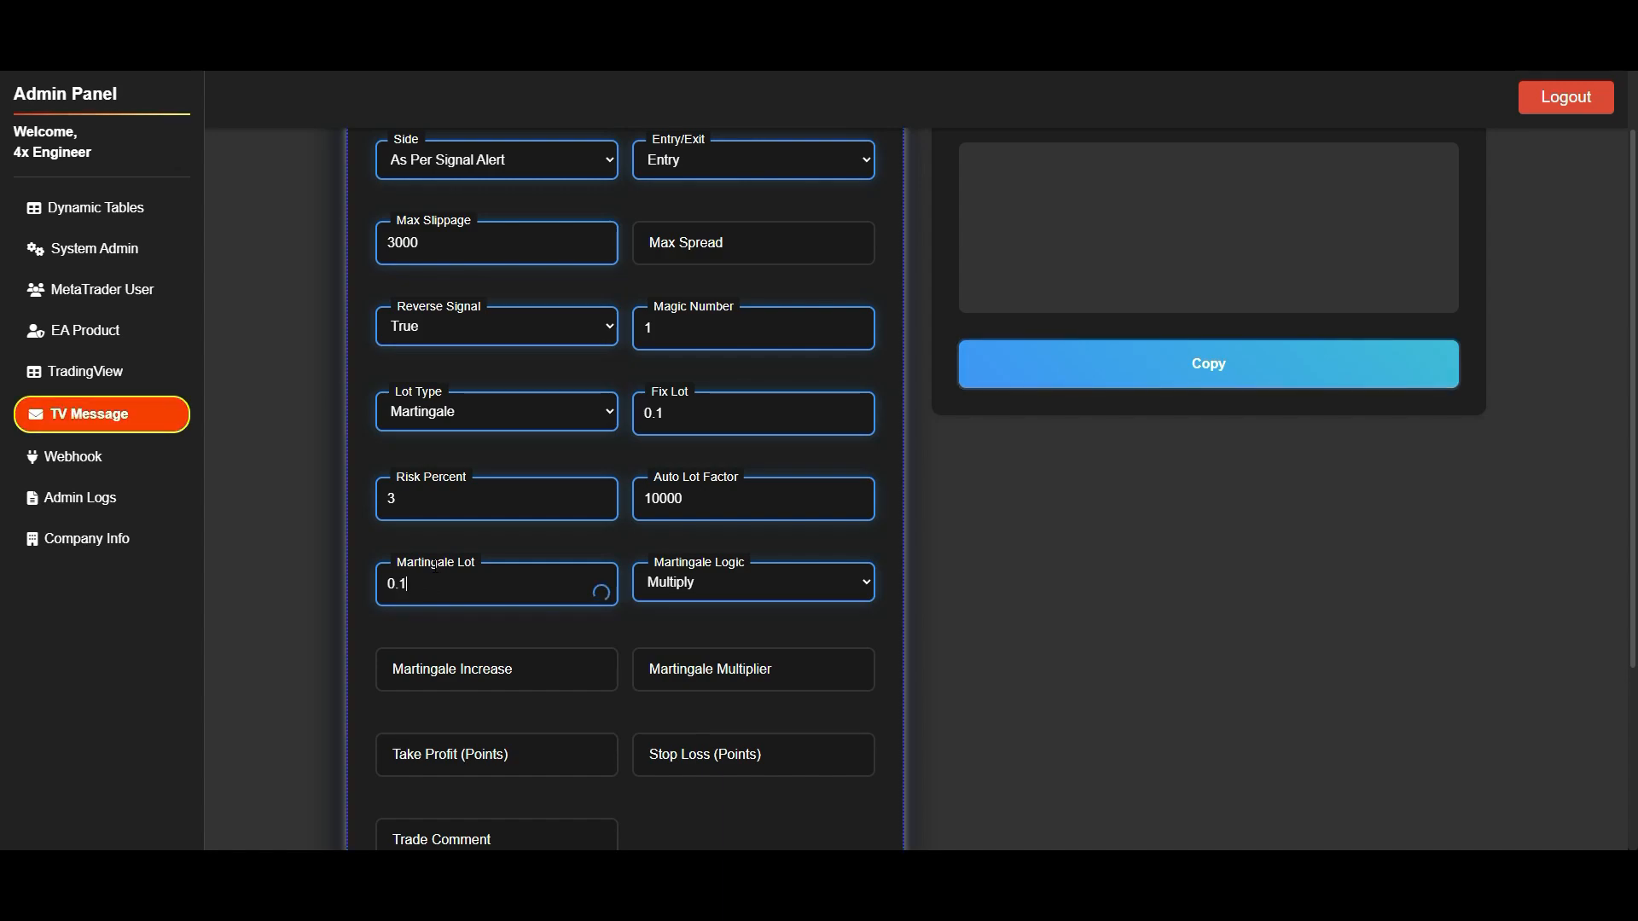
- Keep the Martingale Logic on Multiply and set the Martingale Multiplier to 2
left_click(744, 589)
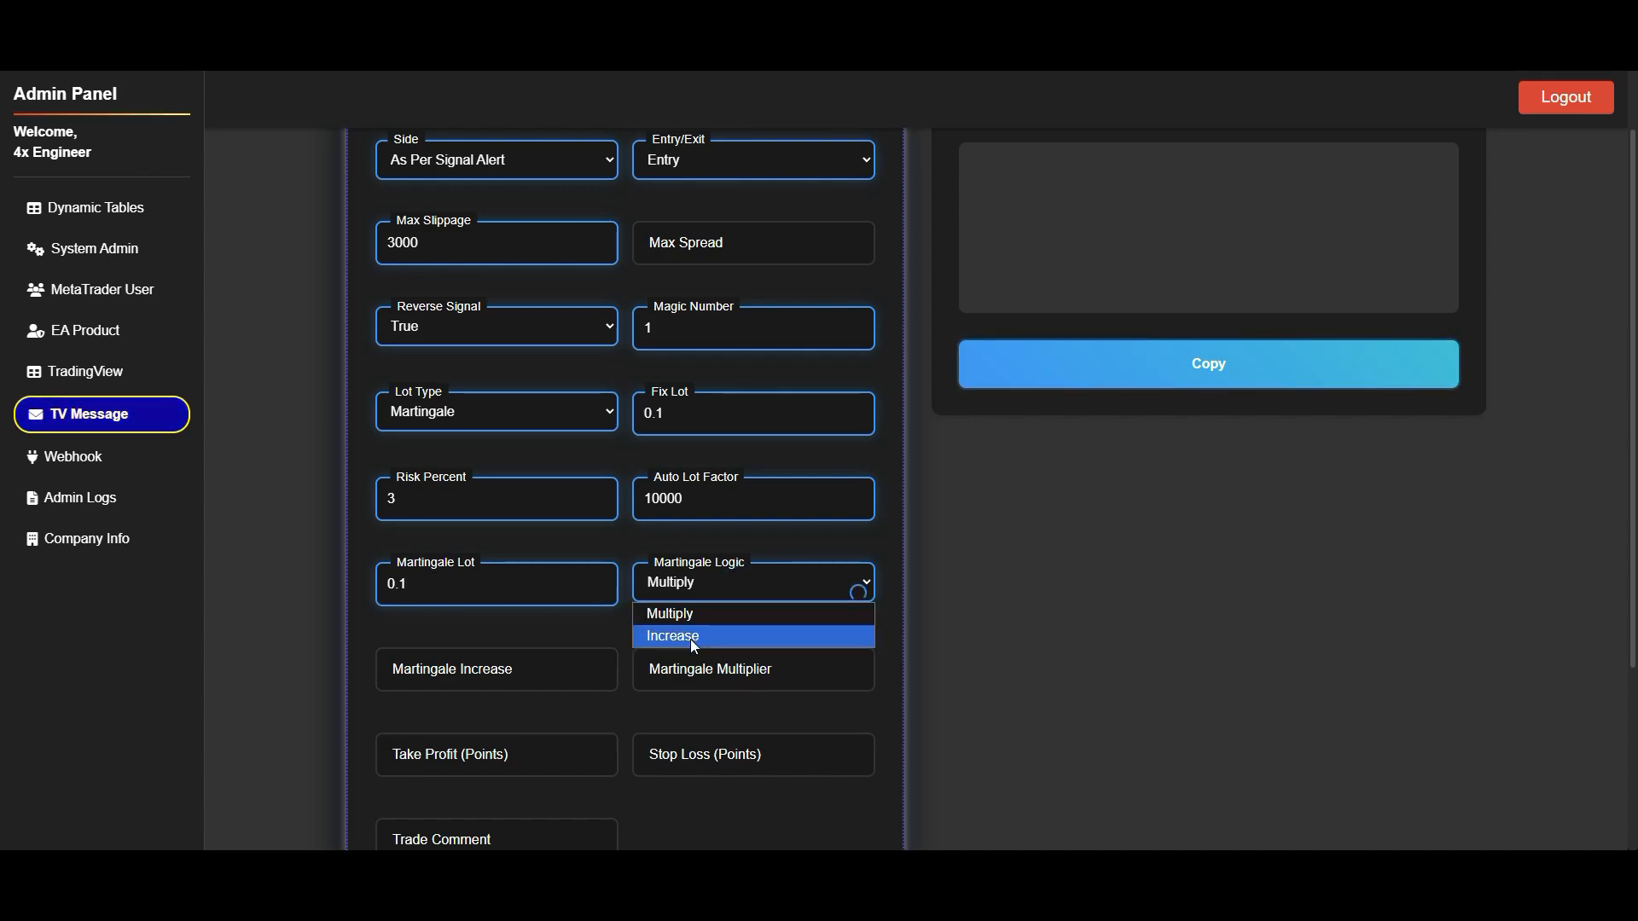
left_click(674, 616)
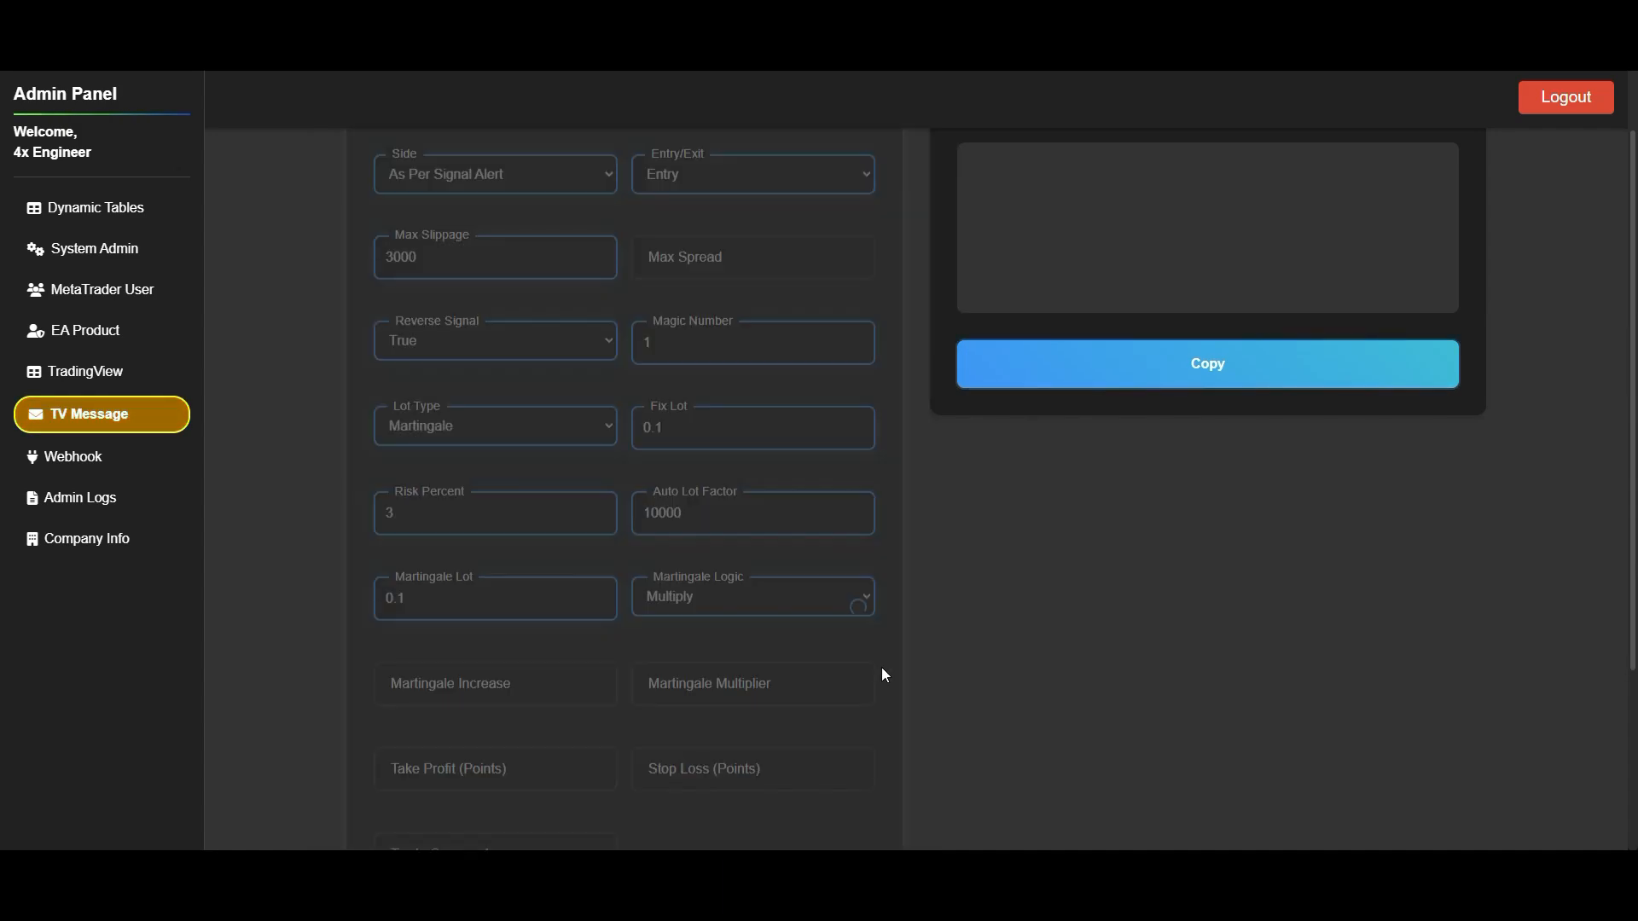
left_click(727, 667)
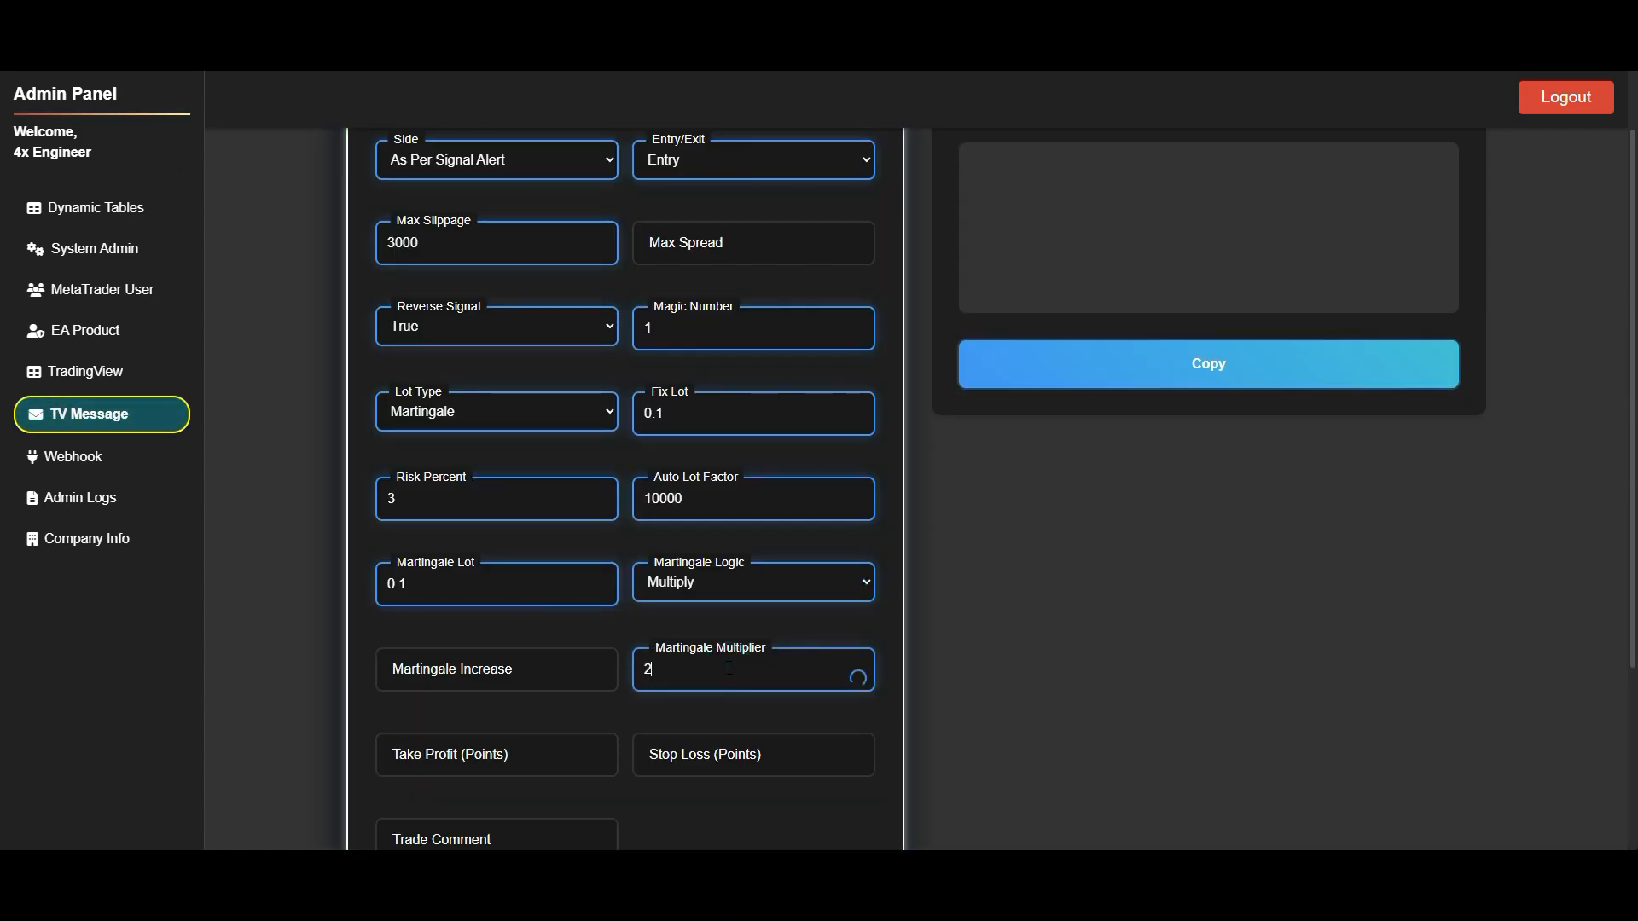
- Generate the TradingView message from the trade settings and copy the generated output
scroll(730, 667, "down", 3)
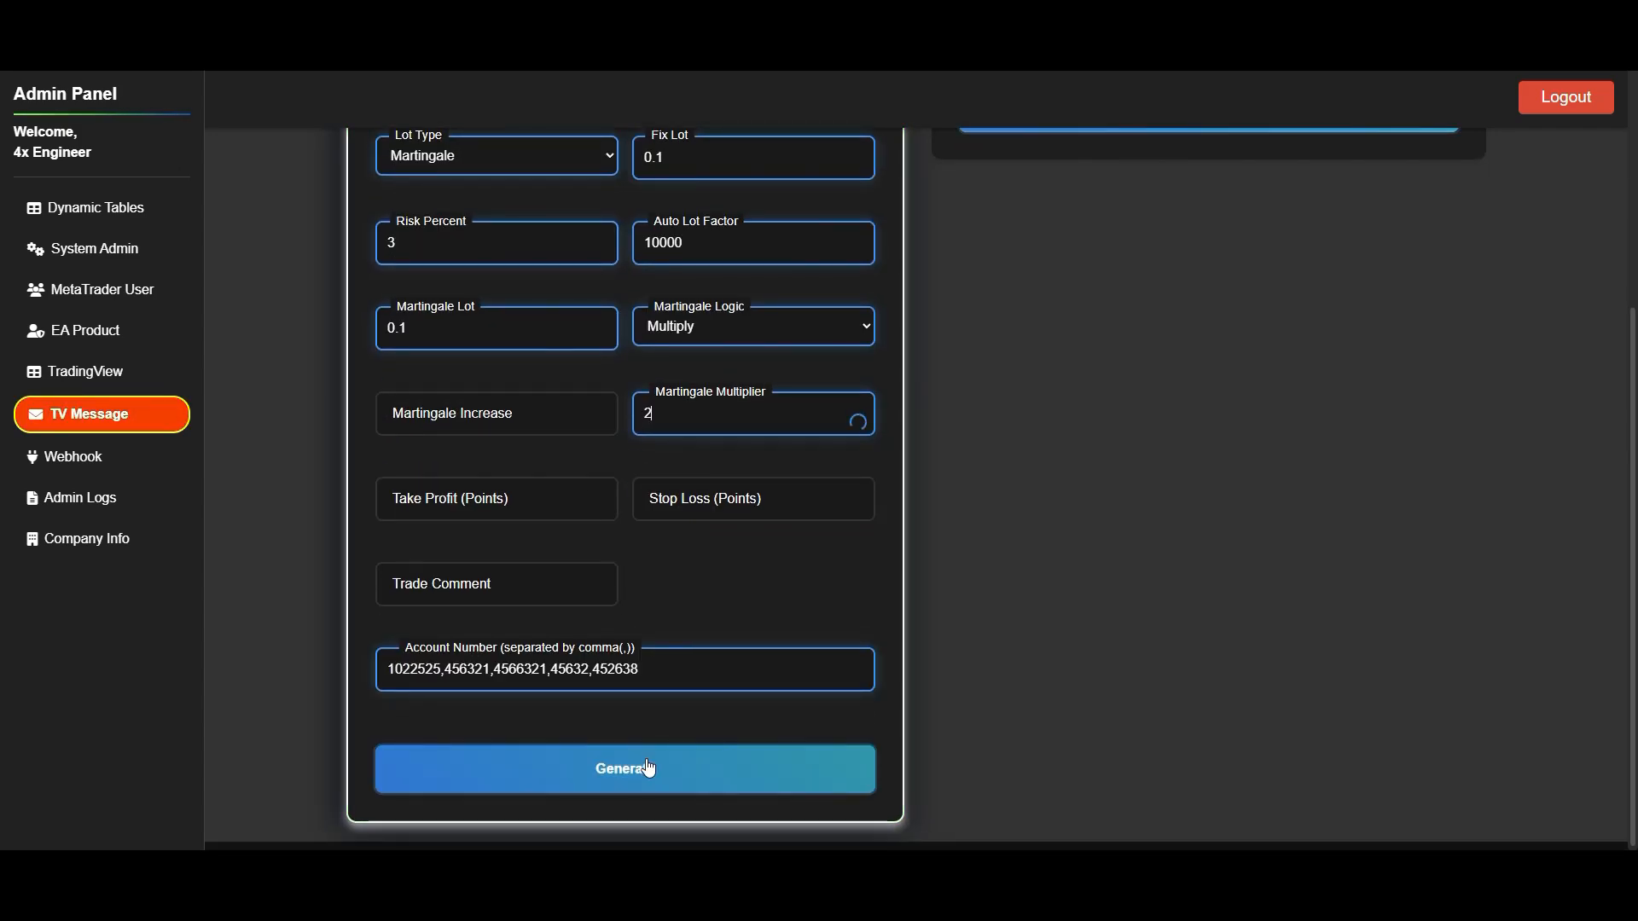
left_click(624, 782)
scroll(1236, 633, "up", 4)
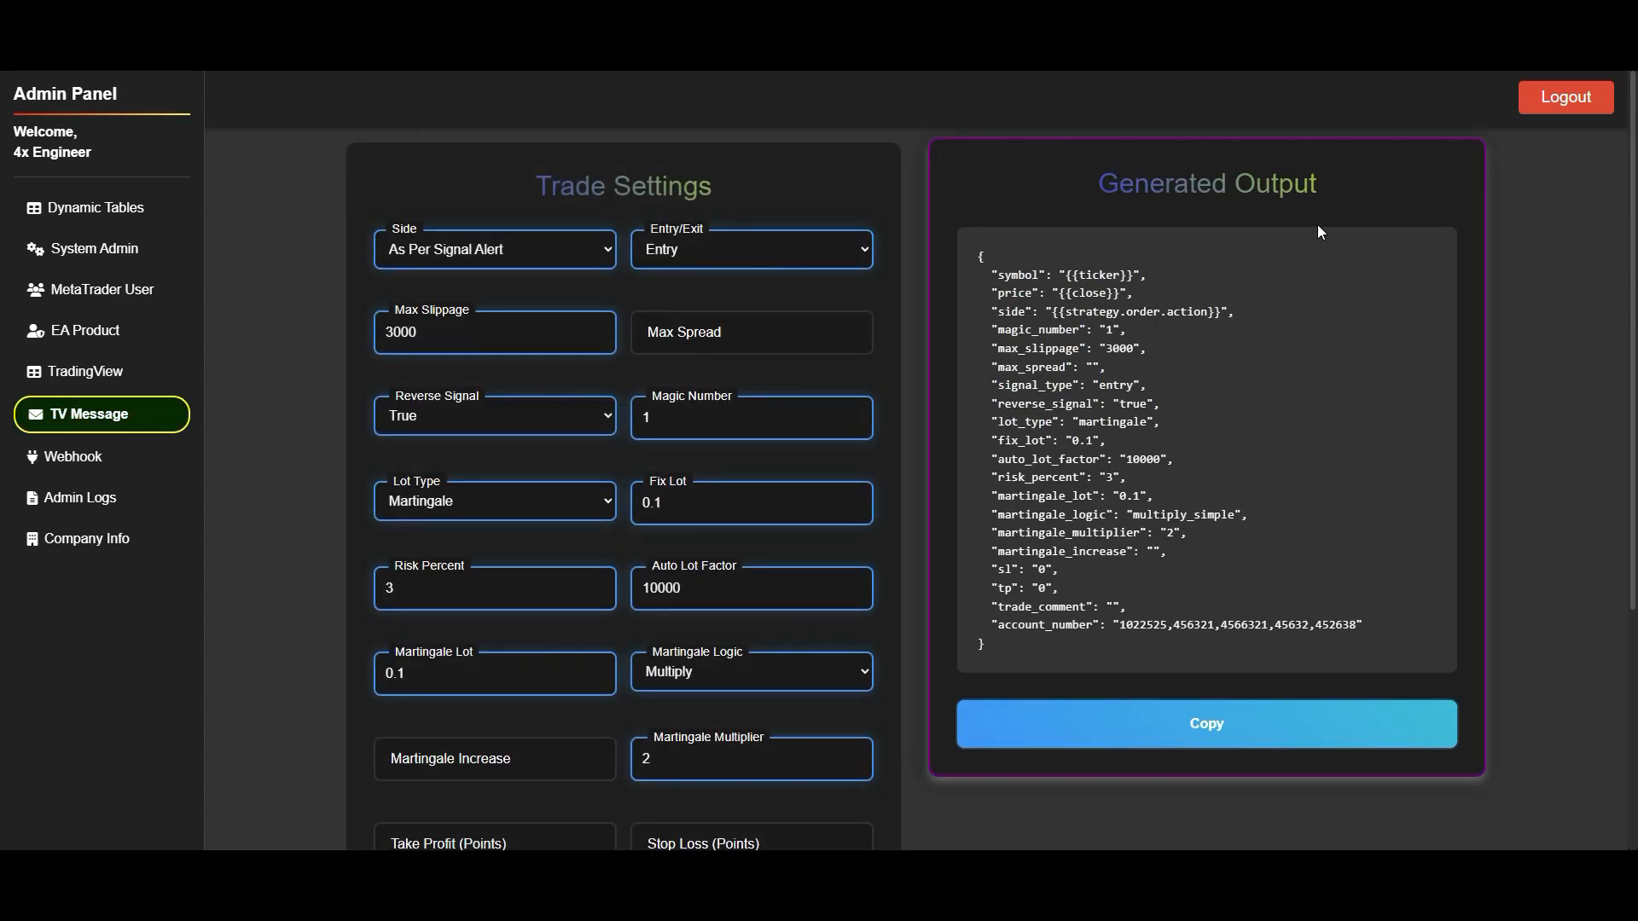
left_click(1221, 732)
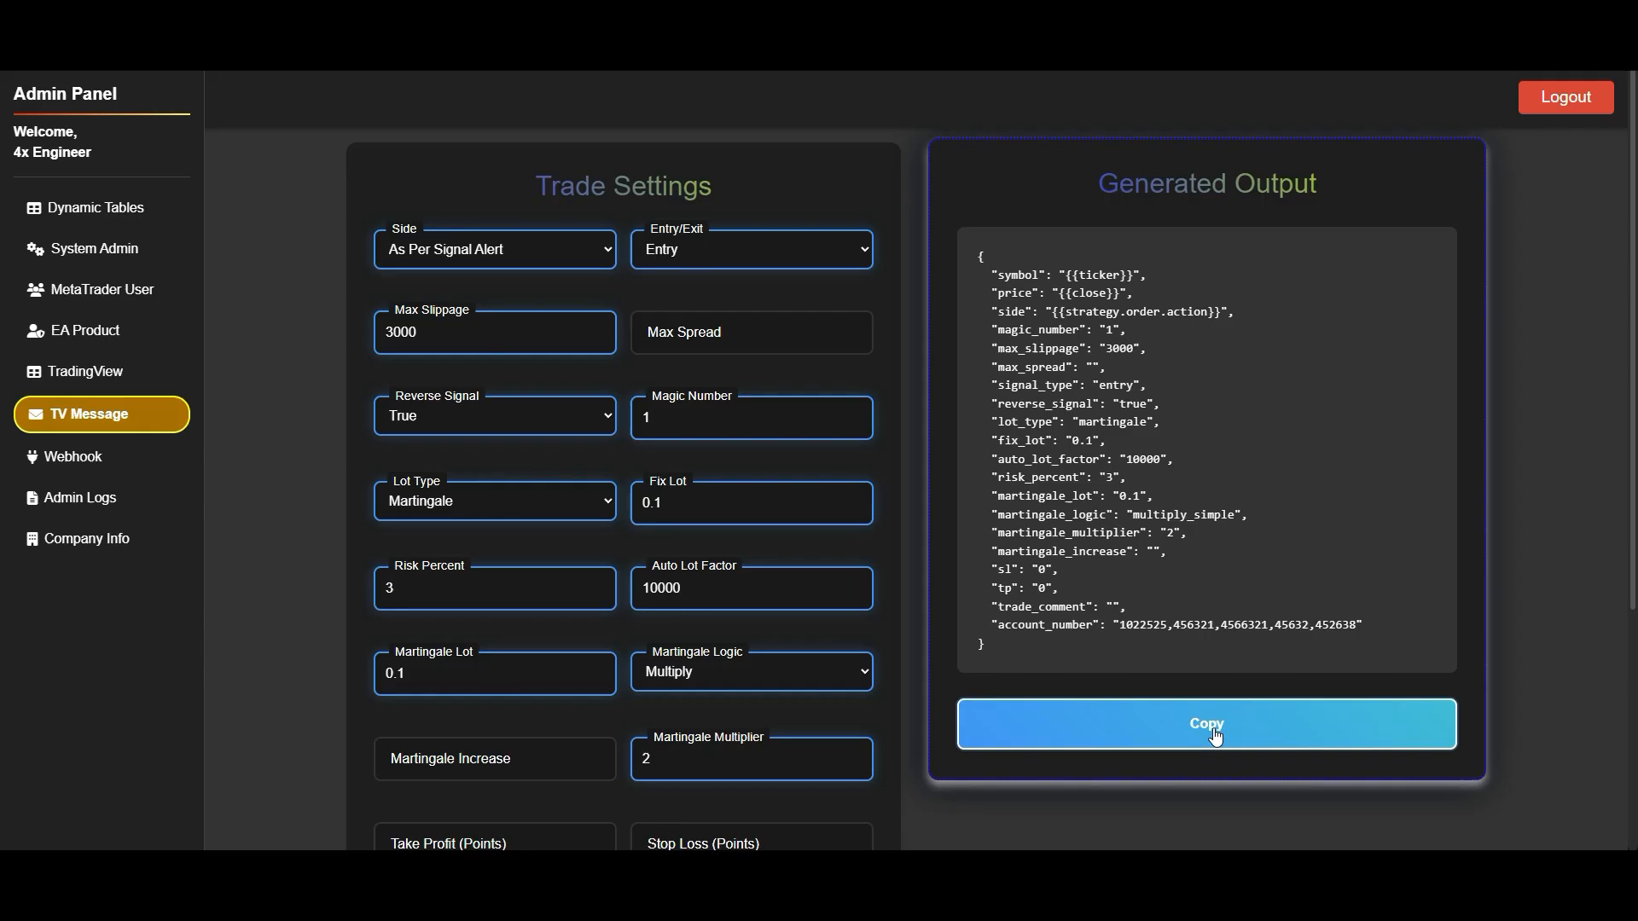
left_click(1215, 731)
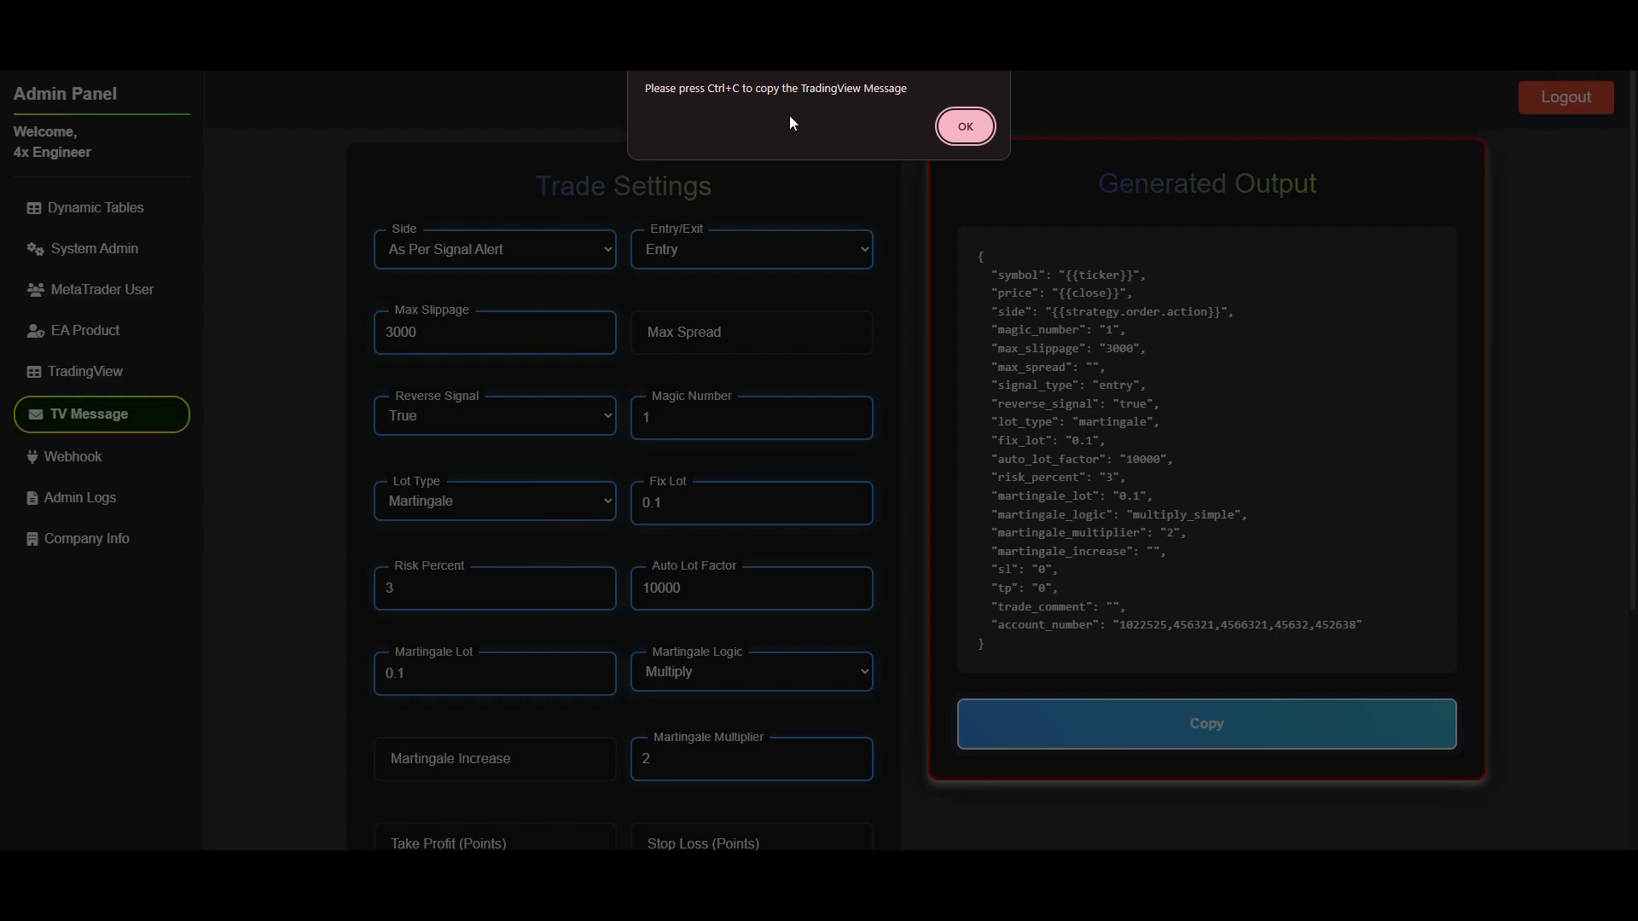
left_click(967, 127)
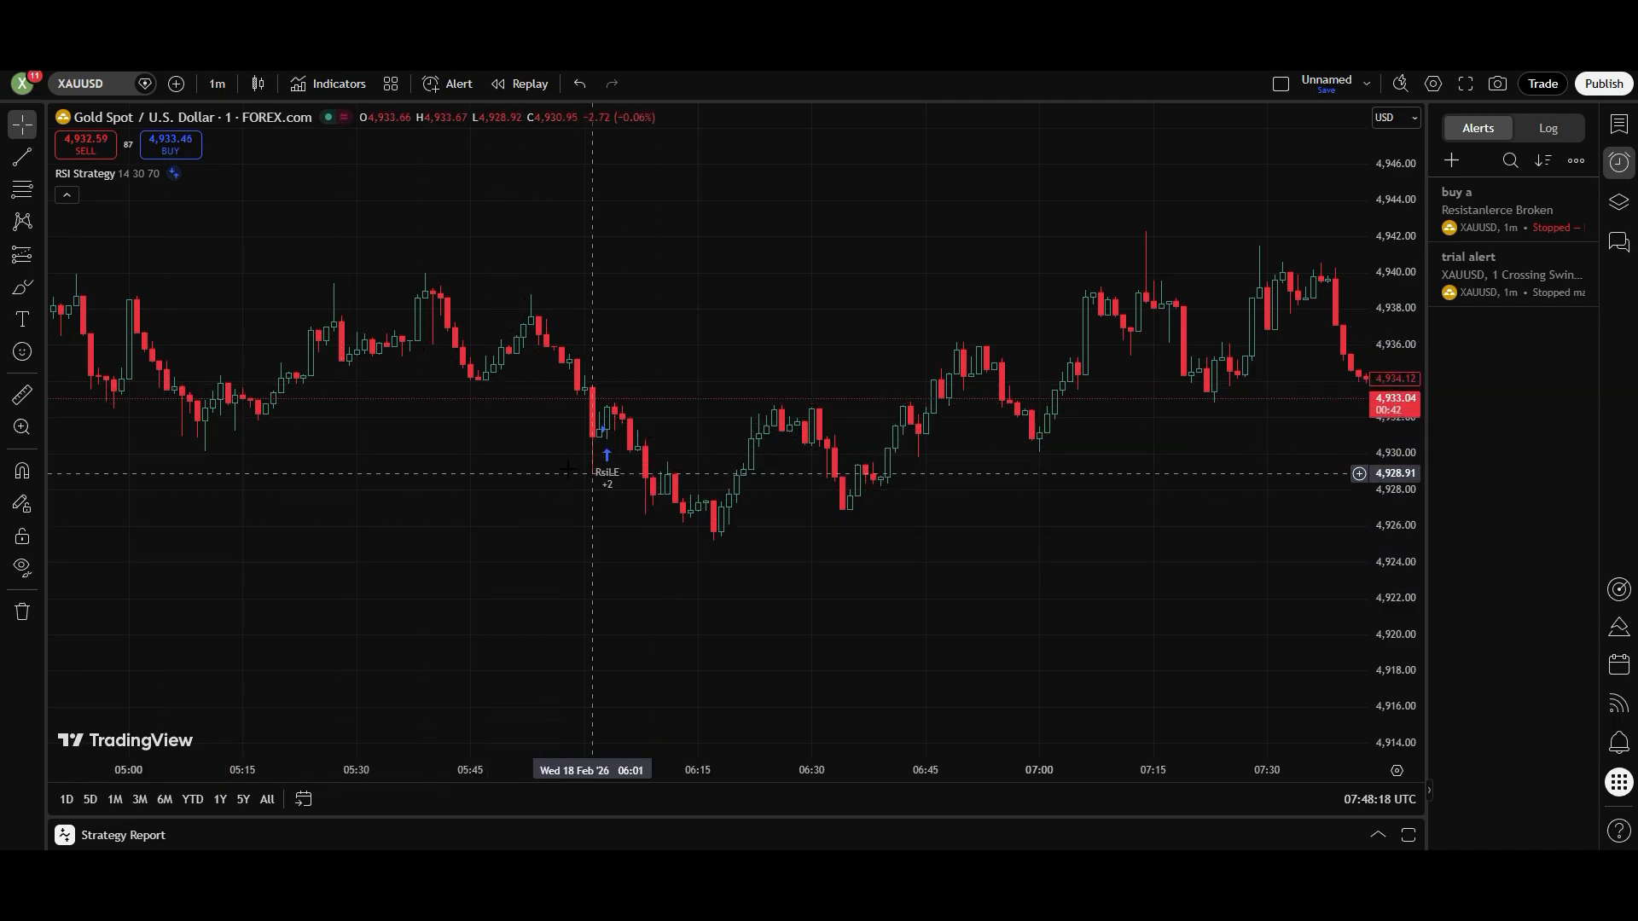
- Switch to the XAUUSD chart in TradingView and start a new alert on RSI Strategy (8, 40, 60)
left_click_drag(807, 529, 1236, 645)
left_click_drag(421, 615, 649, 421)
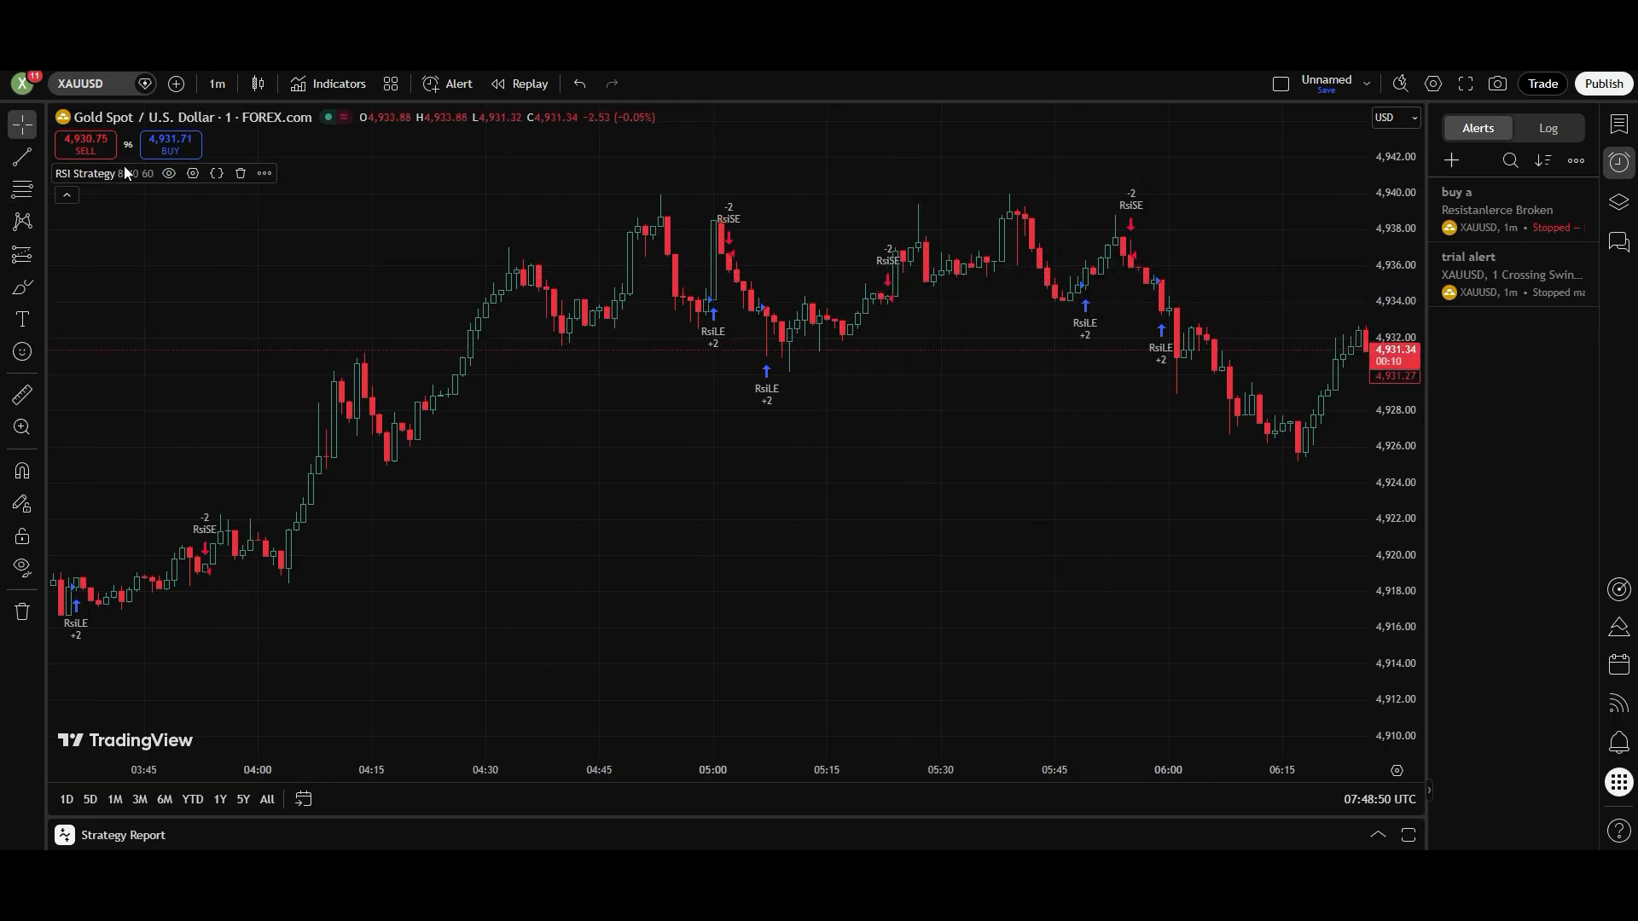
left_click(259, 175)
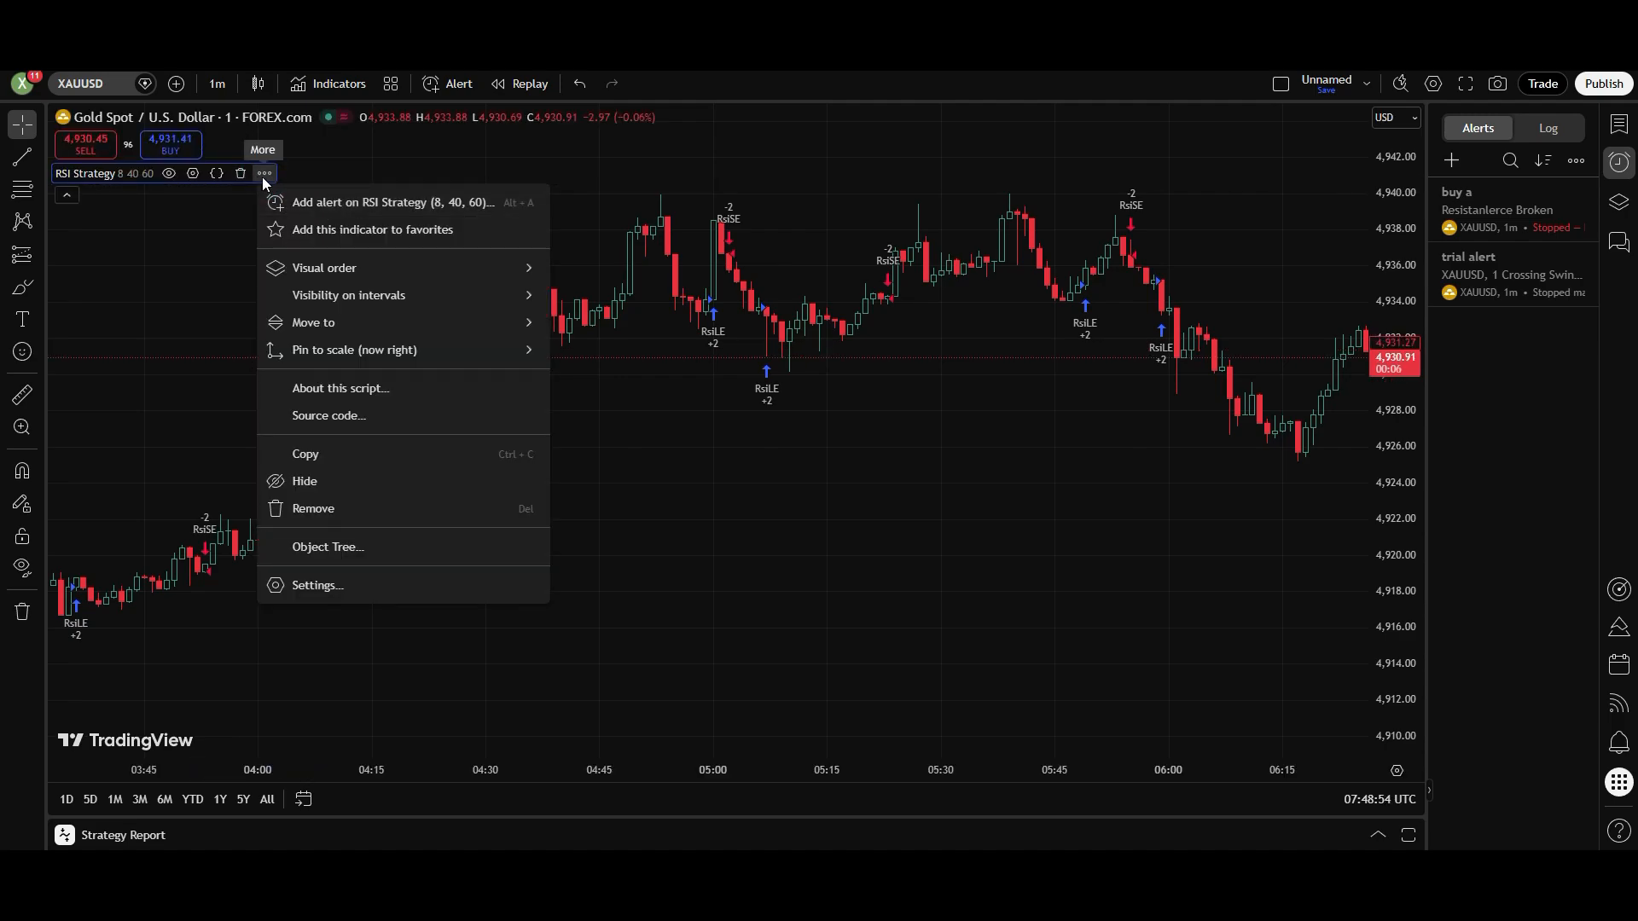
left_click(321, 203)
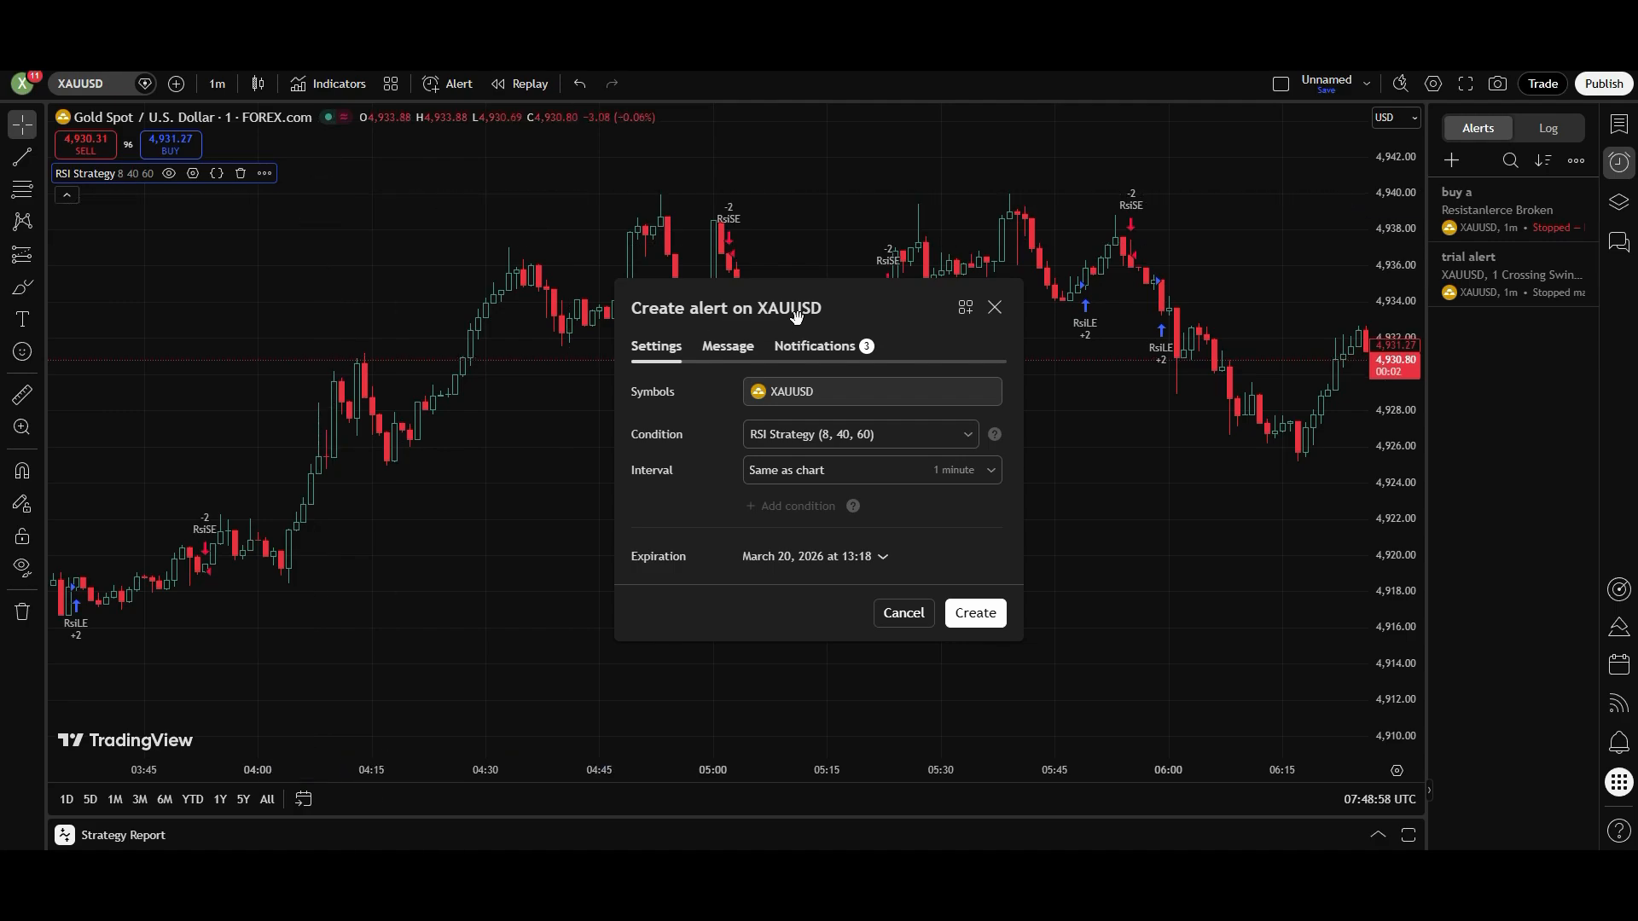
left_click_drag(796, 316, 746, 285)
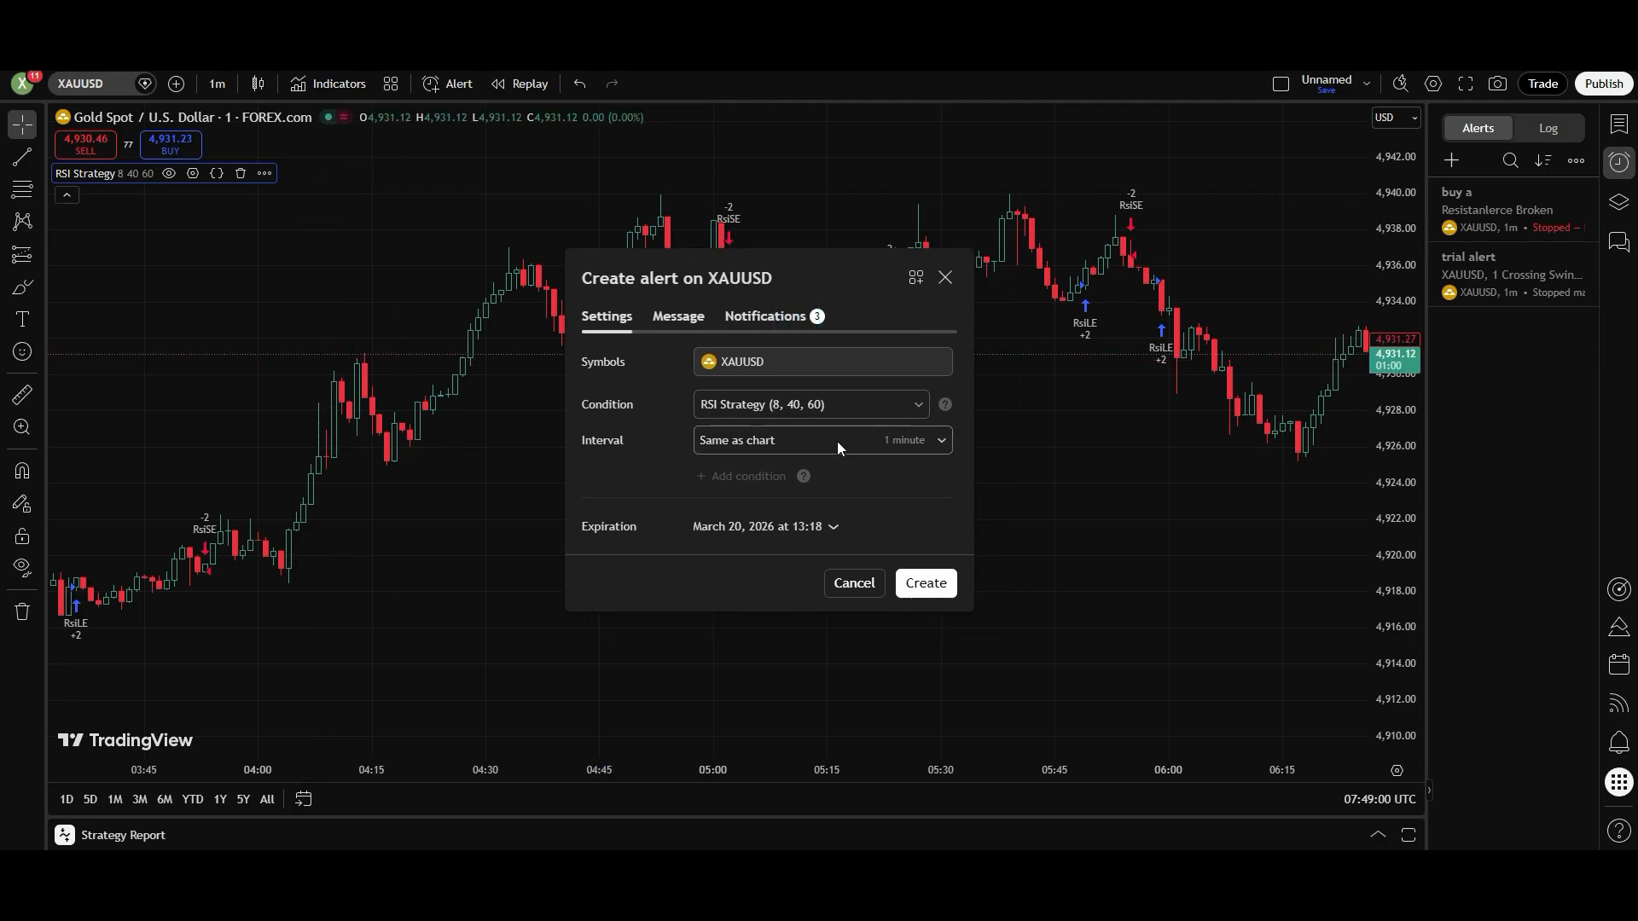
- Examine the alert's condition and the available interval options without changing them
left_click(829, 407)
left_click(830, 405)
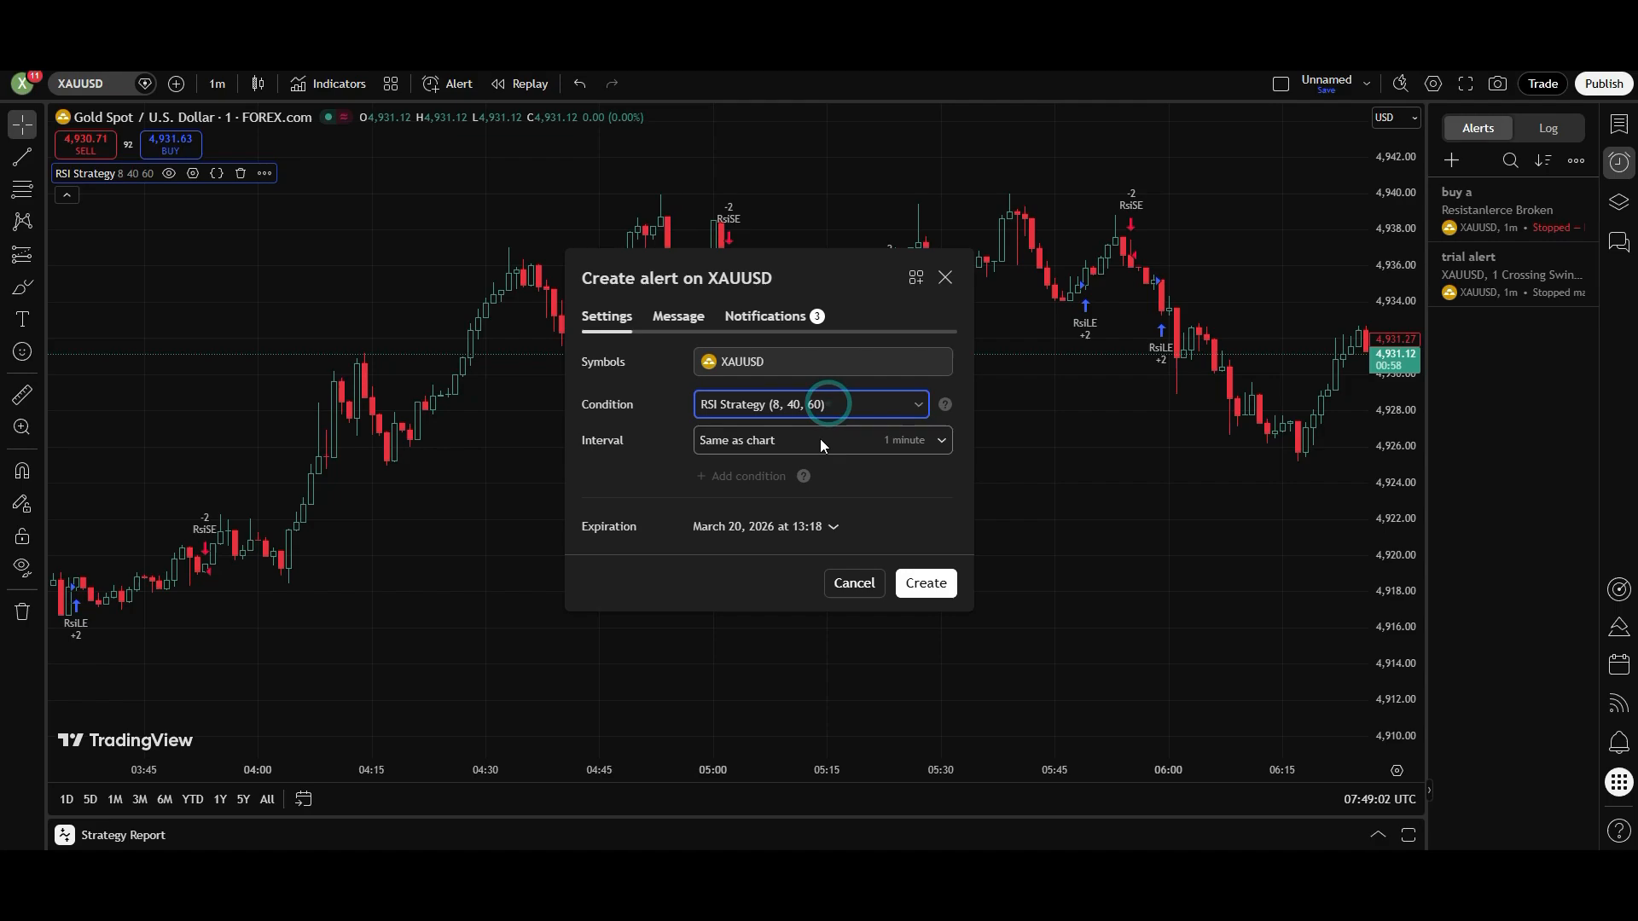
left_click(820, 438)
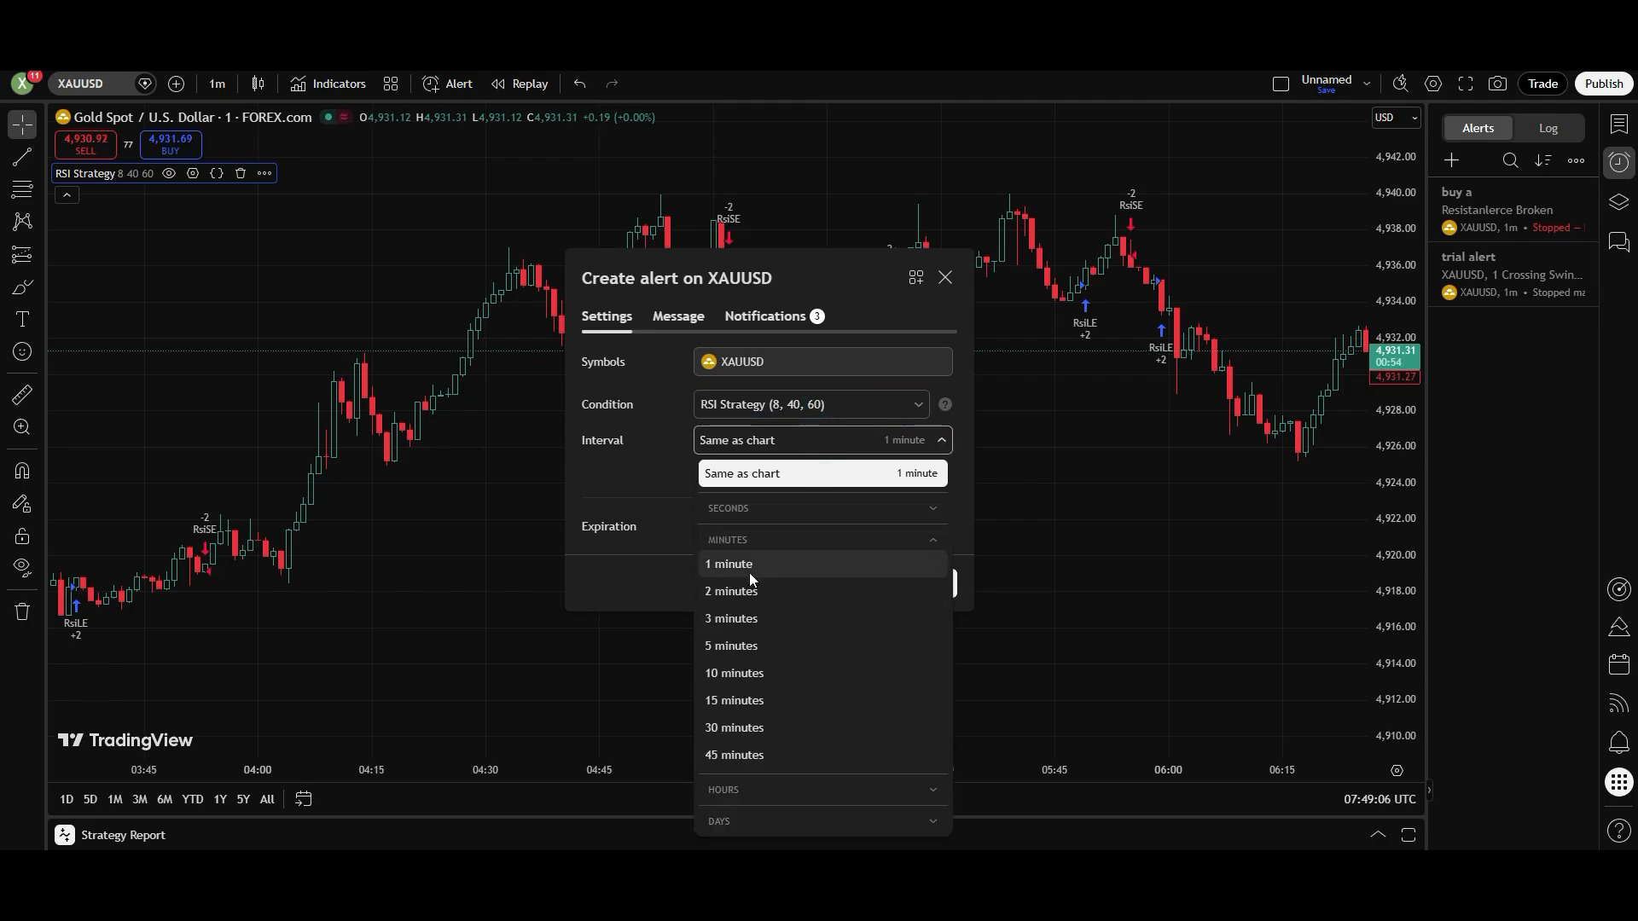
left_click(627, 418)
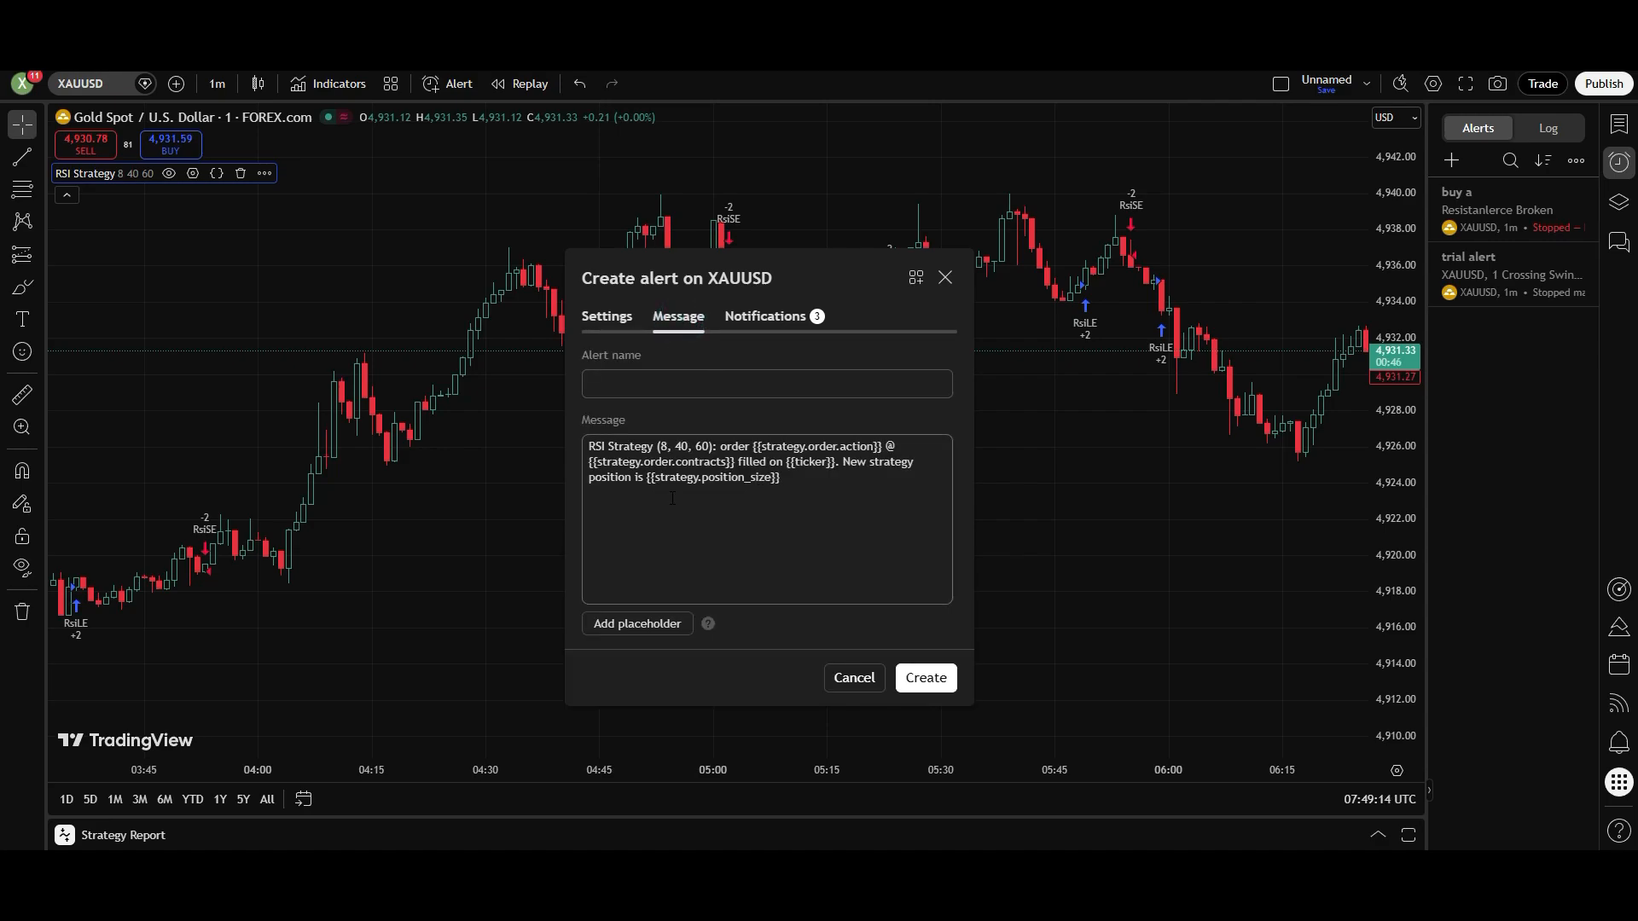
- Replace the alert's default message with the copied JSON message and check its contents
left_click(695, 524)
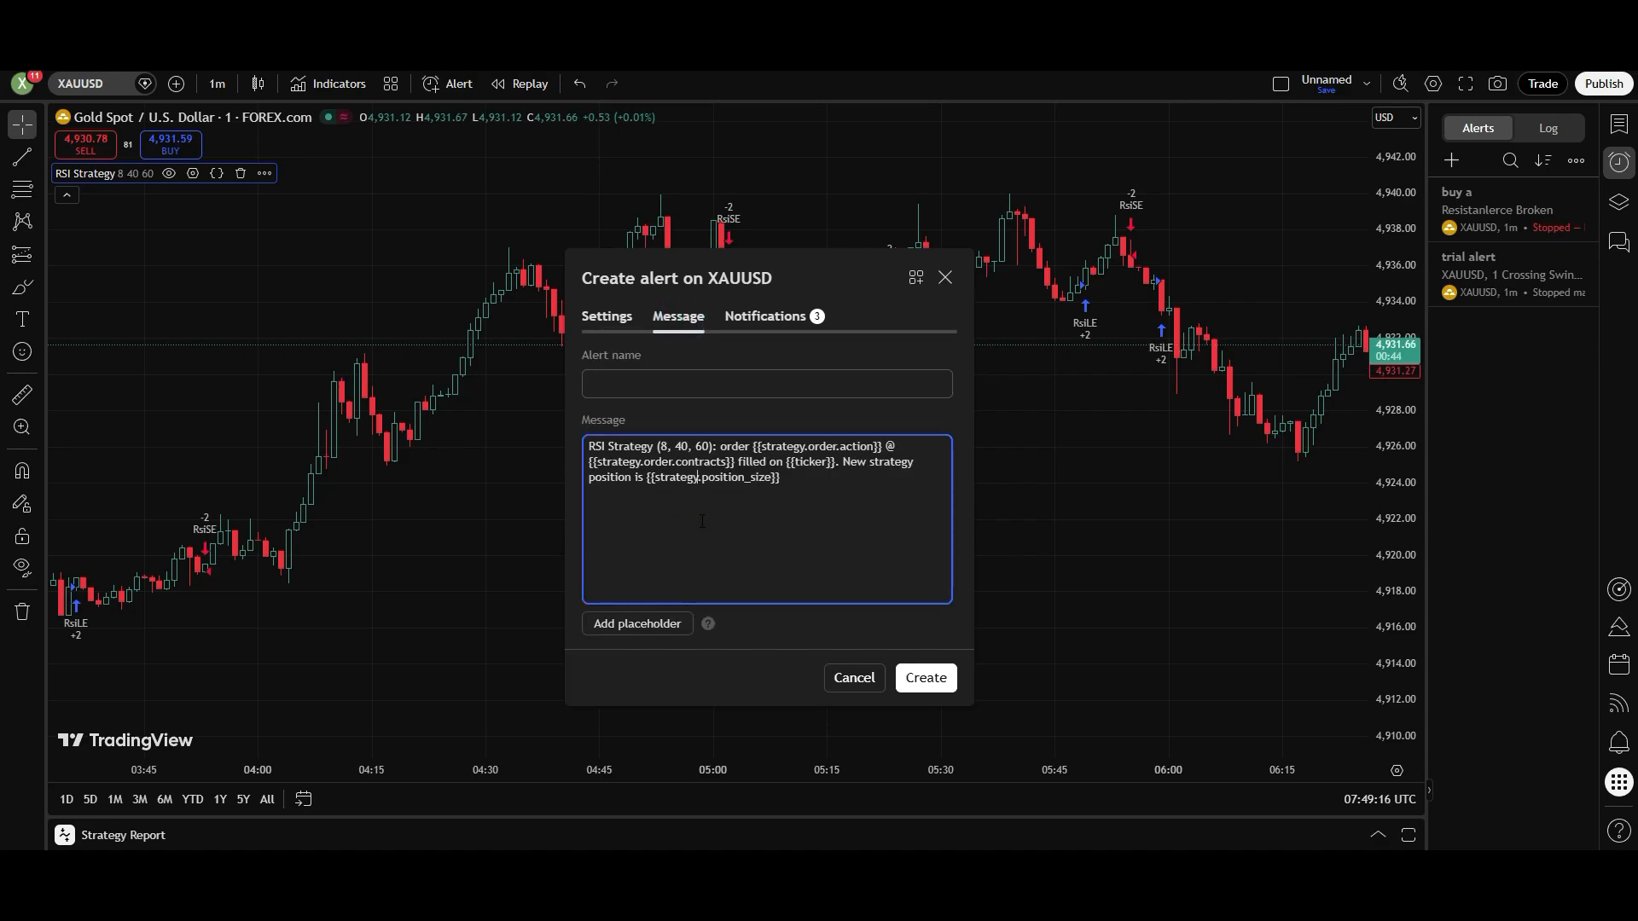
key("ctrl+a")
key("ctrl+v")
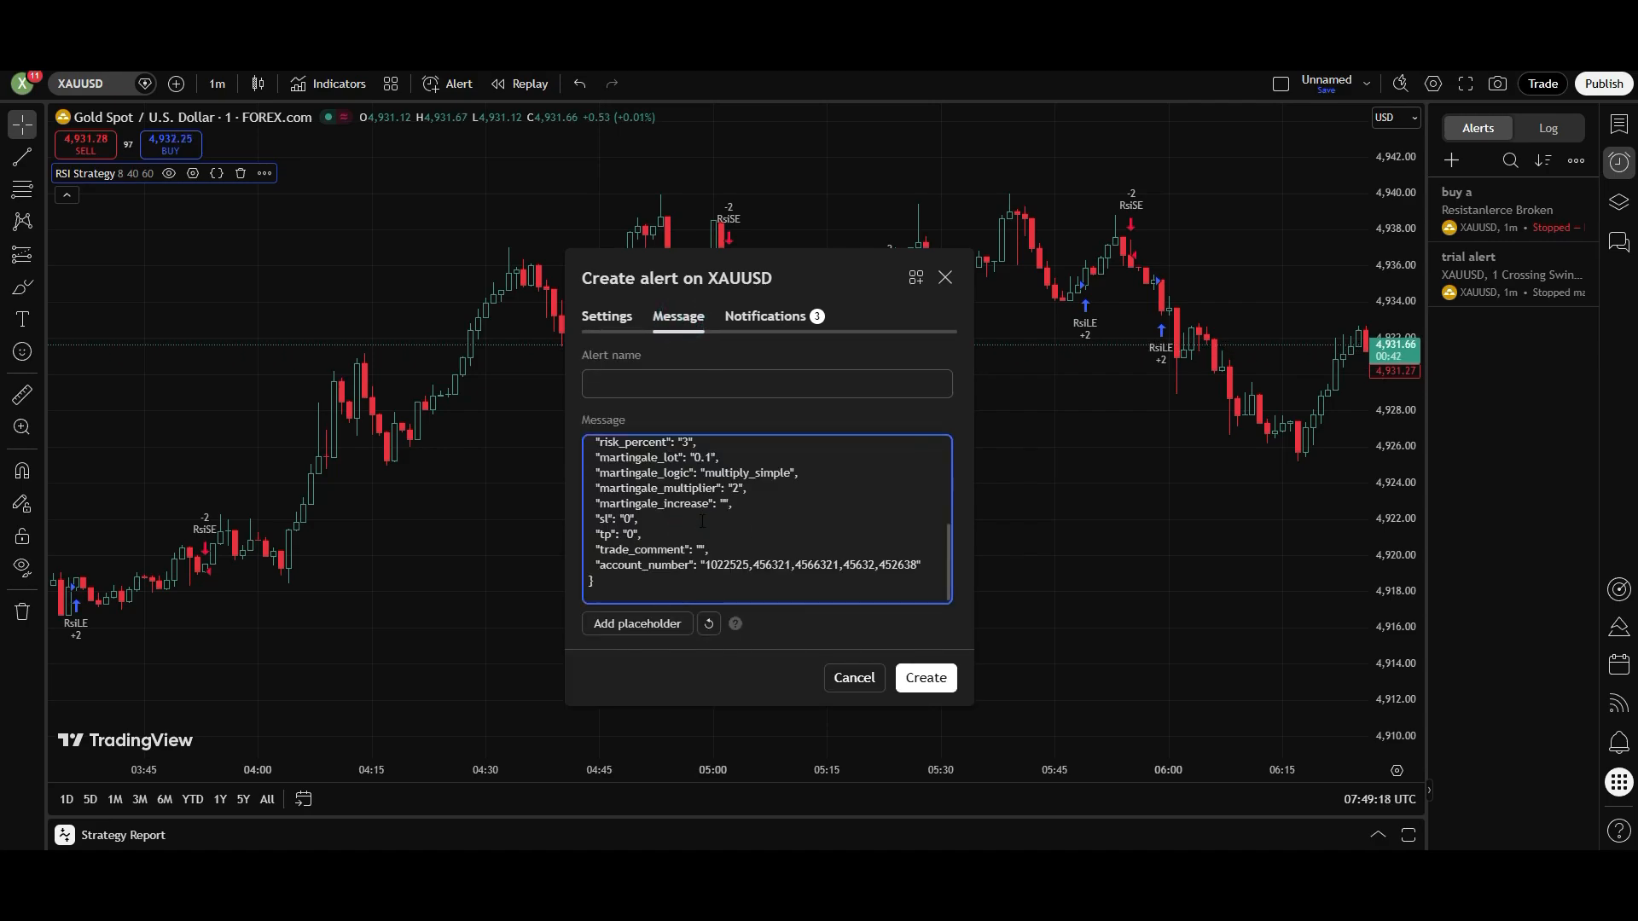
scroll(704, 525, "up", 3)
scroll(704, 524, "down", 3)
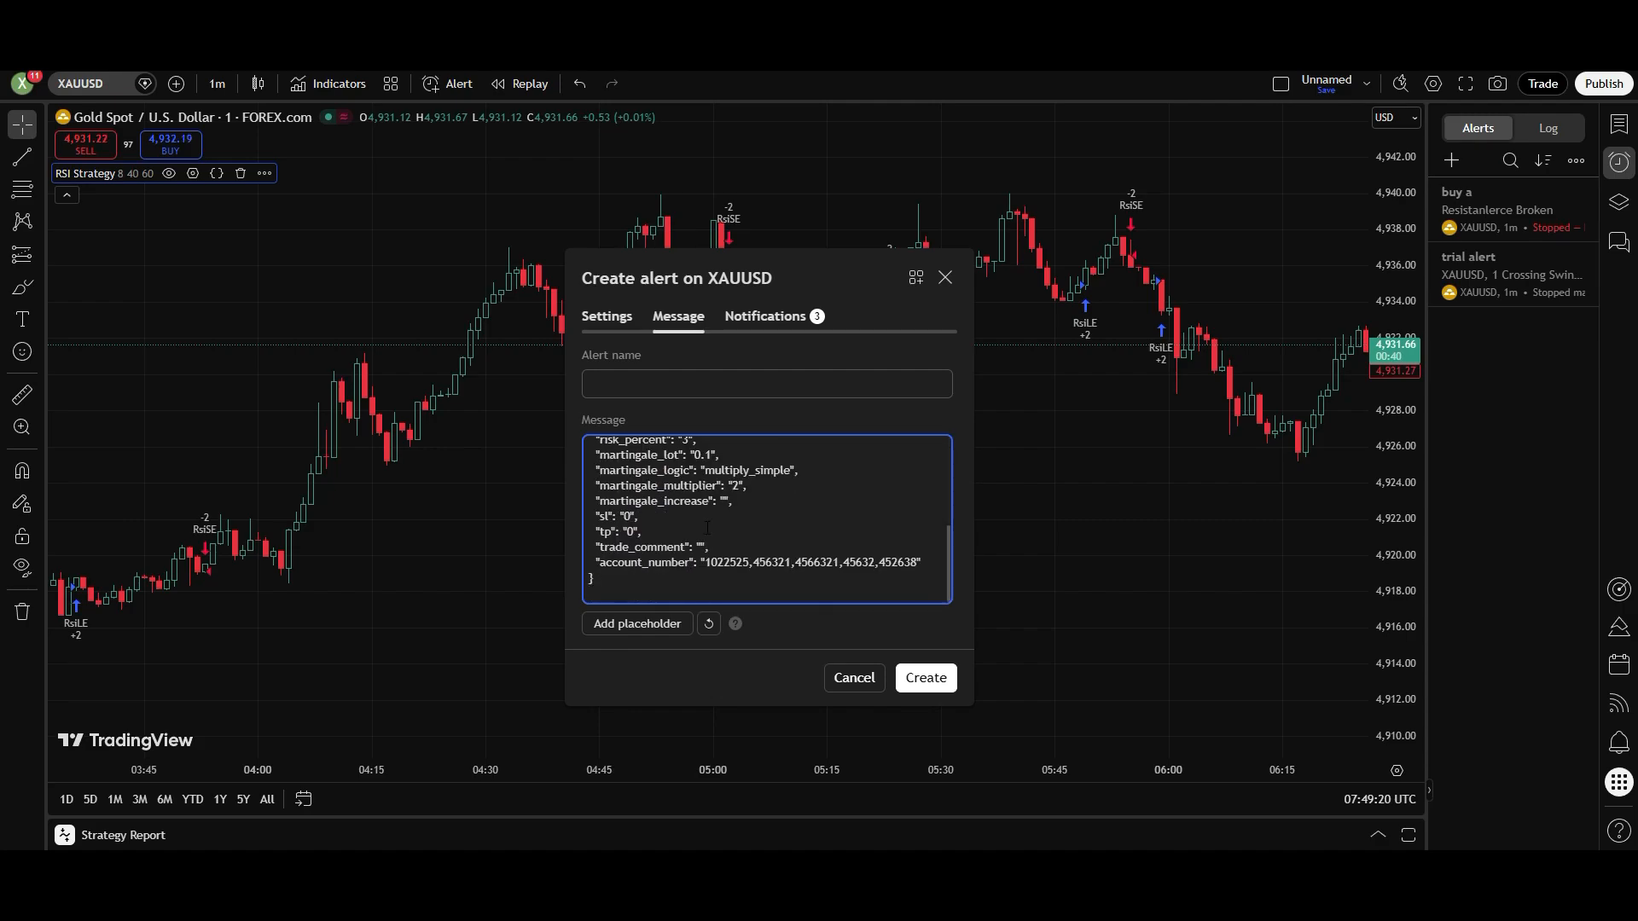
scroll(704, 525, "up", 3)
- Name the alert RSI STRATEGY ALERT
left_click(667, 391)
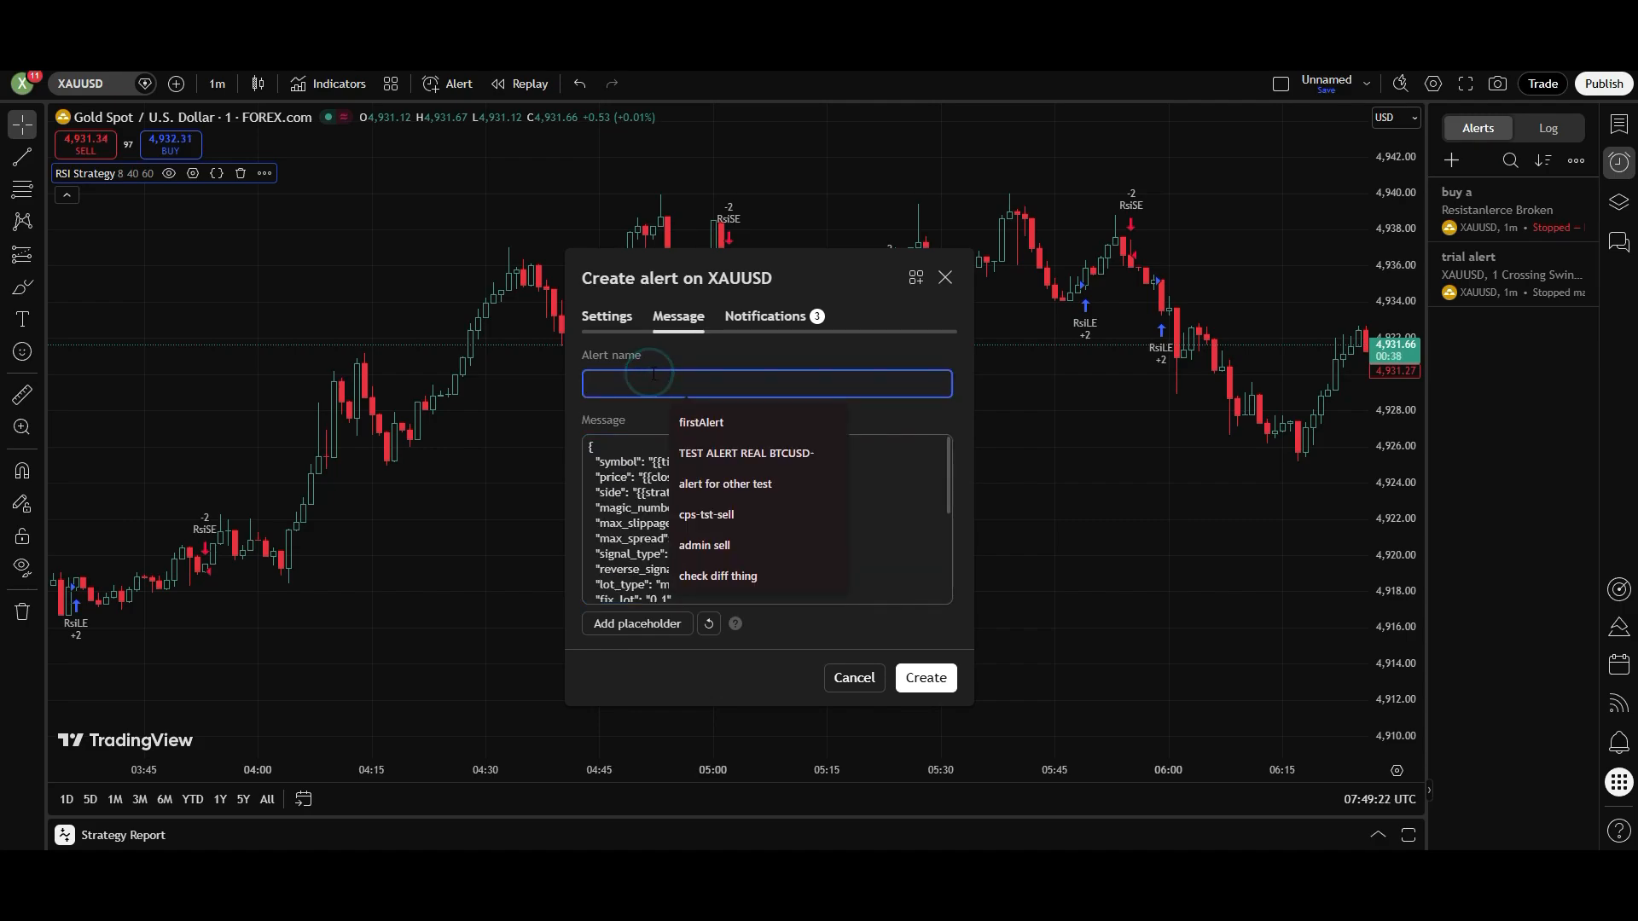
type("RS")
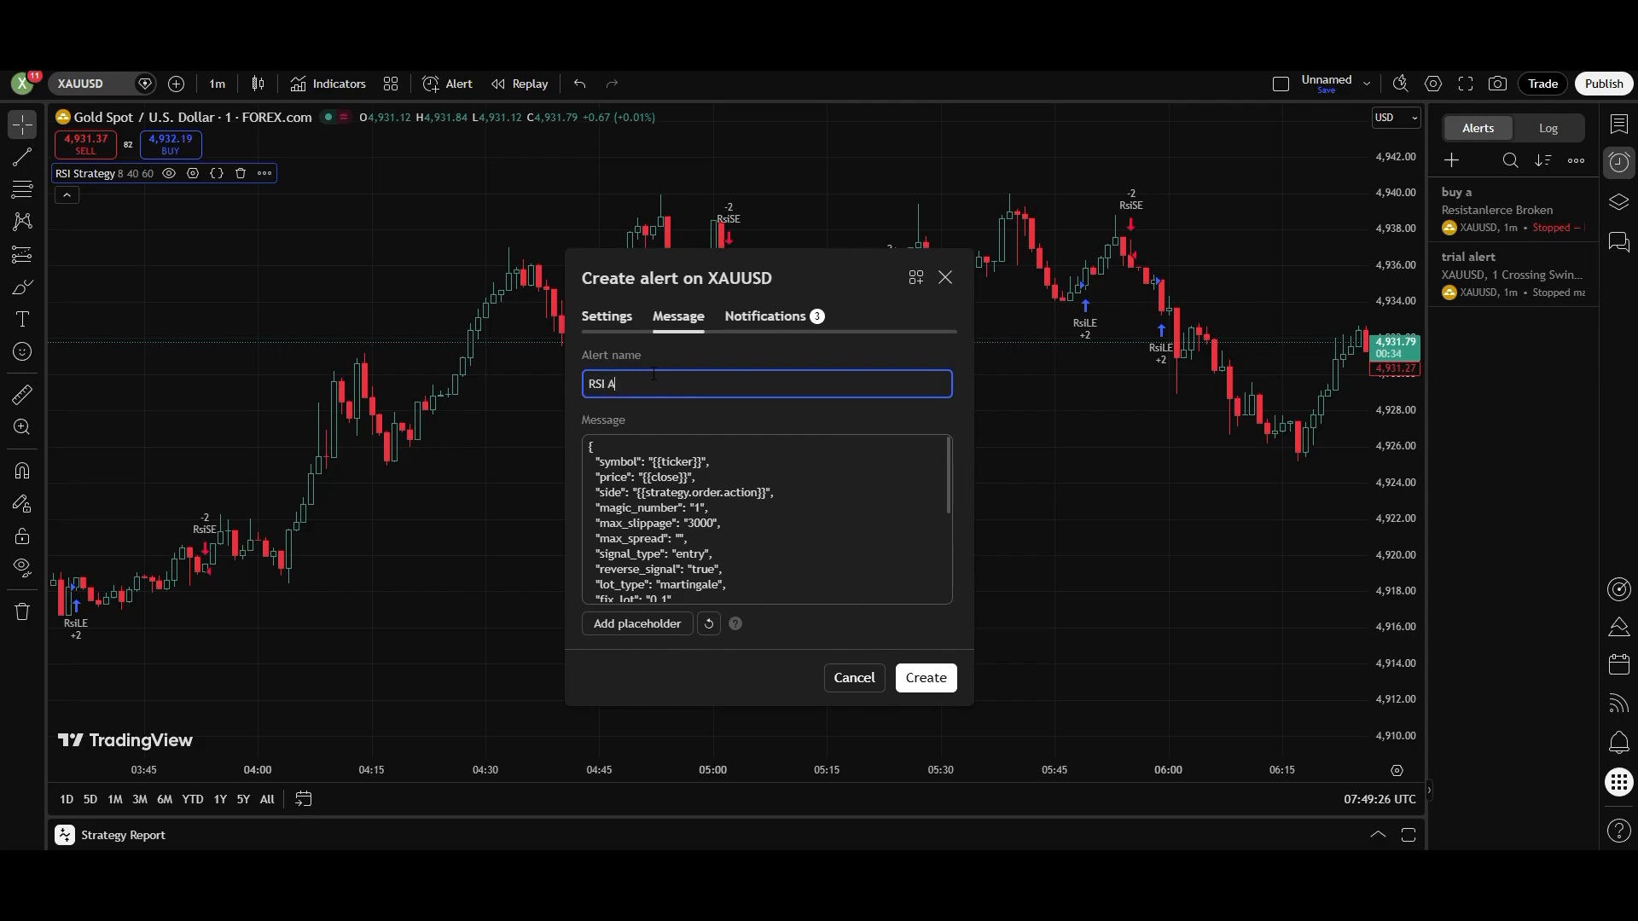
type("I STRATEGY ALERT")
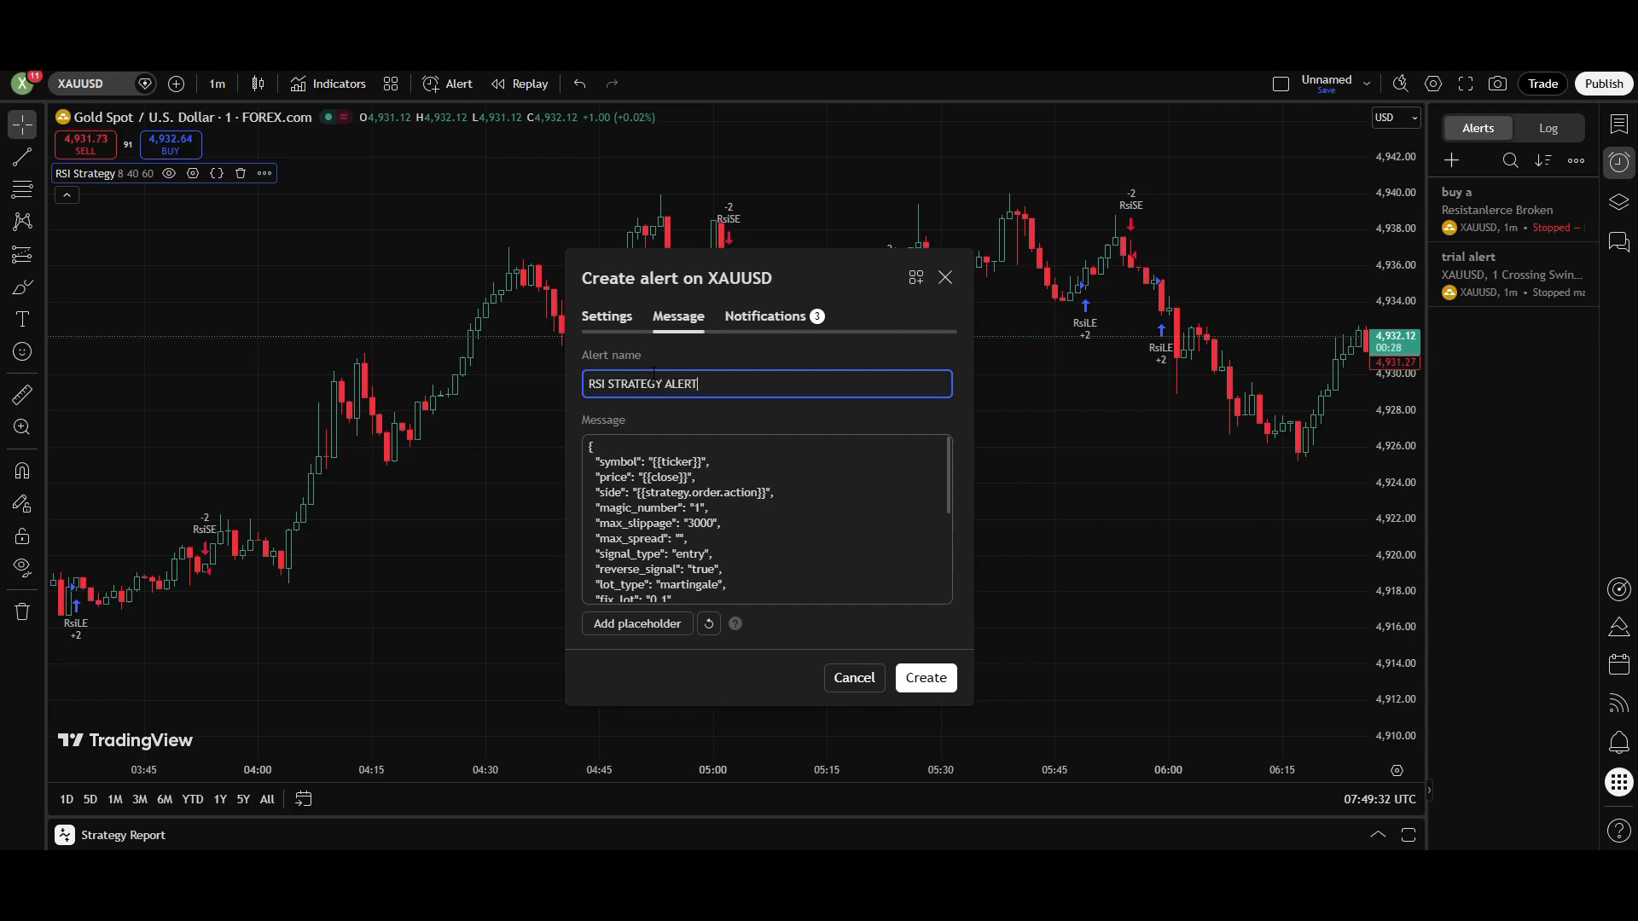
- Open the alert's notification settings and copy the webhook URL from the admin panel's Webhook page
left_click(772, 316)
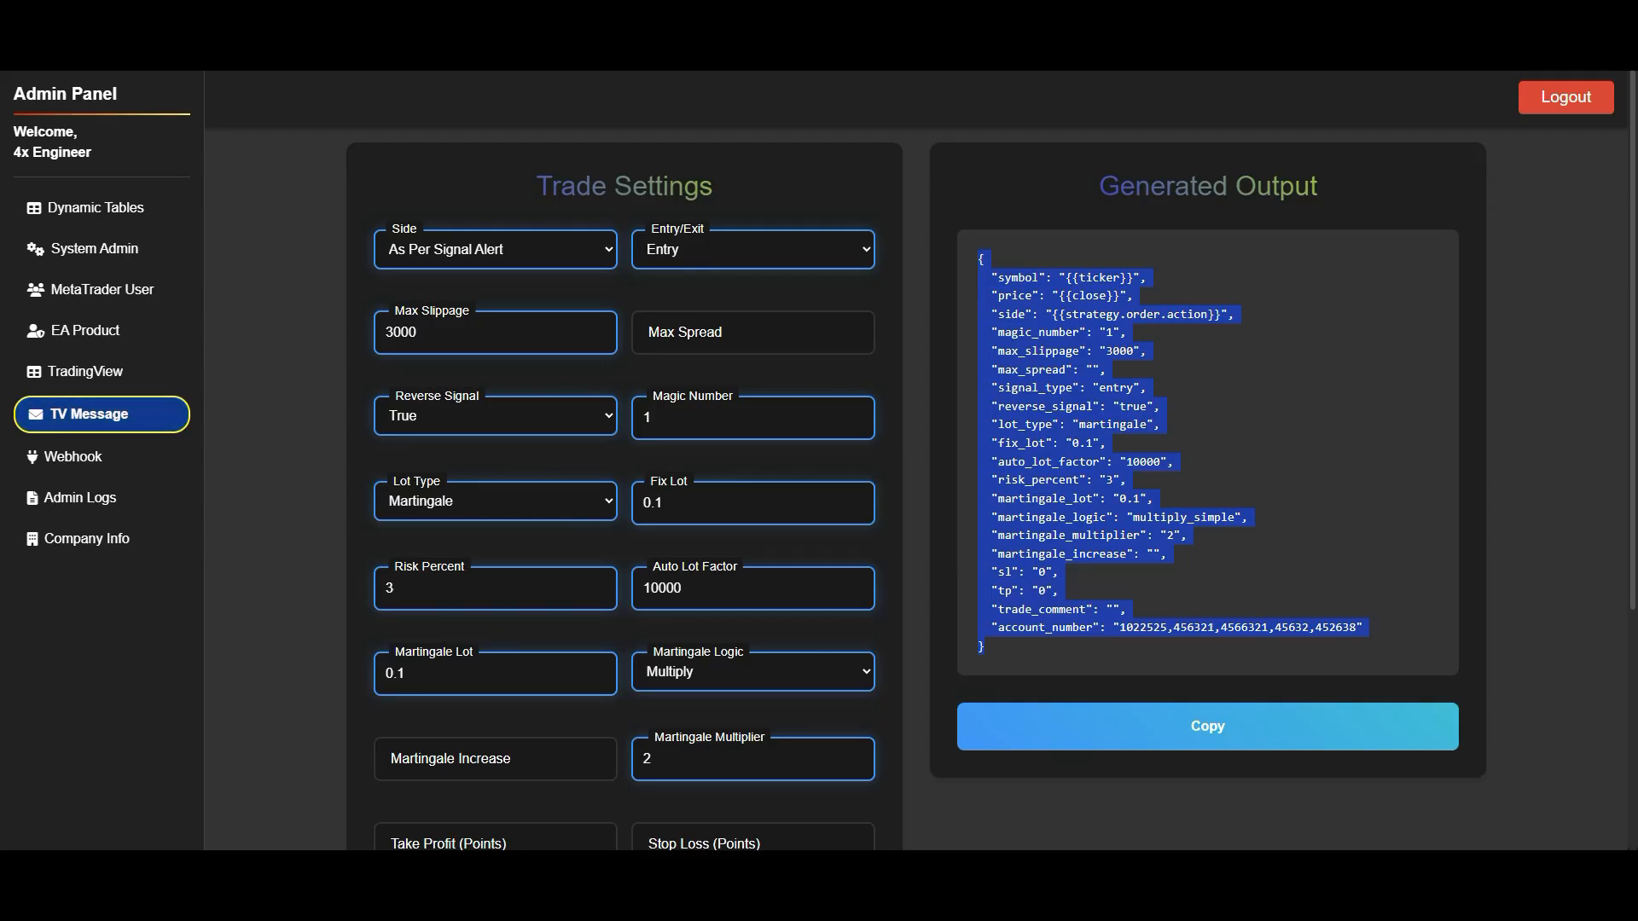
left_click(77, 458)
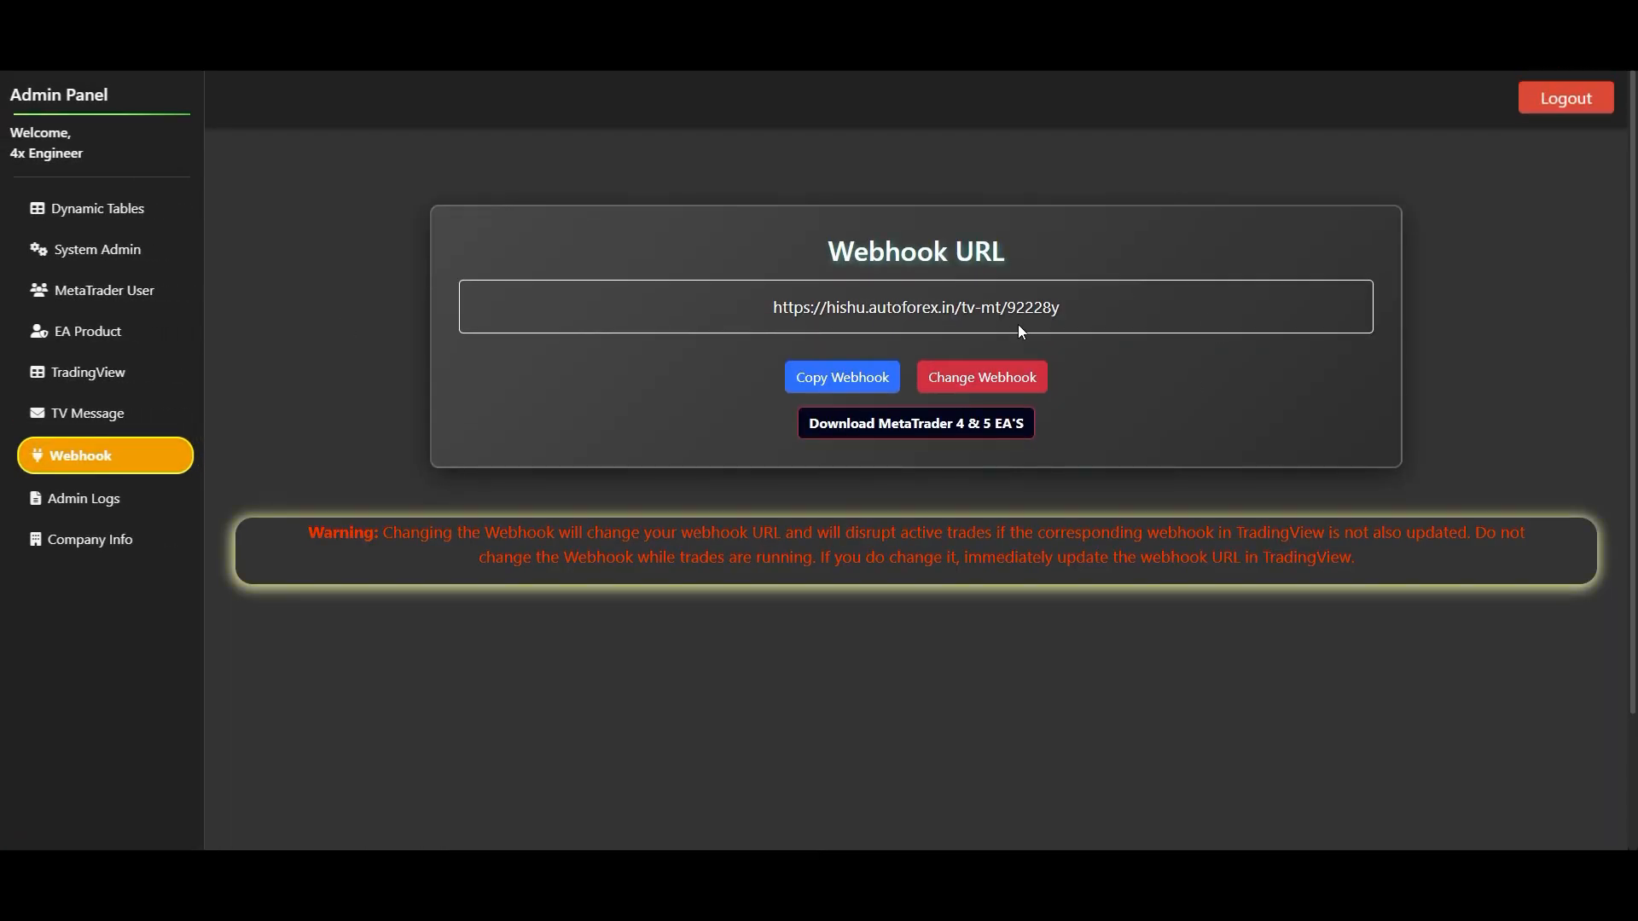
left_click(833, 385)
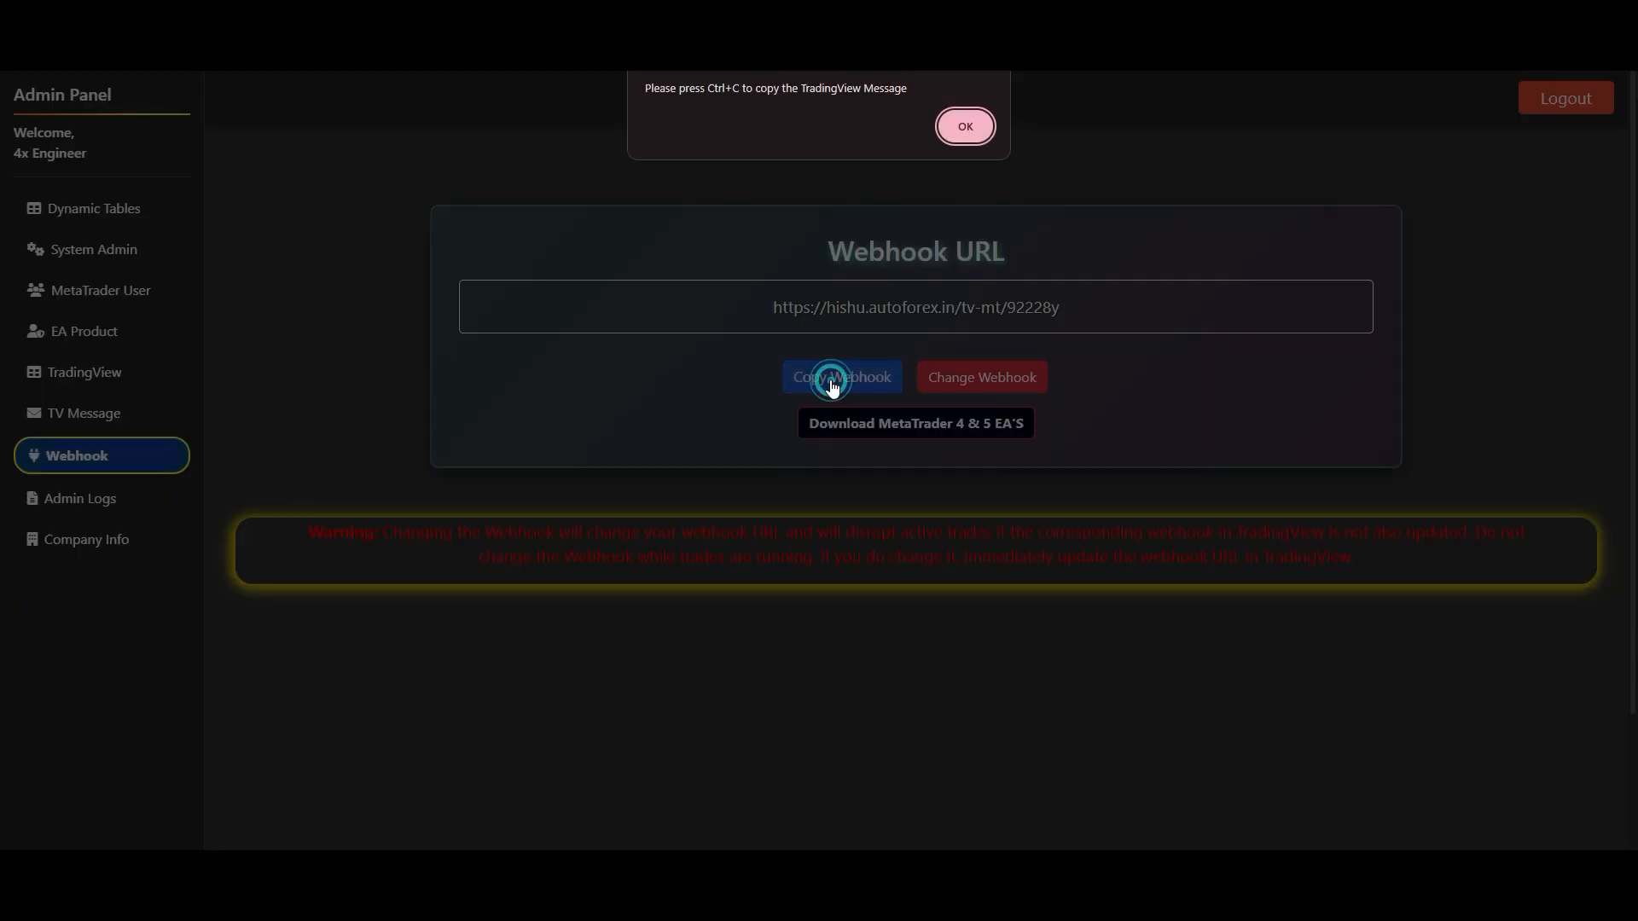
left_click_drag(705, 92, 741, 92)
left_click(967, 127)
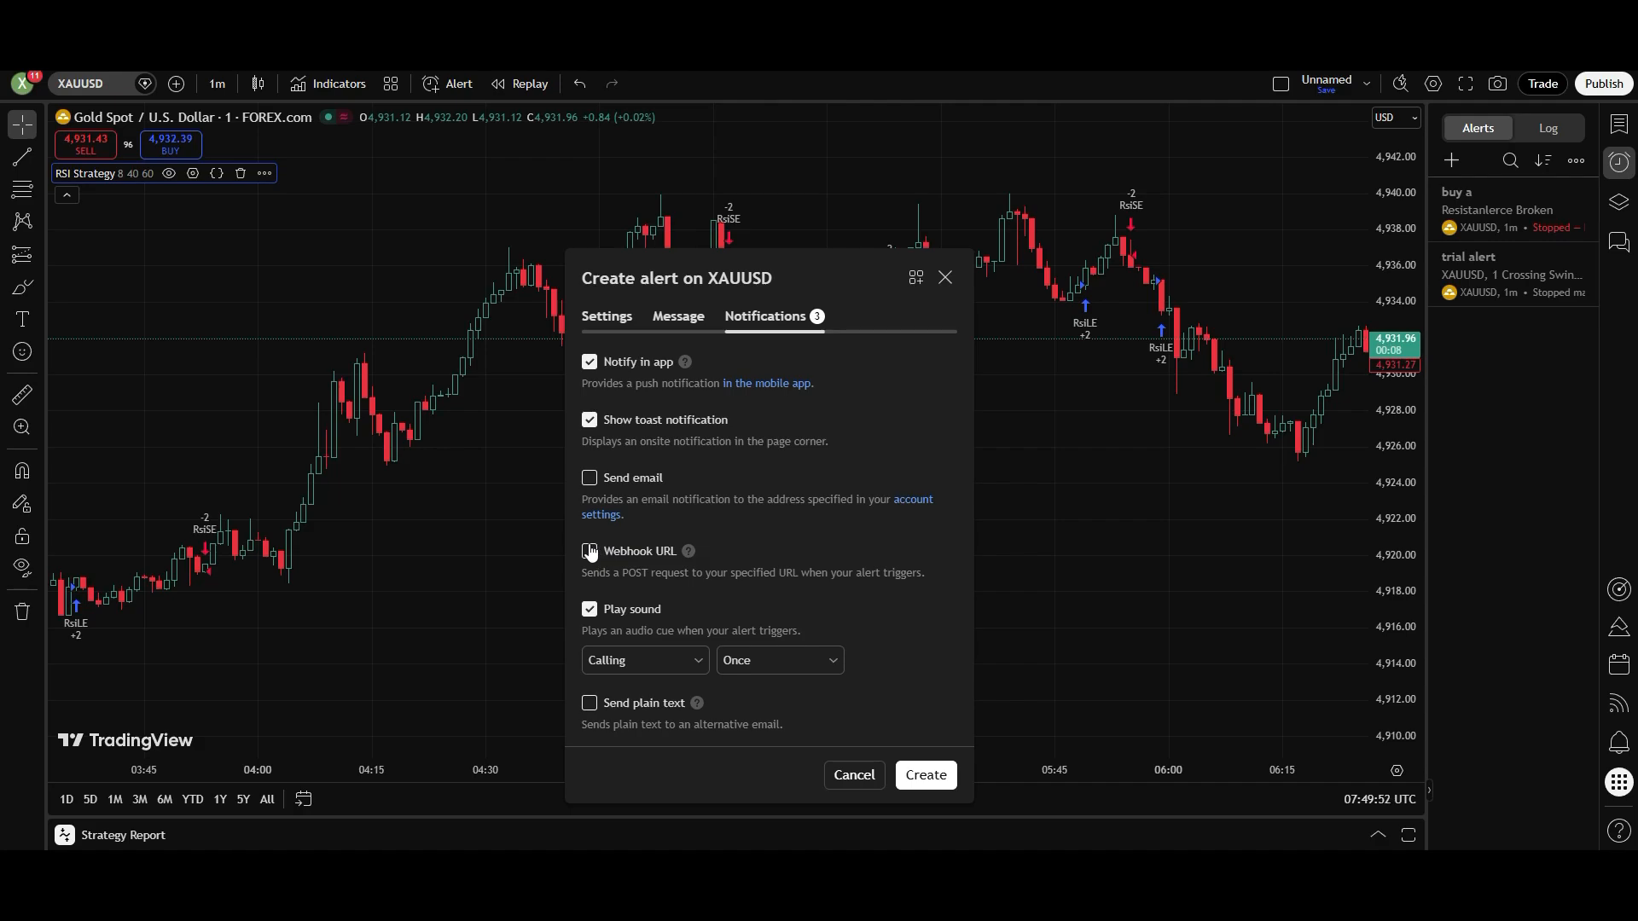
- Try to enable the webhook notification and create the XAUUSD alert, dismissing the upgrade offers and closing the alert dialog
left_click(590, 552)
left_click(1056, 186)
left_click(935, 775)
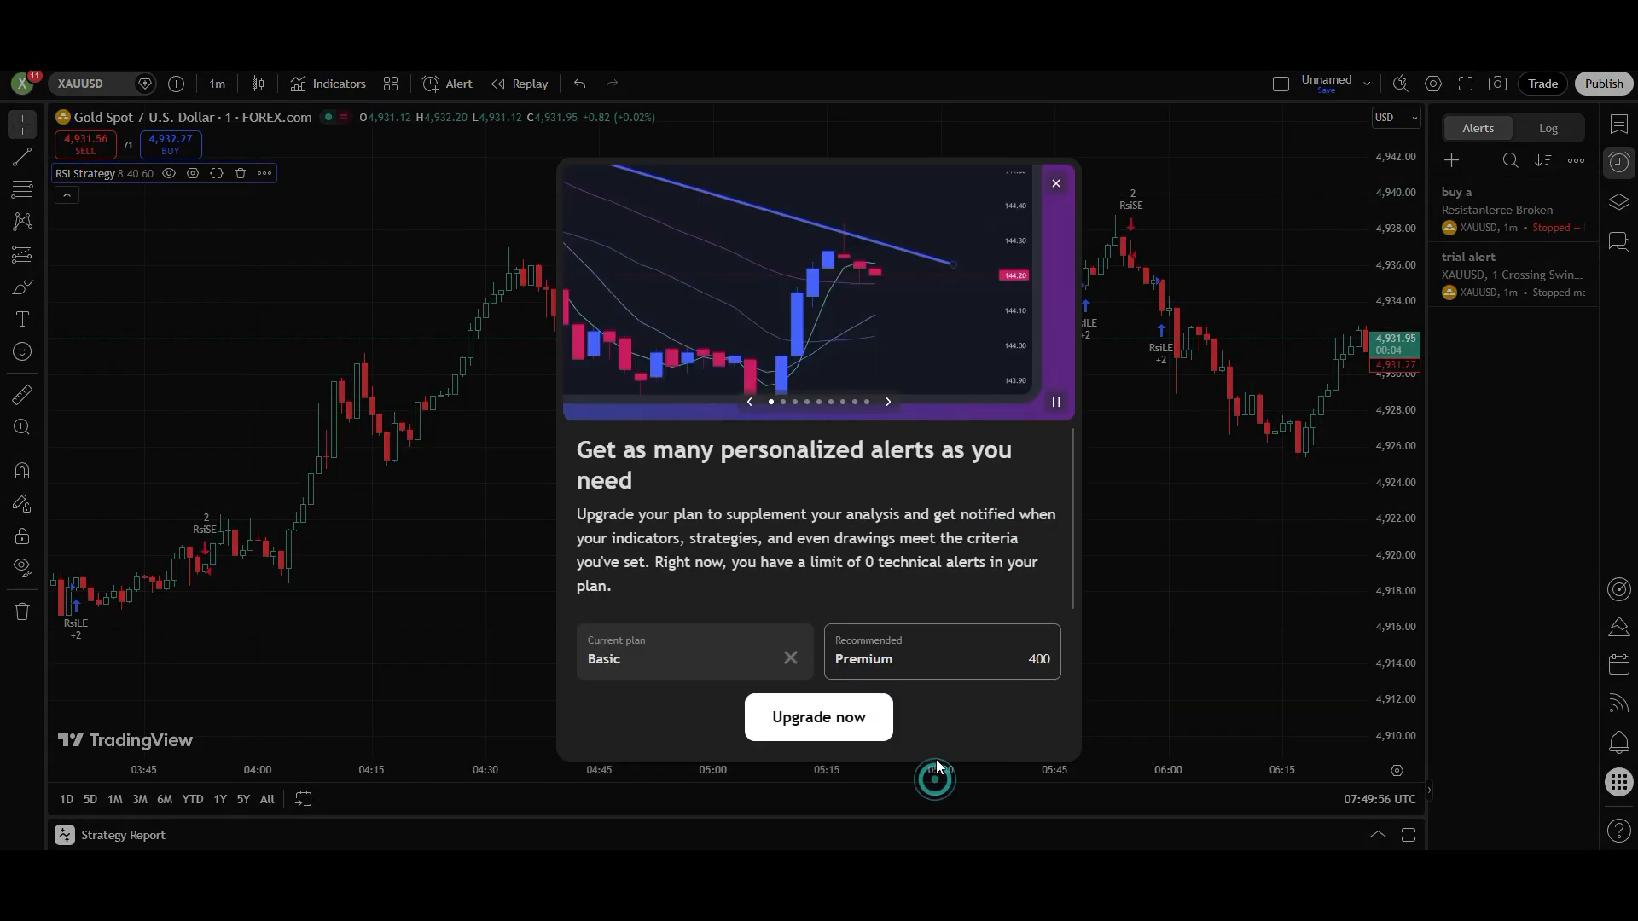
left_click(1056, 184)
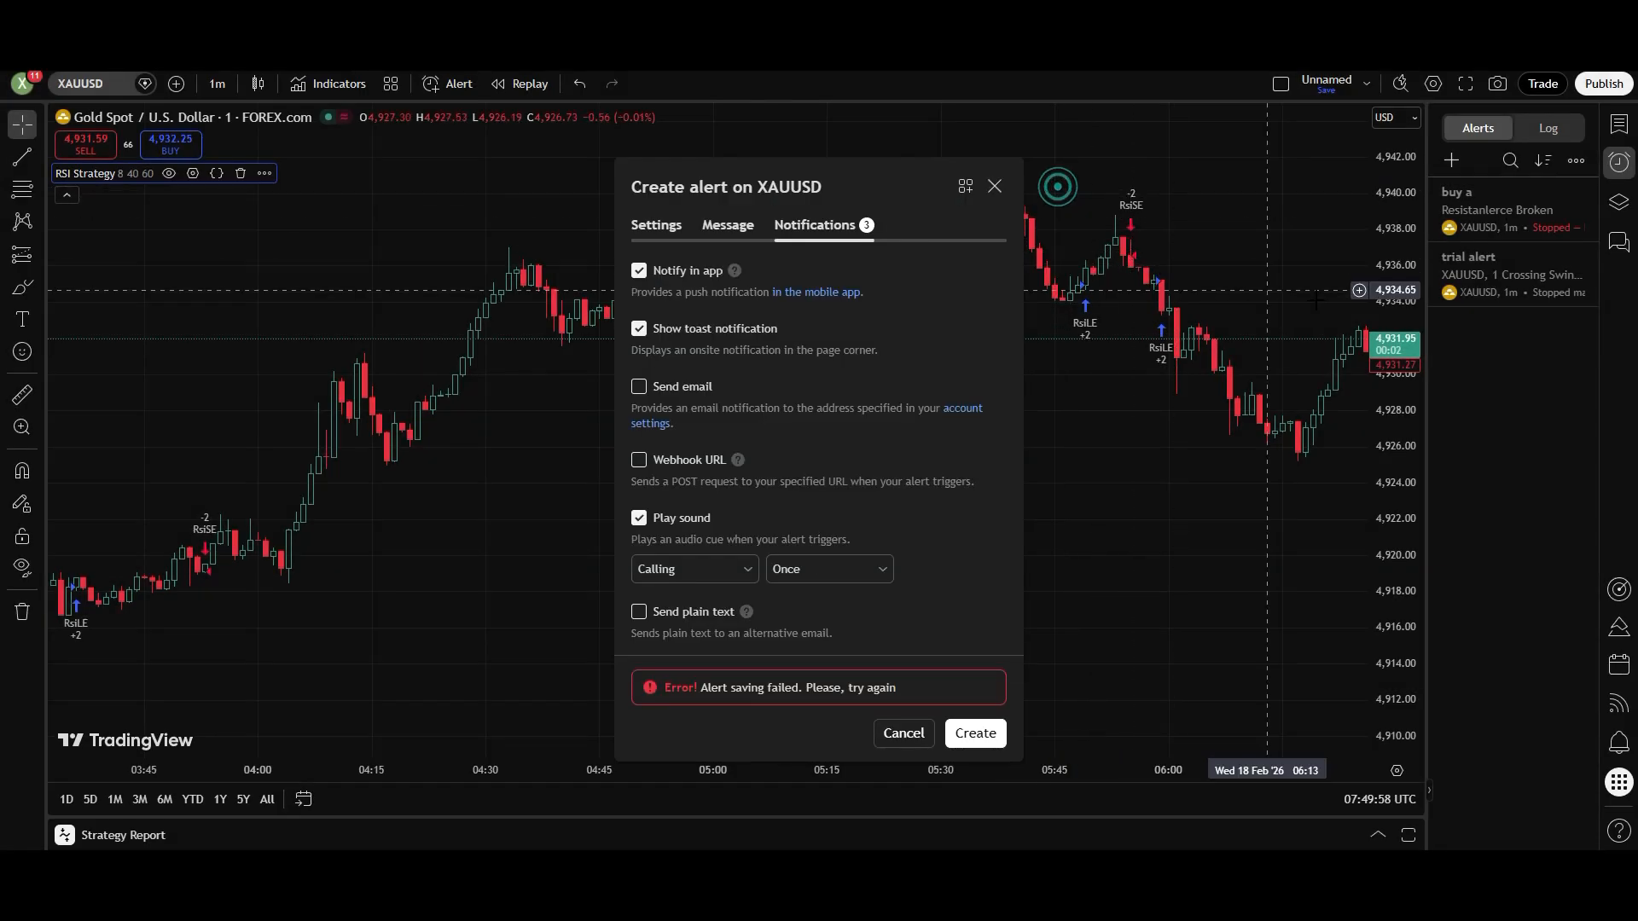
left_click(994, 186)
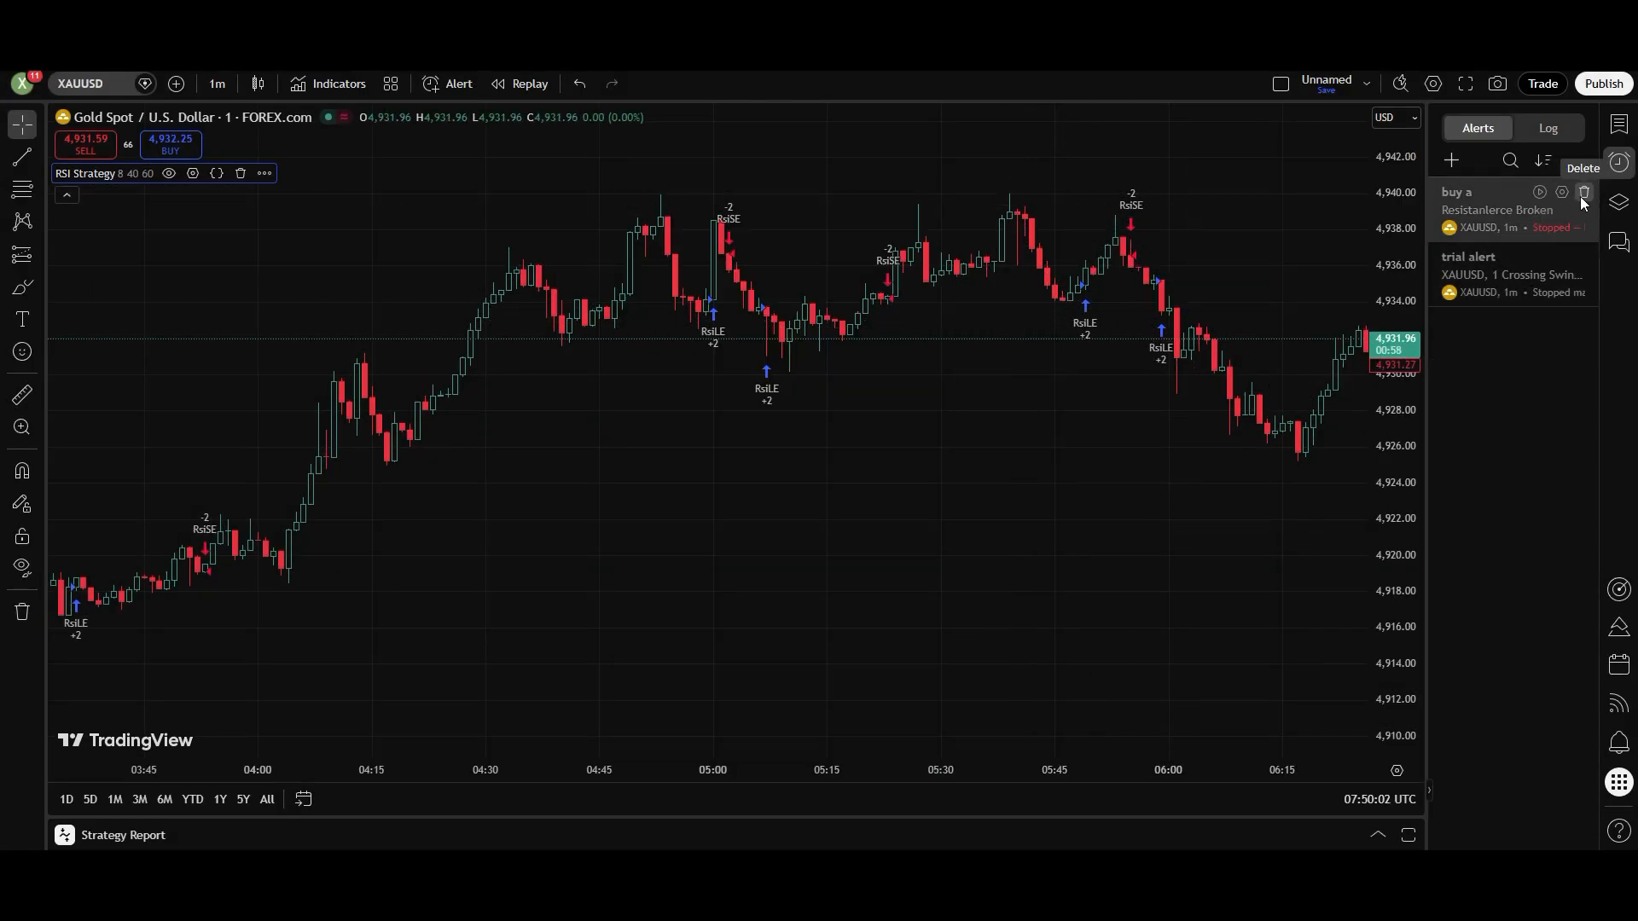
- Delete the stopped XAUUSD alert named buy a from the alerts list
left_click(1584, 193)
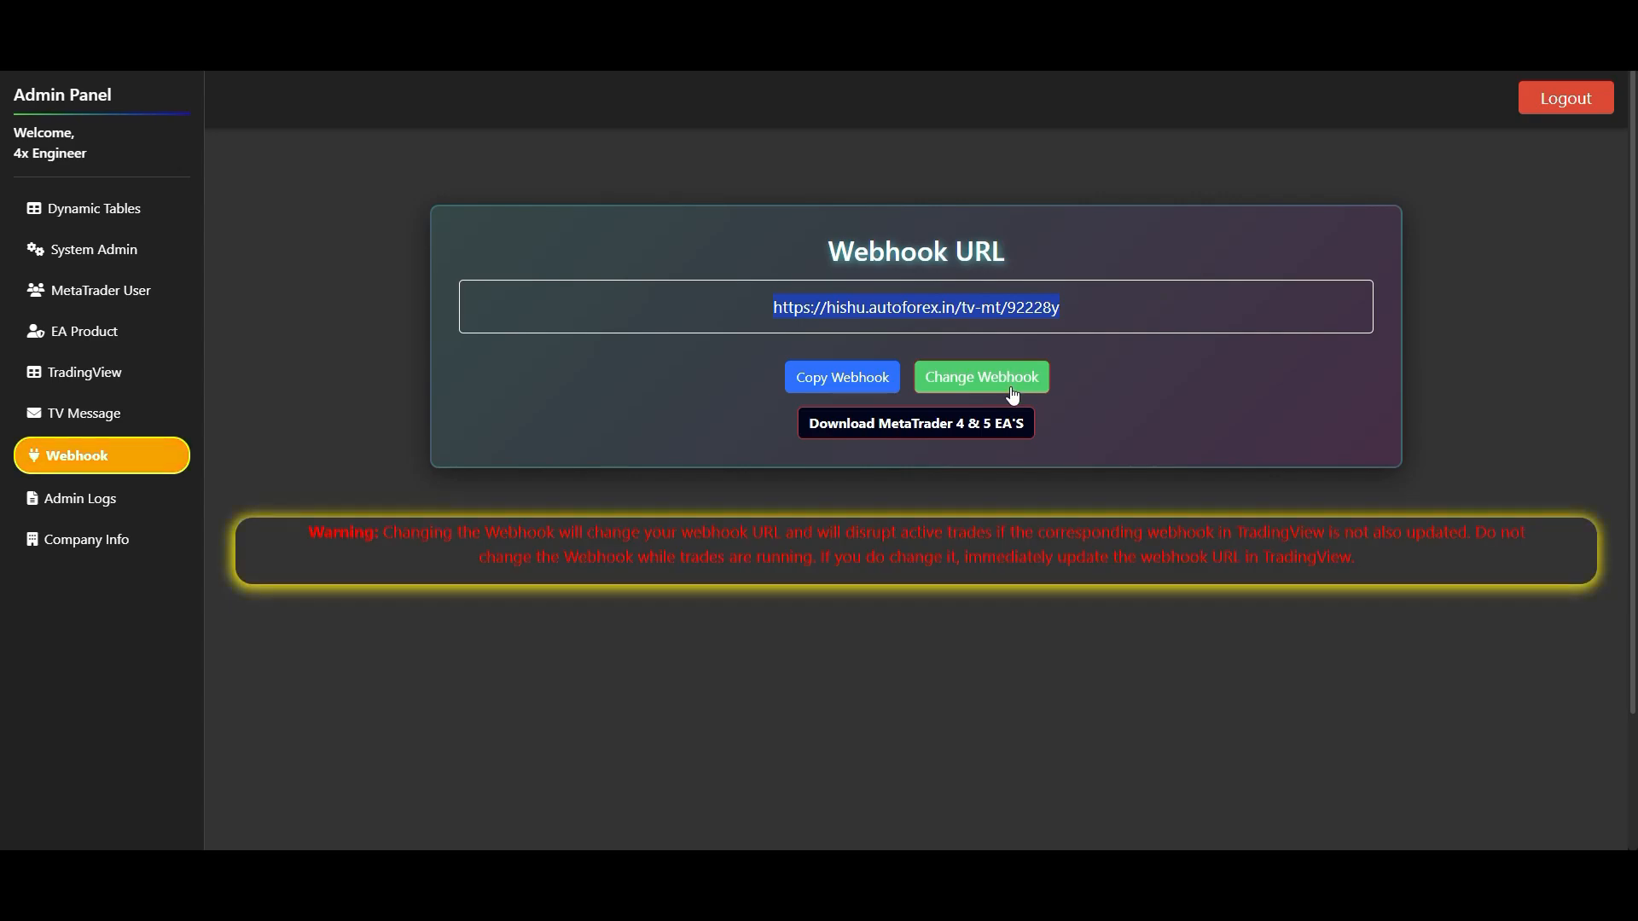
- Review the MetaTrader User and TV Message pages in the admin panel, and highlight the URL on the Webhook page
left_click(140, 286)
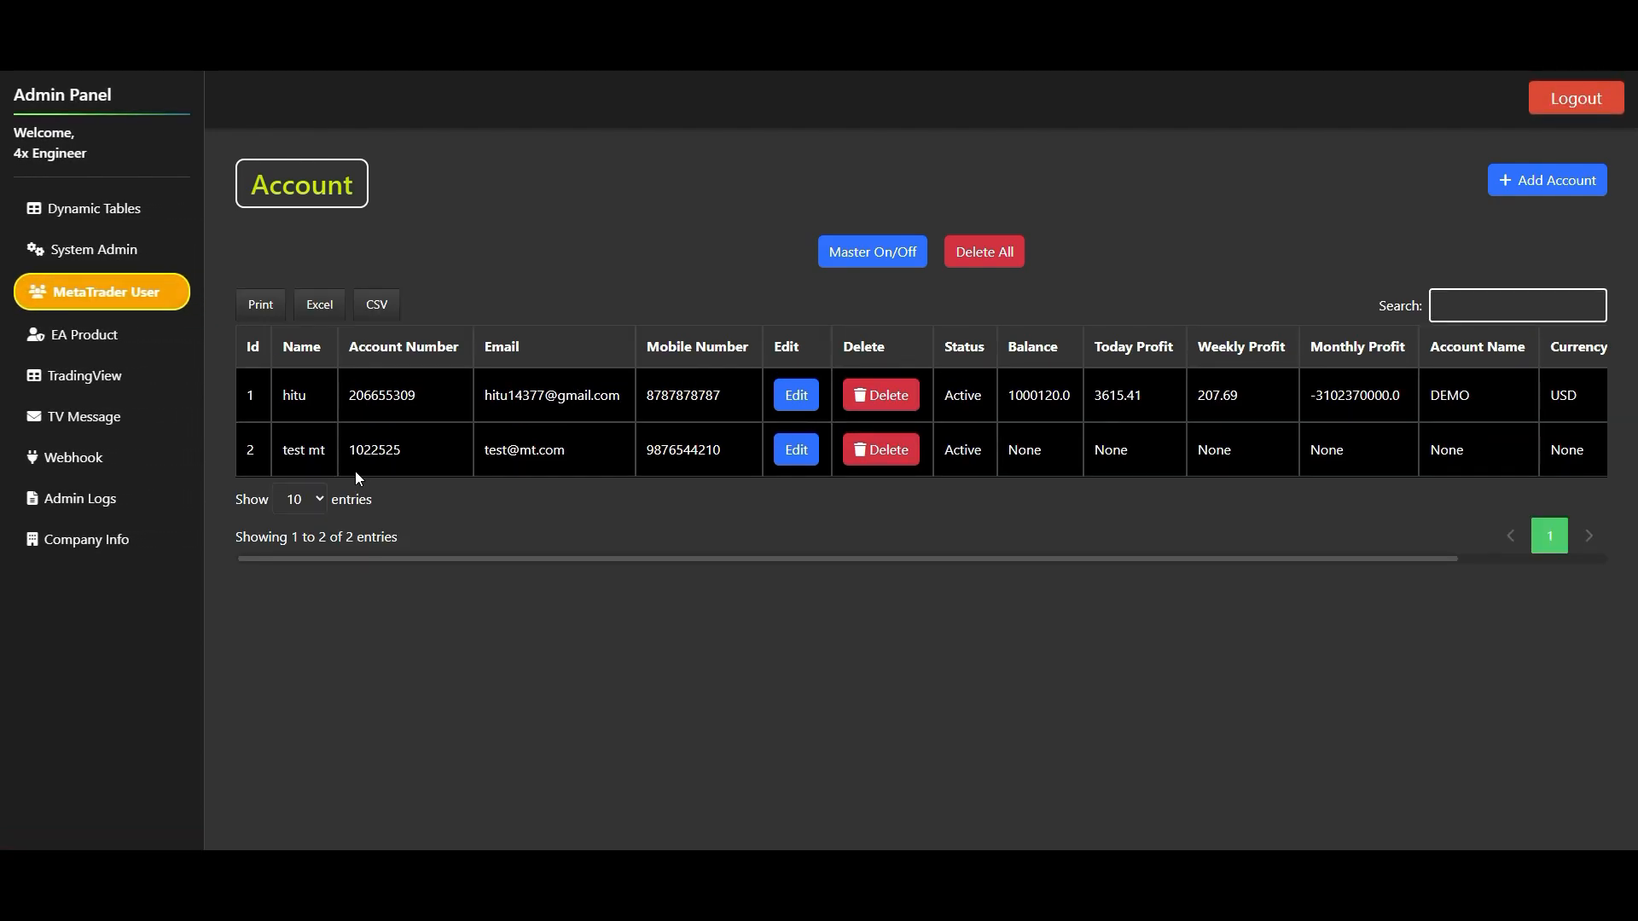
left_click(99, 421)
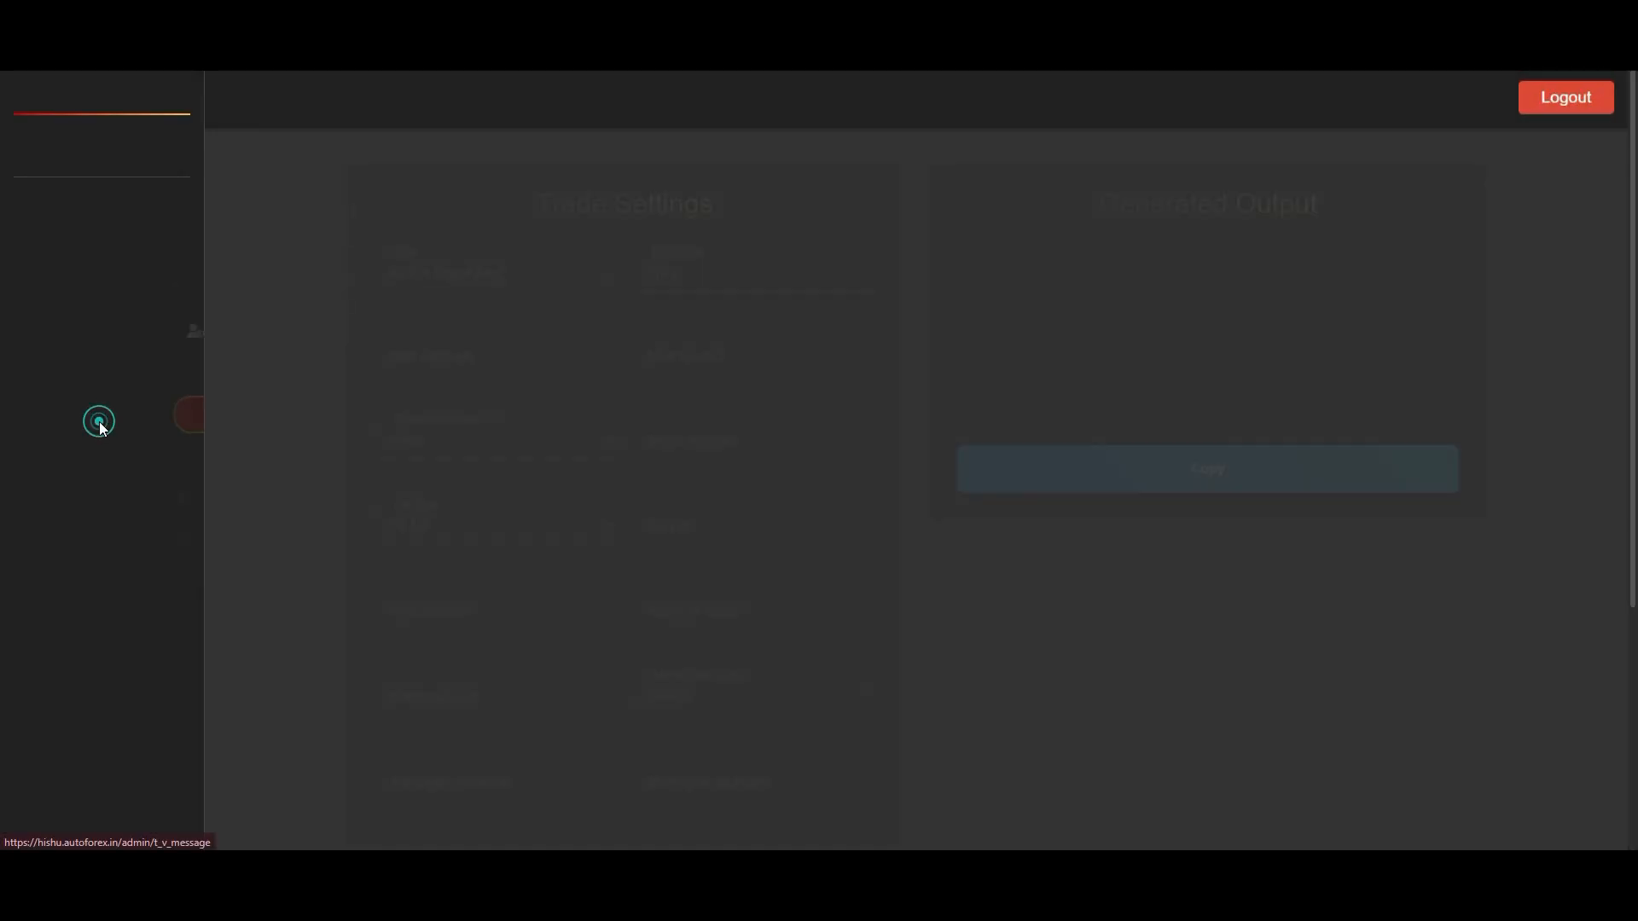
left_click(92, 456)
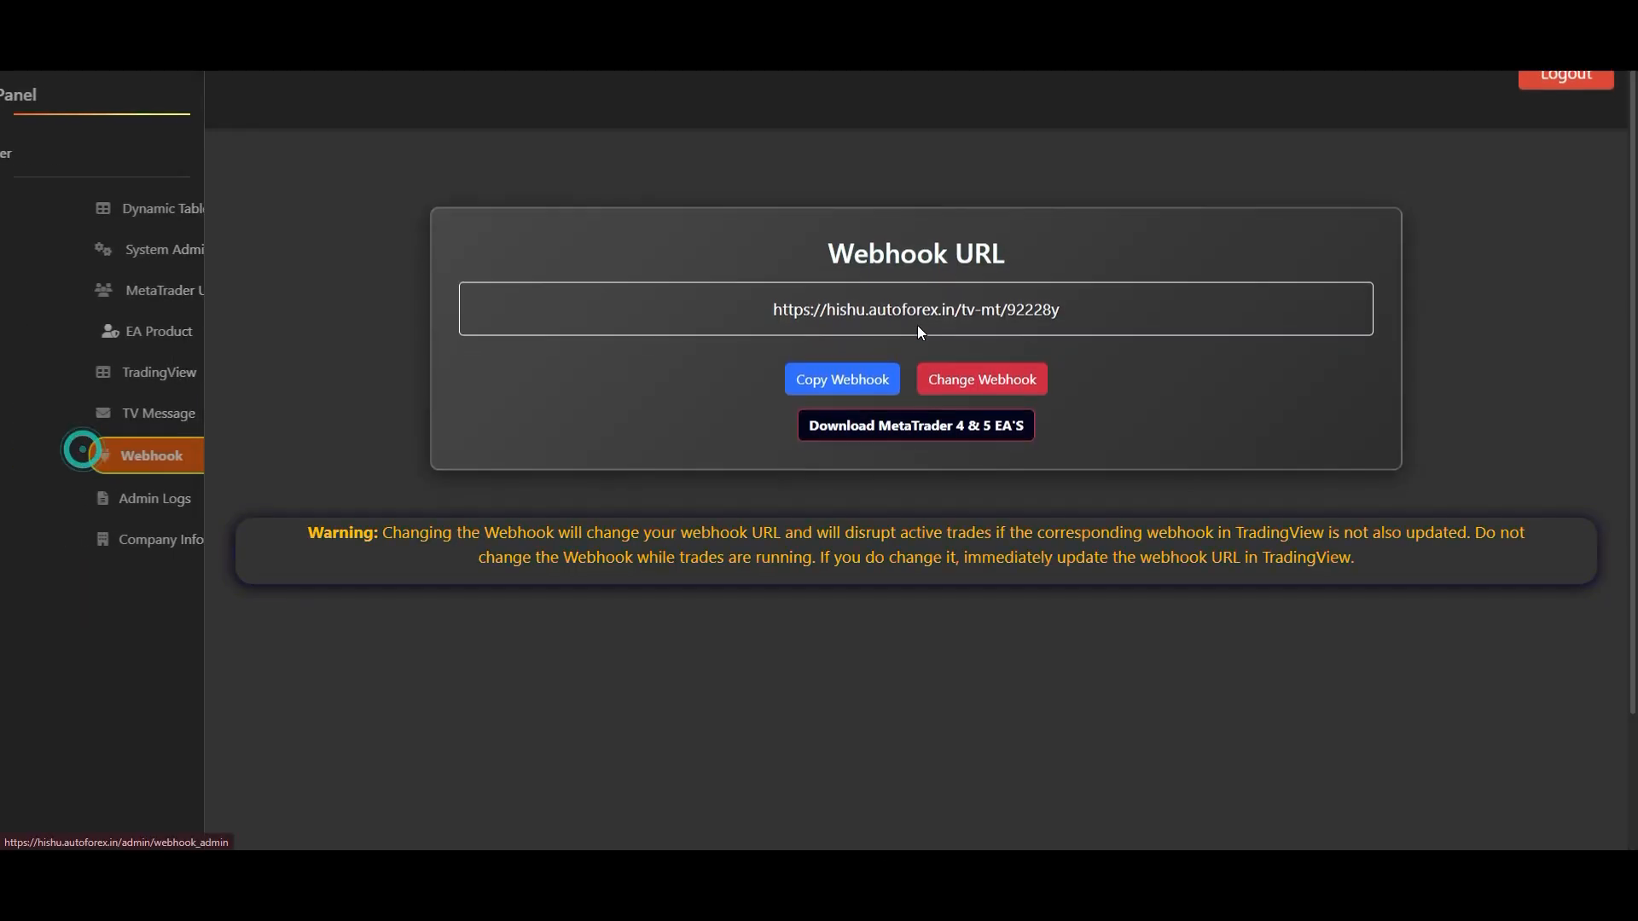
double_click(1017, 300)
triple_click(797, 309)
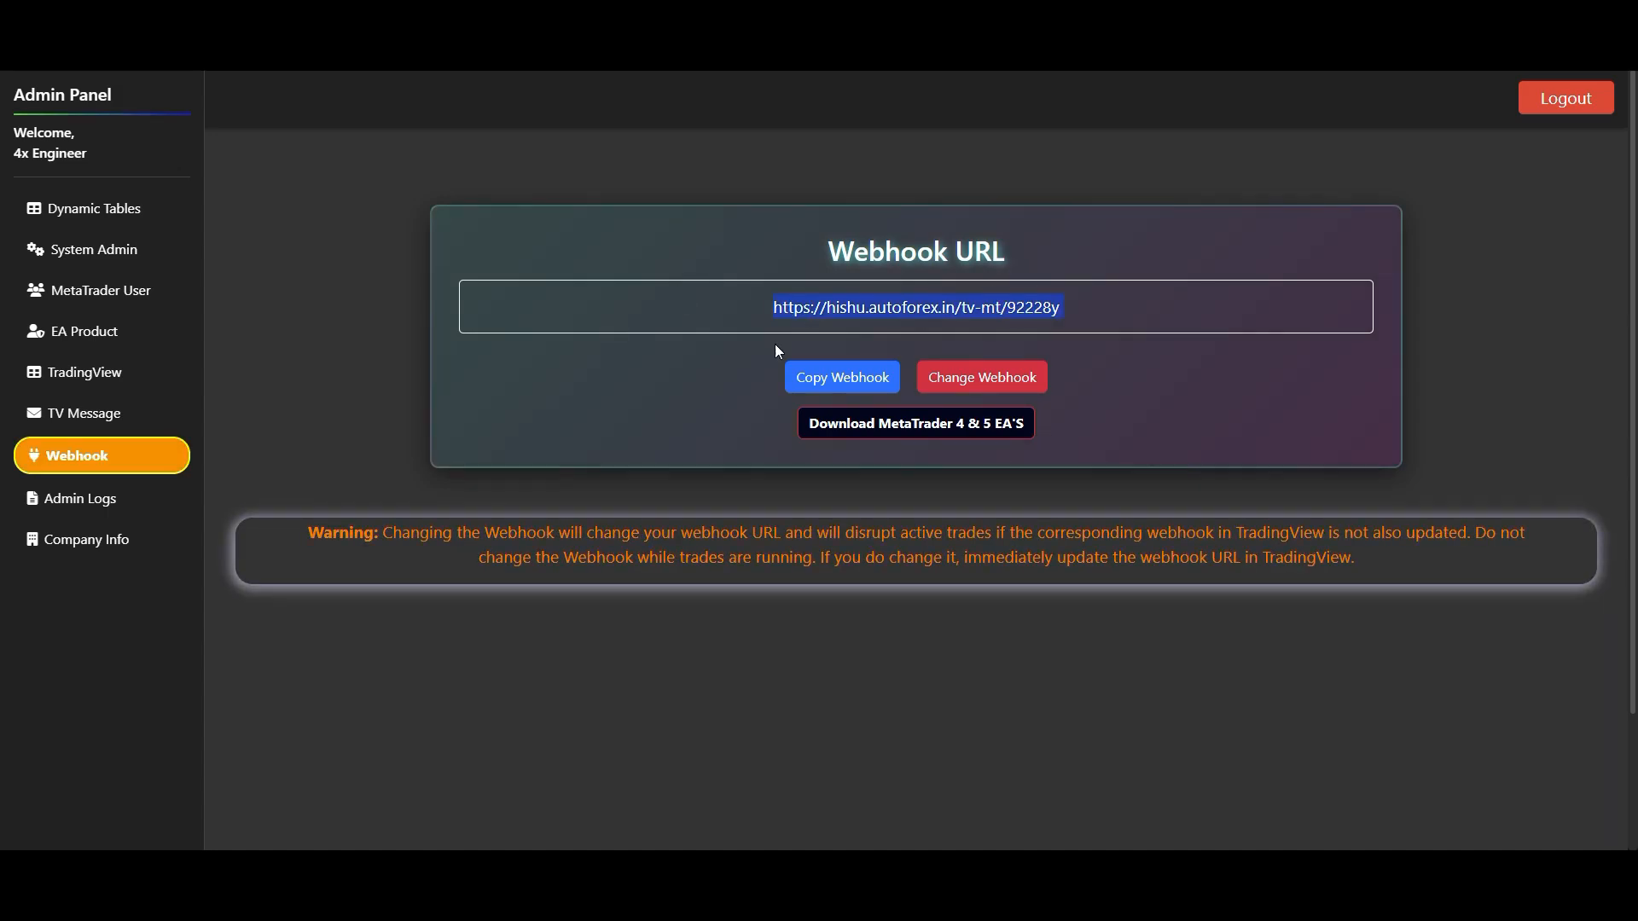
- Open the shared MetaTrader 4 & 5 EAs folder, download Executable.zip and show it in the Downloads folder
left_click(878, 437)
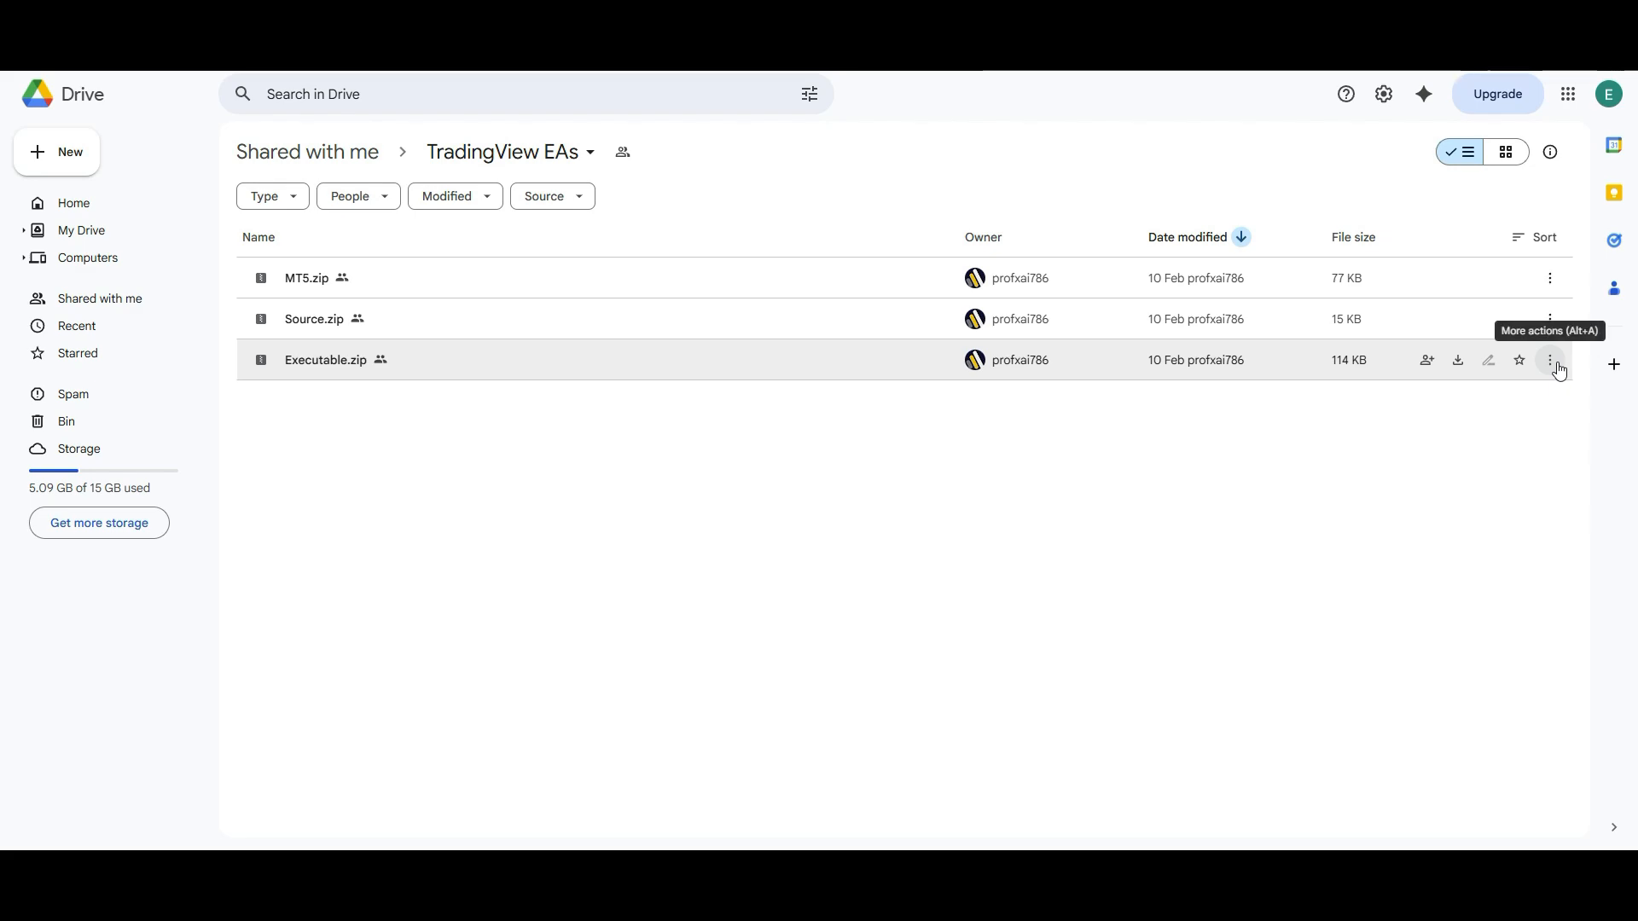
left_click(1465, 365)
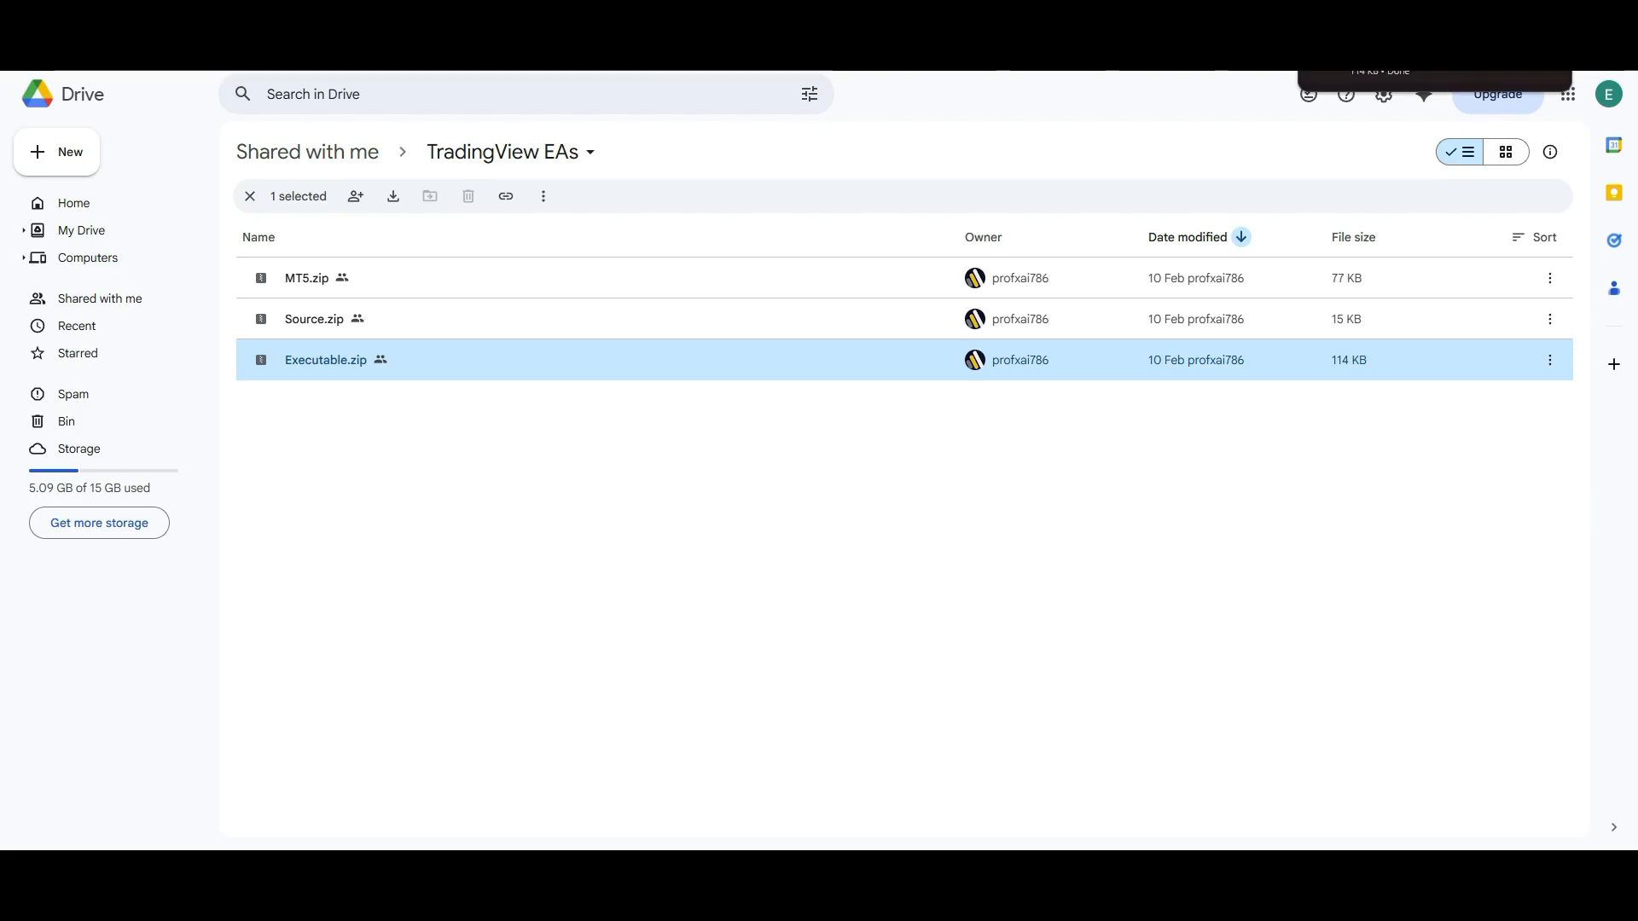
left_click(1513, 65)
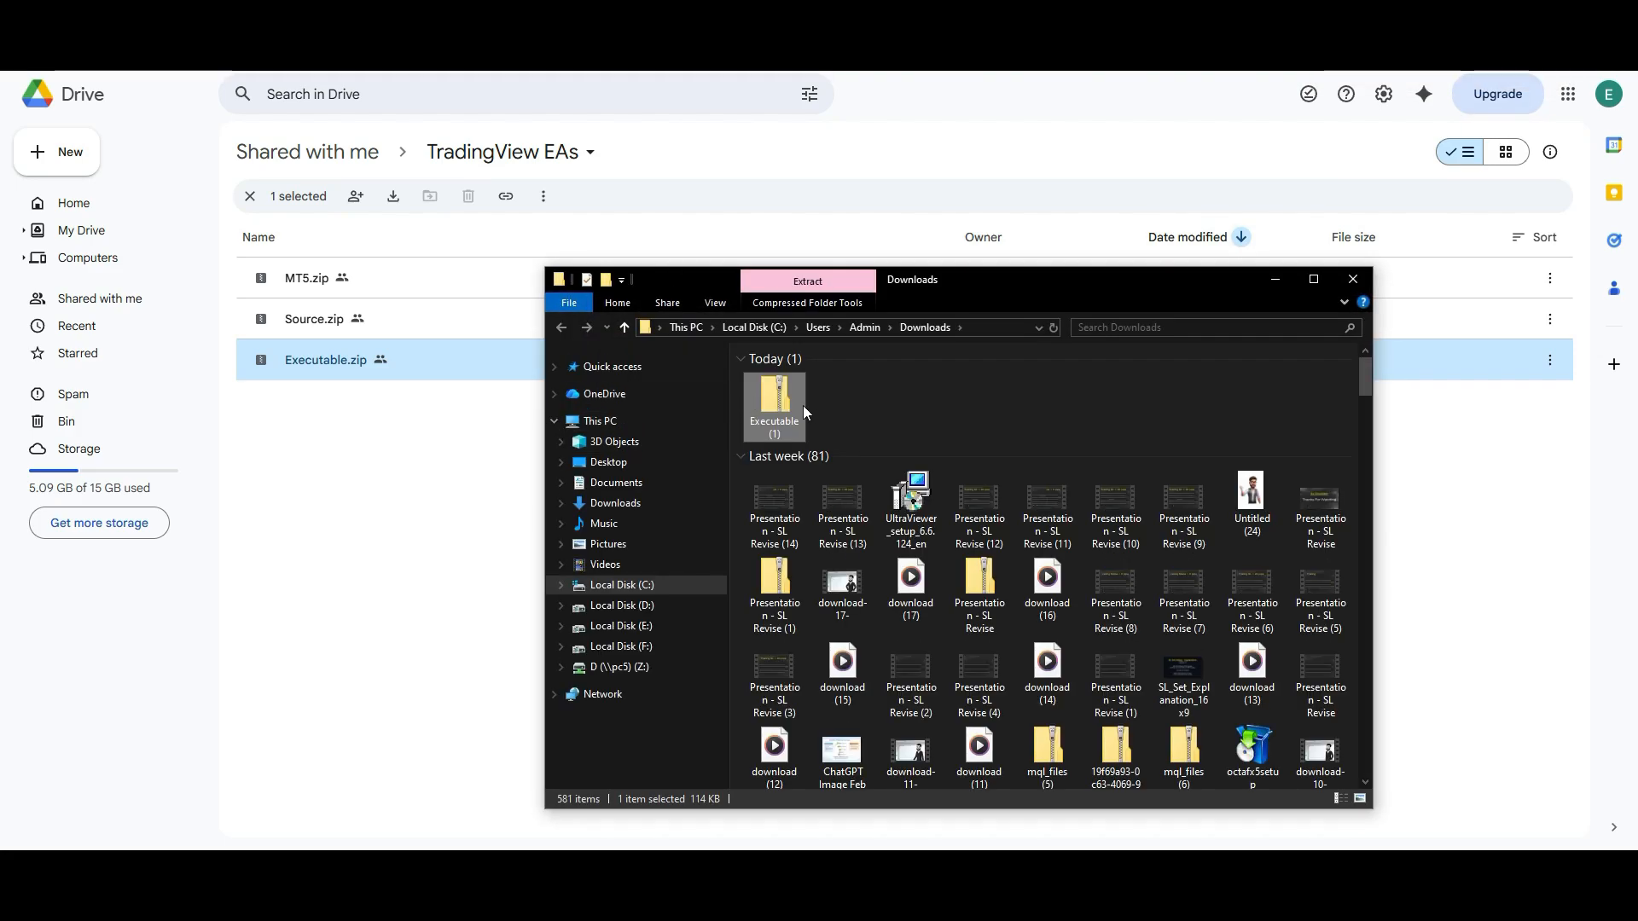
- Extract the MQL5 version of TradingView_Connector from the downloaded archive to the desktop and close the archive window
double_click(786, 401)
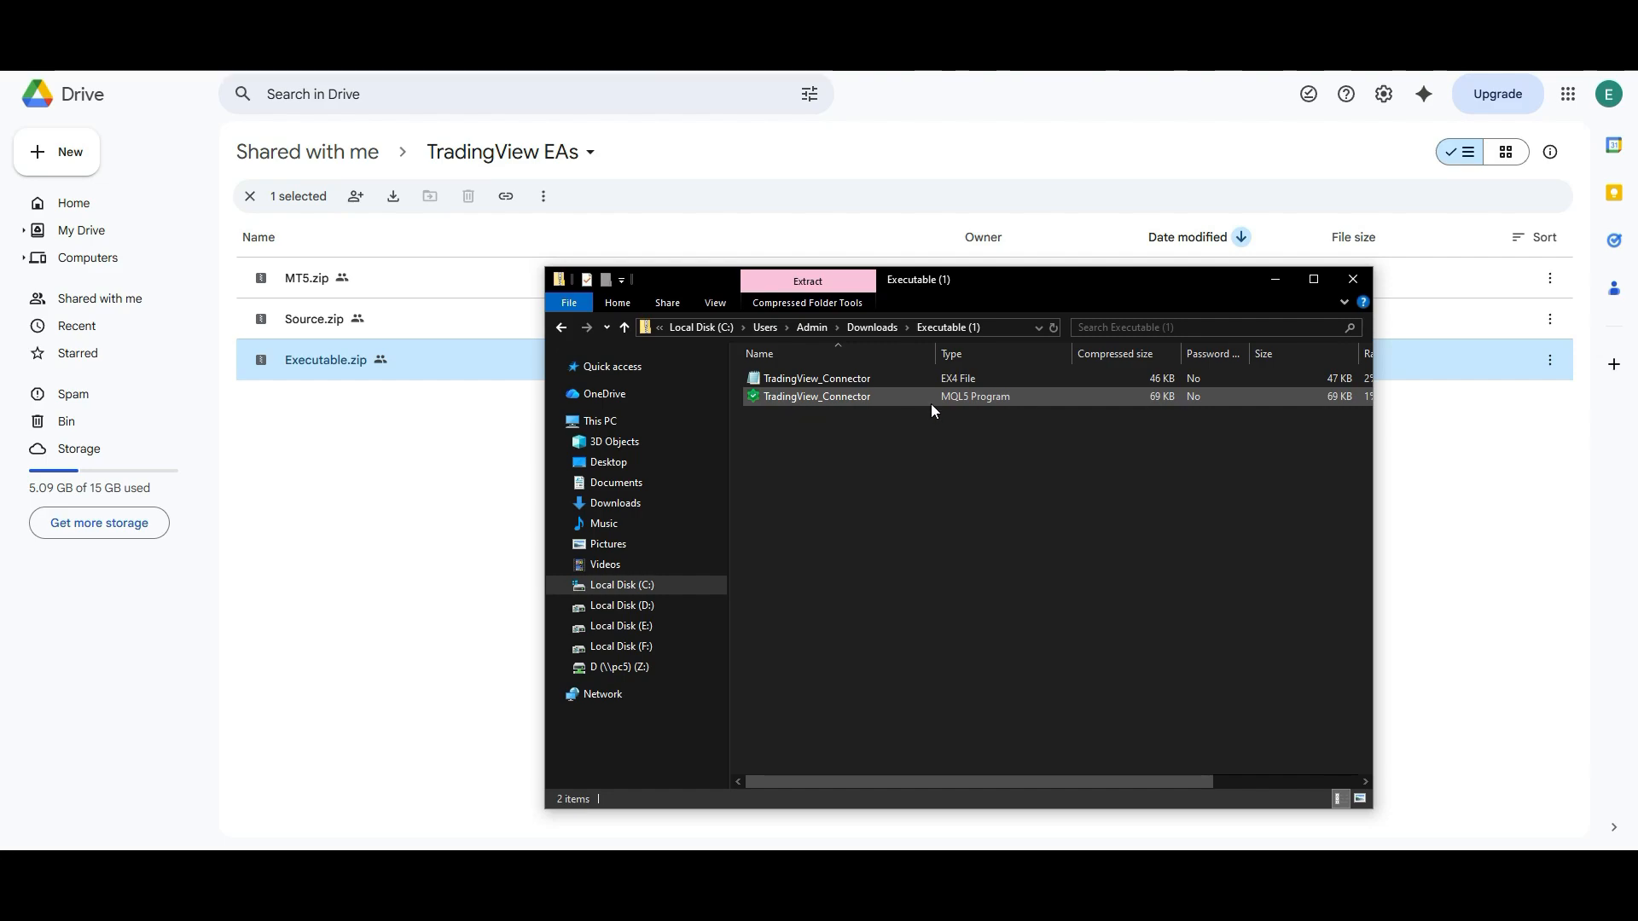
left_click(945, 382)
left_click(873, 397)
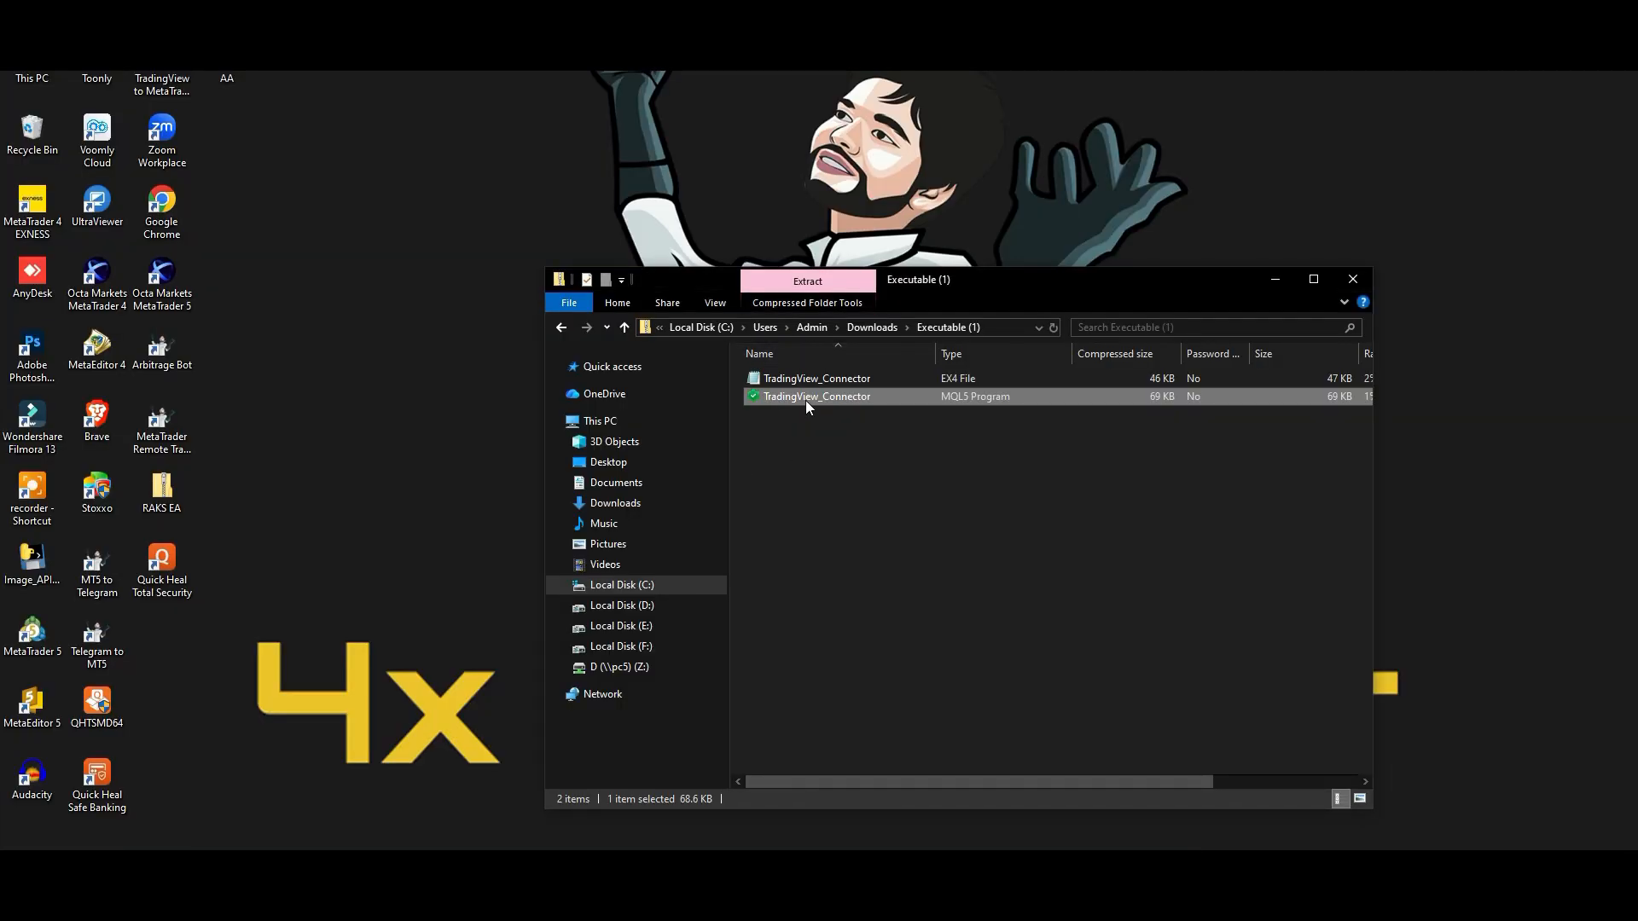
left_click_drag(805, 401, 309, 522)
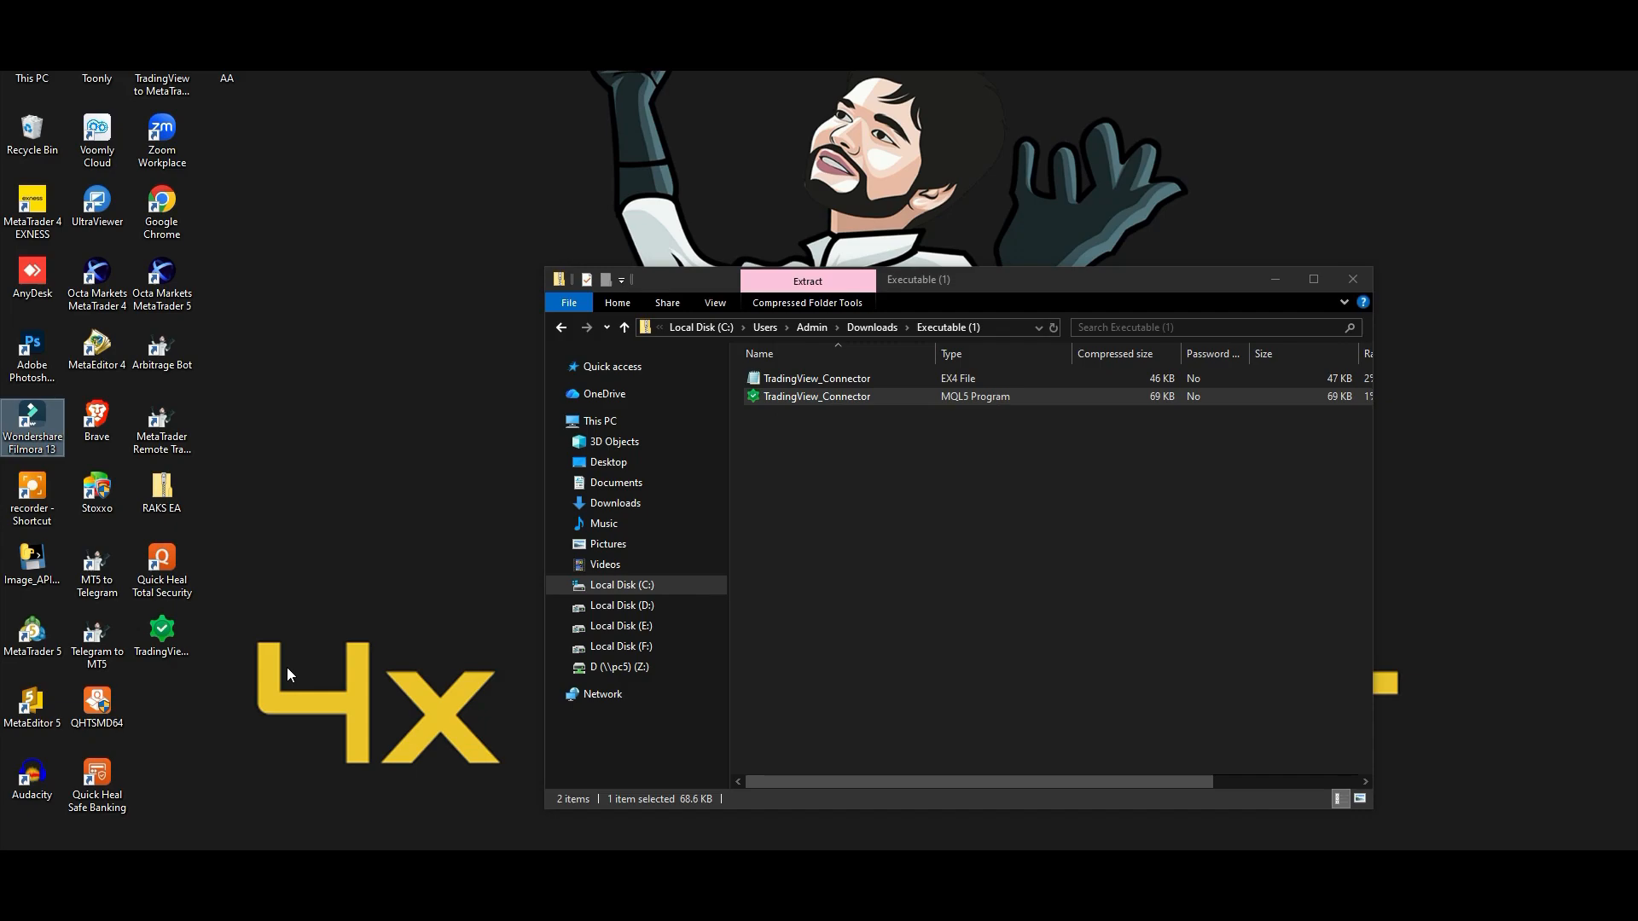
left_click(1352, 279)
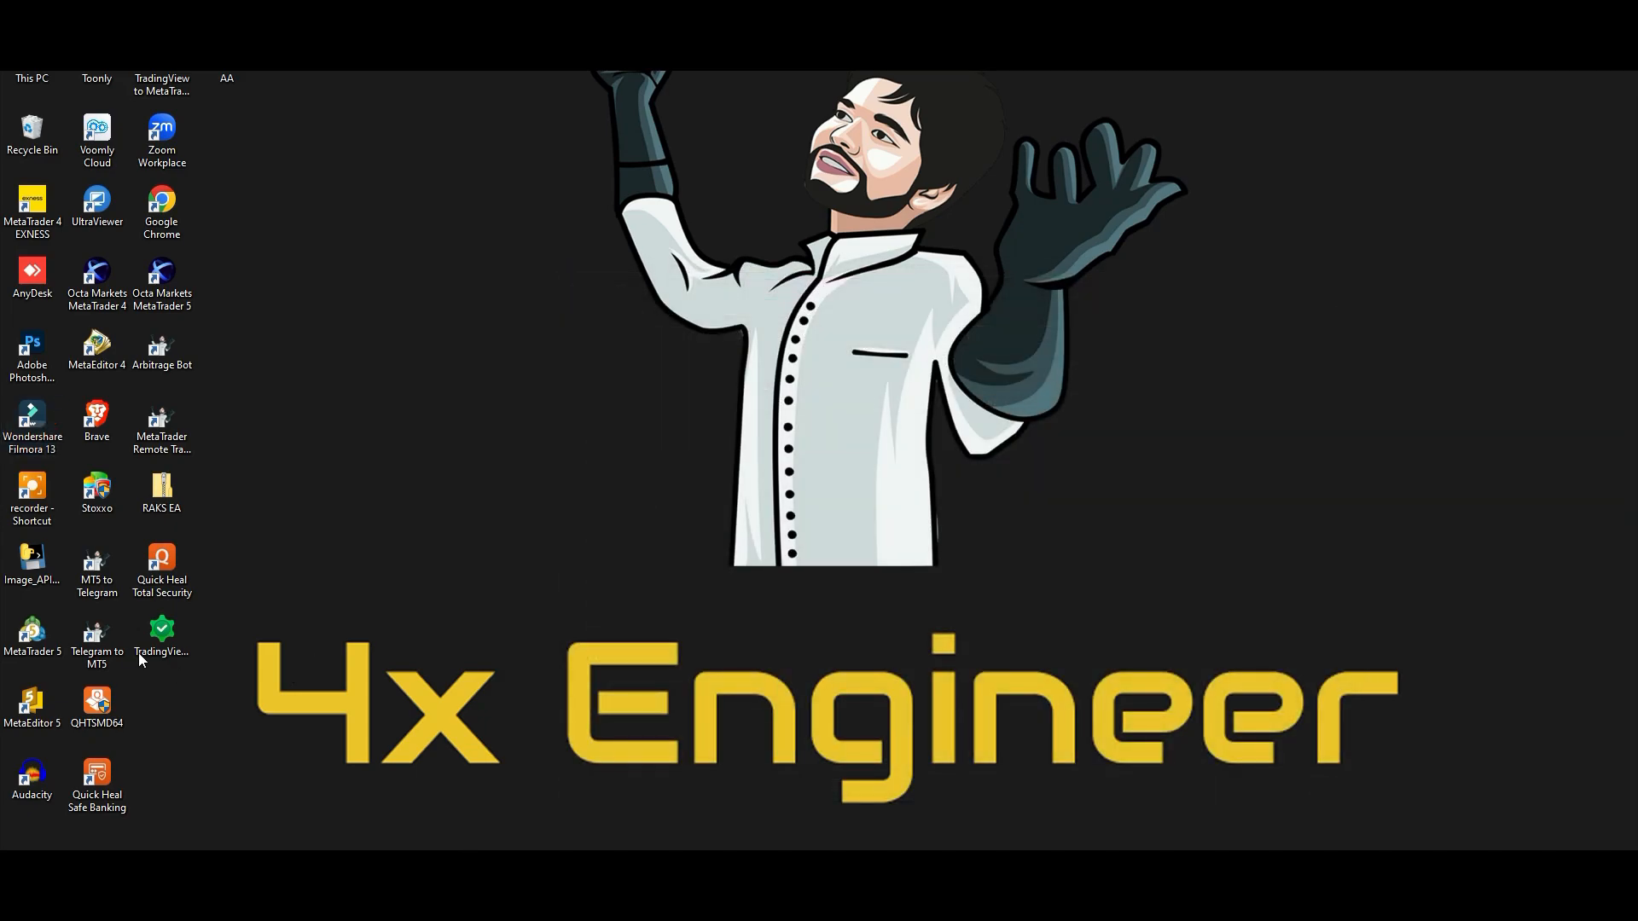
- Switch to MetaTrader 5, start attaching the TradingView_Connector expert advisor to the XAUUSD-VIP chart, and open its input parameters
left_click(215, 625)
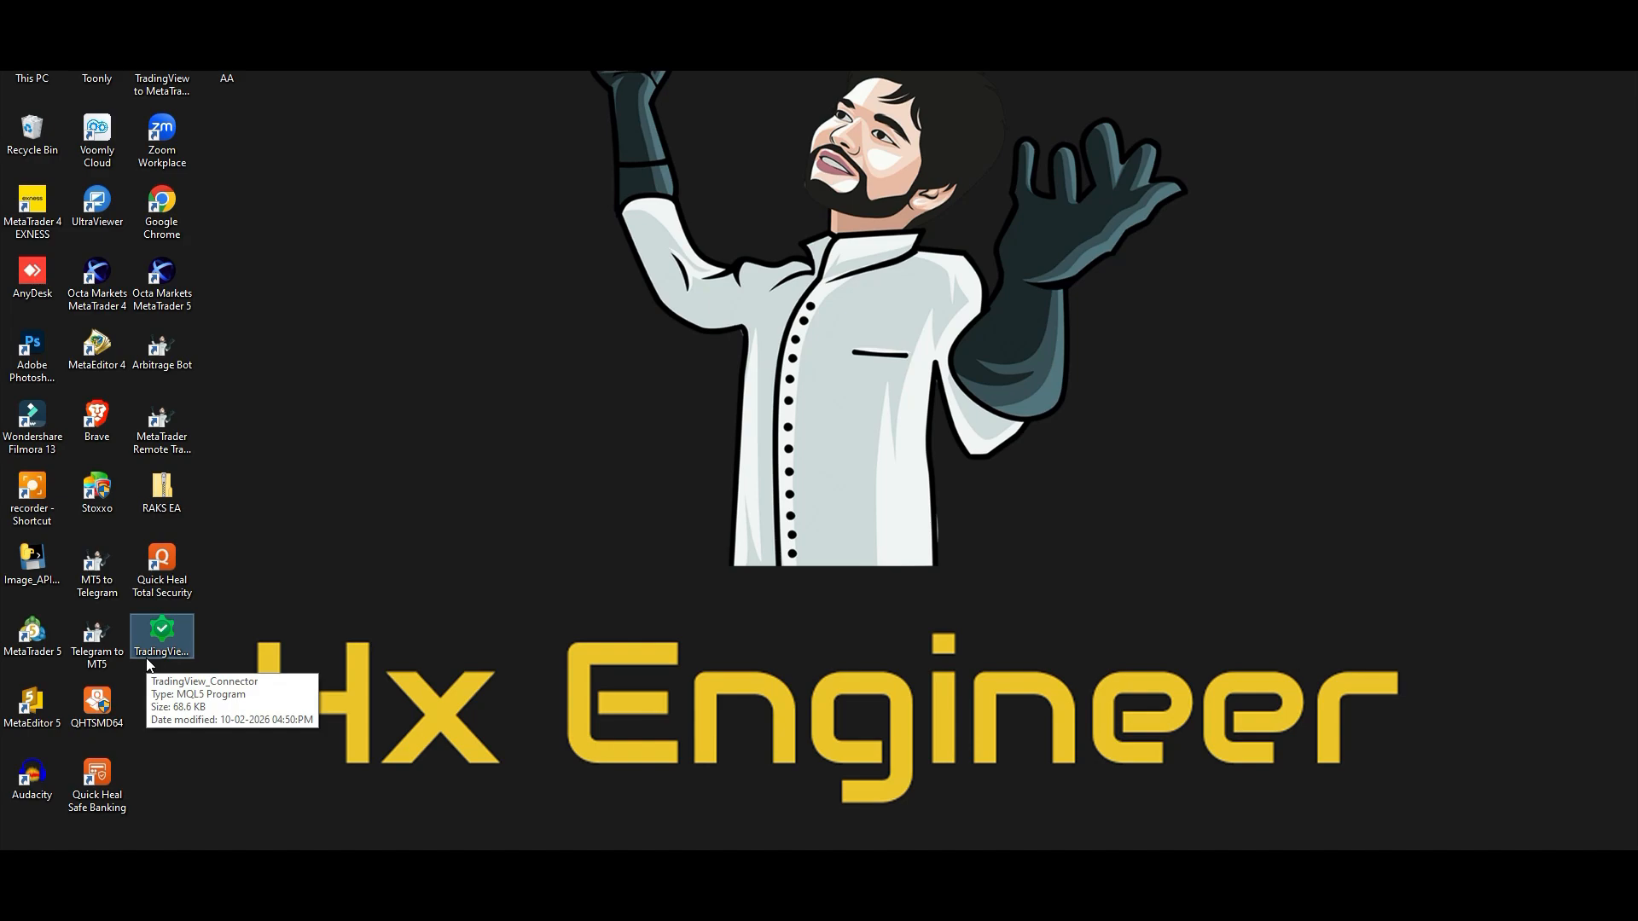
left_click(161, 642)
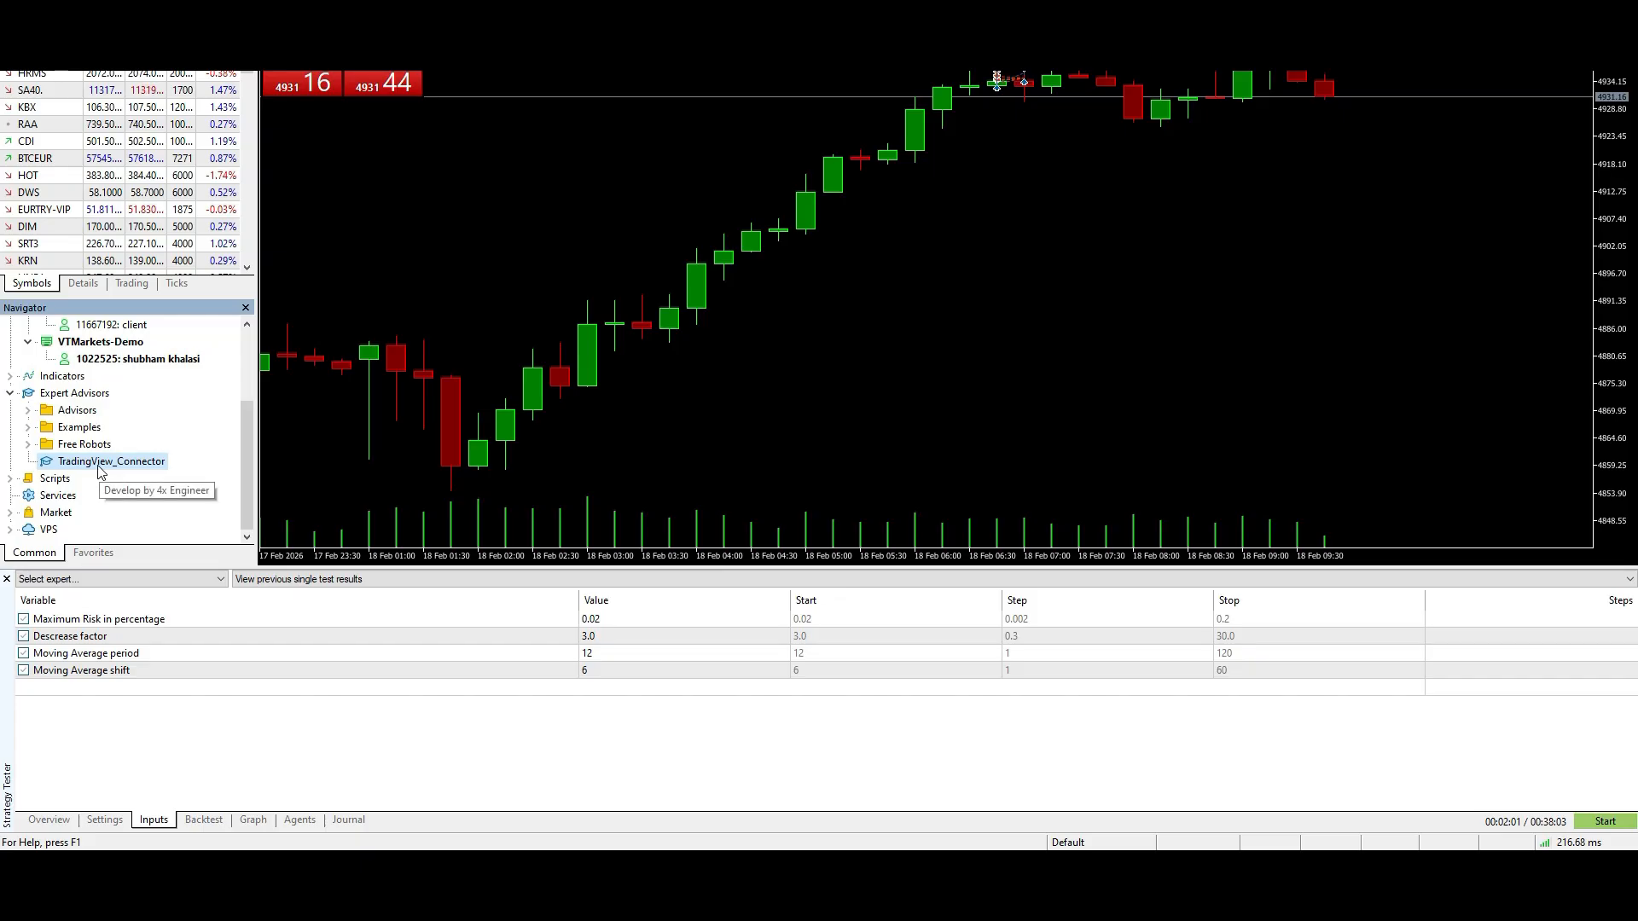
left_click(8, 579)
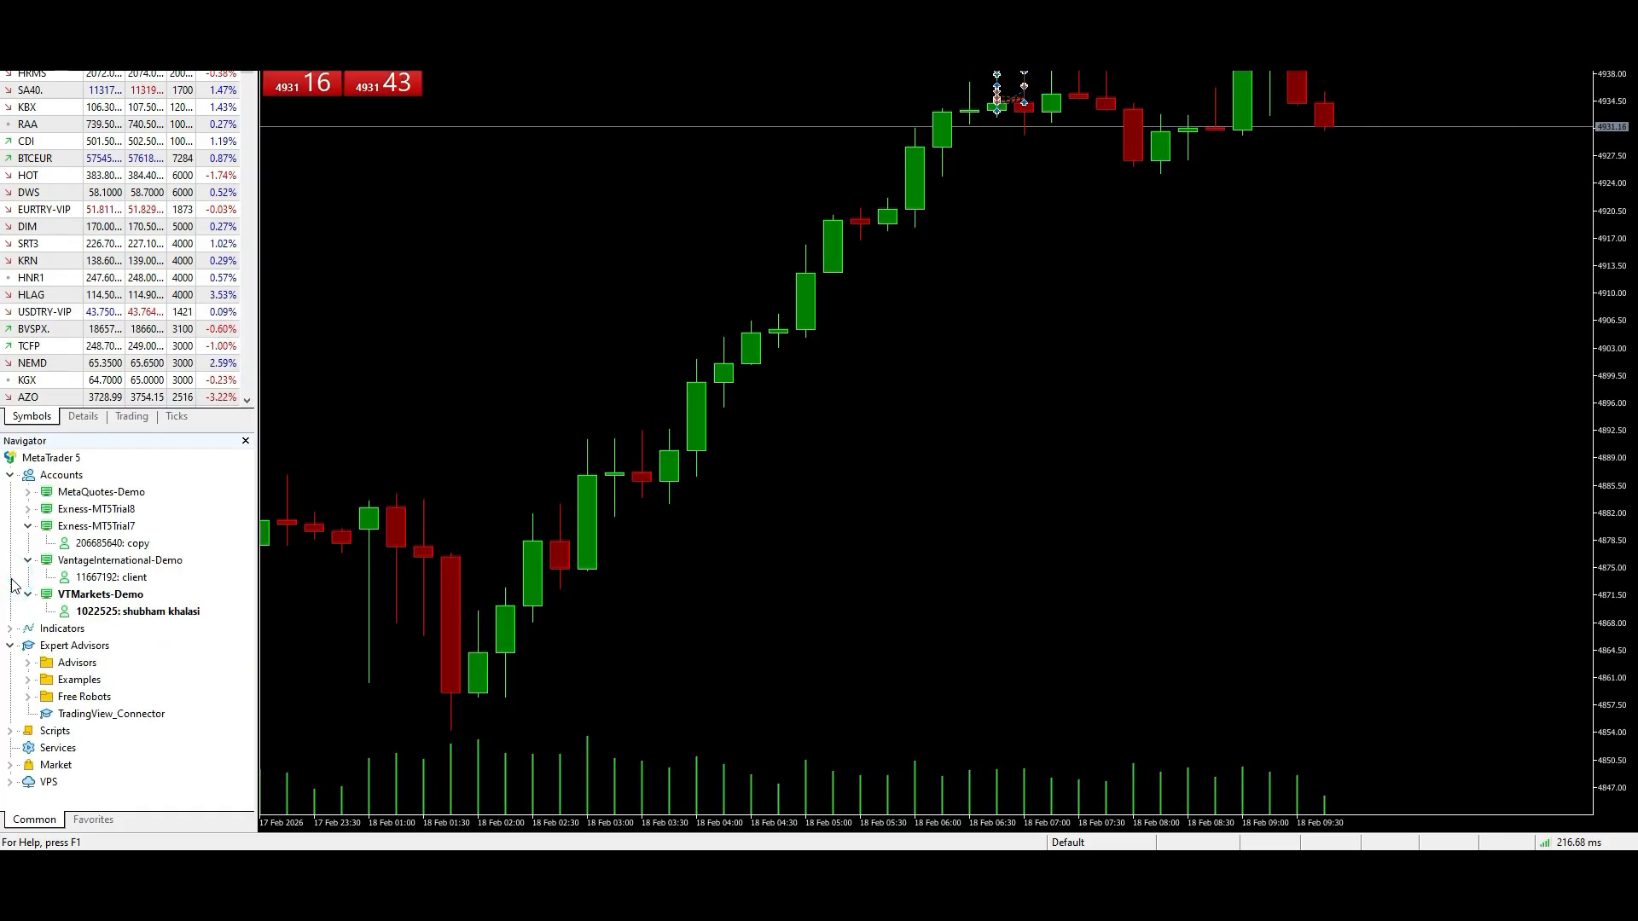
scroll(71, 377, "down", 3)
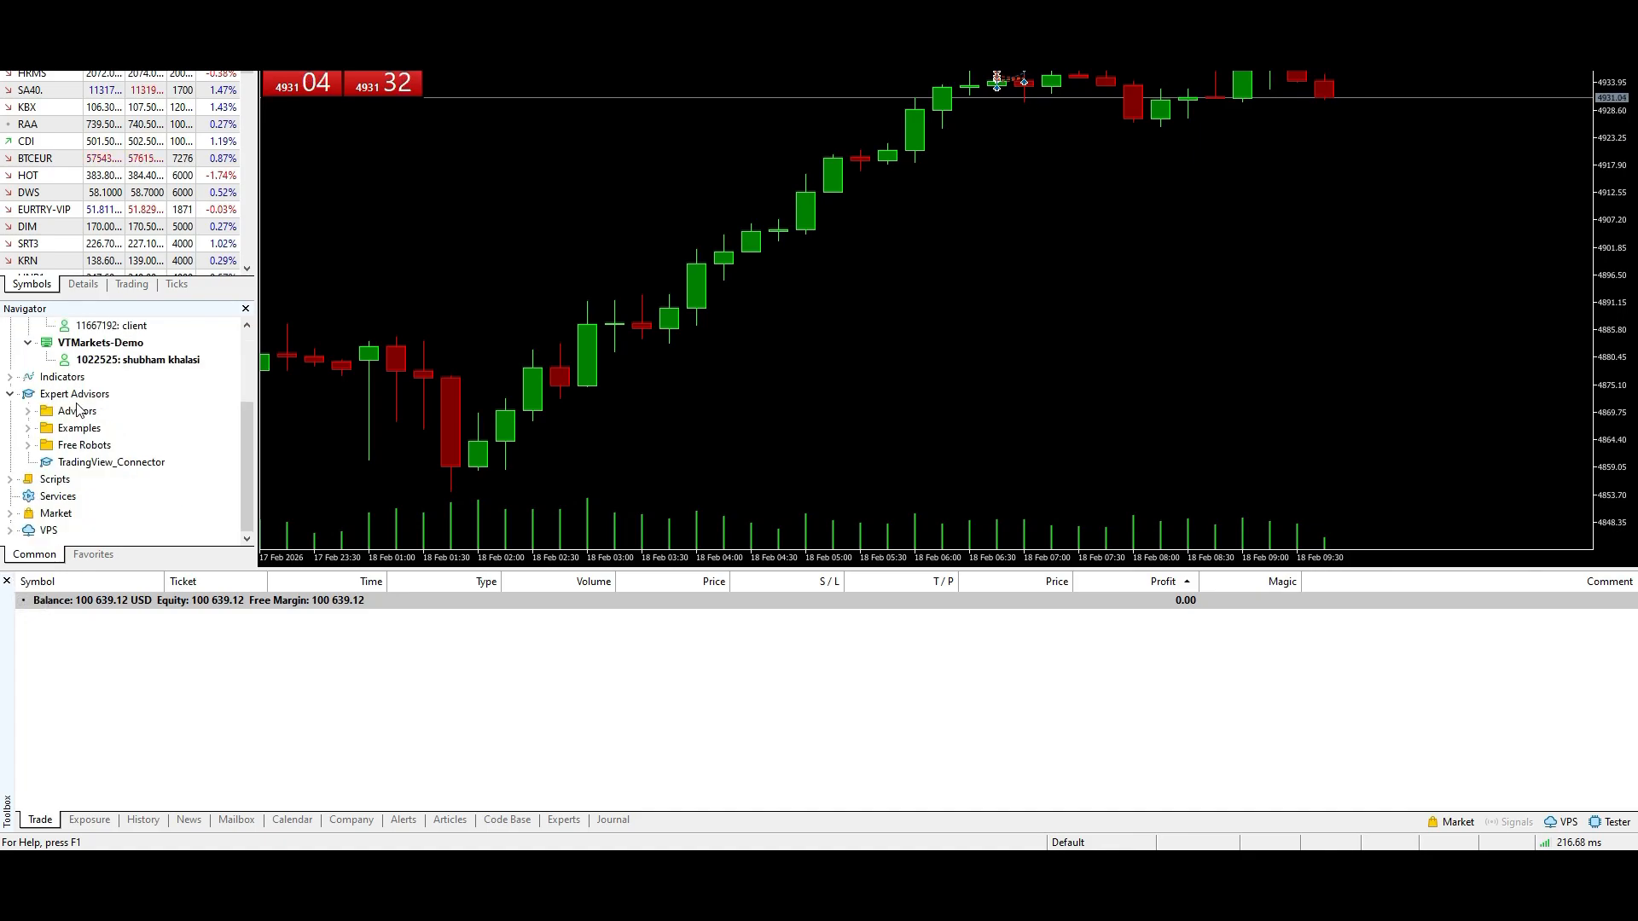
double_click(123, 467)
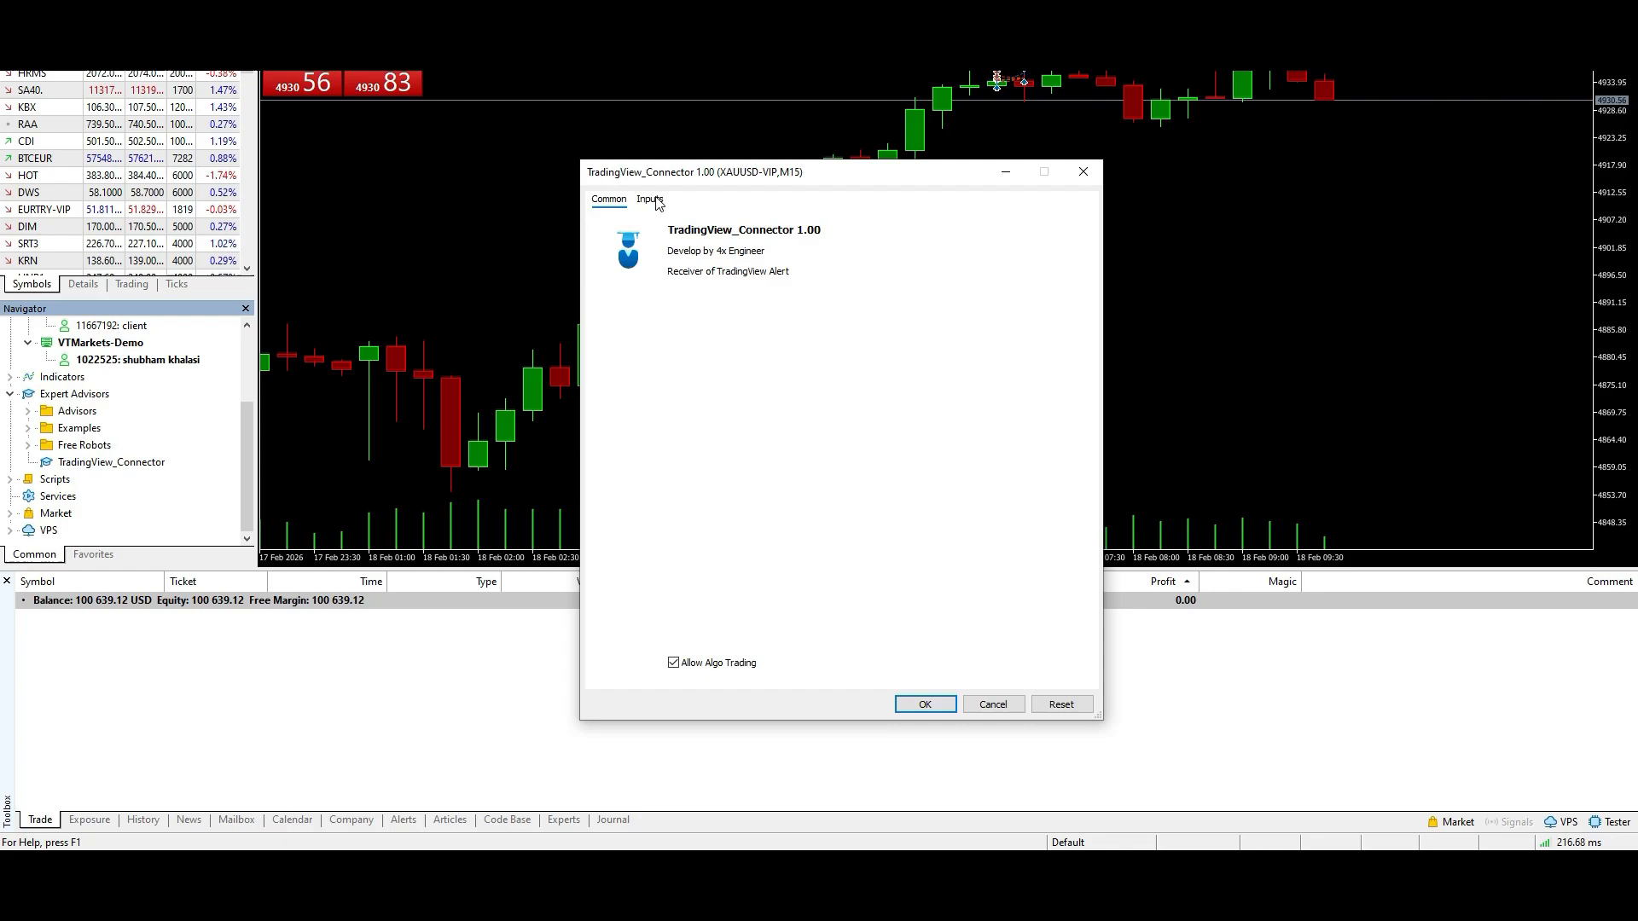
left_click(650, 199)
left_click(605, 196)
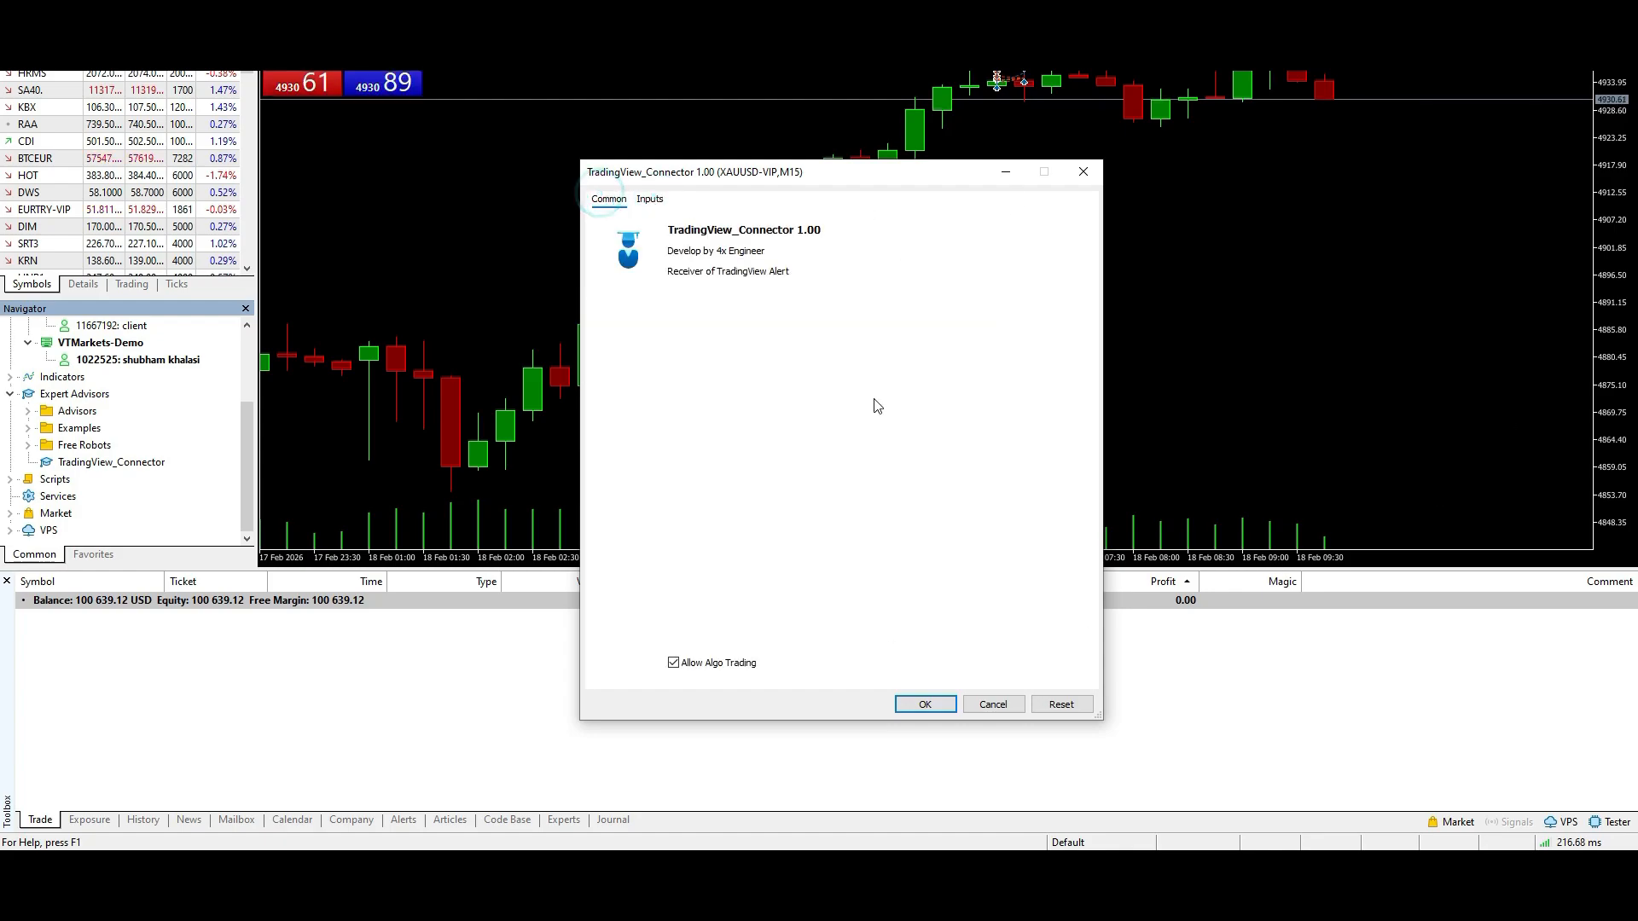
left_click(650, 199)
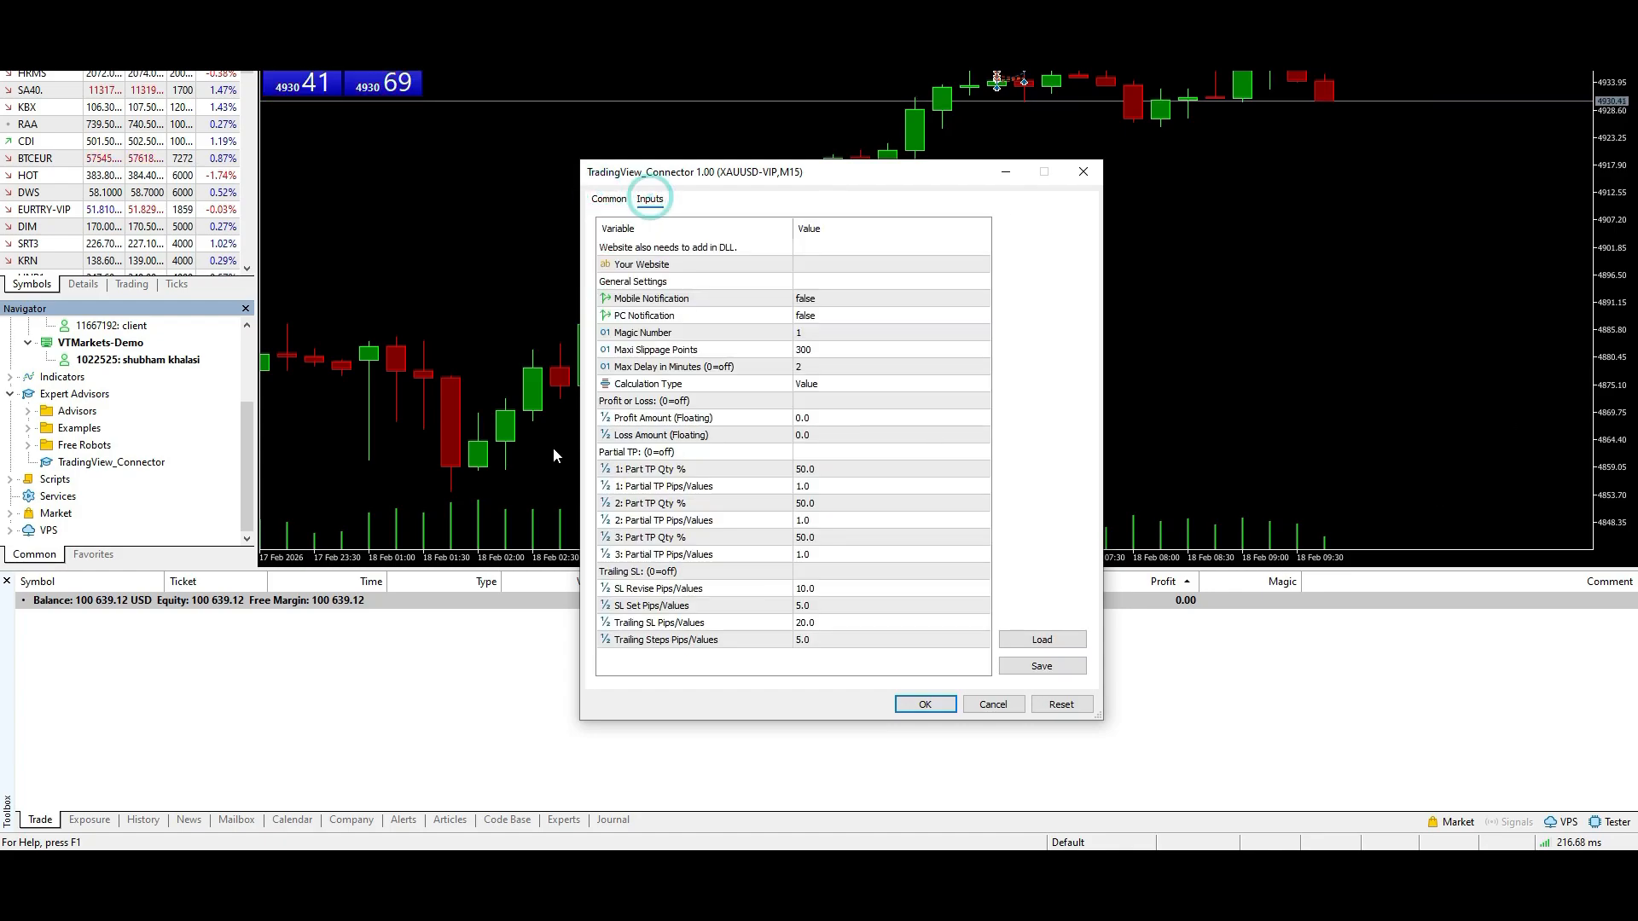
left_click(815, 247)
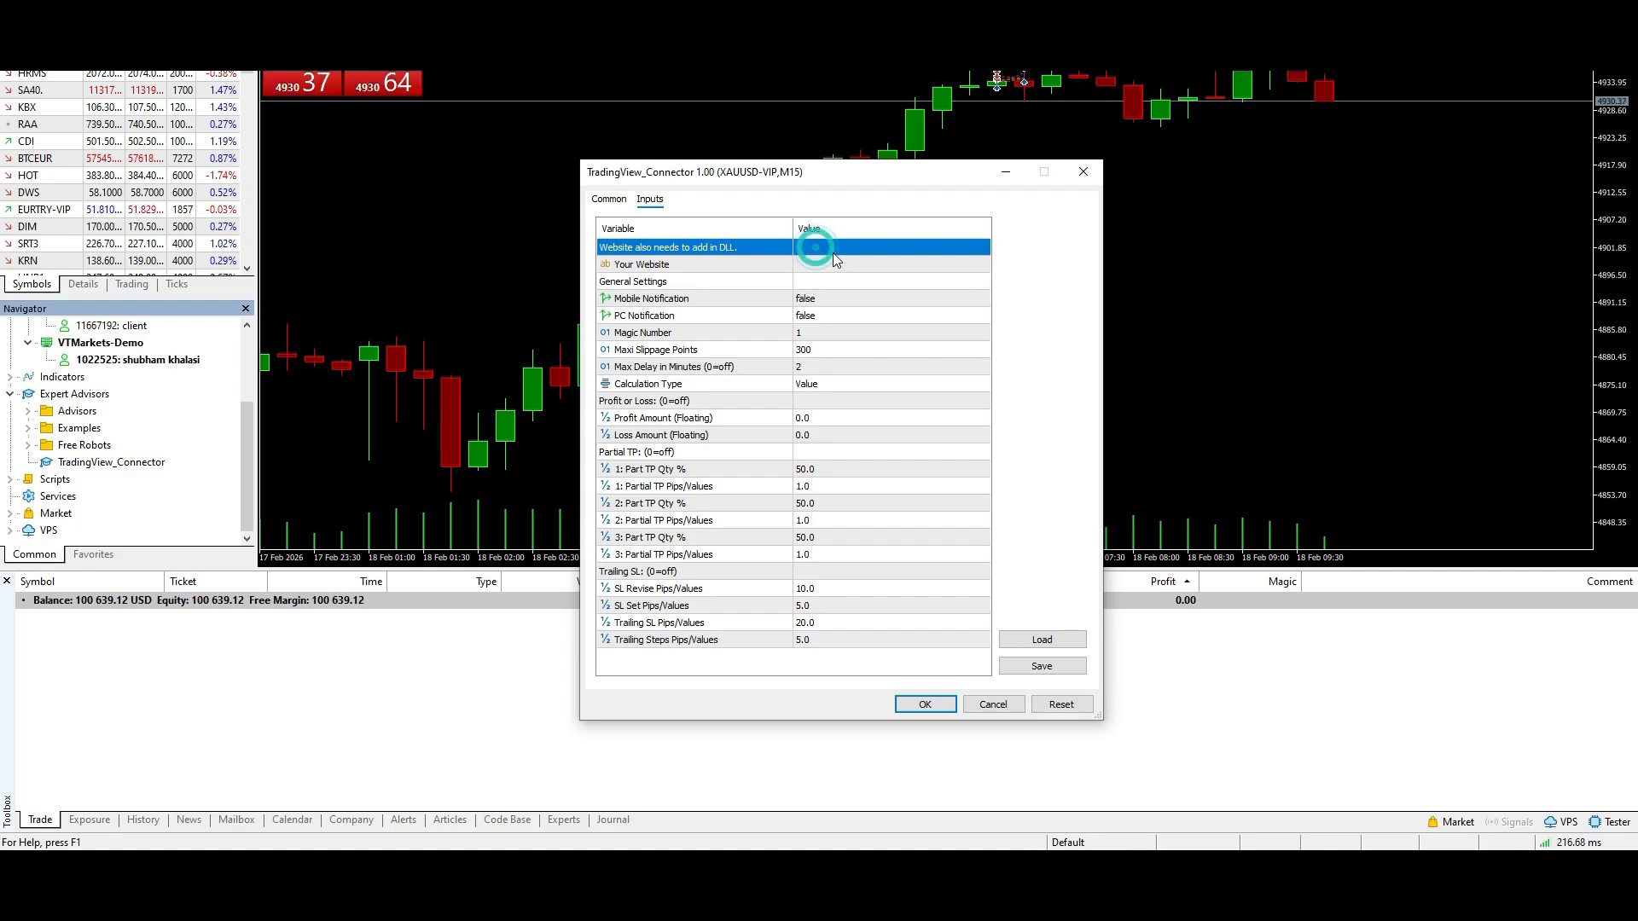
left_click(829, 265)
left_click(823, 265)
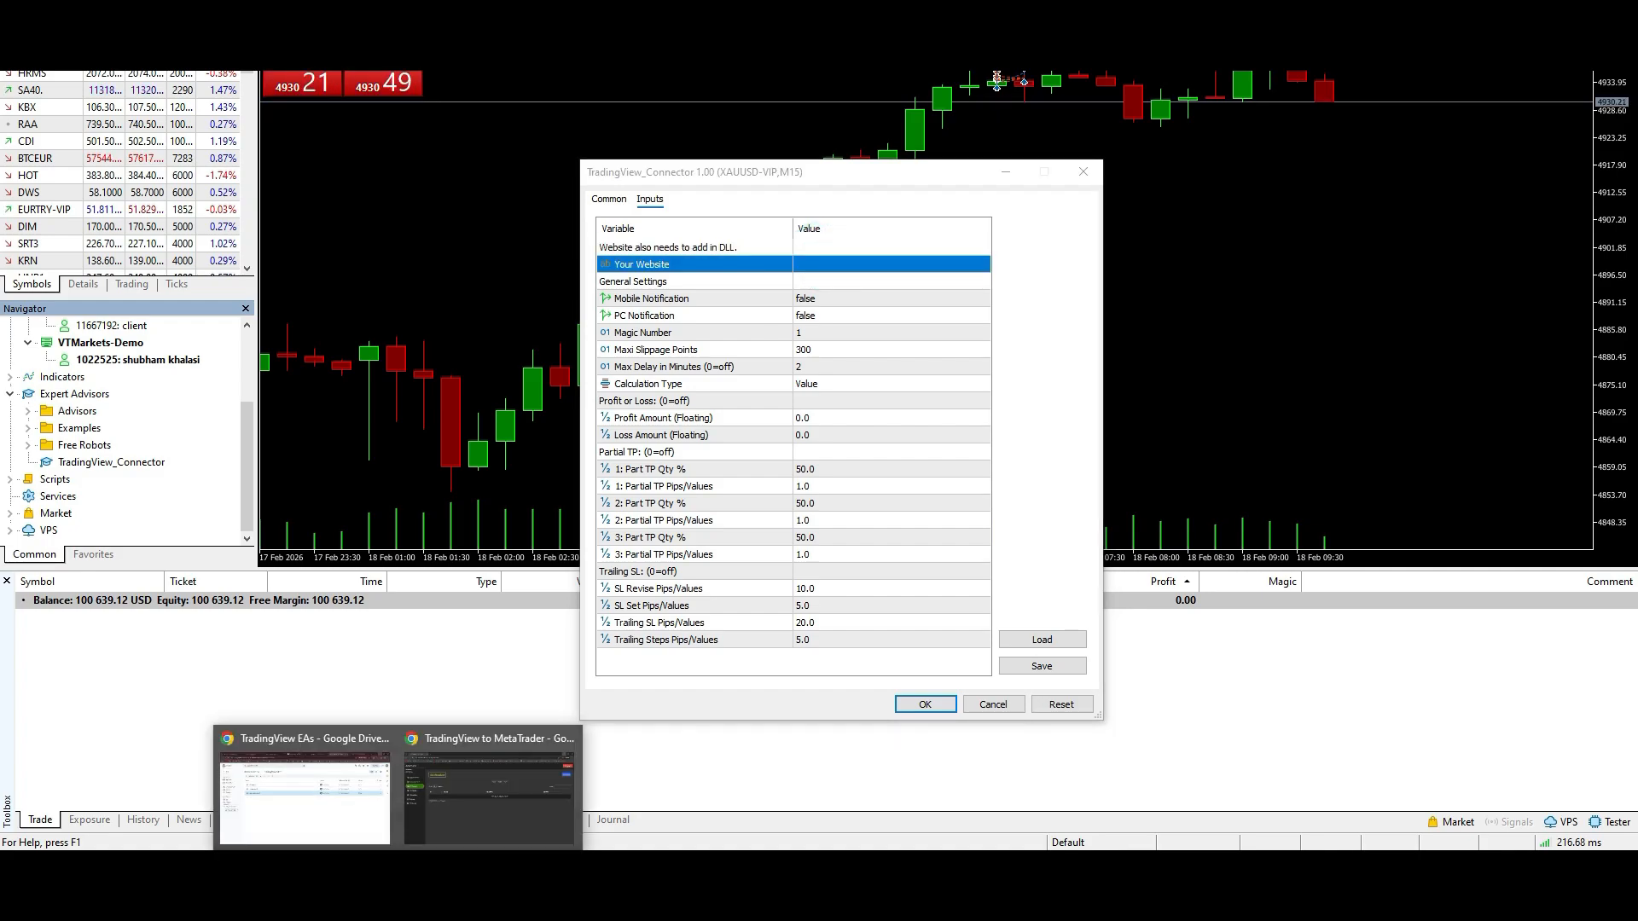
type("https://hishu.autoforex.in/")
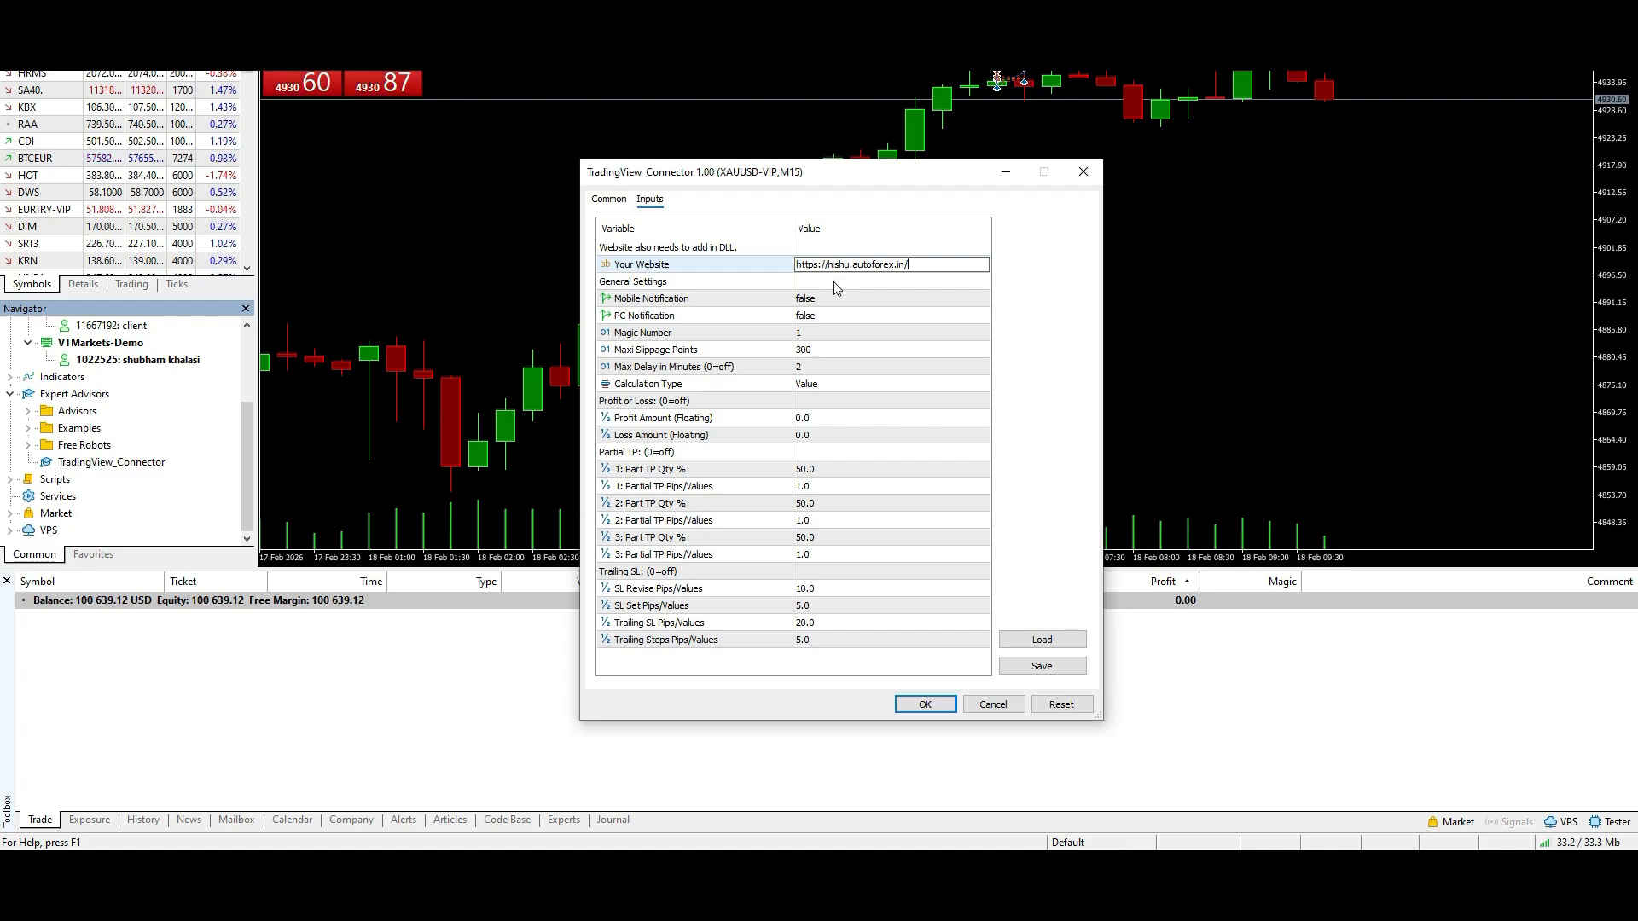
- Review the connector's notification, Magic Number and Maxi Slippage Points inputs under General Settings
left_click(837, 304)
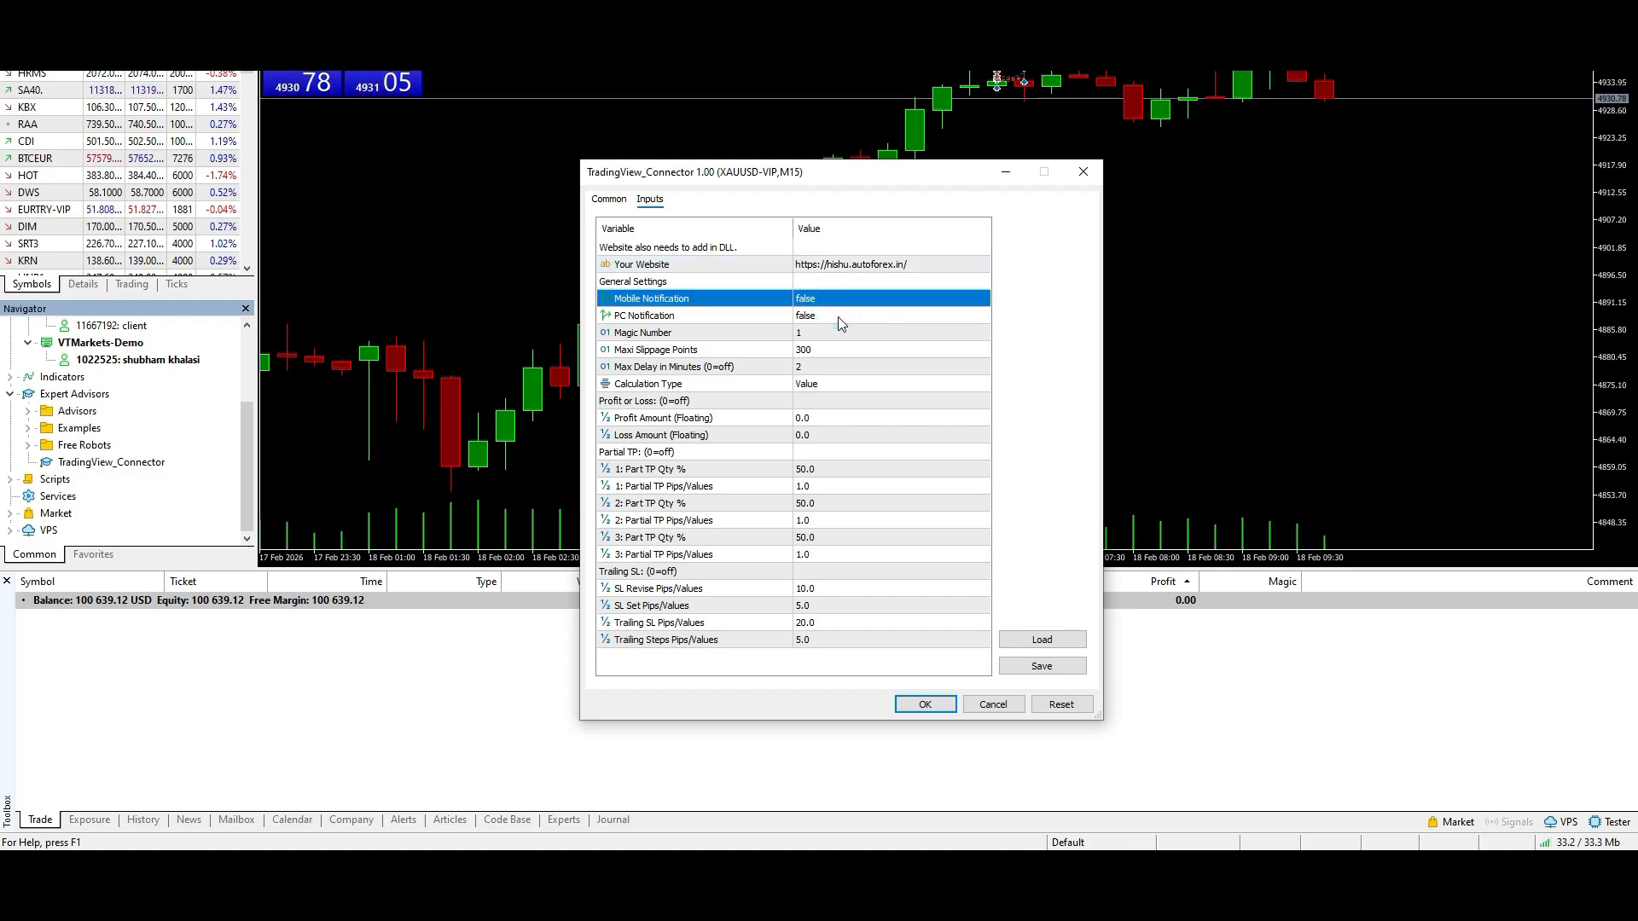
left_click(838, 316)
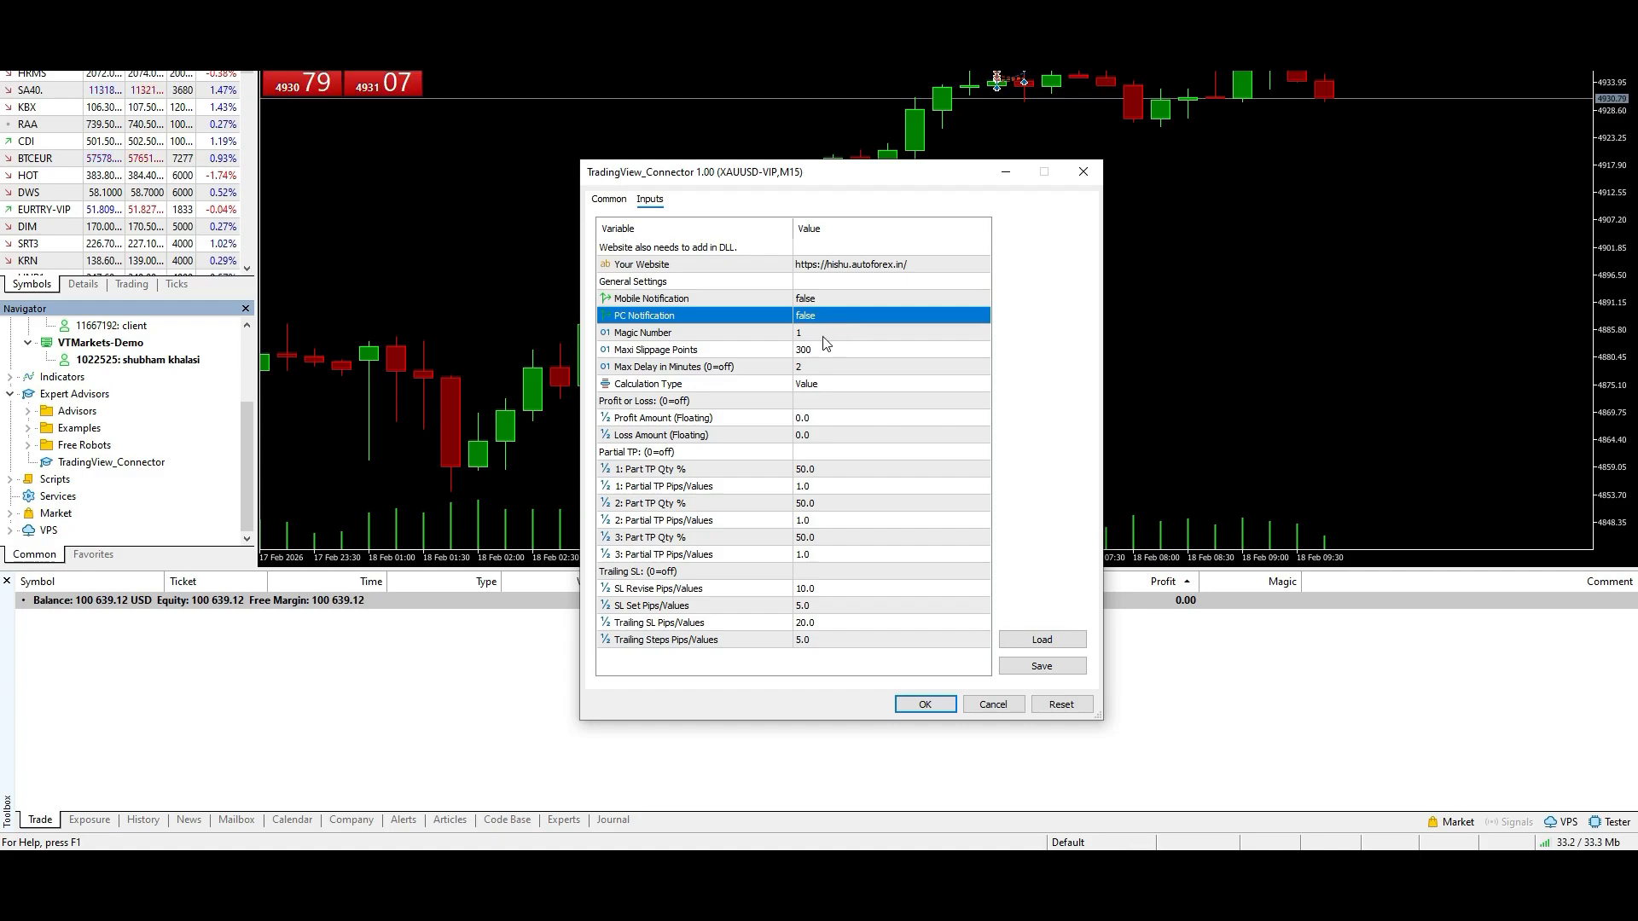
left_click(824, 334)
left_click(821, 350)
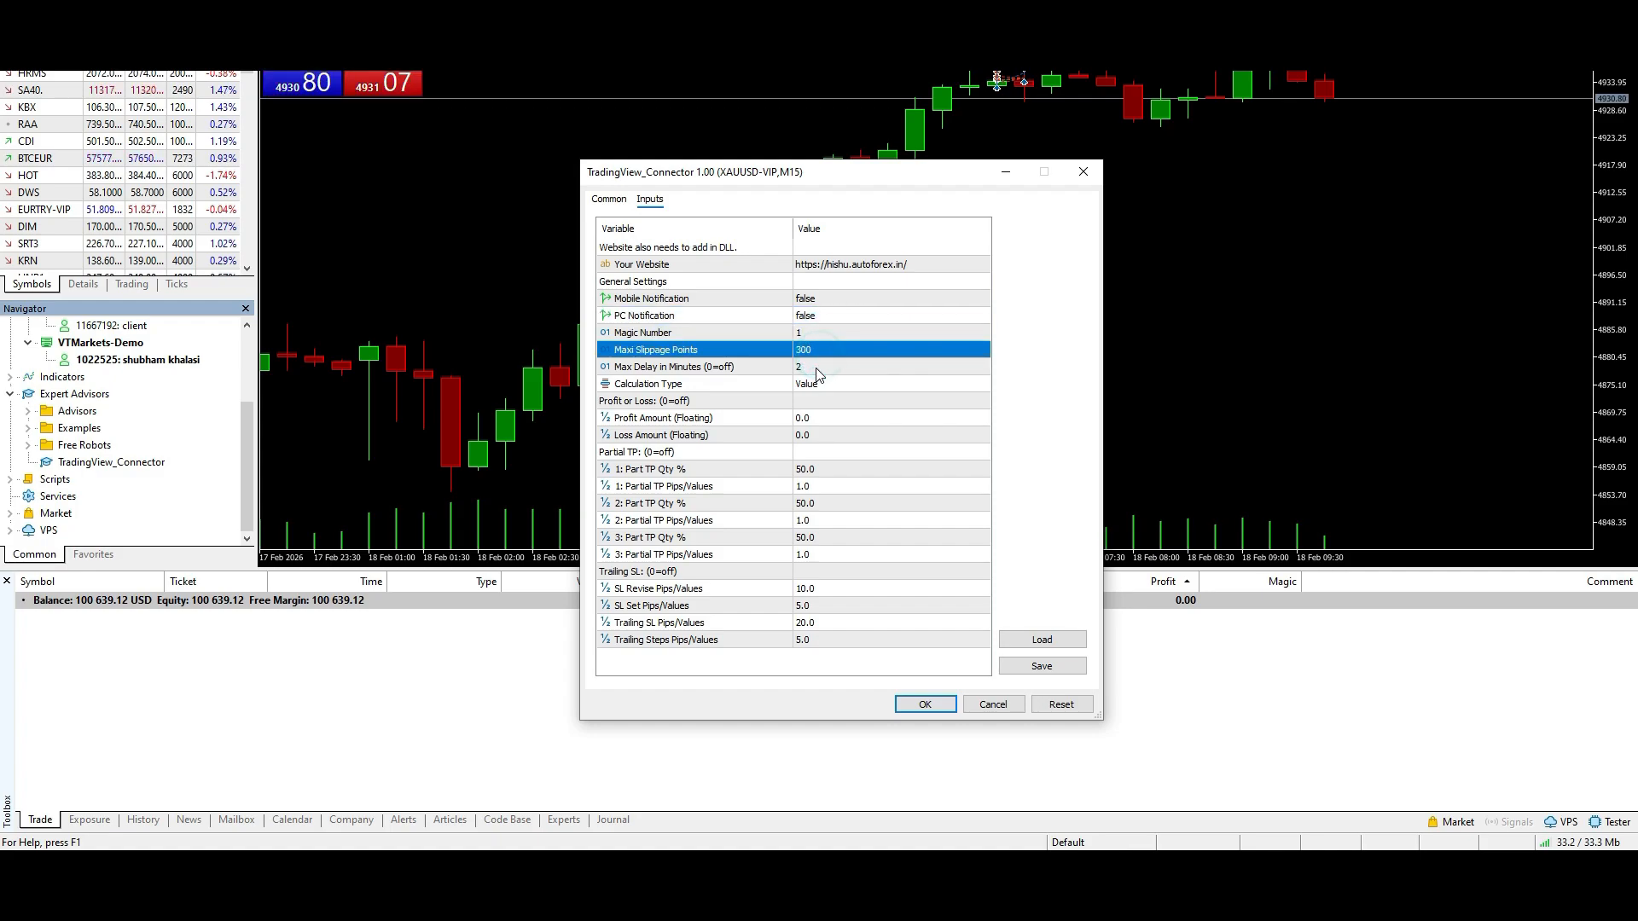
left_click(815, 335)
left_click(816, 352)
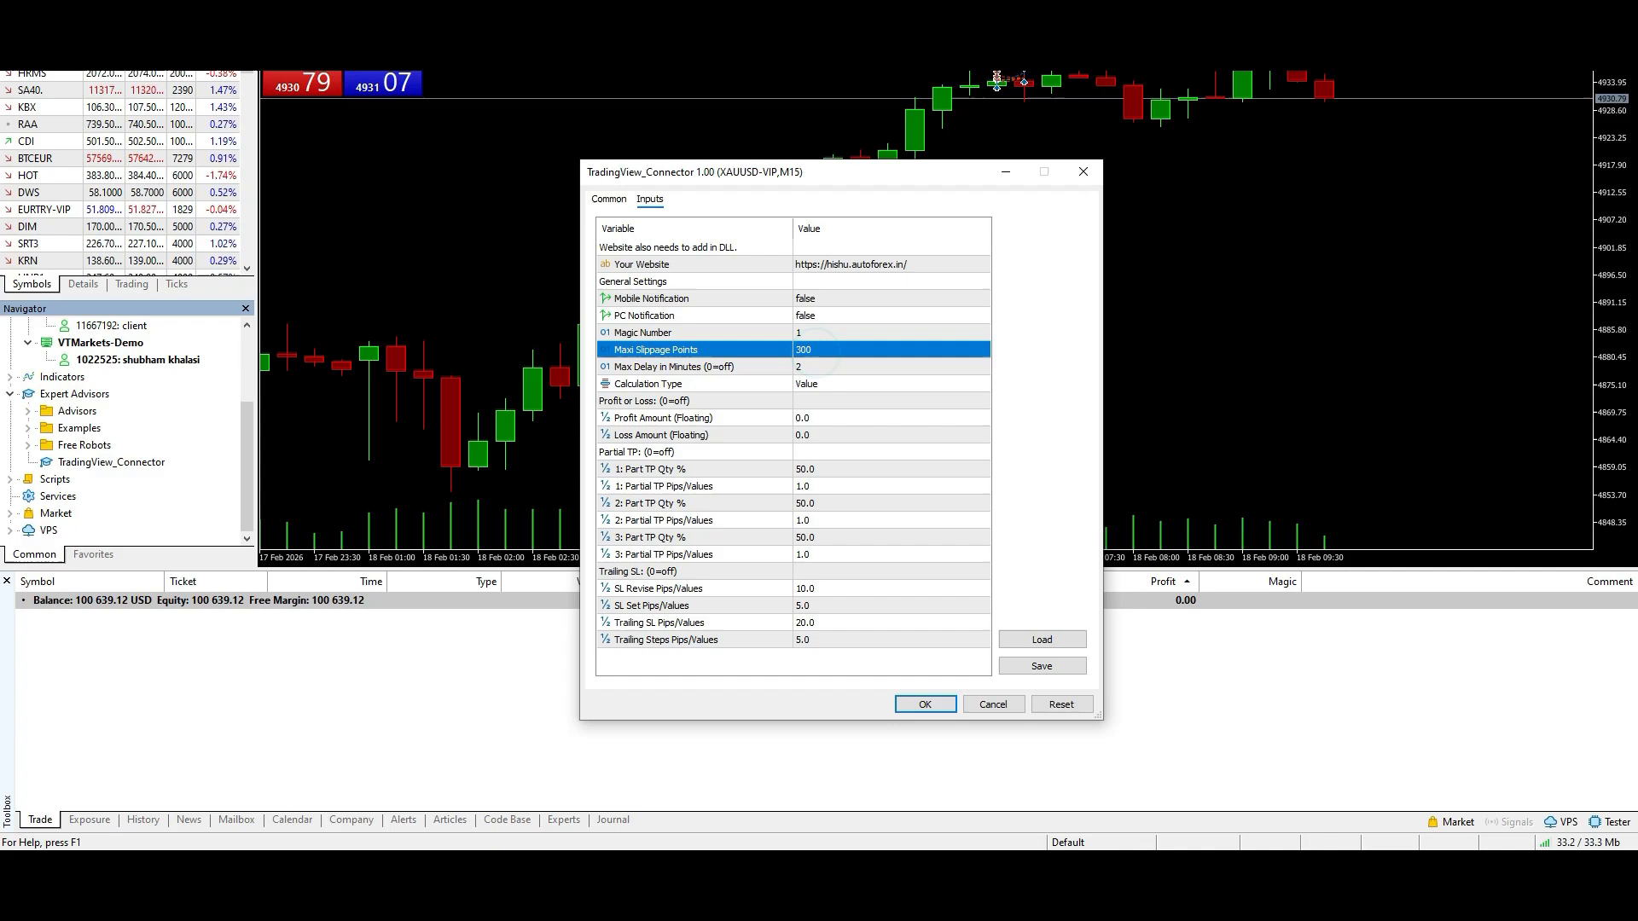
mouse_move(397, 867)
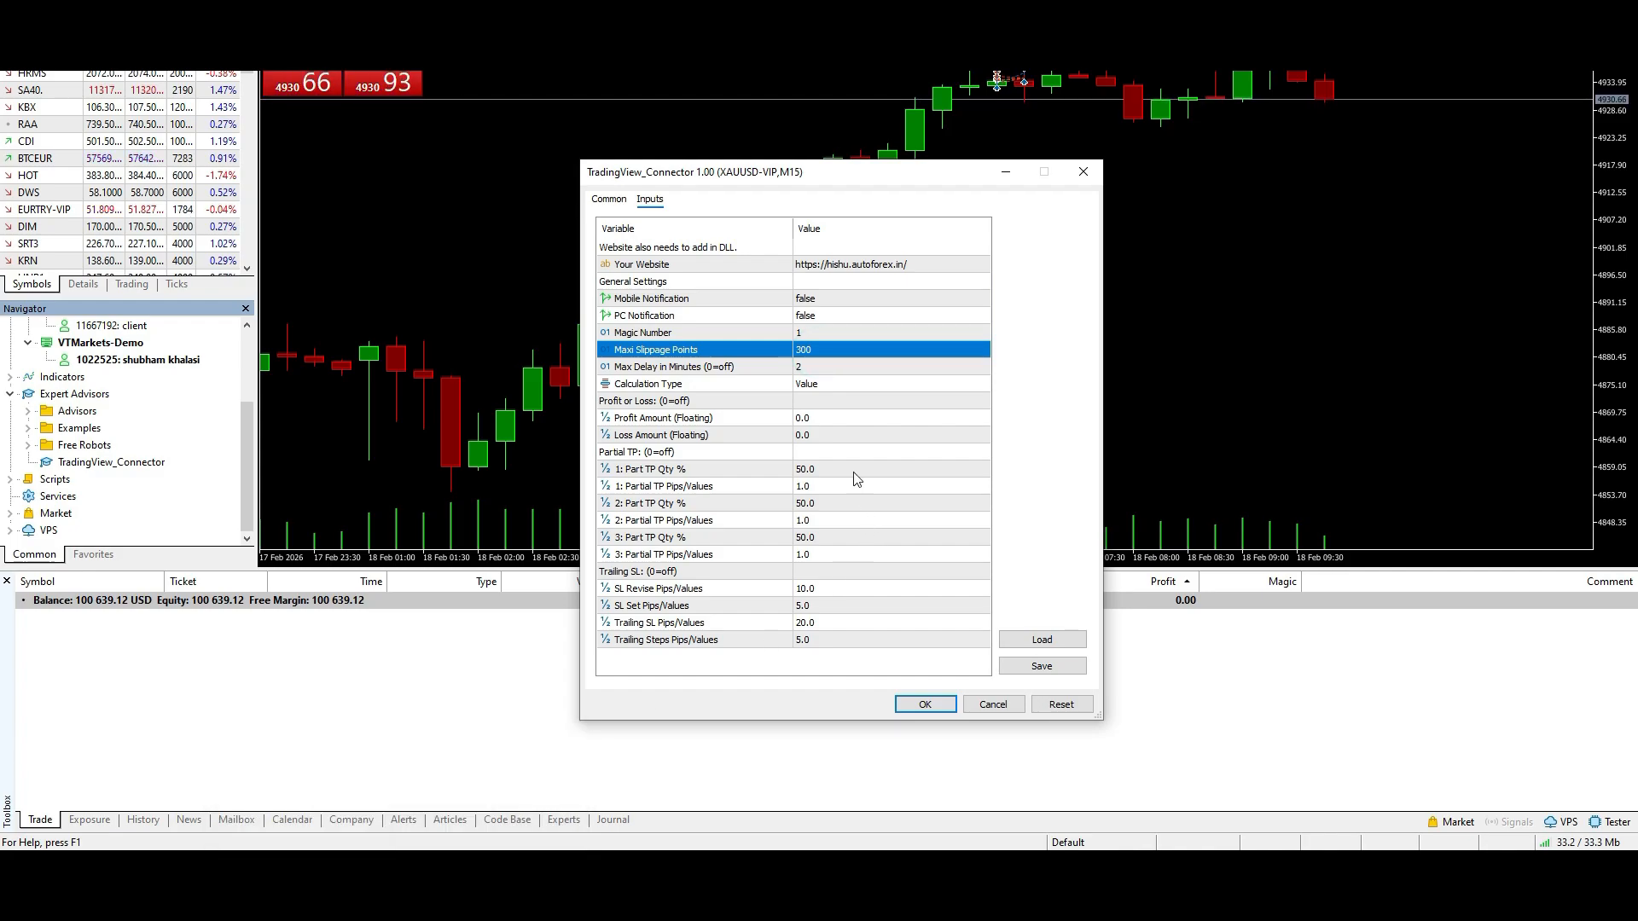
- Examine the connector's Partial TP, Trailing SL and floating Profit or Loss inputs
left_click(650, 454)
left_click(642, 488)
left_click(642, 536)
left_click(640, 573)
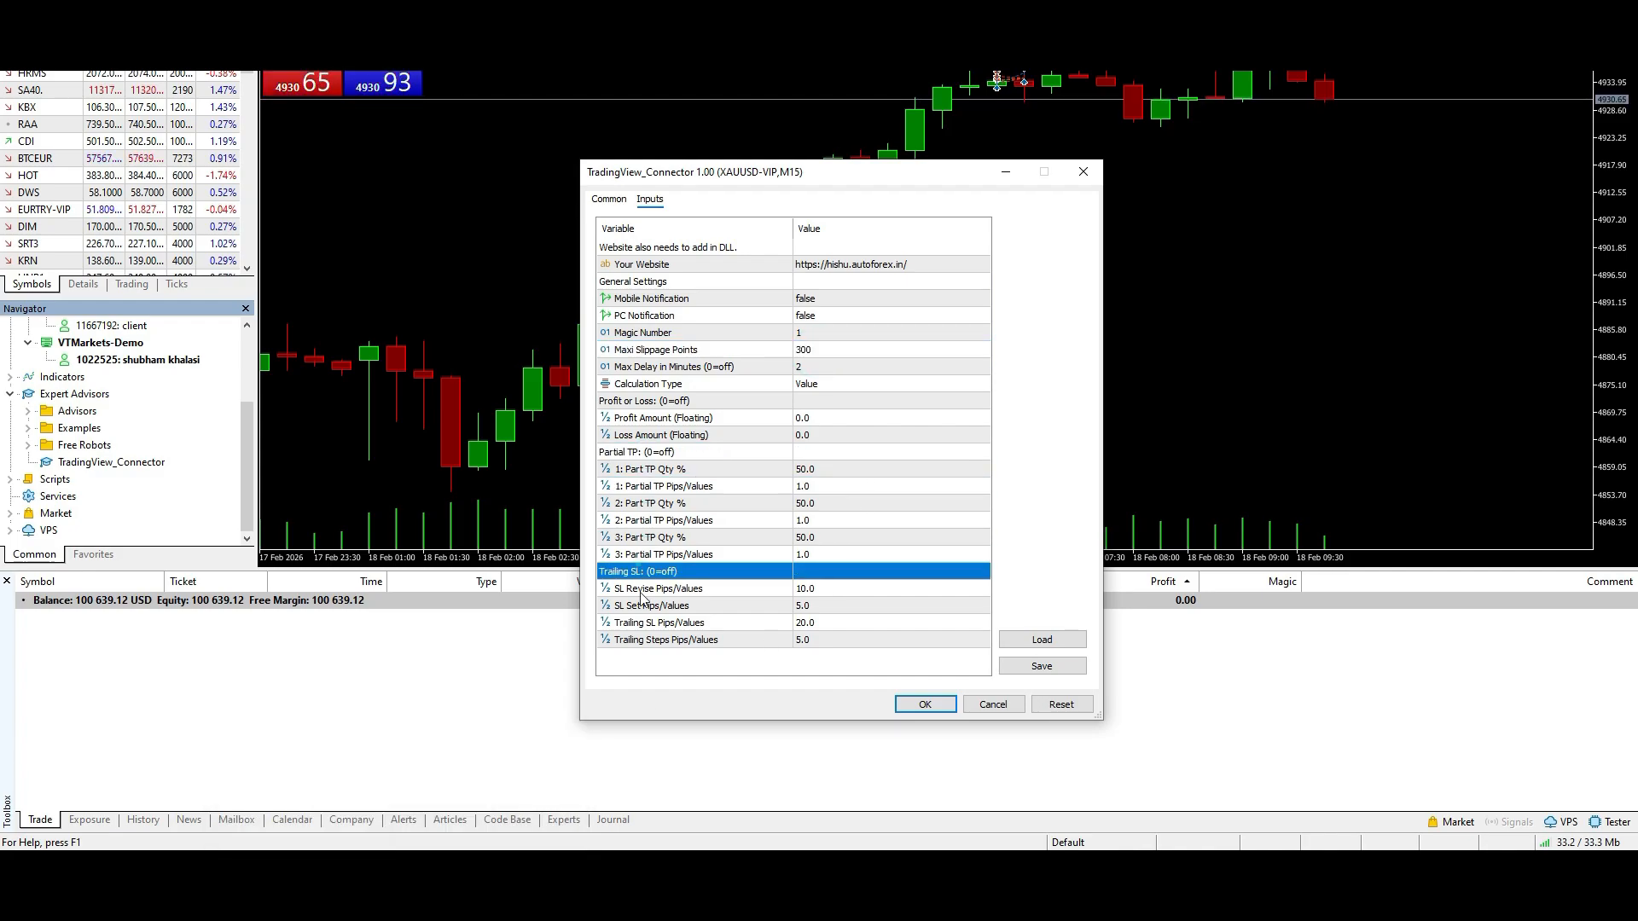
left_click(637, 591)
left_click(636, 624)
left_click(637, 643)
left_click(649, 556)
left_click(648, 572)
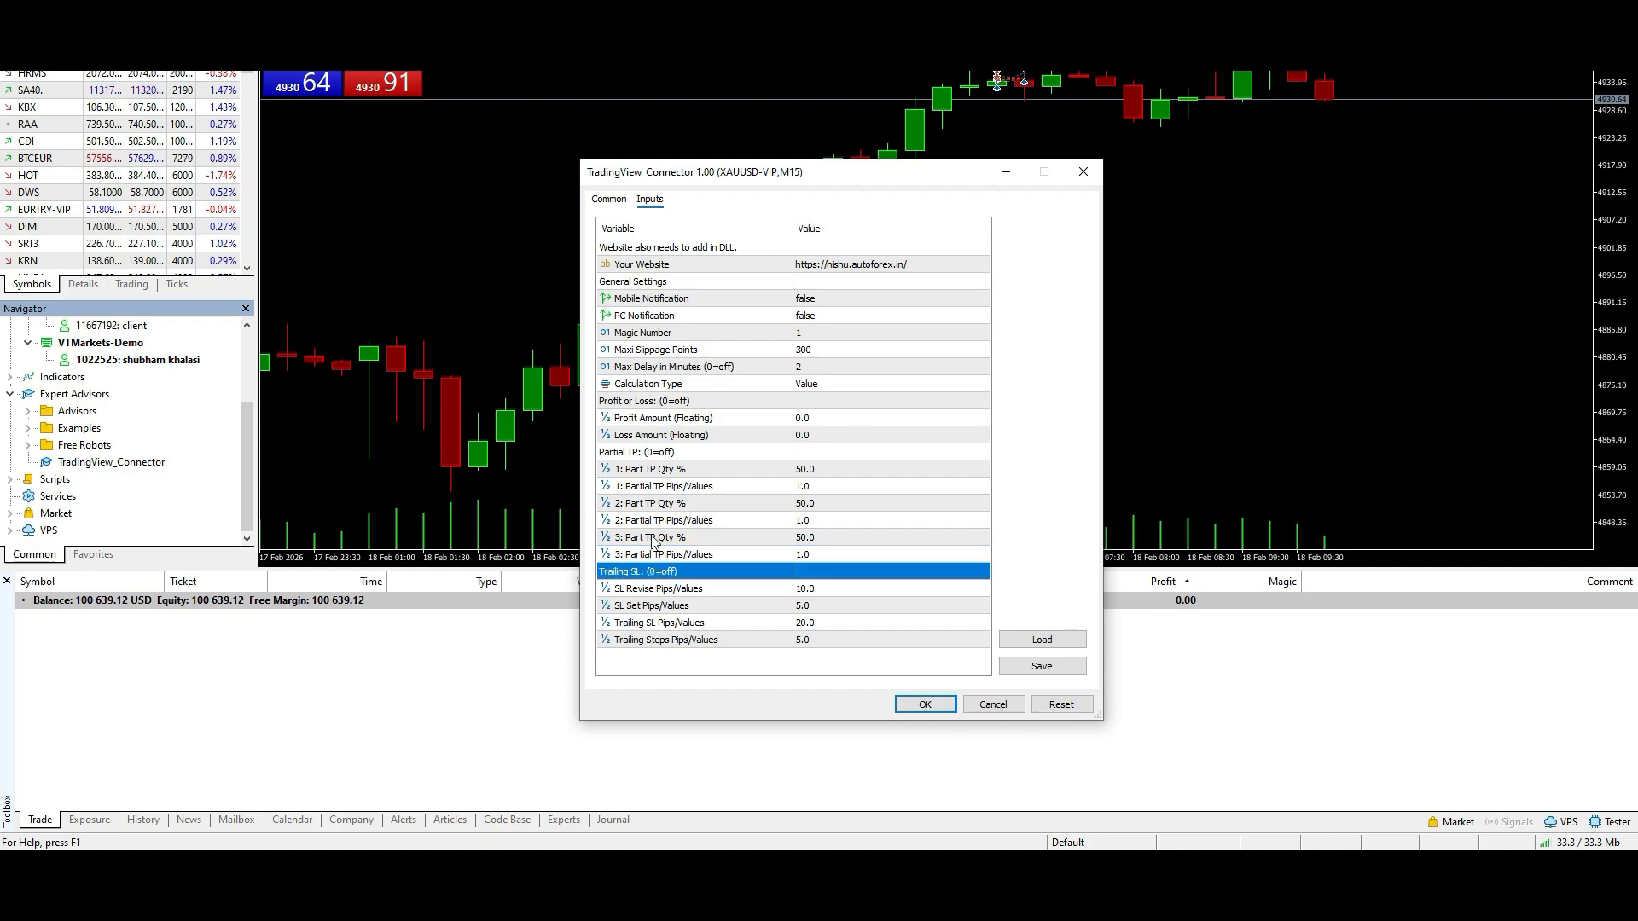
left_click(658, 454)
left_click(681, 418)
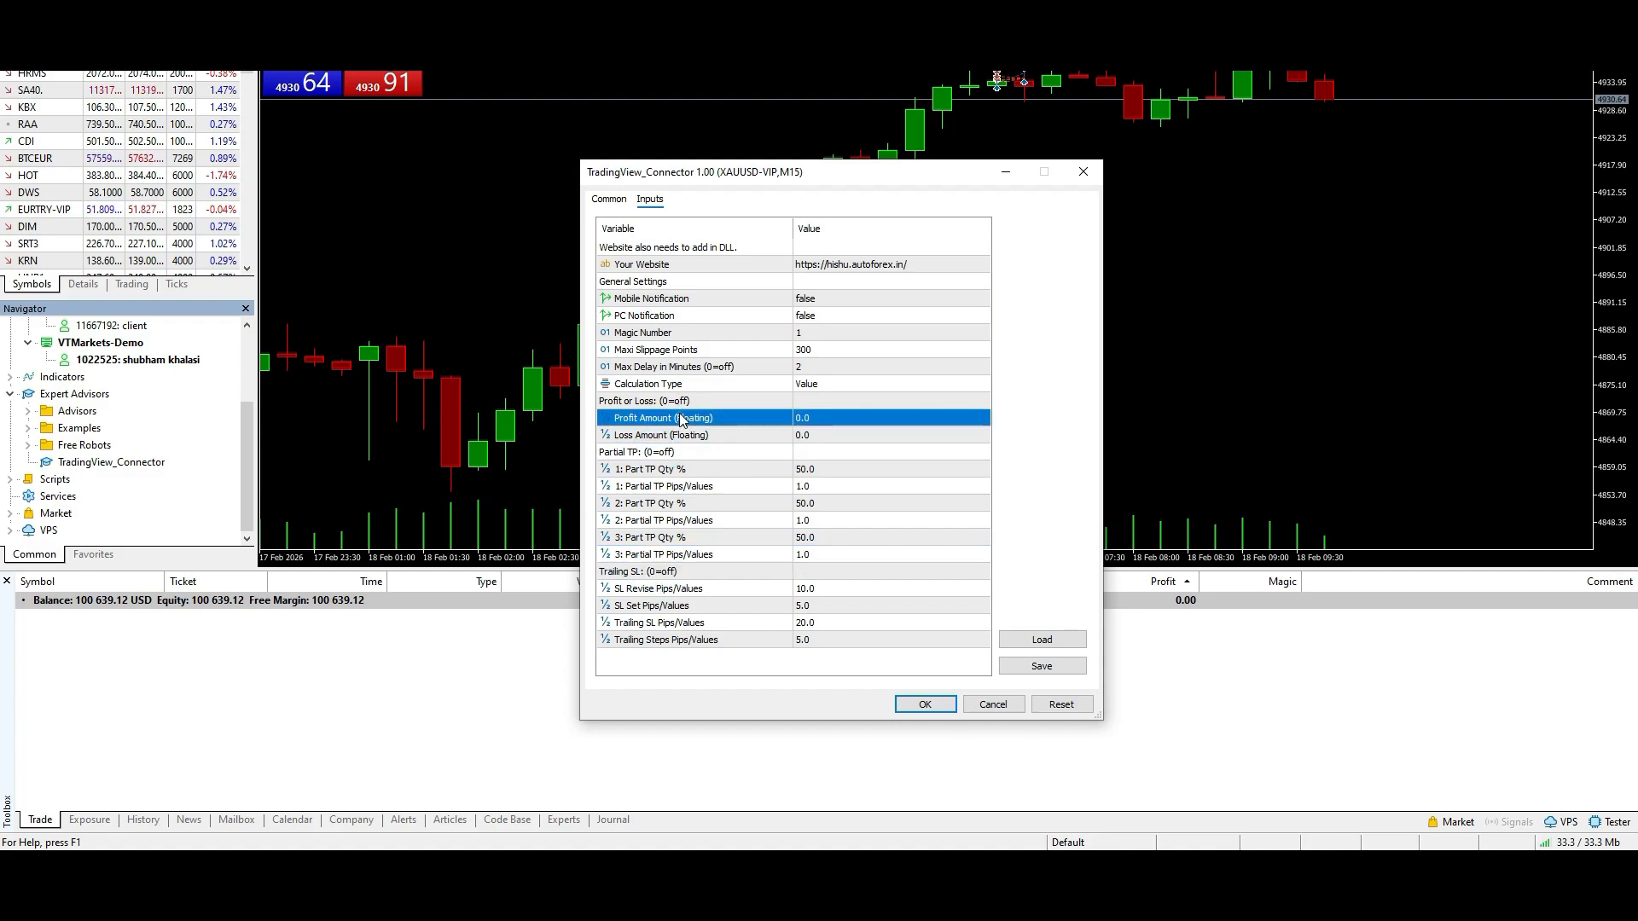
left_click(674, 437)
left_click(674, 418)
- Check the connector's Magic Number and Maxi Slippage Points inputs against the trade settings on the admin panel's TV Message page
left_click(845, 333)
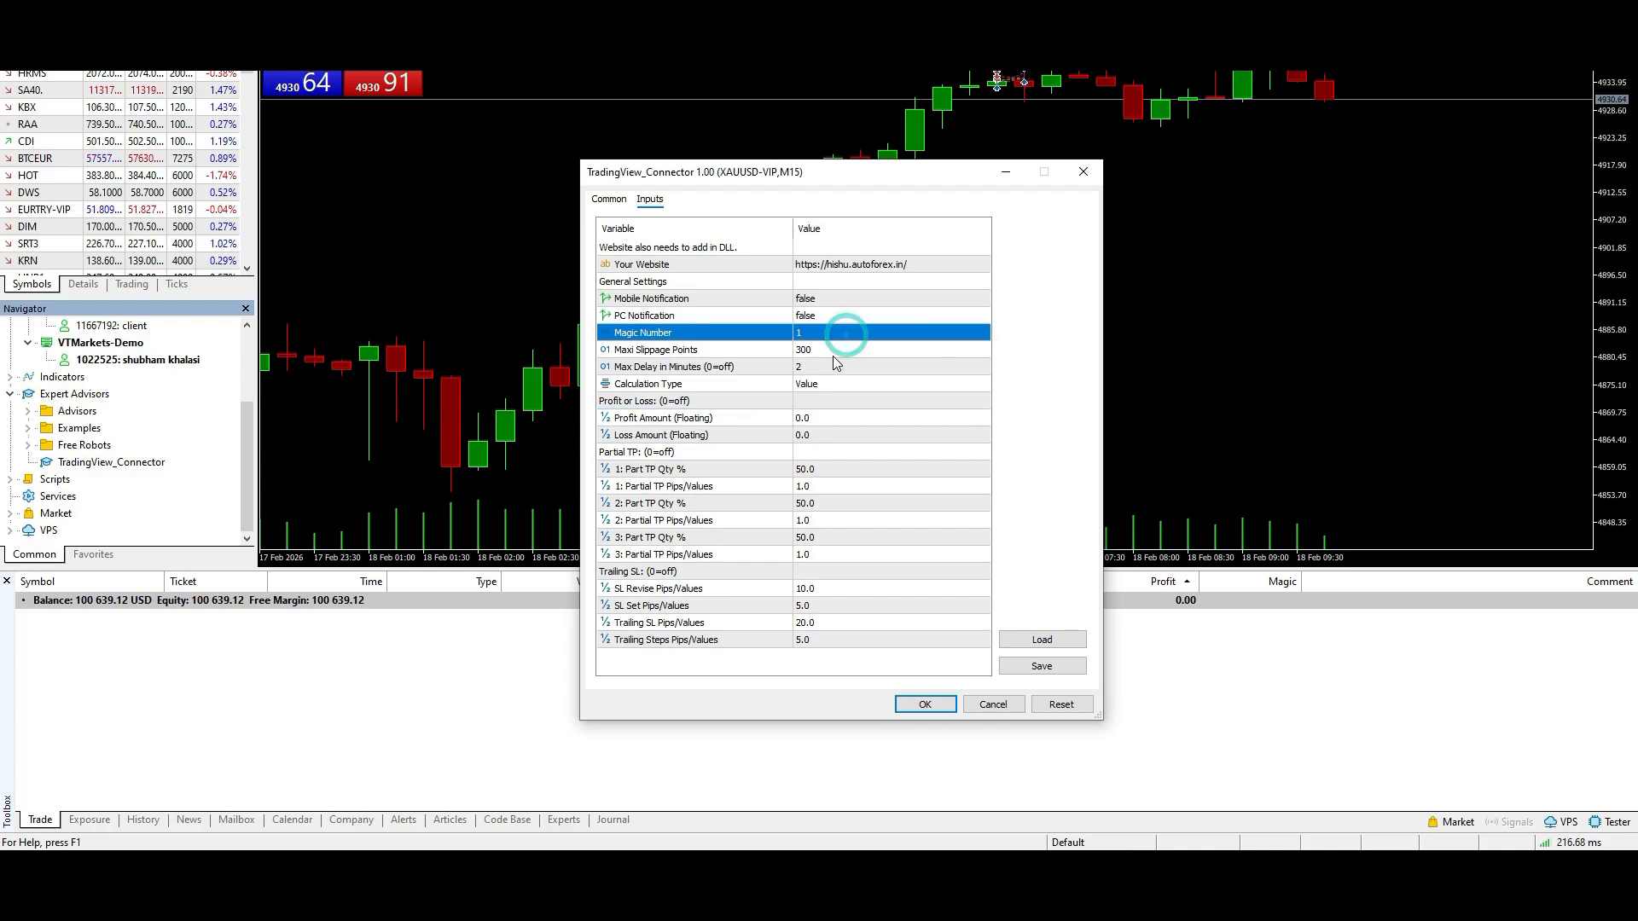
left_click(820, 349)
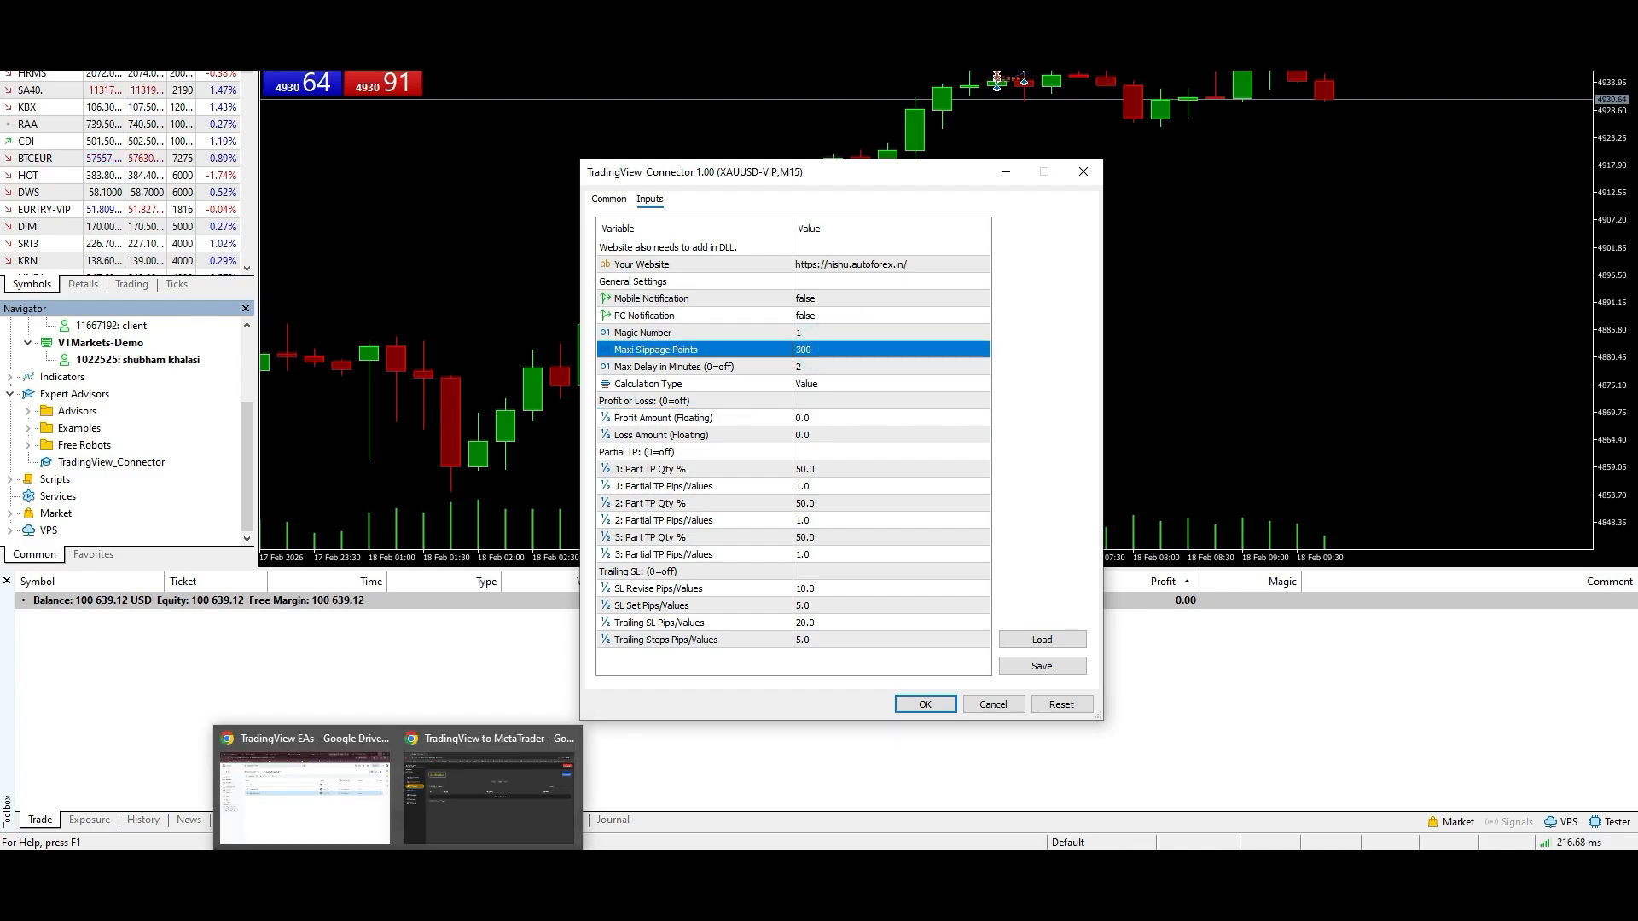
left_click(486, 825)
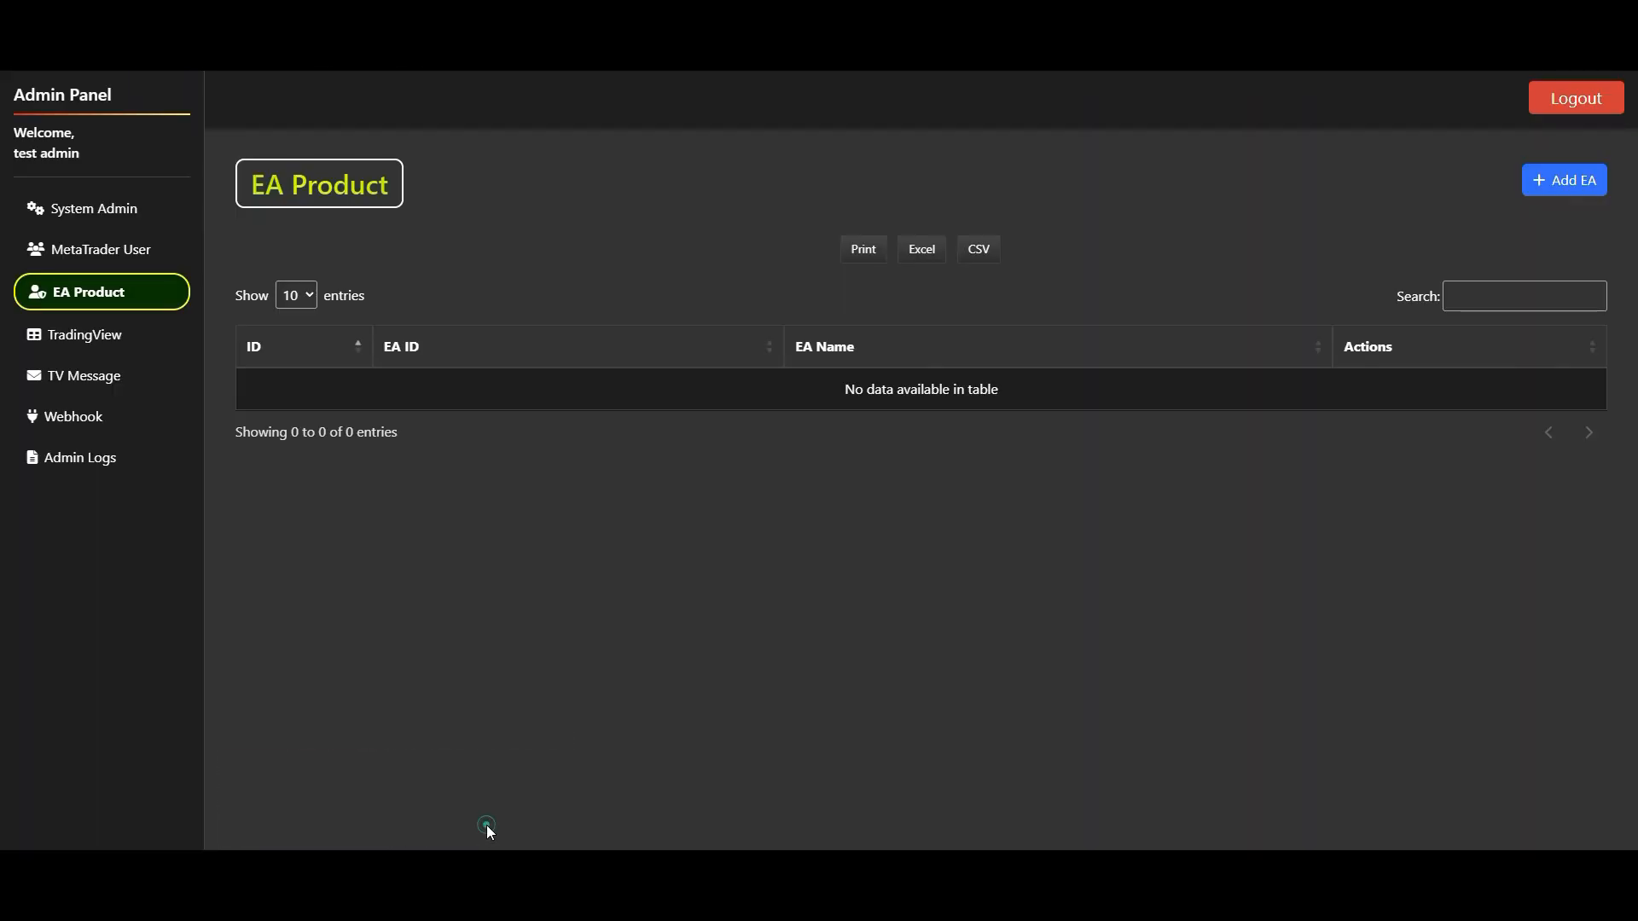
left_click(82, 340)
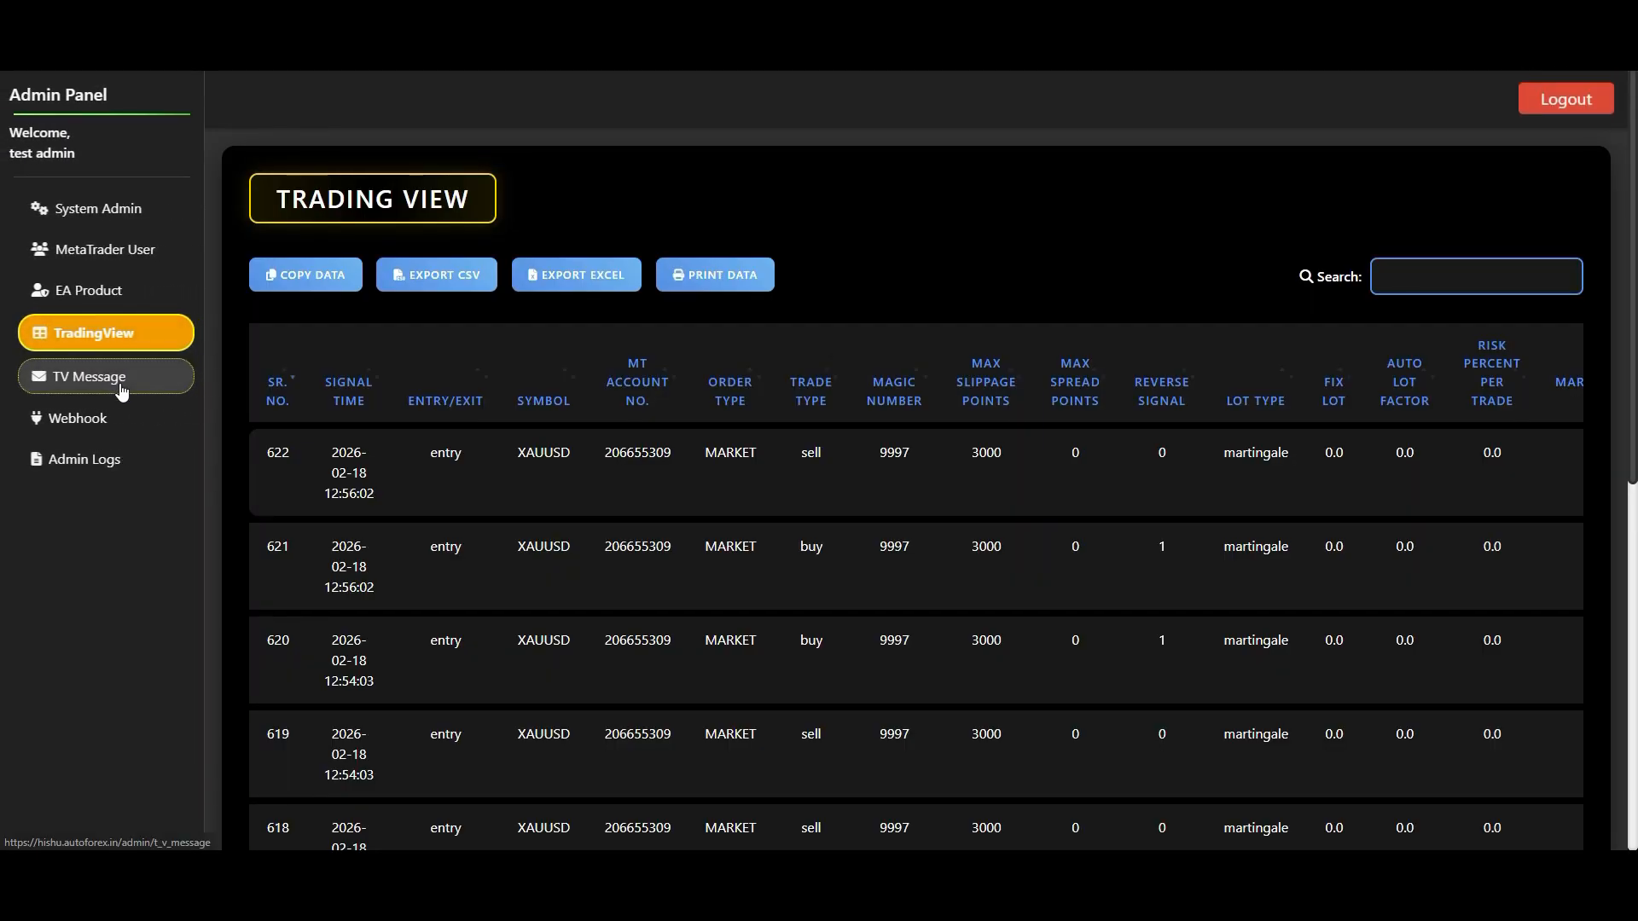
left_click(118, 382)
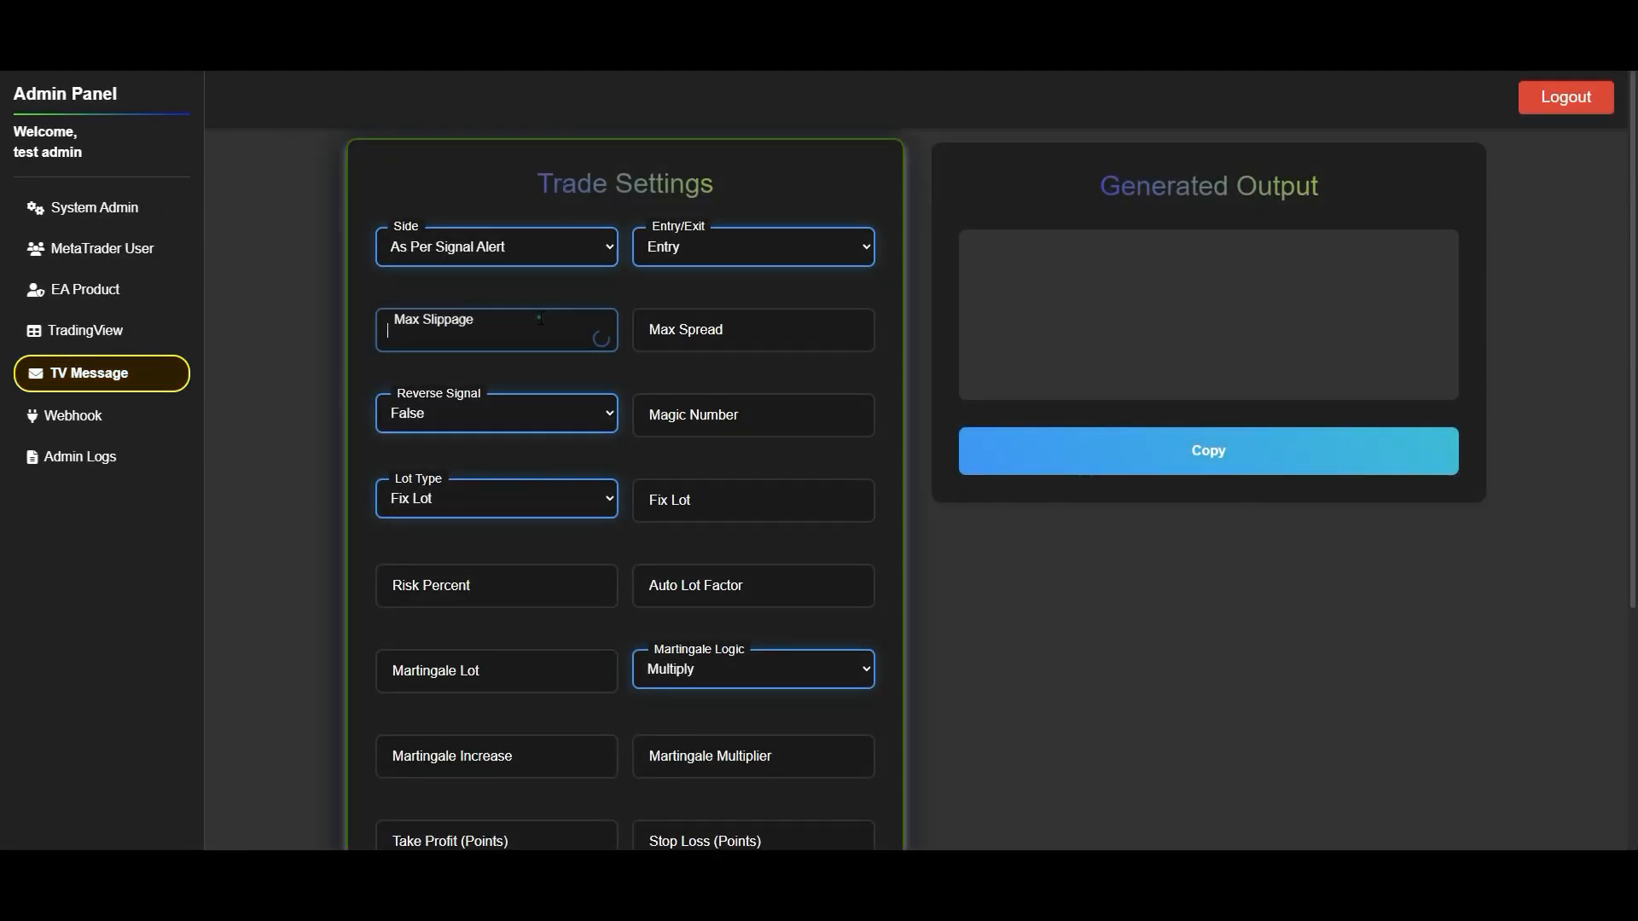
- Compare the TV Message page's Max Slippage and Magic Number fields with the matching inputs of the MetaTrader connector
left_click(538, 317)
left_click(695, 420)
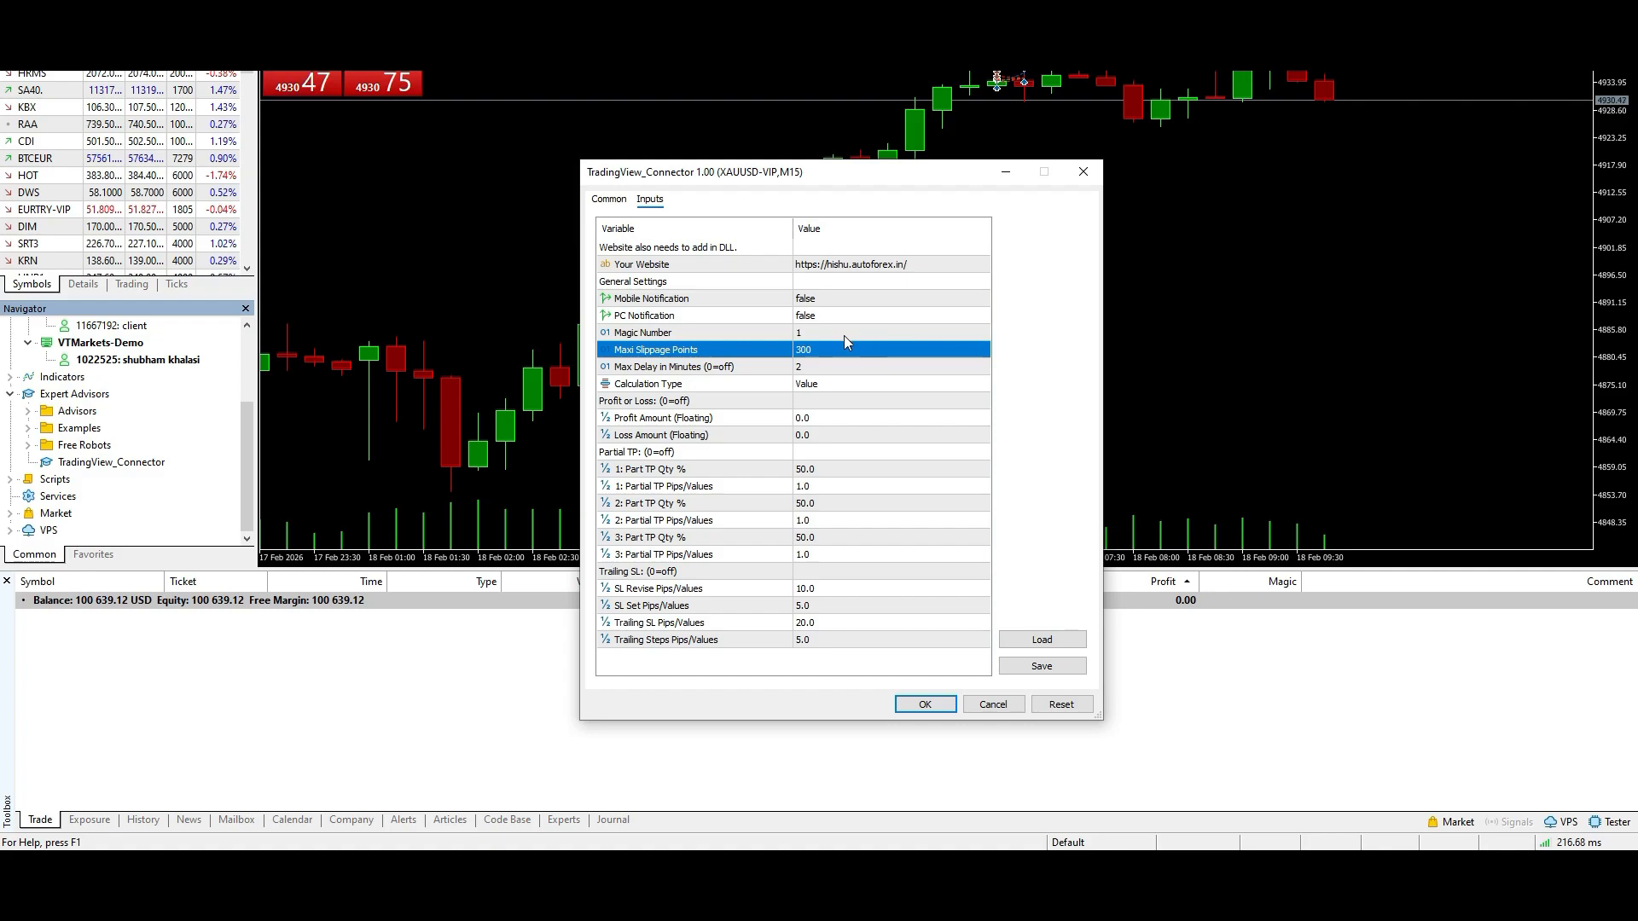
left_click(816, 337)
left_click(816, 349)
- Review the connector's Partial TP and Trailing SL groups, plus its Magic Number and Maxi Slippage Points values
left_click(743, 455)
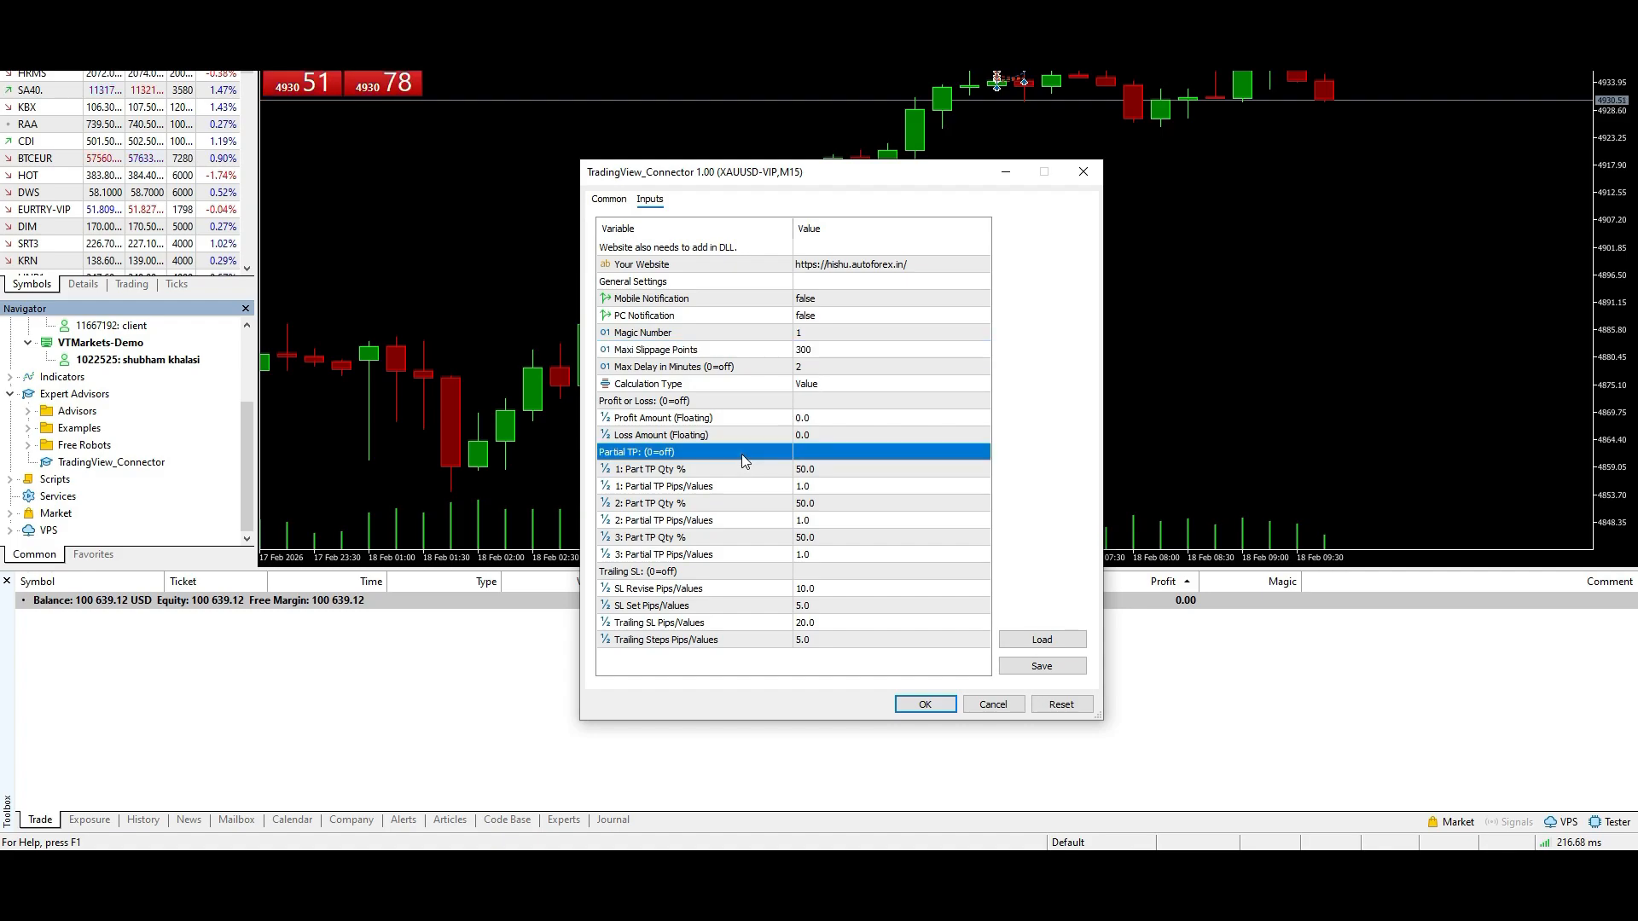
left_click(742, 455)
left_click(697, 579)
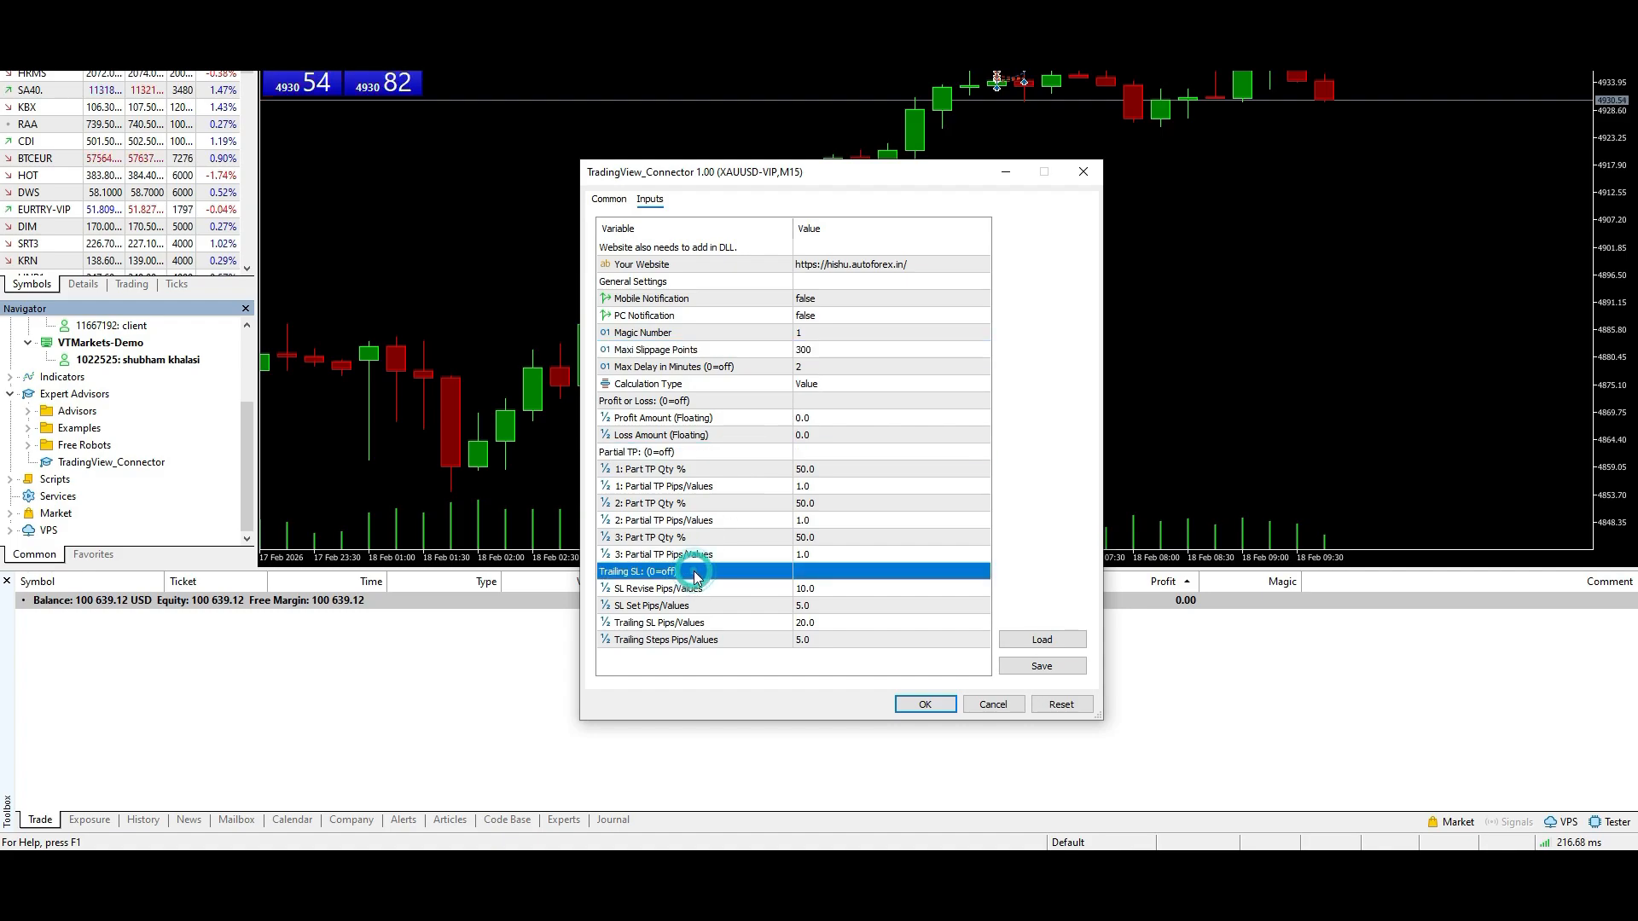
double_click(813, 333)
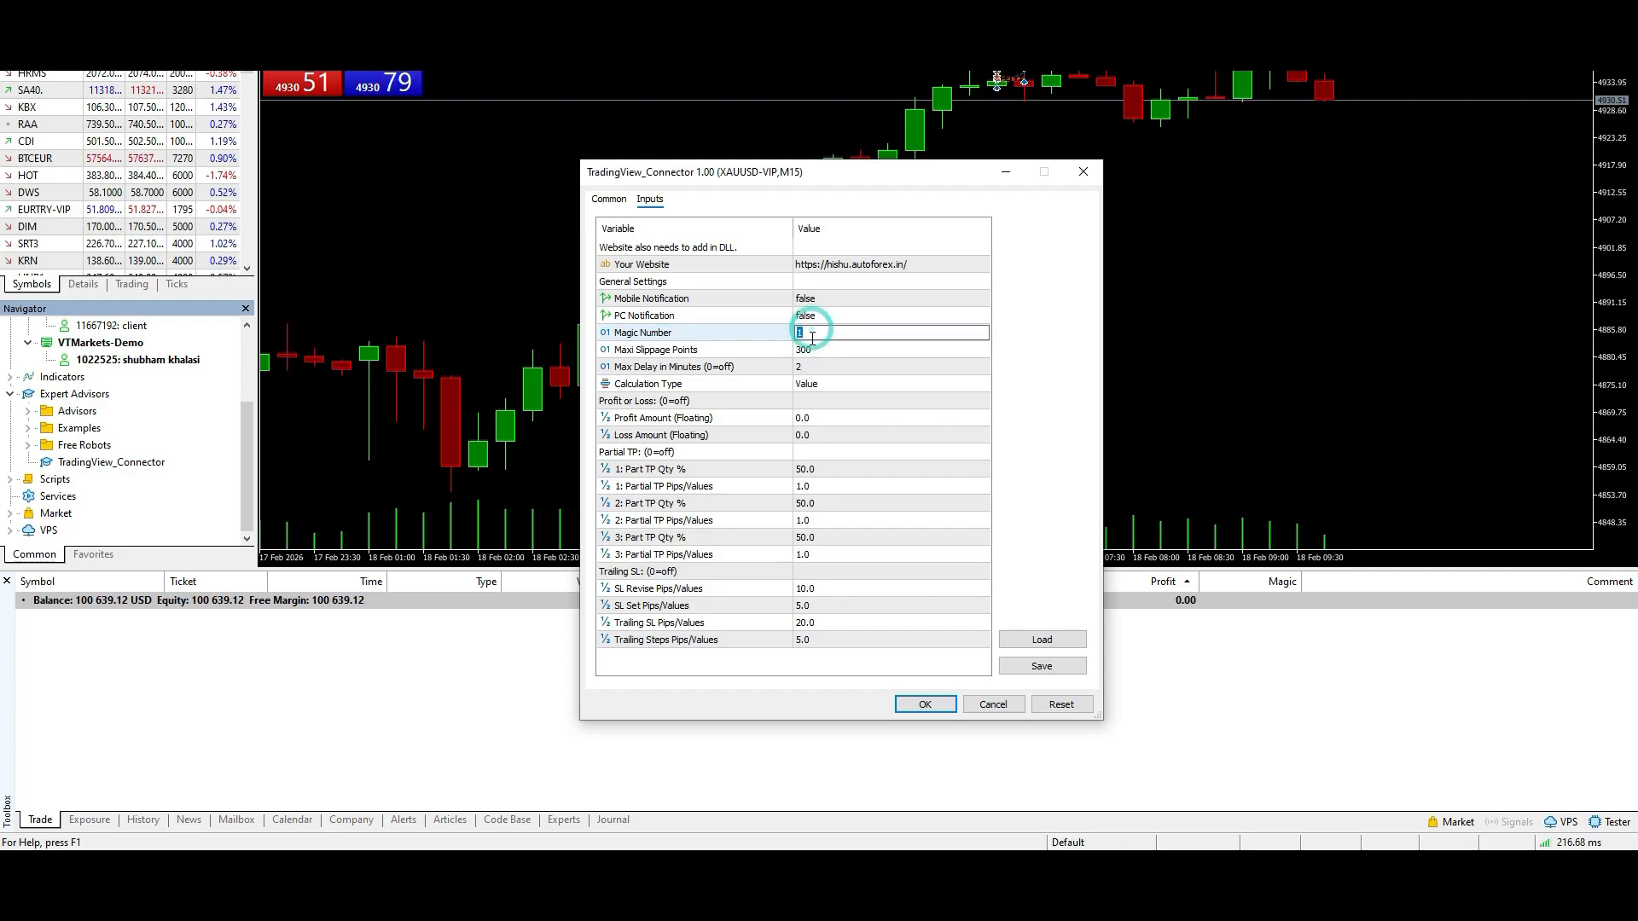
double_click(821, 351)
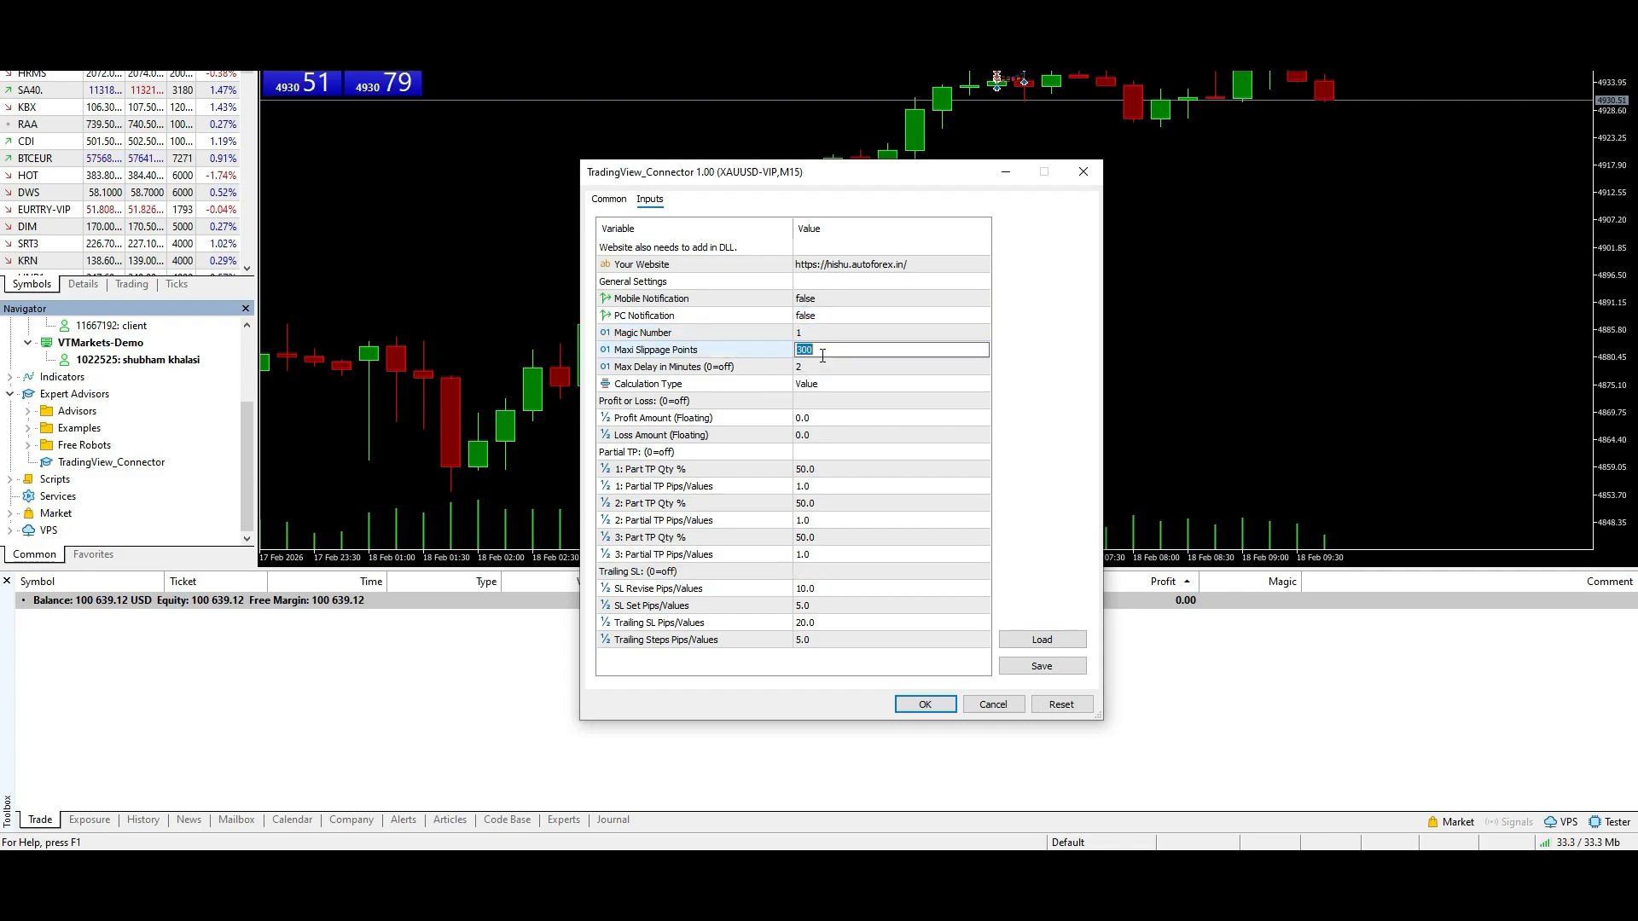
- Try a value of 0 for the connector's Max Delay in Minutes input and restore it to 2
left_click(823, 371)
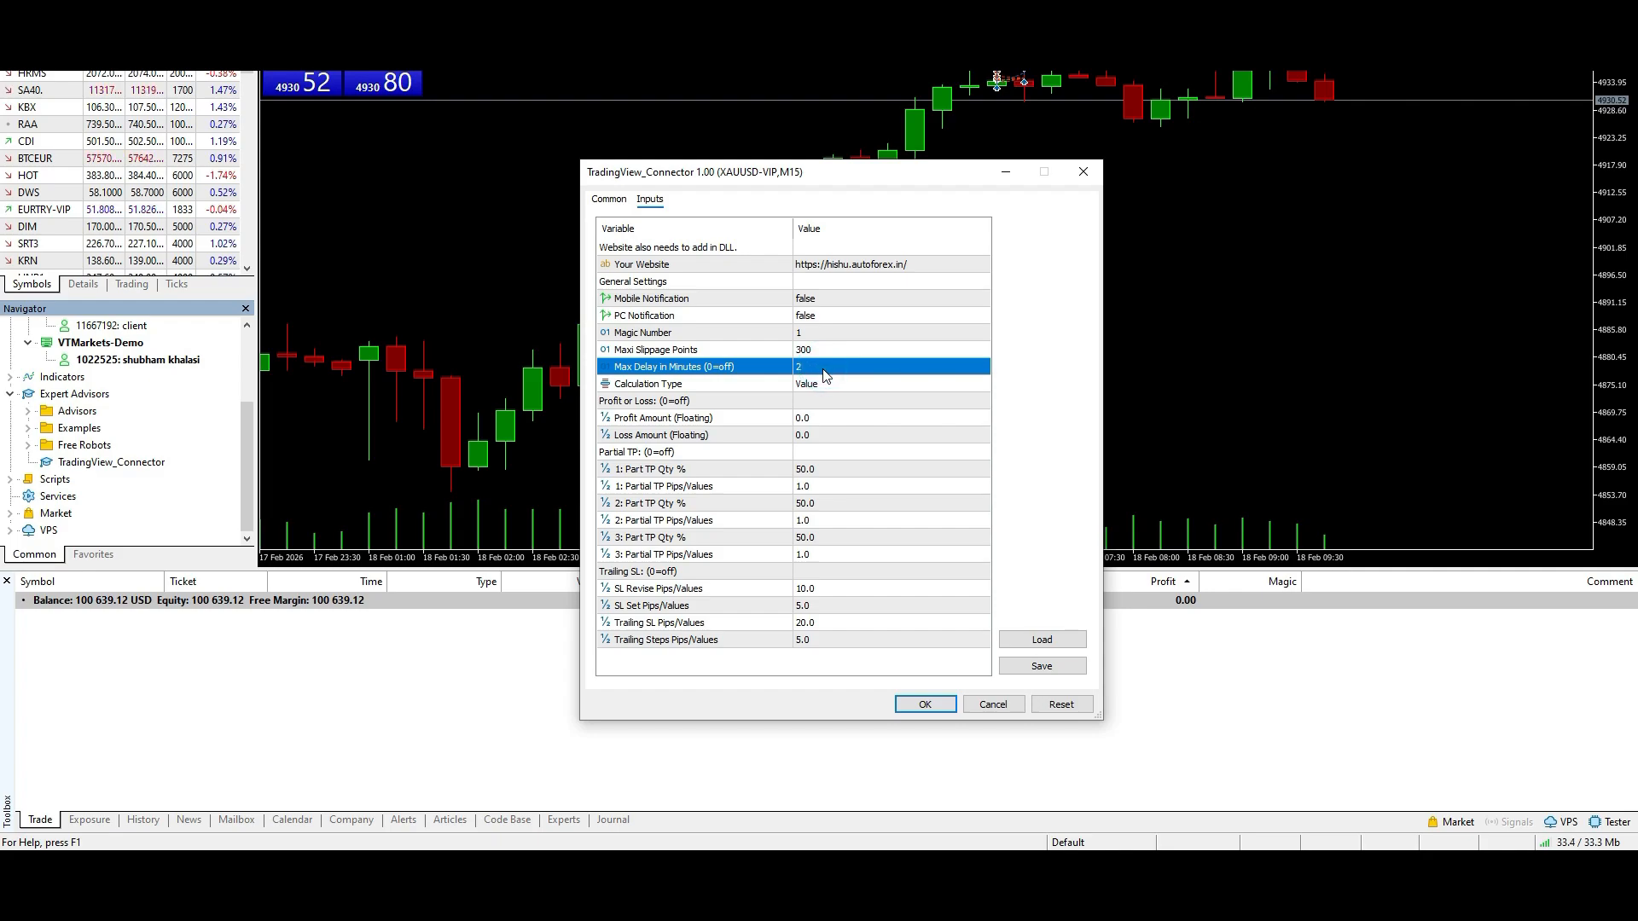
left_click(824, 369)
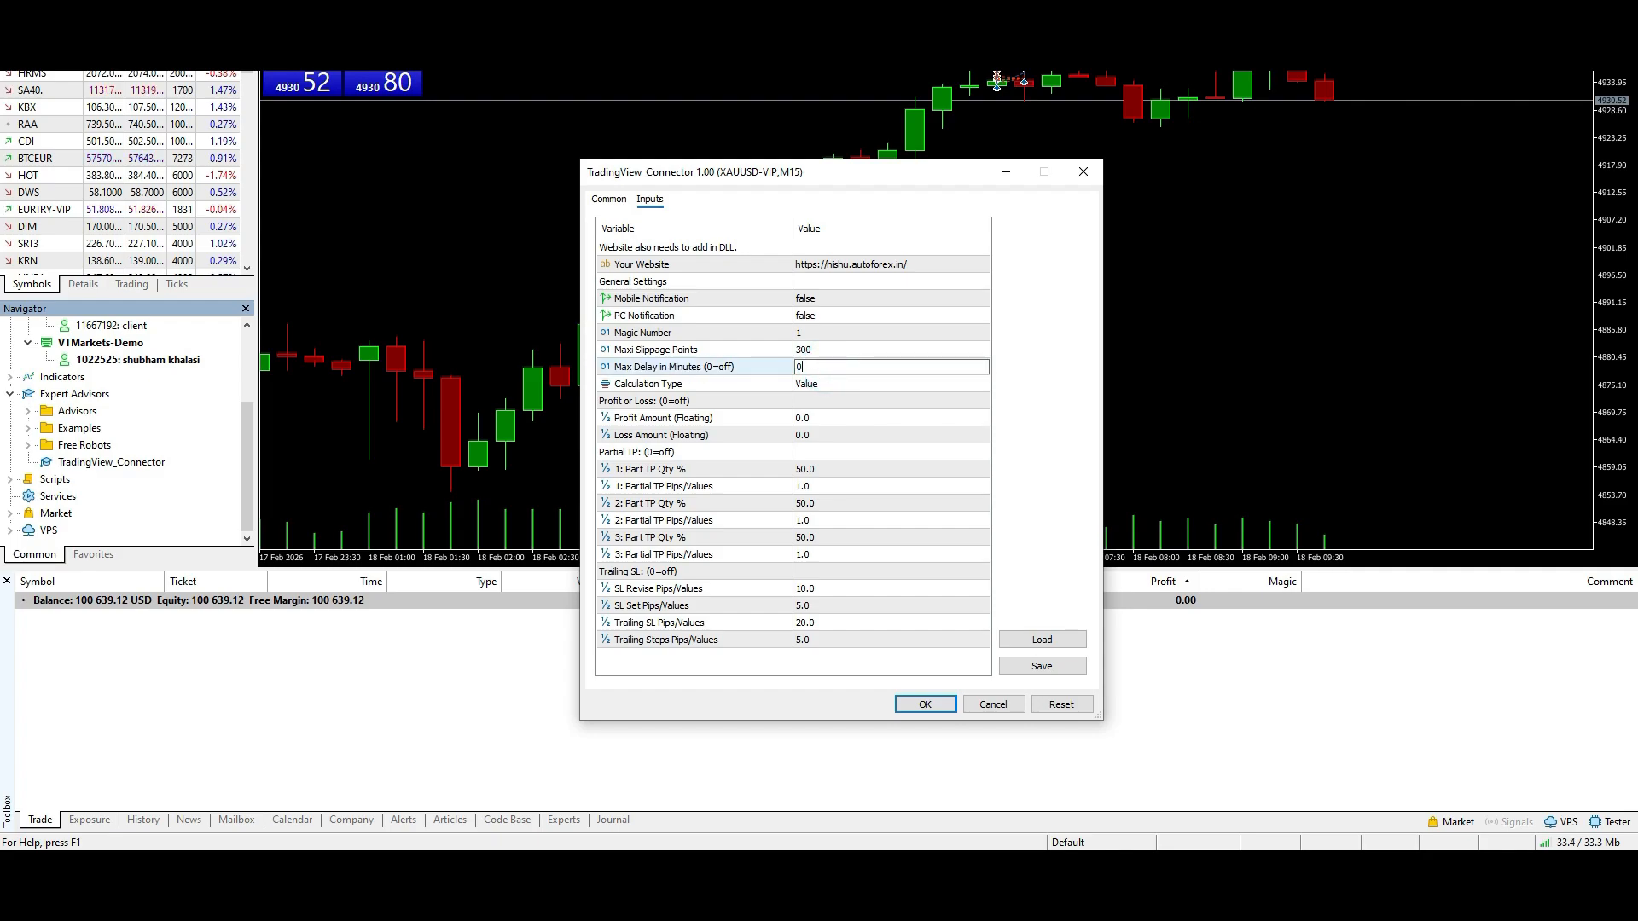
key("BackSpace")
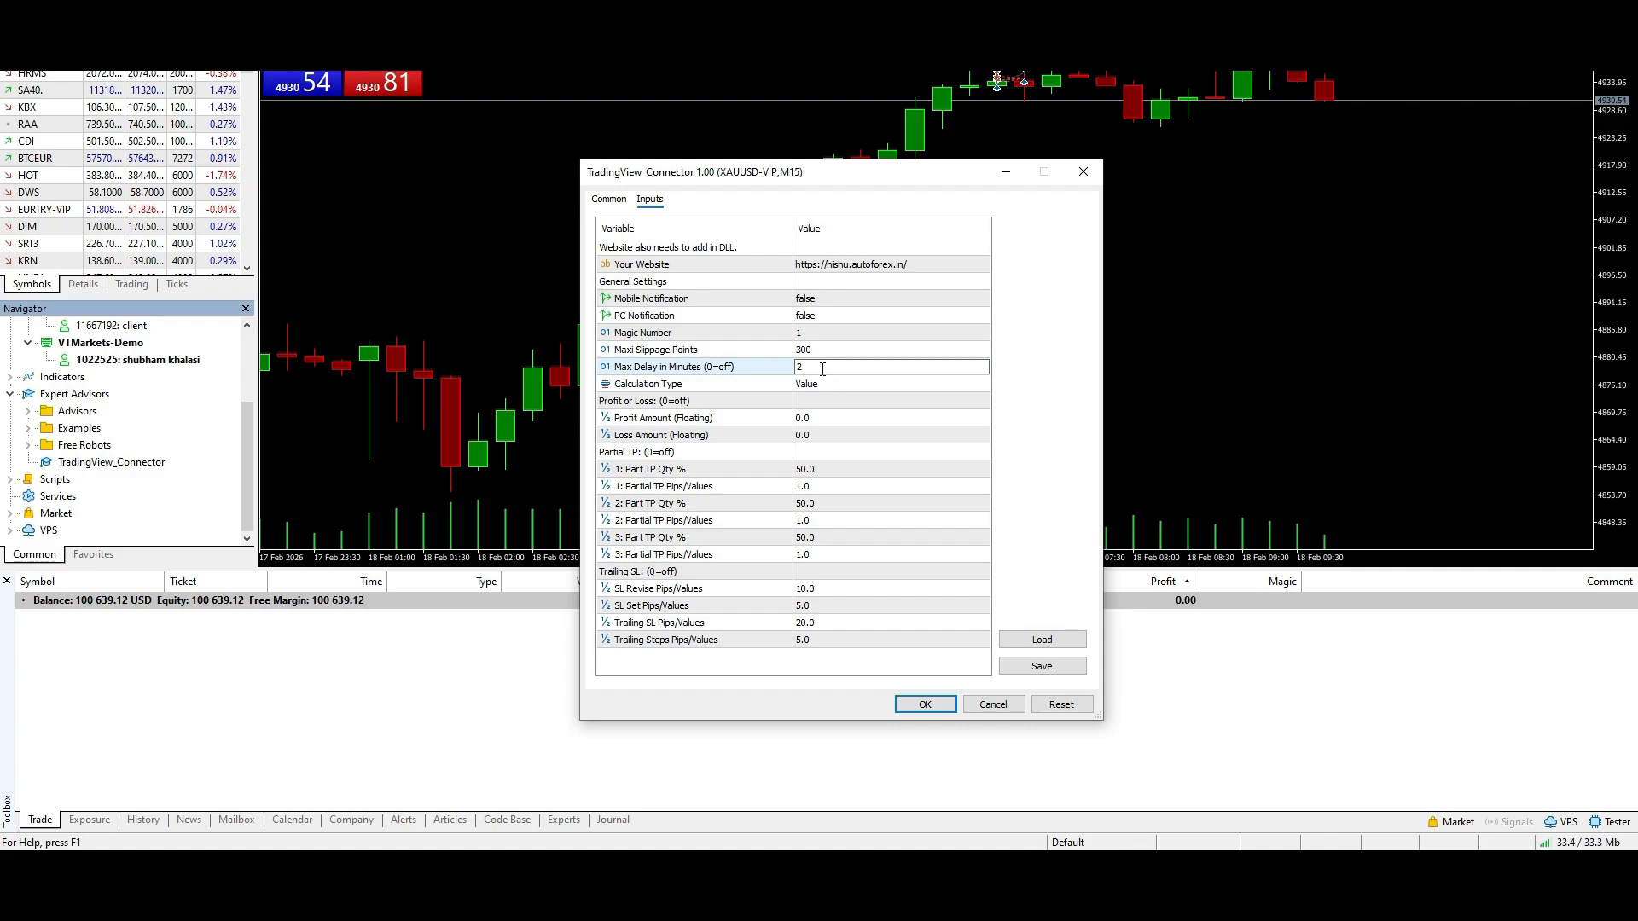
left_click(742, 366)
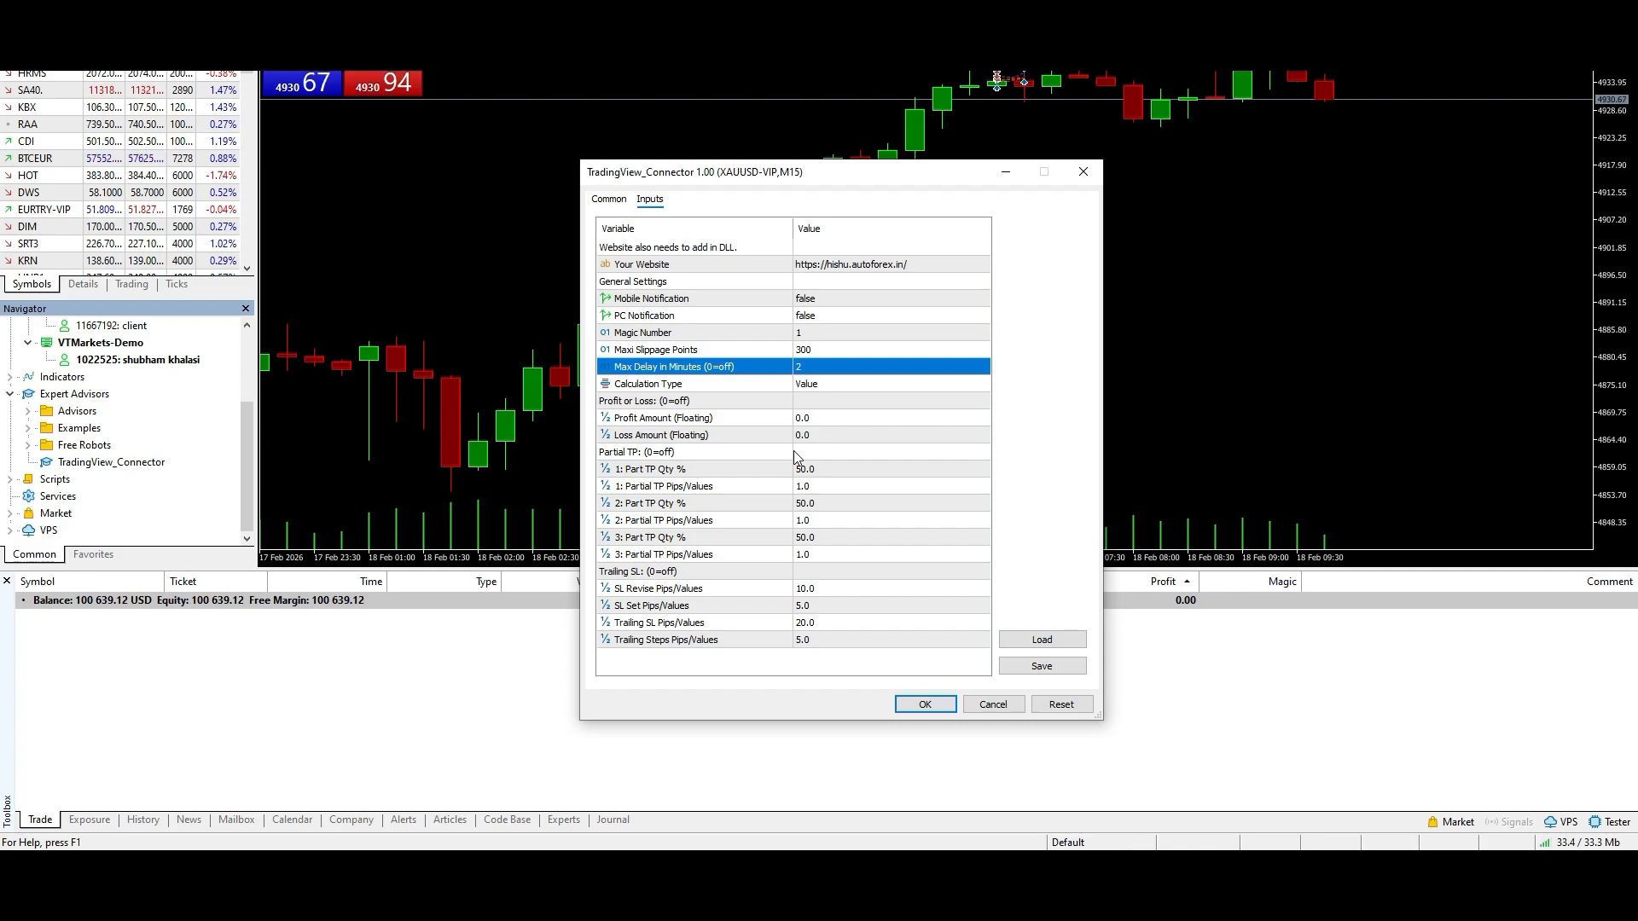
left_click(824, 367)
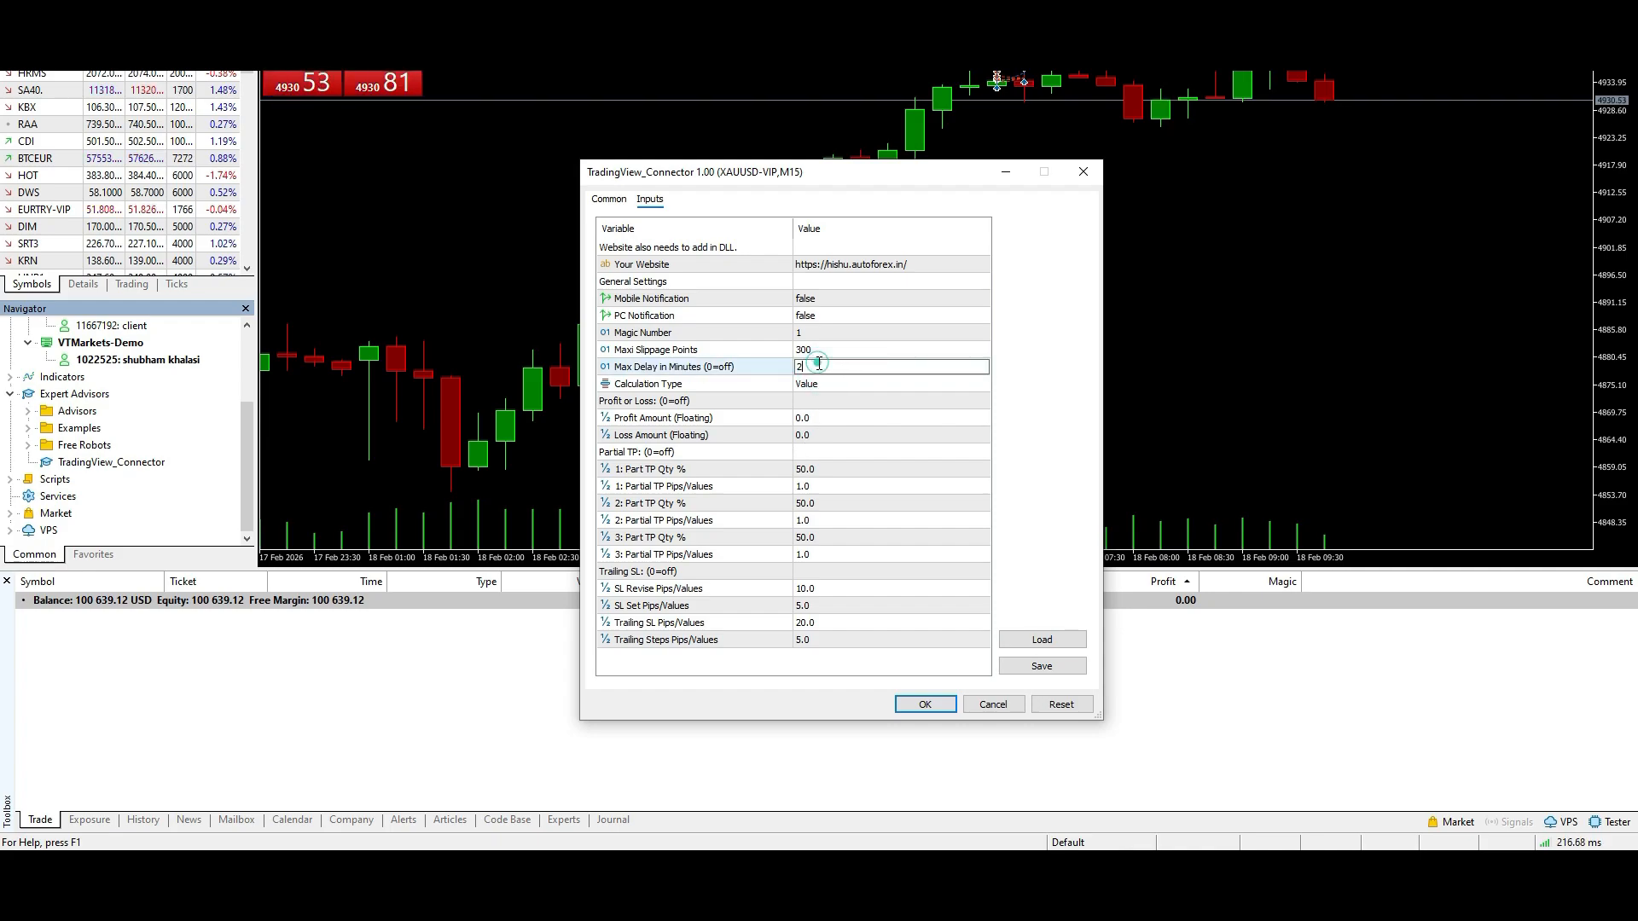
left_click_drag(818, 363, 781, 366)
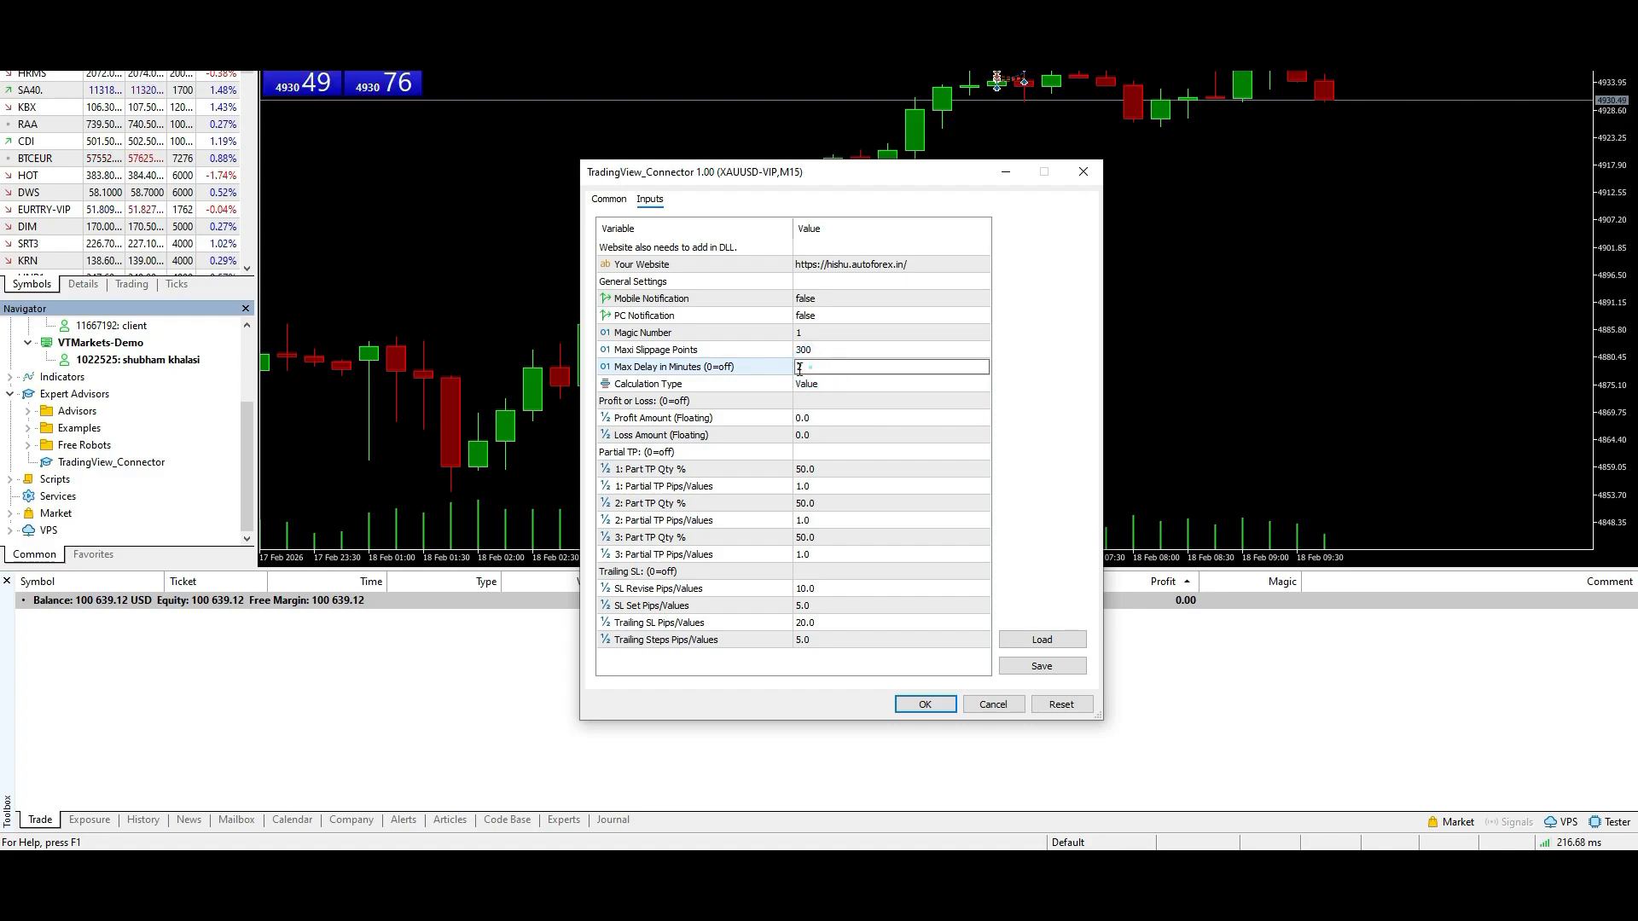
double_click(806, 366)
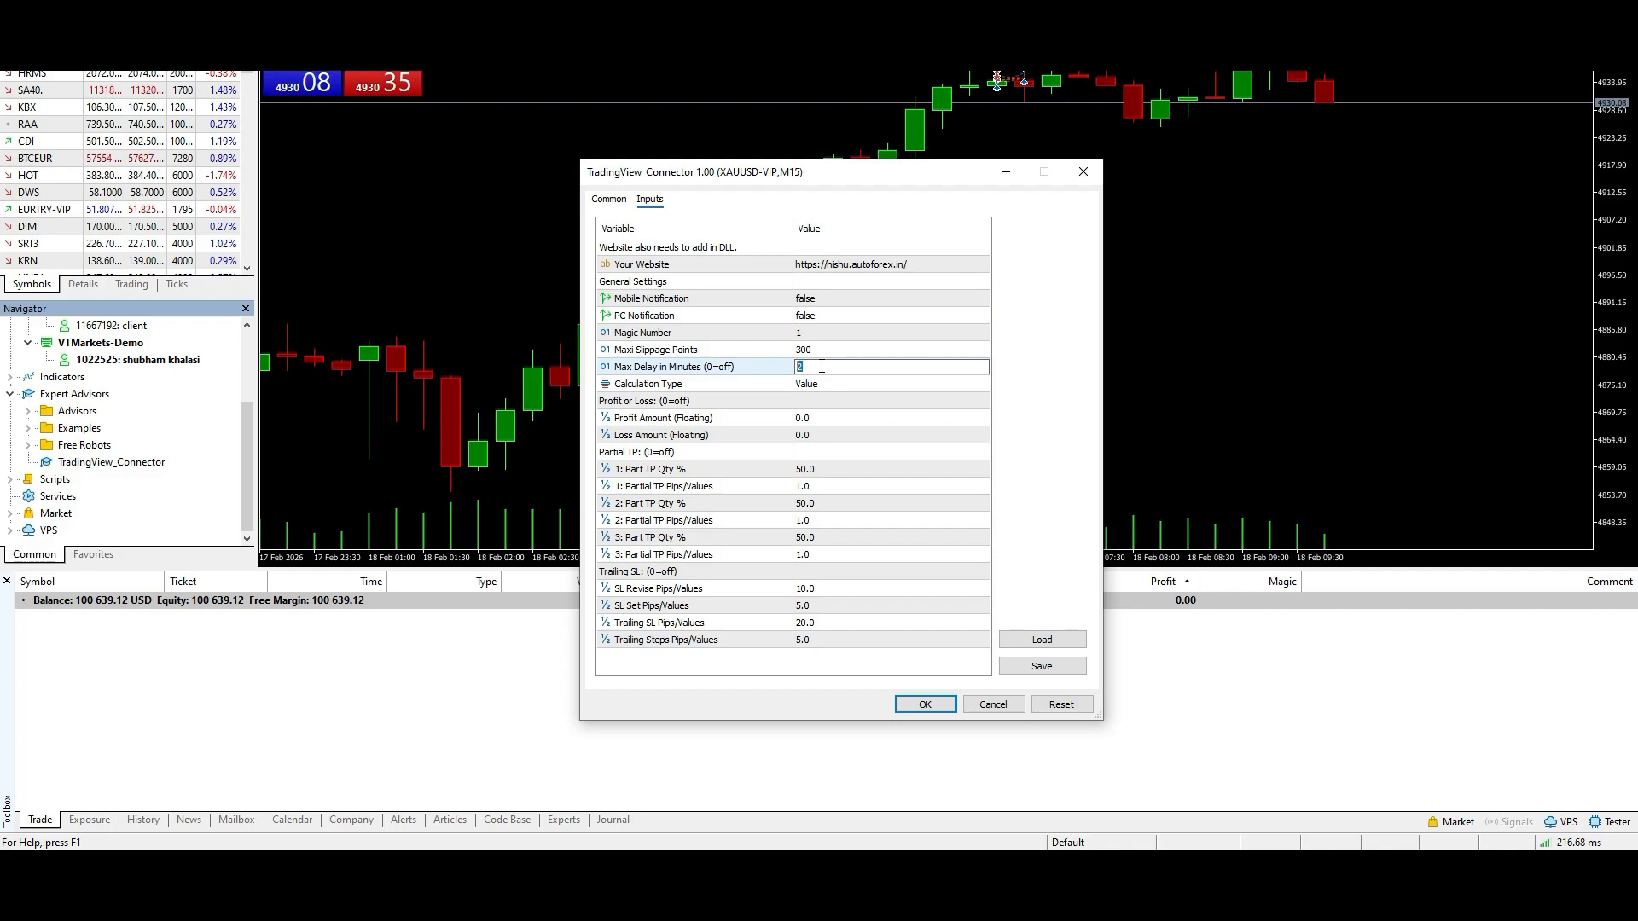
- Open the choices for the connector's Calculation Type input
left_click(856, 383)
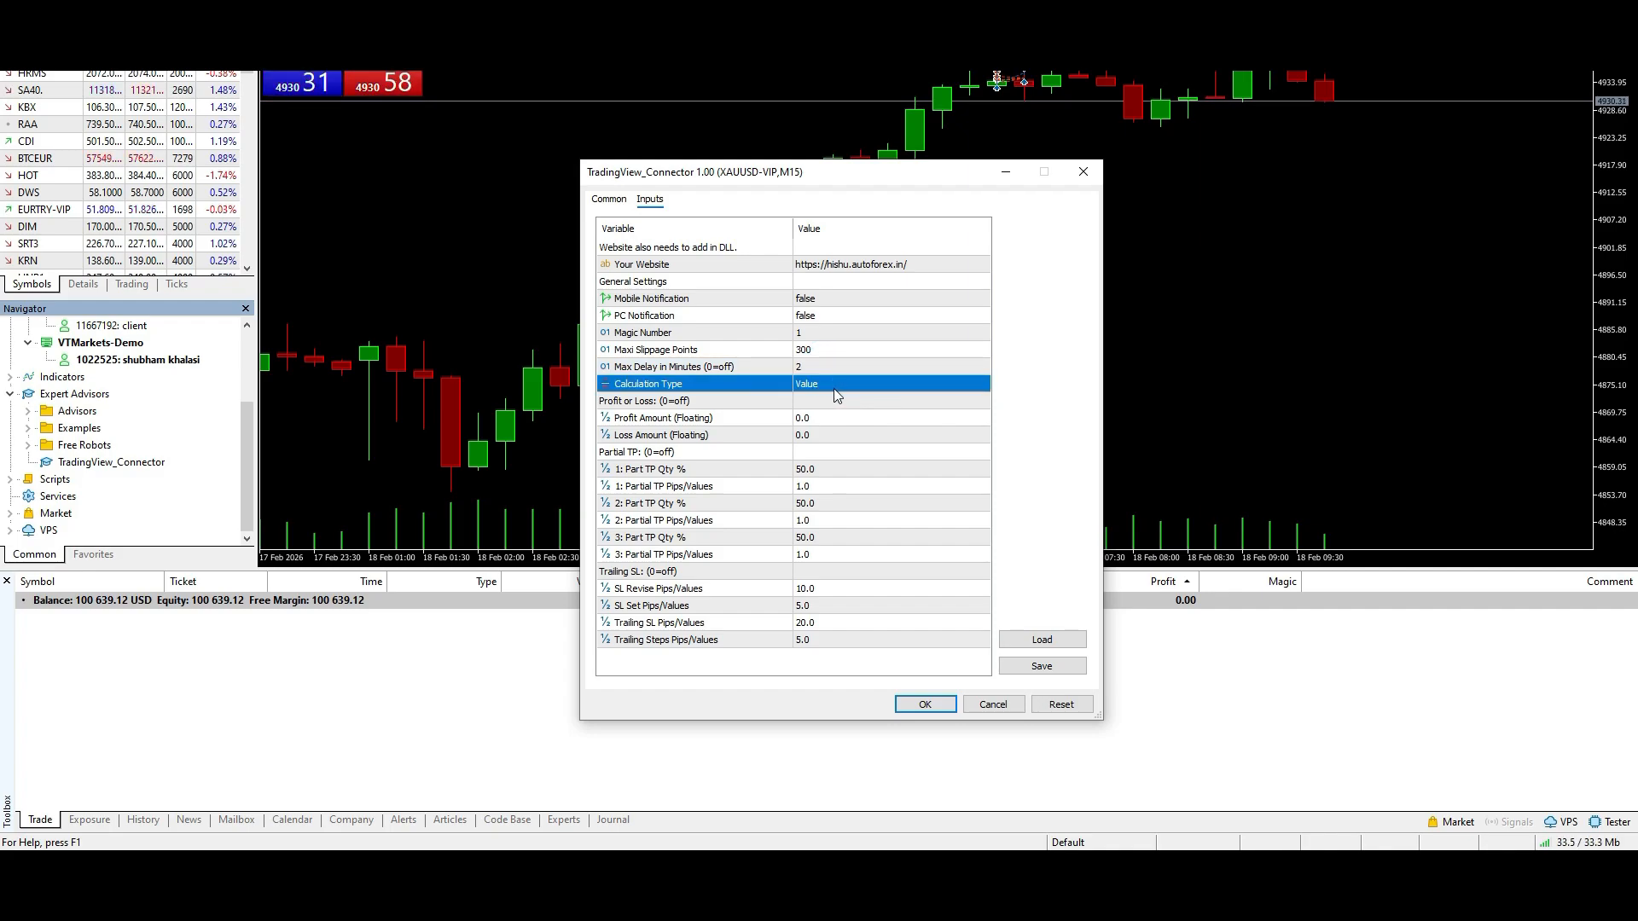
left_click(833, 388)
left_click(833, 388)
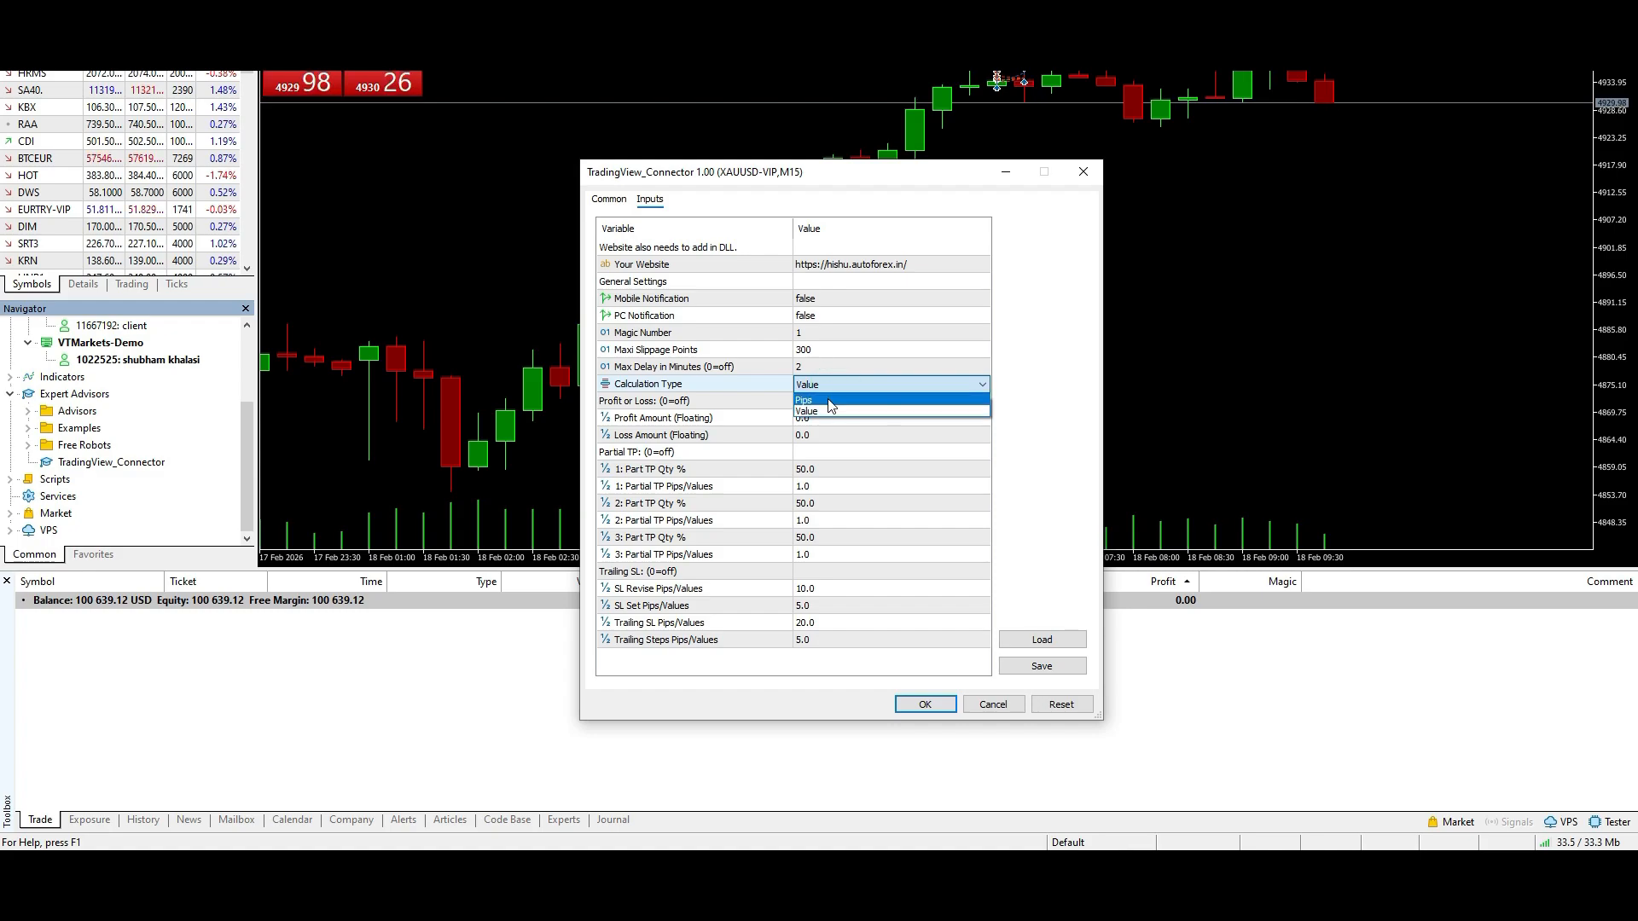
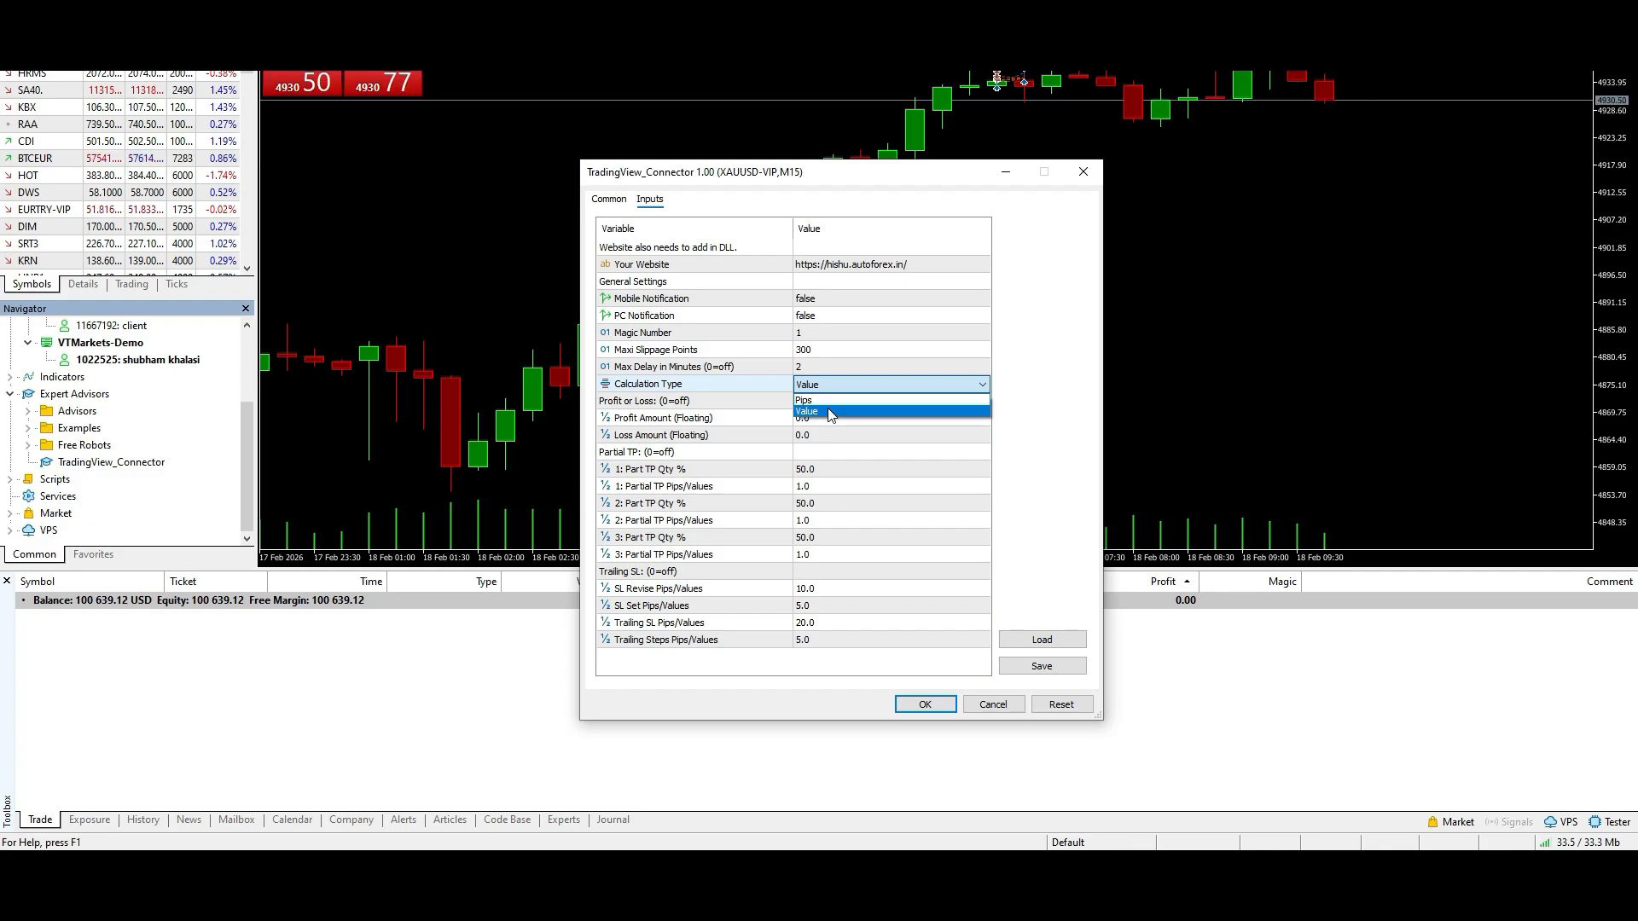
- Choose Value as the connector's Calculation Type and review the Partial TP and Trailing SL inputs it applies to
left_click(831, 412)
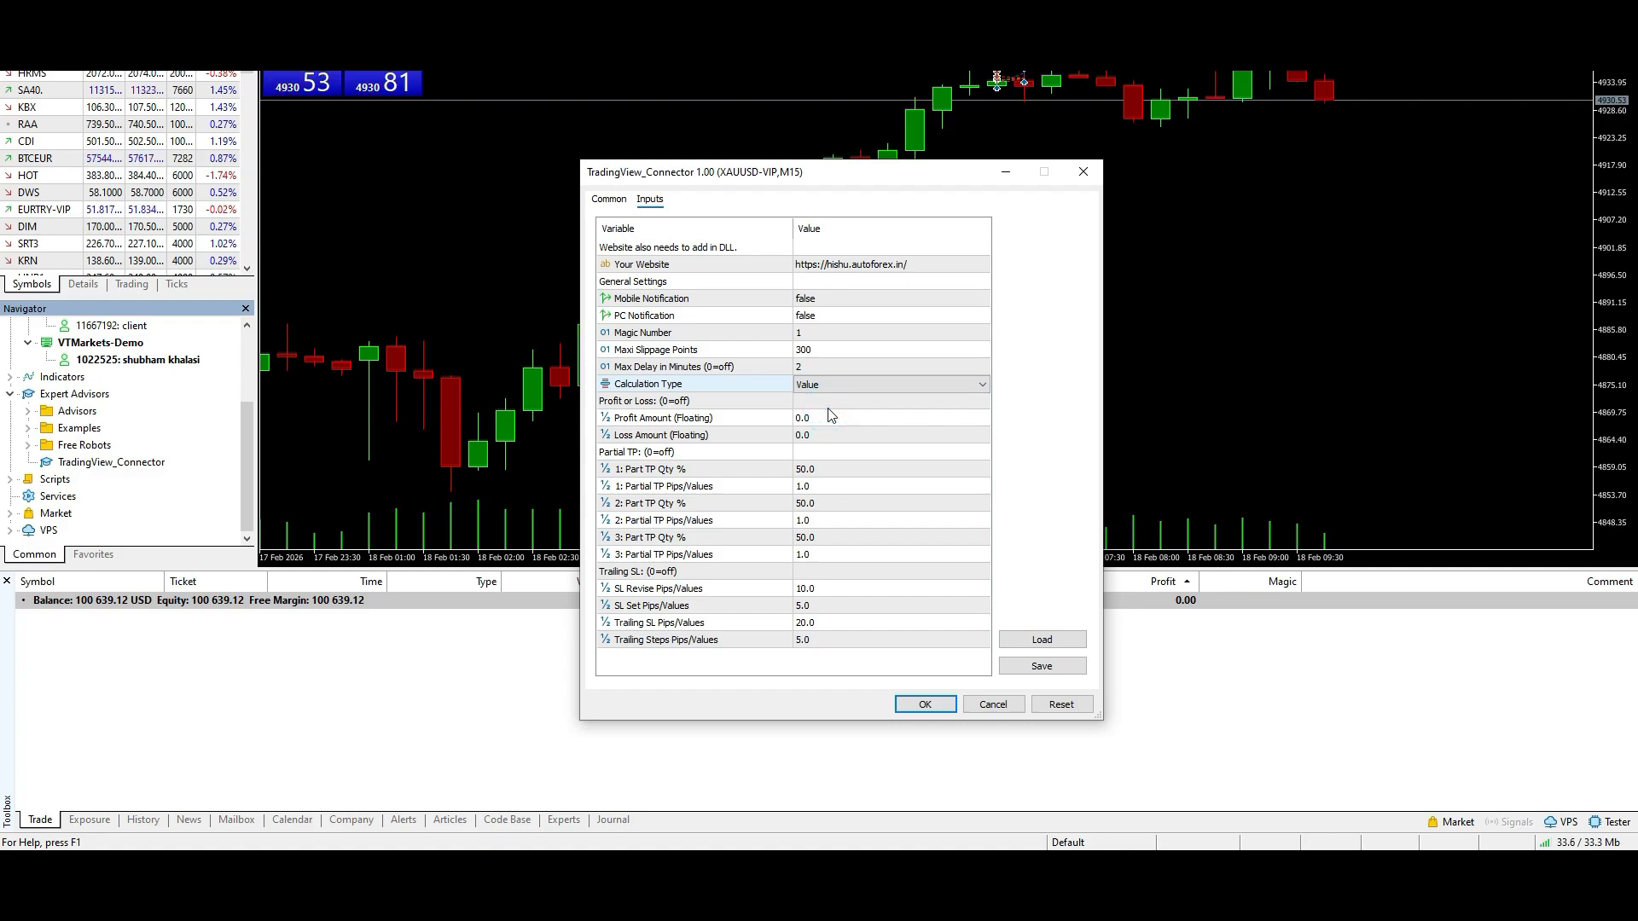
left_click(840, 472)
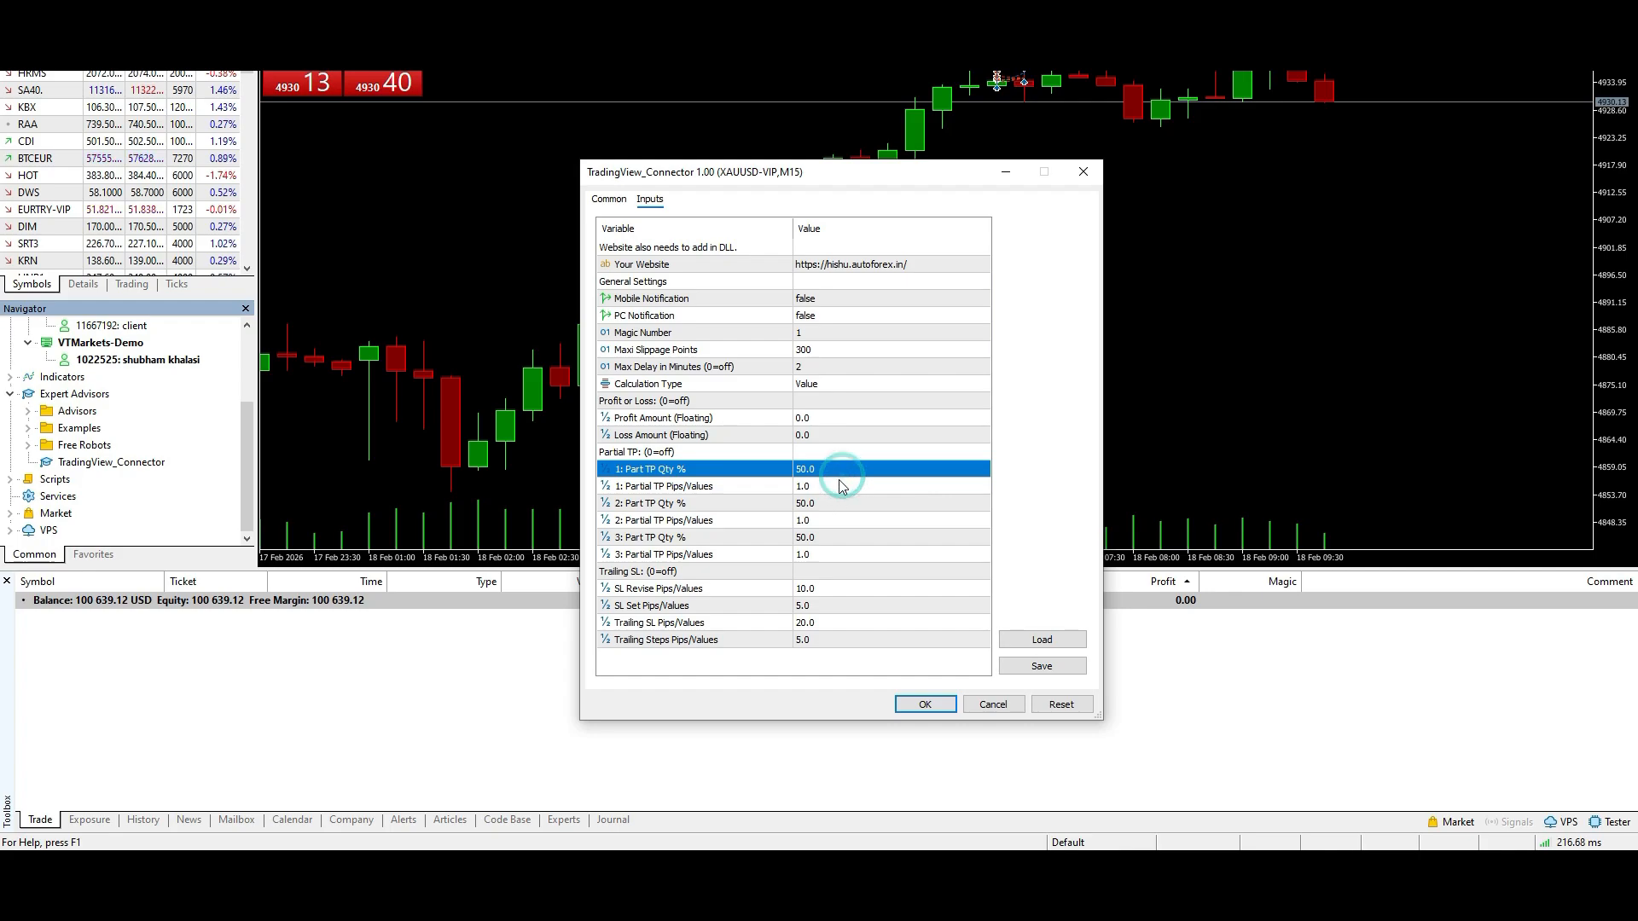
key("Down")
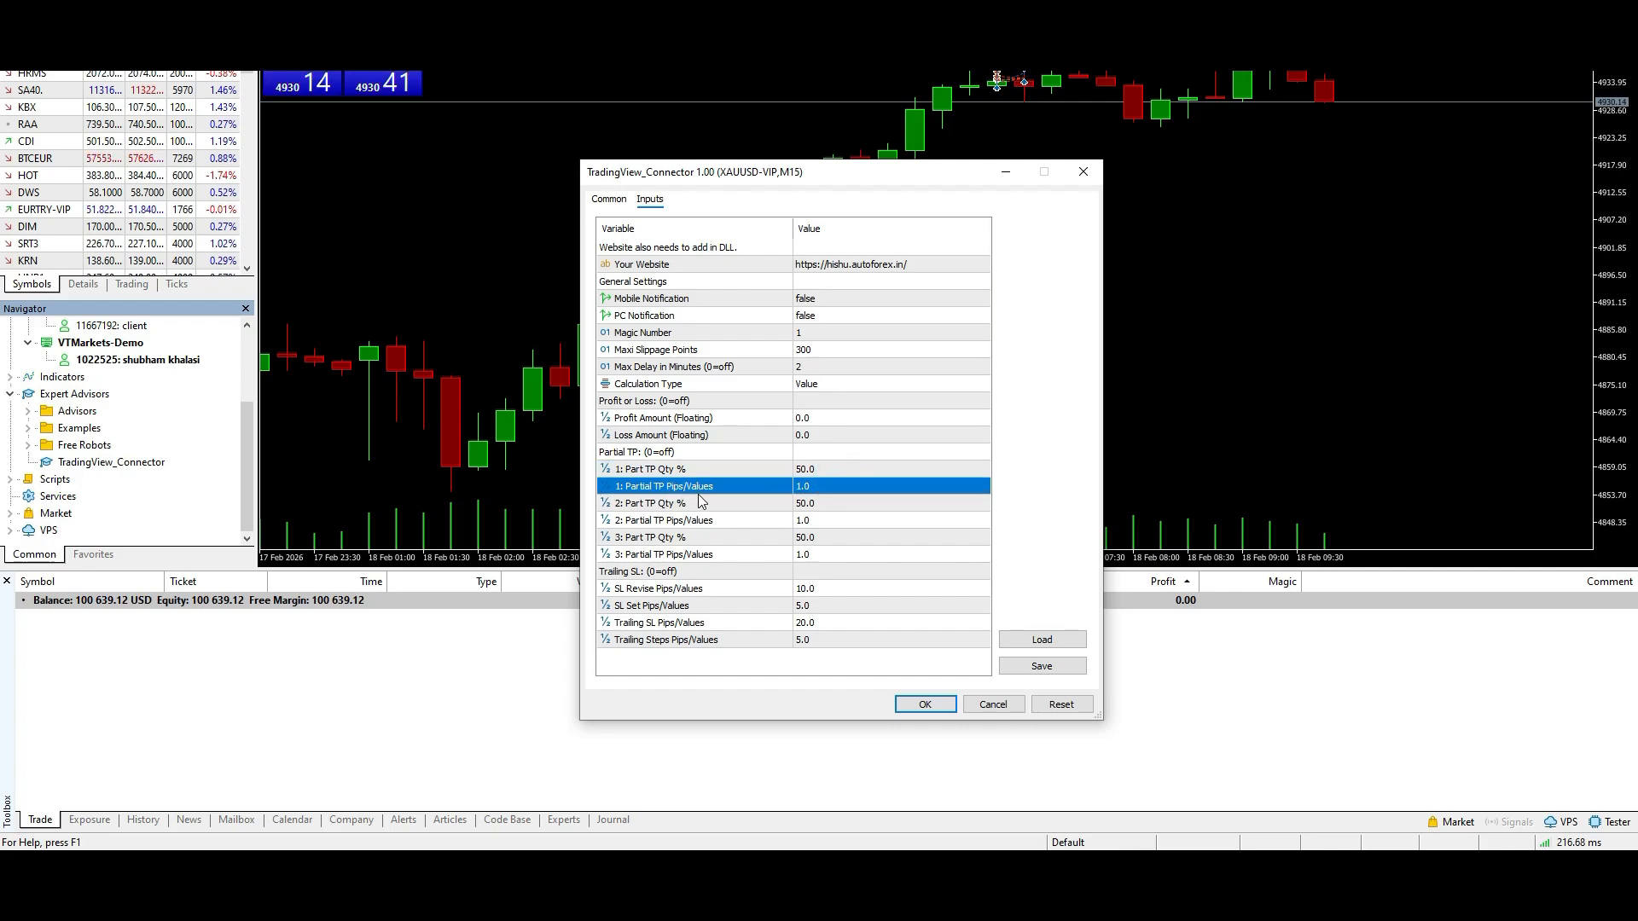
left_click(689, 522)
left_click(702, 603)
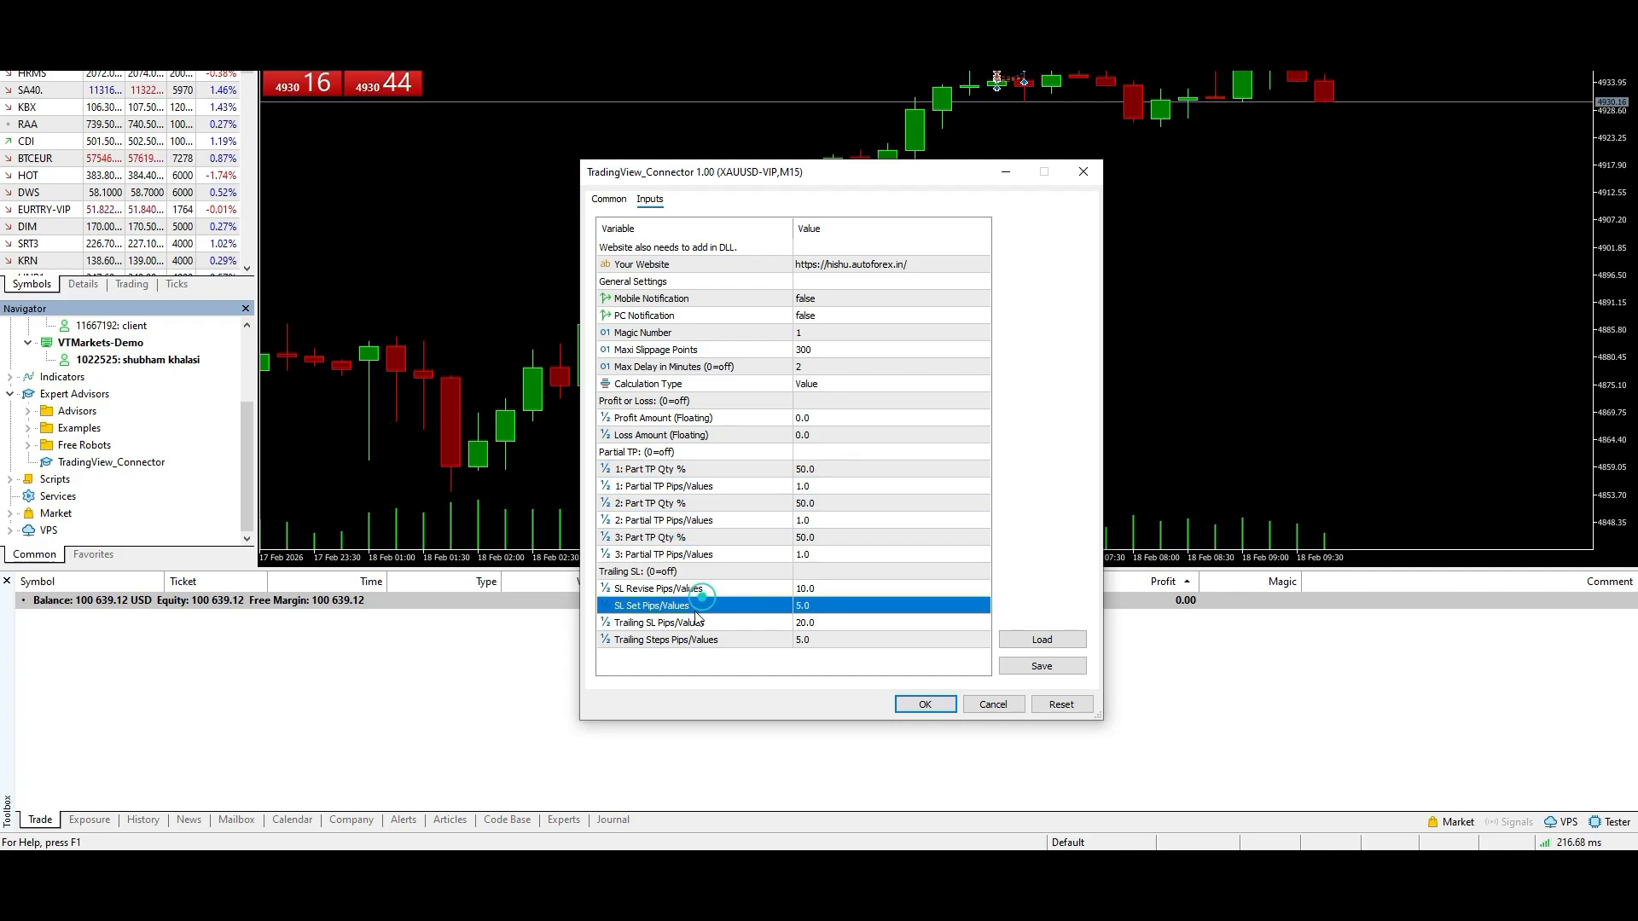
left_click(696, 621)
left_click(693, 639)
left_click(691, 606)
left_click(694, 594)
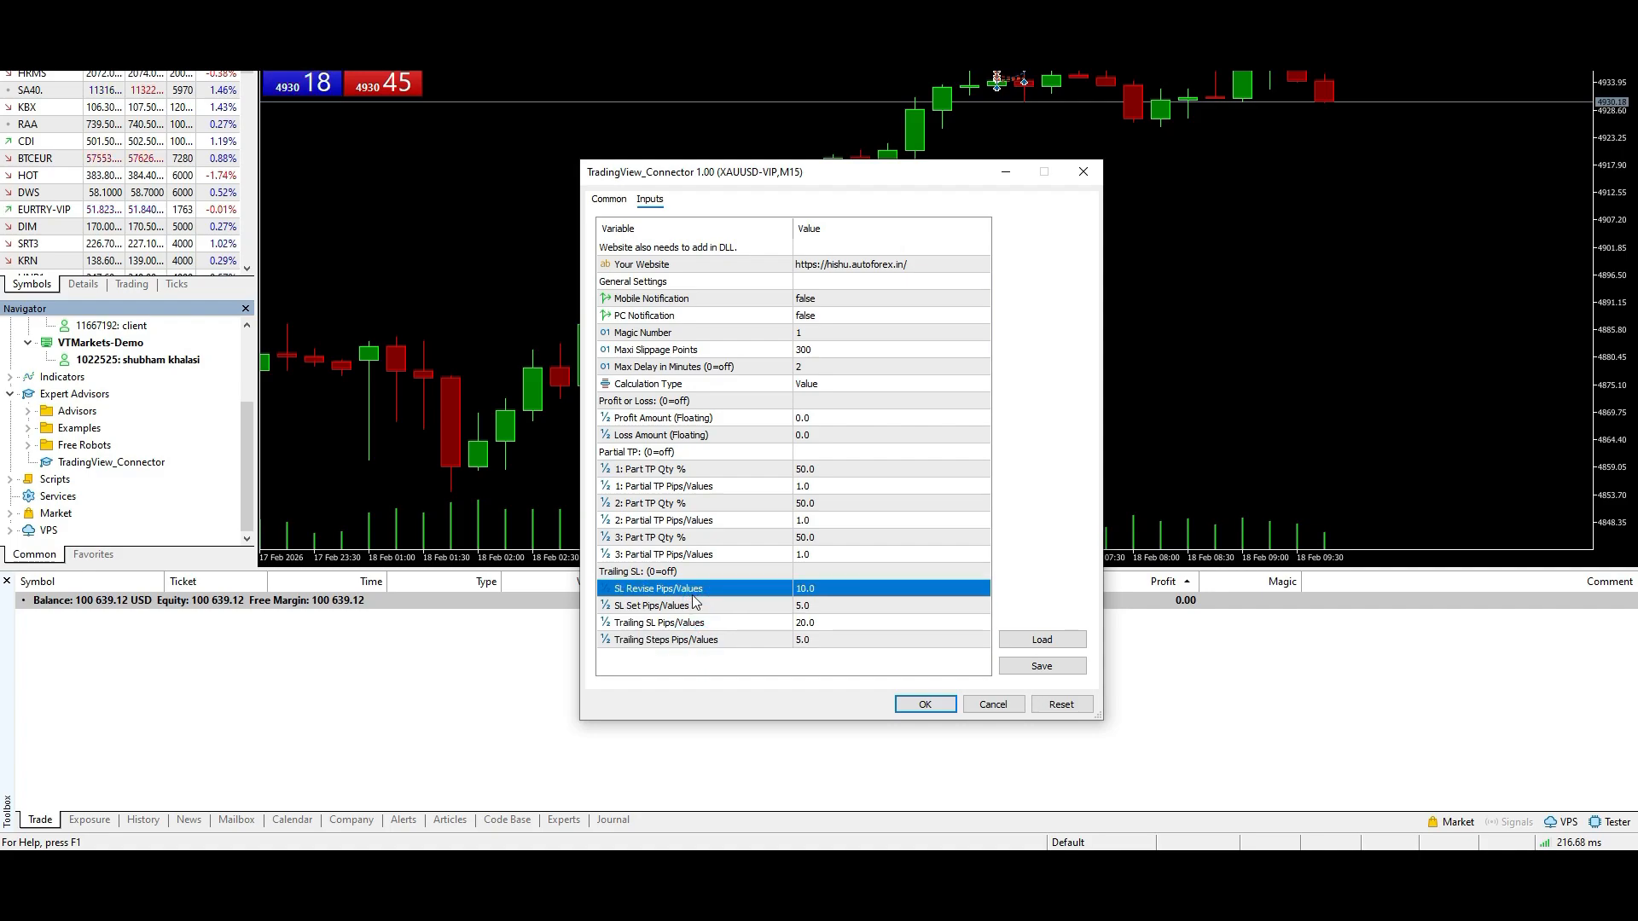
left_click(692, 640)
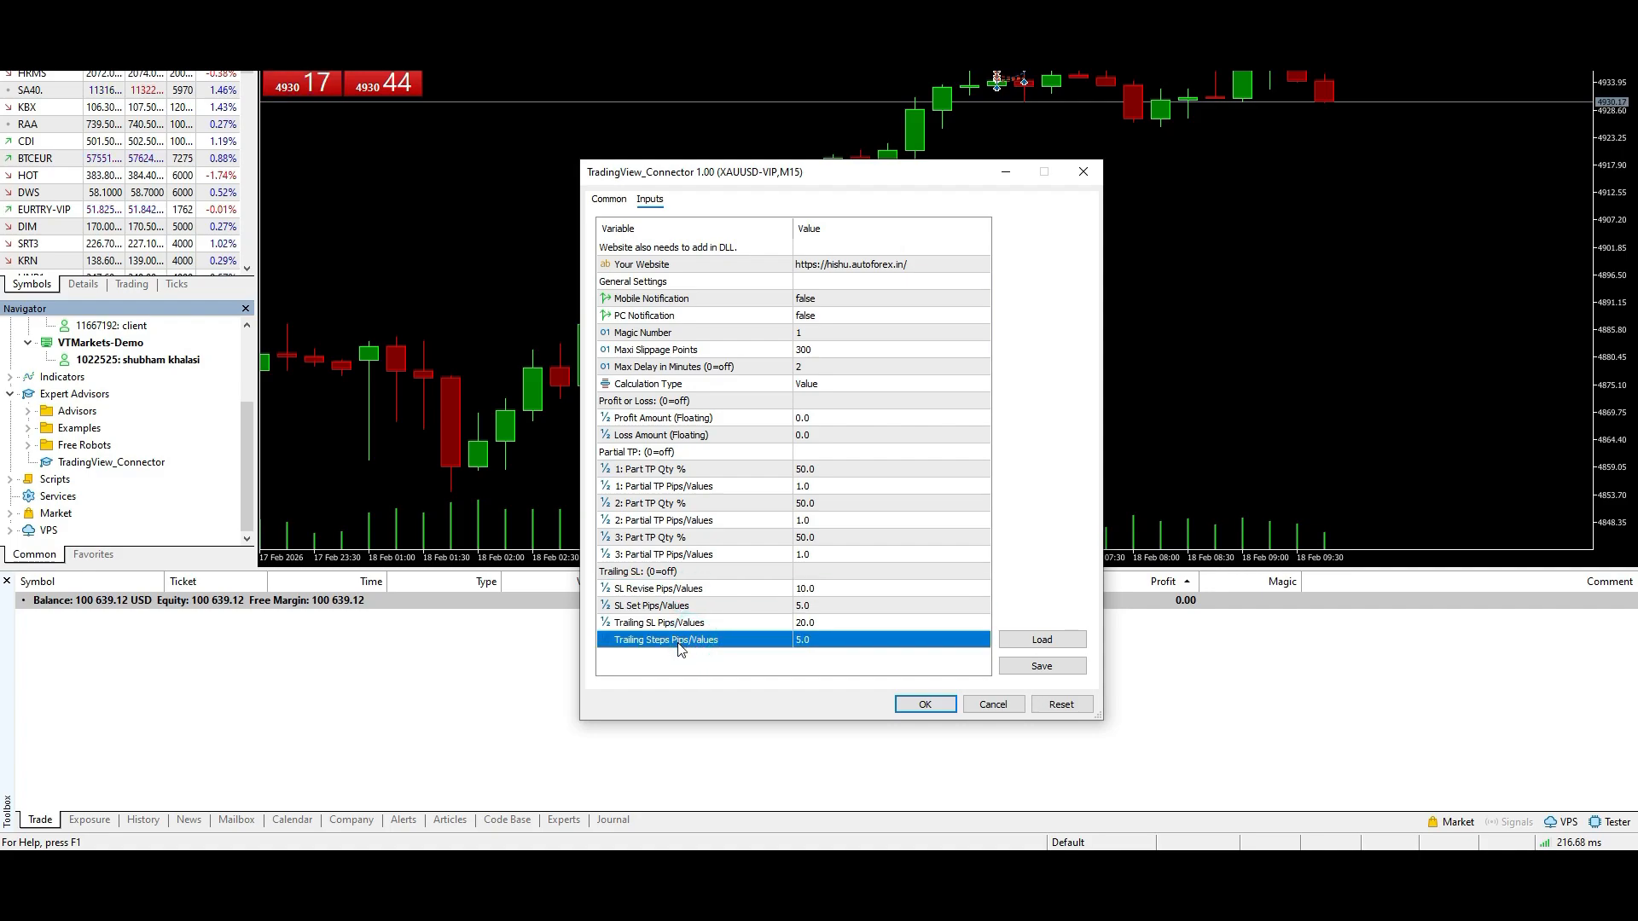
left_click(855, 383)
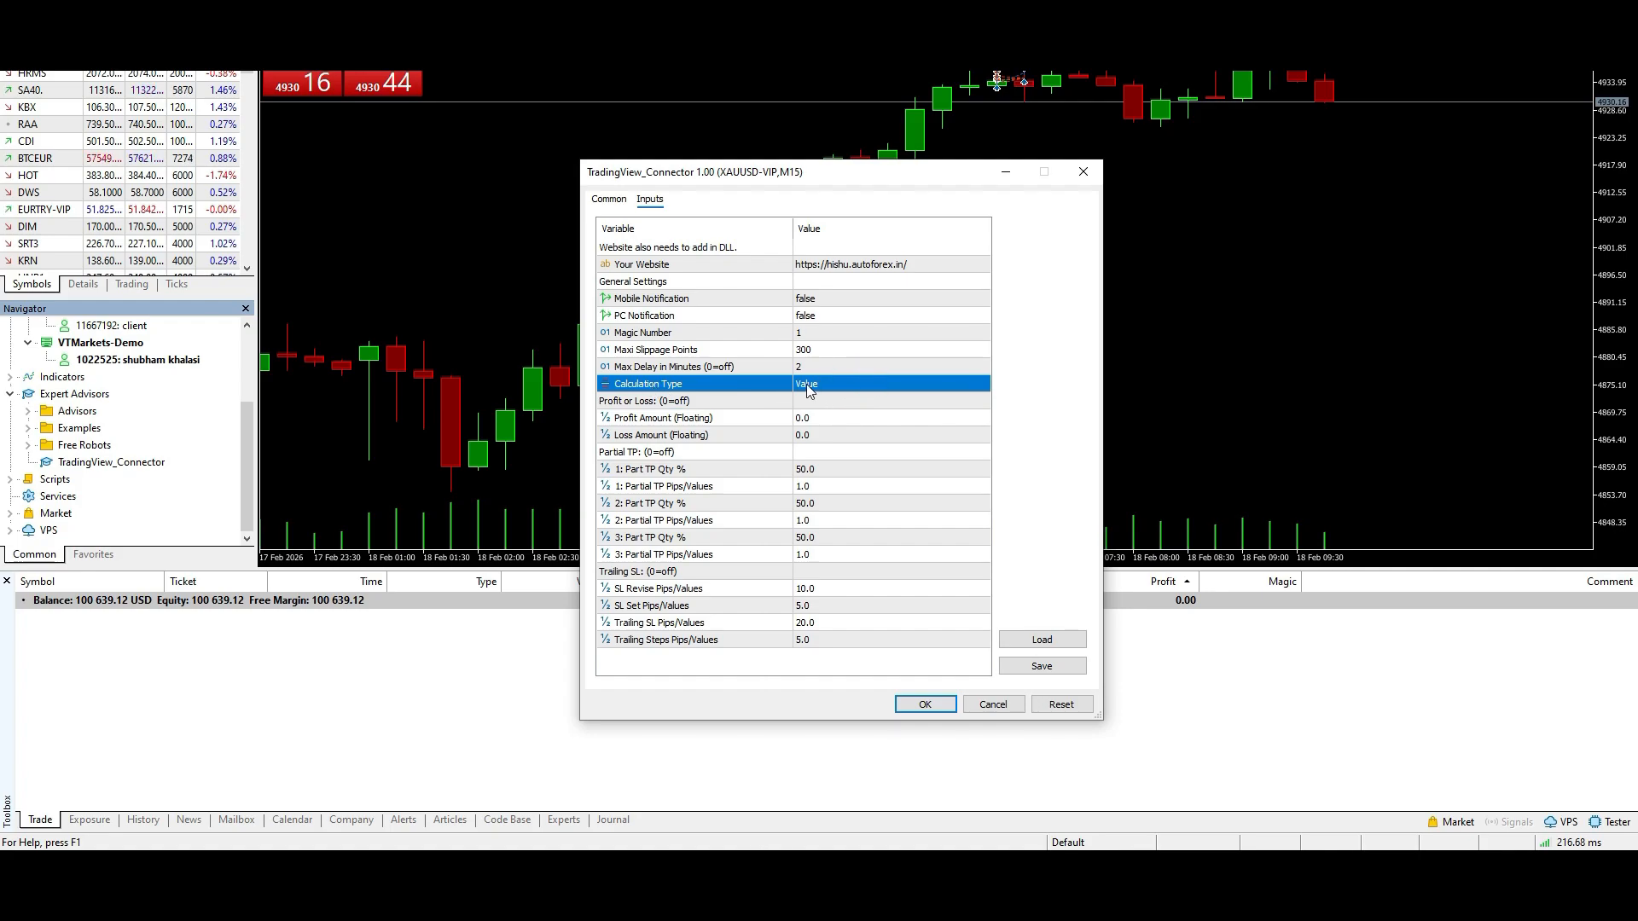
- Switch to the admin panel's TV Message page and examine its Take Profit, Stop Loss, Max Slippage and Max Spread fields
left_click(402, 868)
left_click(495, 793)
left_click(74, 415)
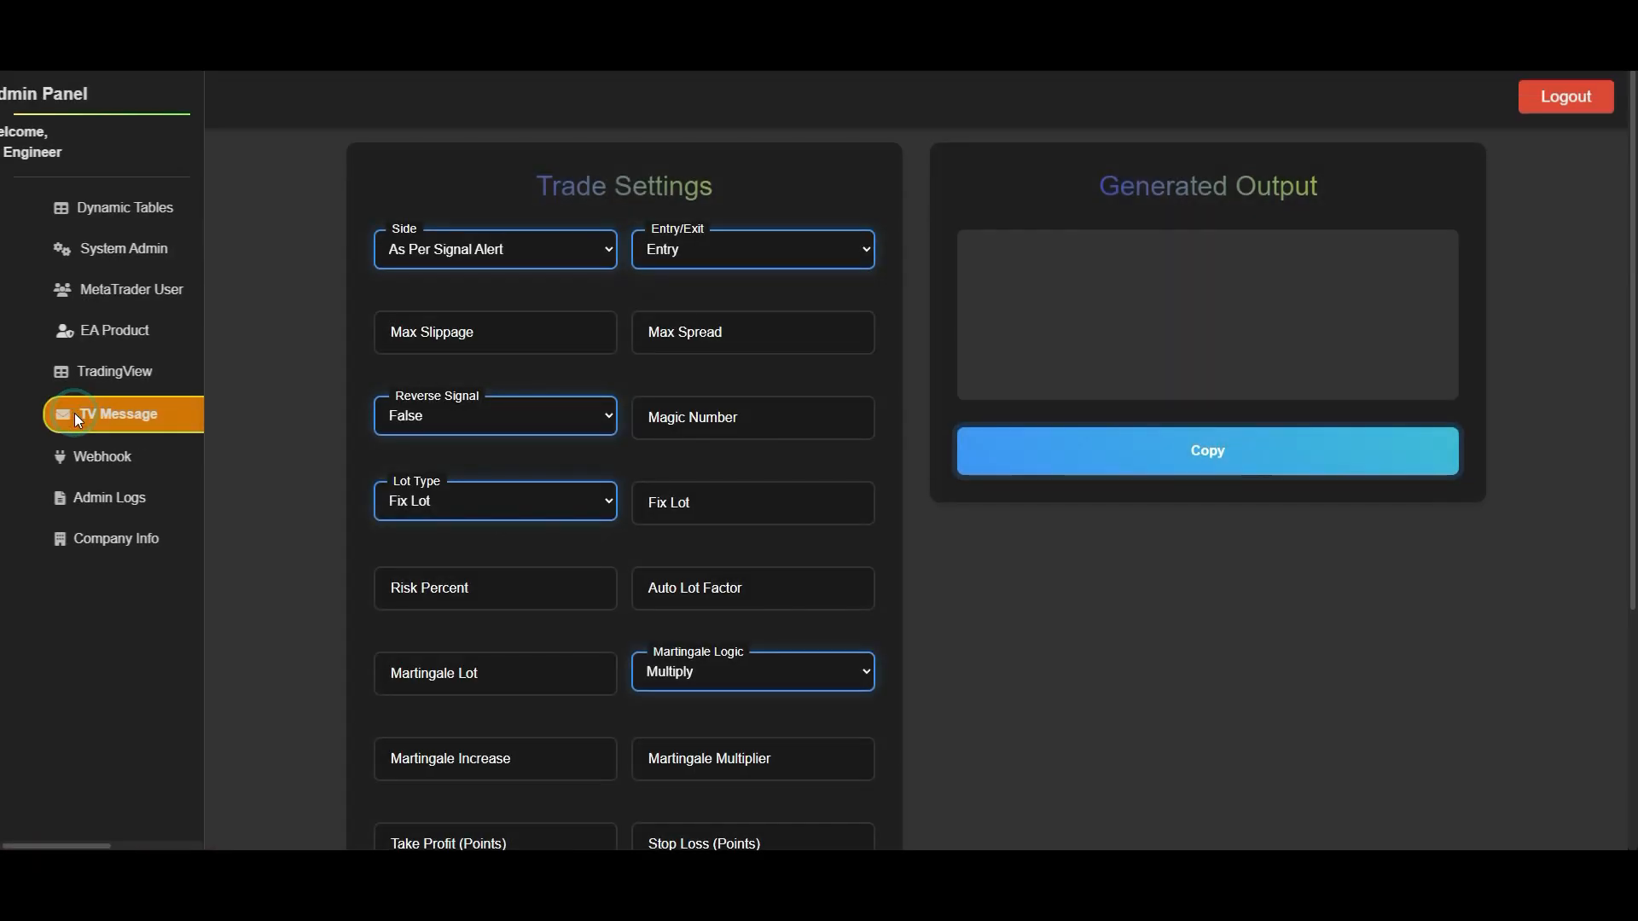
scroll(694, 619, "down", 4)
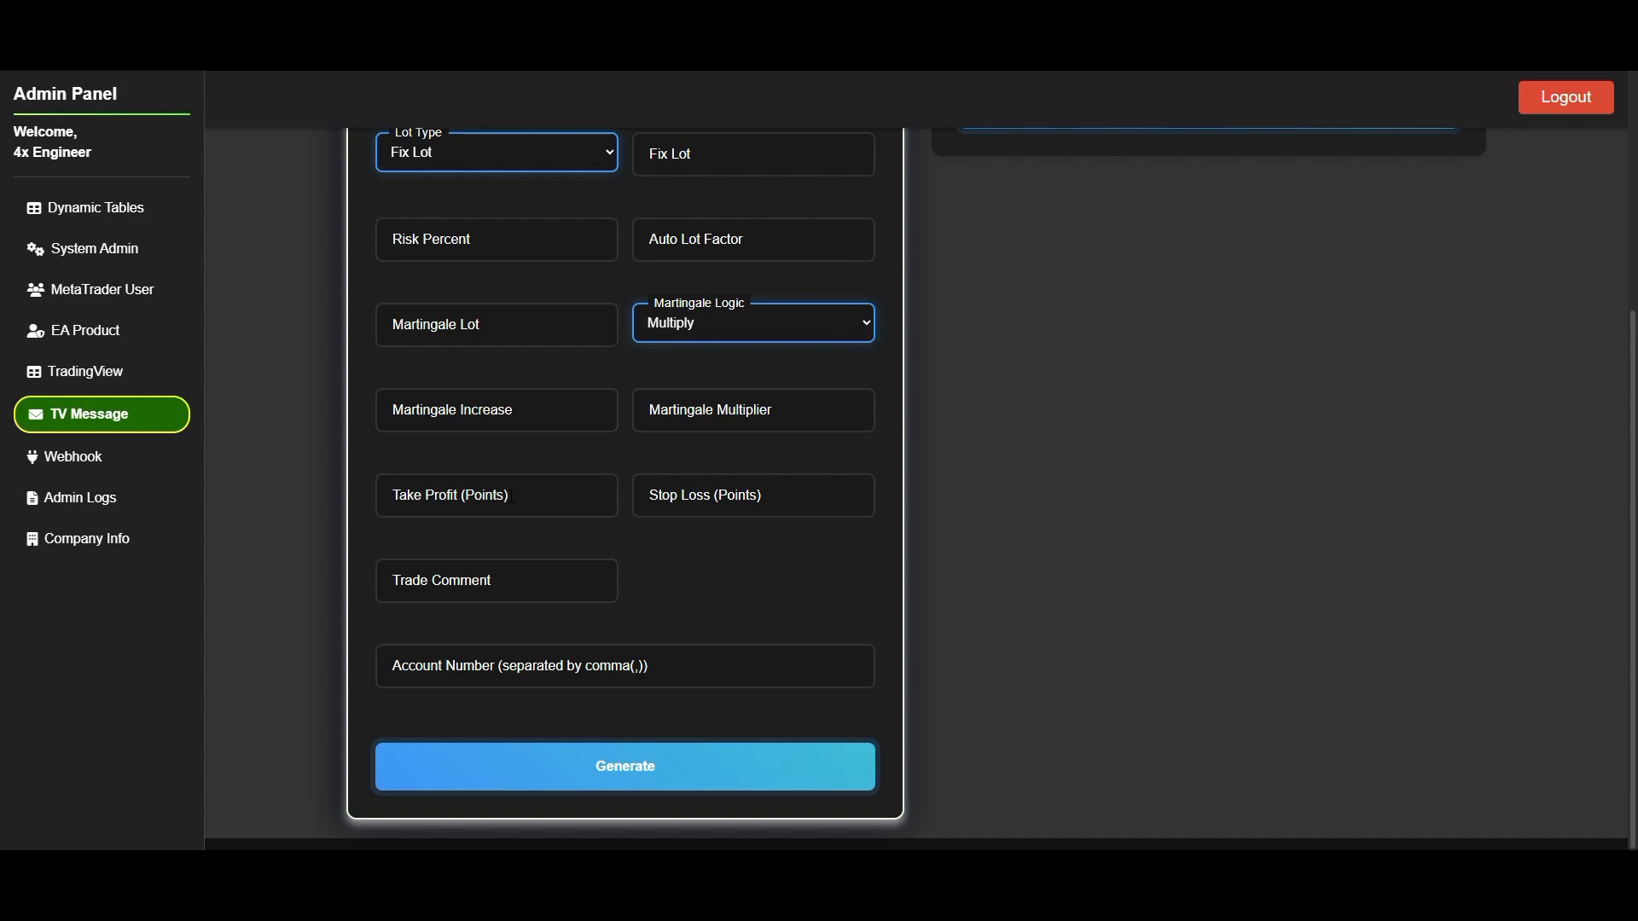
left_click(506, 493)
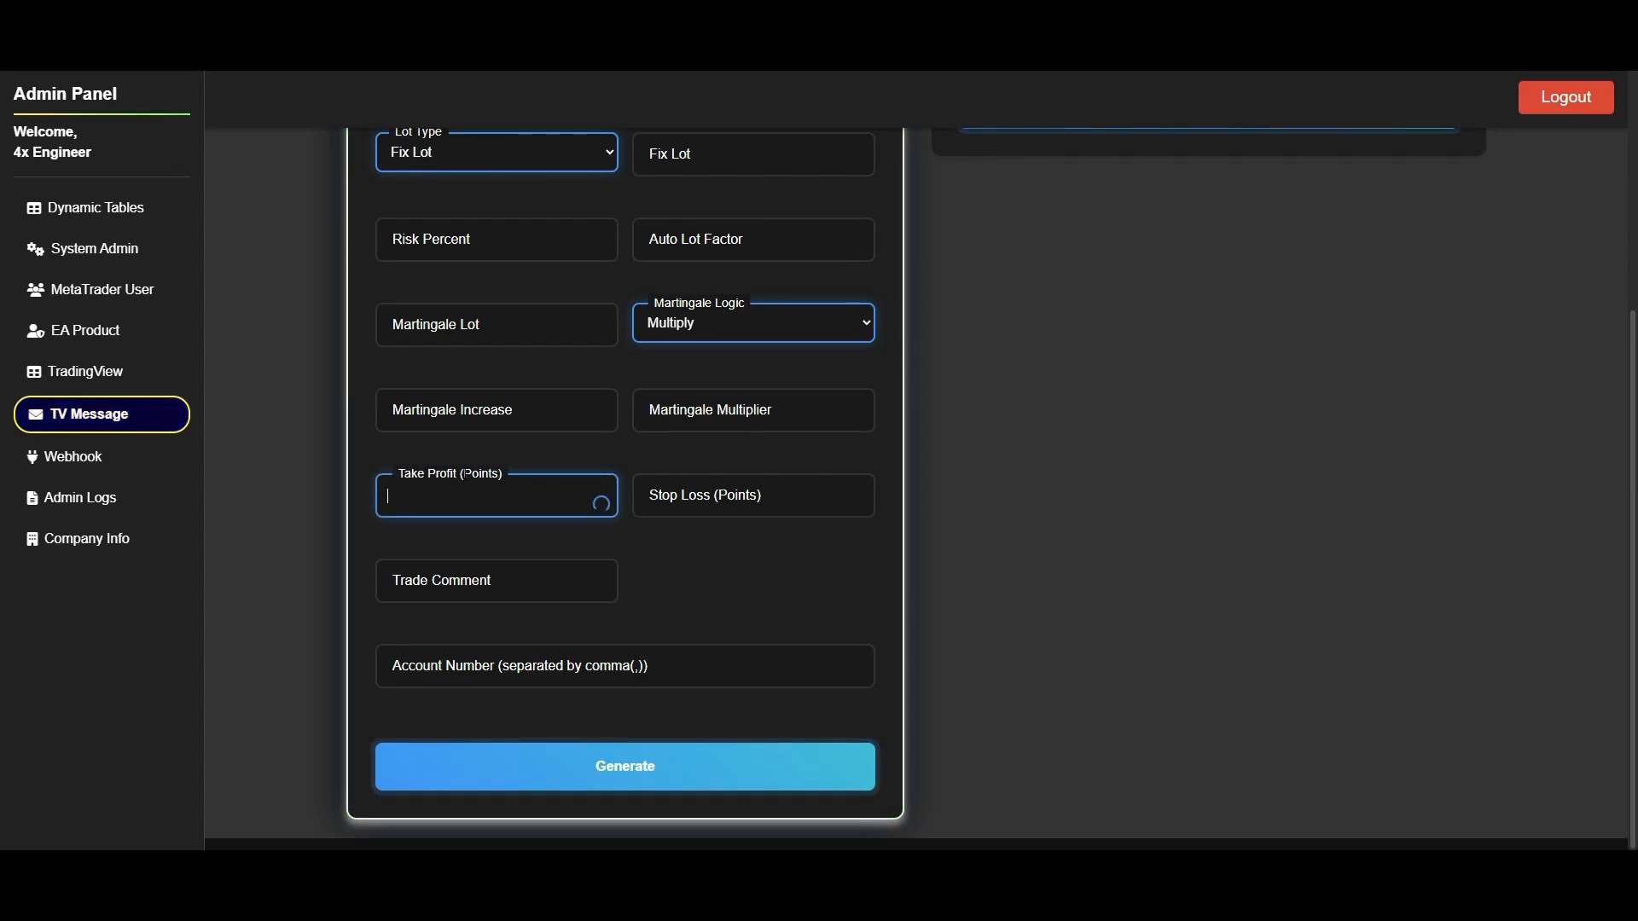
left_click(465, 470)
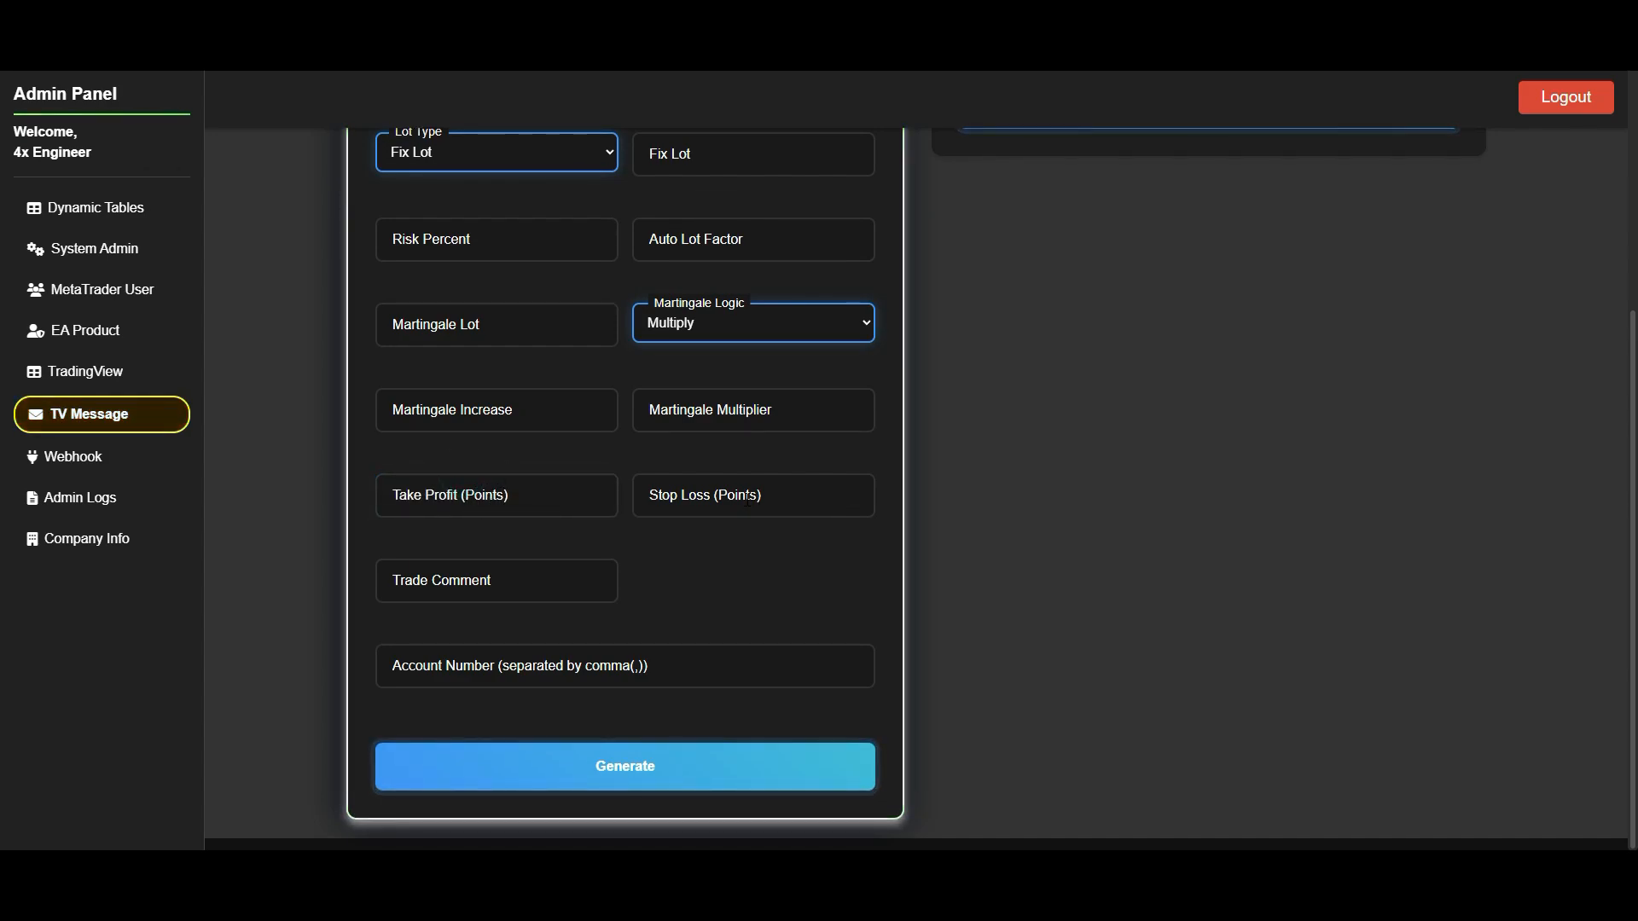
scroll(766, 621, "up", 4)
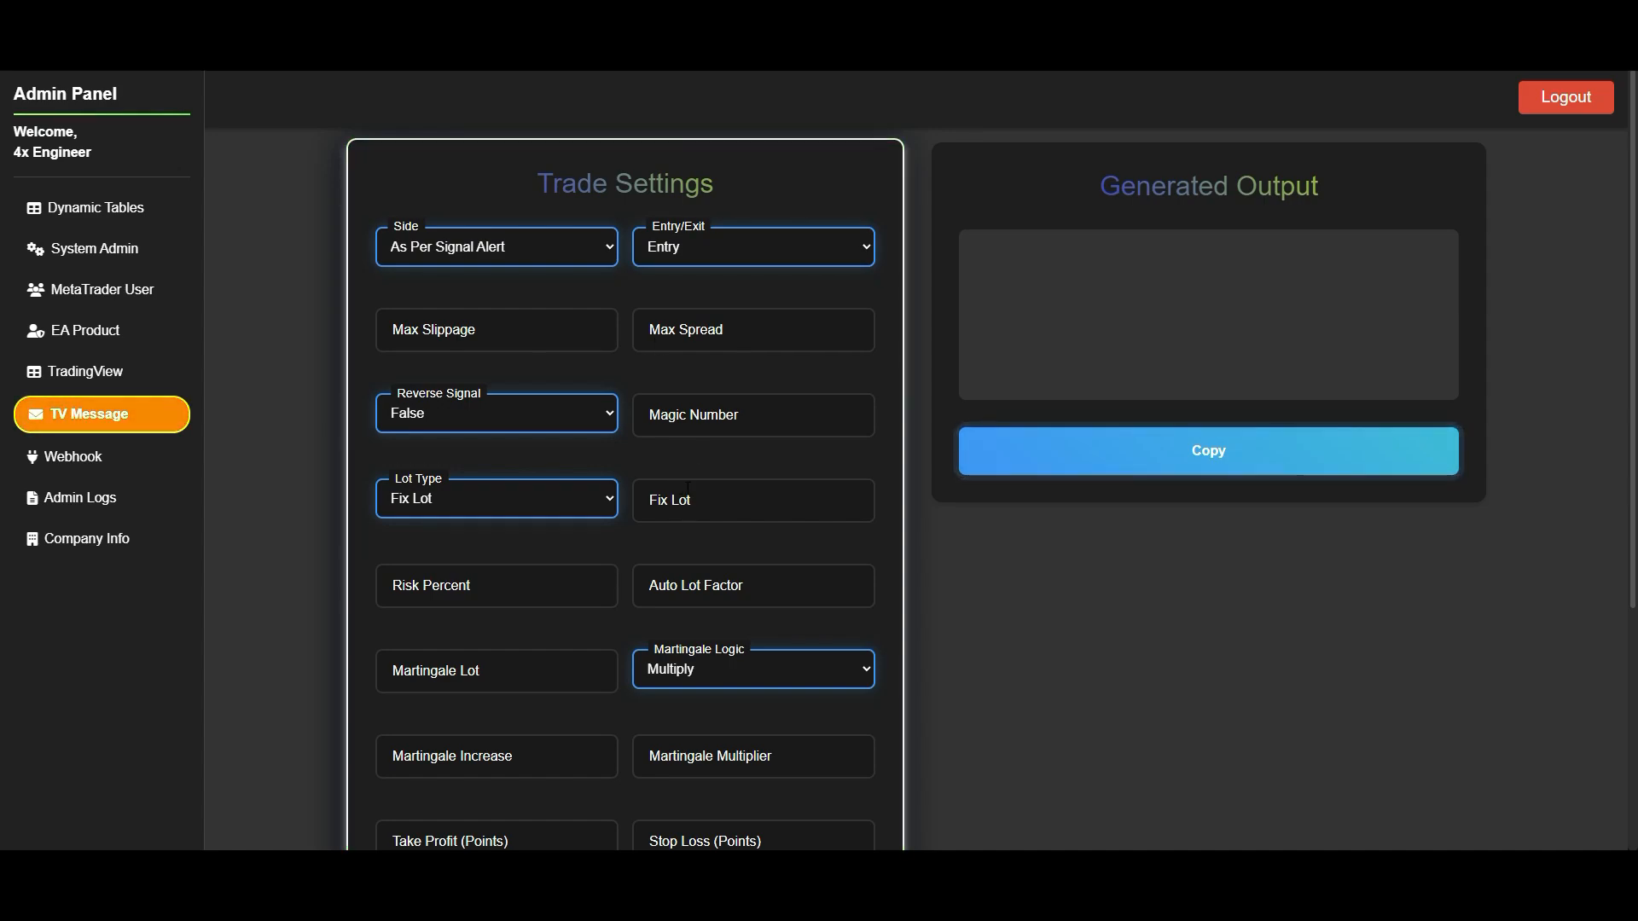
left_click(473, 328)
left_click(762, 329)
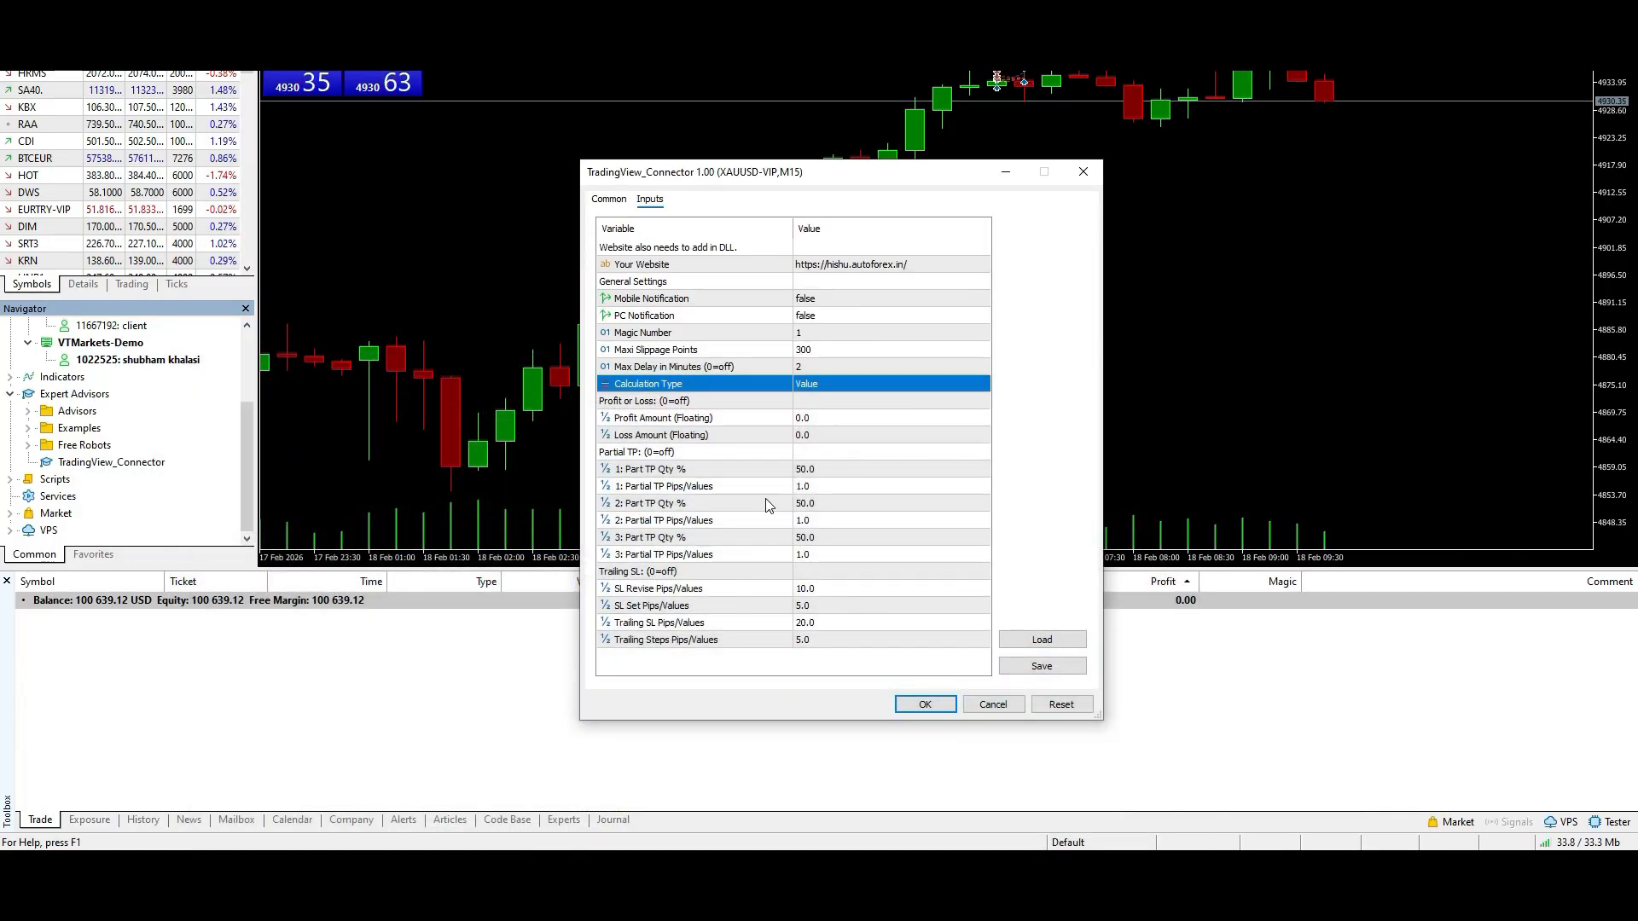
- Back in MetaTrader, compare the connector's Partial TP and Trailing SL inputs with its Calculation Type setting
left_click(762, 488)
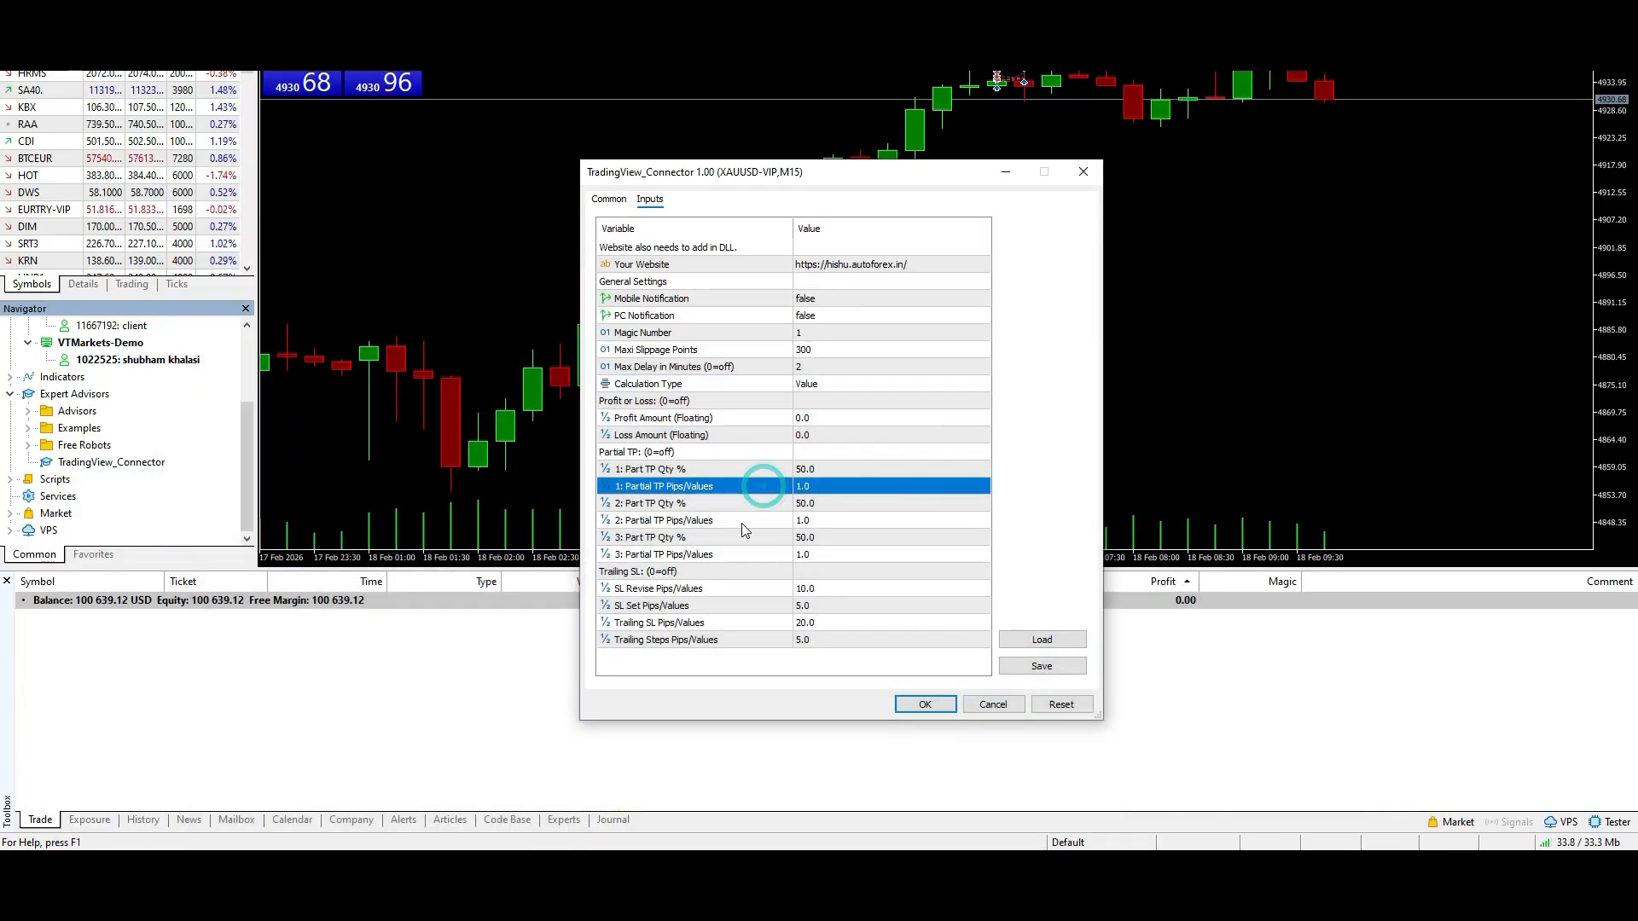
left_click(712, 587)
left_click(701, 623)
left_click(696, 640)
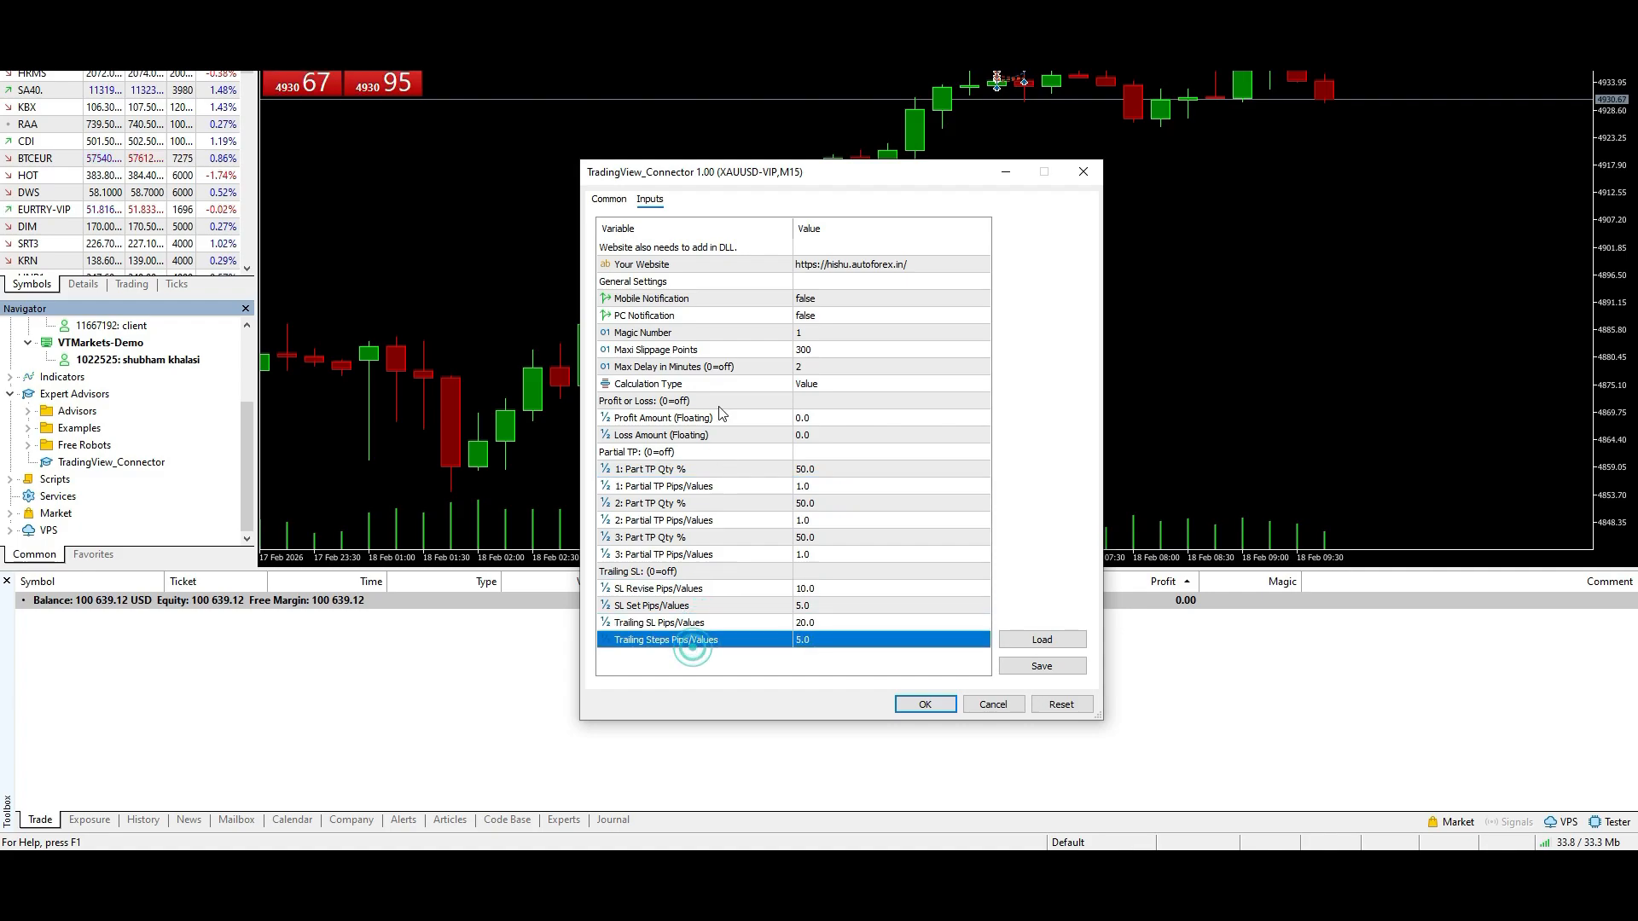
left_click(718, 384)
left_click(833, 384)
left_click(832, 387)
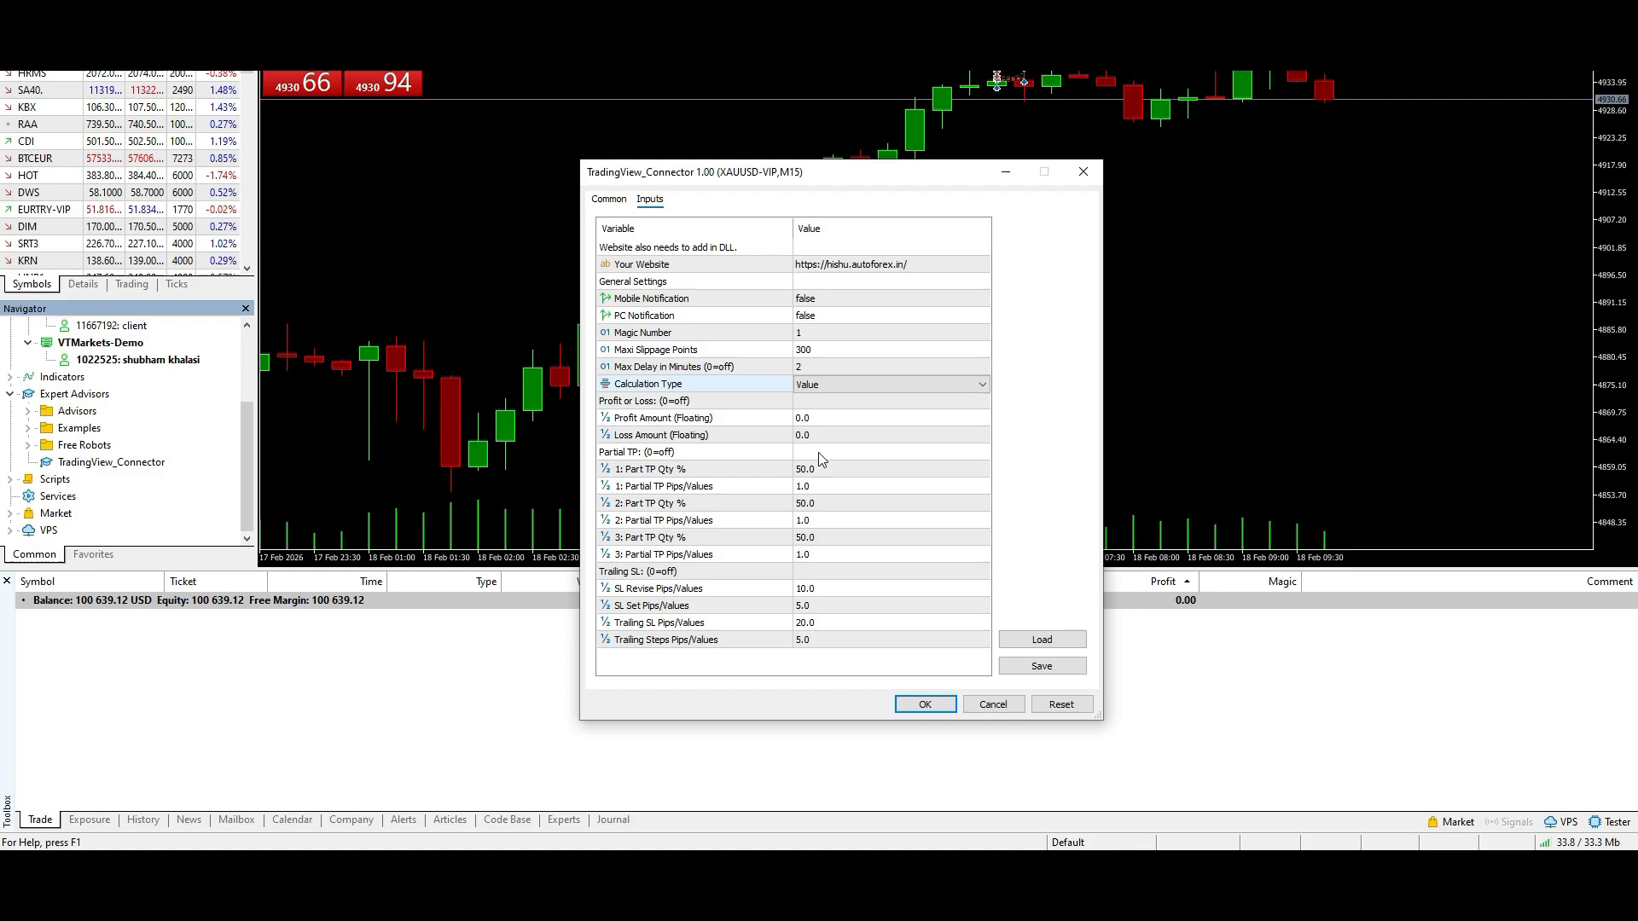
- Examine the connector's Profit Amount (Floating) and Loss Amount (Floating) inputs in the Profit or Loss group
left_click(822, 420)
left_click(822, 420)
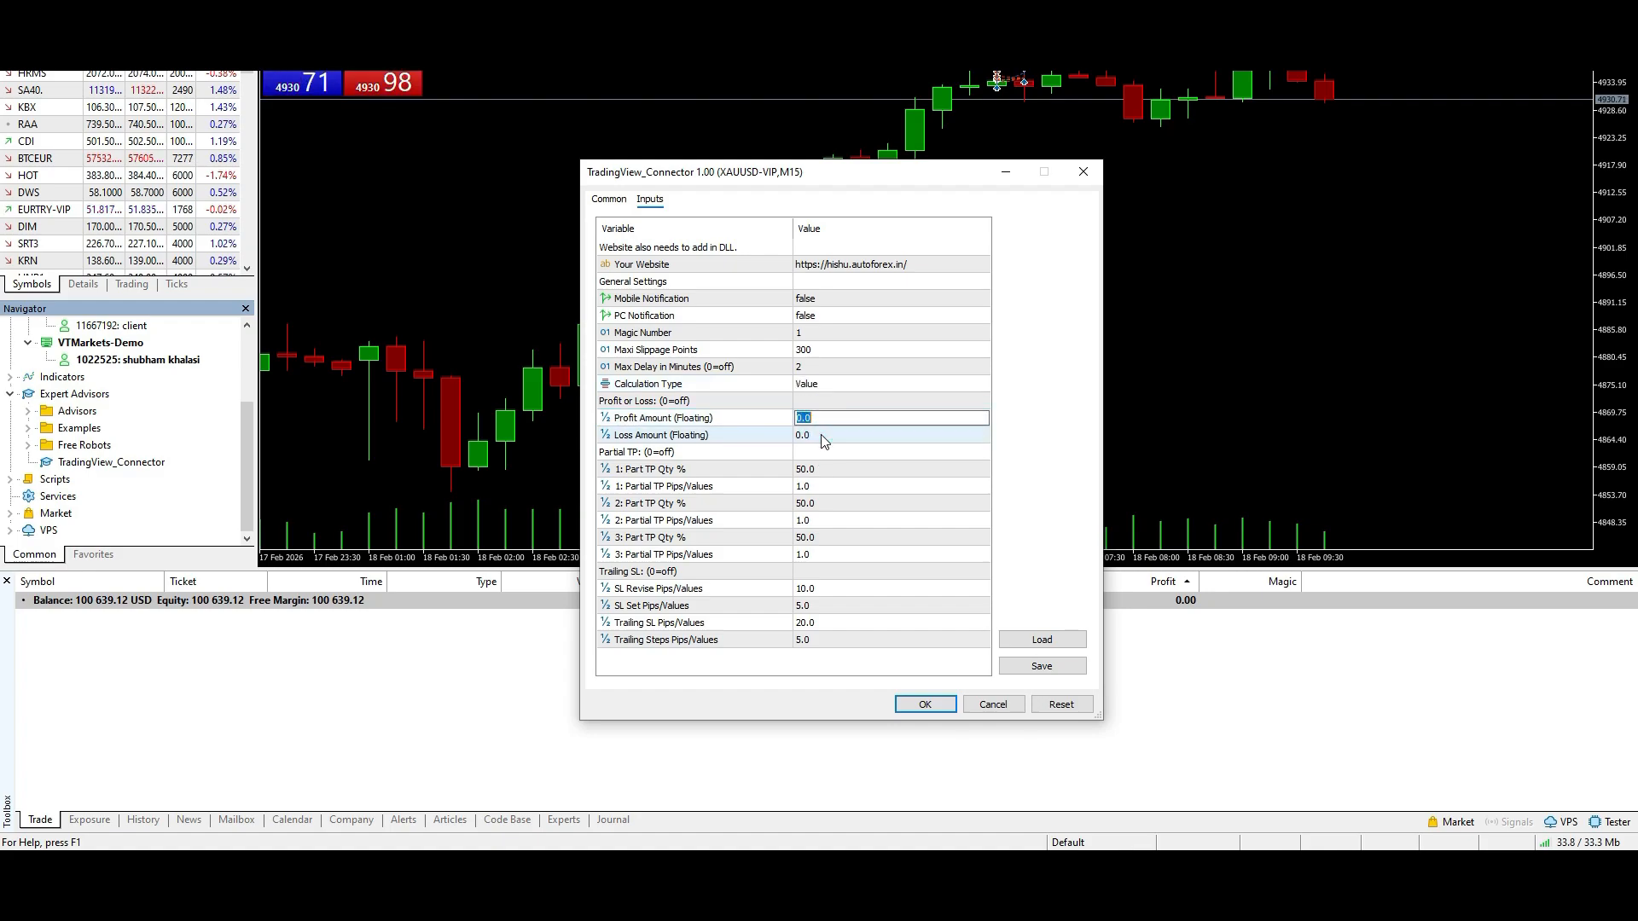
left_click(824, 432)
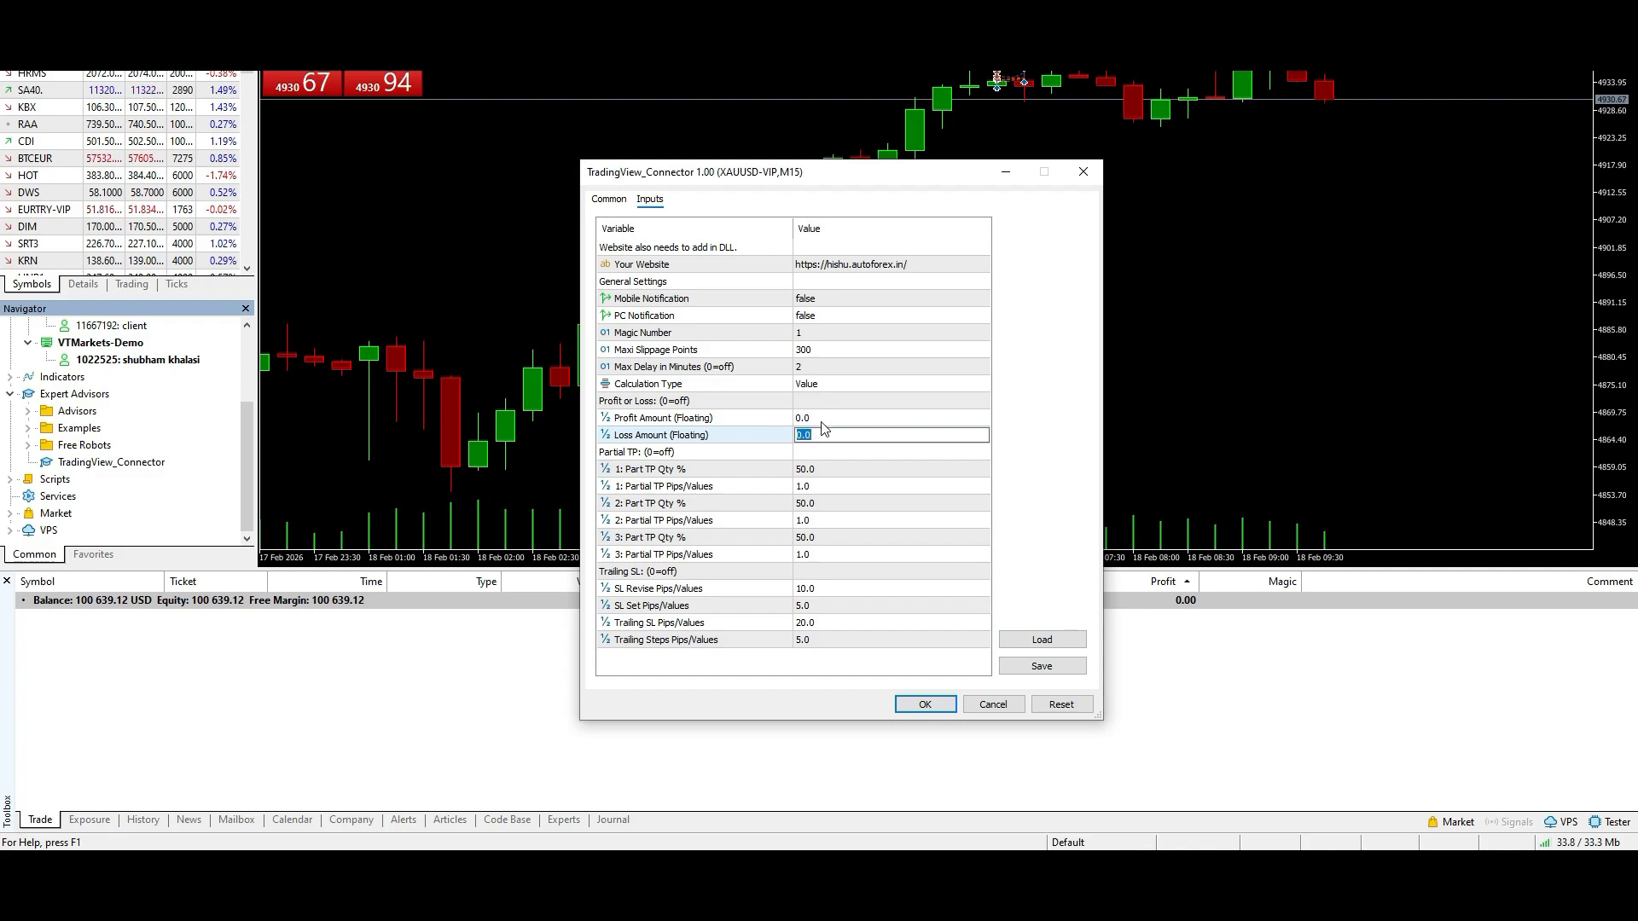
left_click(822, 422)
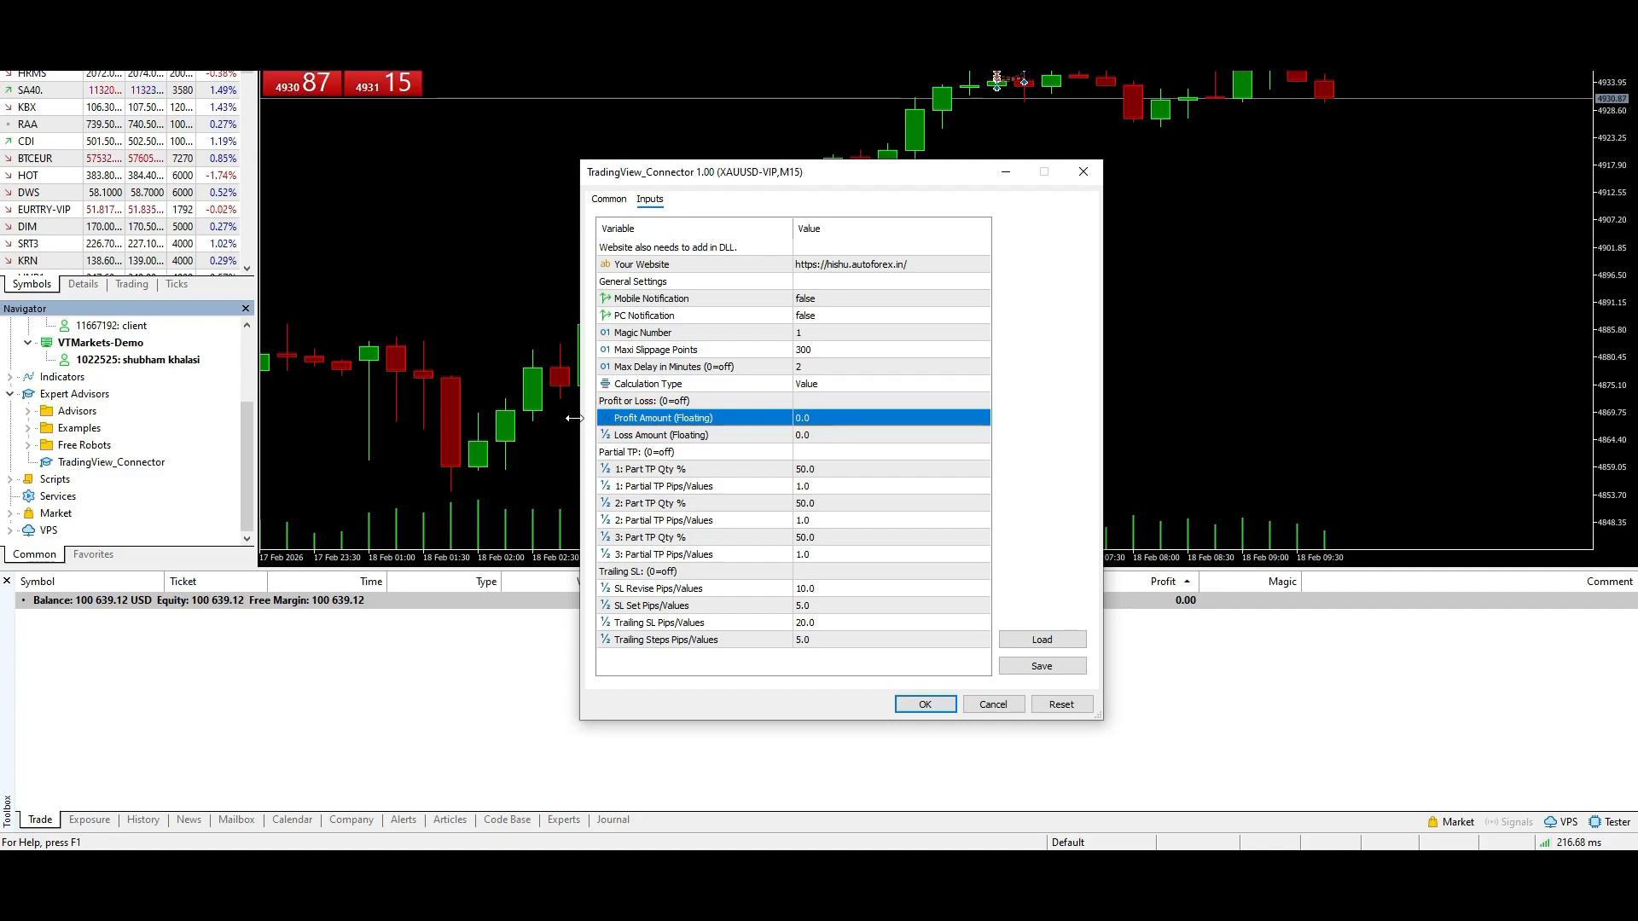
left_click(676, 401)
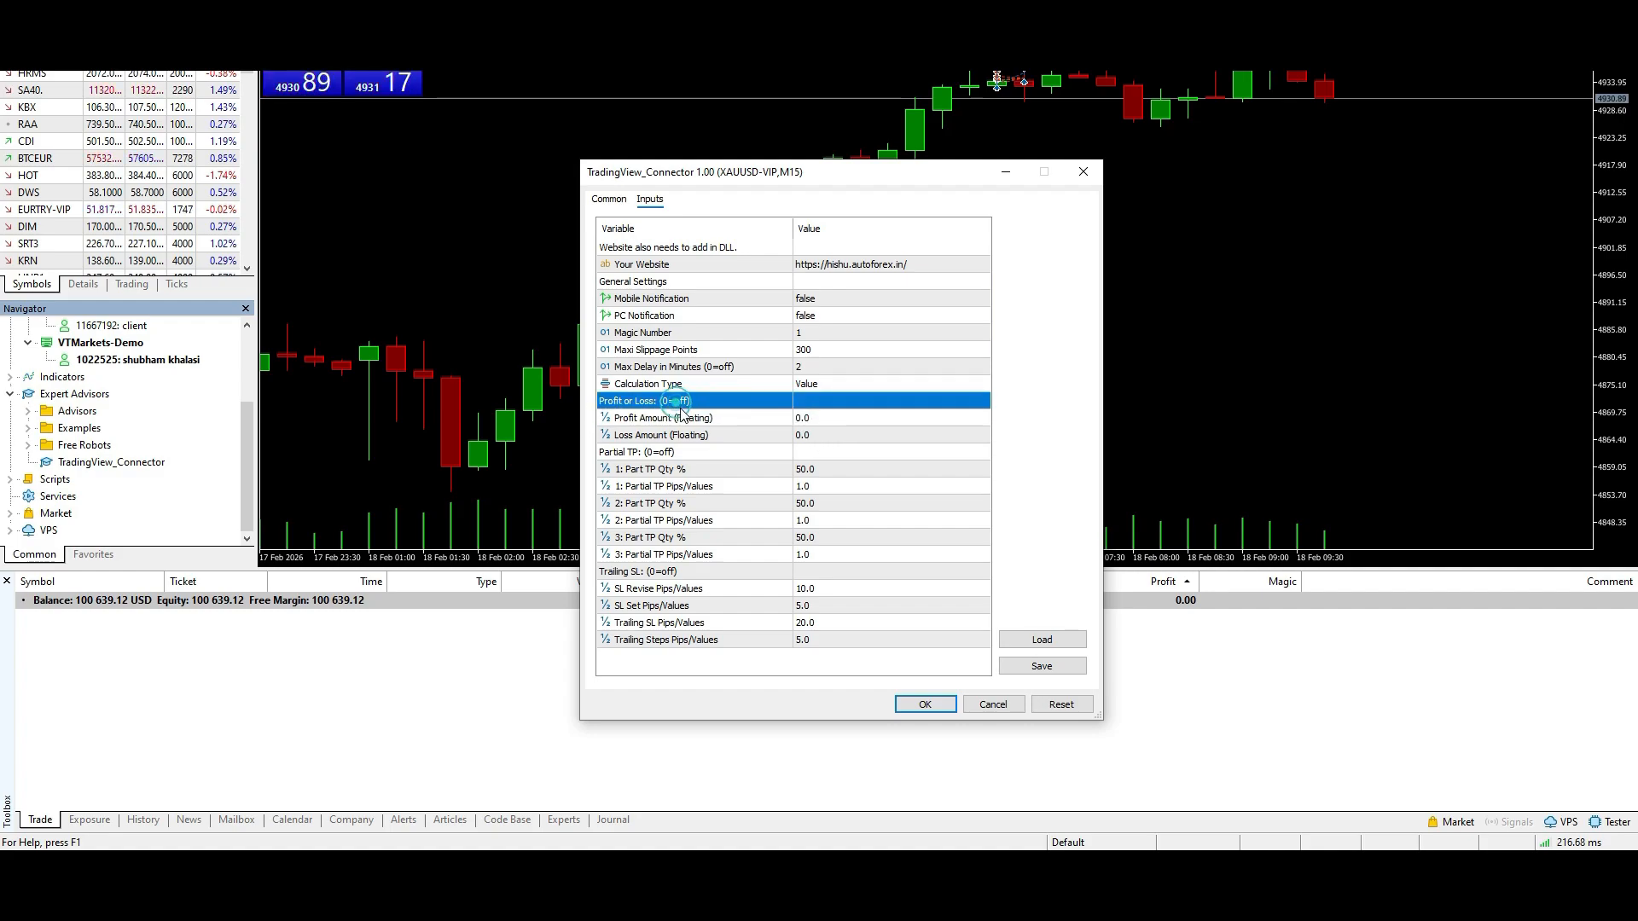
- Go through the quantity percentage and pips/values inputs of all three Partial TP levels
left_click(706, 454)
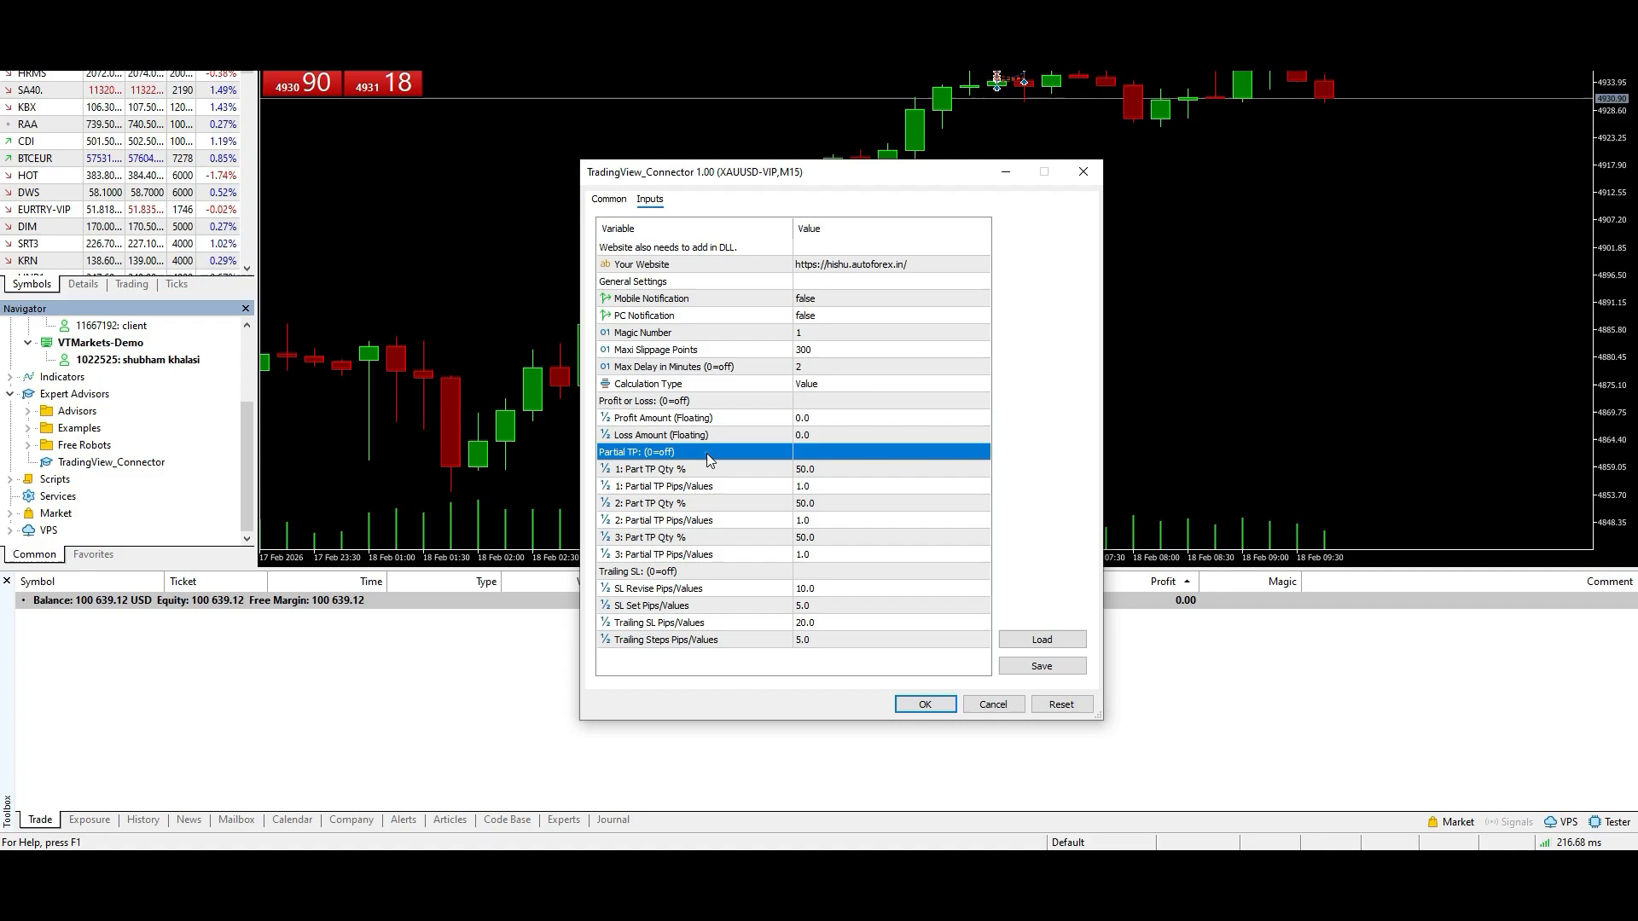
left_click(827, 470)
left_click(821, 501)
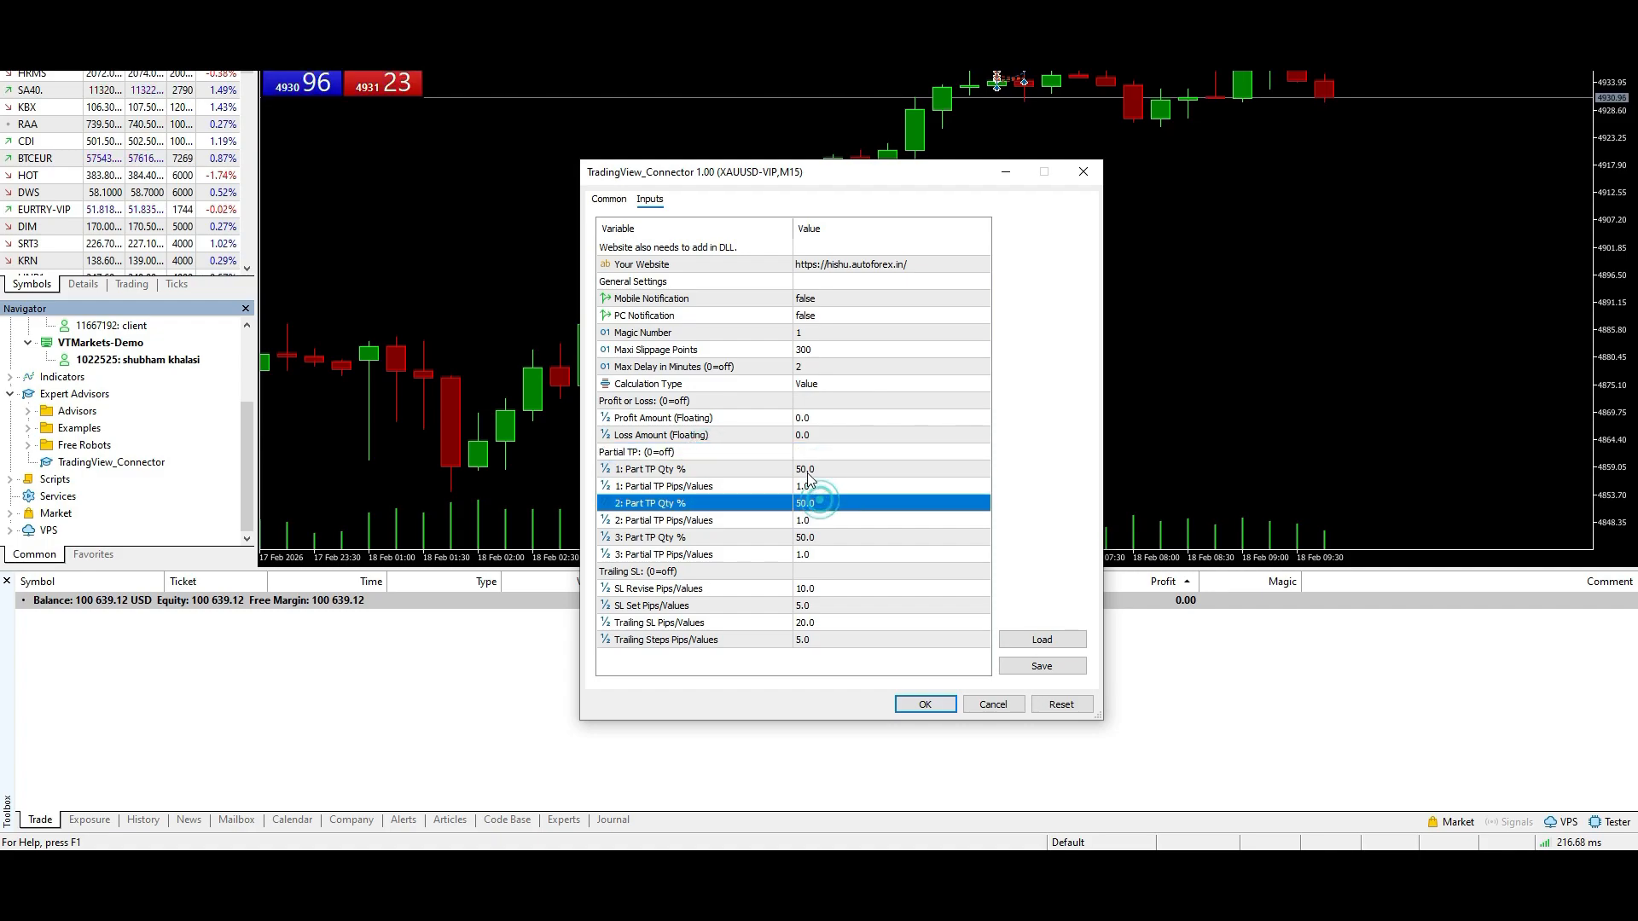
left_click(808, 470)
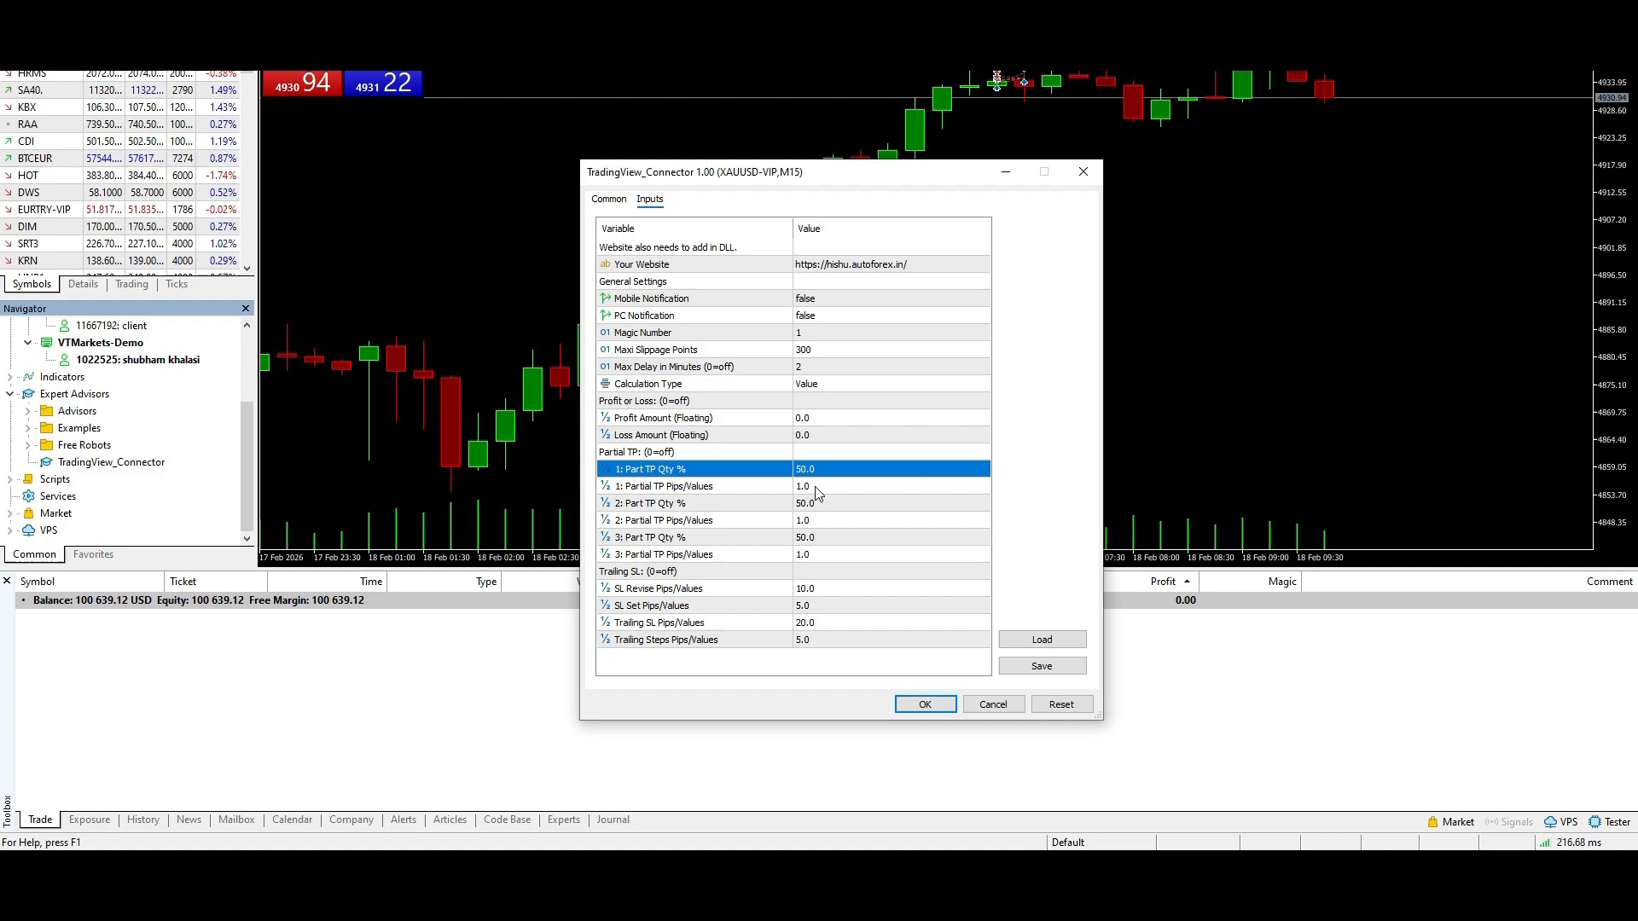
left_click(815, 486)
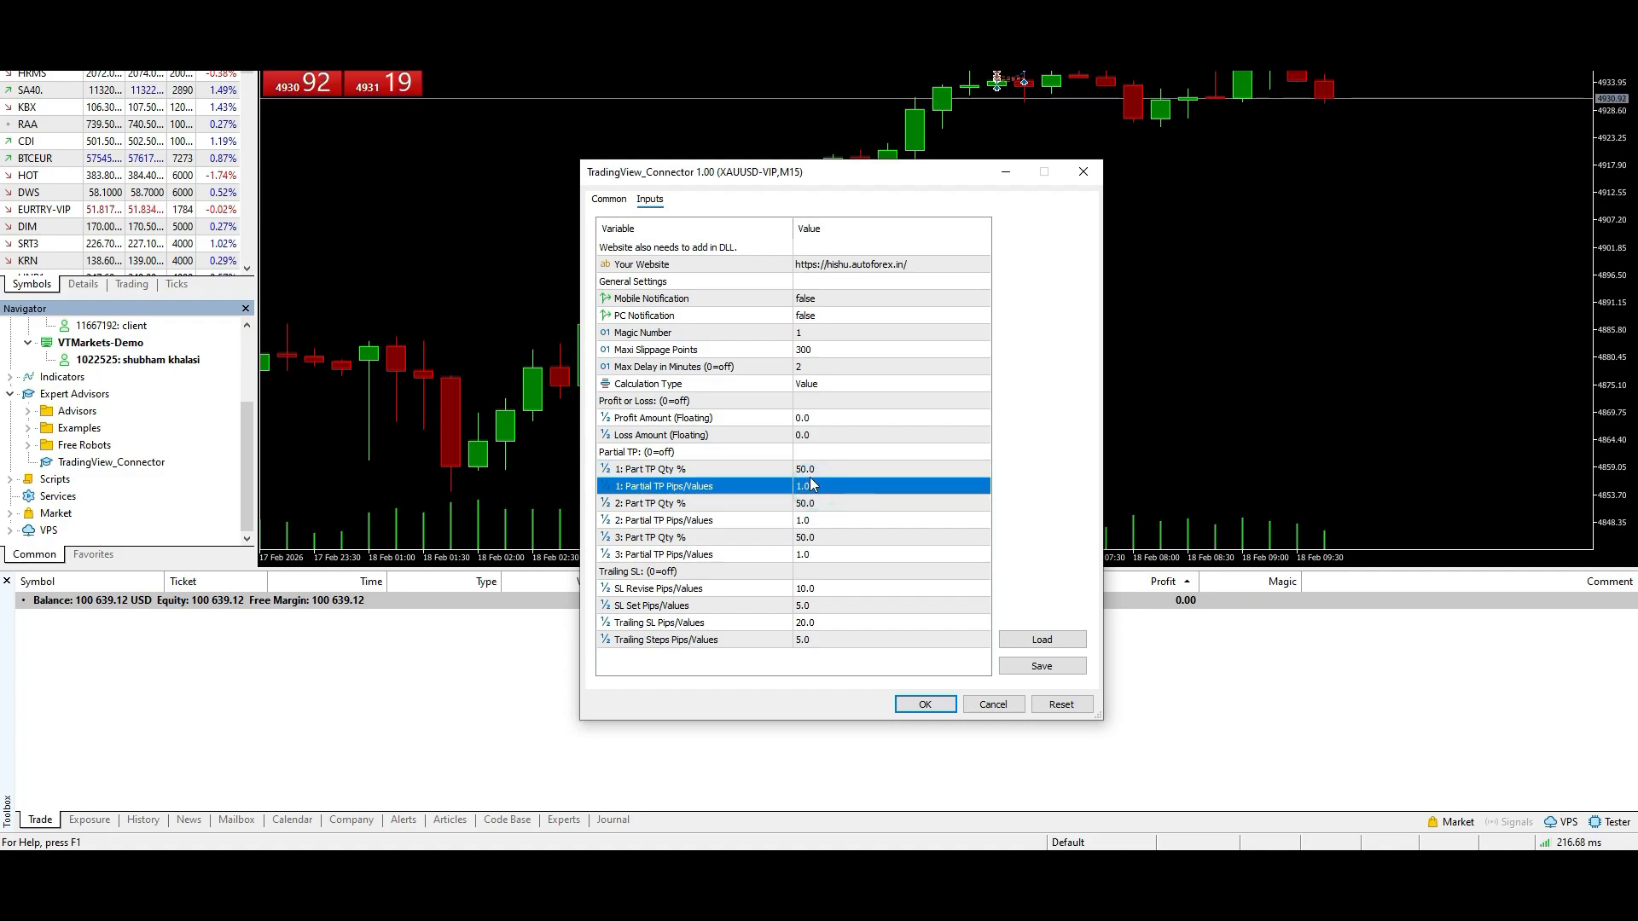
left_click(811, 469)
left_click(808, 486)
left_click(813, 504)
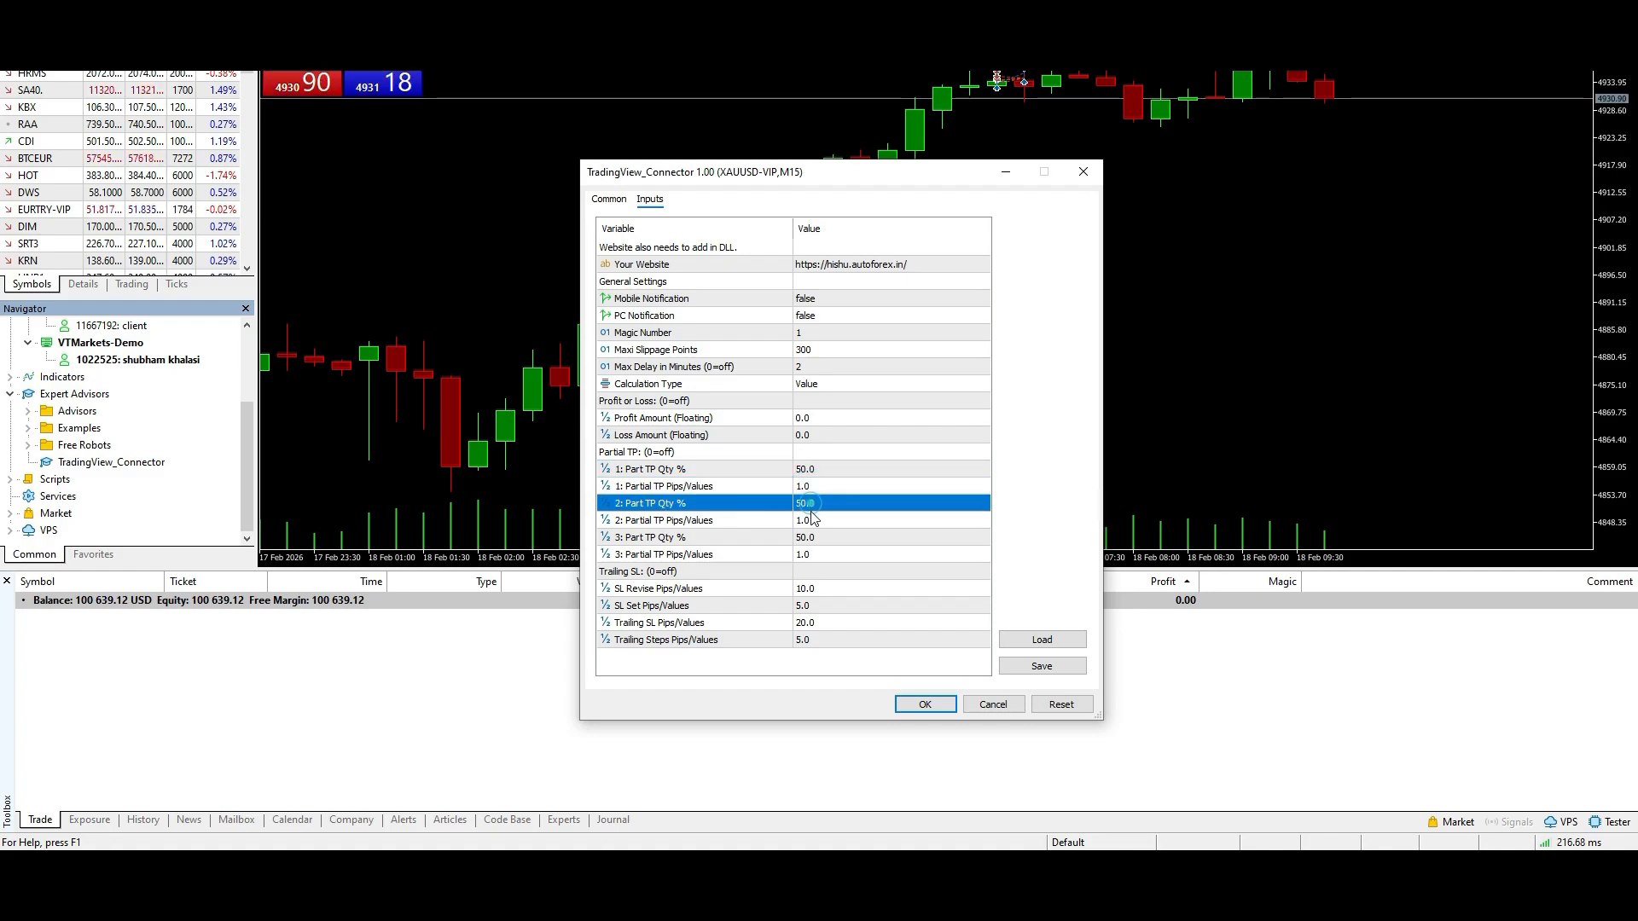
left_click(814, 520)
left_click(815, 537)
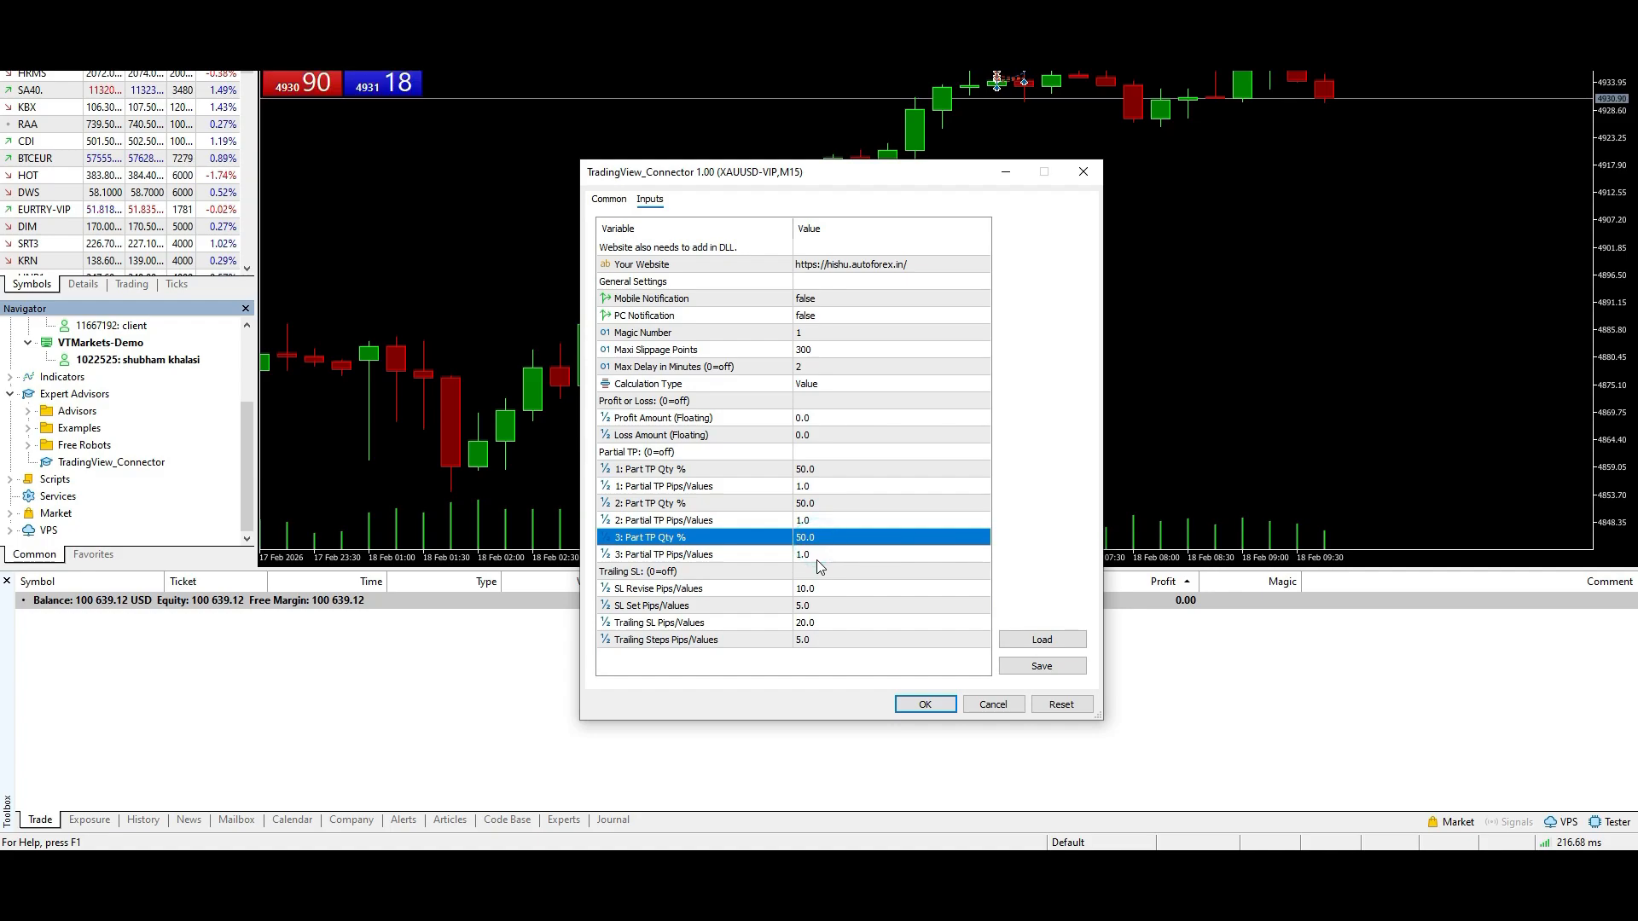
left_click(814, 554)
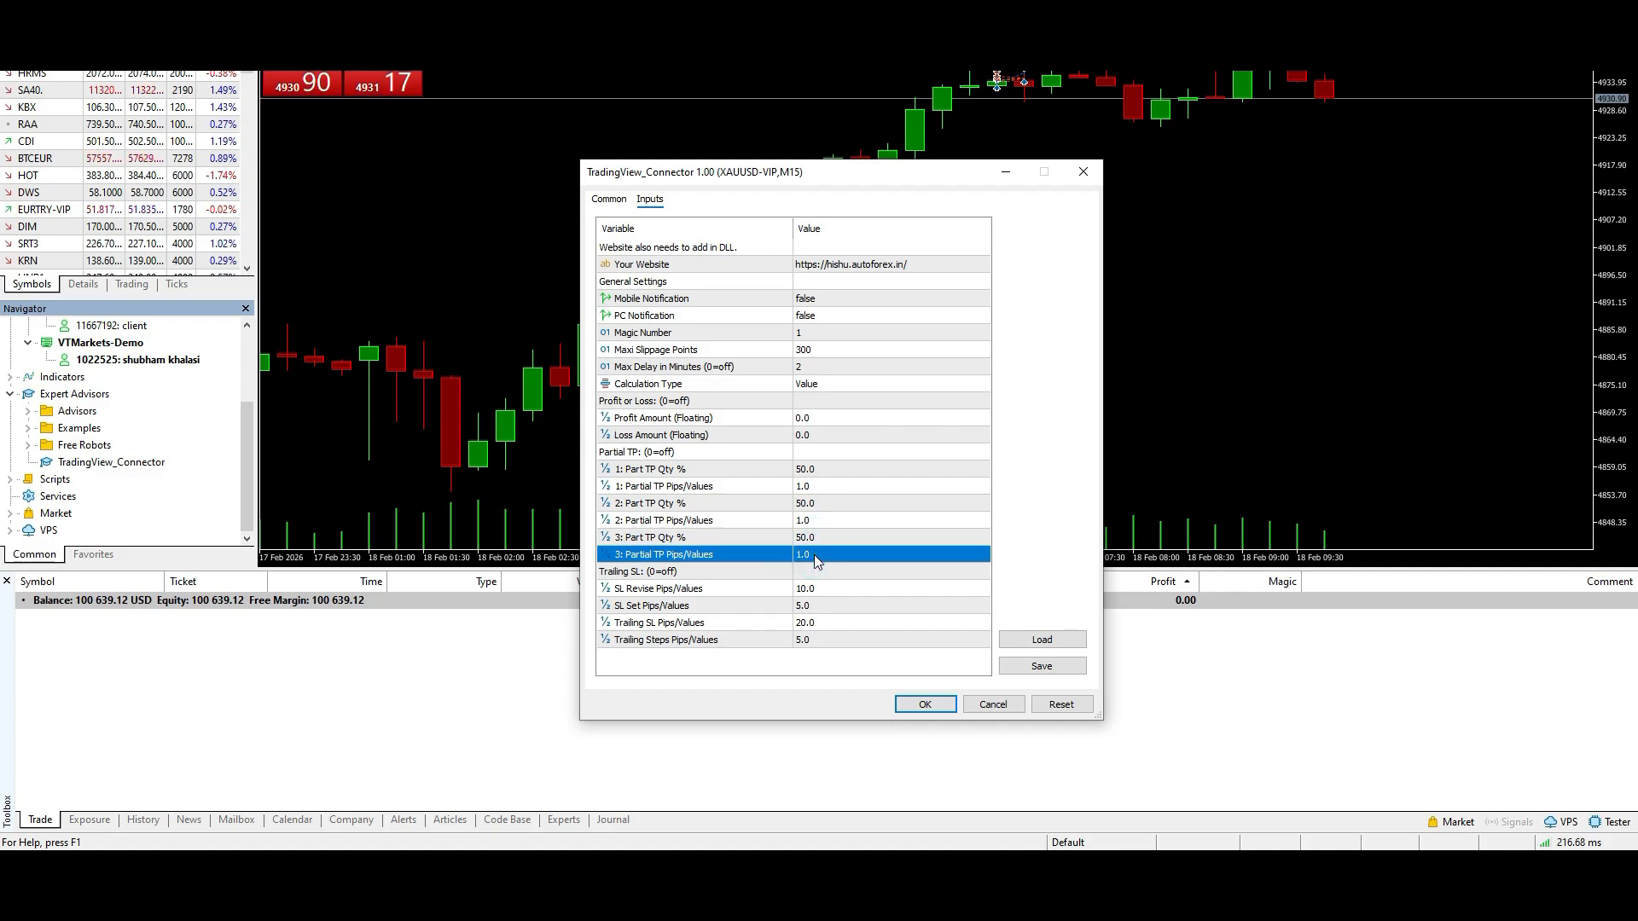
- Review the Trailing SL group's SL Revise, SL Set, Trailing SL and Trailing Steps inputs
left_click(817, 589)
left_click(823, 606)
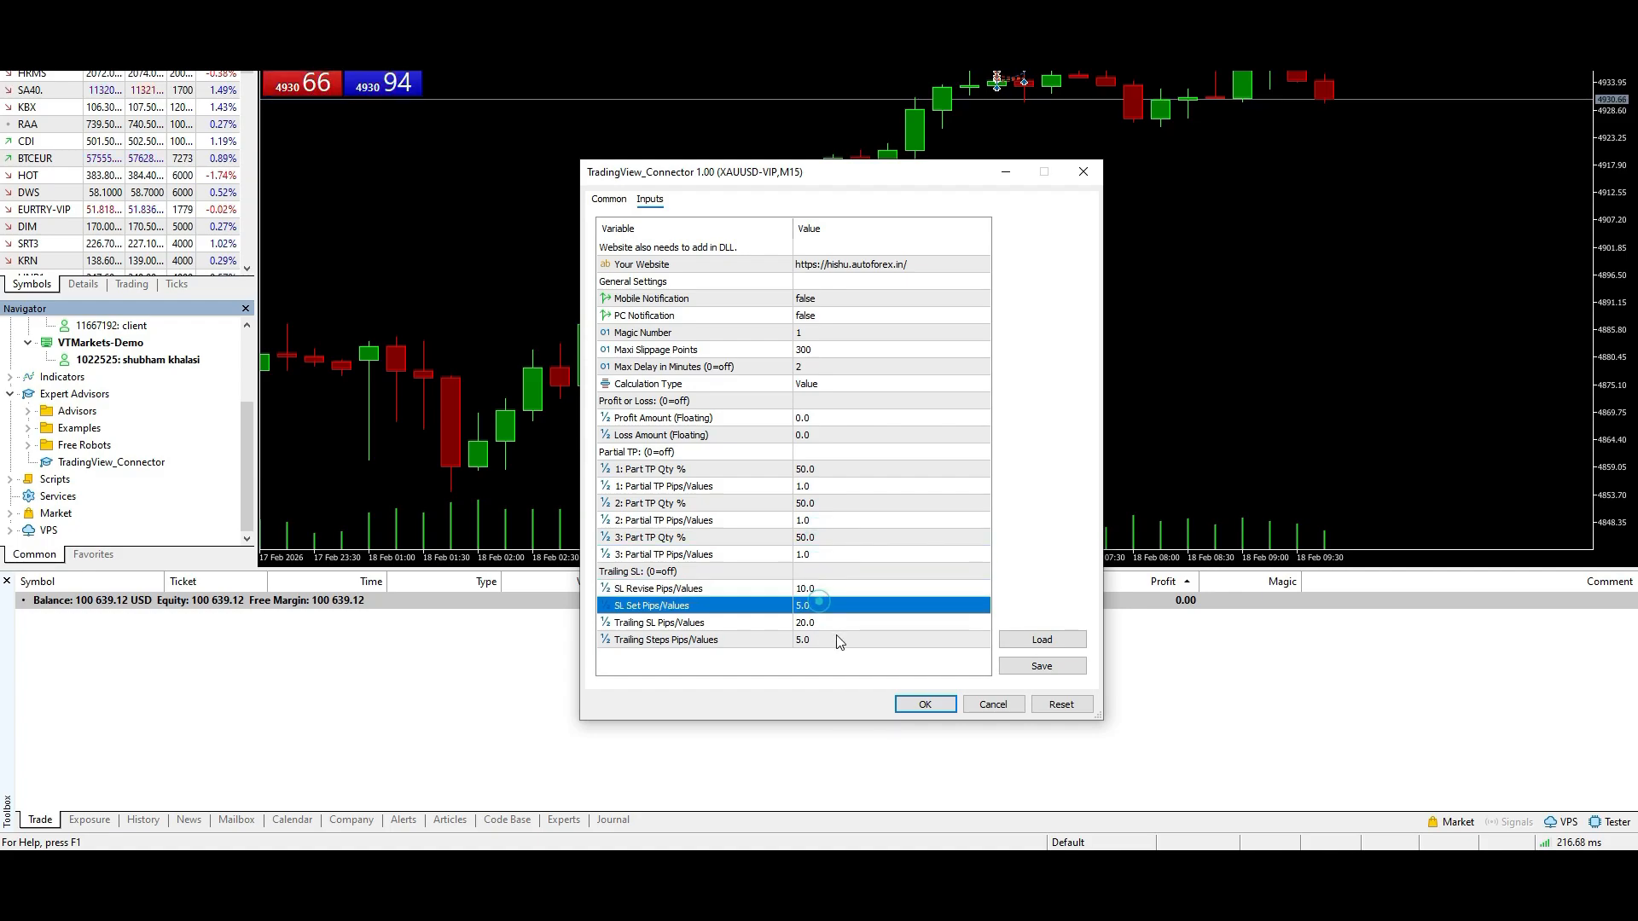
left_click(837, 623)
left_click(827, 640)
left_click(820, 623)
left_click(819, 606)
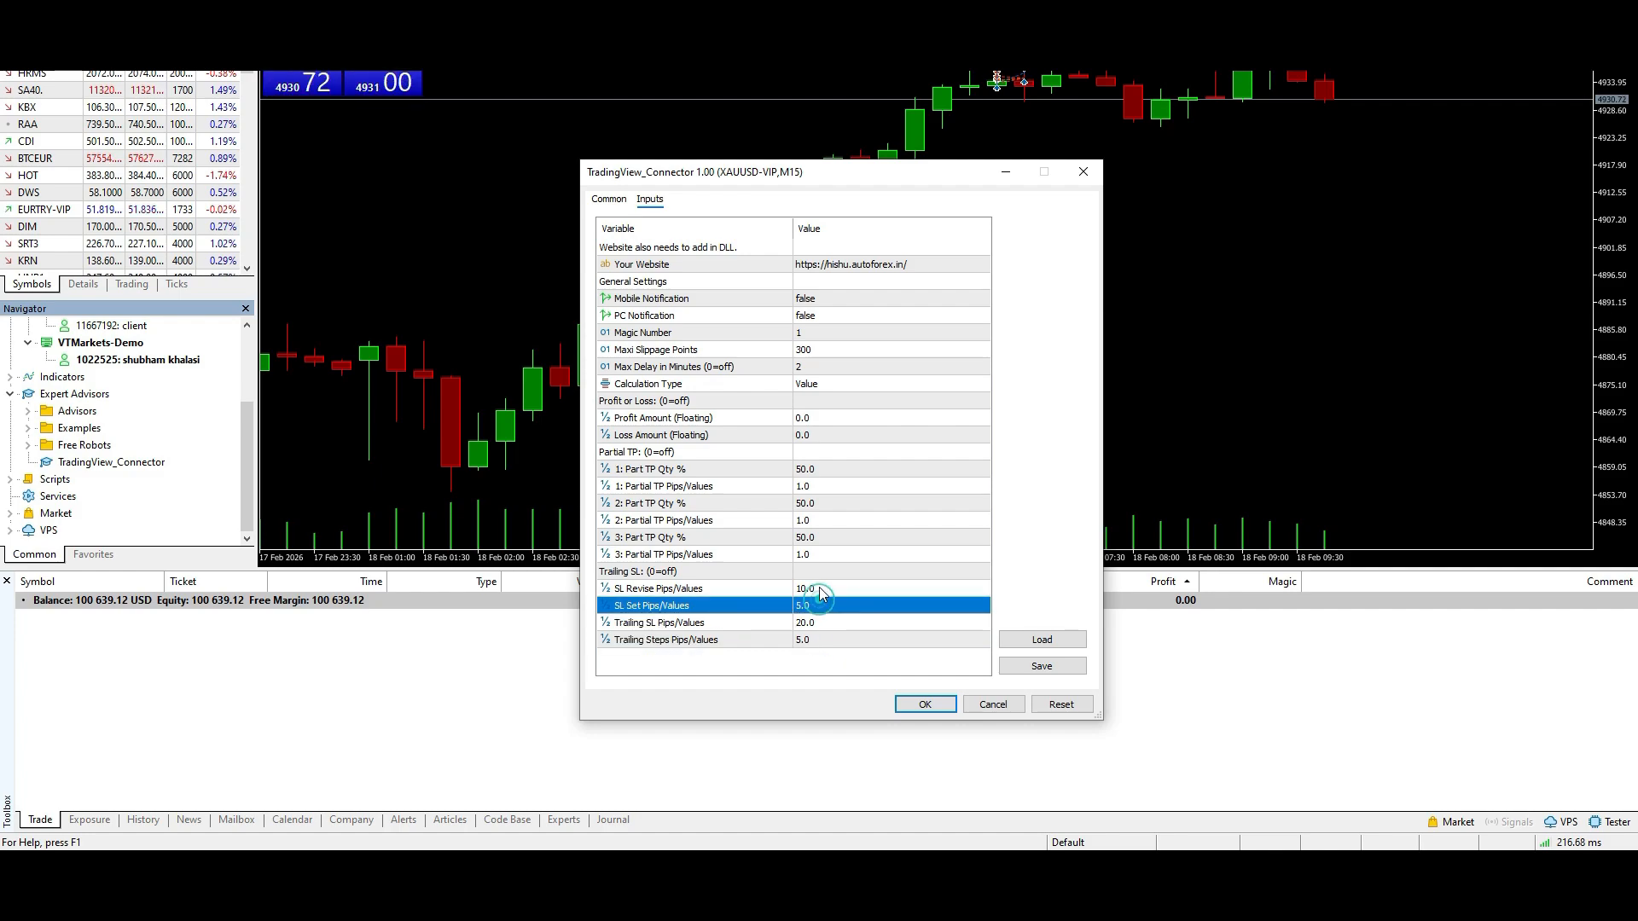
left_click(819, 588)
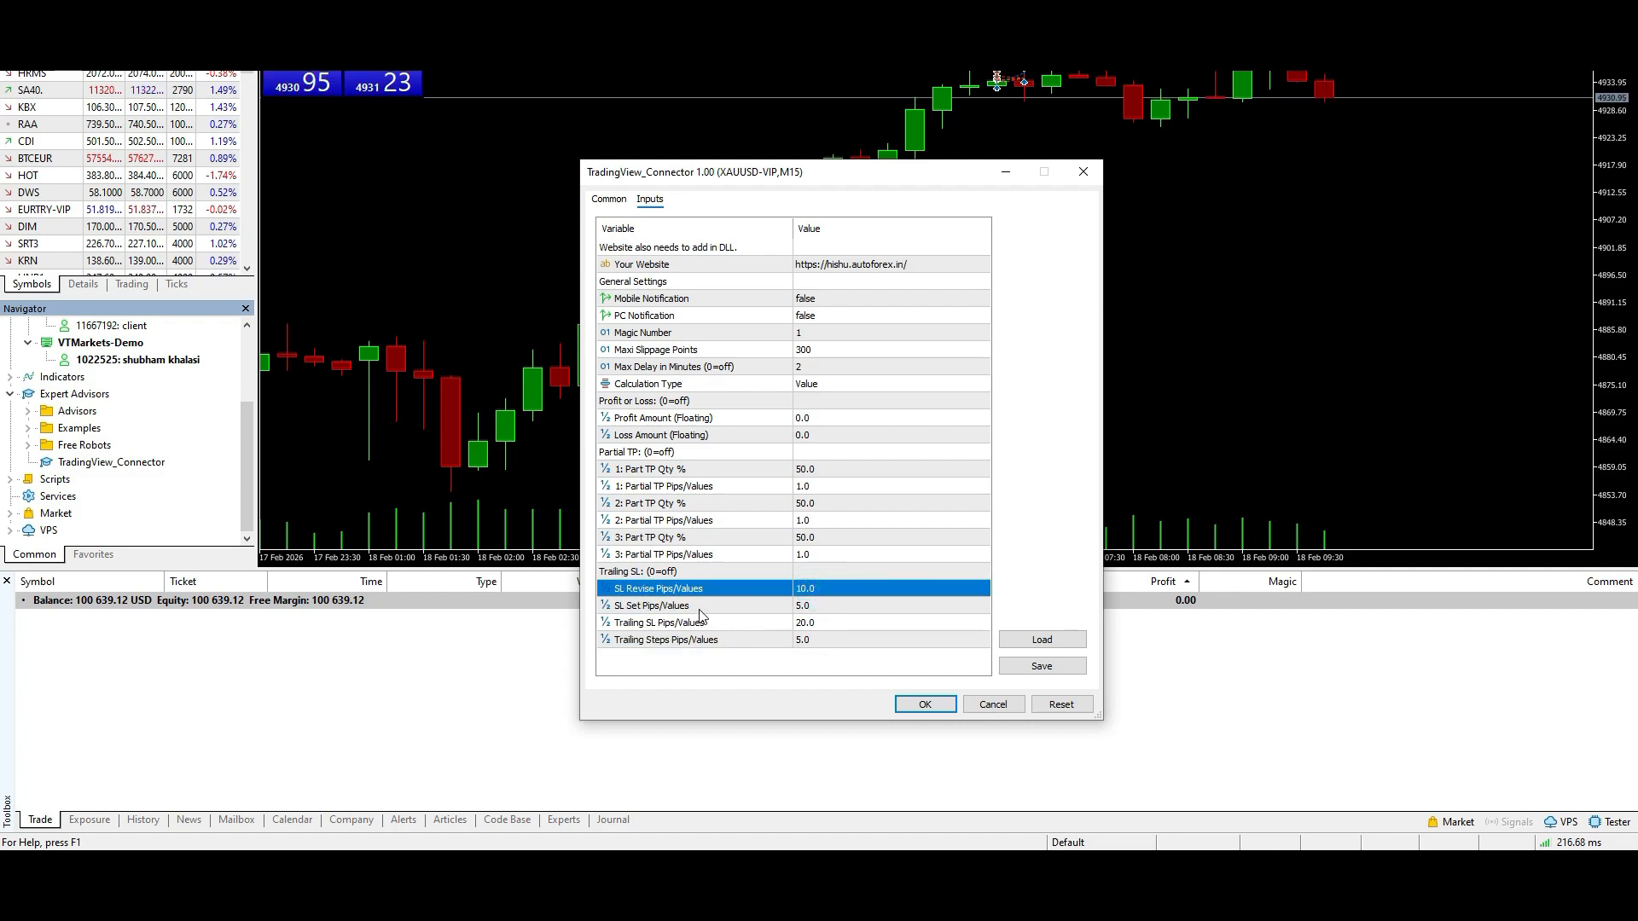
- Switch to the 4x Engineer website's Help page and search its articles for "TRAILING SL"
left_click(398, 870)
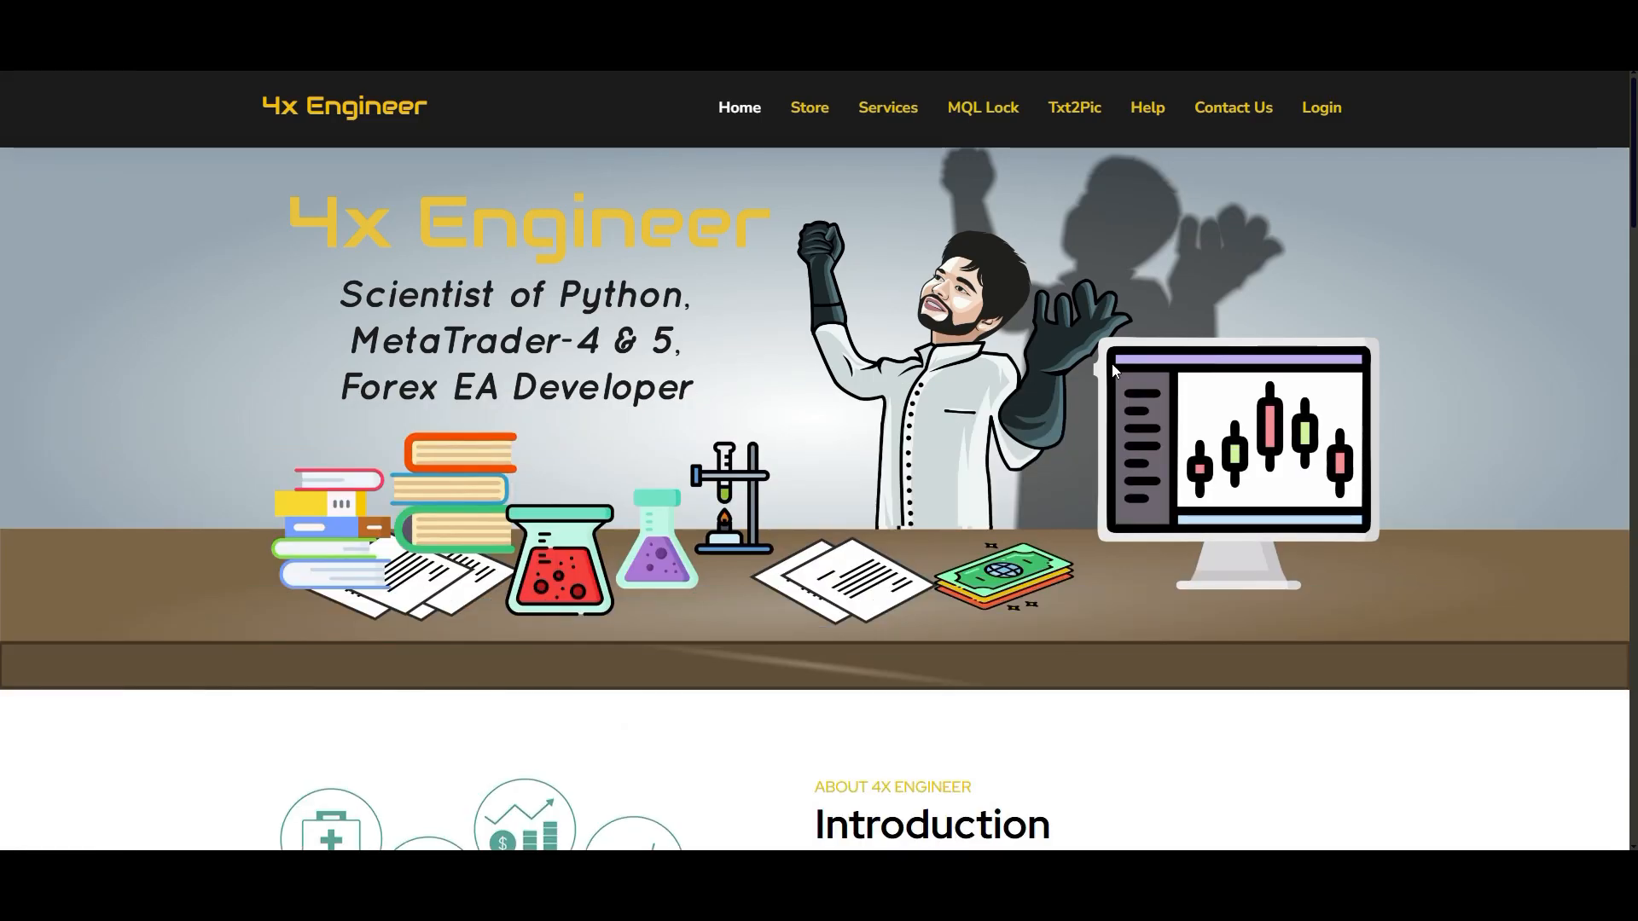
left_click(1146, 109)
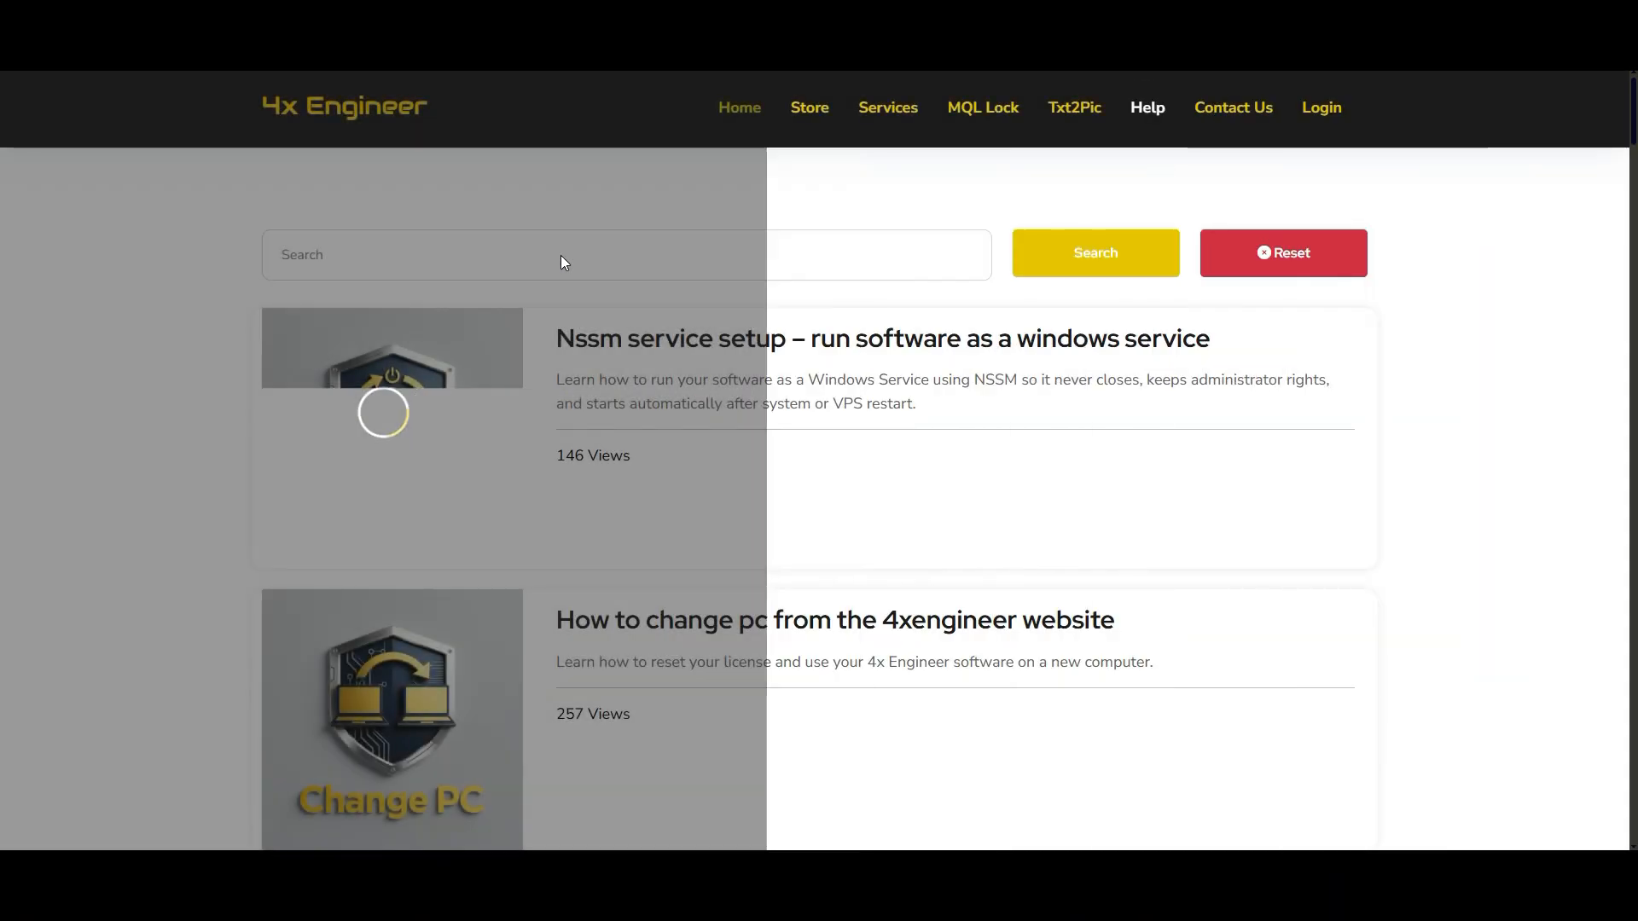
left_click(482, 247)
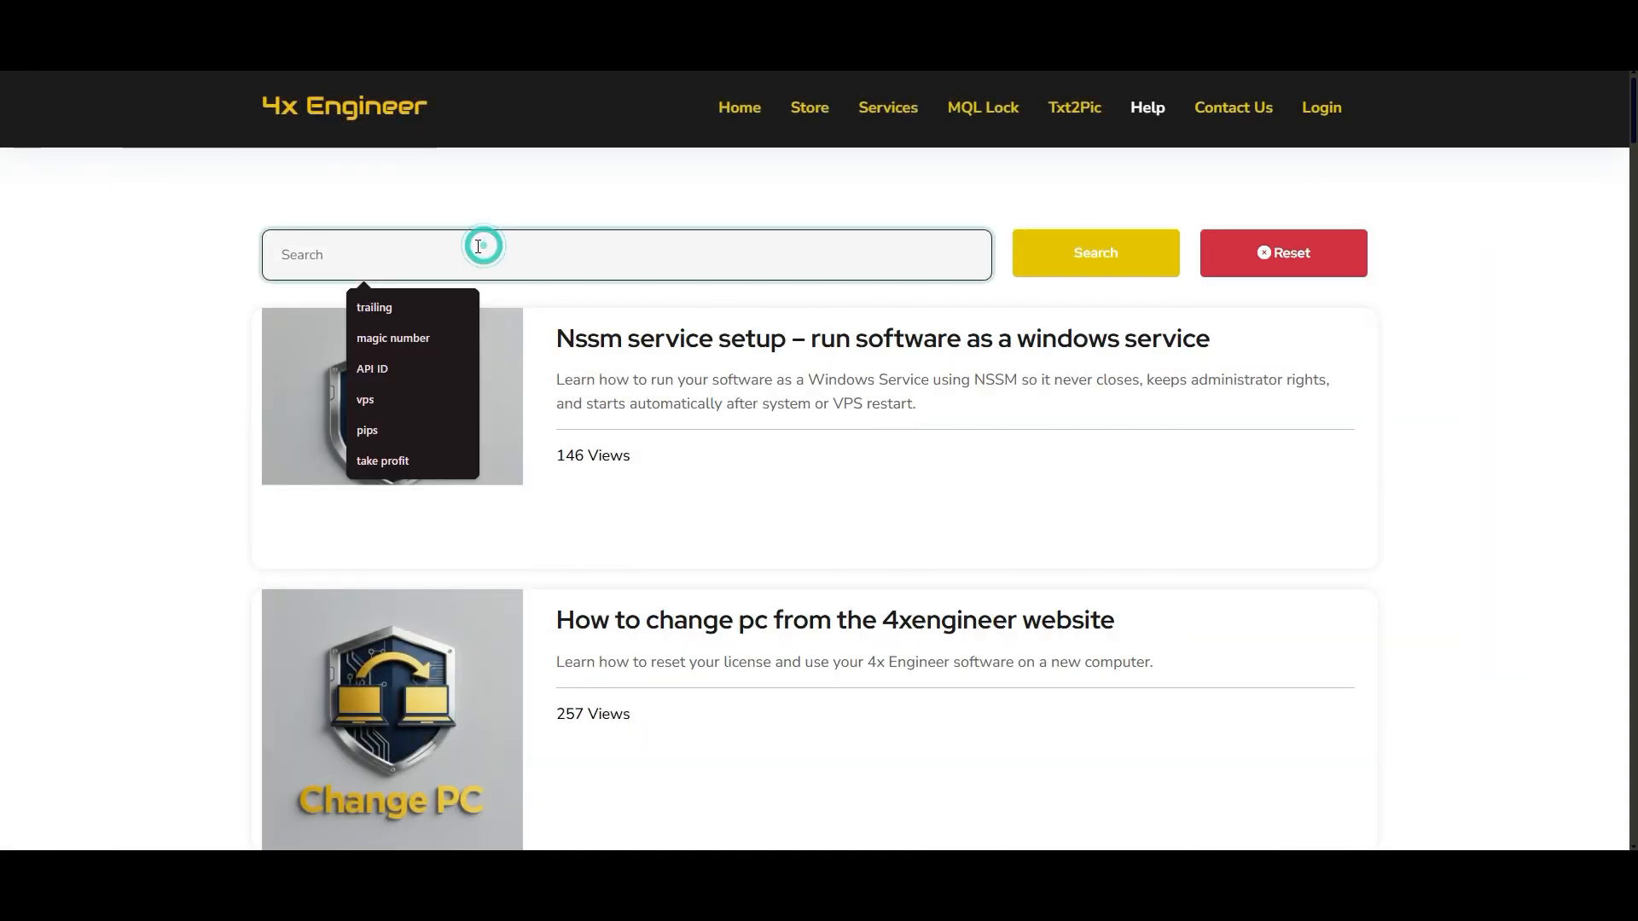
type("TRAILING S")
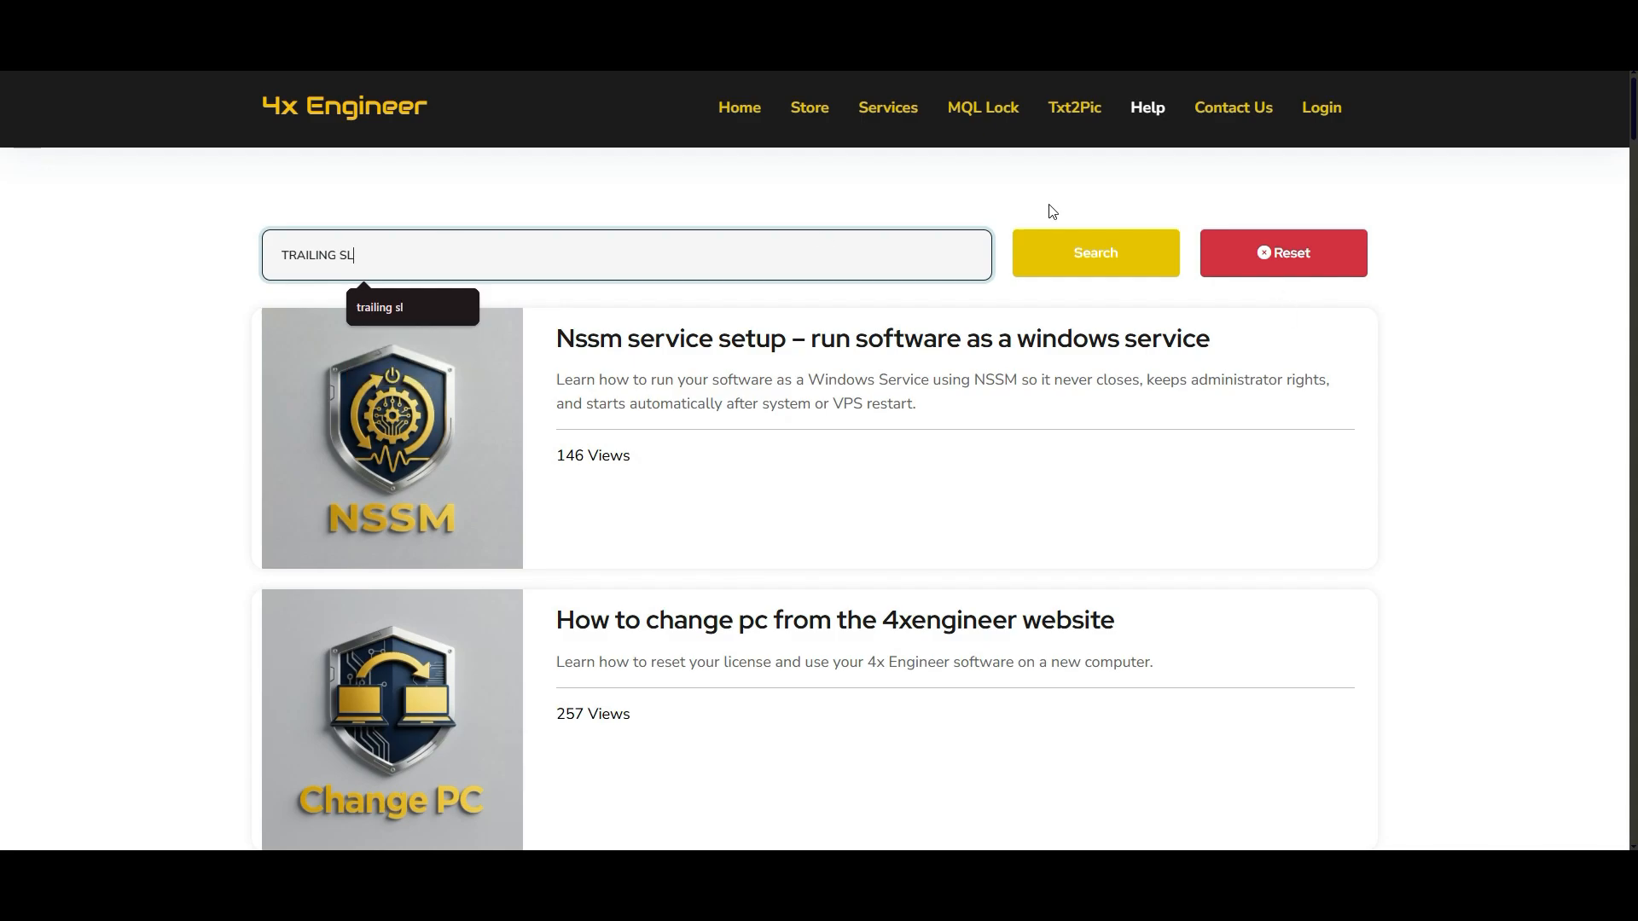
type("L")
left_click(1122, 256)
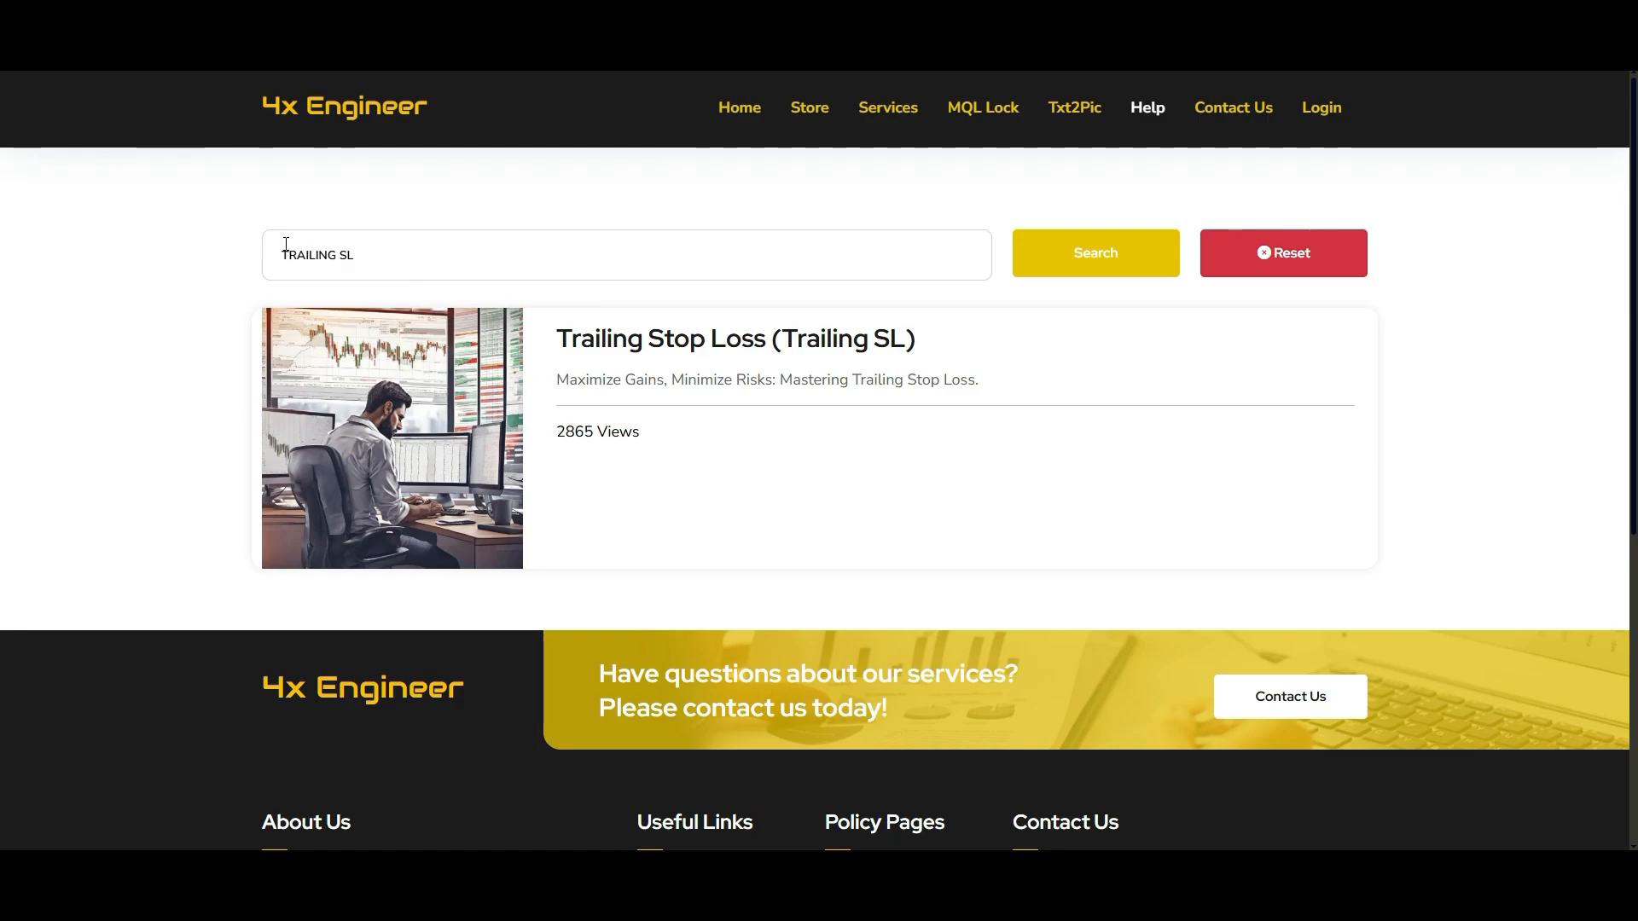
- Search the help articles for "TRAILING" and open the Trailing Stop Loss After Breakeven article
left_click(413, 260)
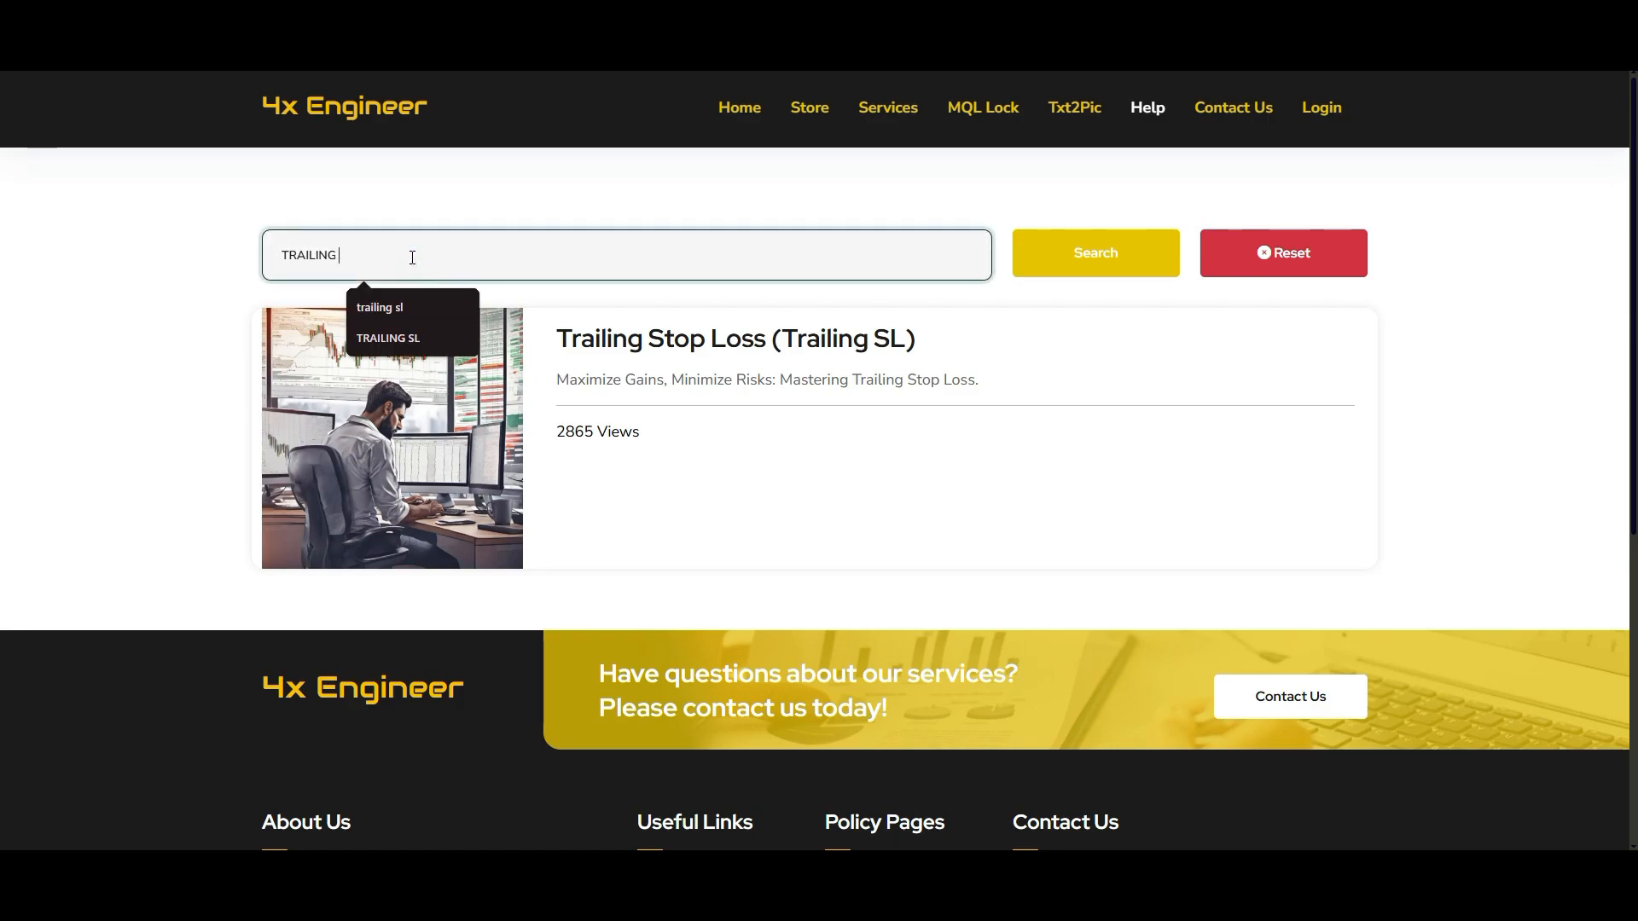
key("BackSpace")
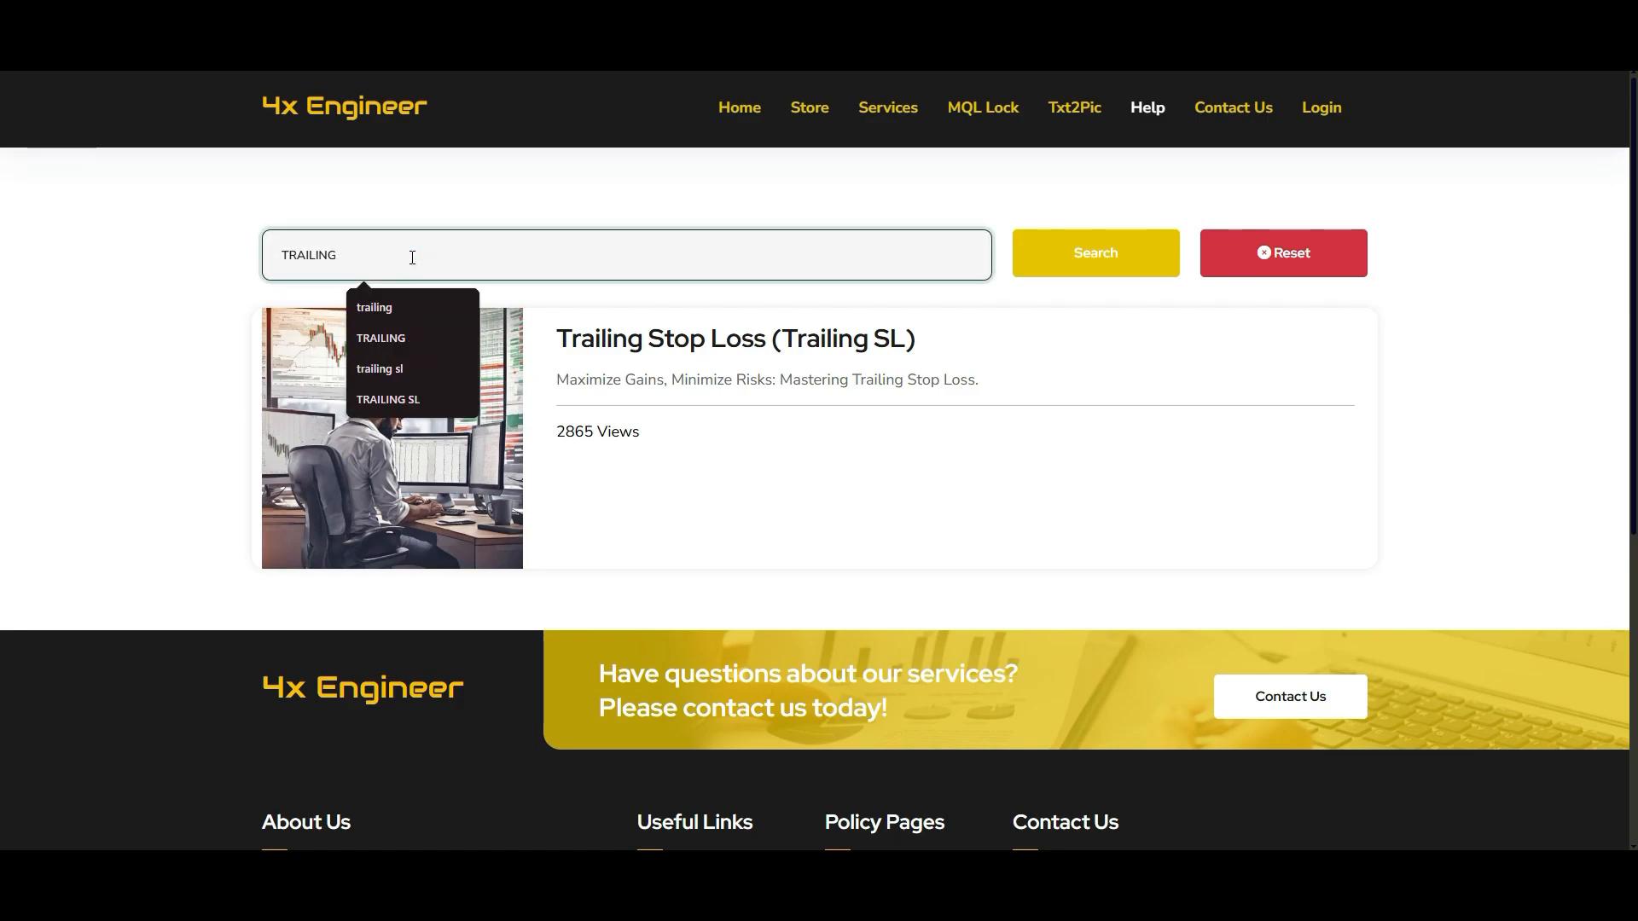
left_click(1092, 264)
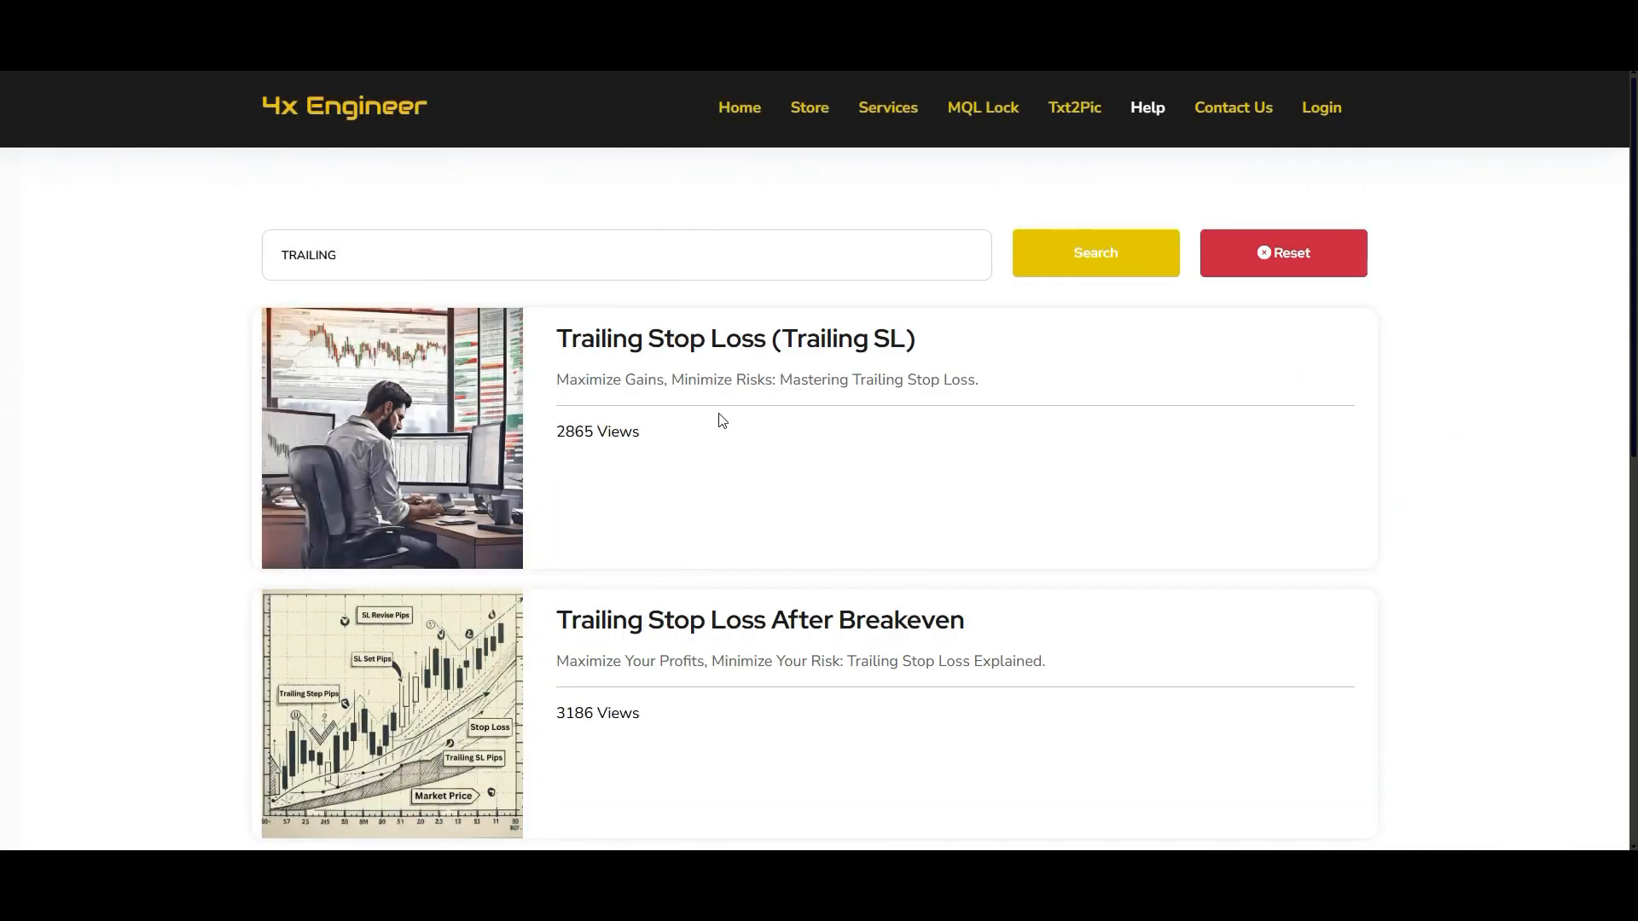
scroll(719, 414, "down", 4)
scroll(717, 427, "up", 4)
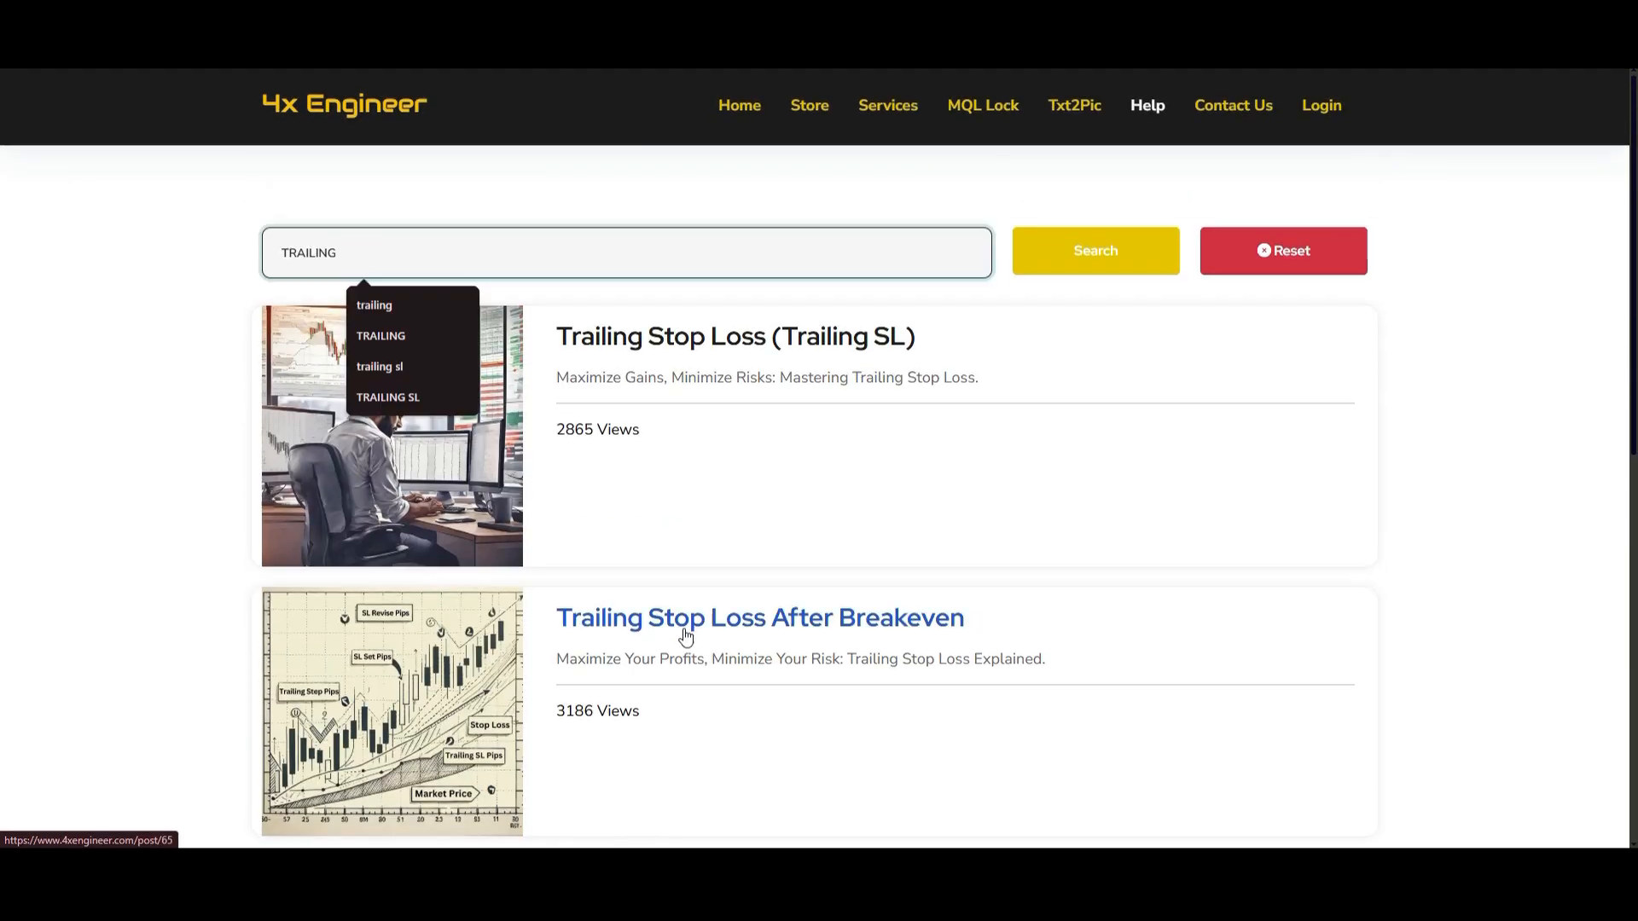
left_click(685, 621)
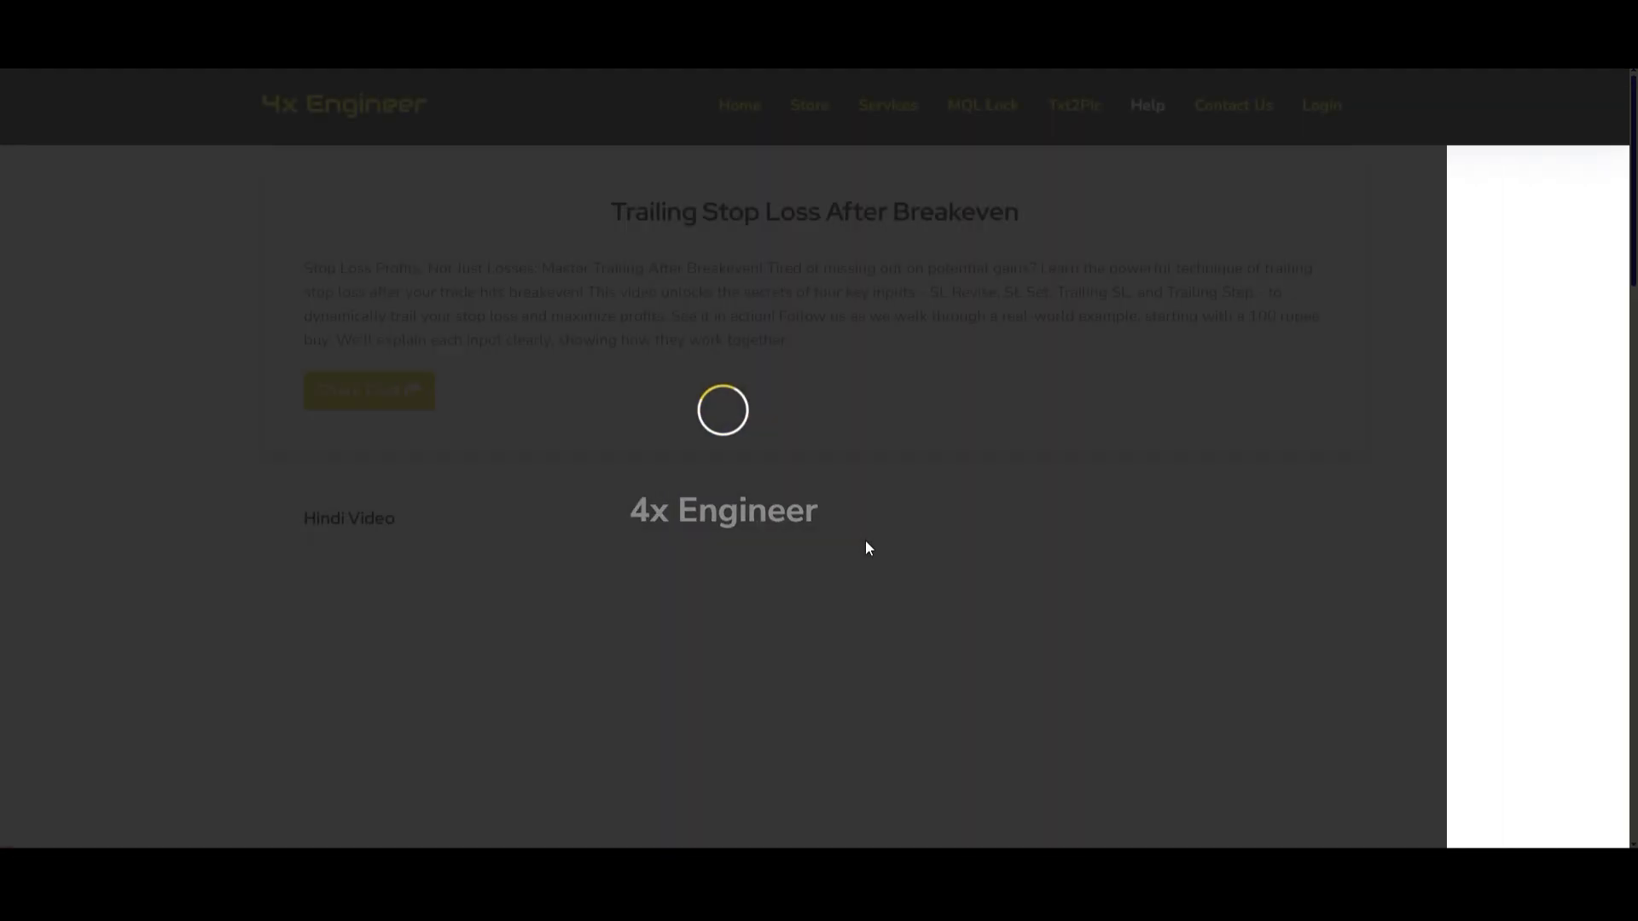
scroll(866, 542, "down", 2)
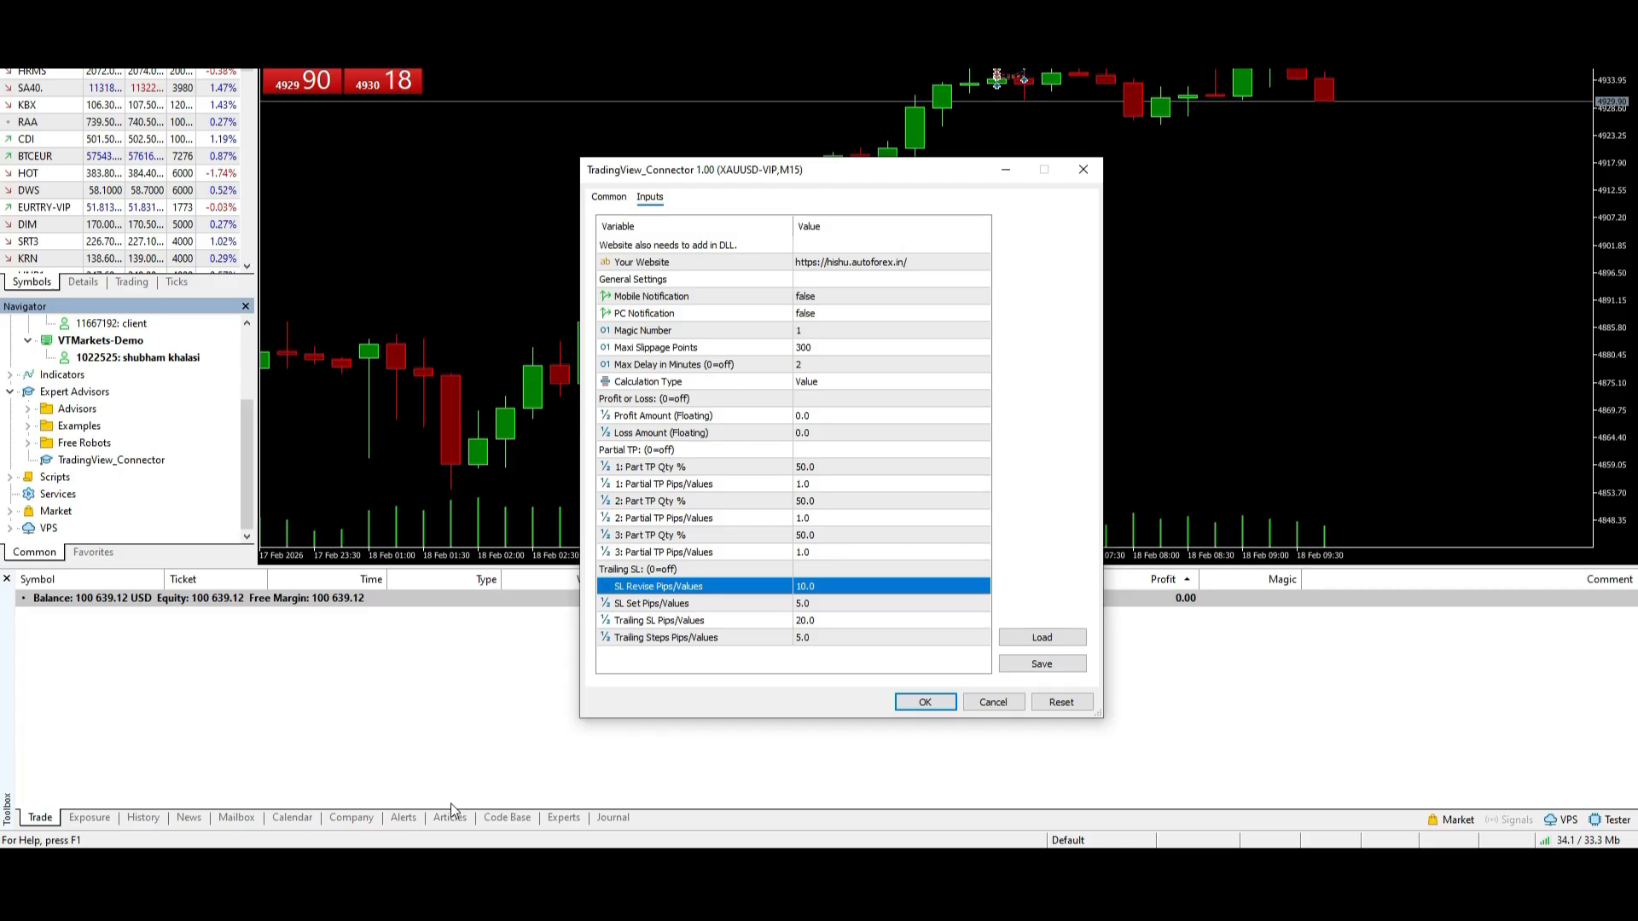
- Switch to MetaTrader, review the Trailing SL inputs and attach TradingView_Connector to the XAUUSD-VIP chart
left_click(727, 607)
left_click(726, 625)
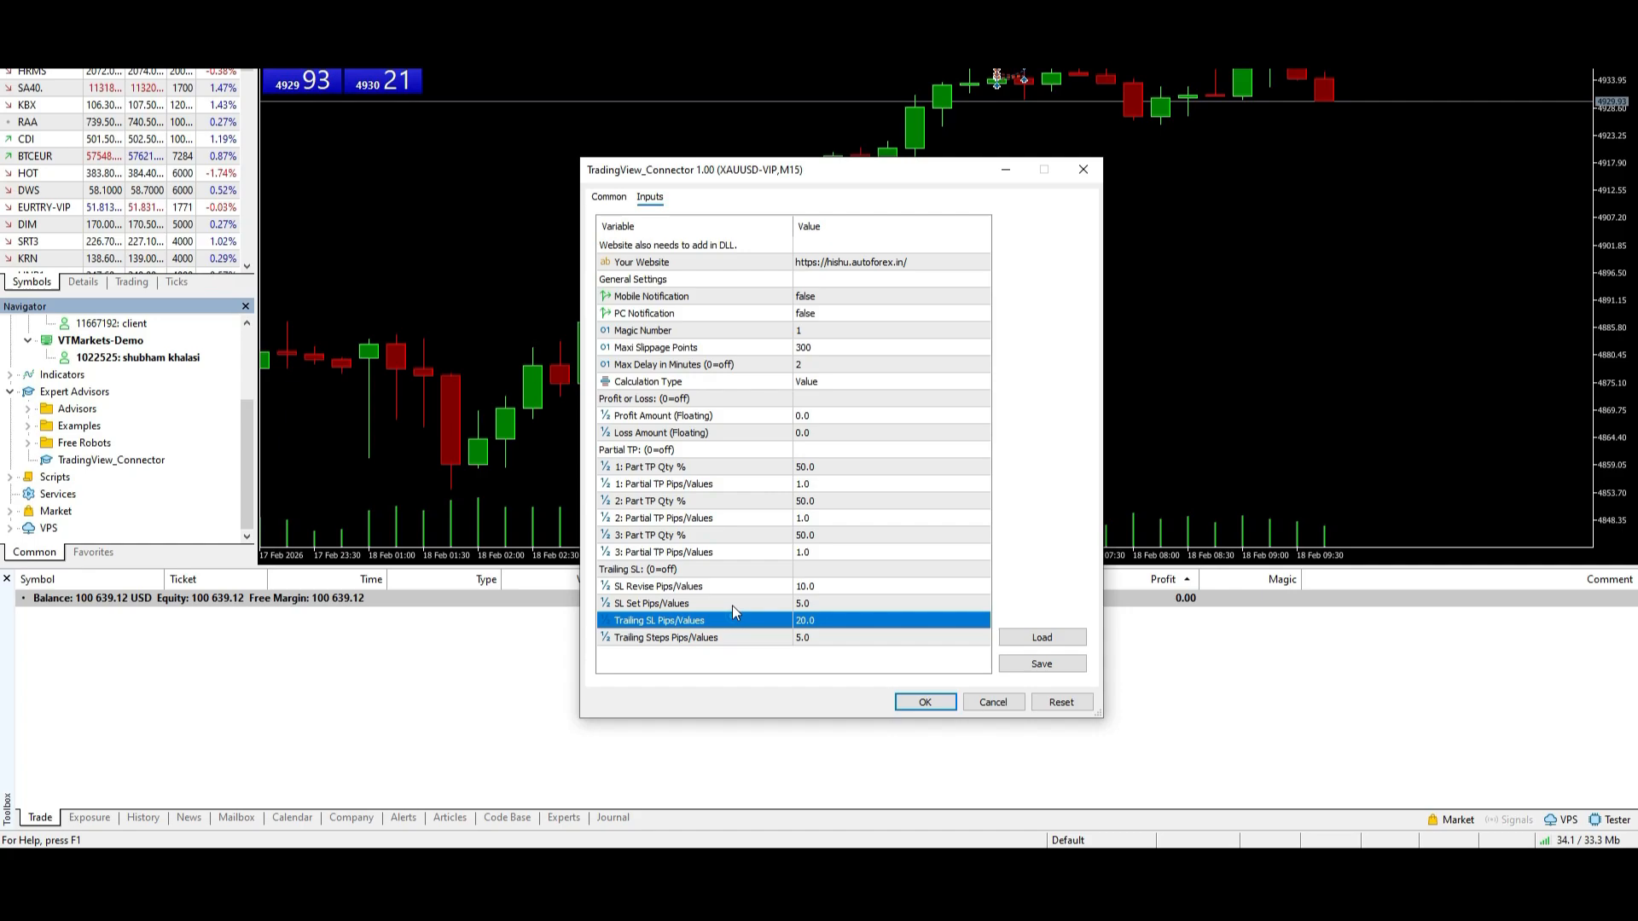
left_click(732, 604)
left_click(732, 589)
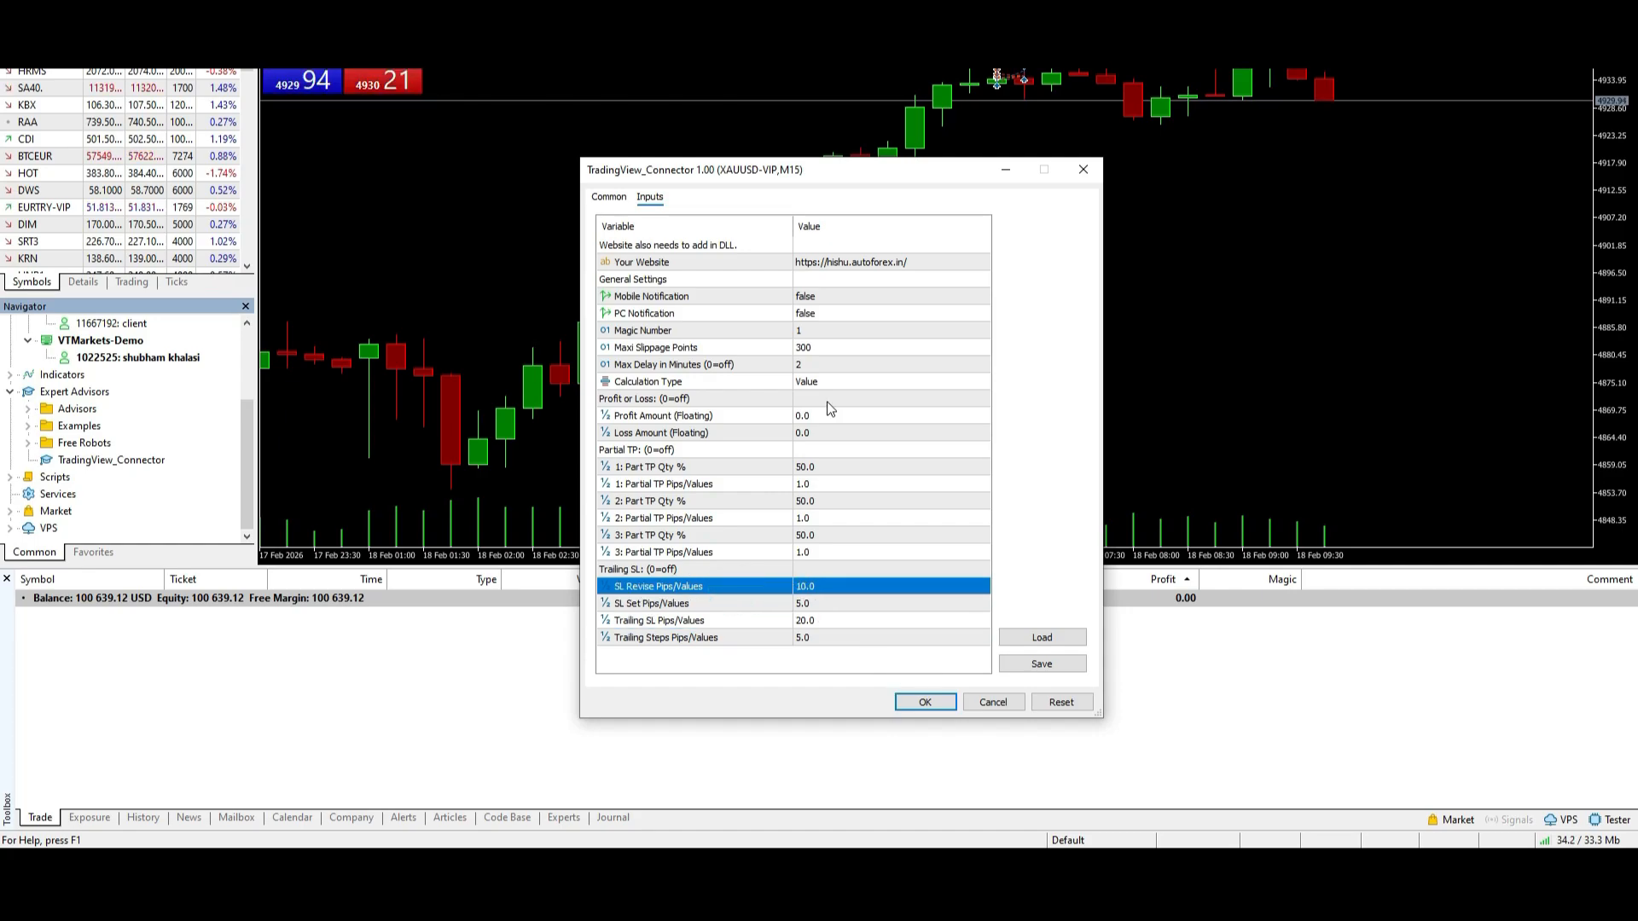
left_click(924, 708)
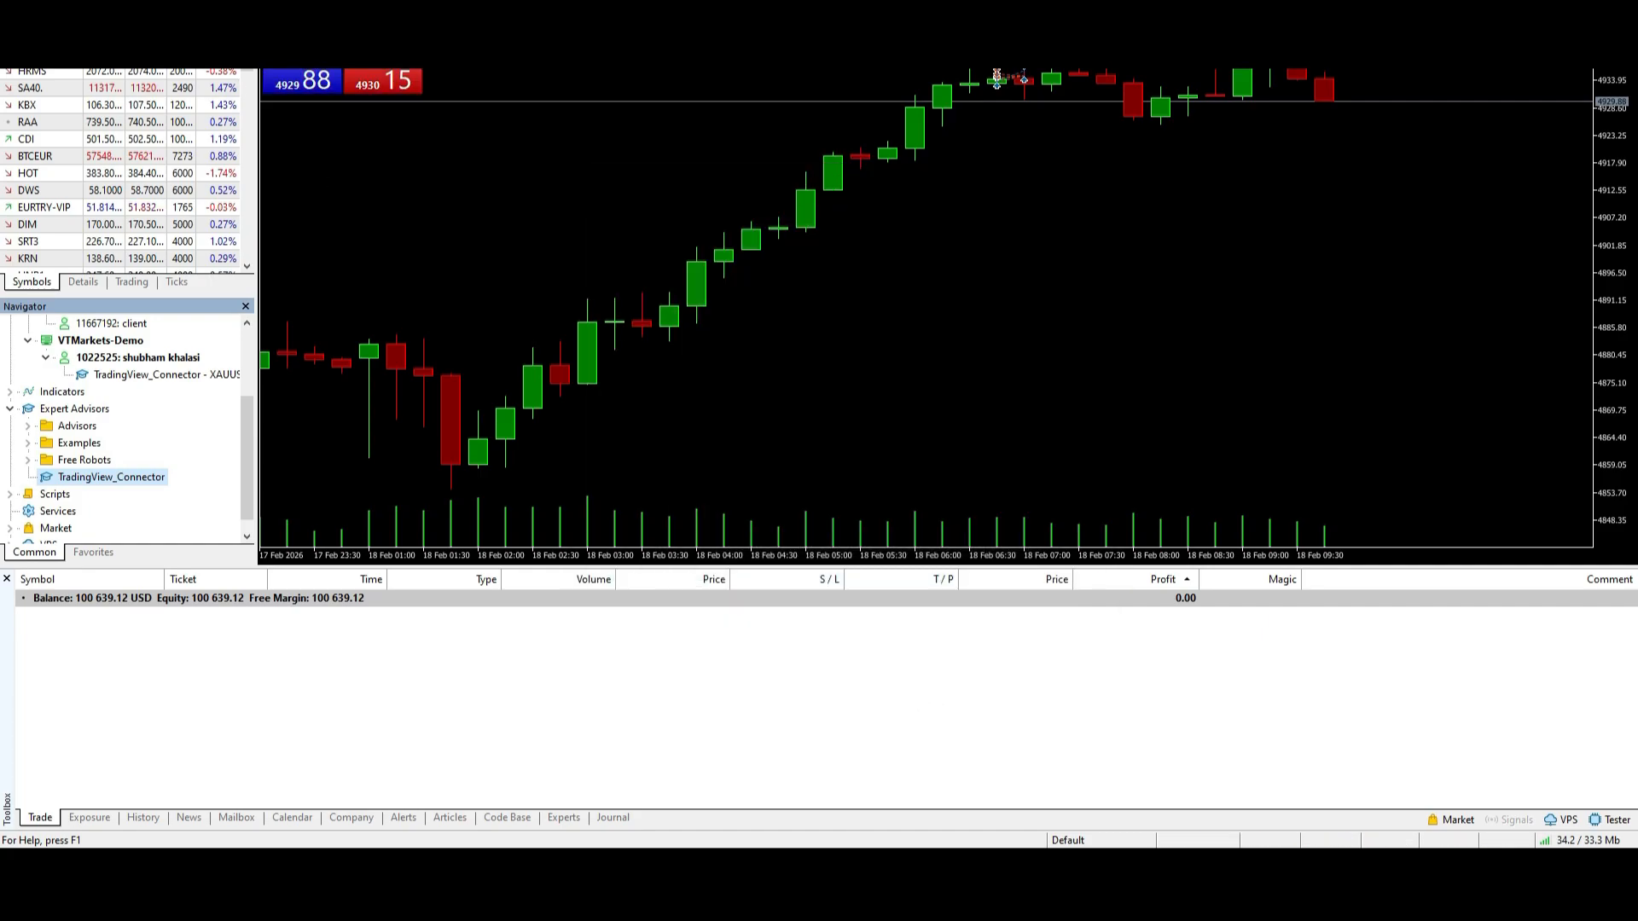
left_click(200, 10)
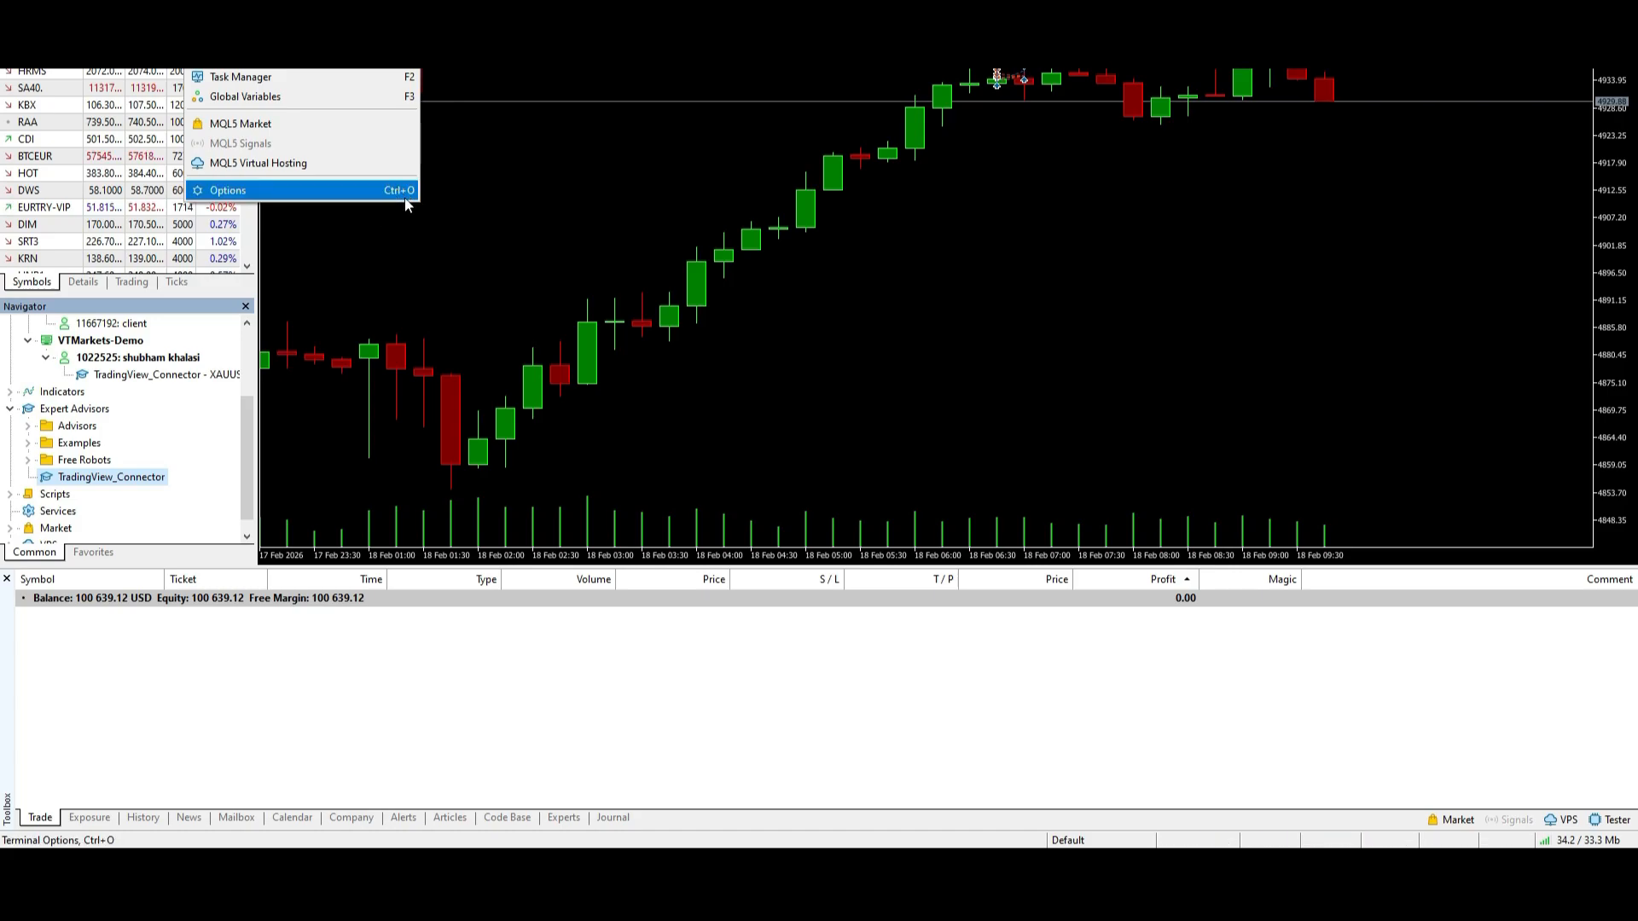
left_click(327, 193)
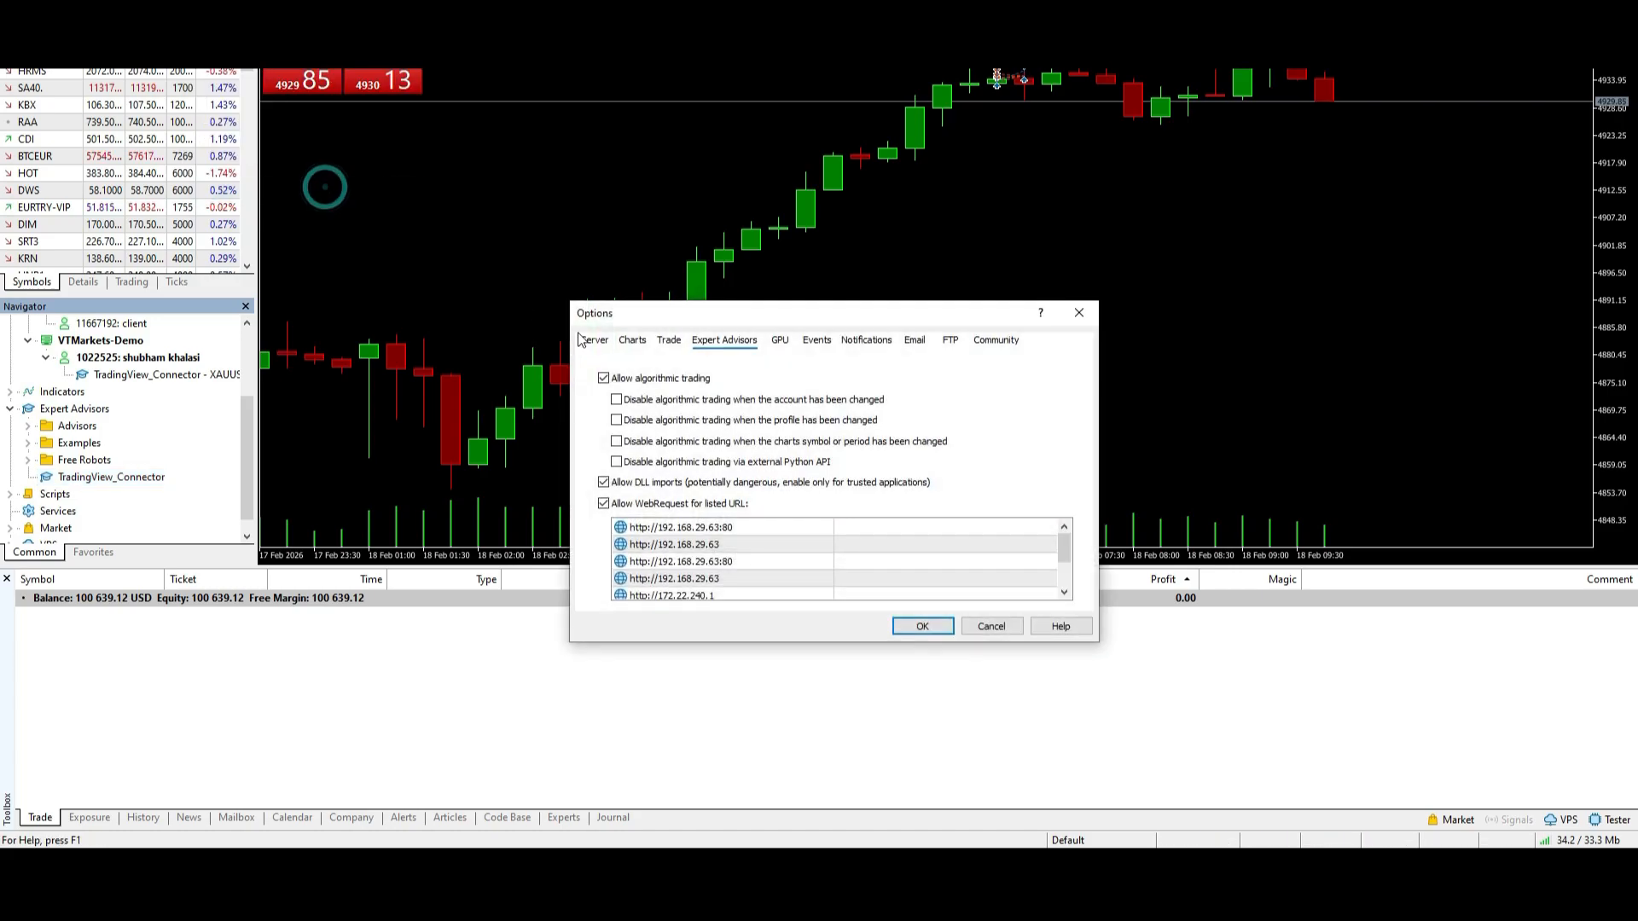
scroll(719, 560, "down", 2)
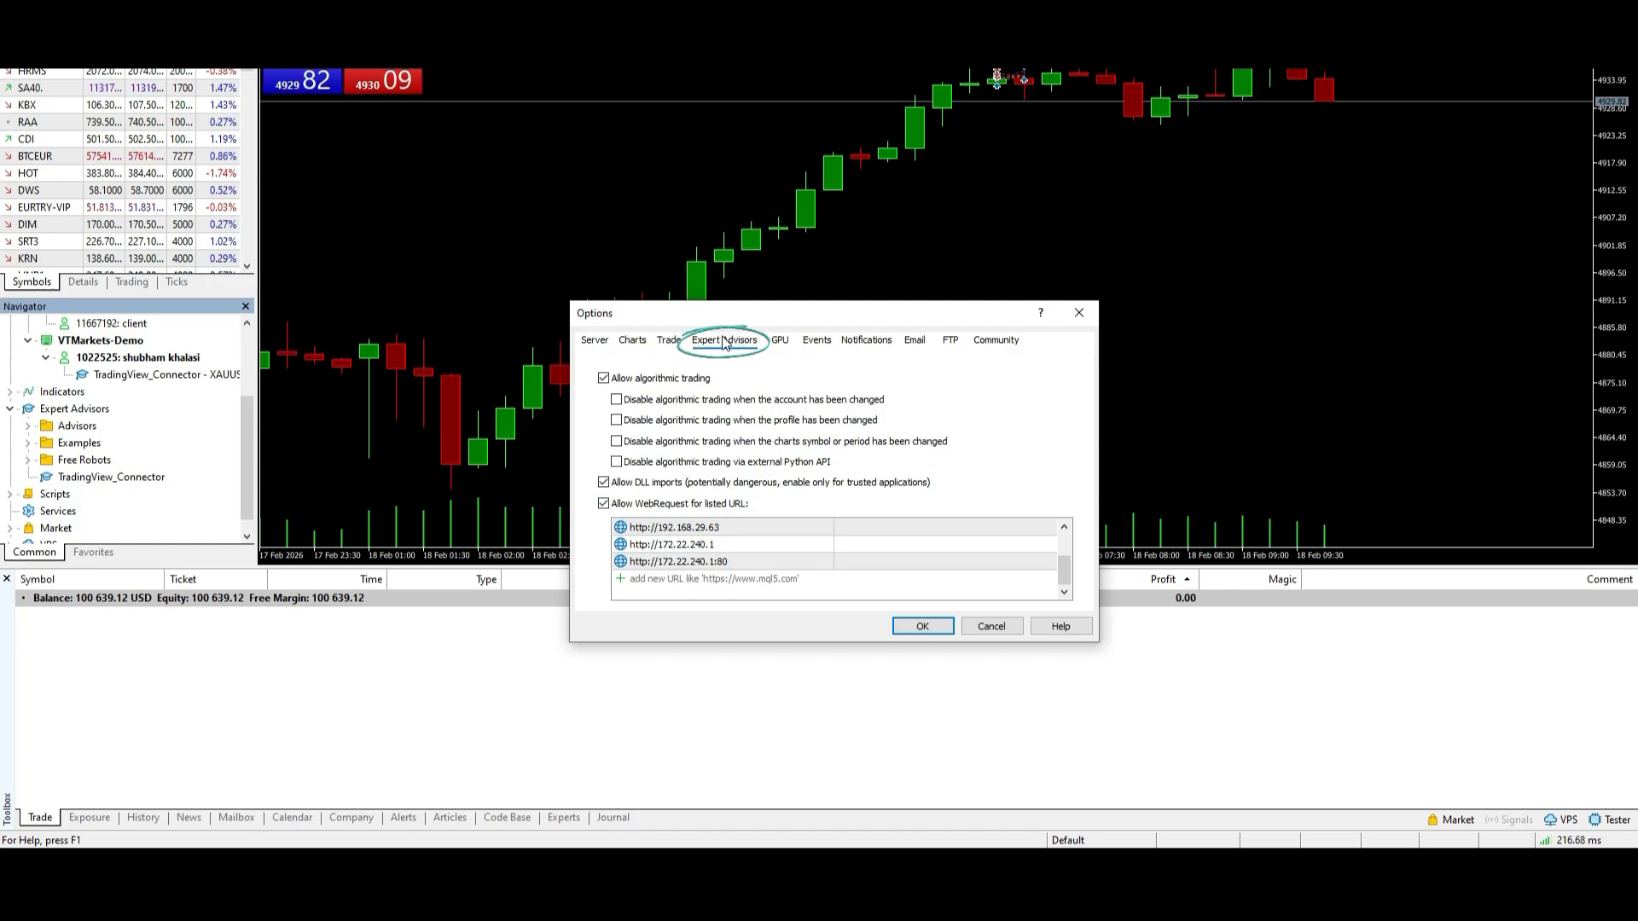
left_click(659, 483)
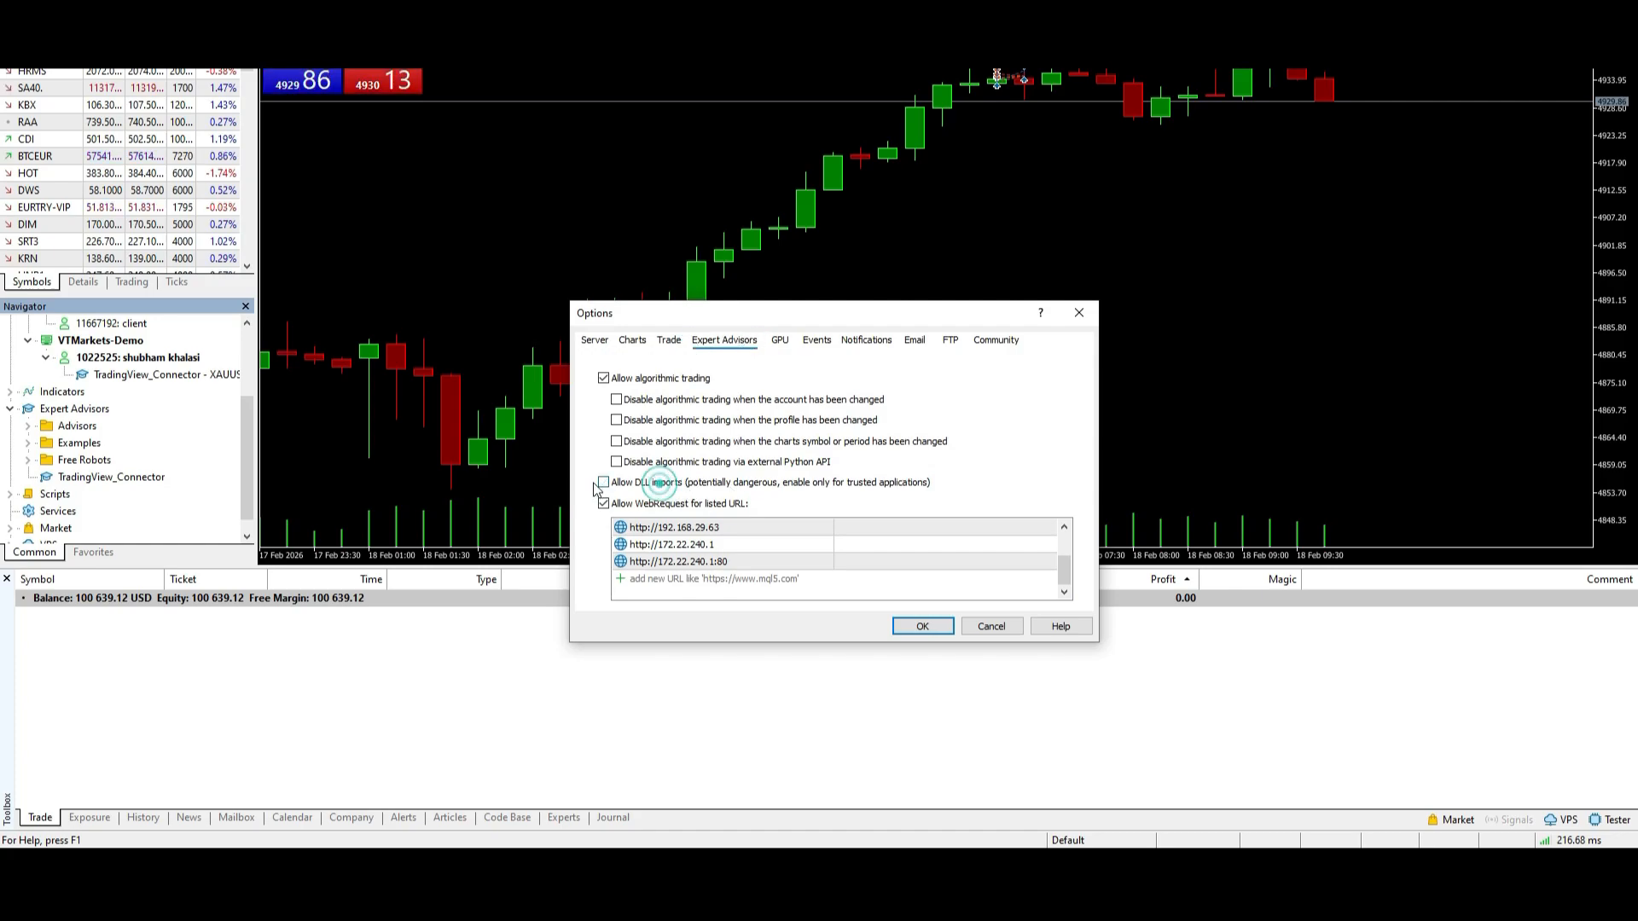
left_click(604, 483)
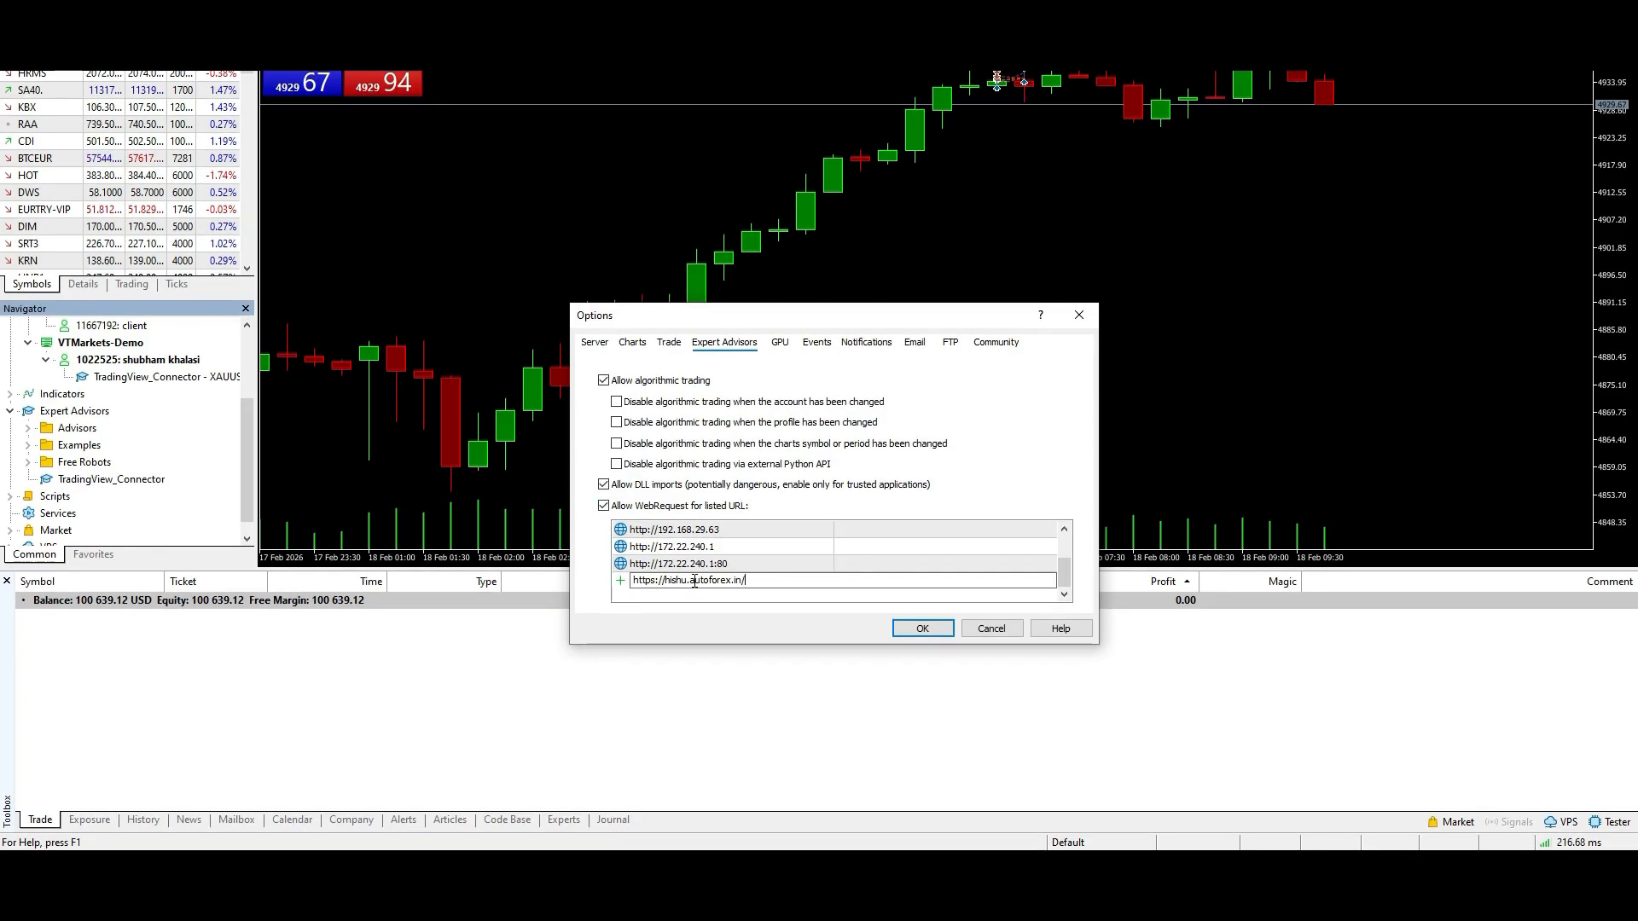
key("Return")
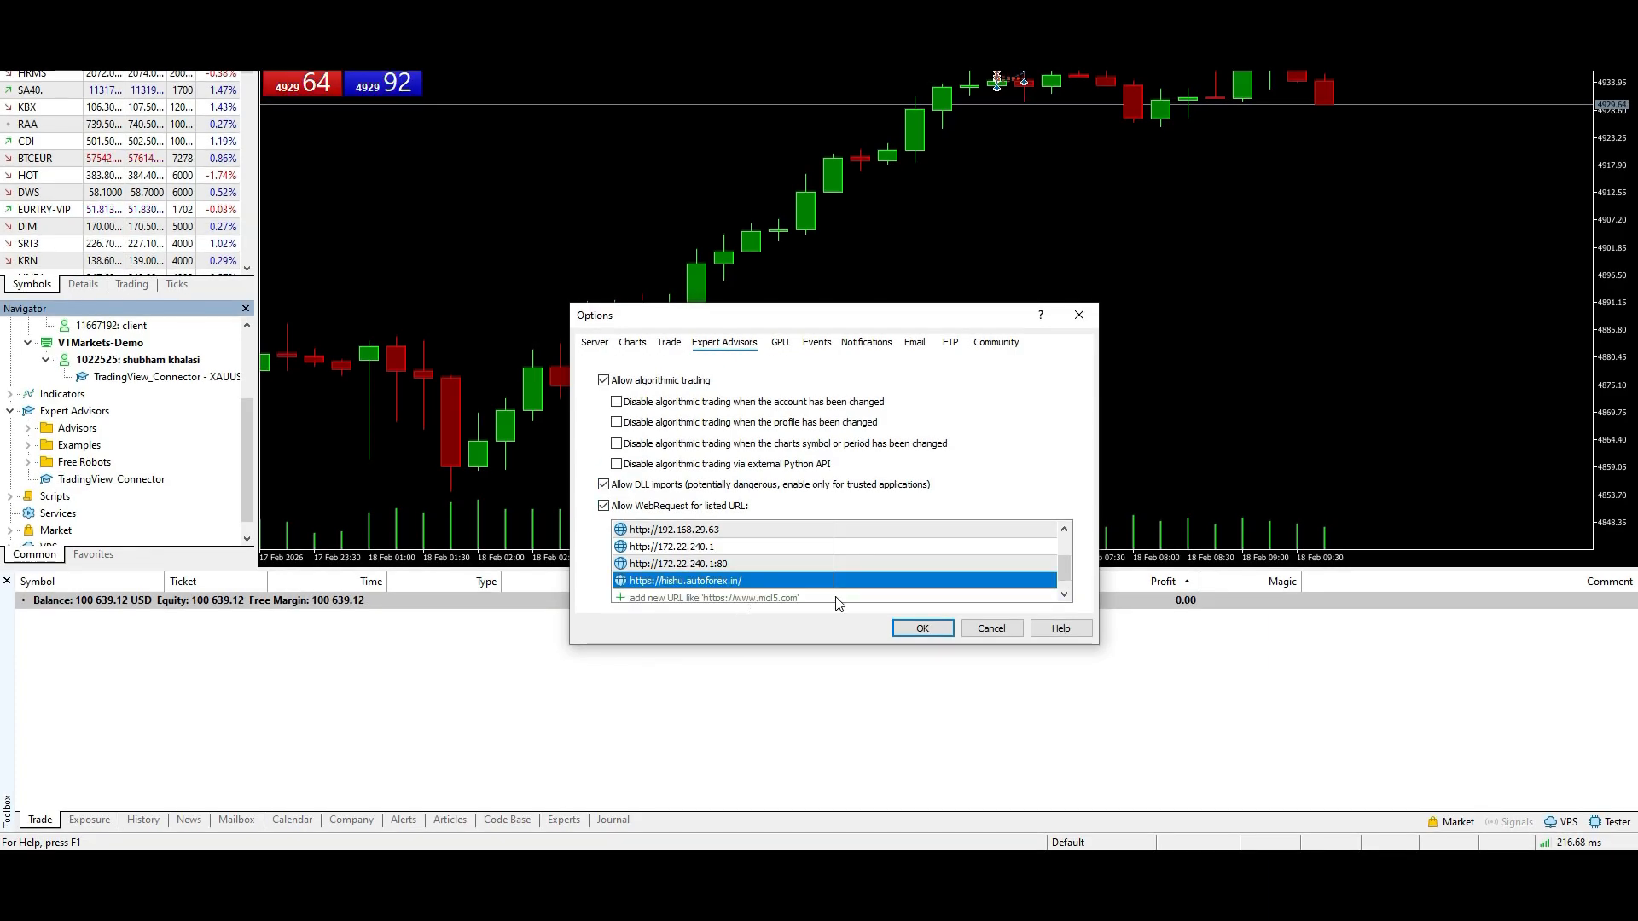
left_click(922, 629)
- Check the connector's latest last_id_data entry in the Experts log, then return to the Trade view
left_click(560, 821)
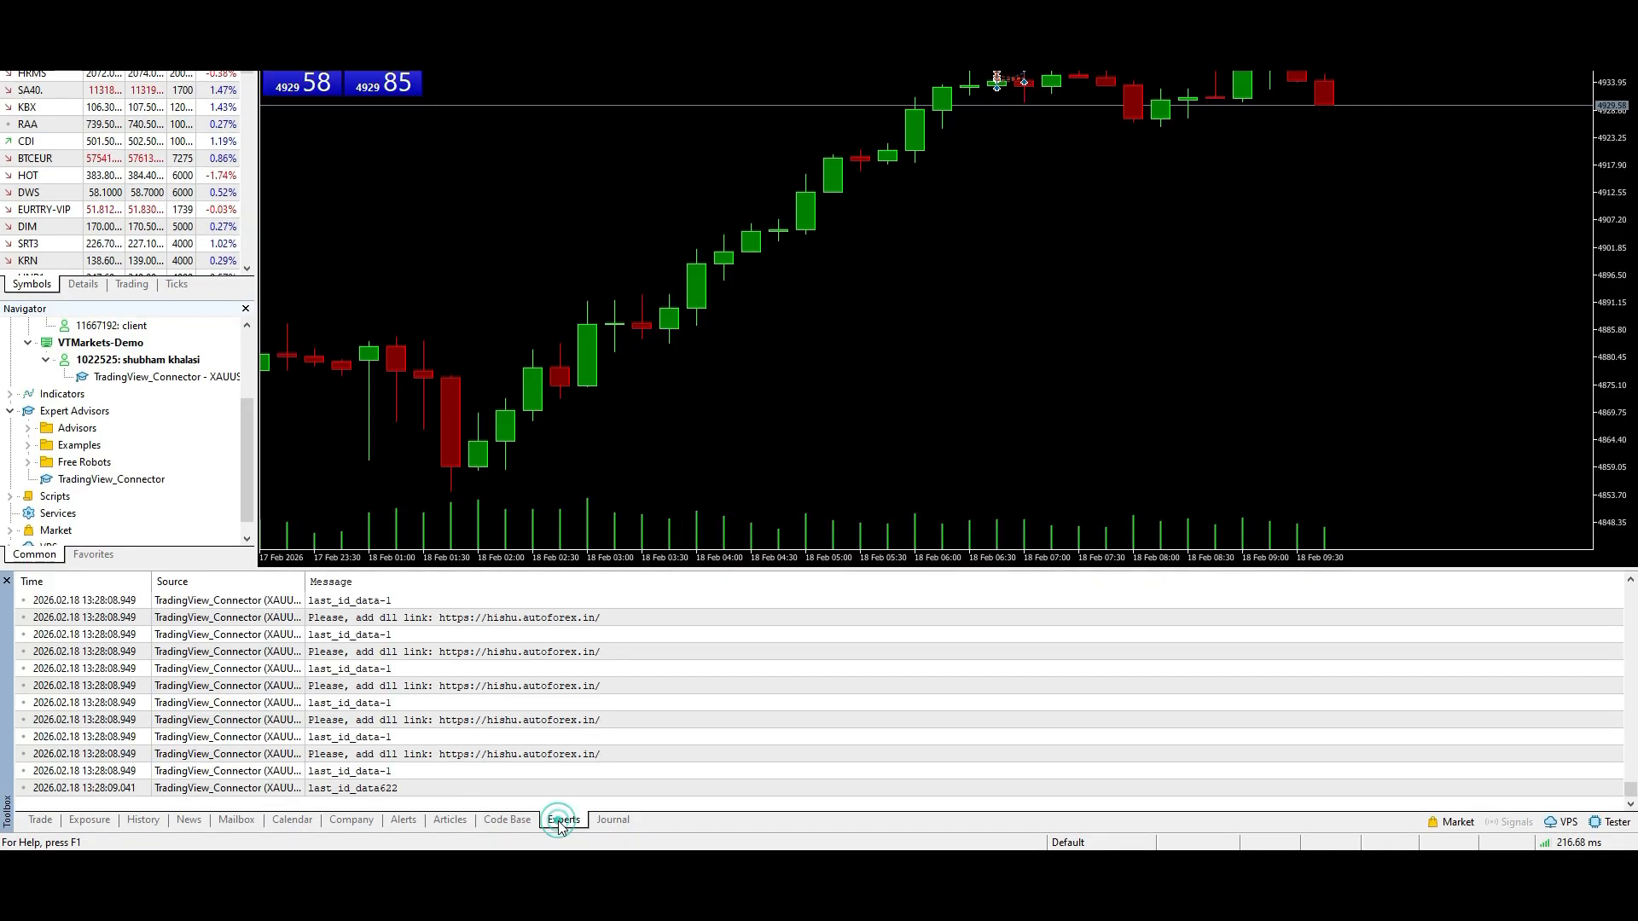
left_click(391, 794)
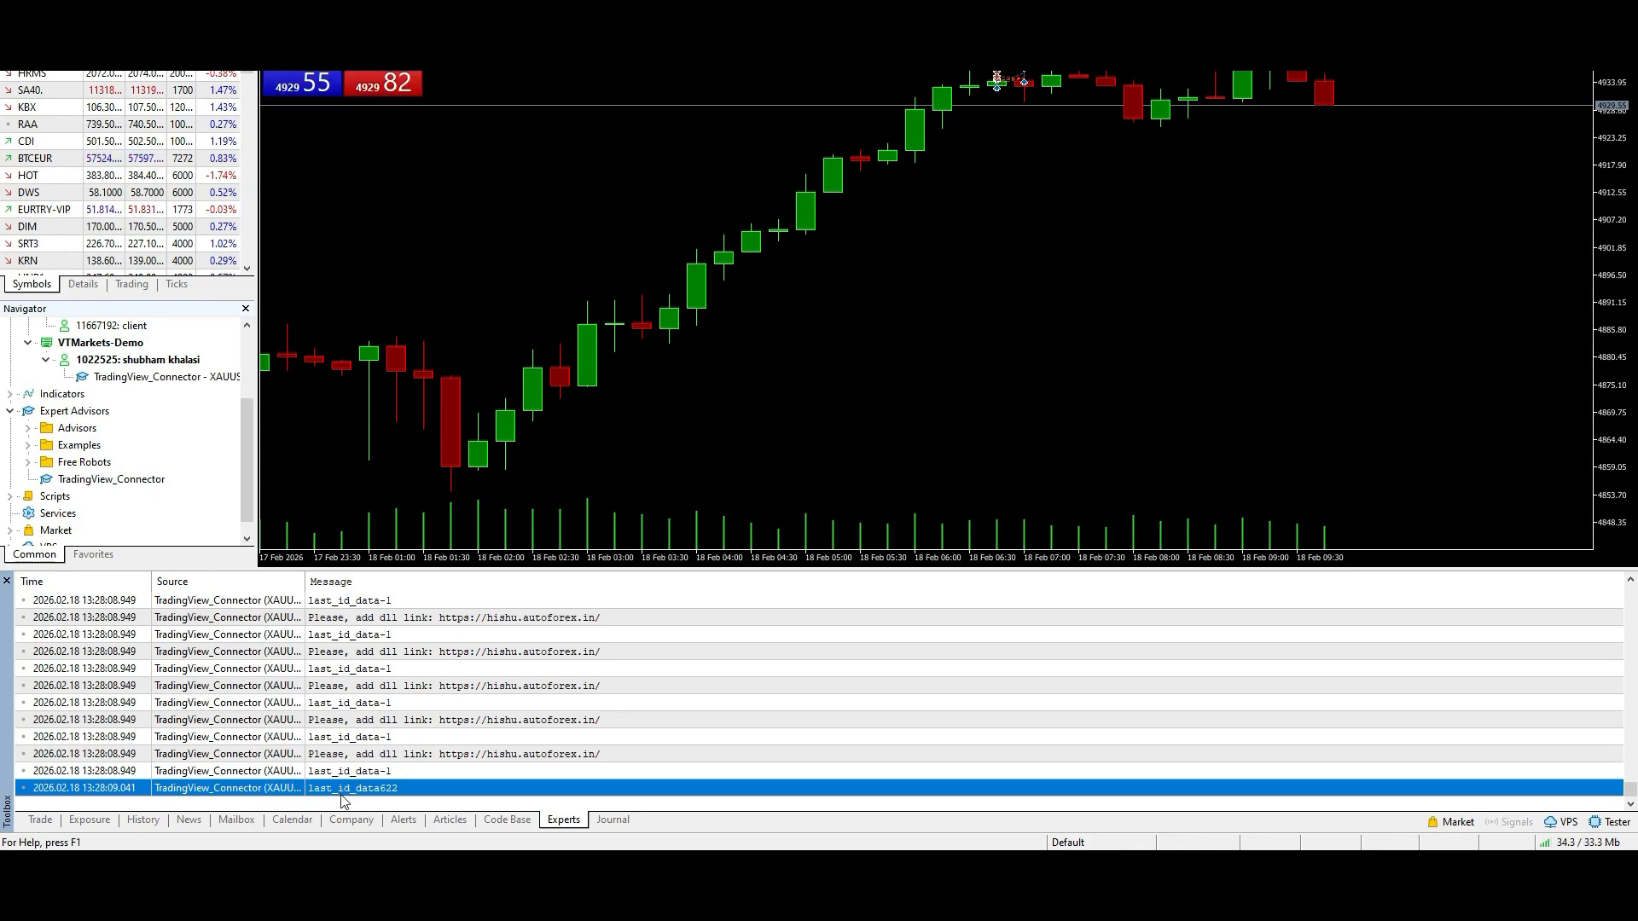
left_click(391, 787)
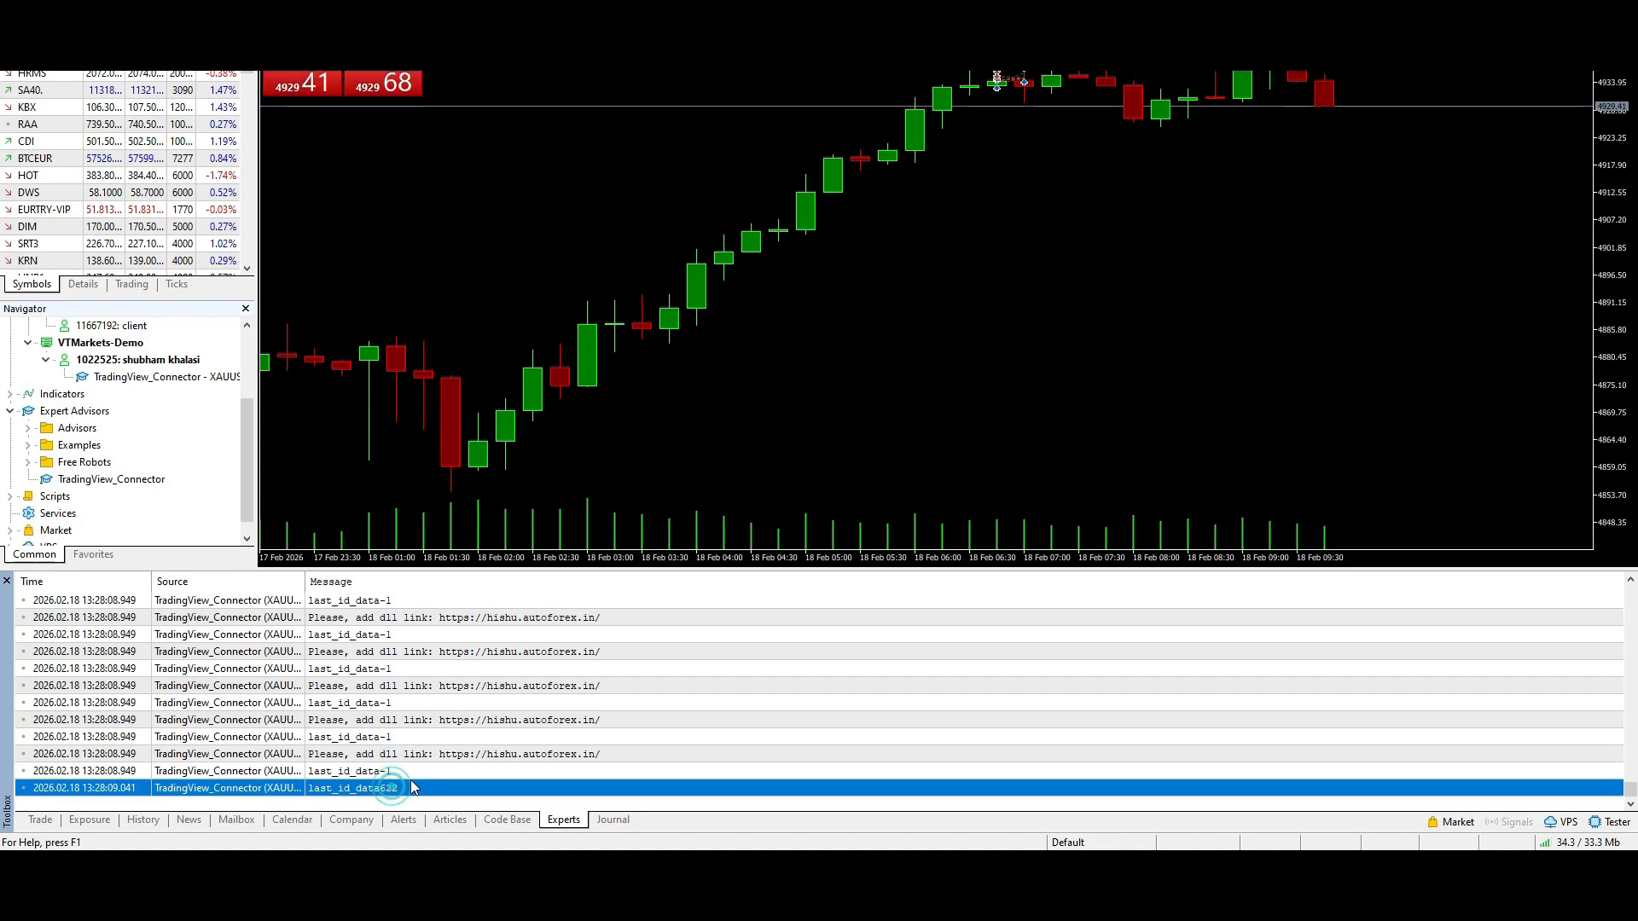
left_click(40, 821)
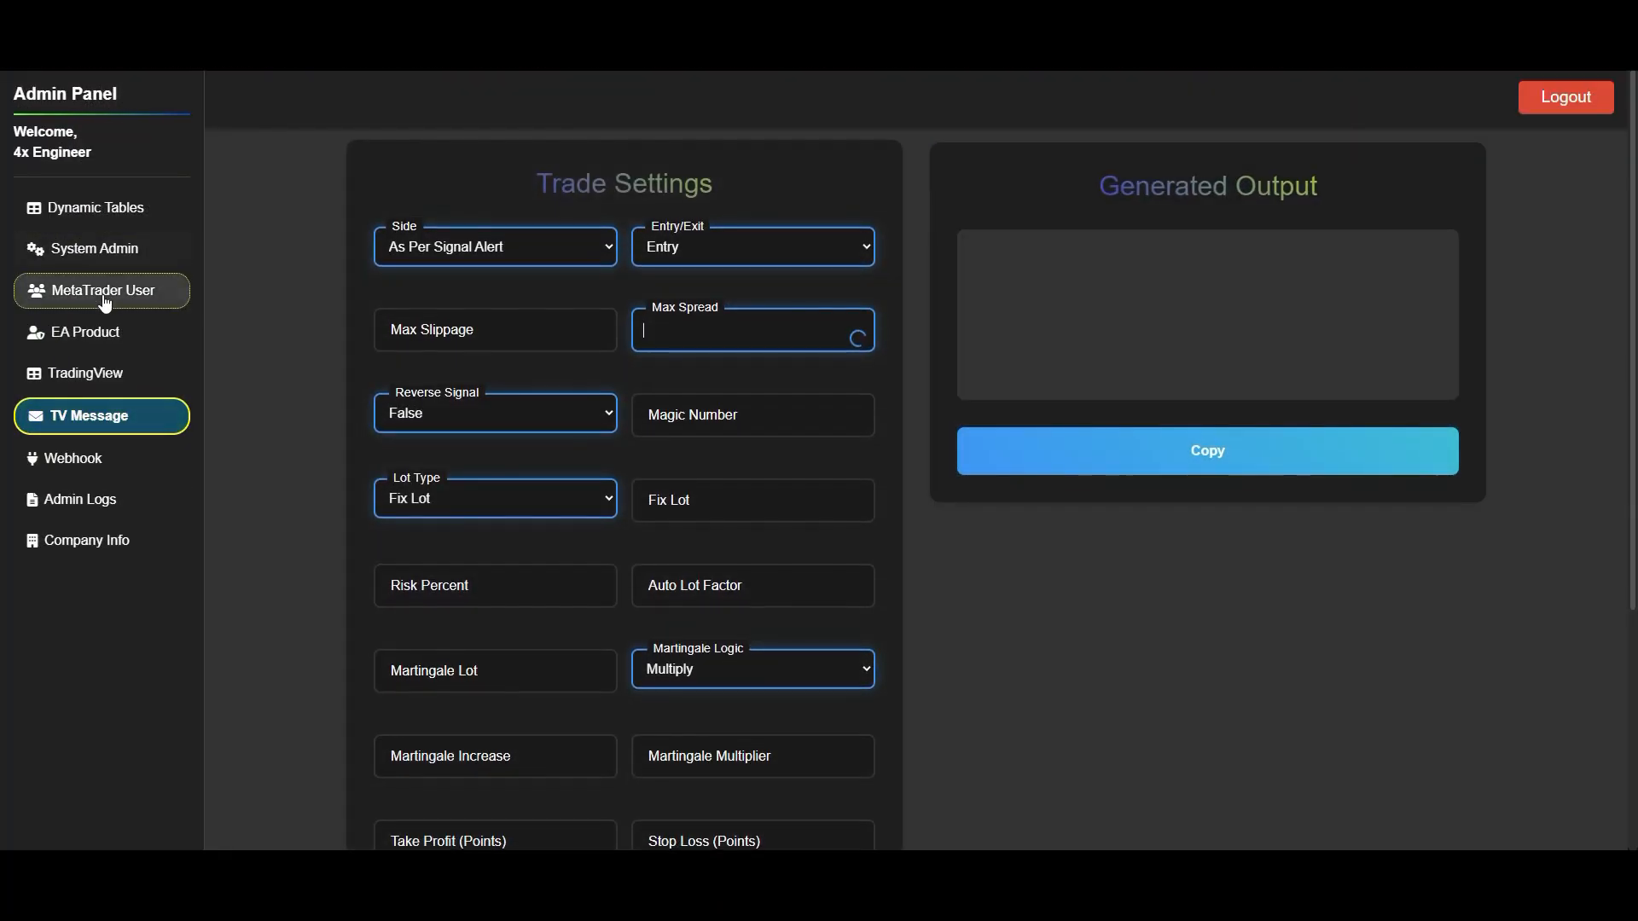
- Switch to the Admin Panel, turn off Account State for the second MetaTrader user and save the account
left_click(103, 294)
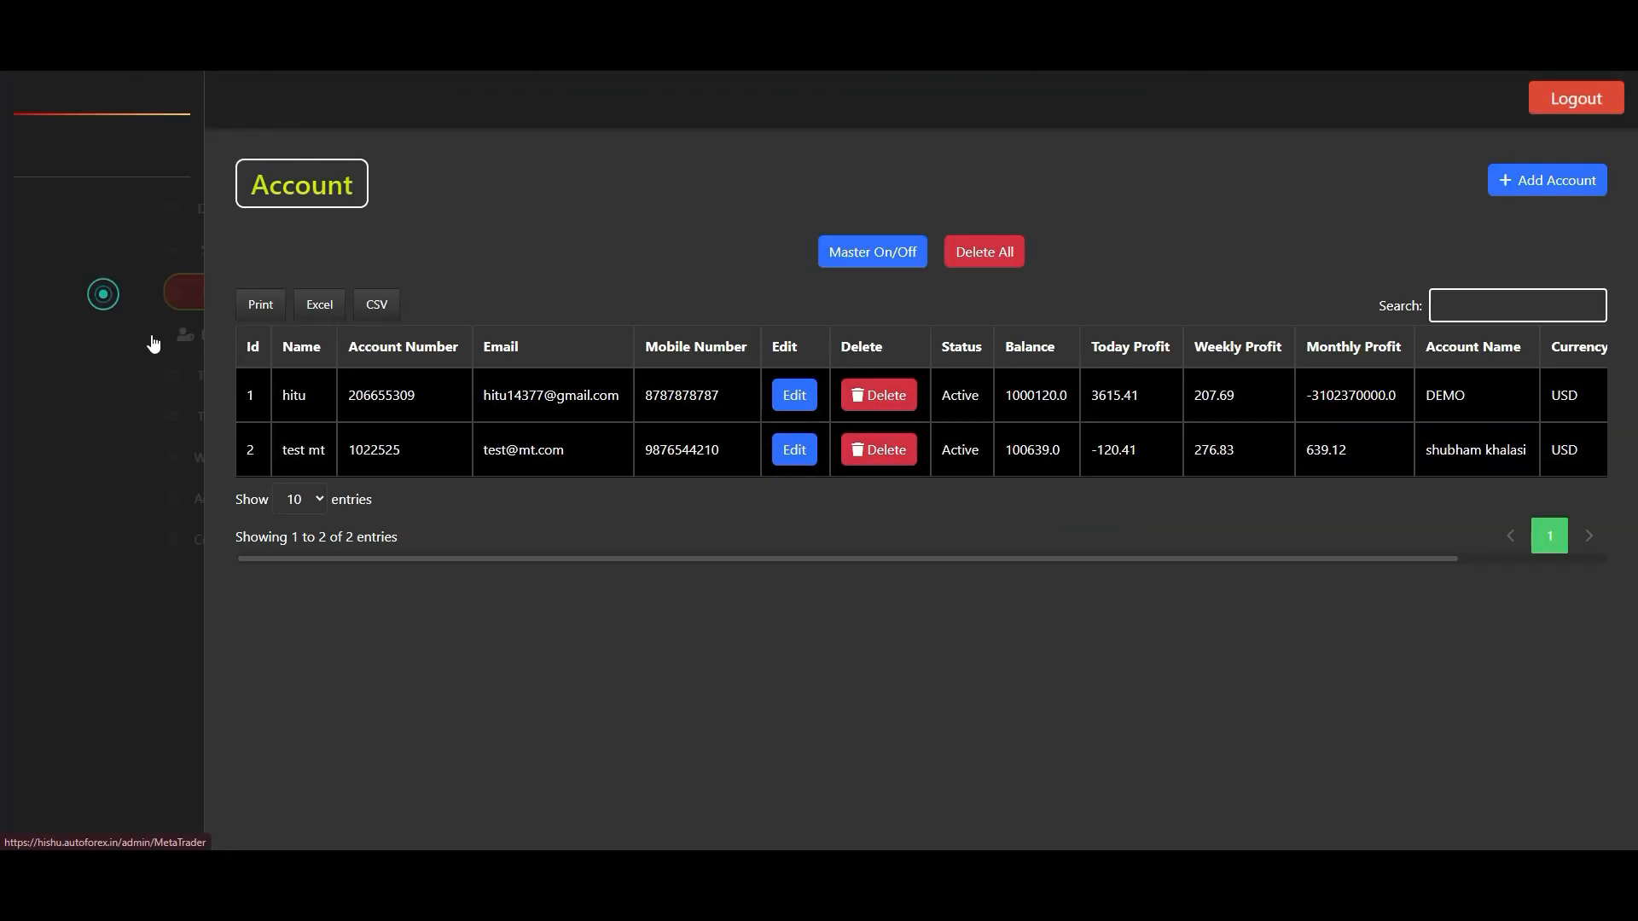
left_click(794, 453)
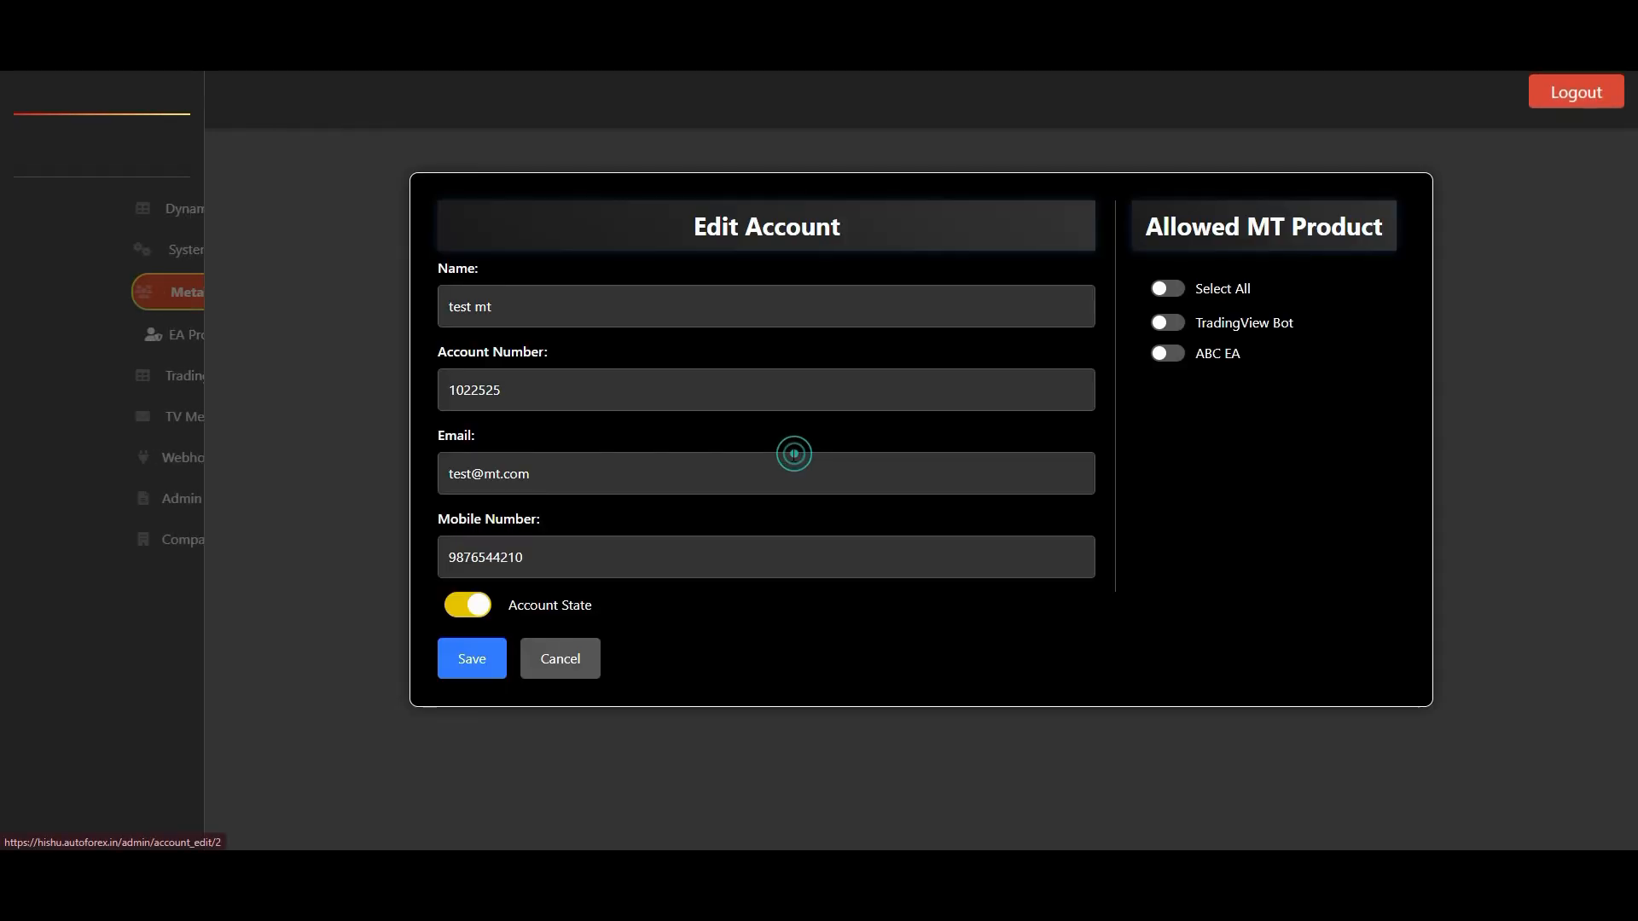
left_click(466, 607)
left_click(474, 666)
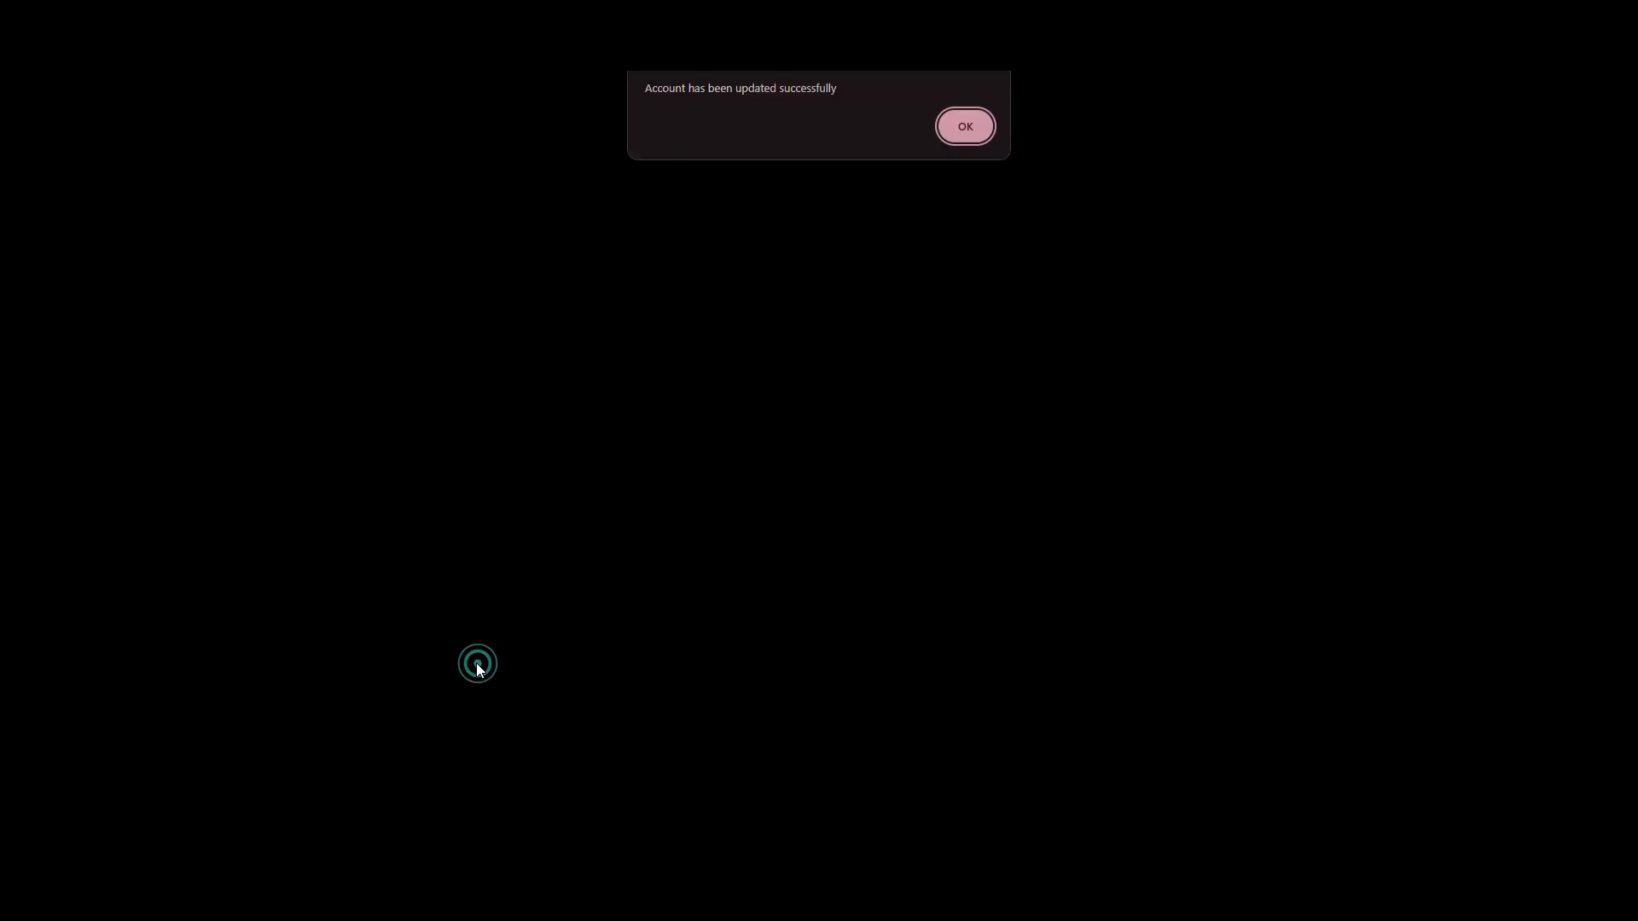
left_click(976, 135)
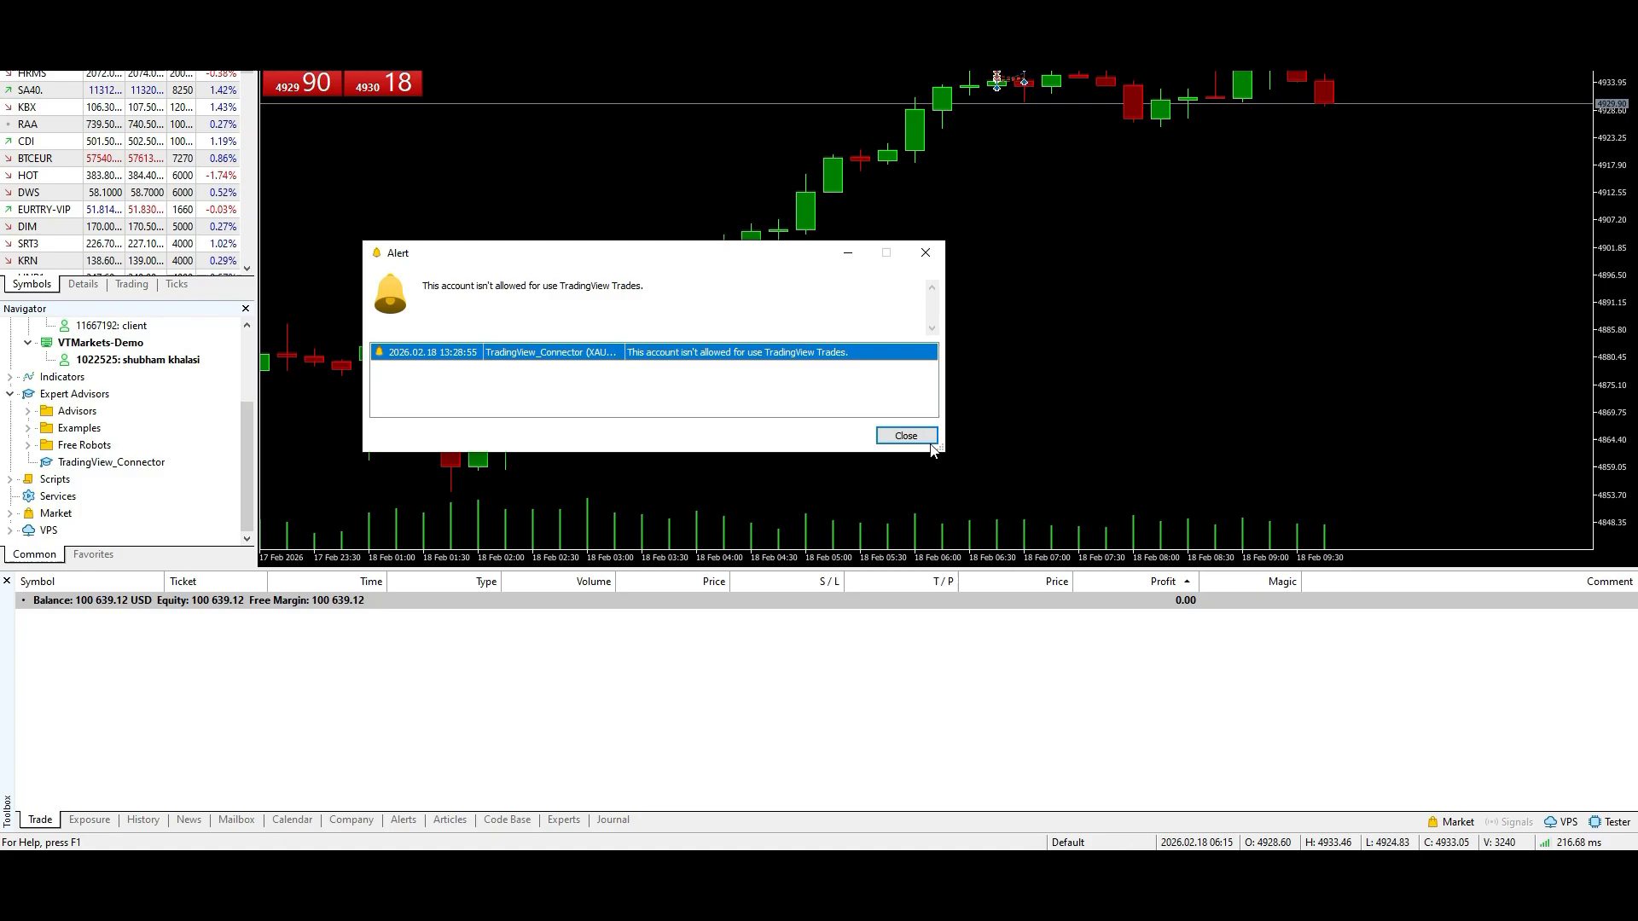
left_click(924, 438)
double_click(109, 462)
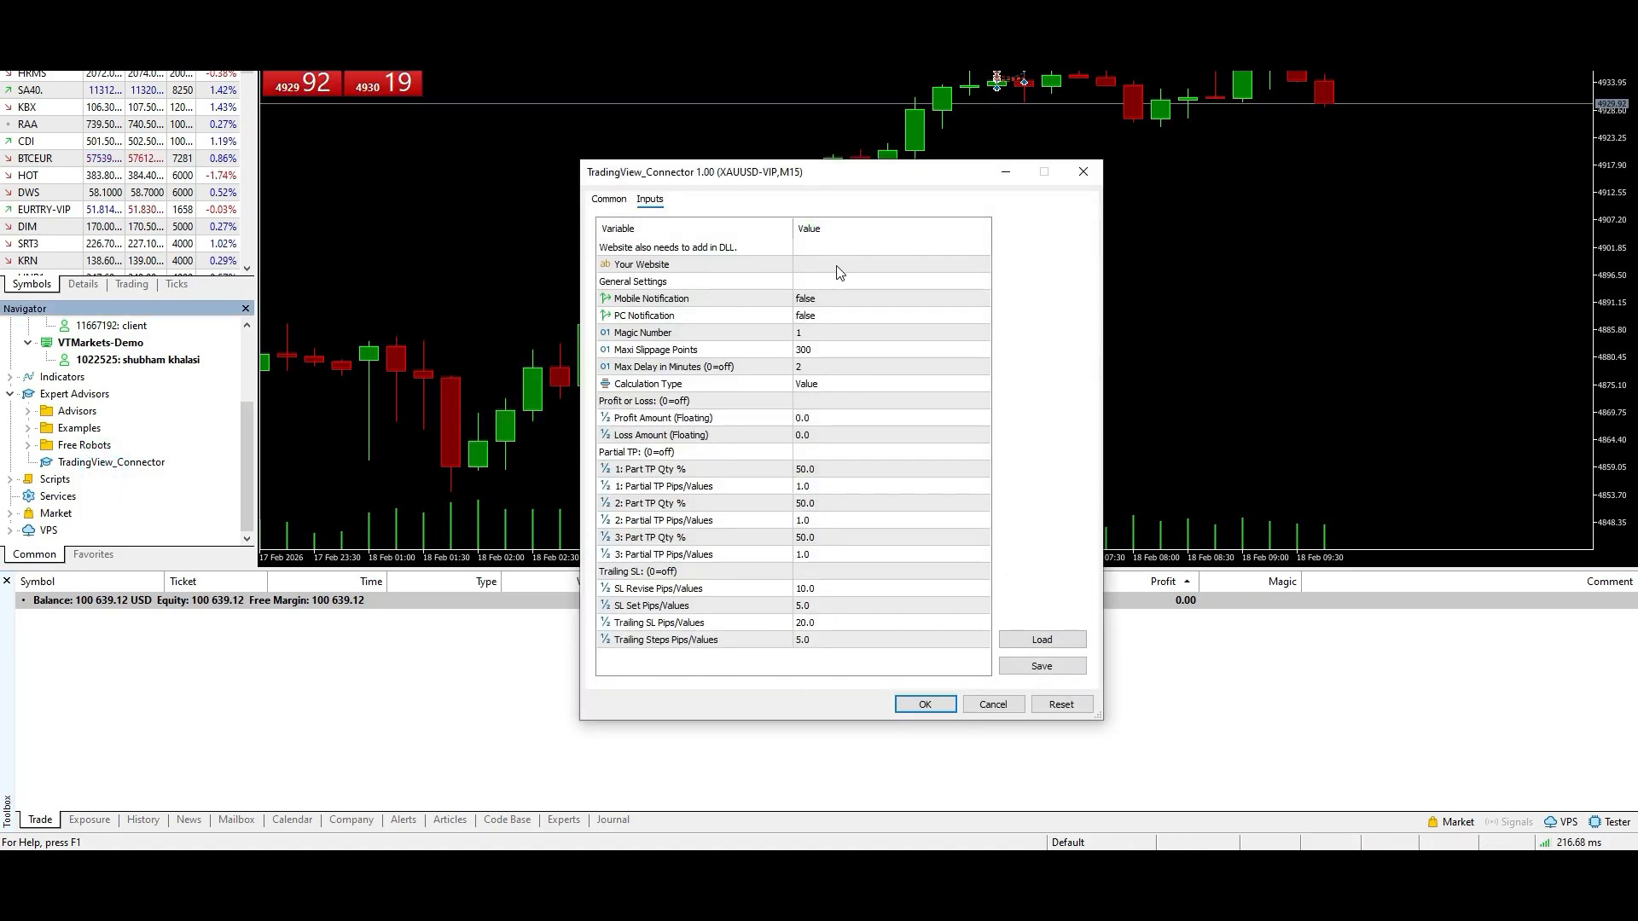
left_click(827, 266)
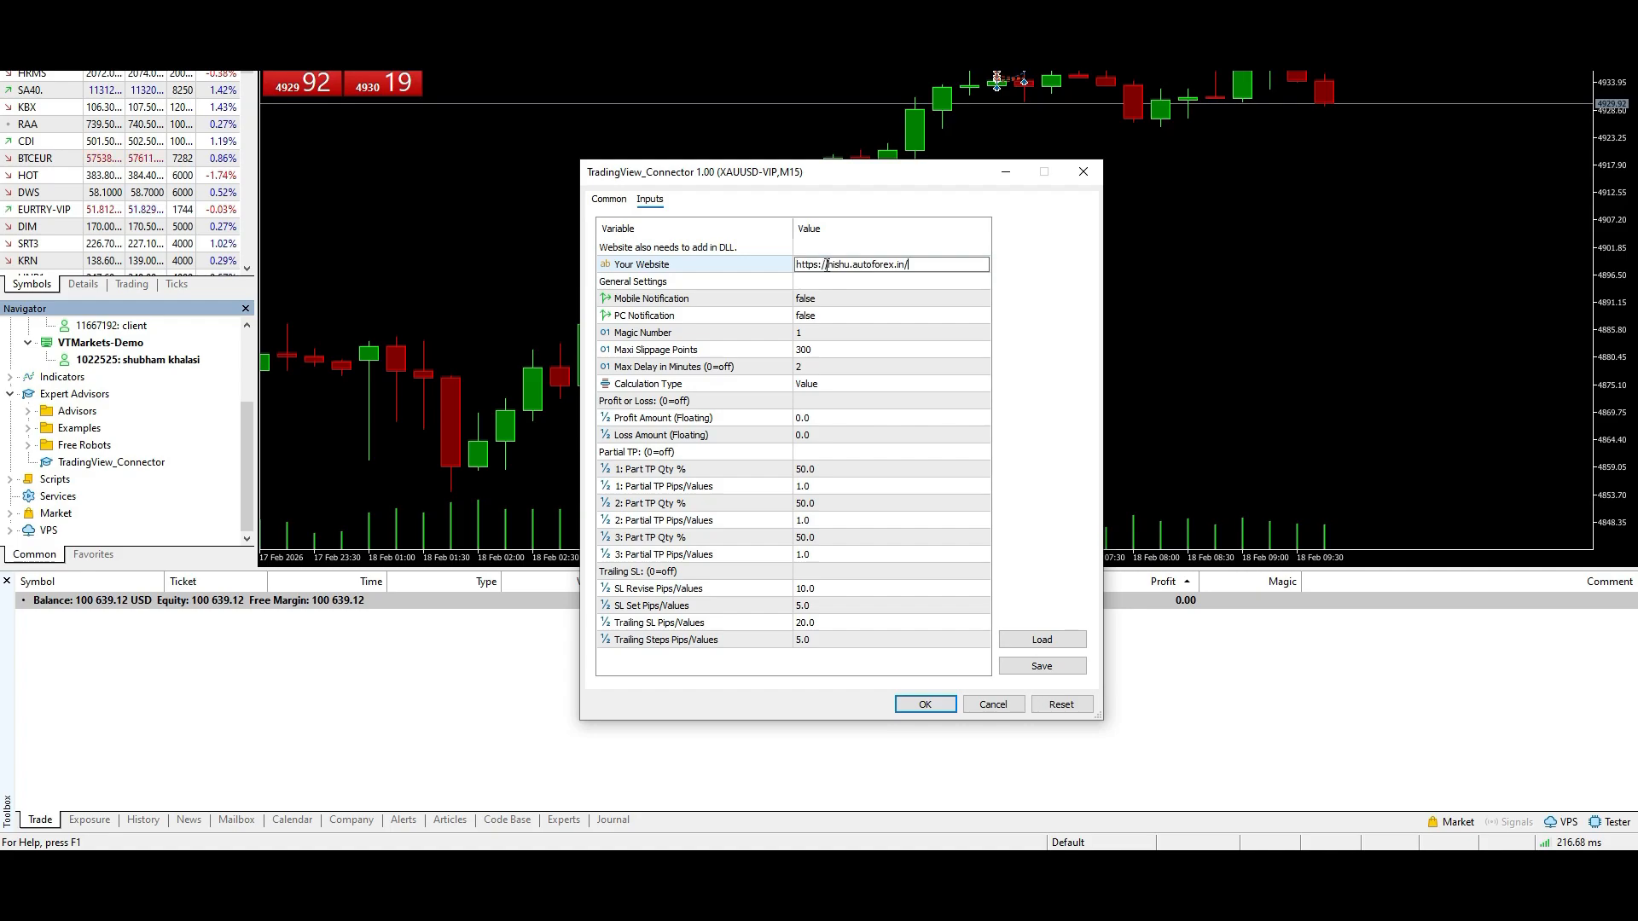
left_click(942, 705)
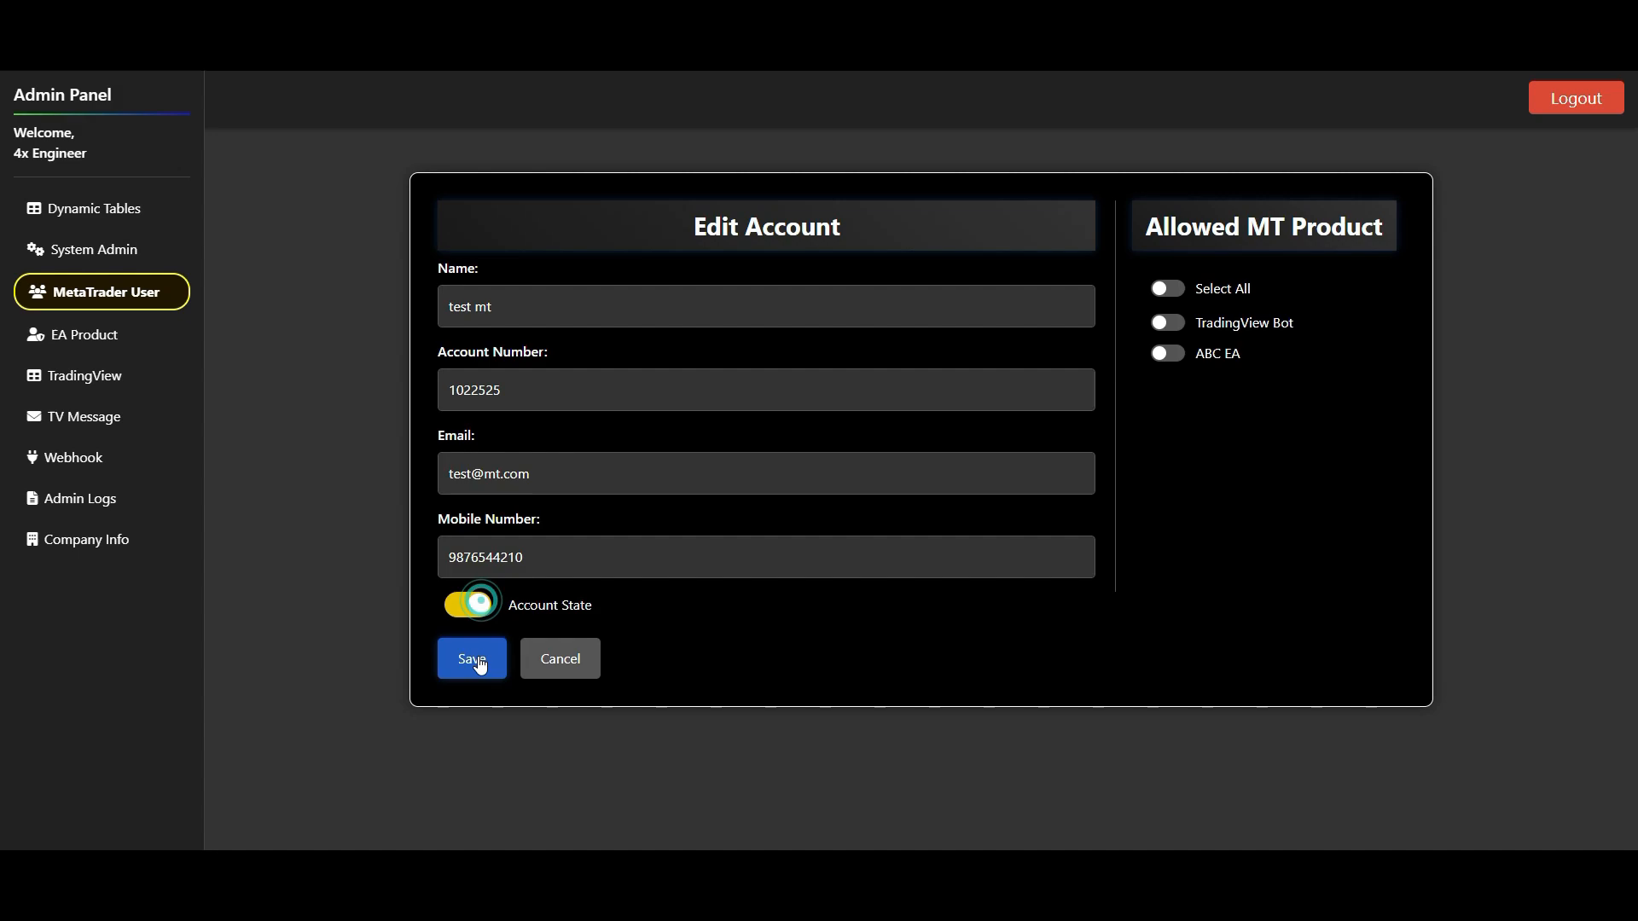
- Save the second MetaTrader user with Account State on, then attach TradingView_Connector to the chart in MetaTrader
left_click(475, 659)
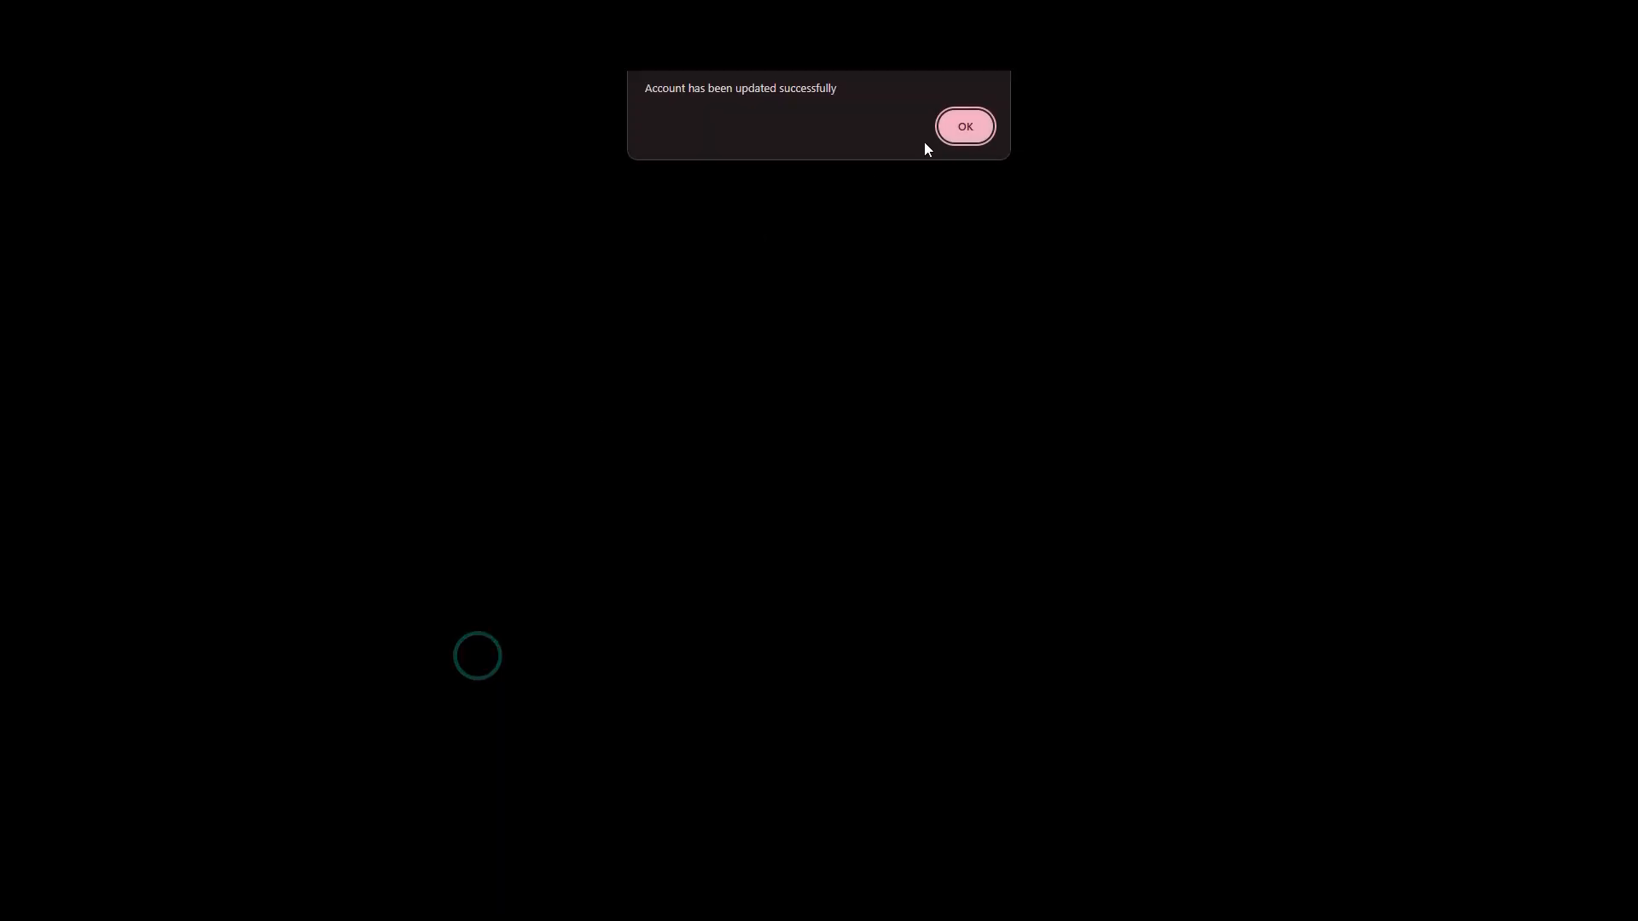
left_click(974, 127)
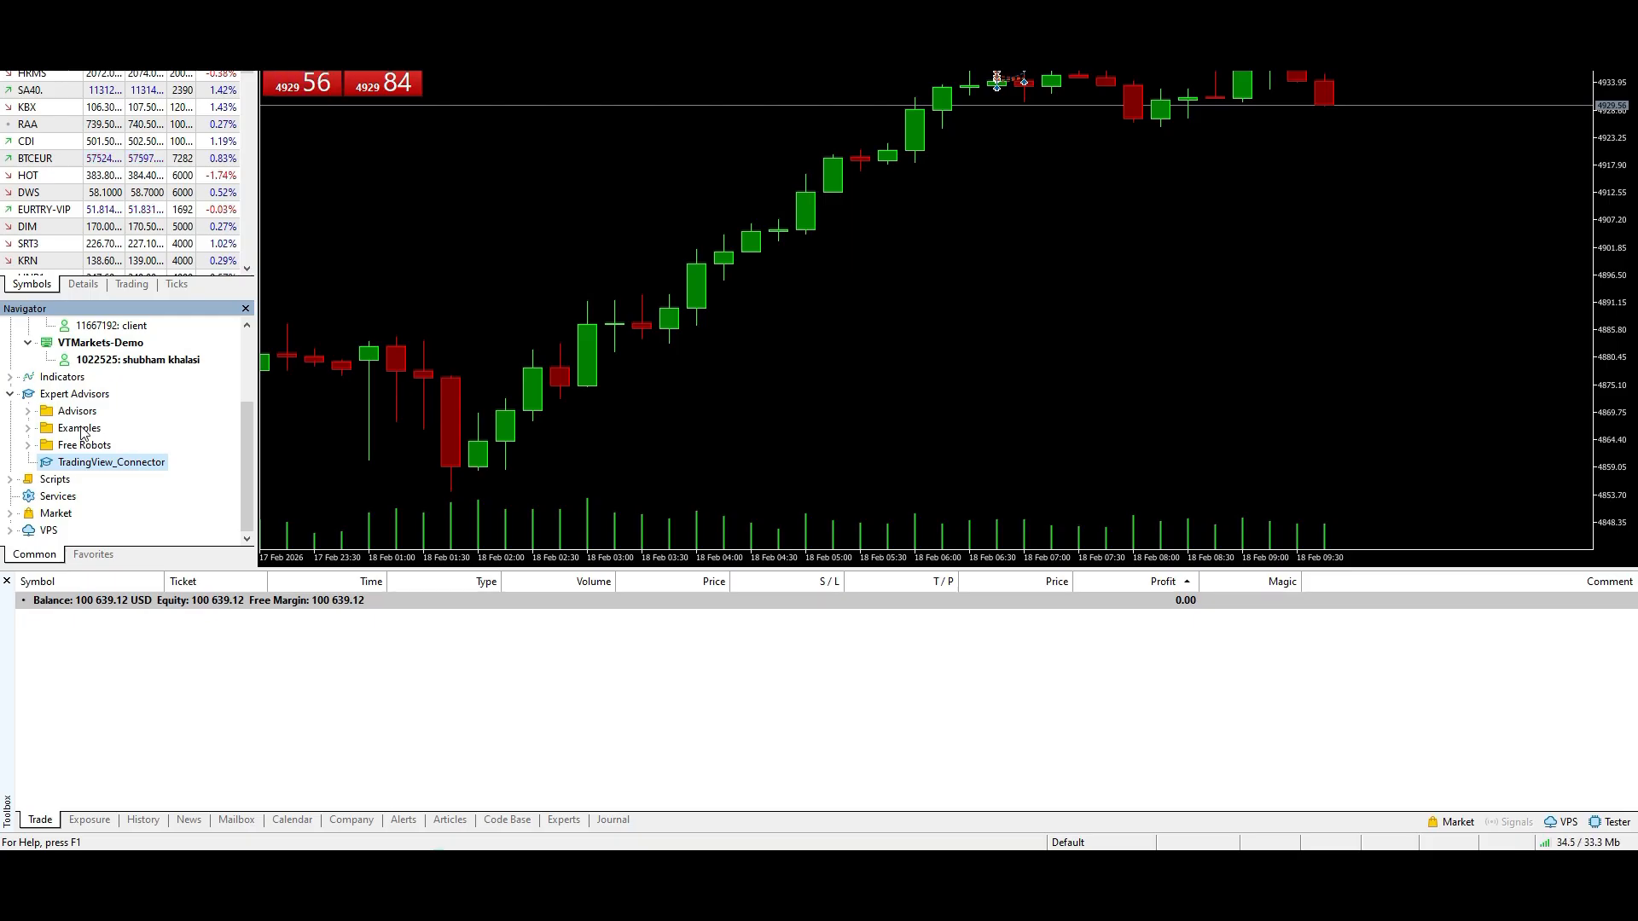
left_click_drag(831, 433, 832, 436)
left_click(924, 706)
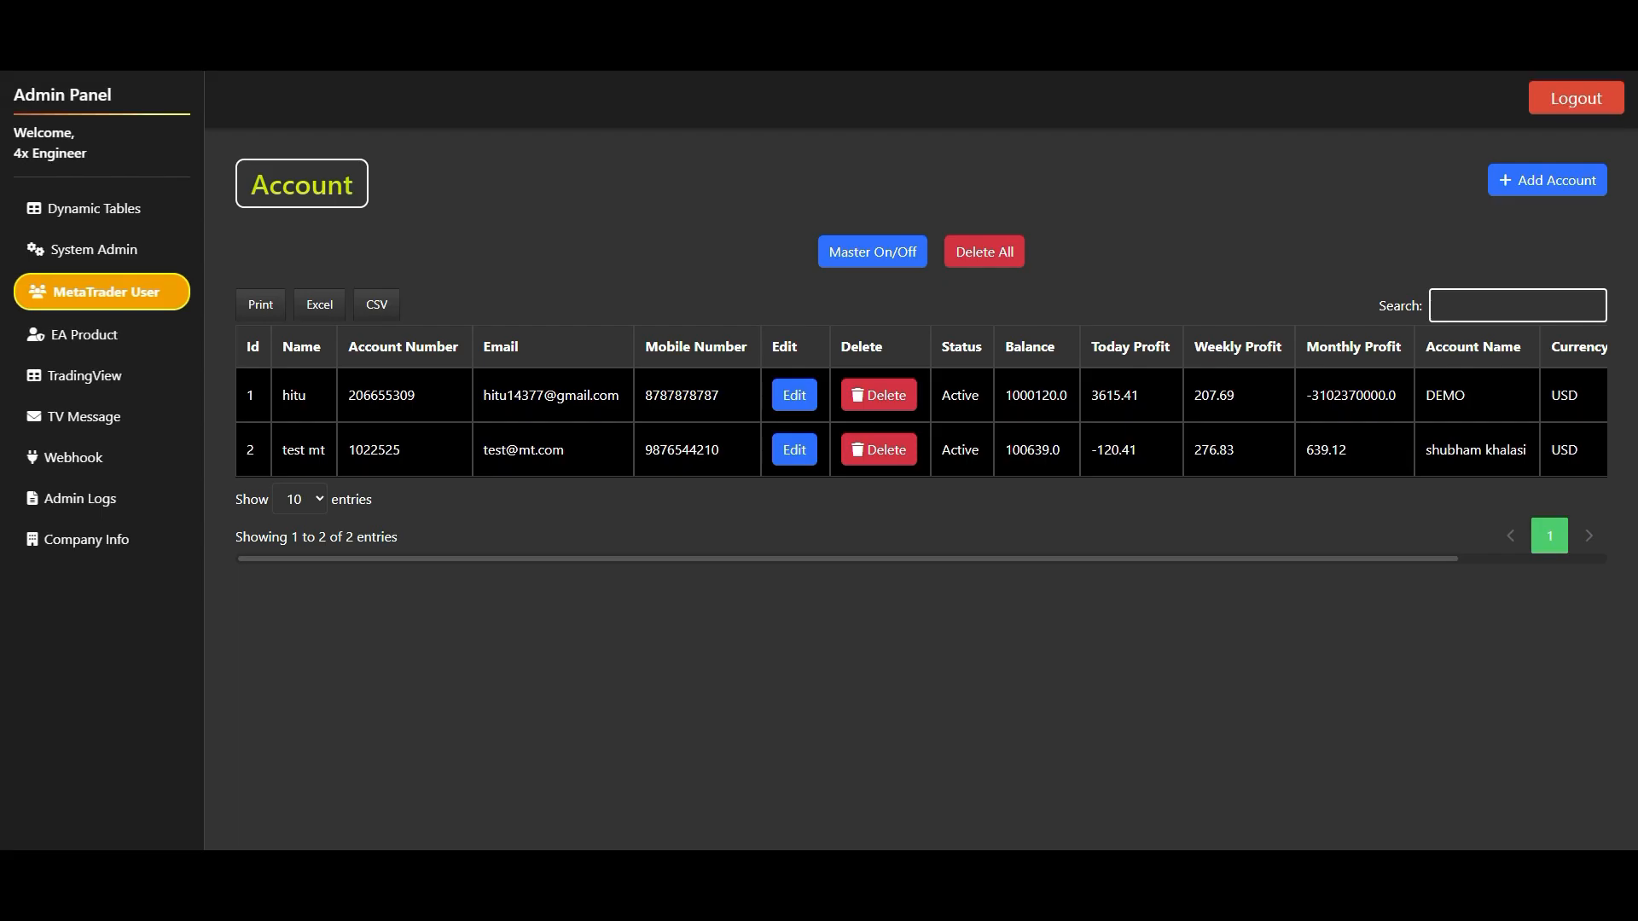
left_click(904, 461)
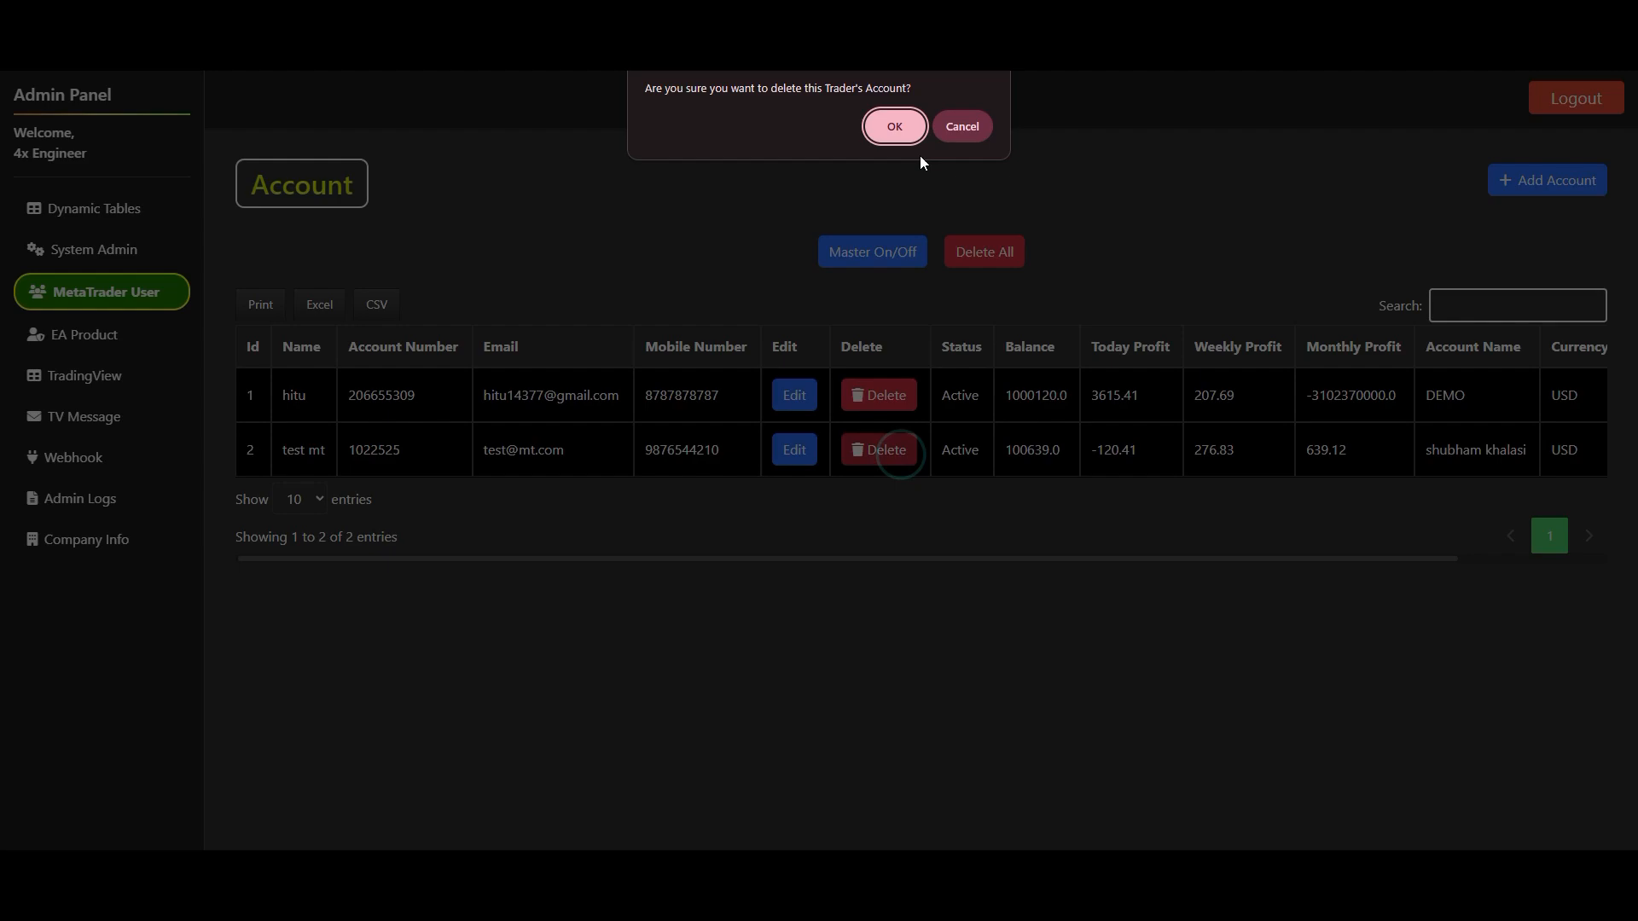
left_click(896, 126)
left_click(965, 126)
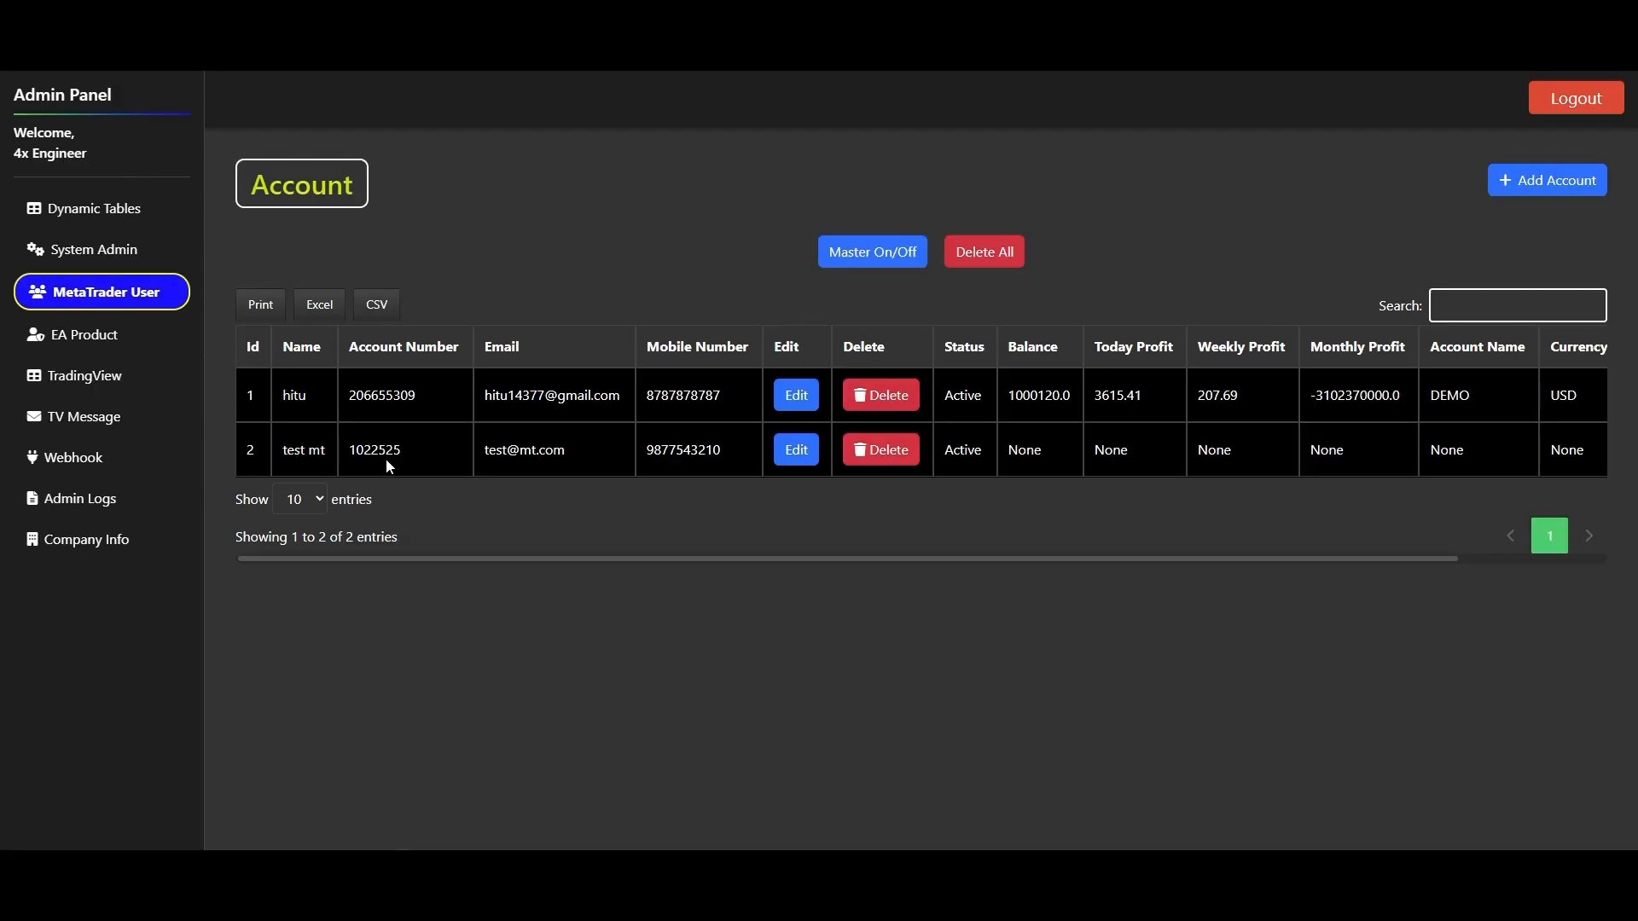
double_click(375, 449)
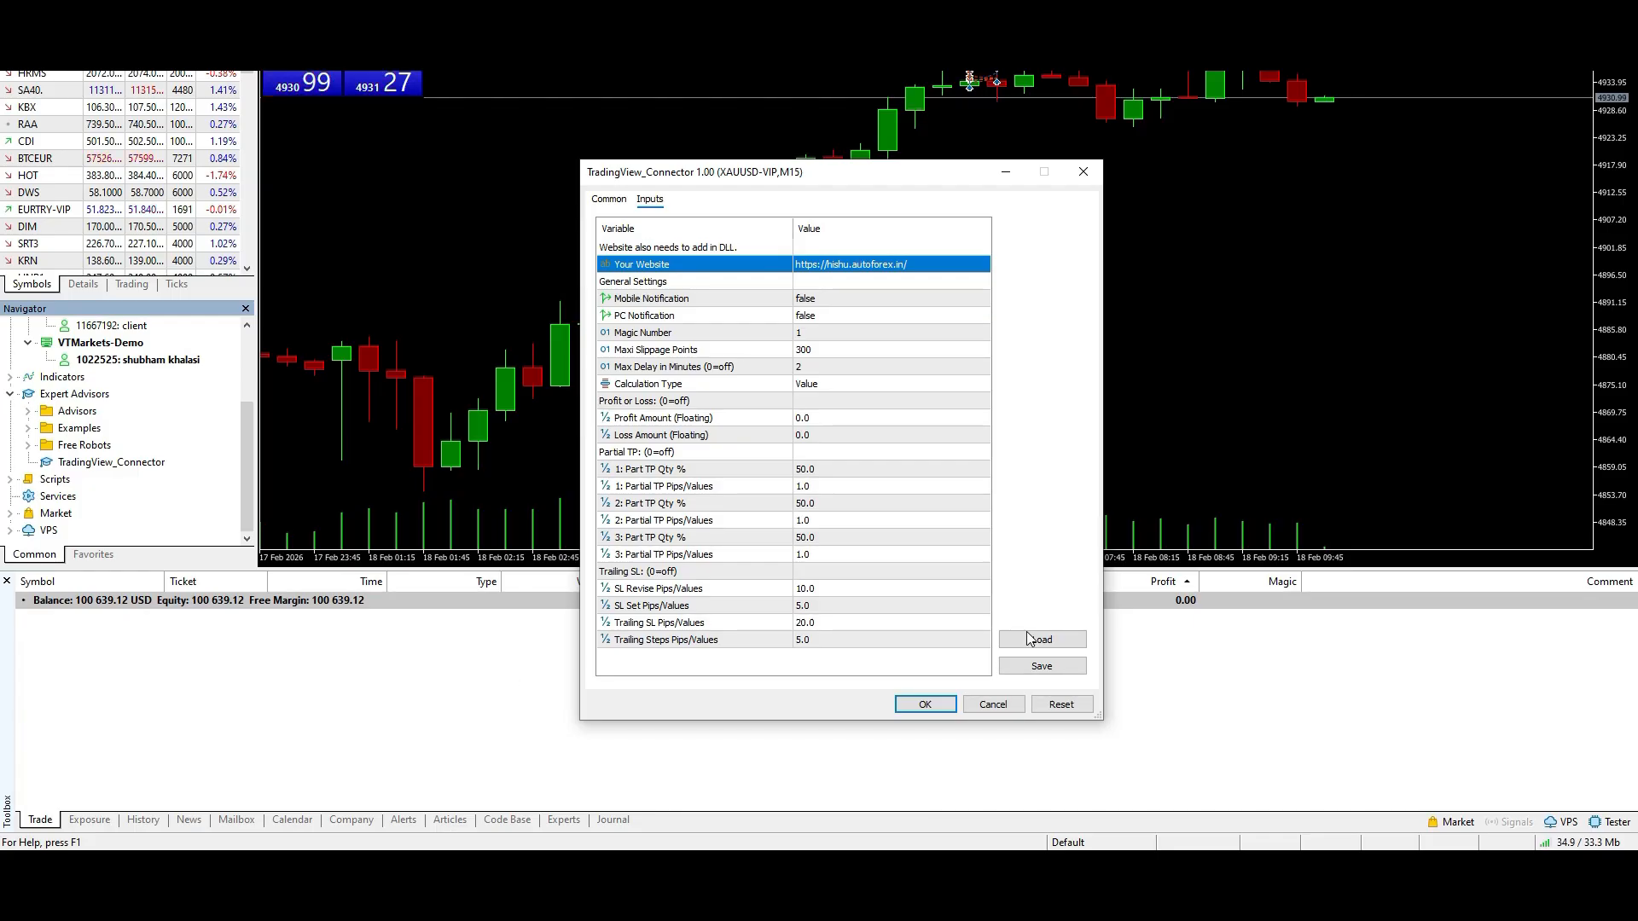
left_click(926, 704)
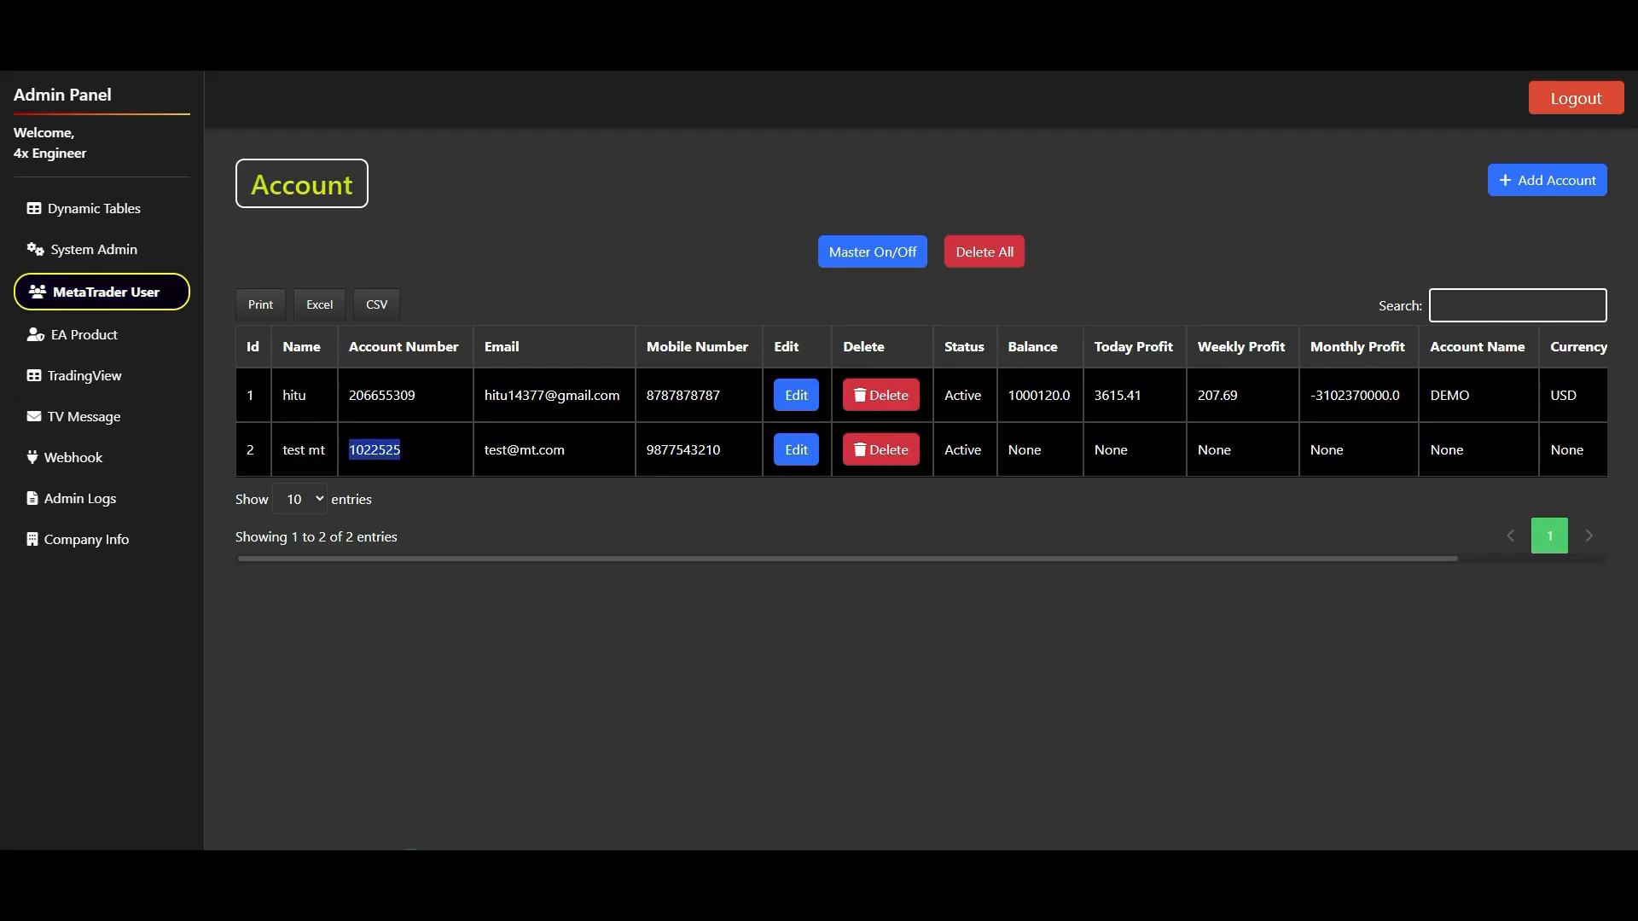
key("F5")
left_click_drag(690, 558, 842, 581)
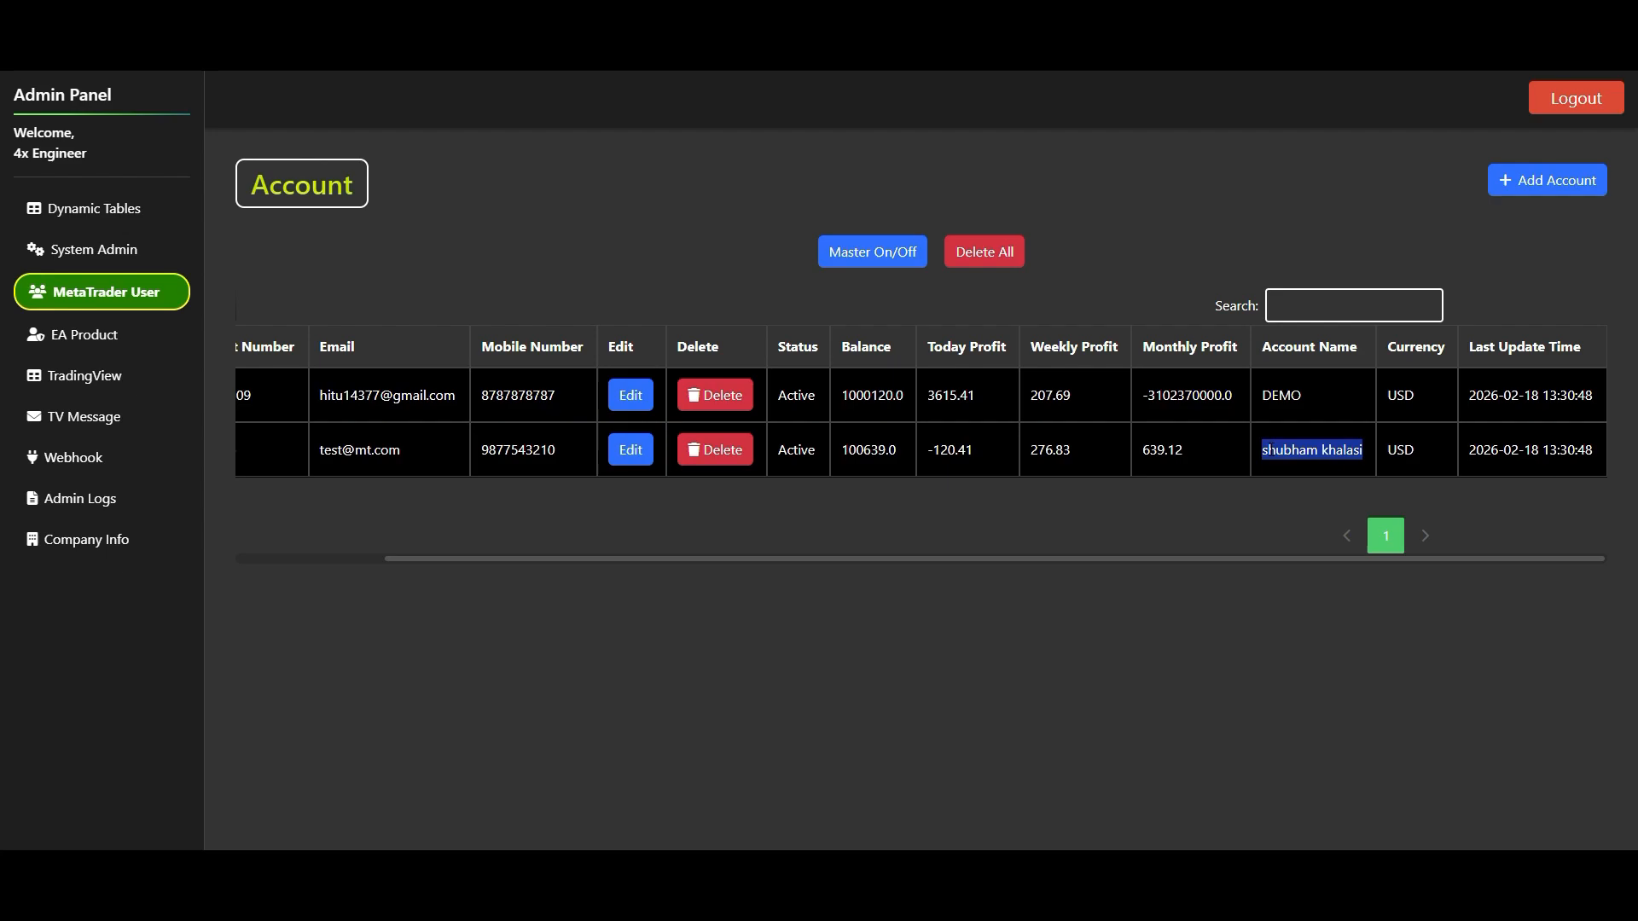
left_click(1176, 559)
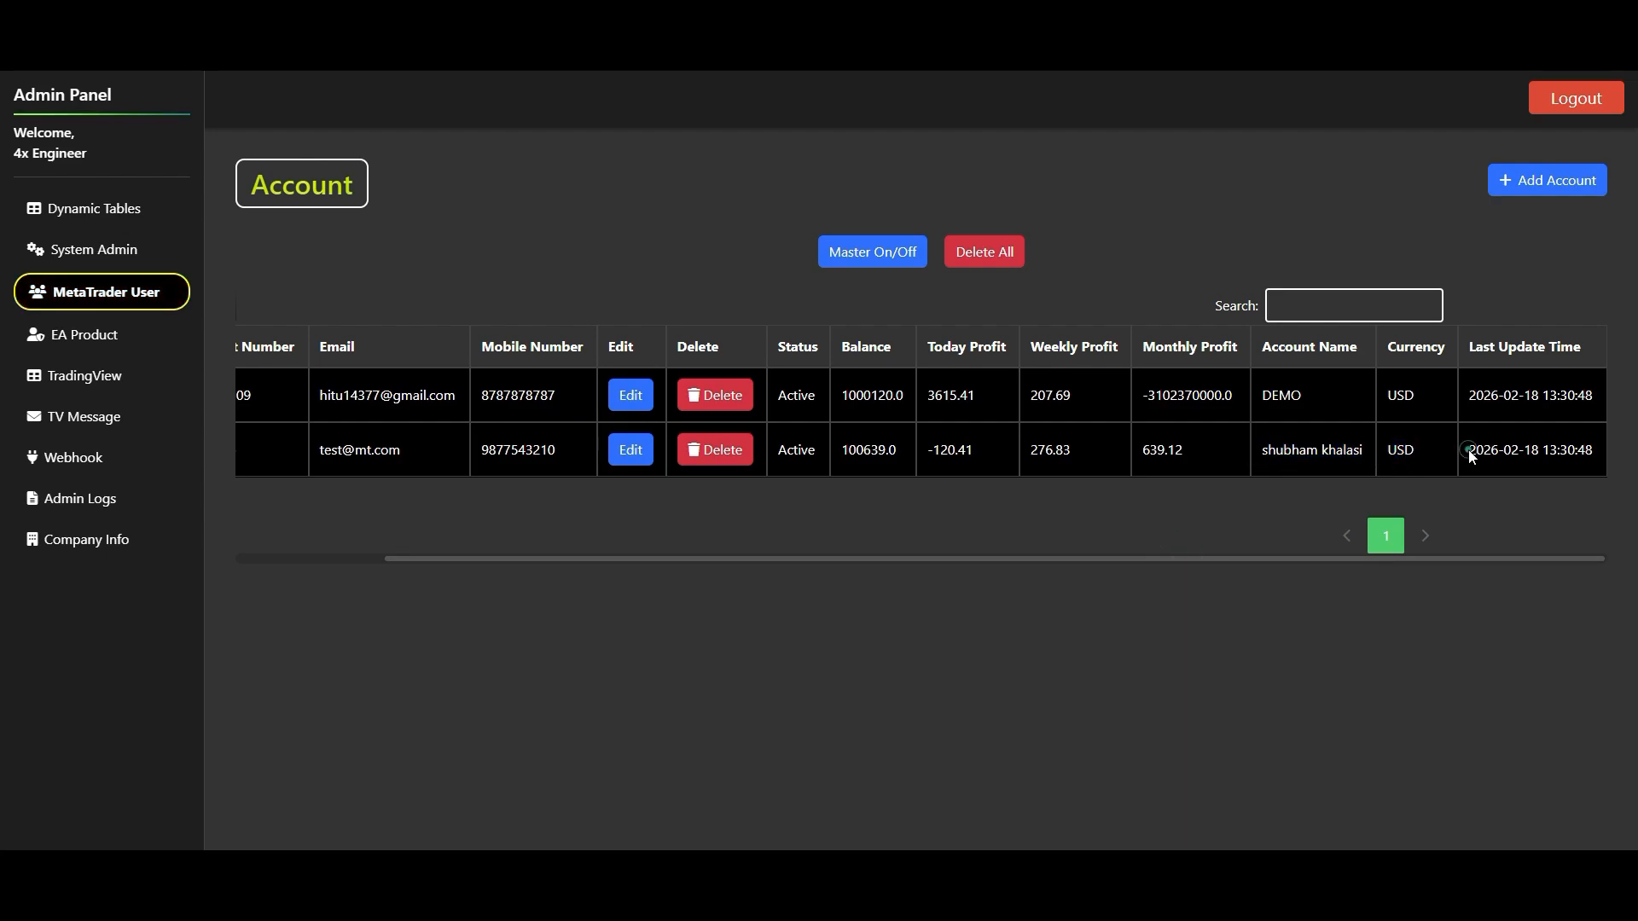
- Check the re-added user's last update time, and return to the first columns of the account list
left_click_drag(1469, 452, 1631, 482)
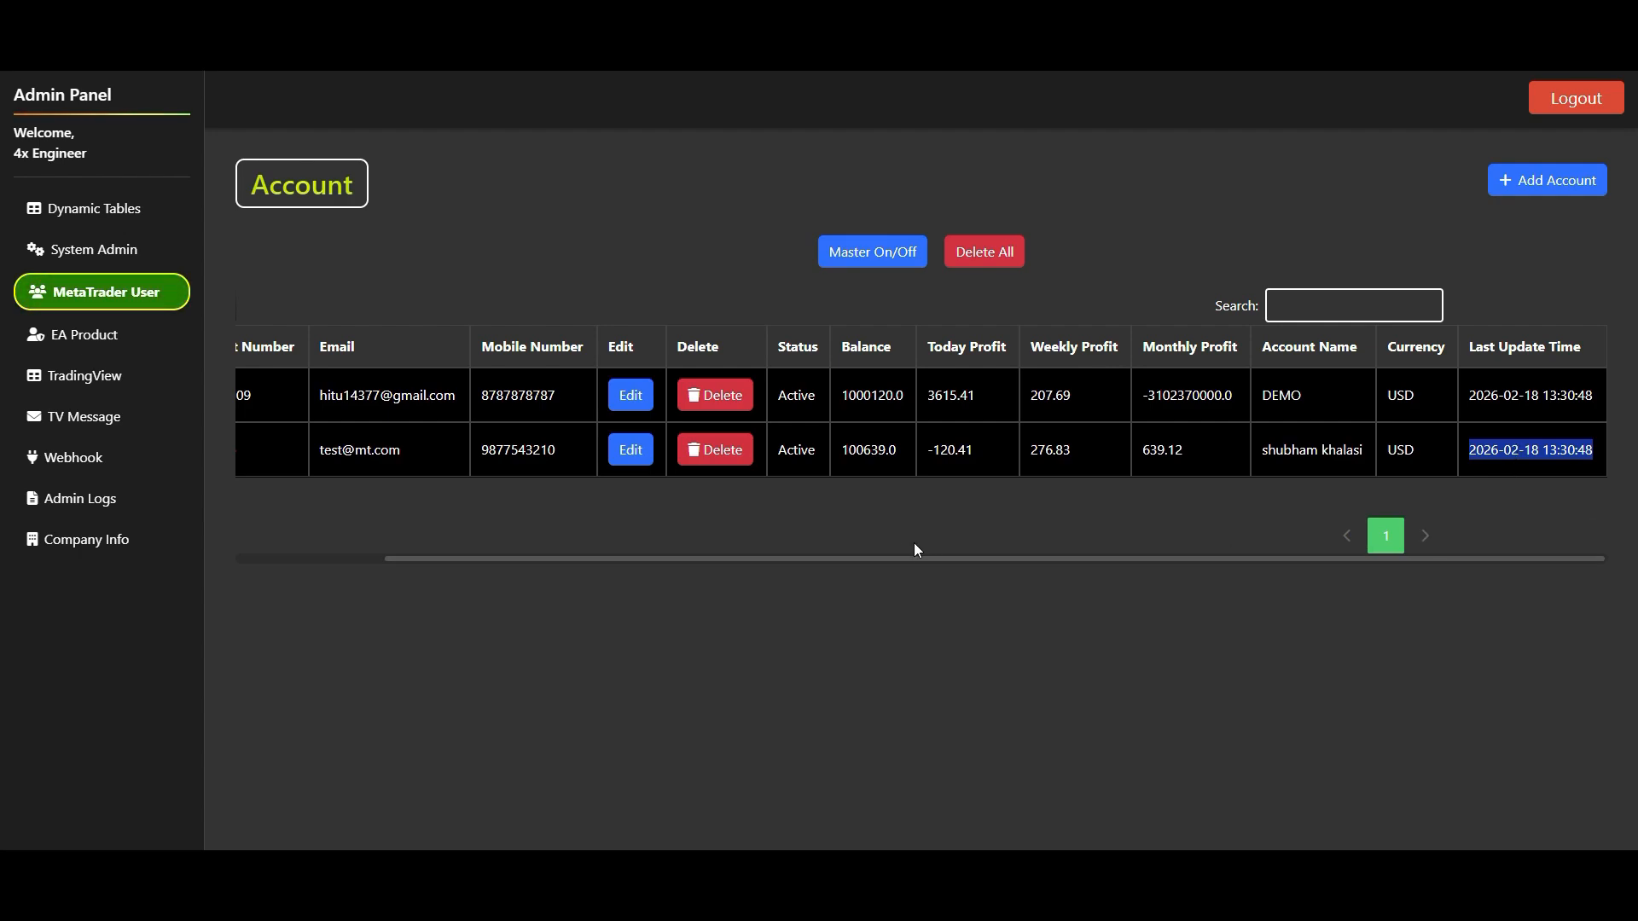
left_click_drag(889, 561, 273, 550)
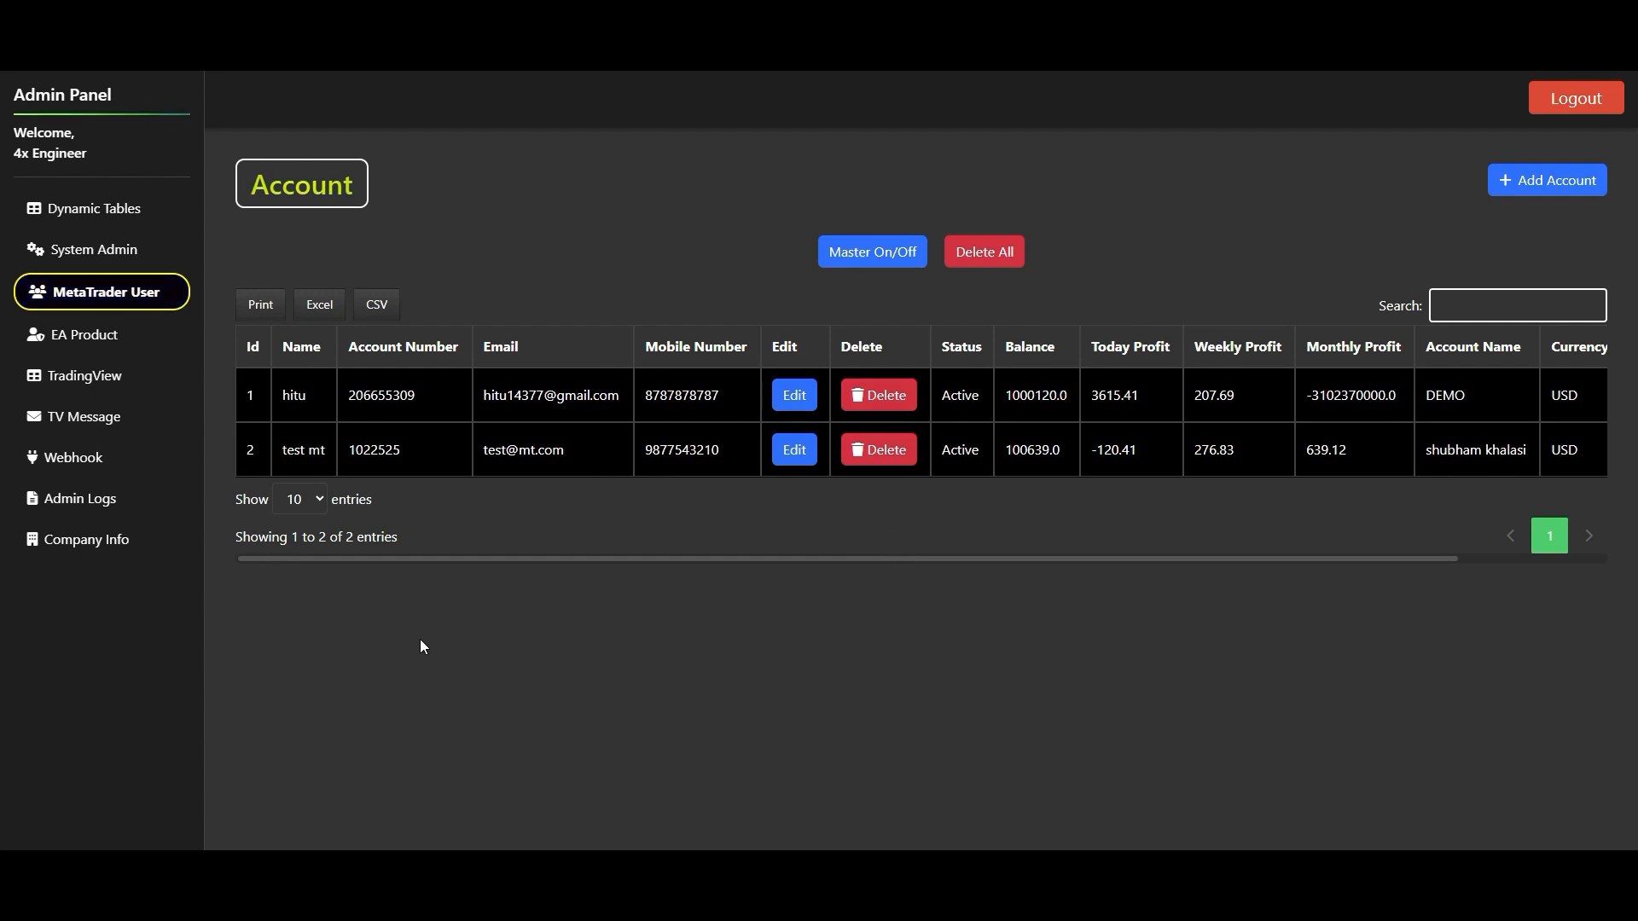
left_click(743, 566)
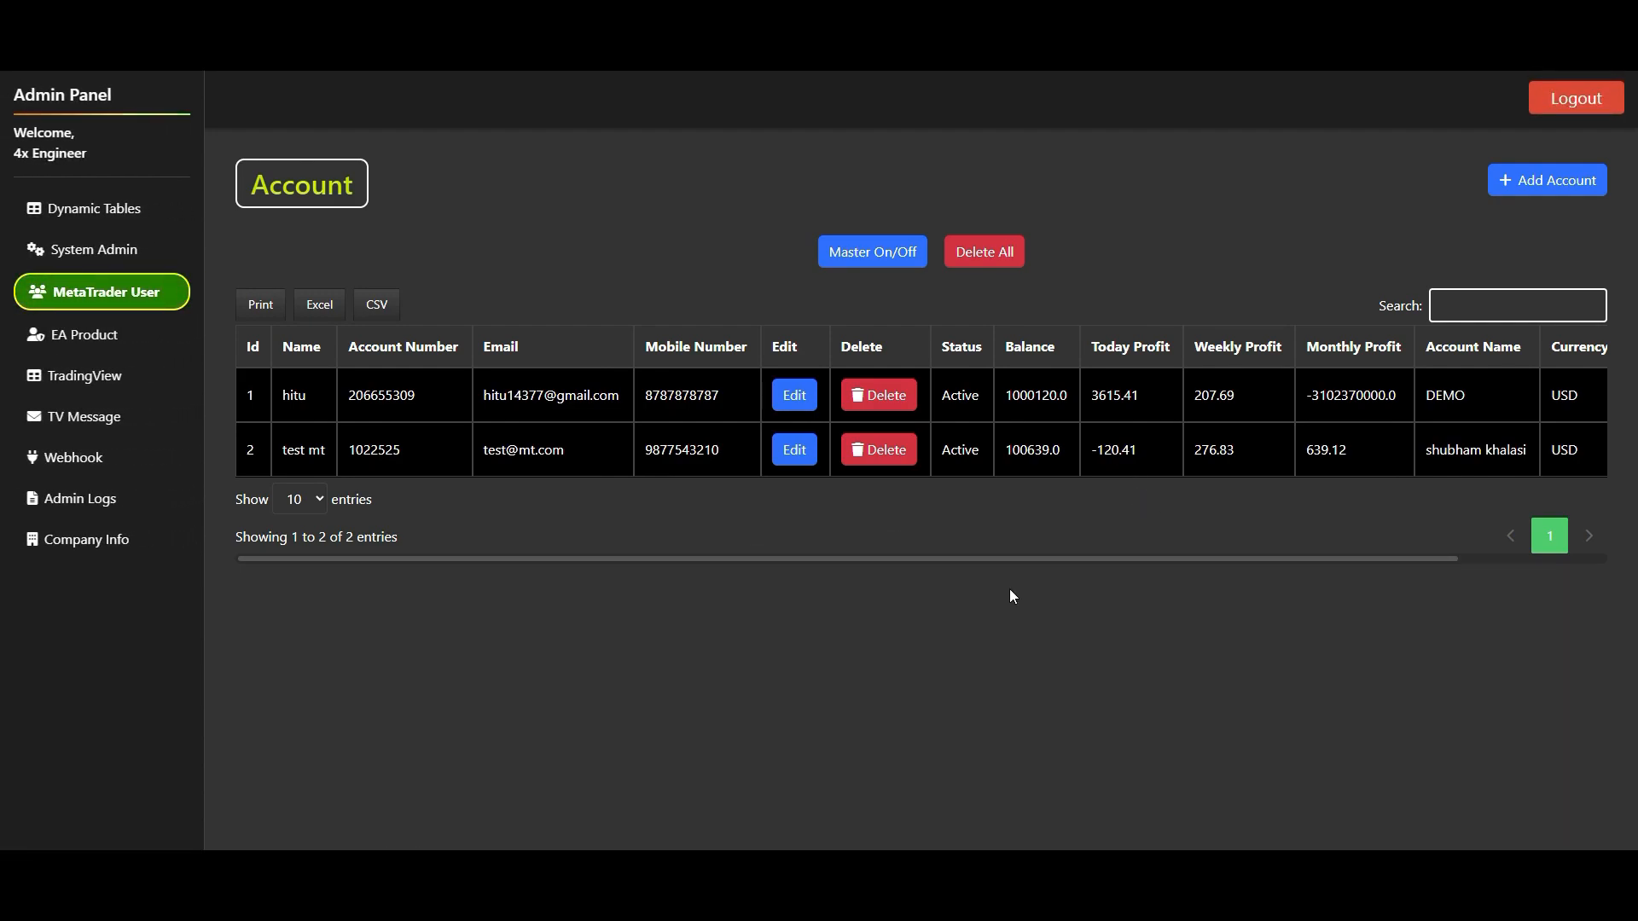
- Delete the re-added second user's account, confirm the deletion, and dismiss the alert in MetaTrader
left_click(875, 457)
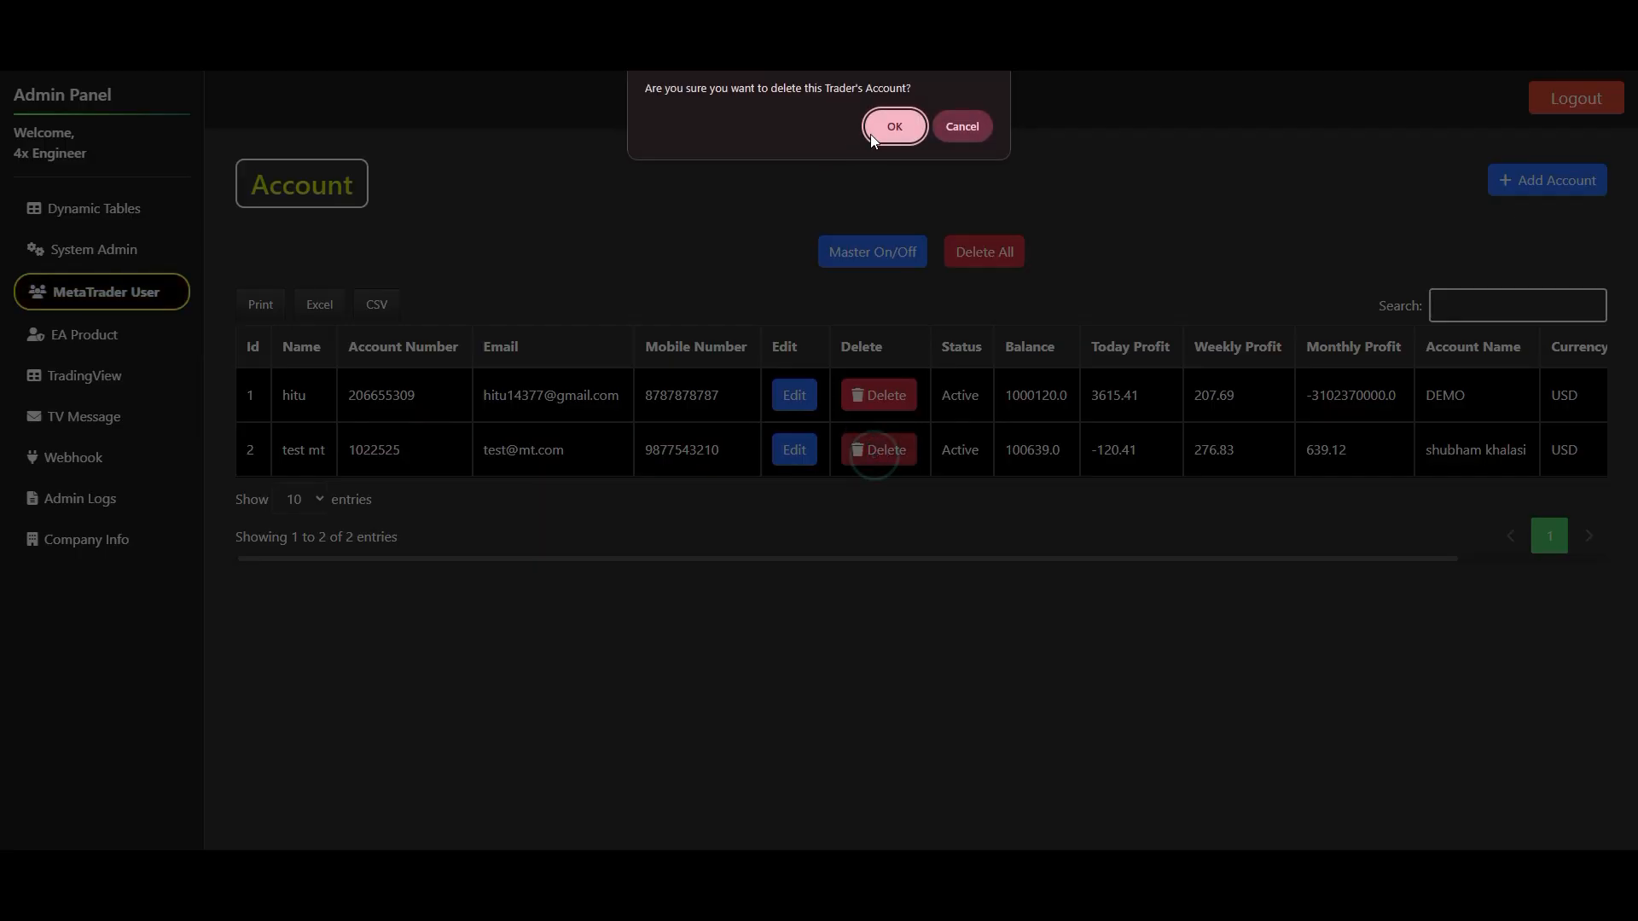
left_click(896, 127)
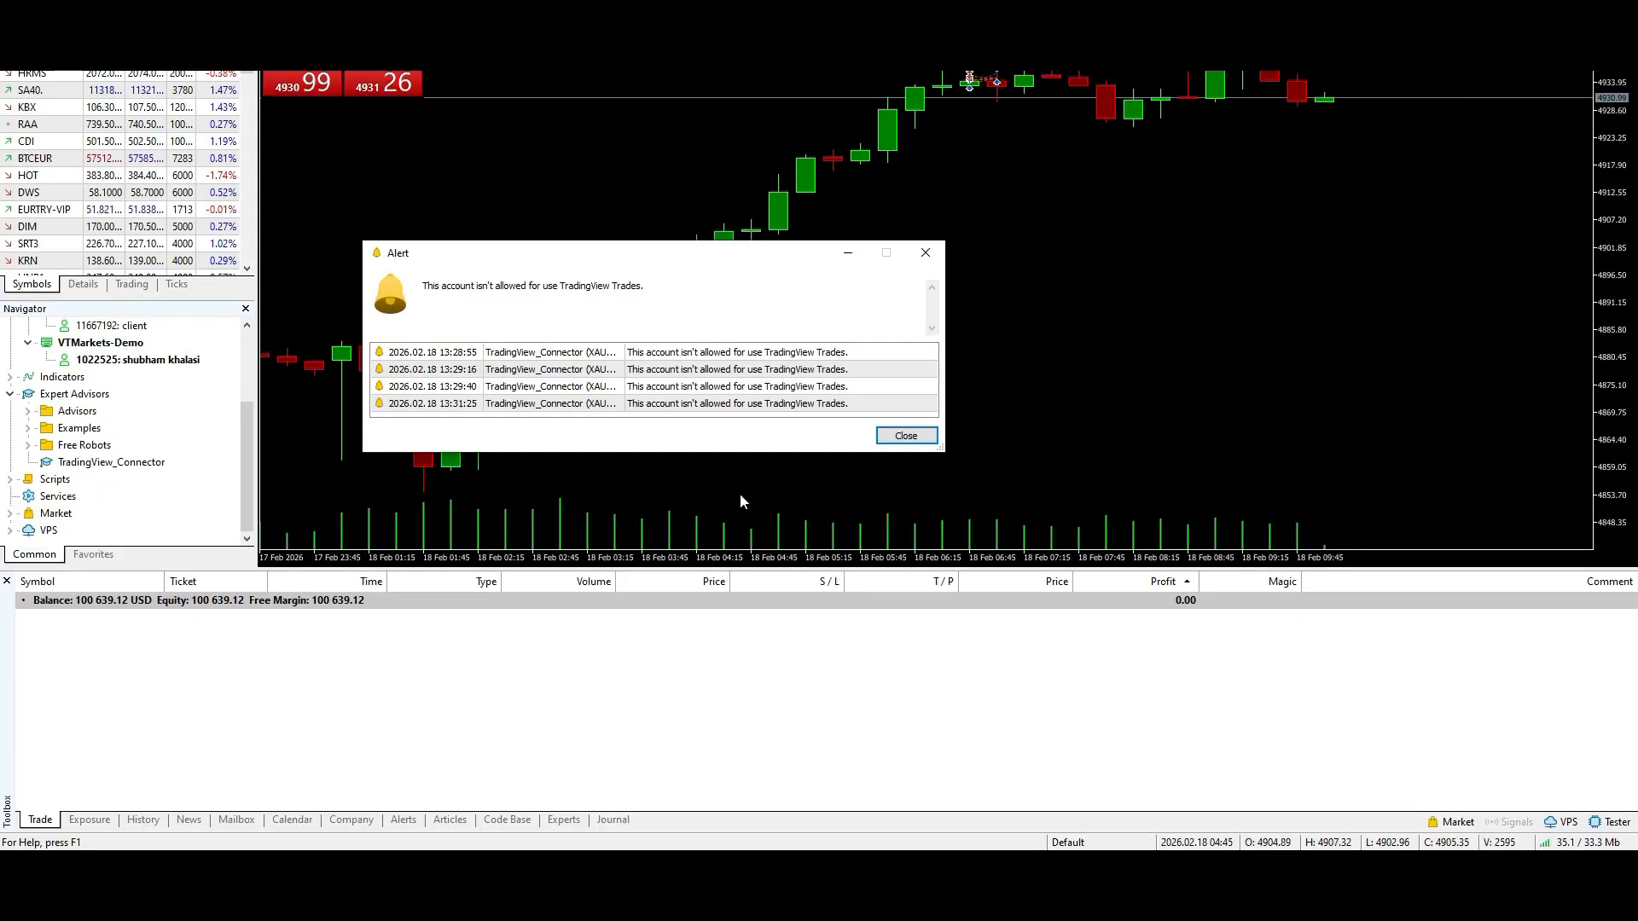
left_click(901, 436)
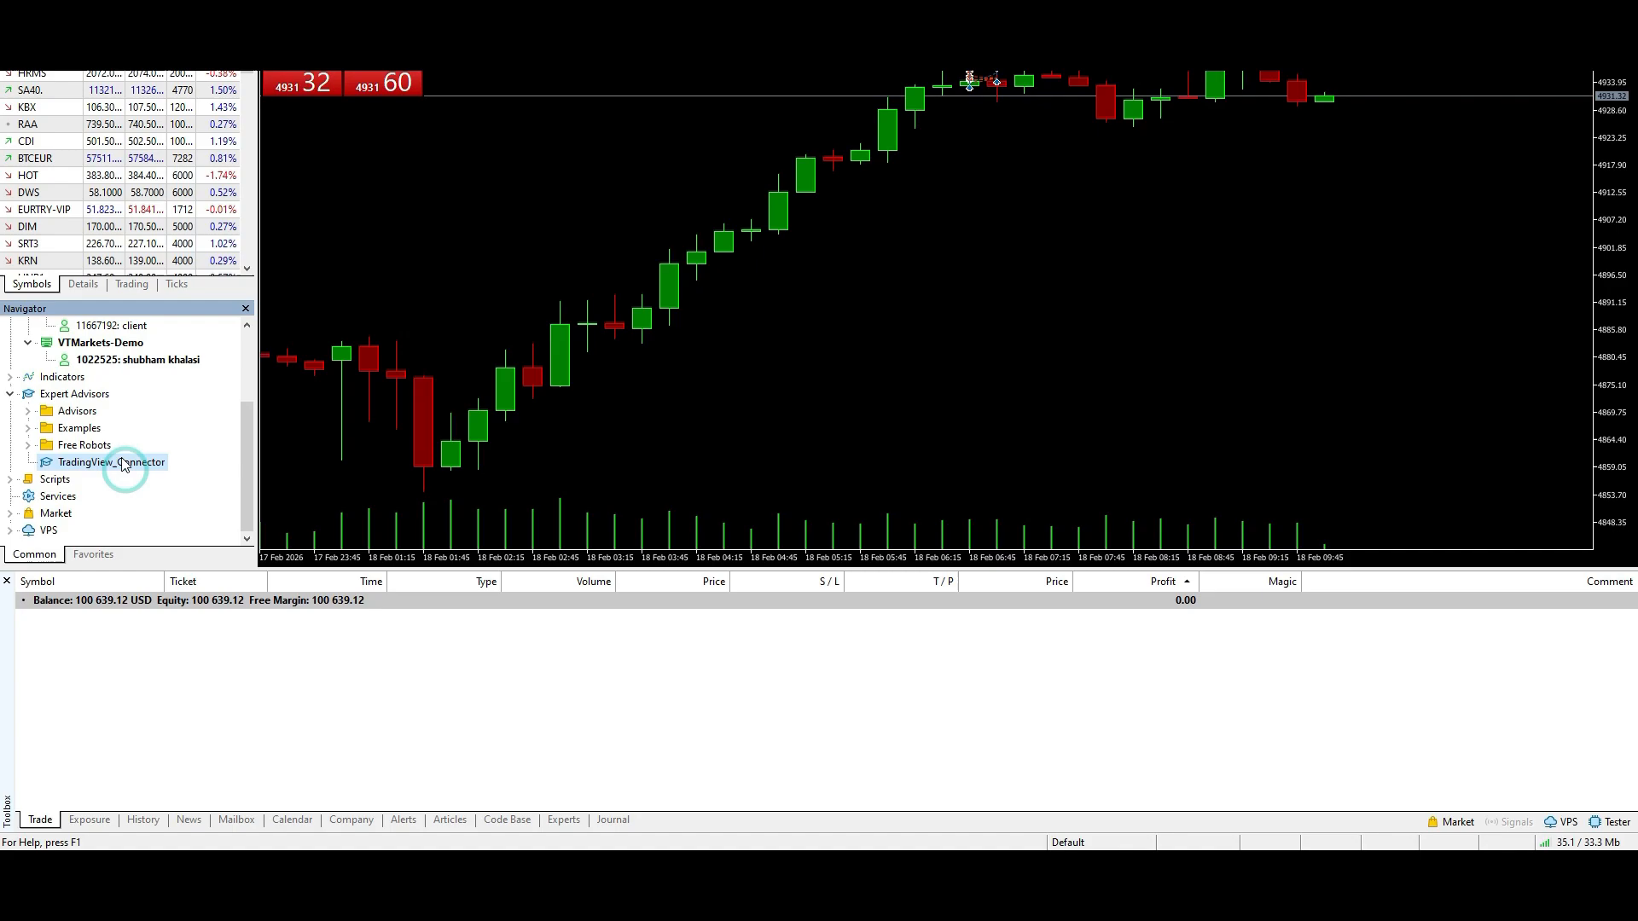
left_click_drag(124, 465, 800, 411)
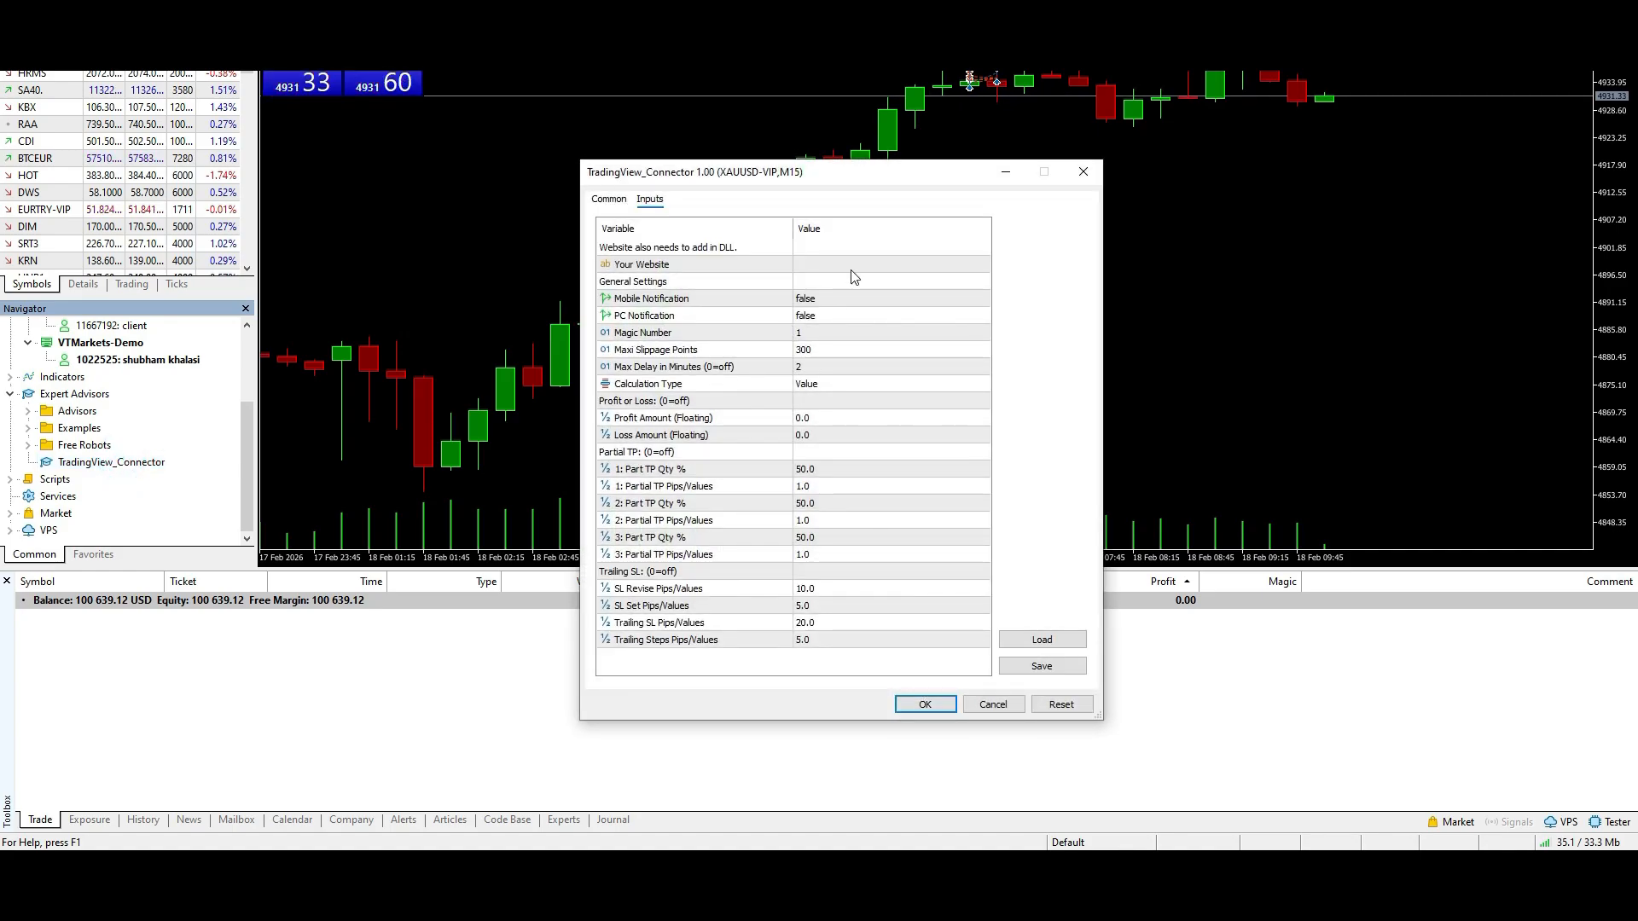
left_click(844, 264)
type("https://hishu.autoforex.in/")
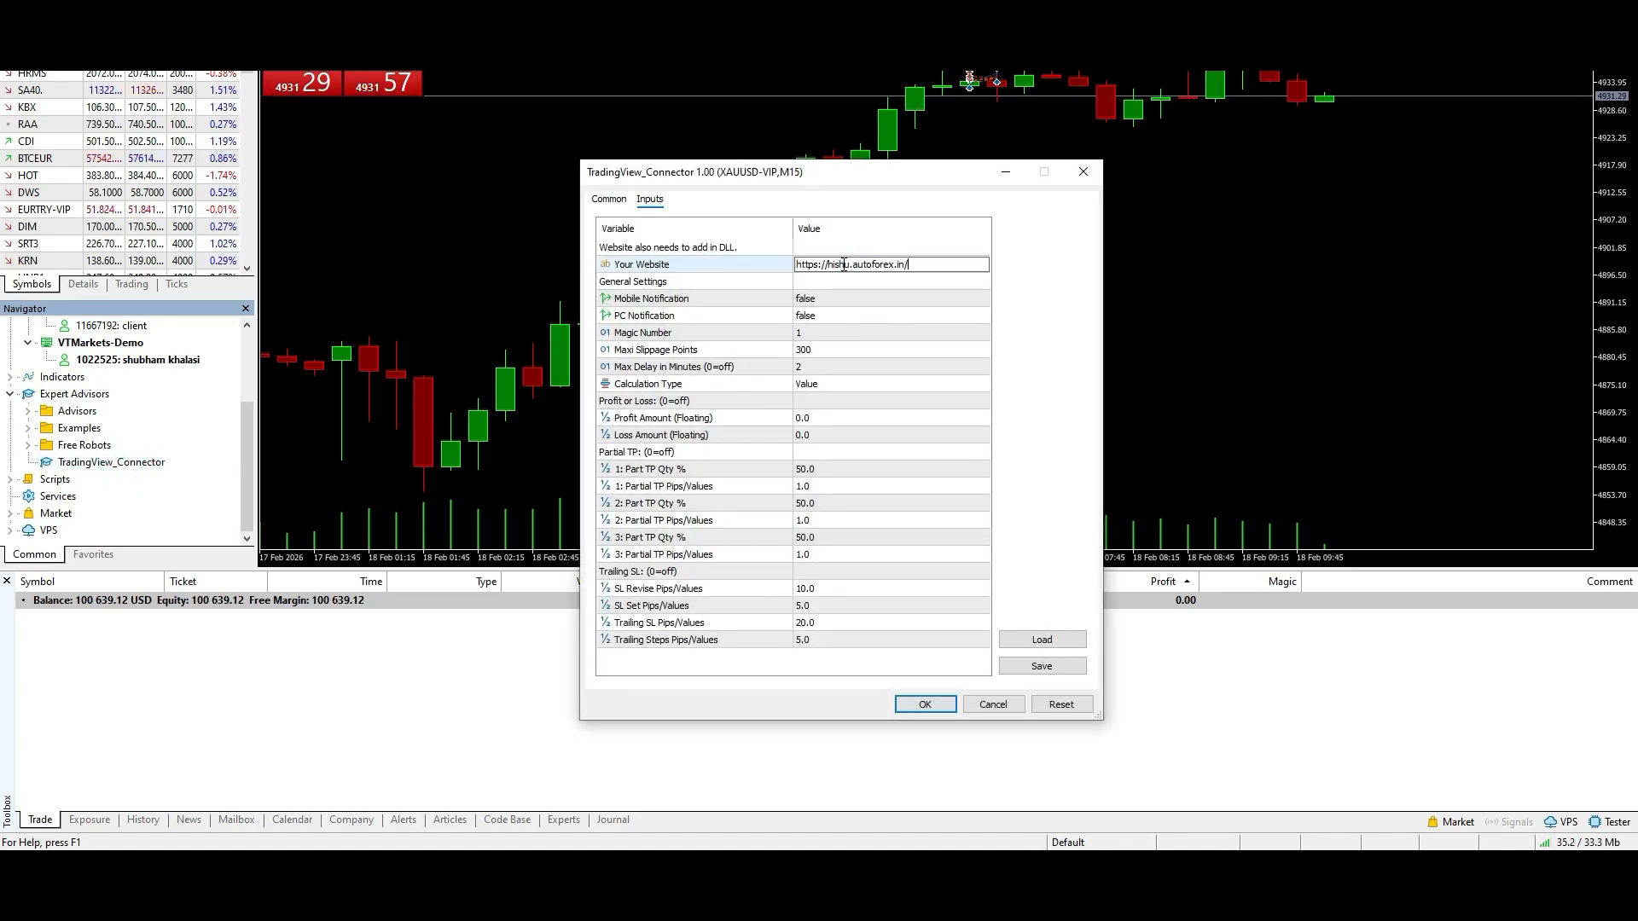
left_click(930, 702)
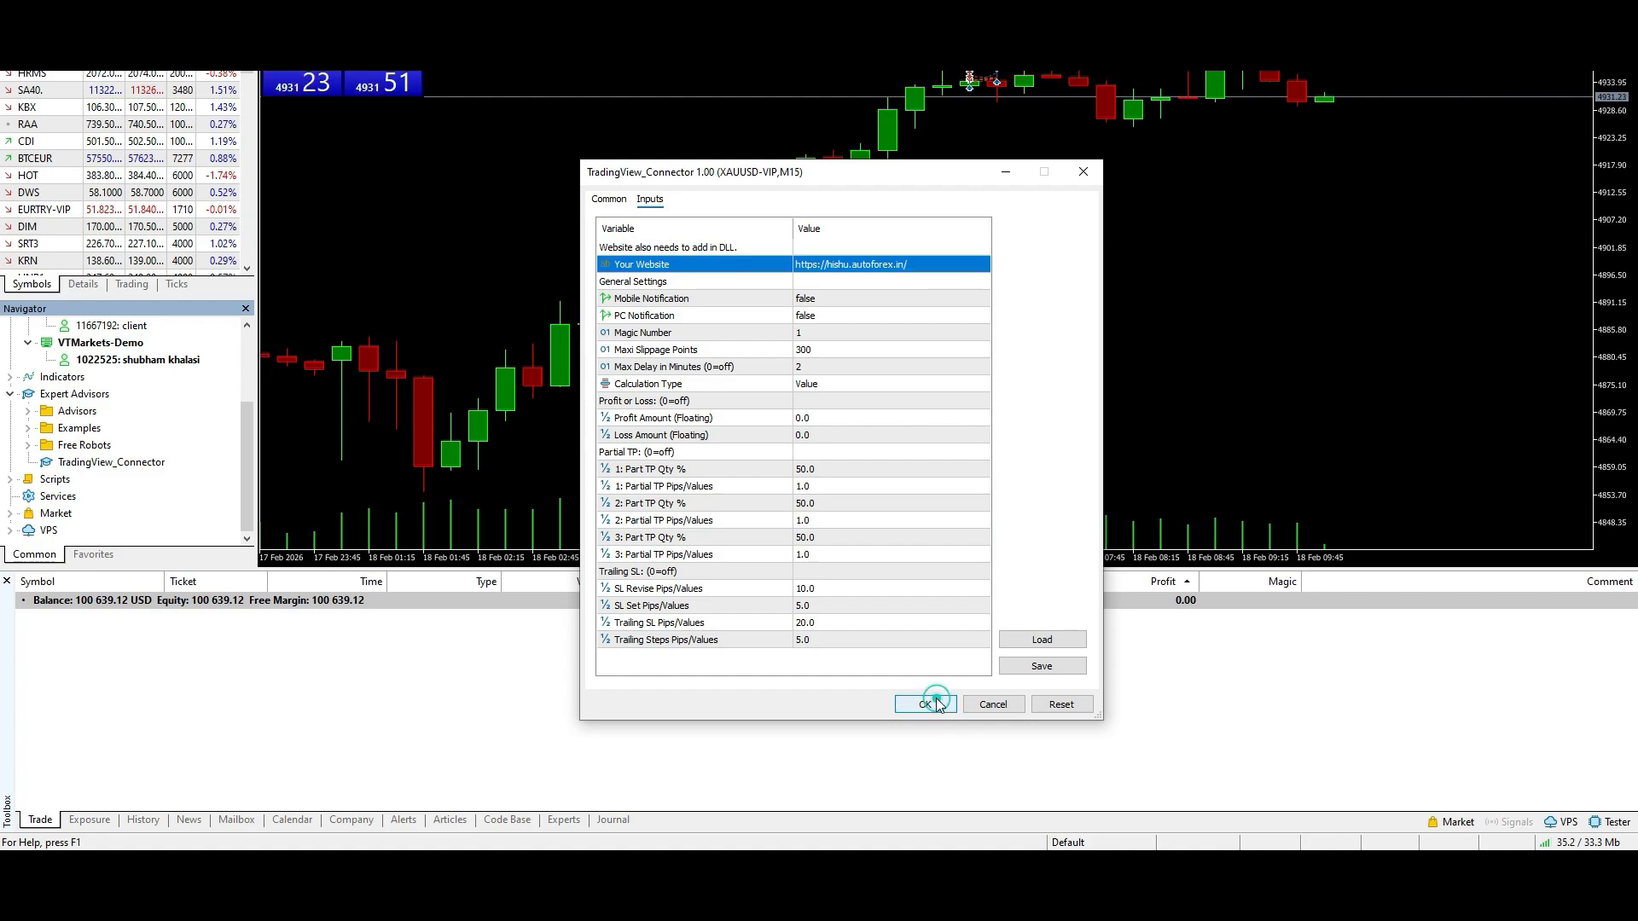
left_click(932, 700)
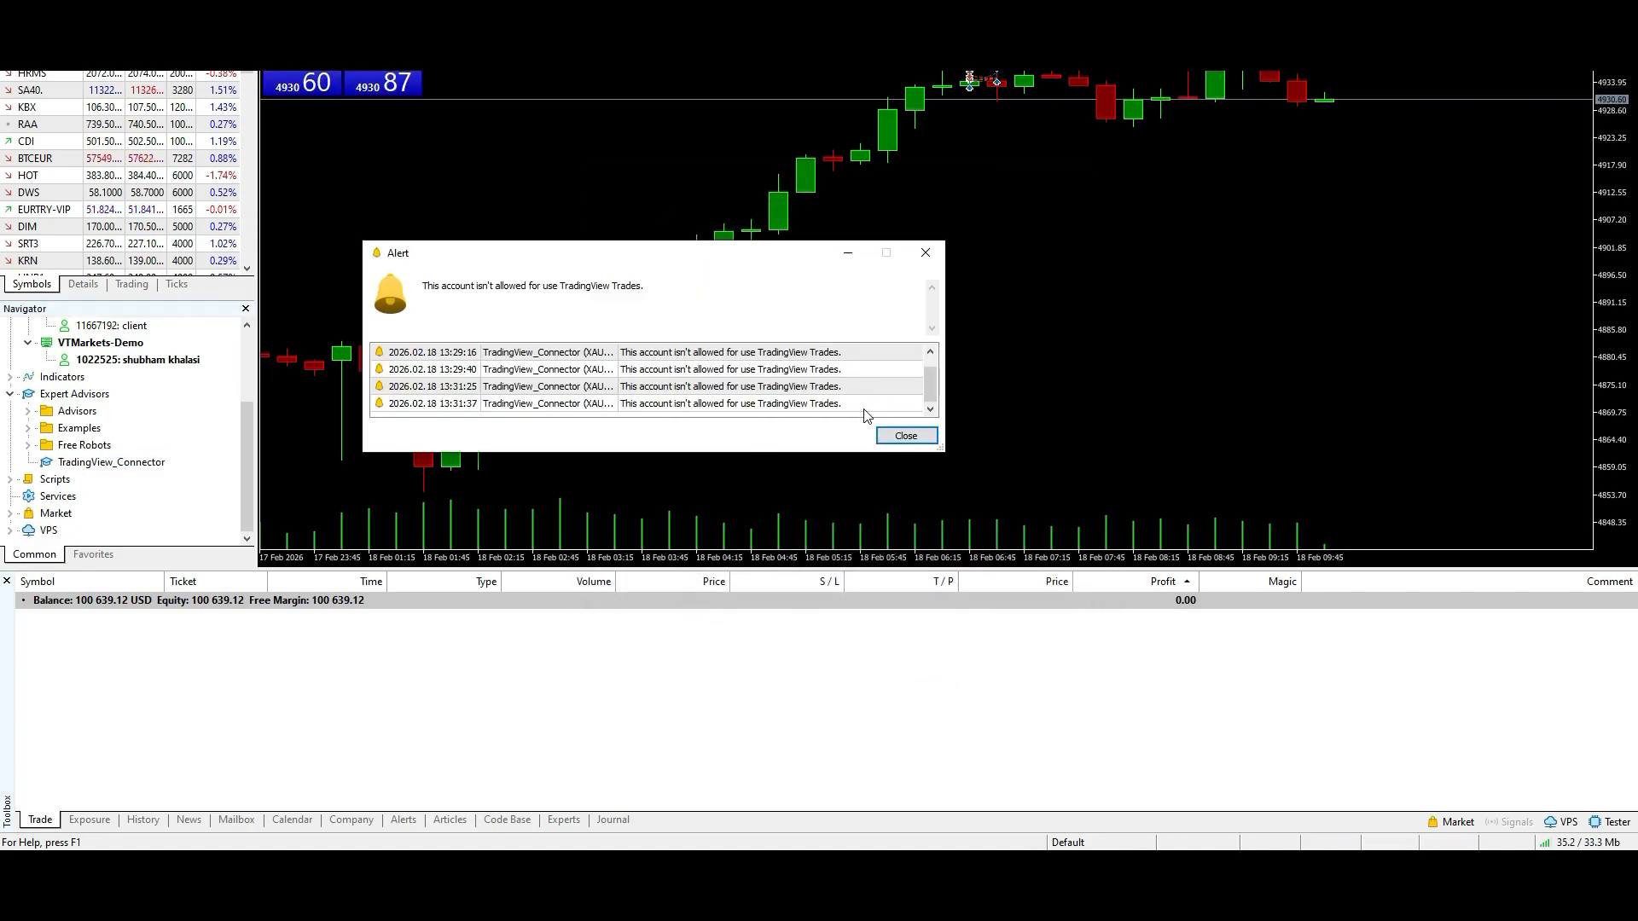
left_click(926, 437)
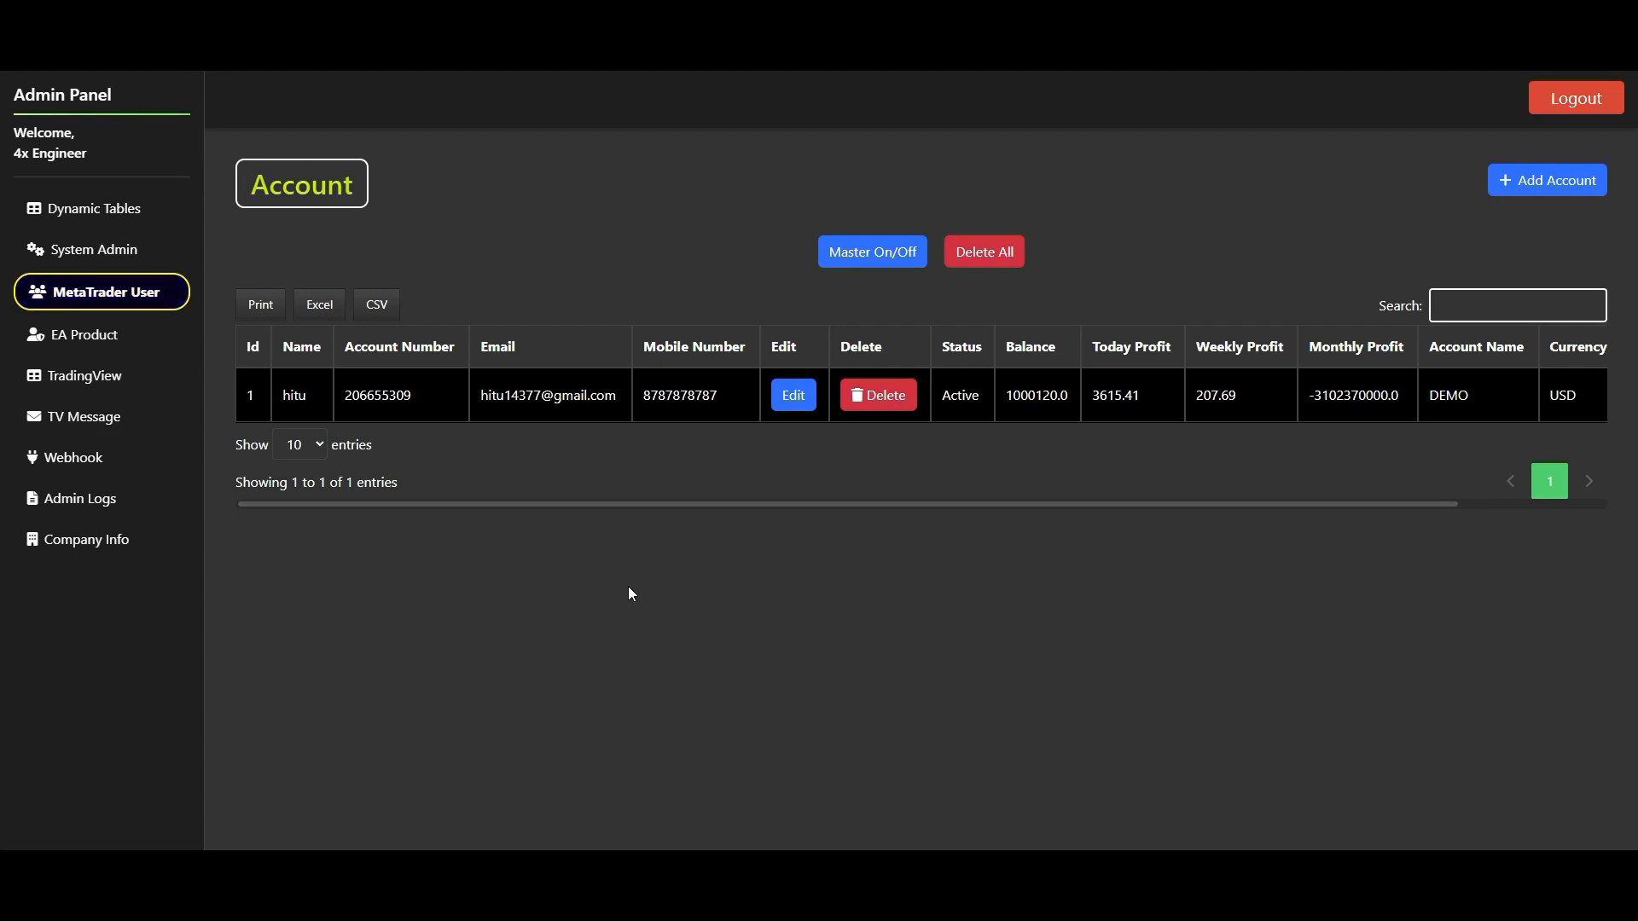
- Open the EA Product page in the Admin Panel
left_click(81, 339)
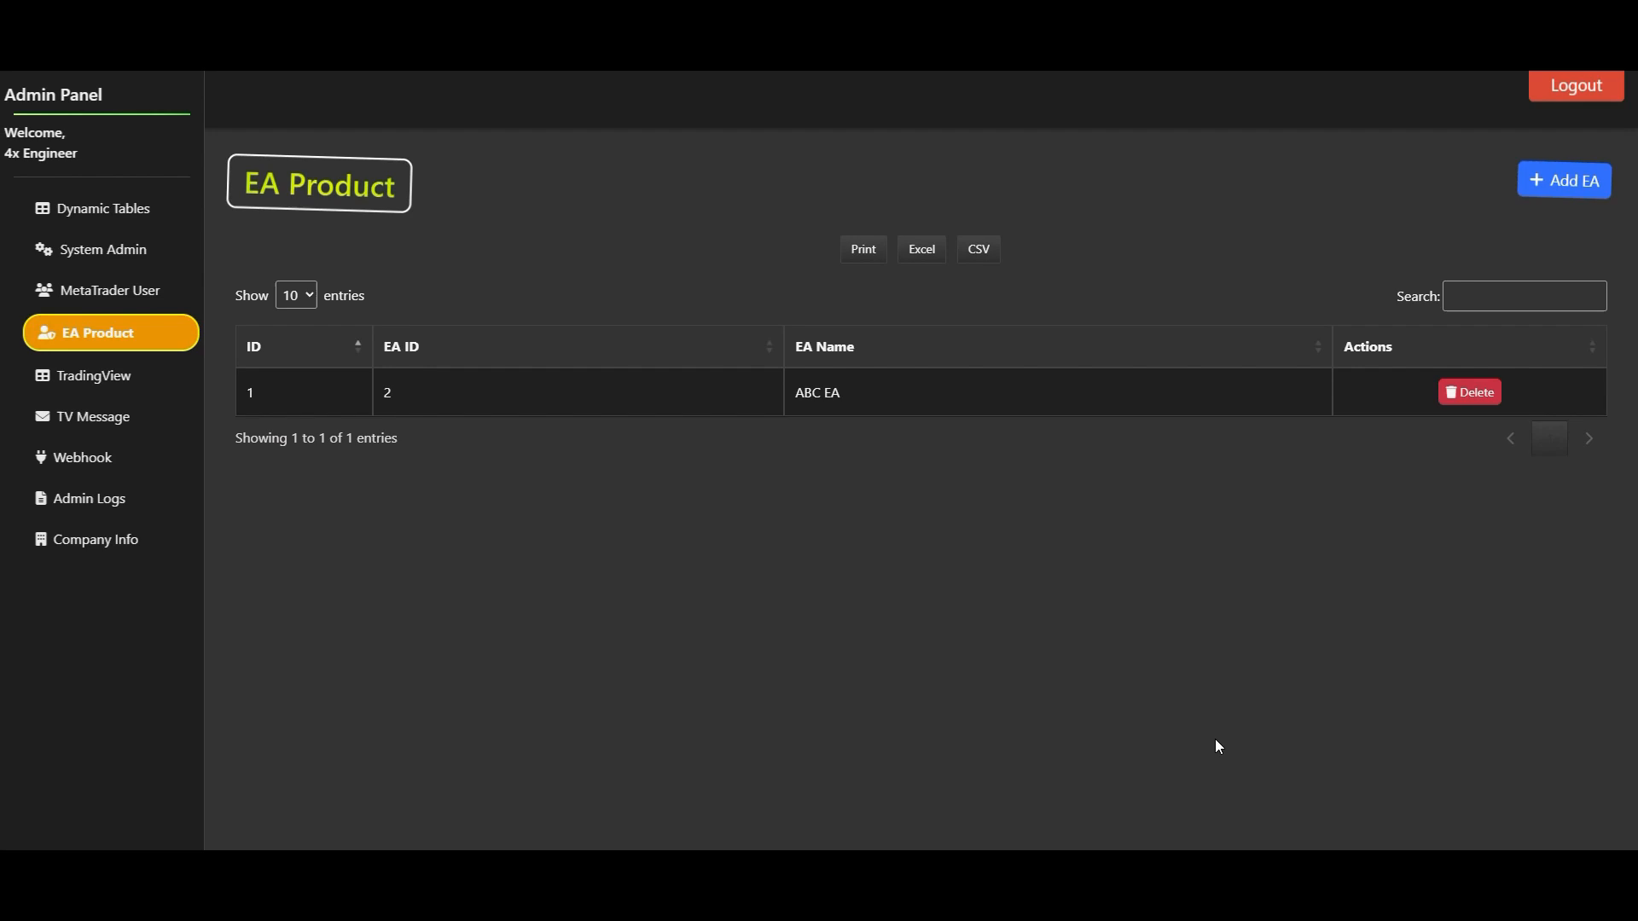